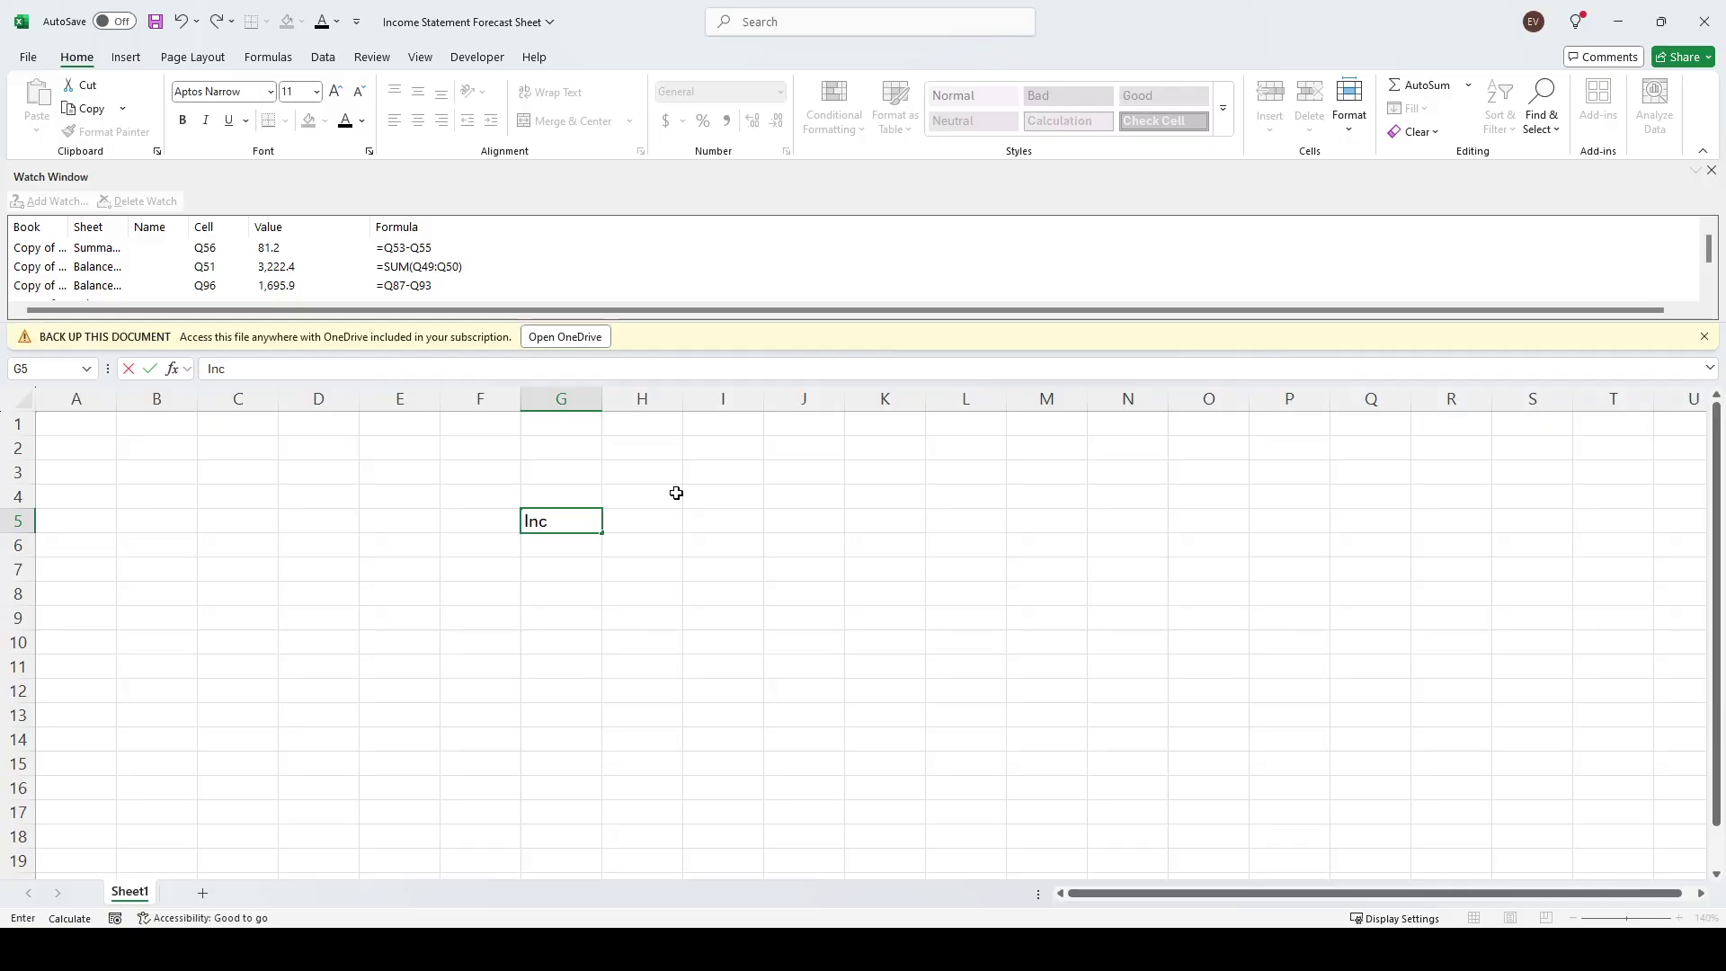
Enter the title "Income Statement" in G5, fit column G to it, and add the label "Sales" in G6
{"action": "type", "text": "ome Statement"}
{"action": "key", "text": "Return"}
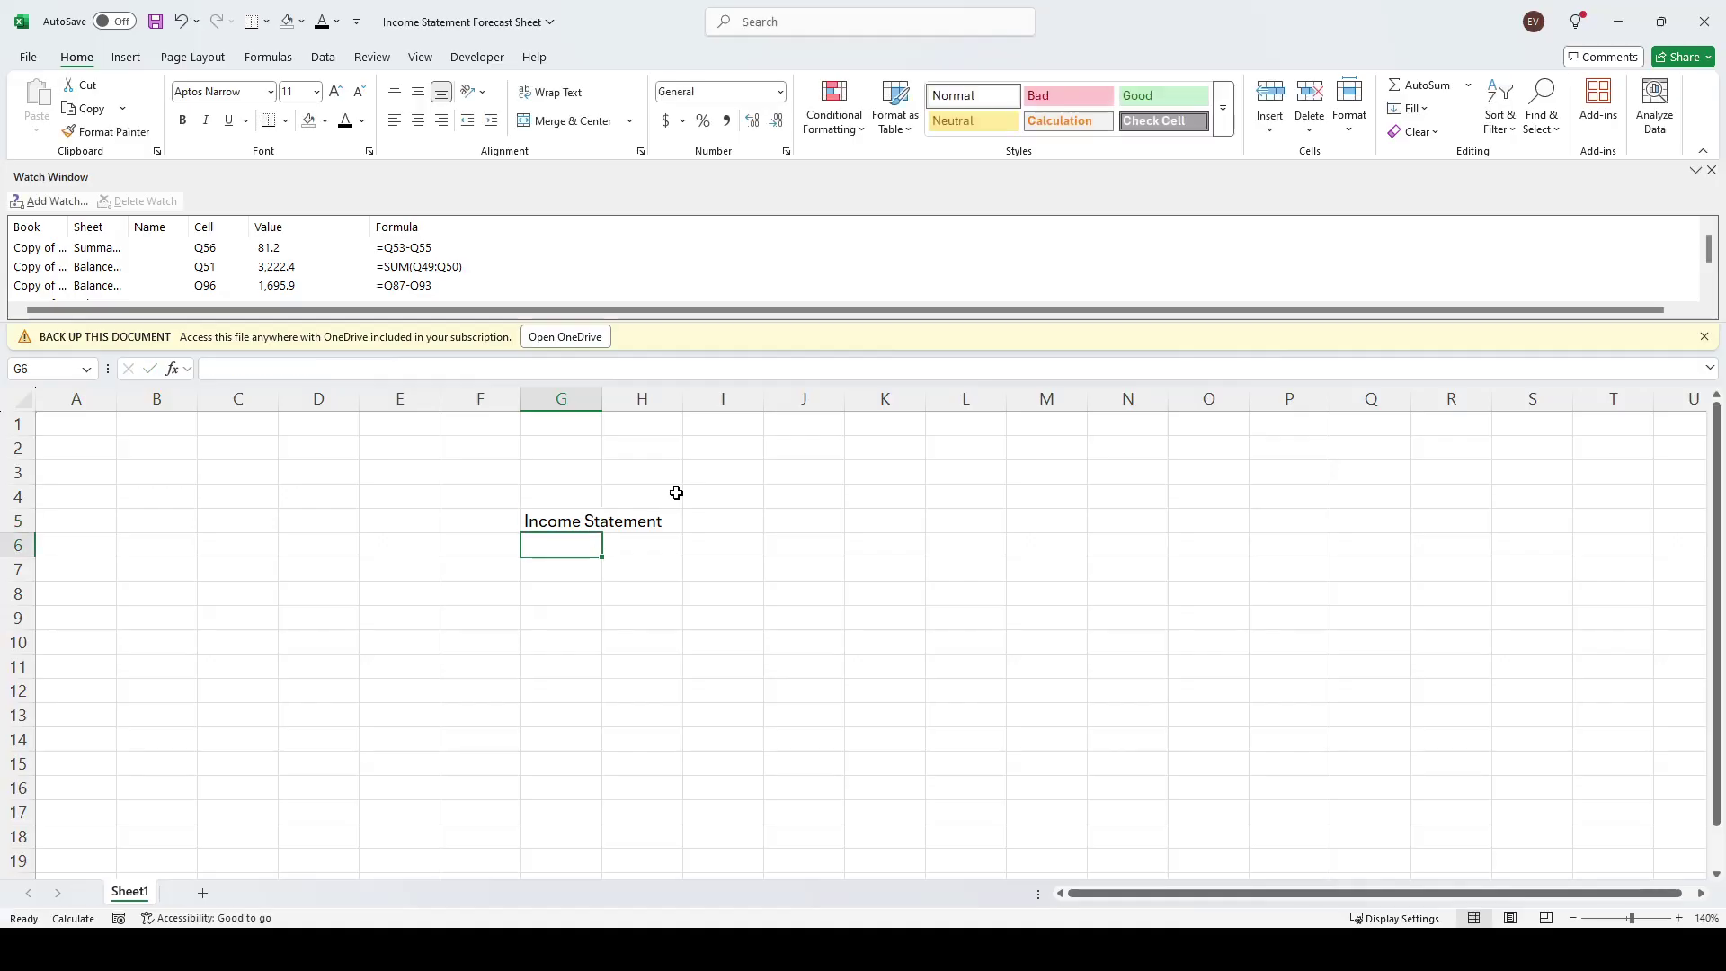
{"action": "double_click", "coordinate": [601, 398]}
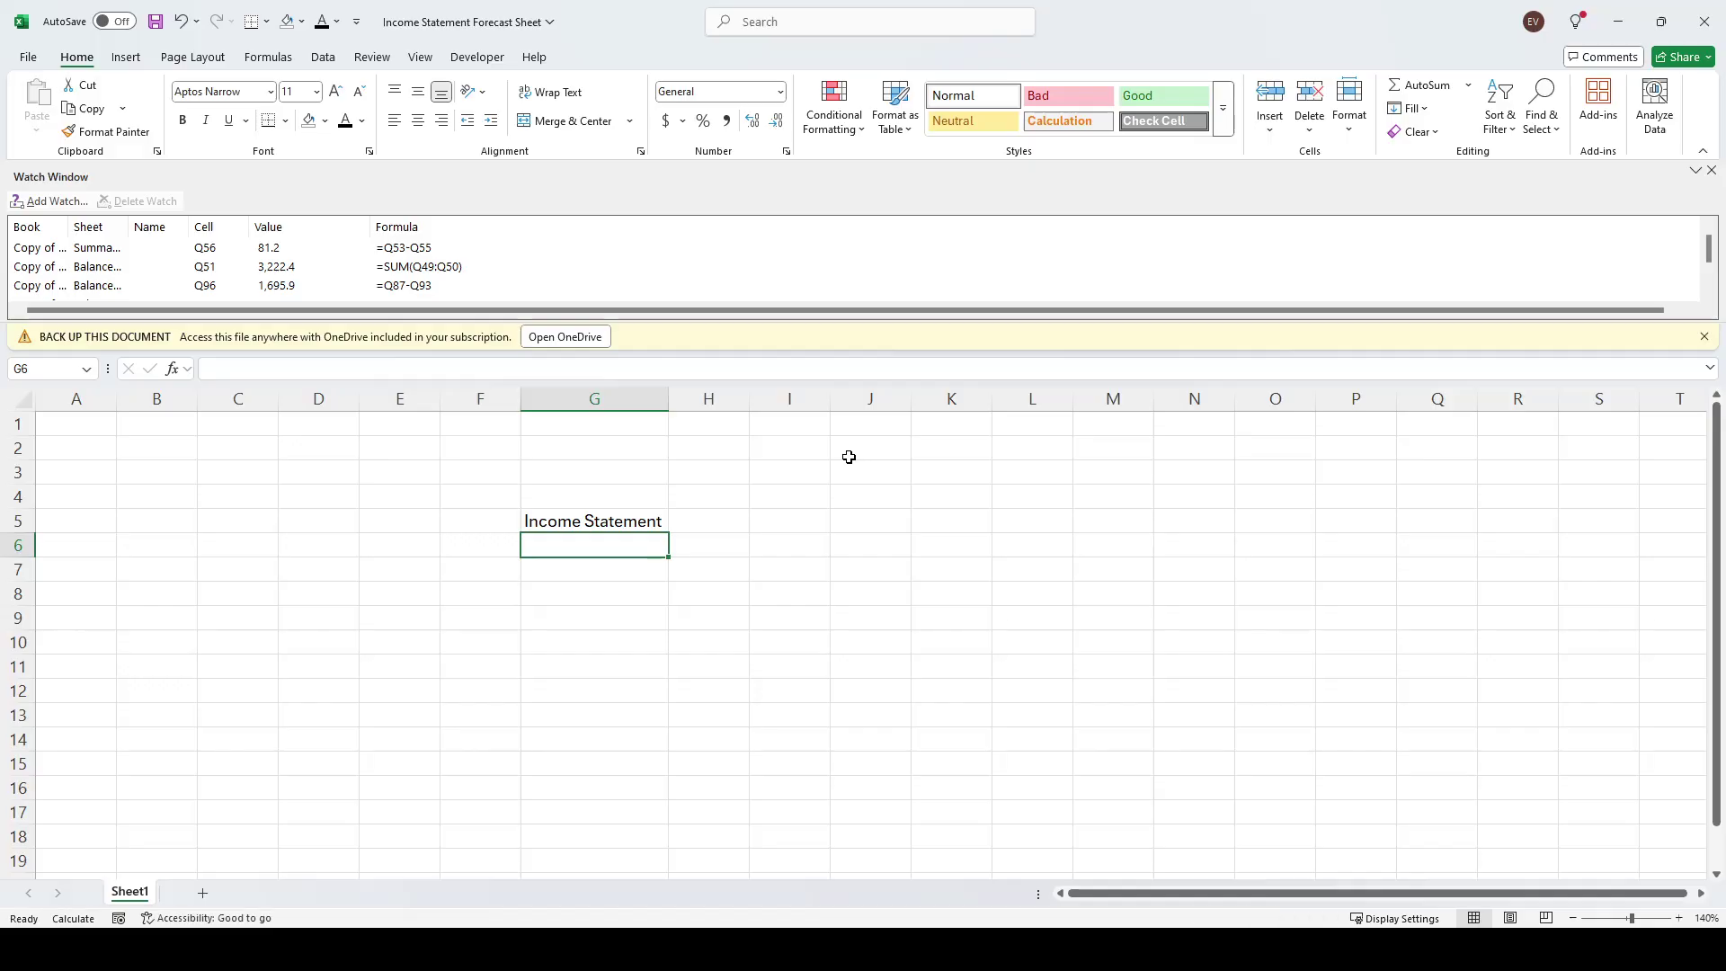
{"action": "type", "text": "Sale"}
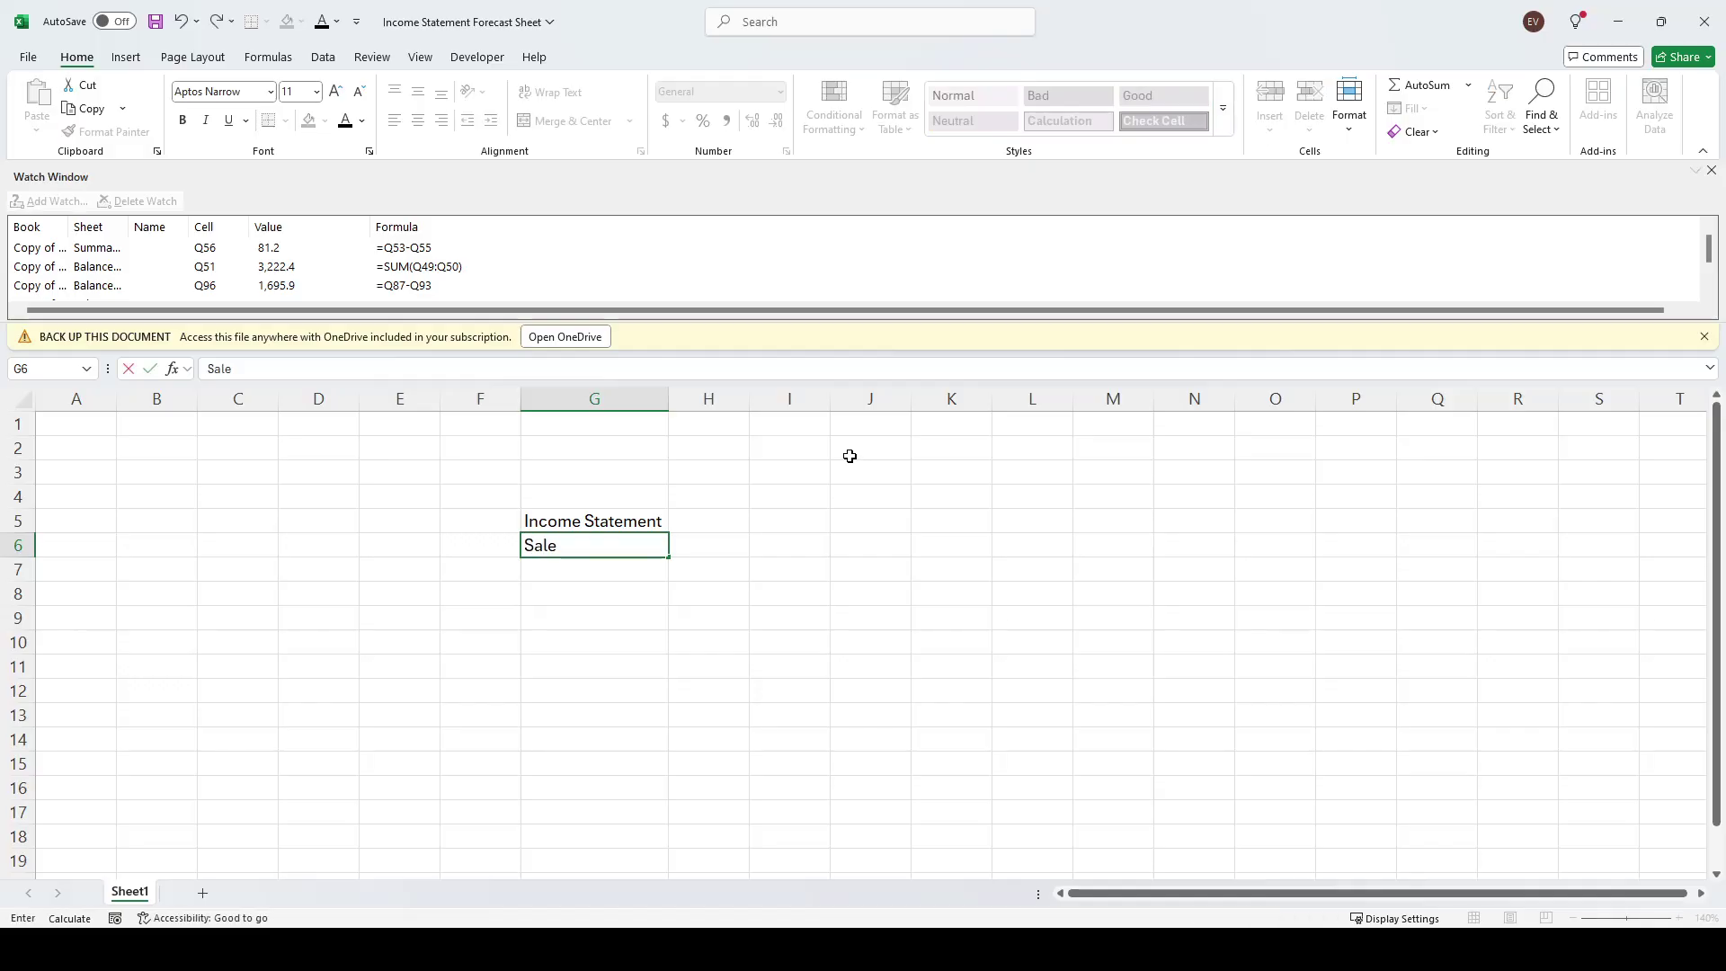
{"action": "type", "text": "s"}
{"action": "key", "text": "Return"}
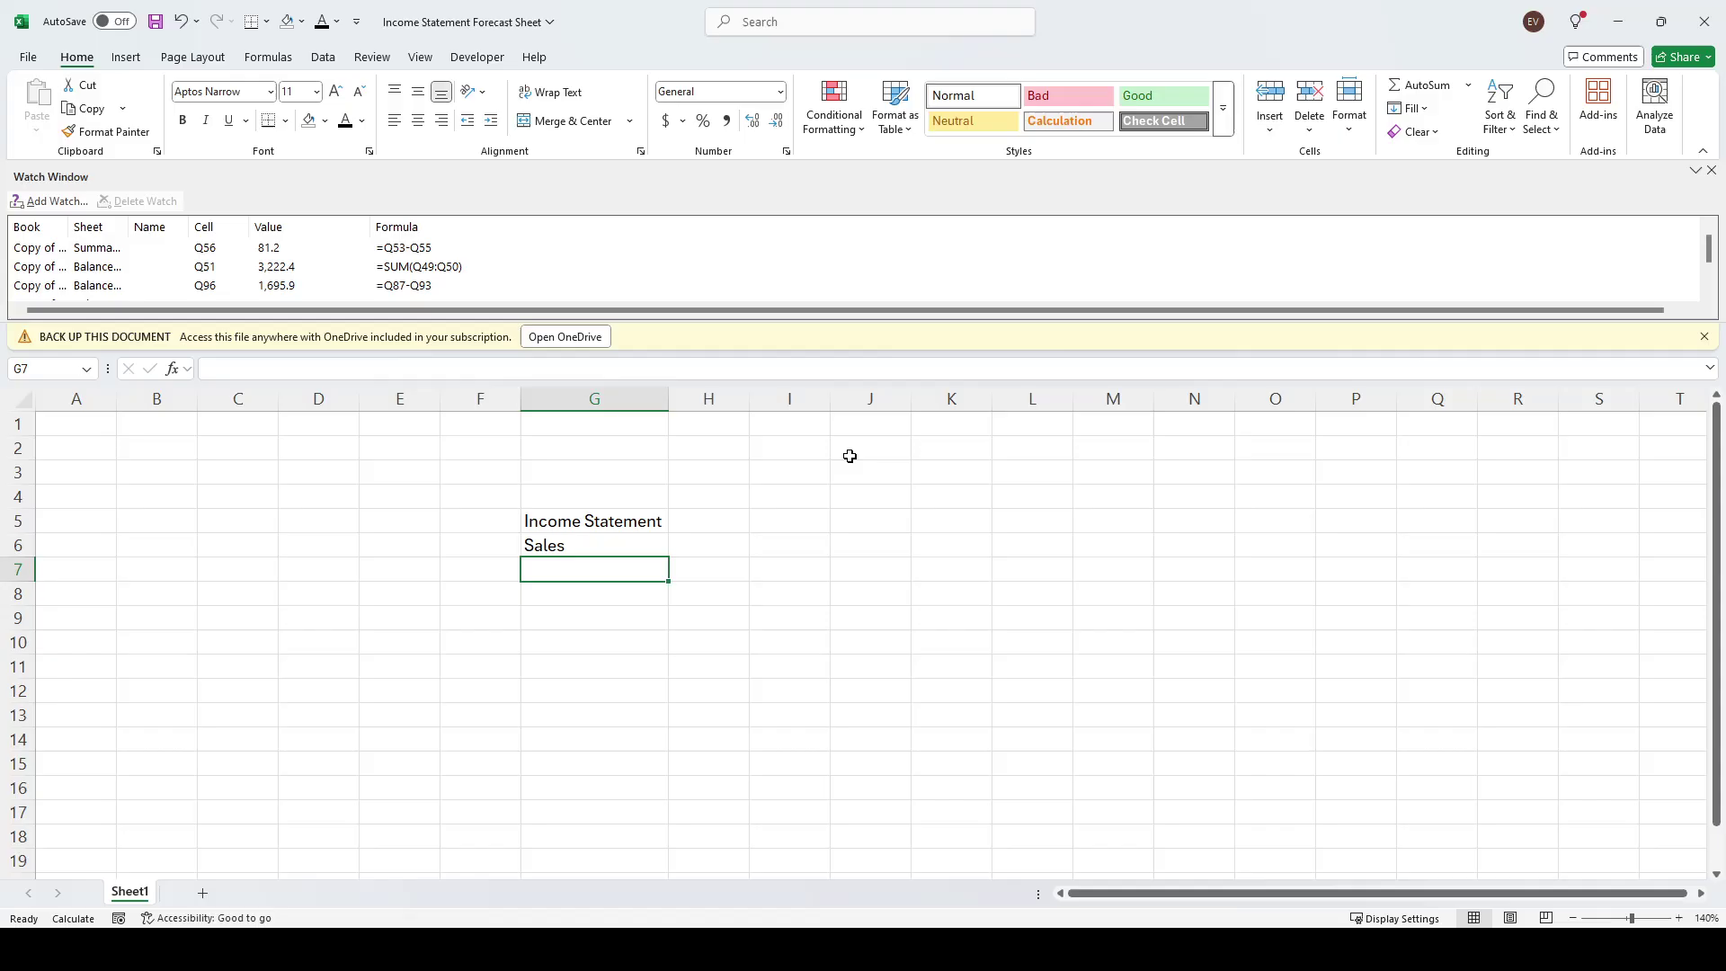
Enter 2024 as the year heading in H5, beside the Income Statement title
{"action": "key", "text": "Up"}
{"action": "key", "text": "Right"}
{"action": "key", "text": "Up"}
{"action": "type", "text": "2024"}
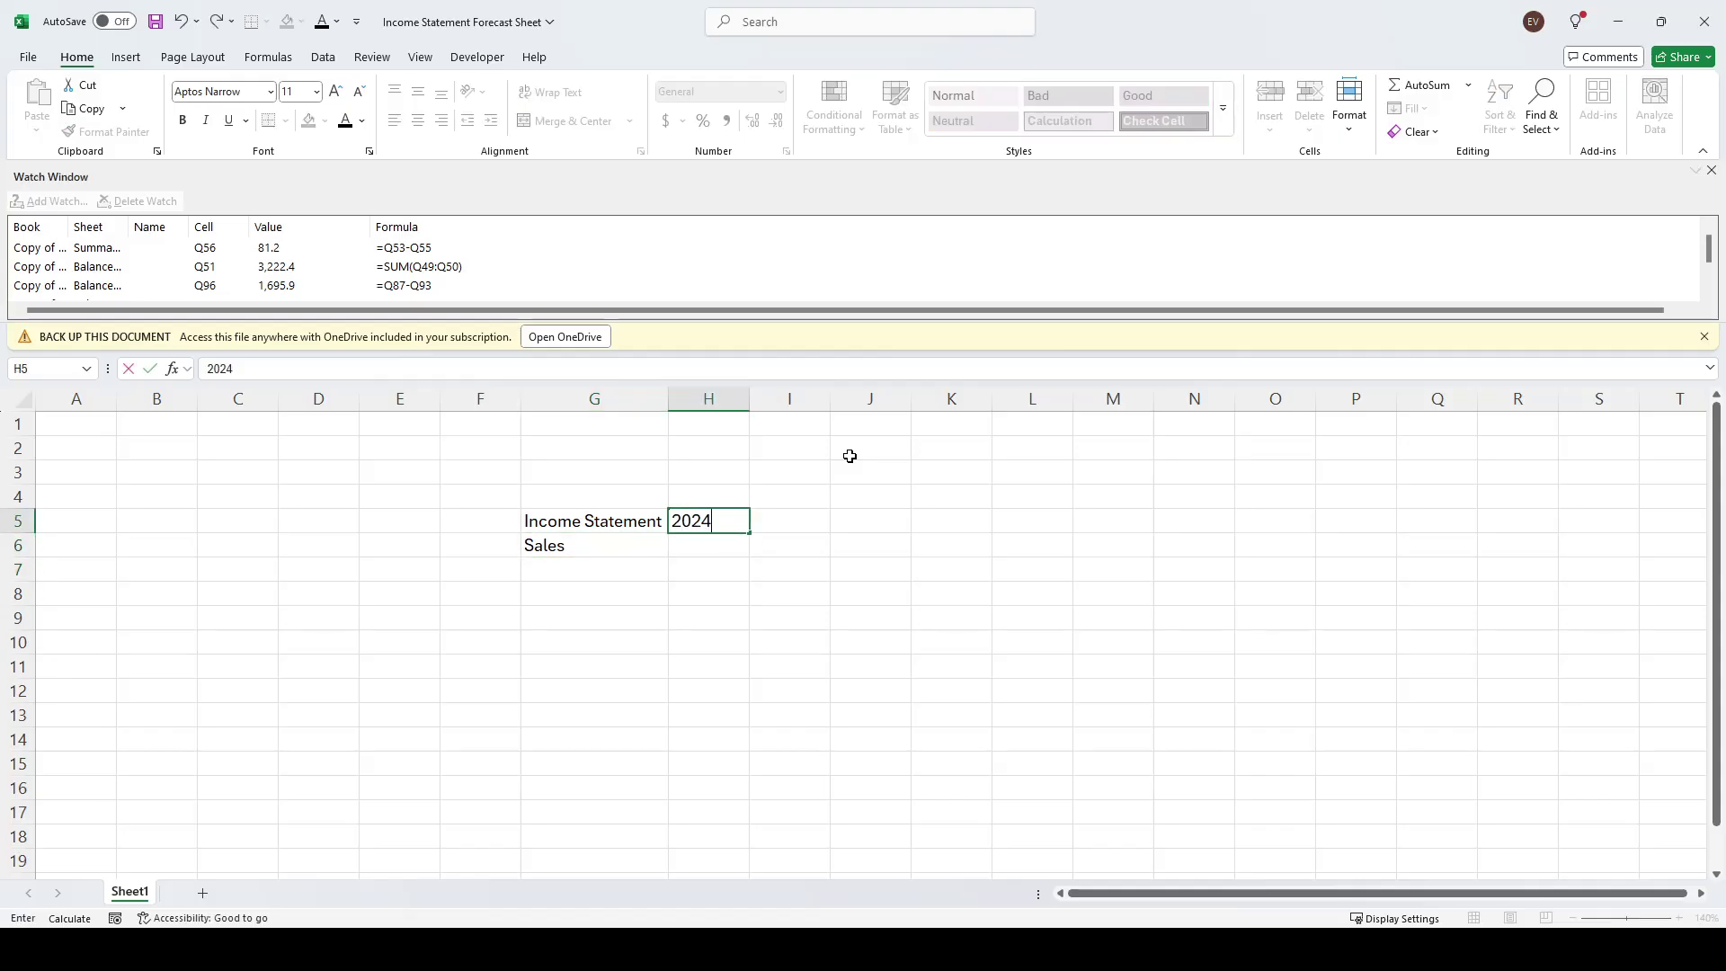
{"action": "key", "text": "Return"}
Add the labels "Cost of Goods Sold" in G7 and "Gross Profit" in G8, and widen column G slightly to fit them
{"action": "key", "text": "Left"}
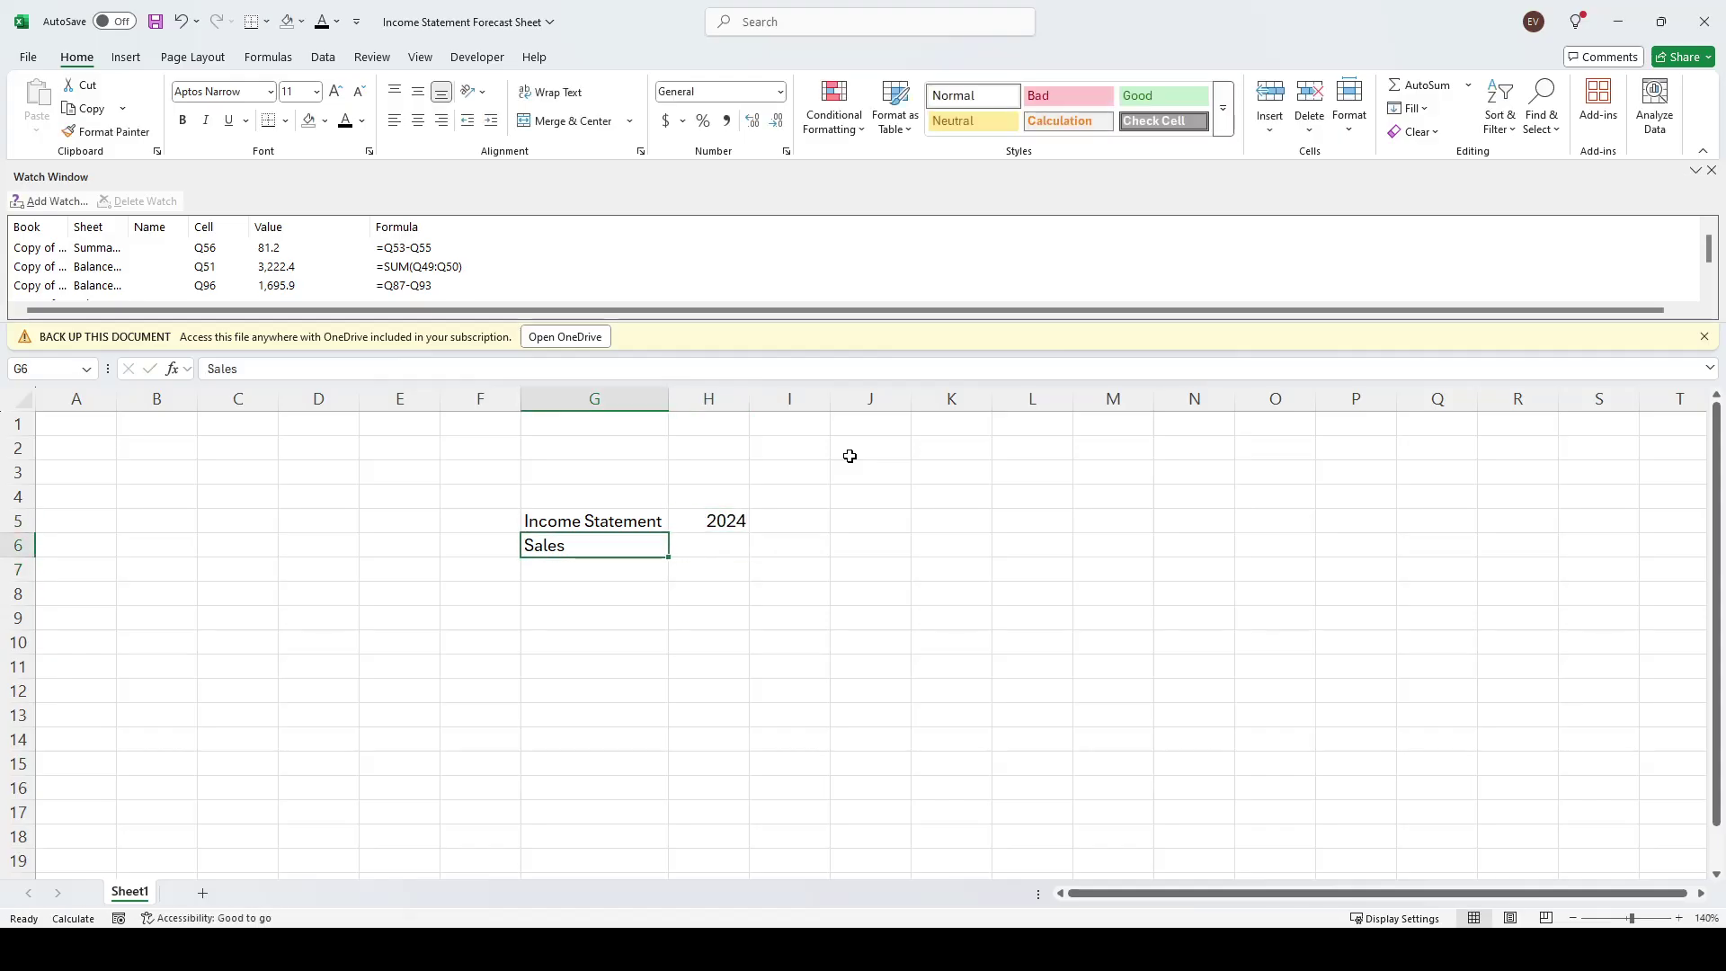
{"action": "key", "text": "Down"}
{"action": "type", "text": "Cost o"}
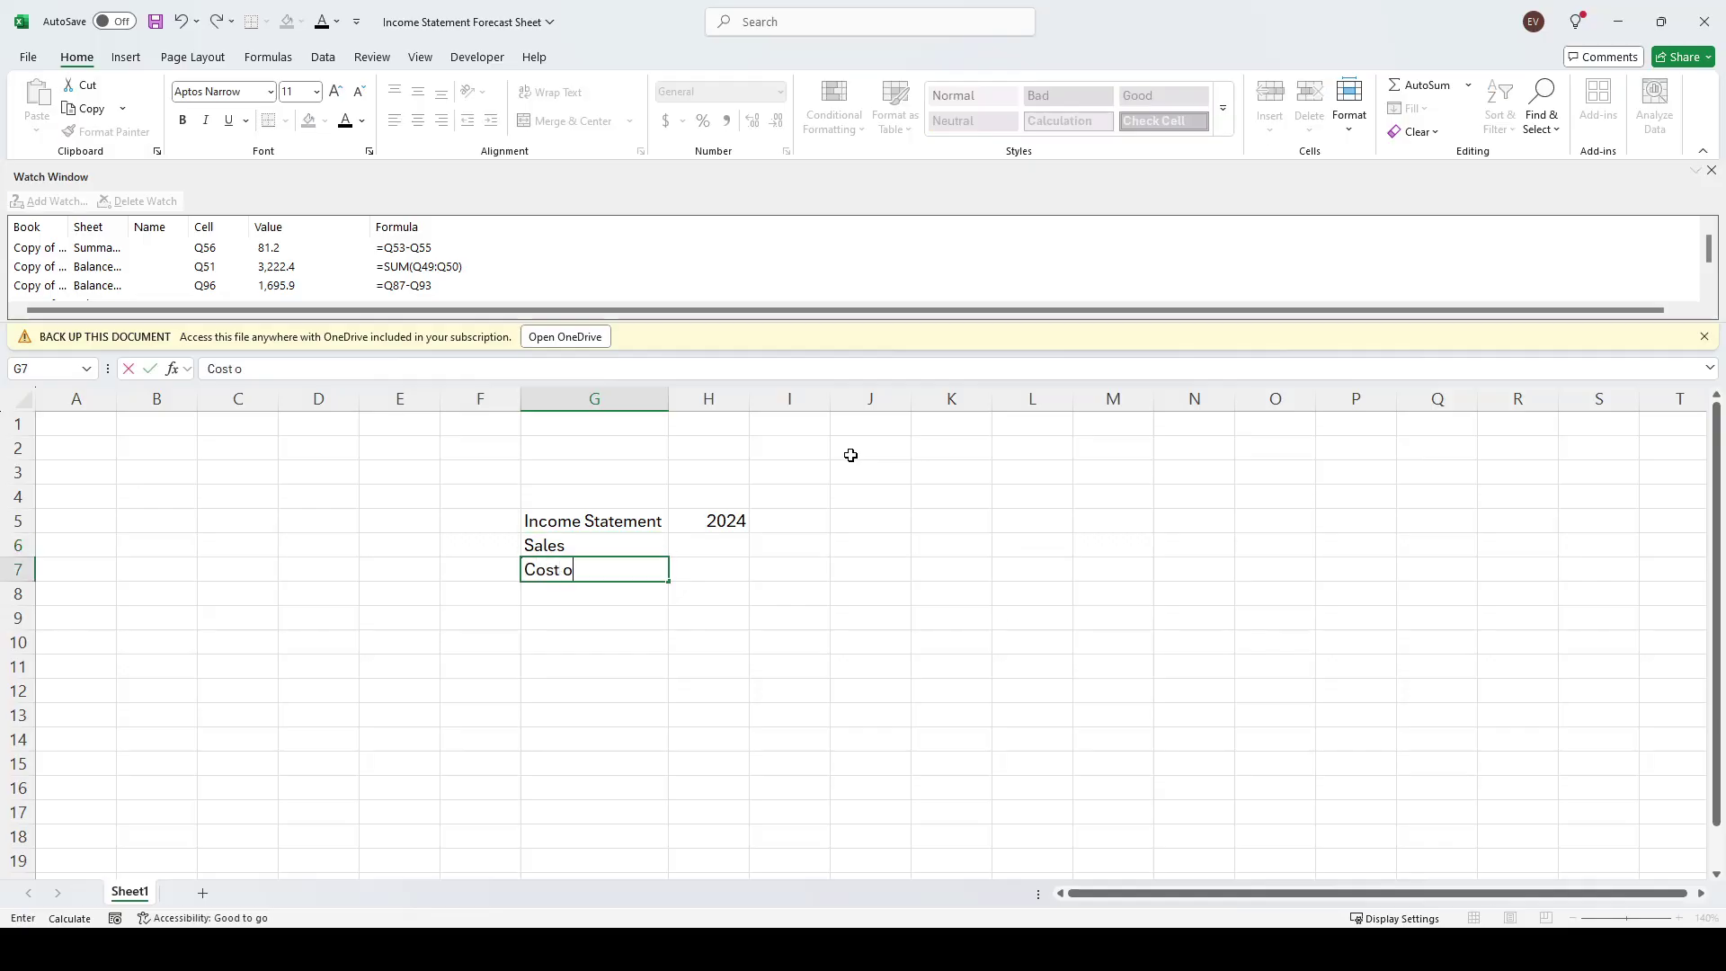
{"action": "type", "text": "f Goods Sold"}
{"action": "key", "text": "Return"}
{"action": "type", "text": "Gr"}
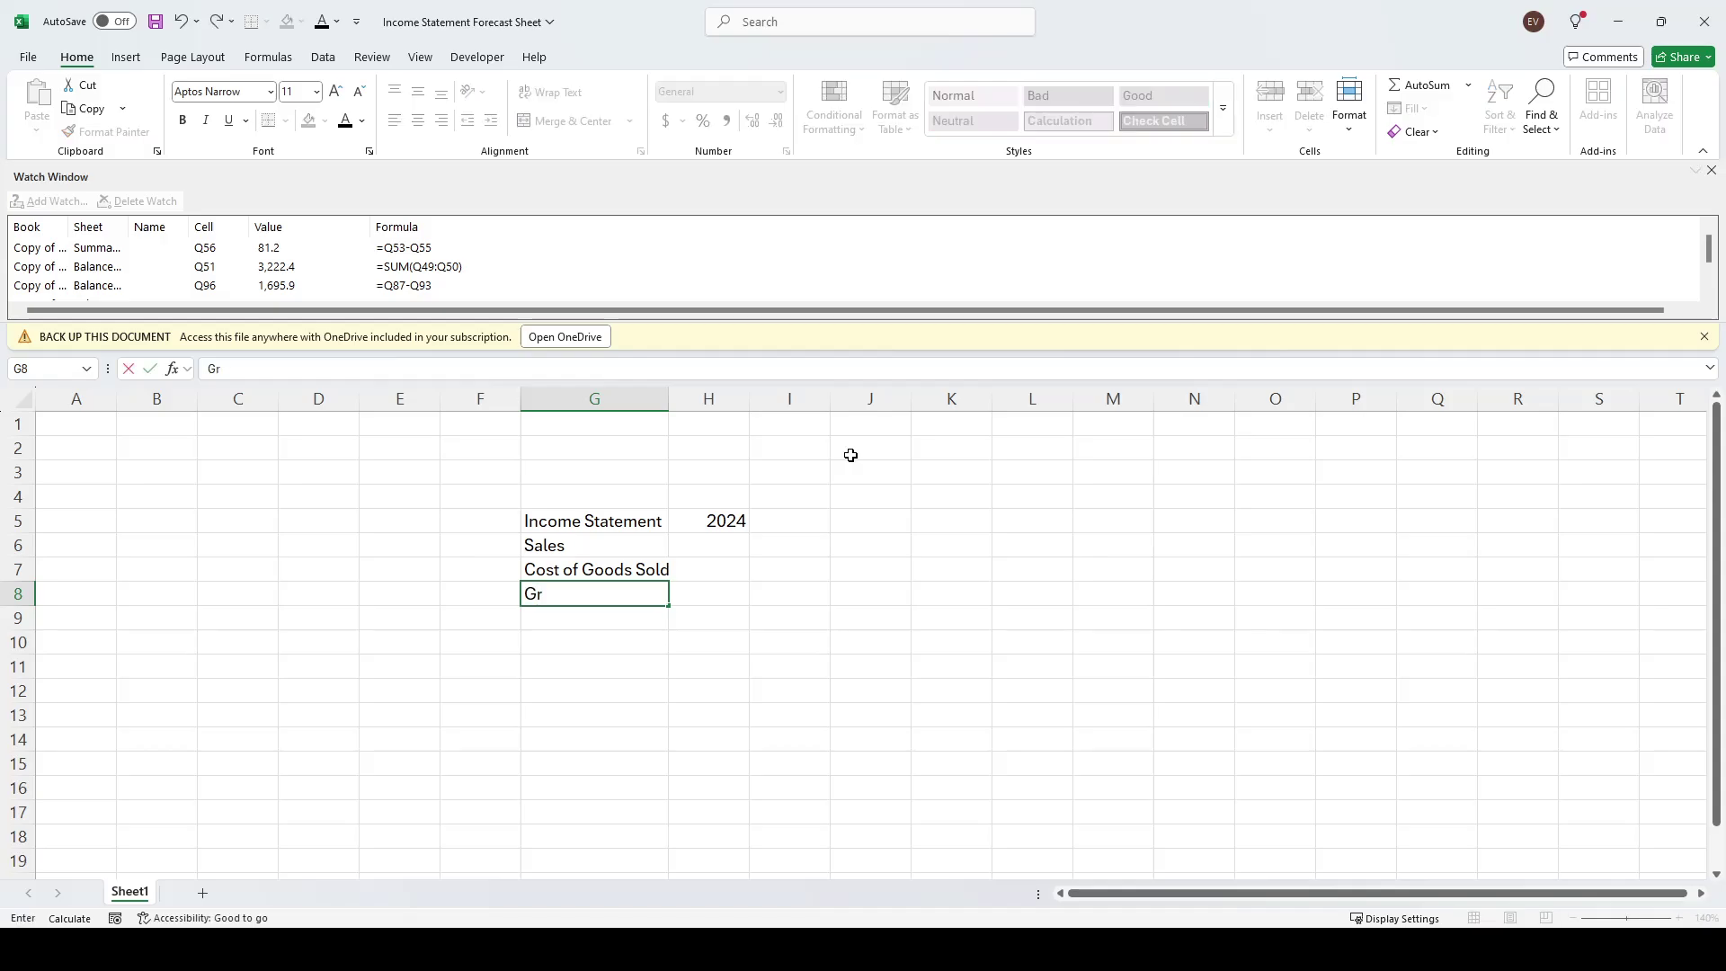
{"action": "type", "text": "oss Profit"}
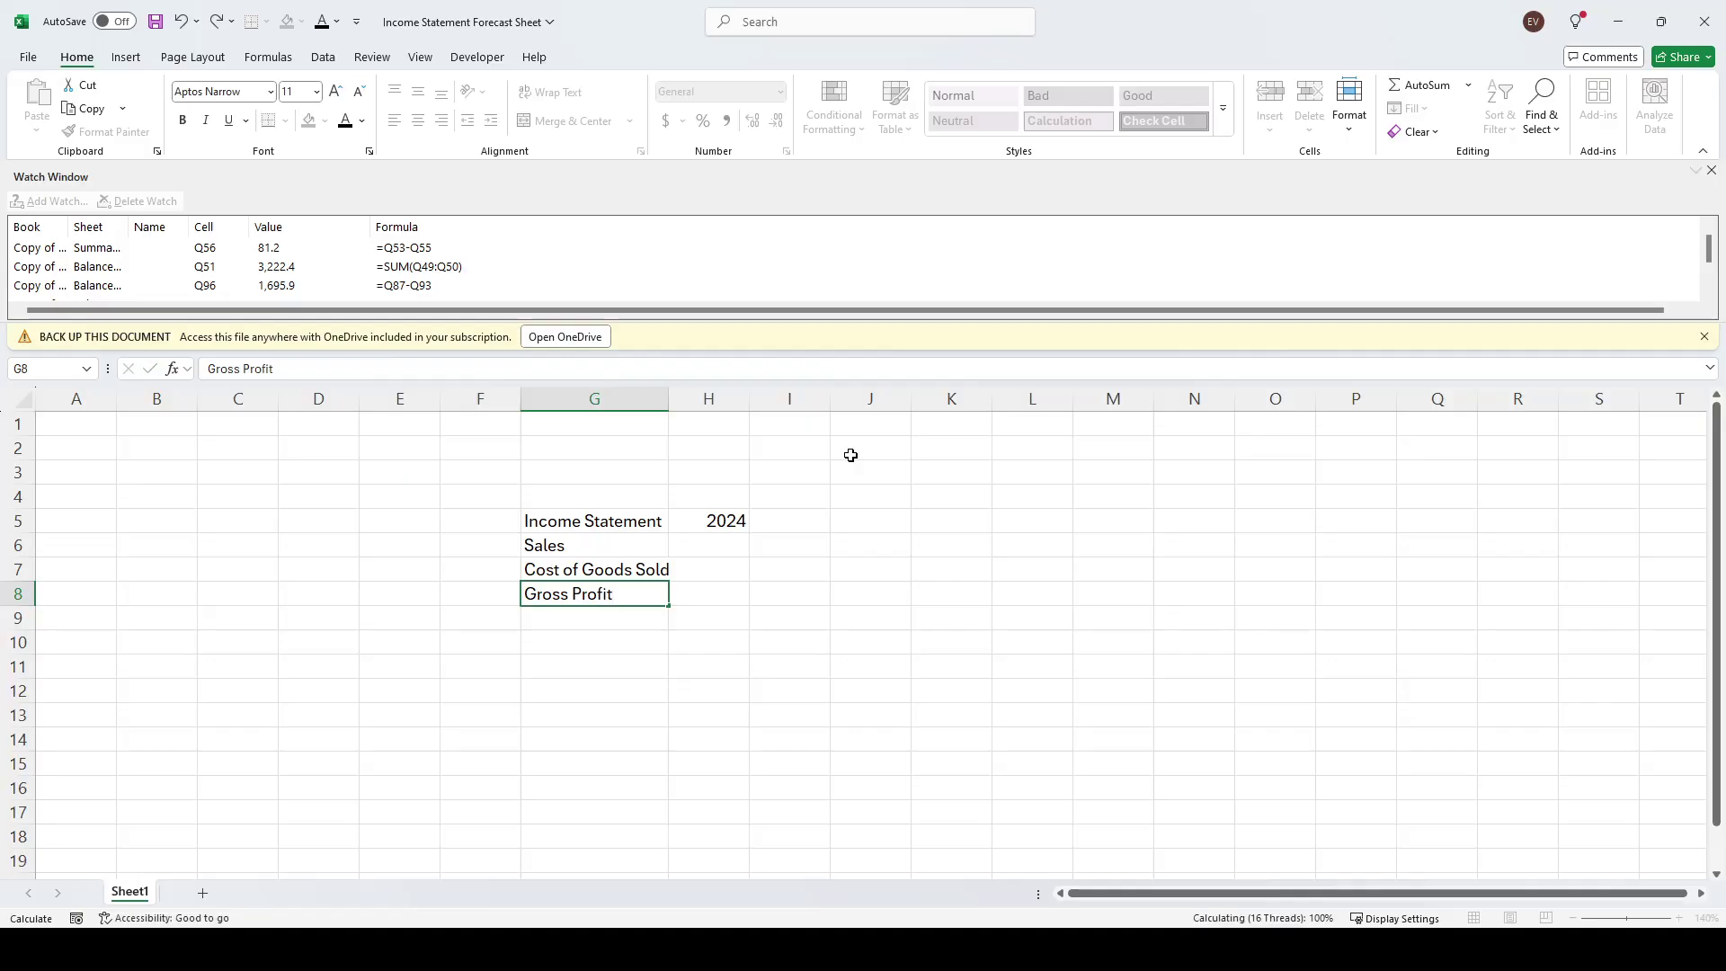
{"action": "key", "text": "Return"}
{"action": "left_click_drag", "start_coordinate": [677, 399], "coordinate": [684, 398]}
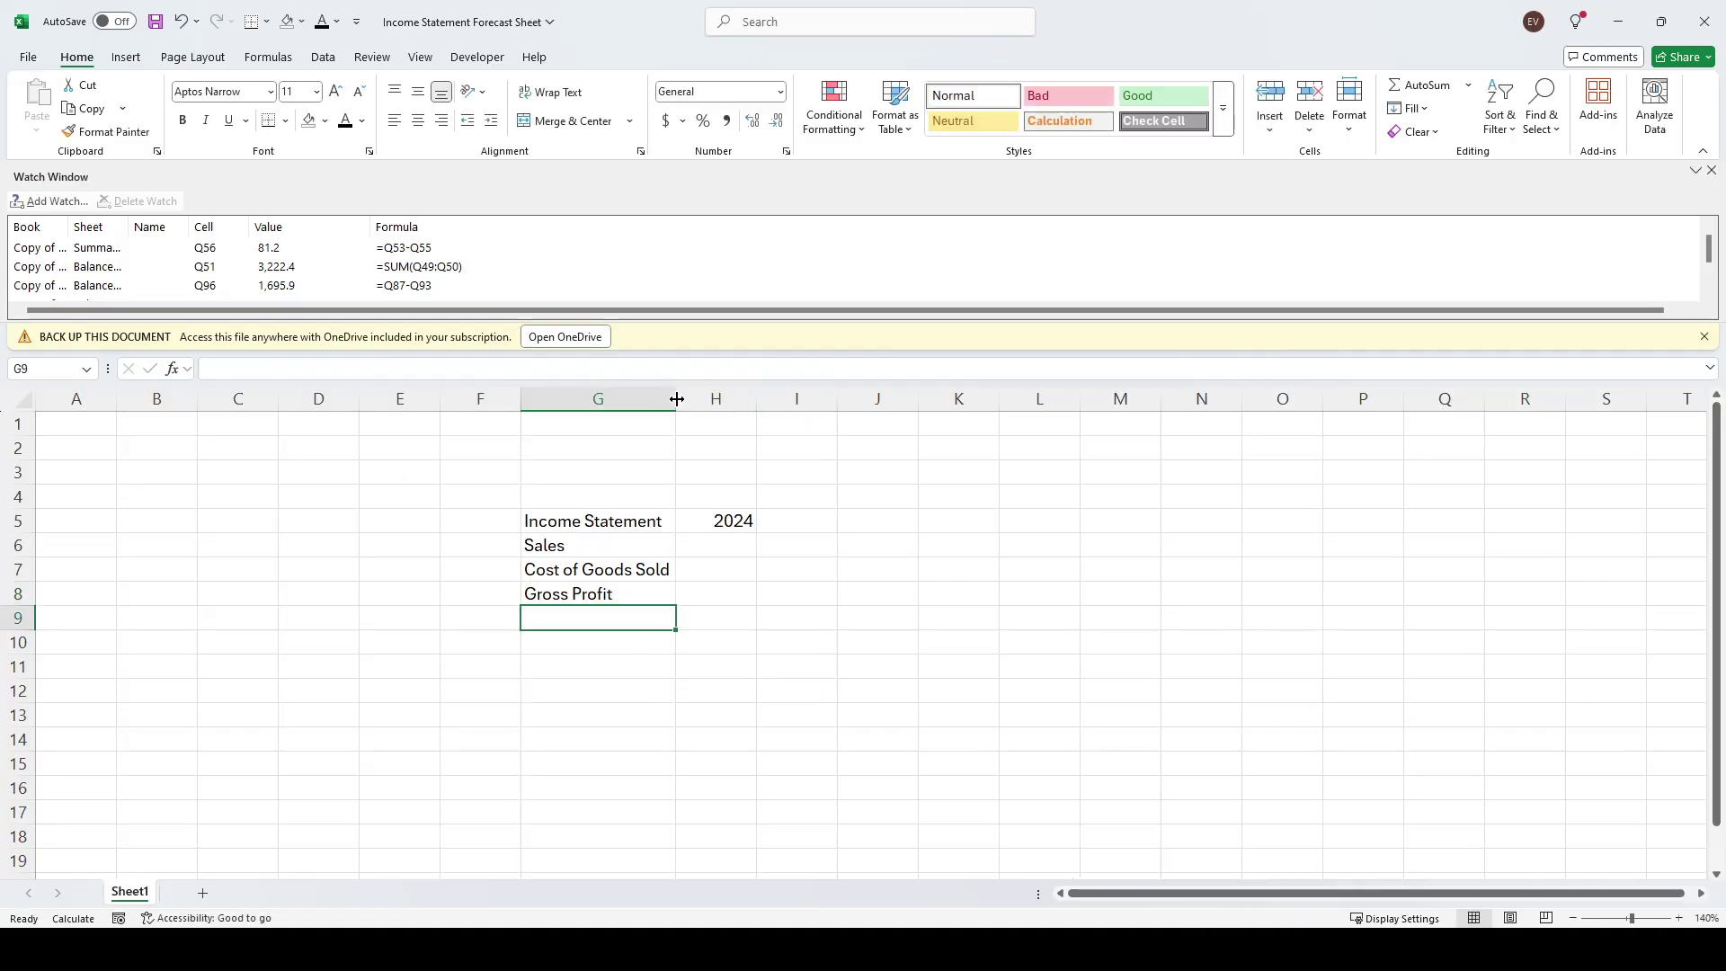
Enter 50000 as the 2024 Sales amount in H6
{"action": "left_click", "coordinate": [933, 636]}
{"action": "left_click", "coordinate": [724, 550]}
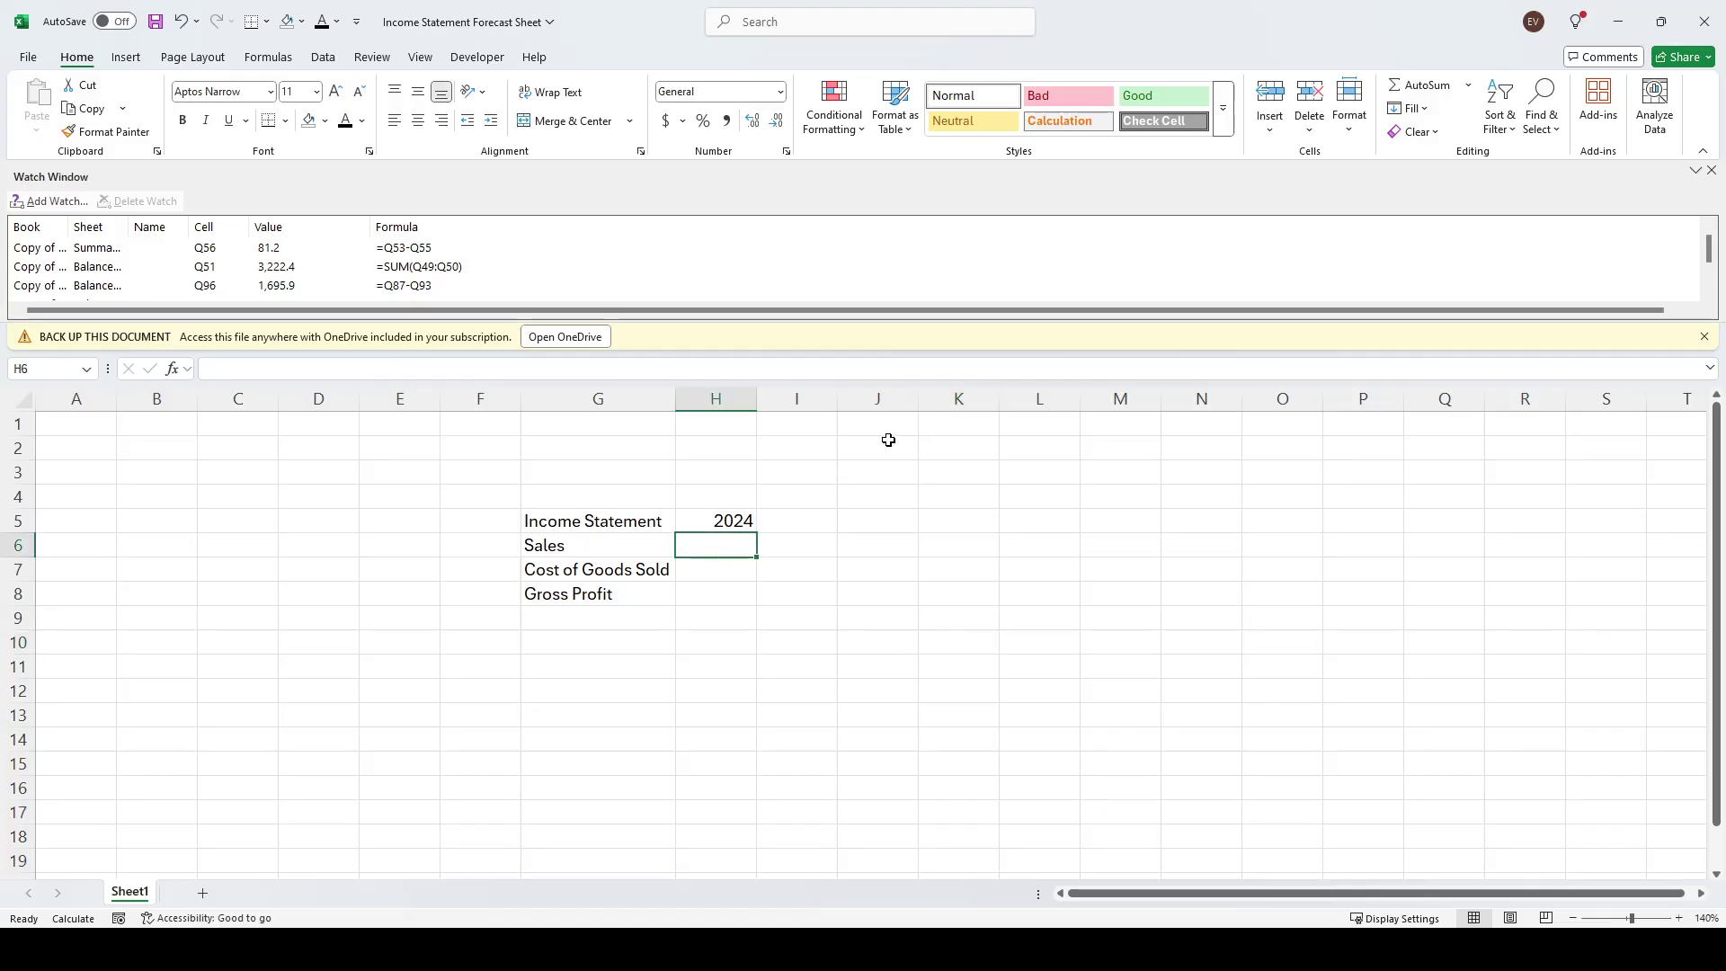
{"action": "type", "text": "50"}
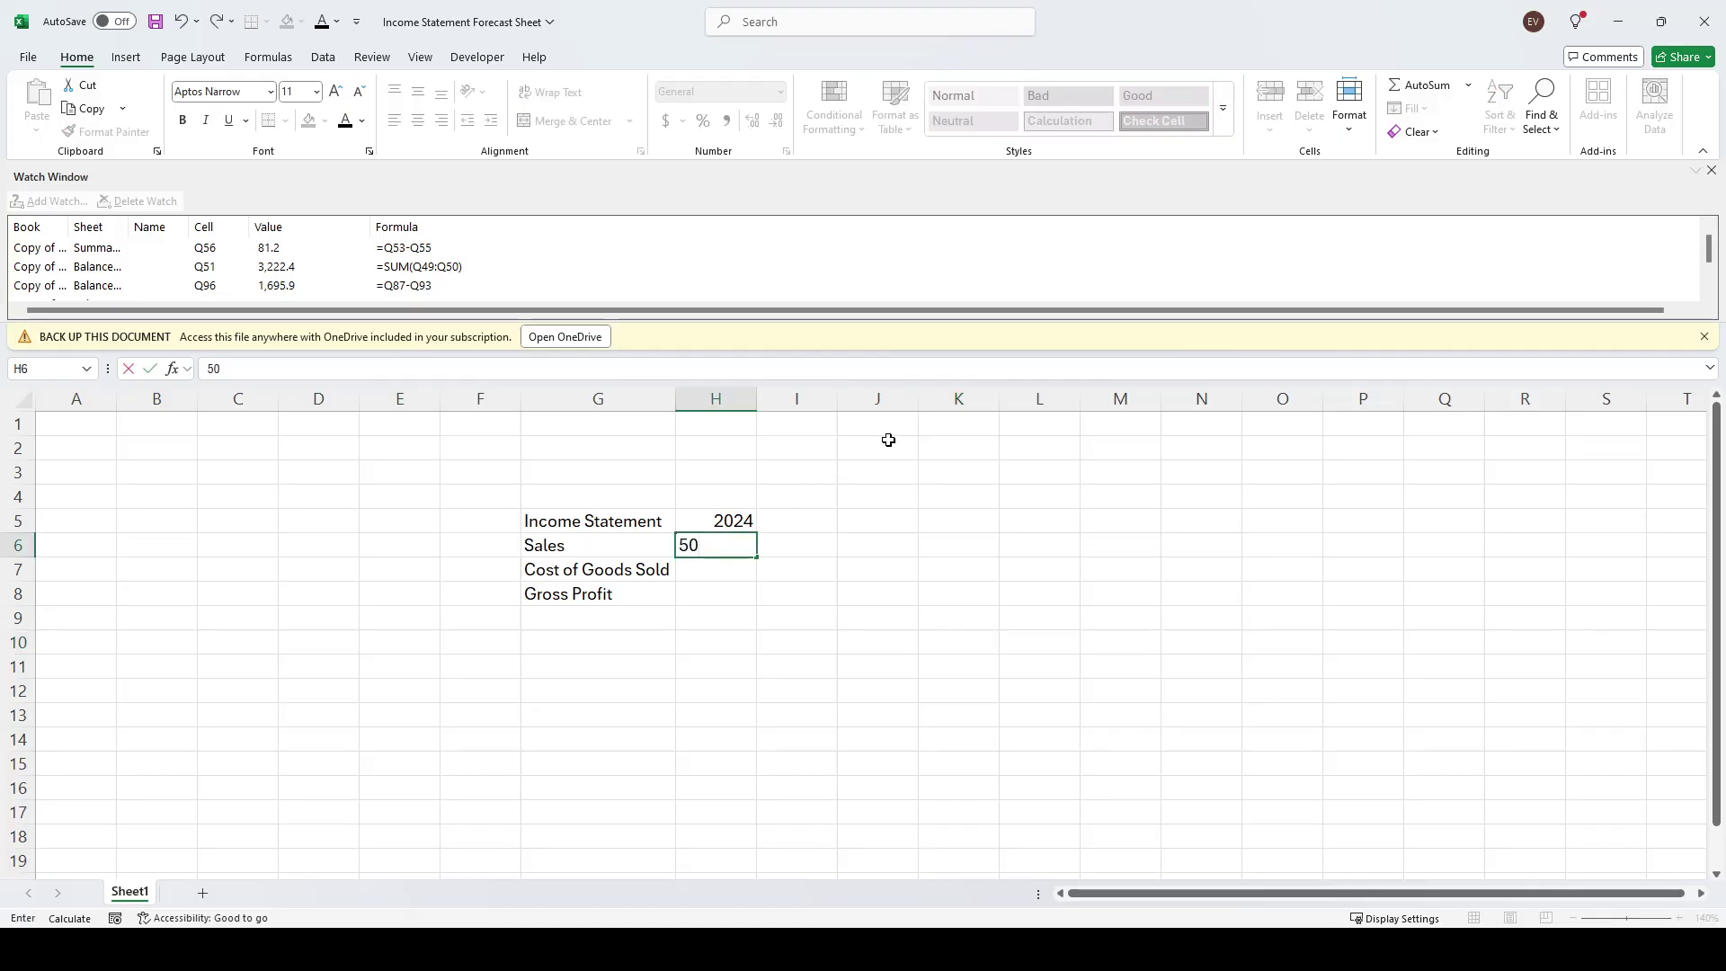
{"action": "type", "text": "000"}
{"action": "key", "text": "Return"}
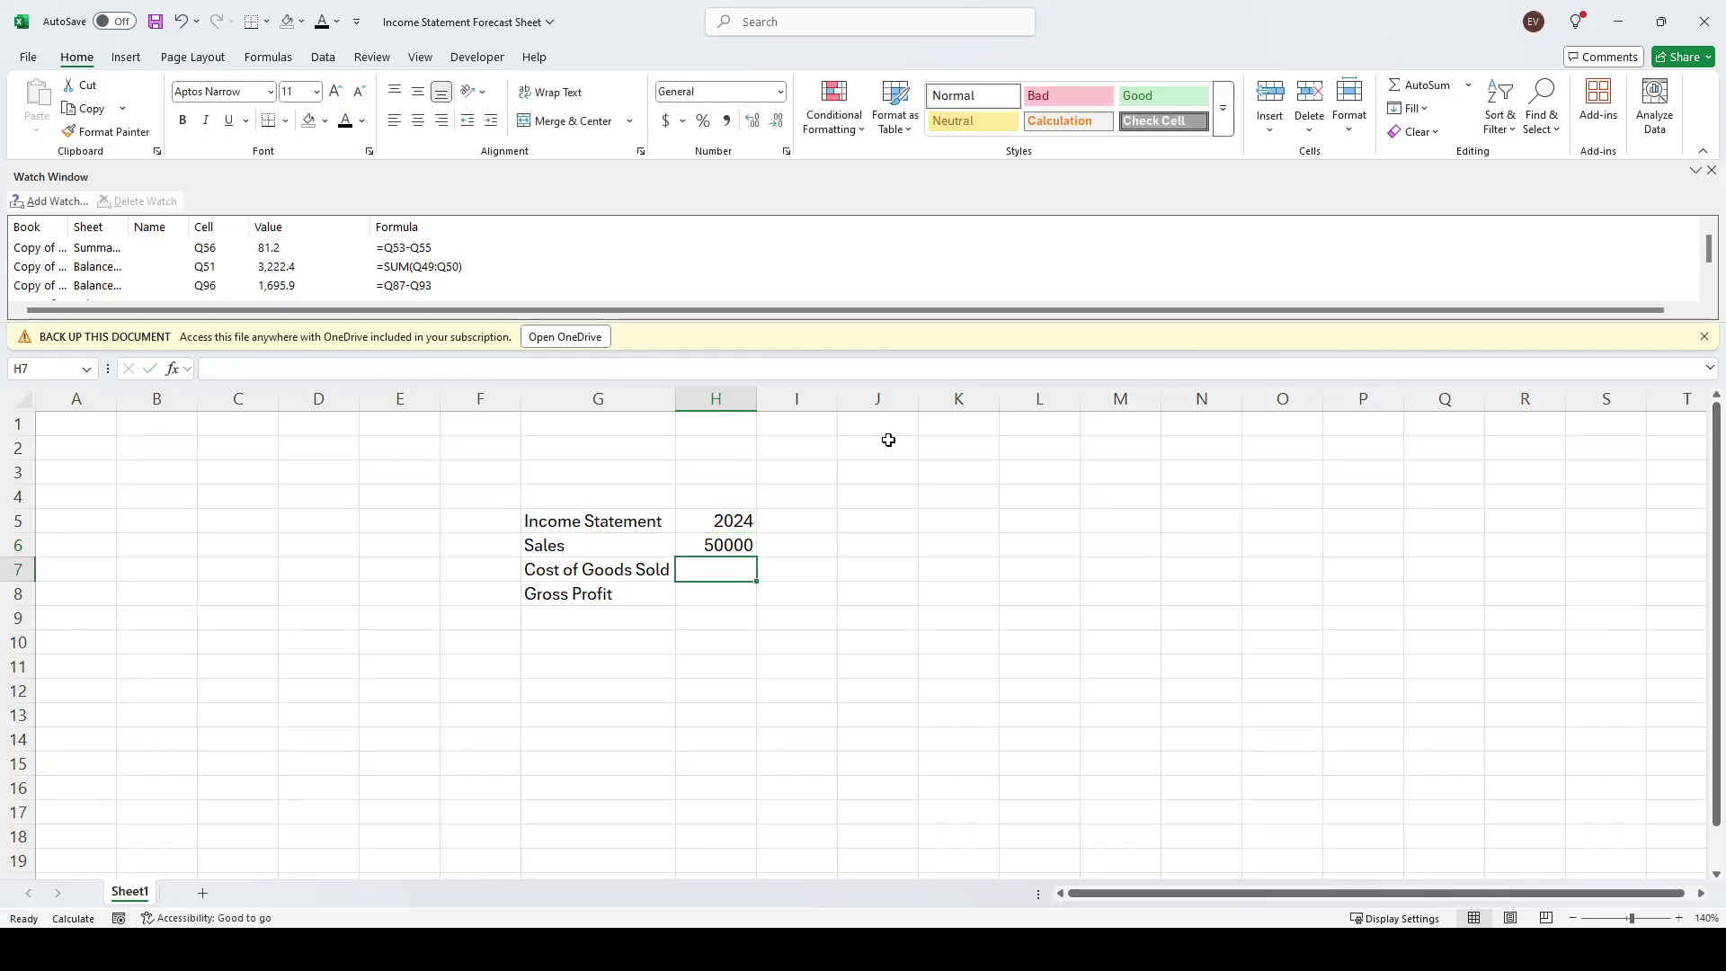
Calculate Cost of Goods Sold in H7 as 70% of Sales with =H6*0.7, and widen column G further
{"action": "type", "text": "="}
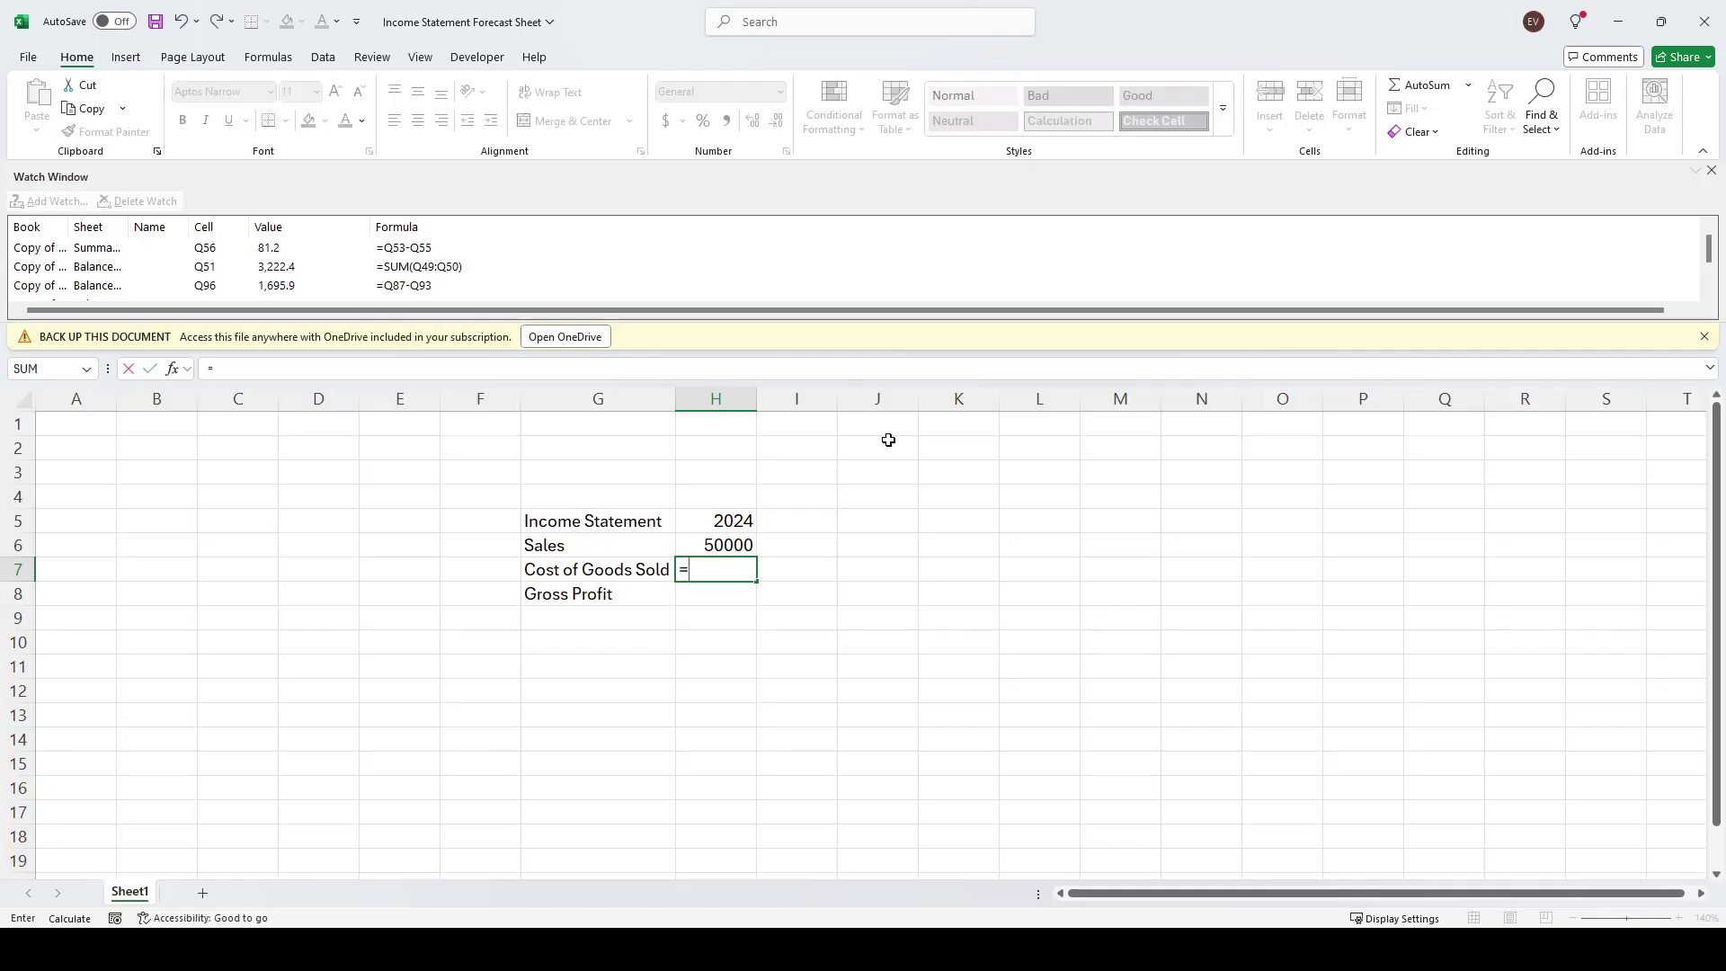
{"action": "key", "text": "Up"}
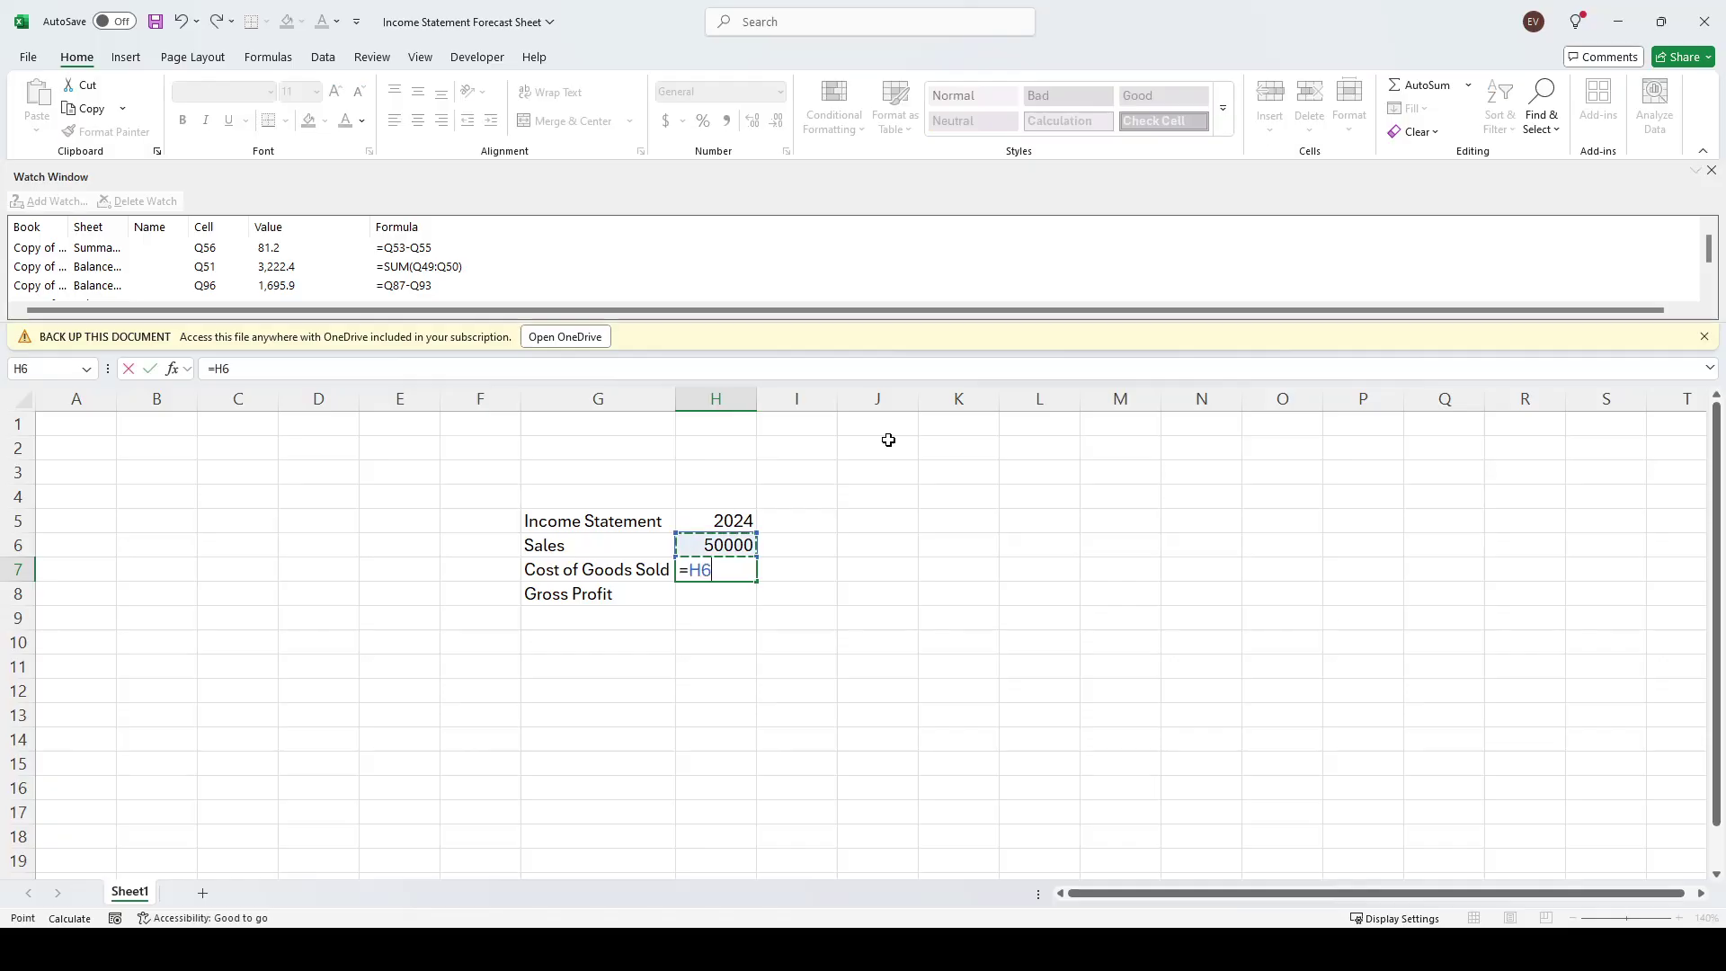
{"action": "type", "text": "."}
{"action": "type", "text": ".70"}
{"action": "key", "text": "ctrl+Return"}
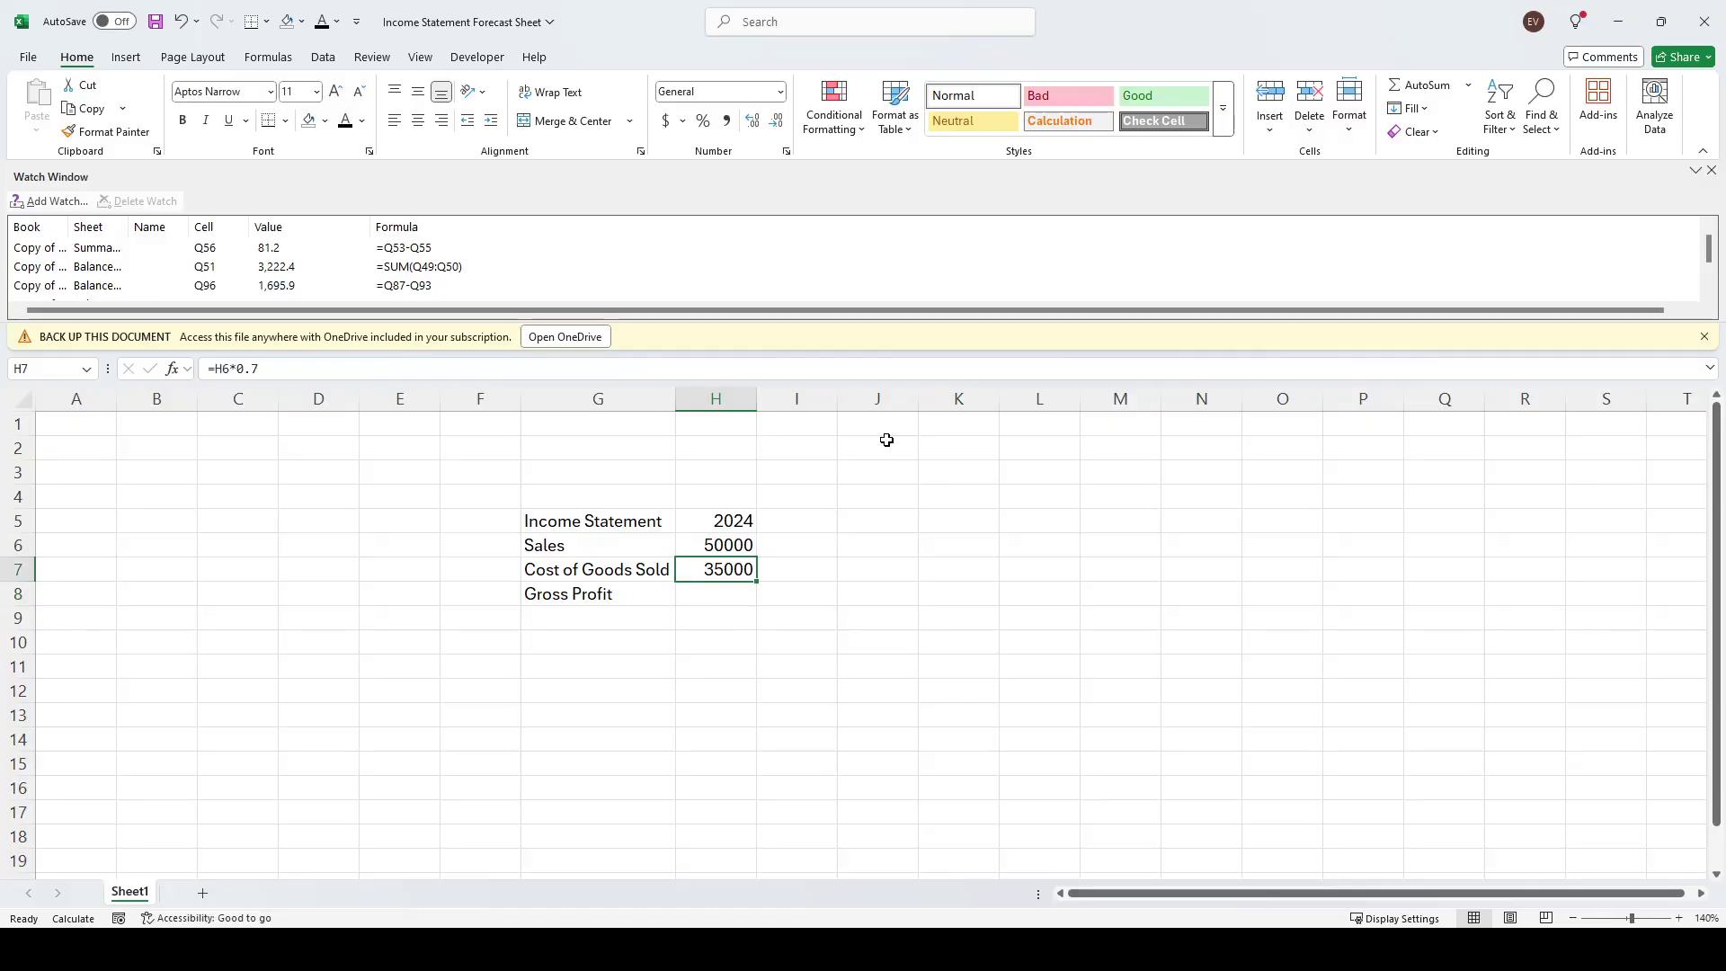
{"action": "left_click", "coordinate": [675, 396]}
{"action": "left_click_drag", "start_coordinate": [675, 399], "coordinate": [720, 400]}
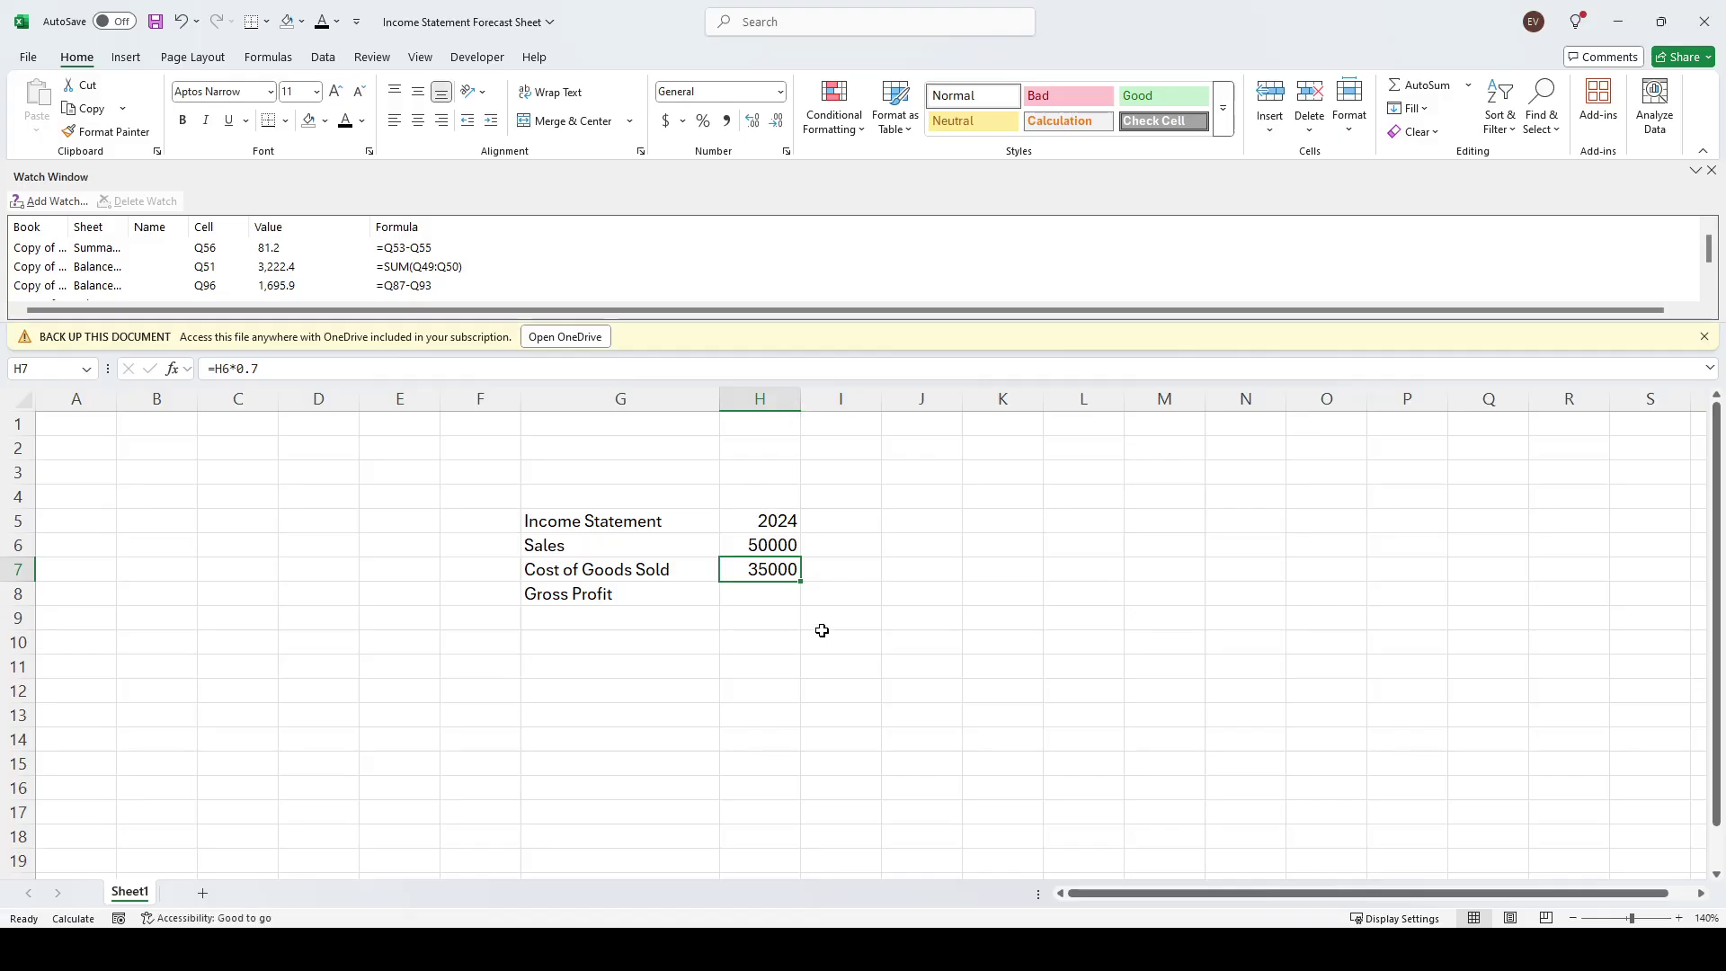
Calculate Gross Profit in H8 as Sales minus Cost of Goods Sold with =H6-H7
{"action": "left_click_drag", "start_coordinate": [994, 611], "coordinate": [921, 618]}
{"action": "left_click", "coordinate": [746, 589]}
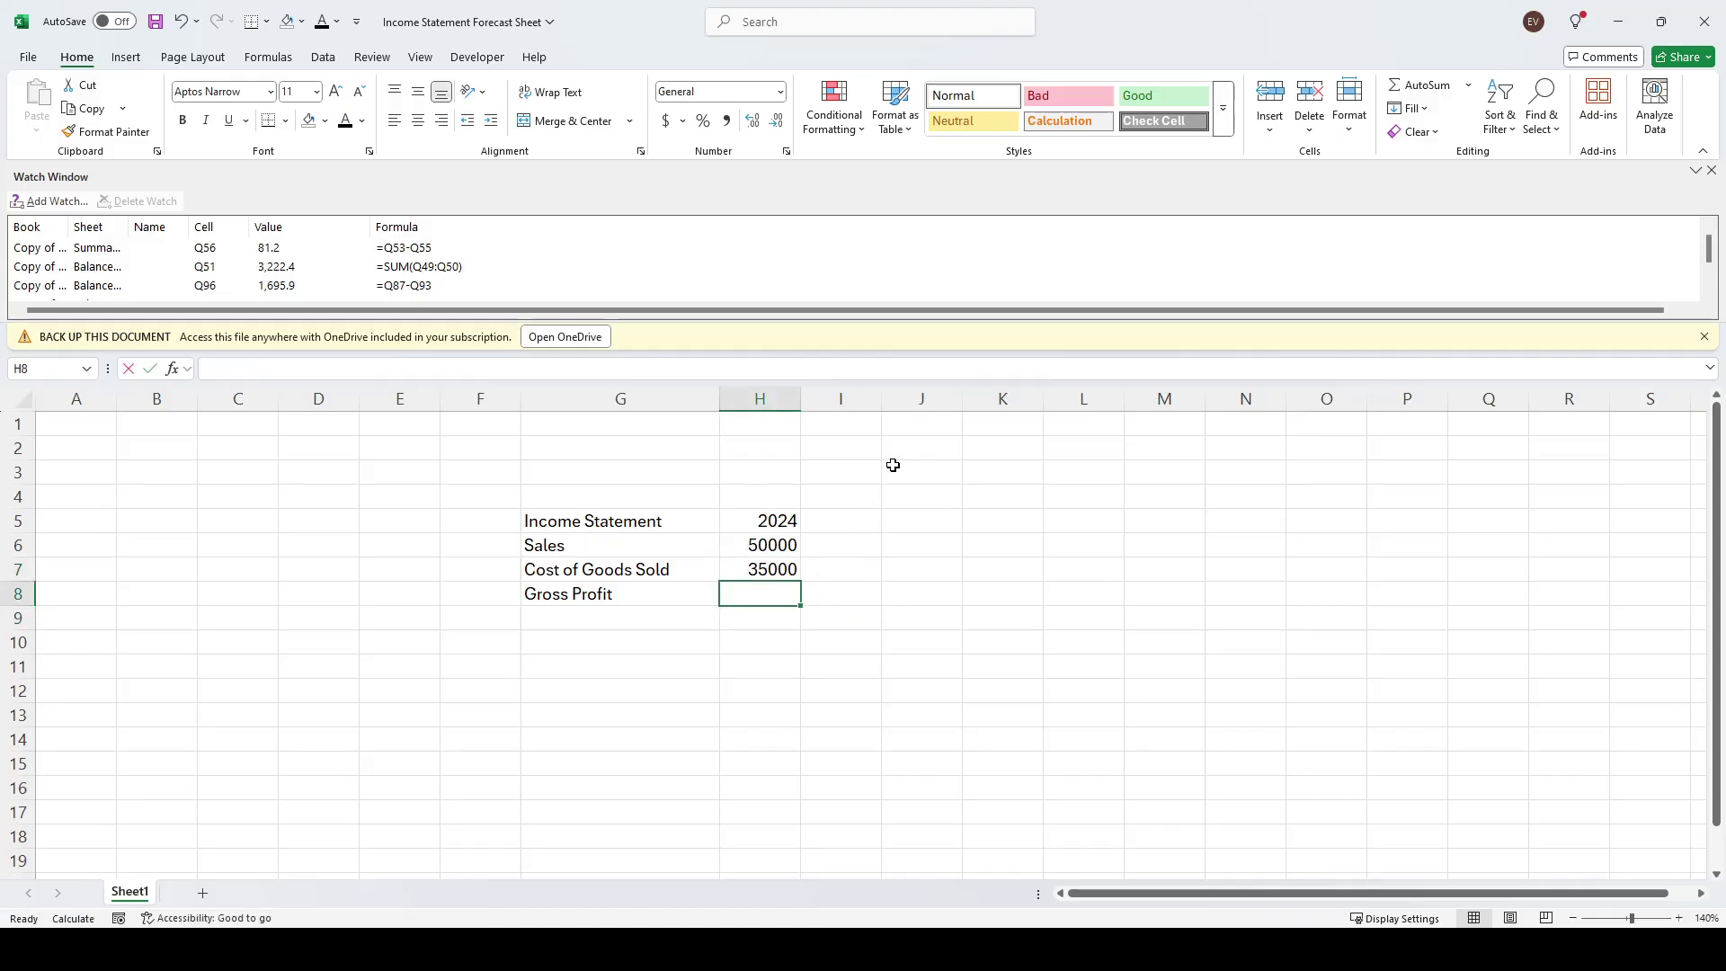
{"action": "type", "text": "="}
{"action": "key", "text": "Up"}
{"action": "key", "text": "Up"}
{"action": "type", "text": "-"}
{"action": "key", "text": "Up"}
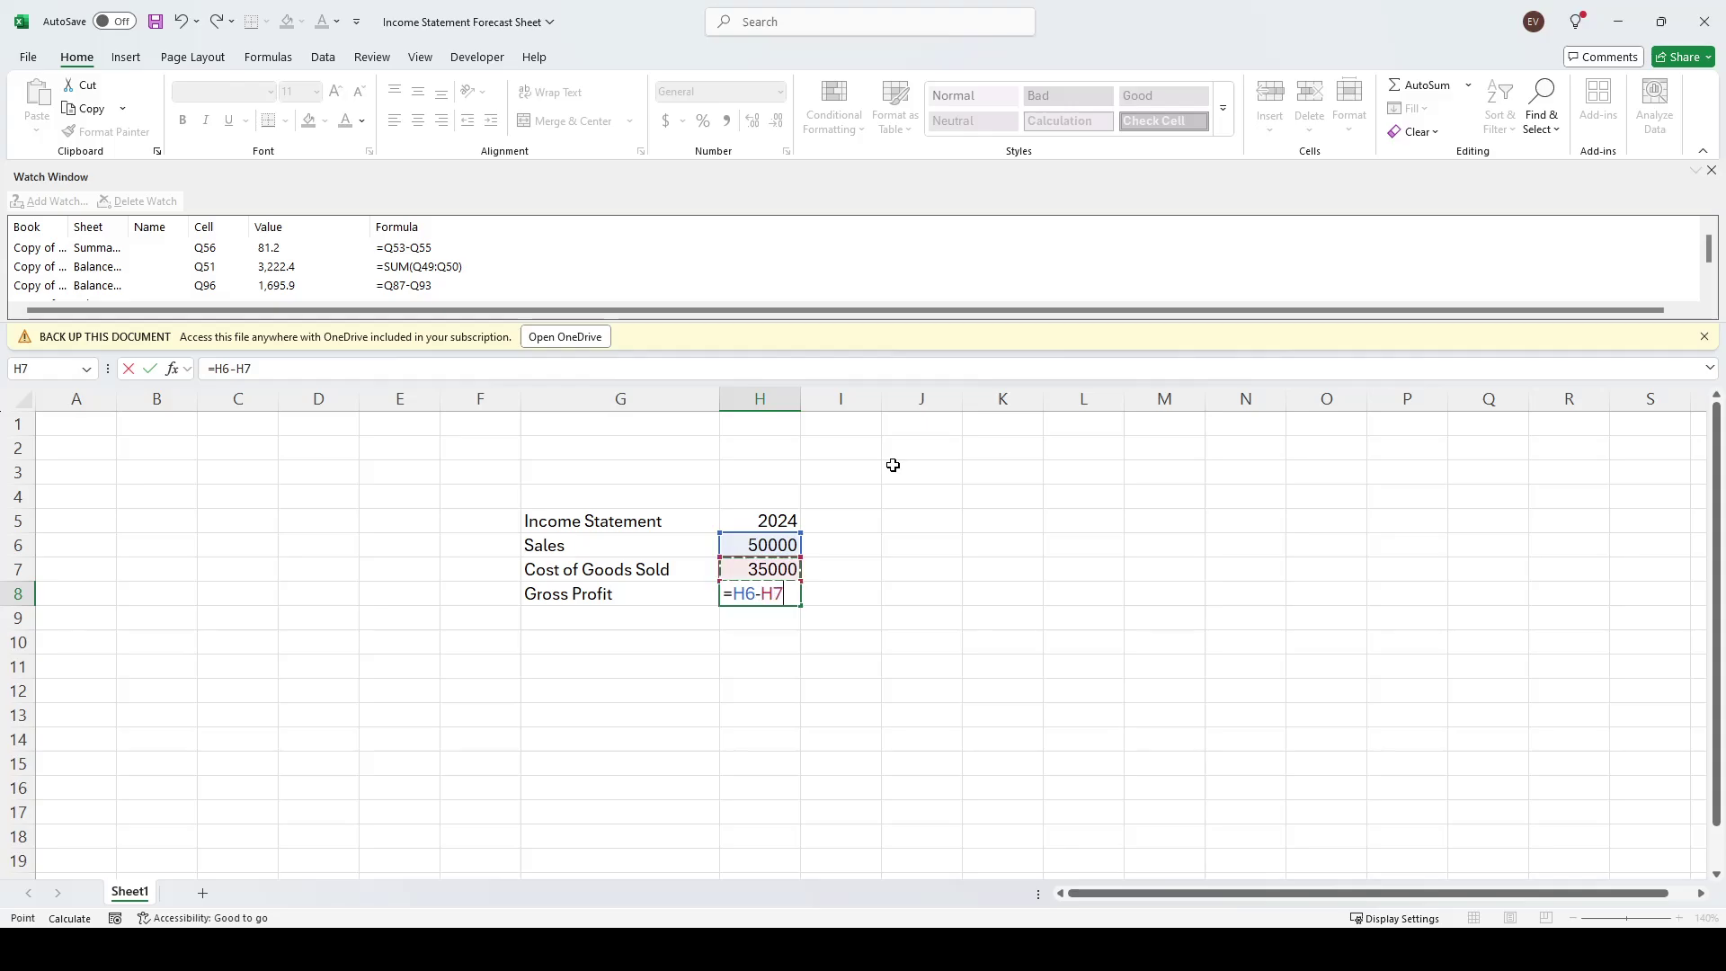
{"action": "key", "text": "Return"}
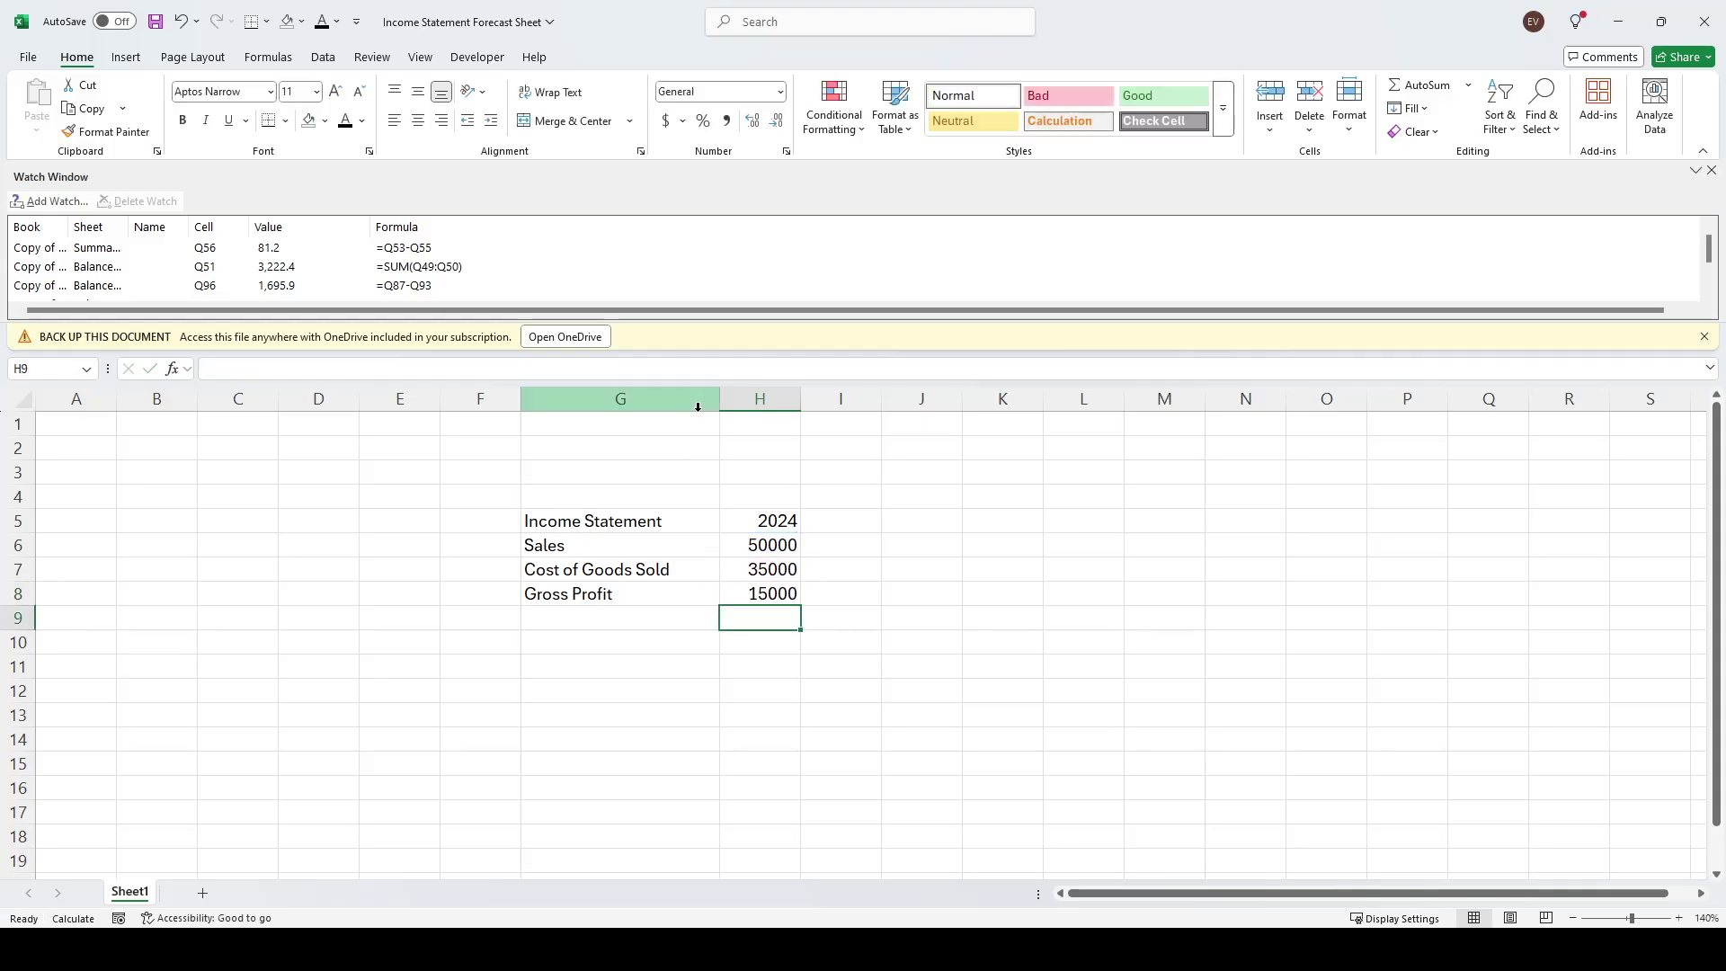
Add the label "Gross Profit Margin" in G9, below Gross Profit
{"action": "left_click", "coordinate": [580, 618]}
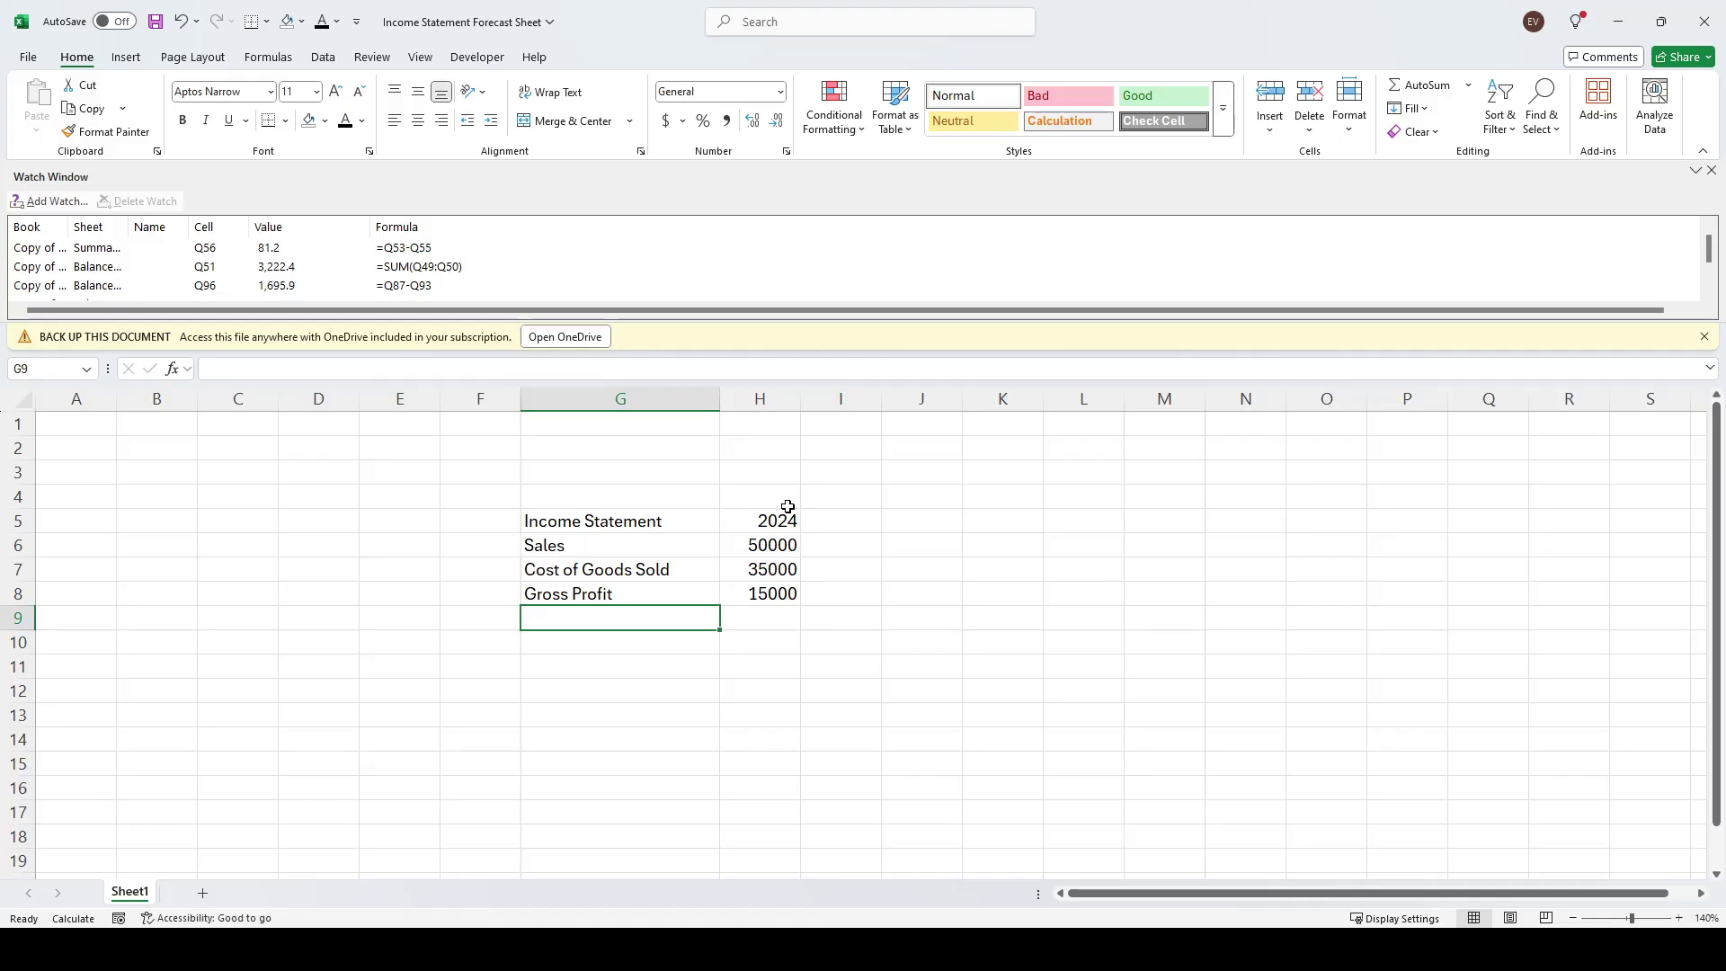
{"action": "type", "text": "G"}
{"action": "type", "text": "ross P"}
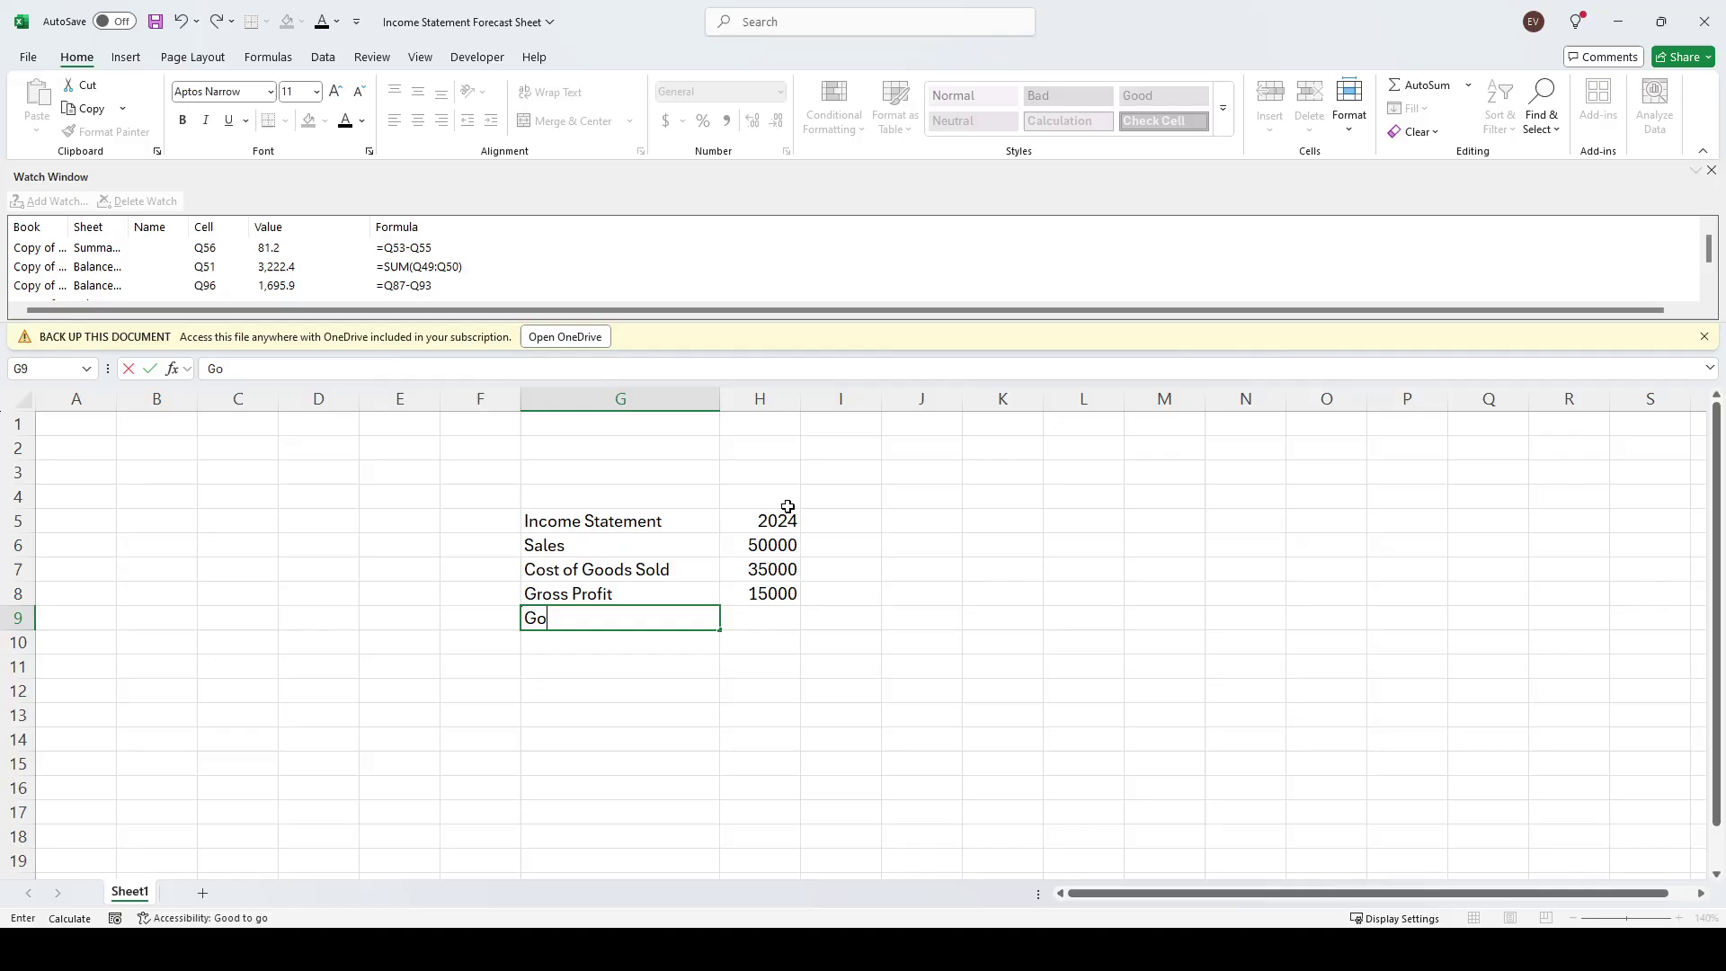
{"action": "type", "text": "rofit Marg"}
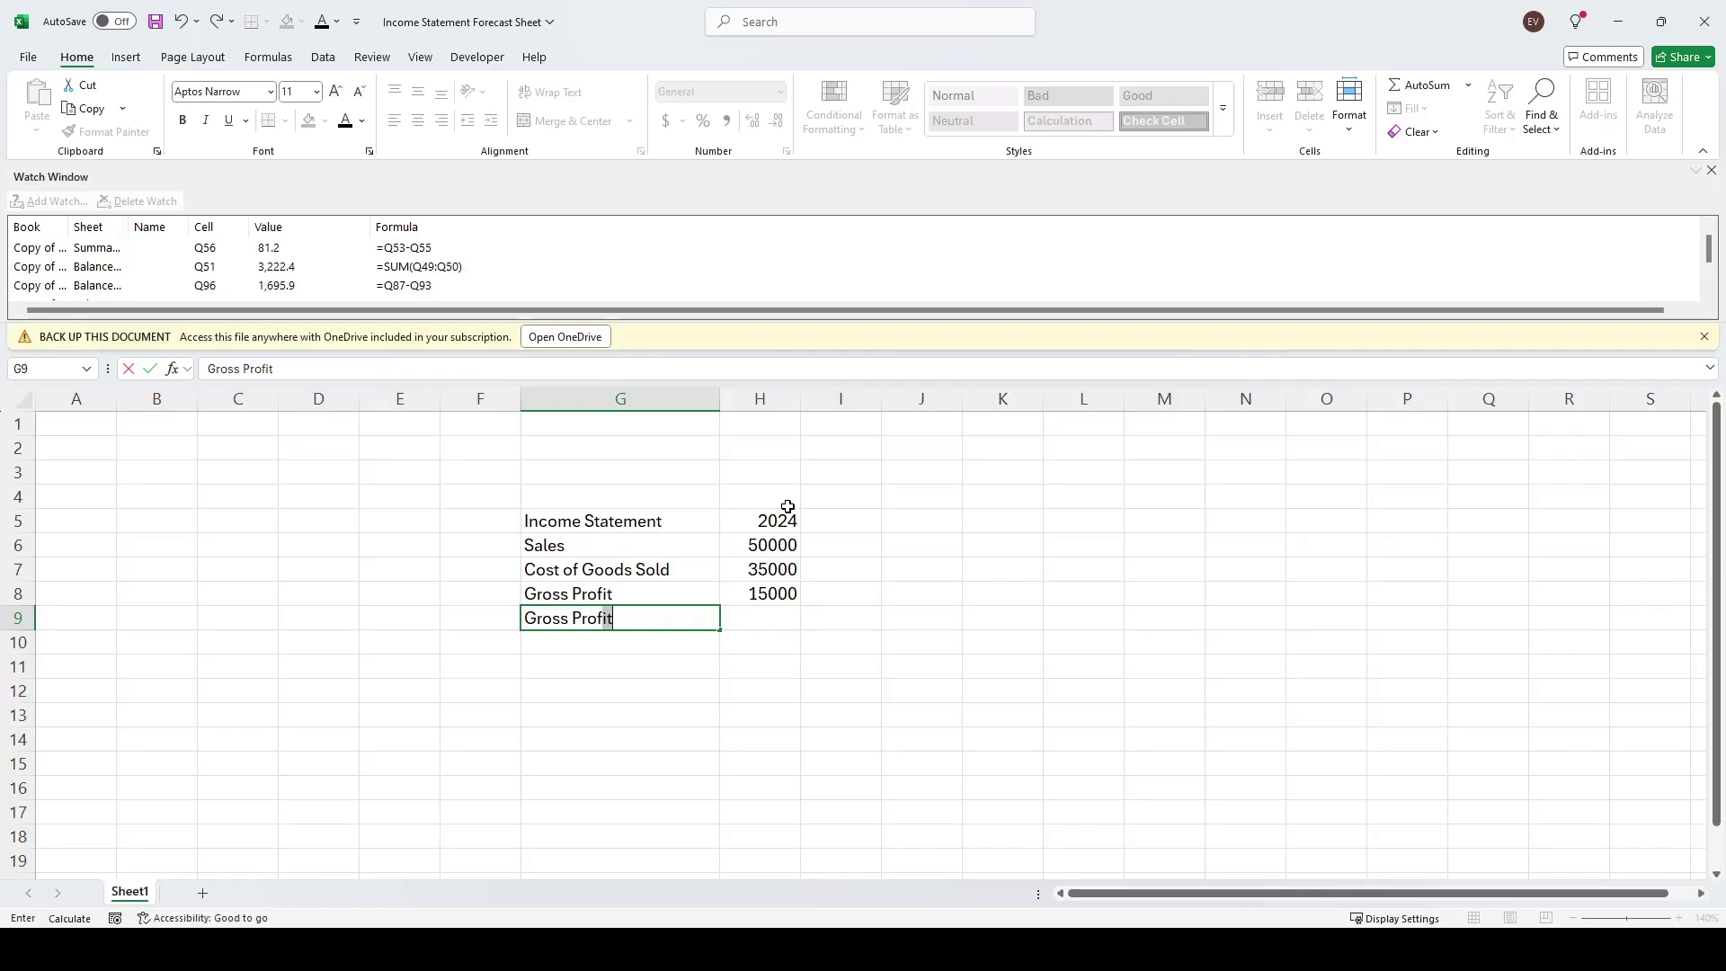
{"action": "type", "text": "in"}
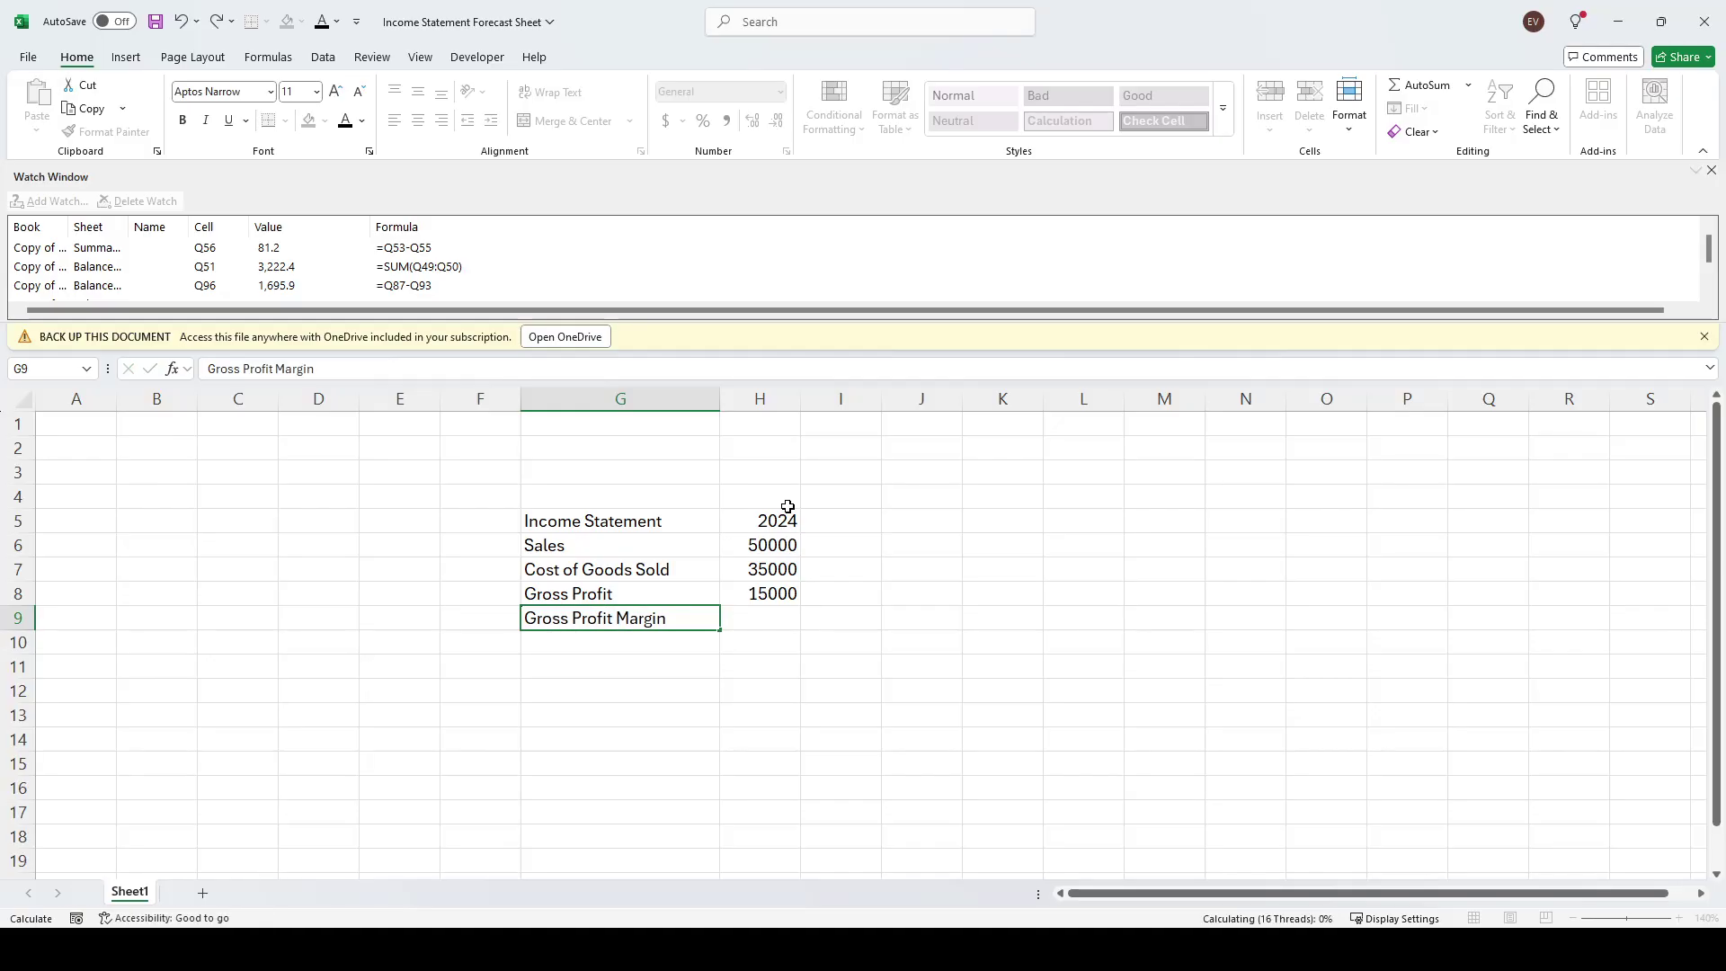
{"action": "key", "text": "Return"}
Calculate the Gross Profit Margin in H9 with =H8/H6 and format it as a percentage
{"action": "key", "text": "Up"}
{"action": "key", "text": "Right"}
{"action": "type", "text": "=H8/"}
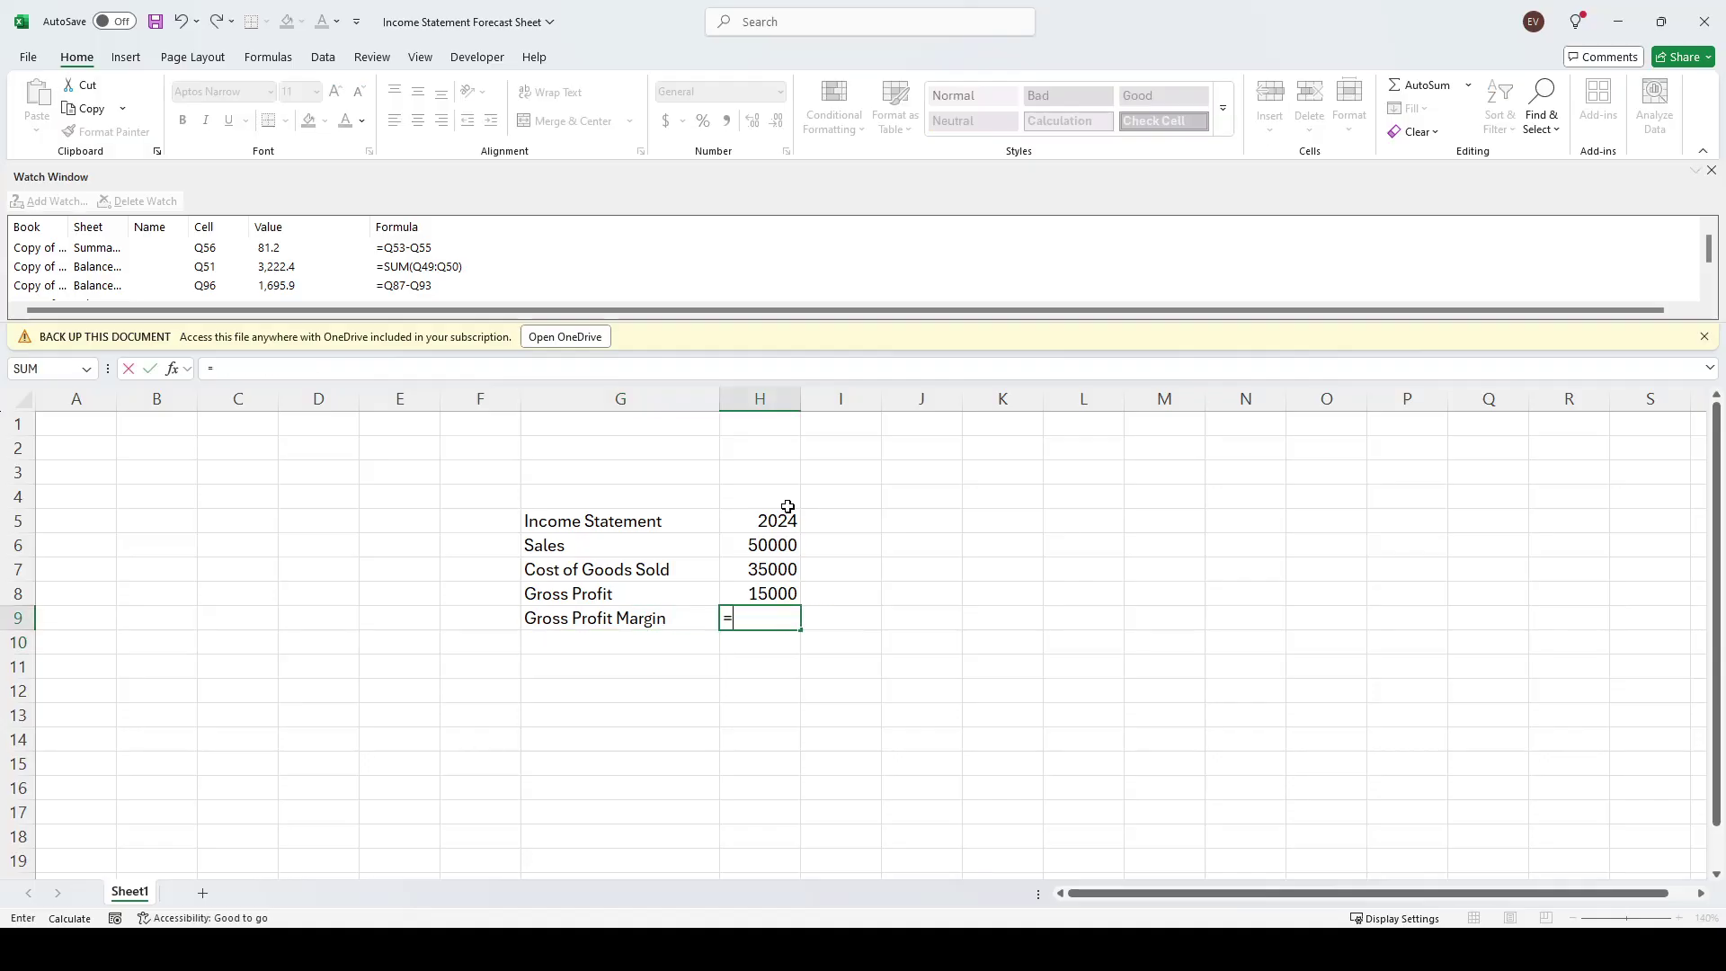
{"action": "key", "text": "Up"}
{"action": "key", "text": "Up"}
{"action": "key", "text": "Up"}
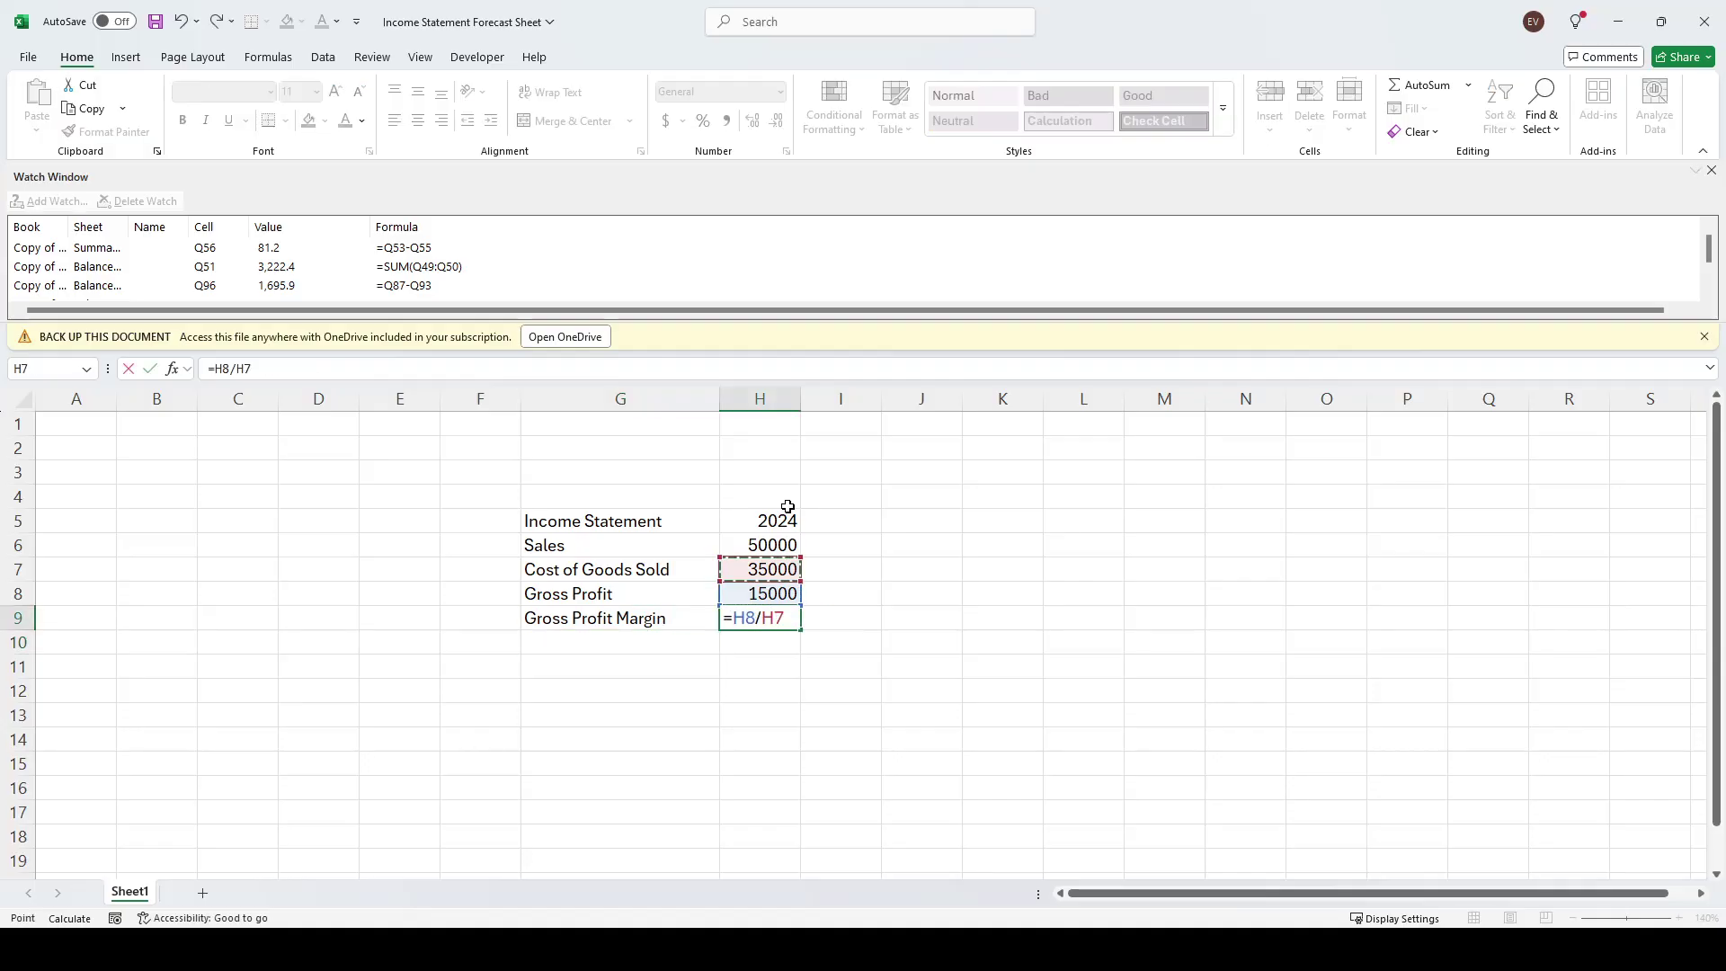
{"action": "key", "text": "Return"}
{"action": "key", "text": "Up"}
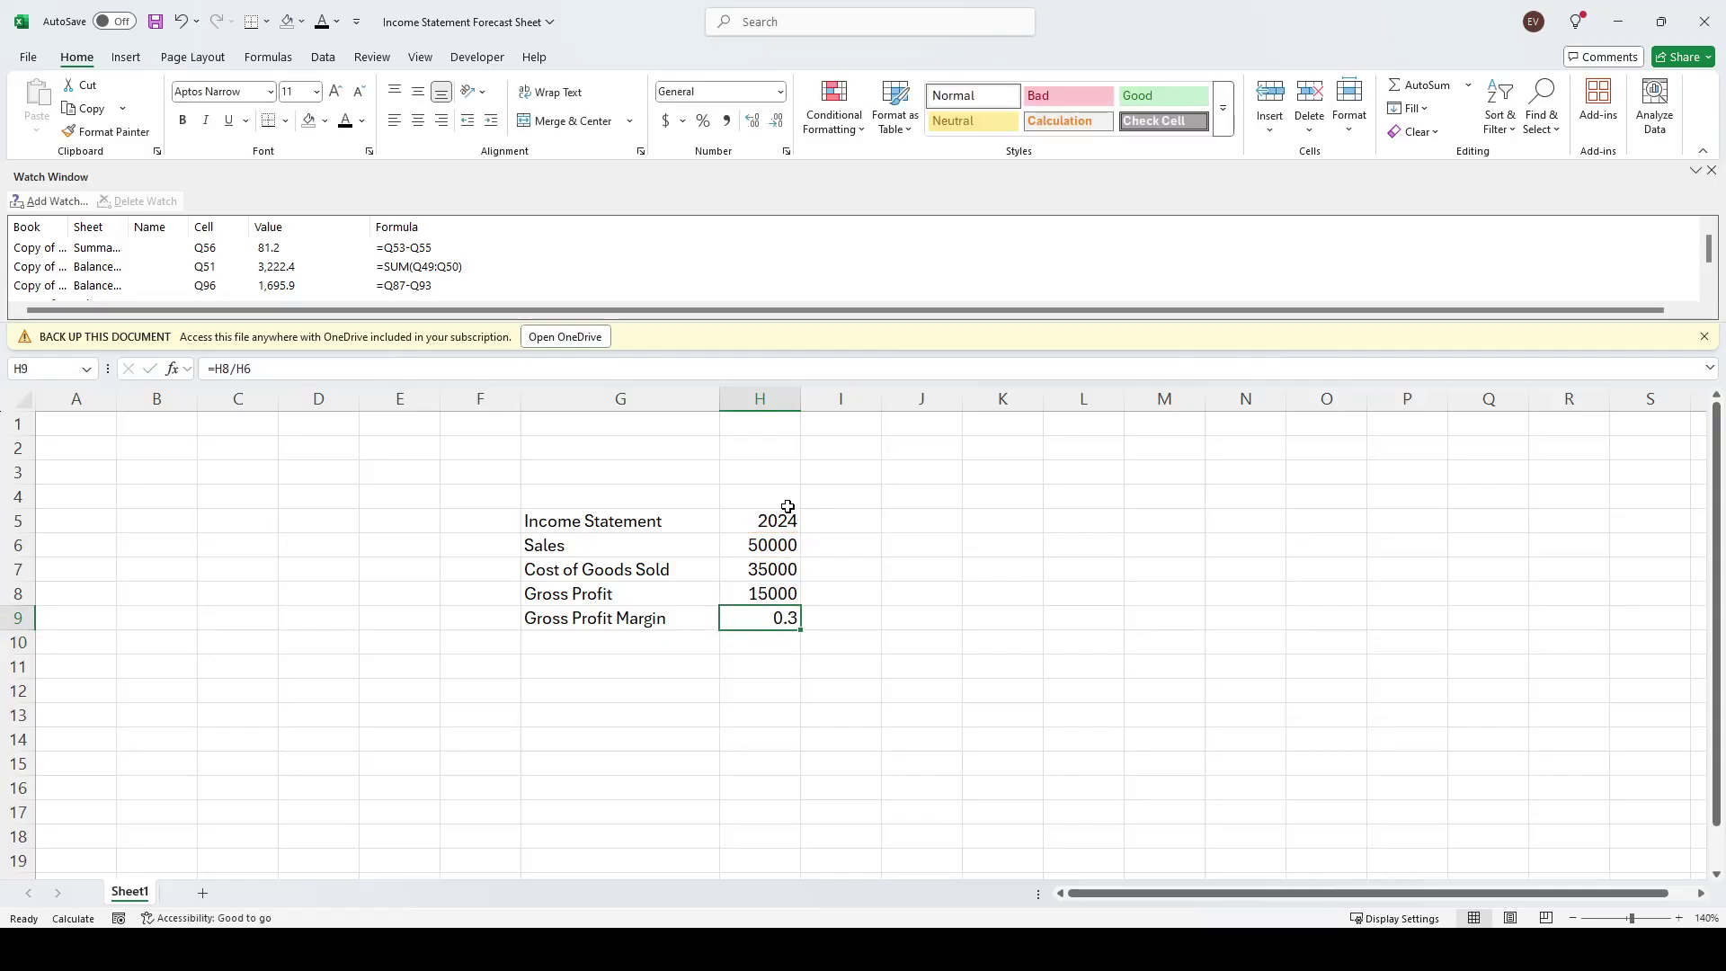
{"action": "left_click", "coordinate": [704, 123]}
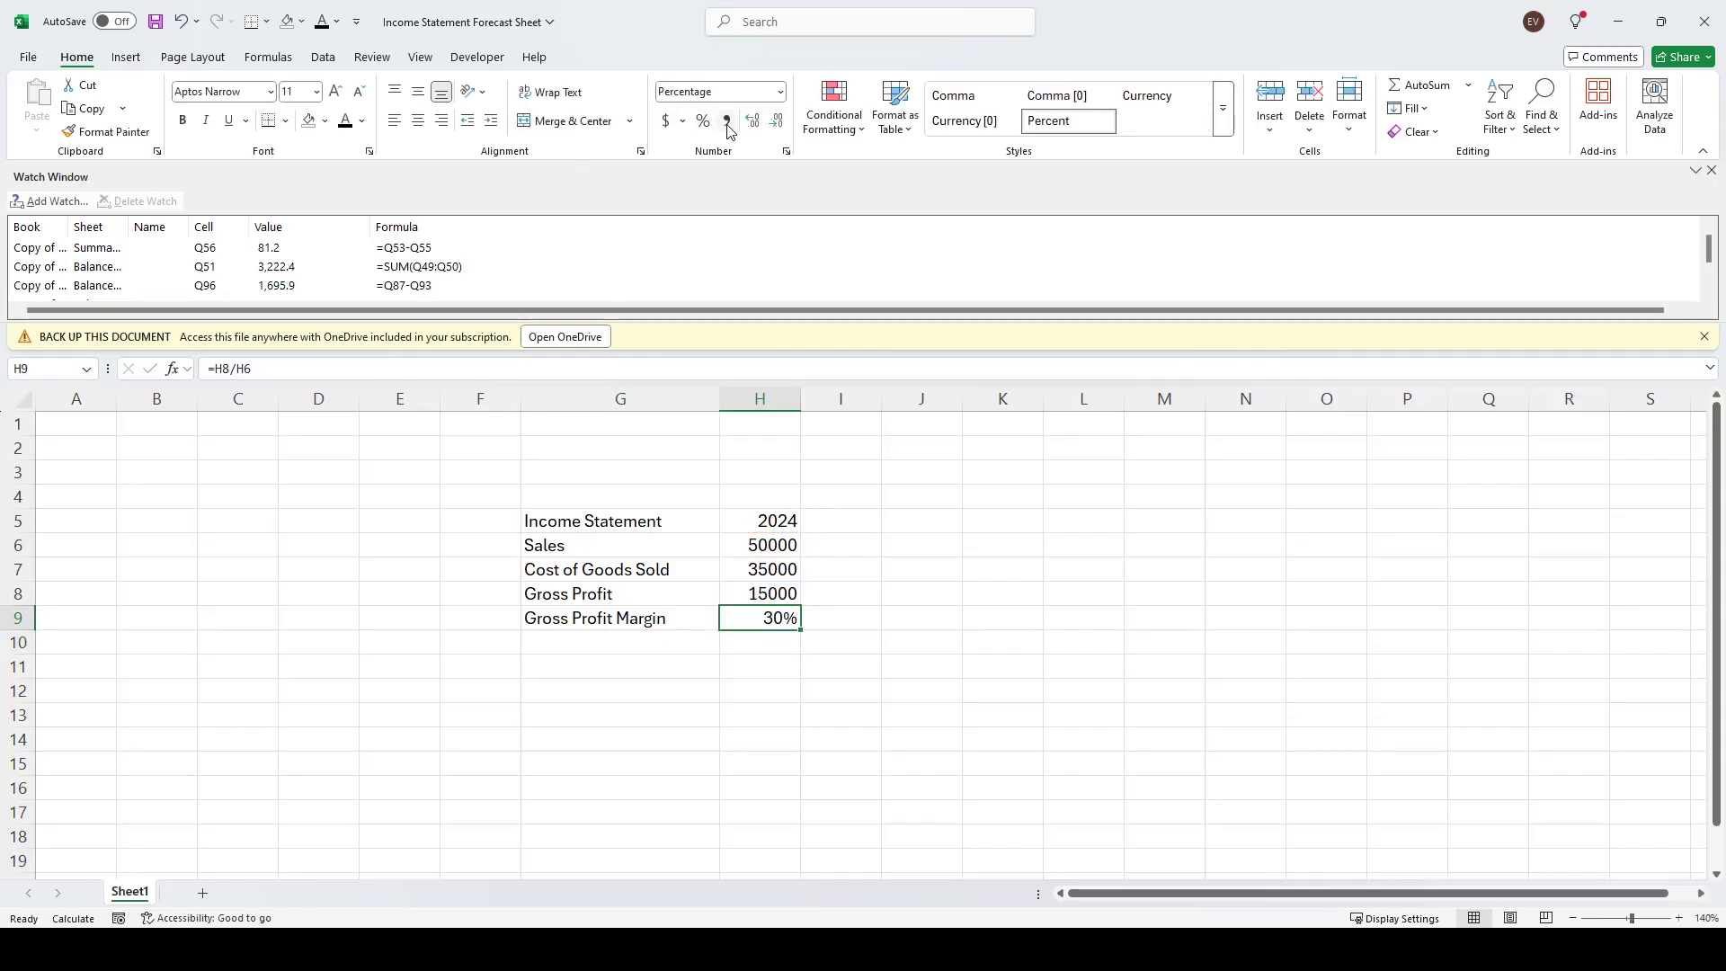
Add a bottom border beneath the Cost of Goods Sold row, across G7:H7
{"action": "left_click_drag", "start_coordinate": [958, 460], "coordinate": [863, 502]}
{"action": "left_click_drag", "start_coordinate": [584, 569], "coordinate": [758, 571]}
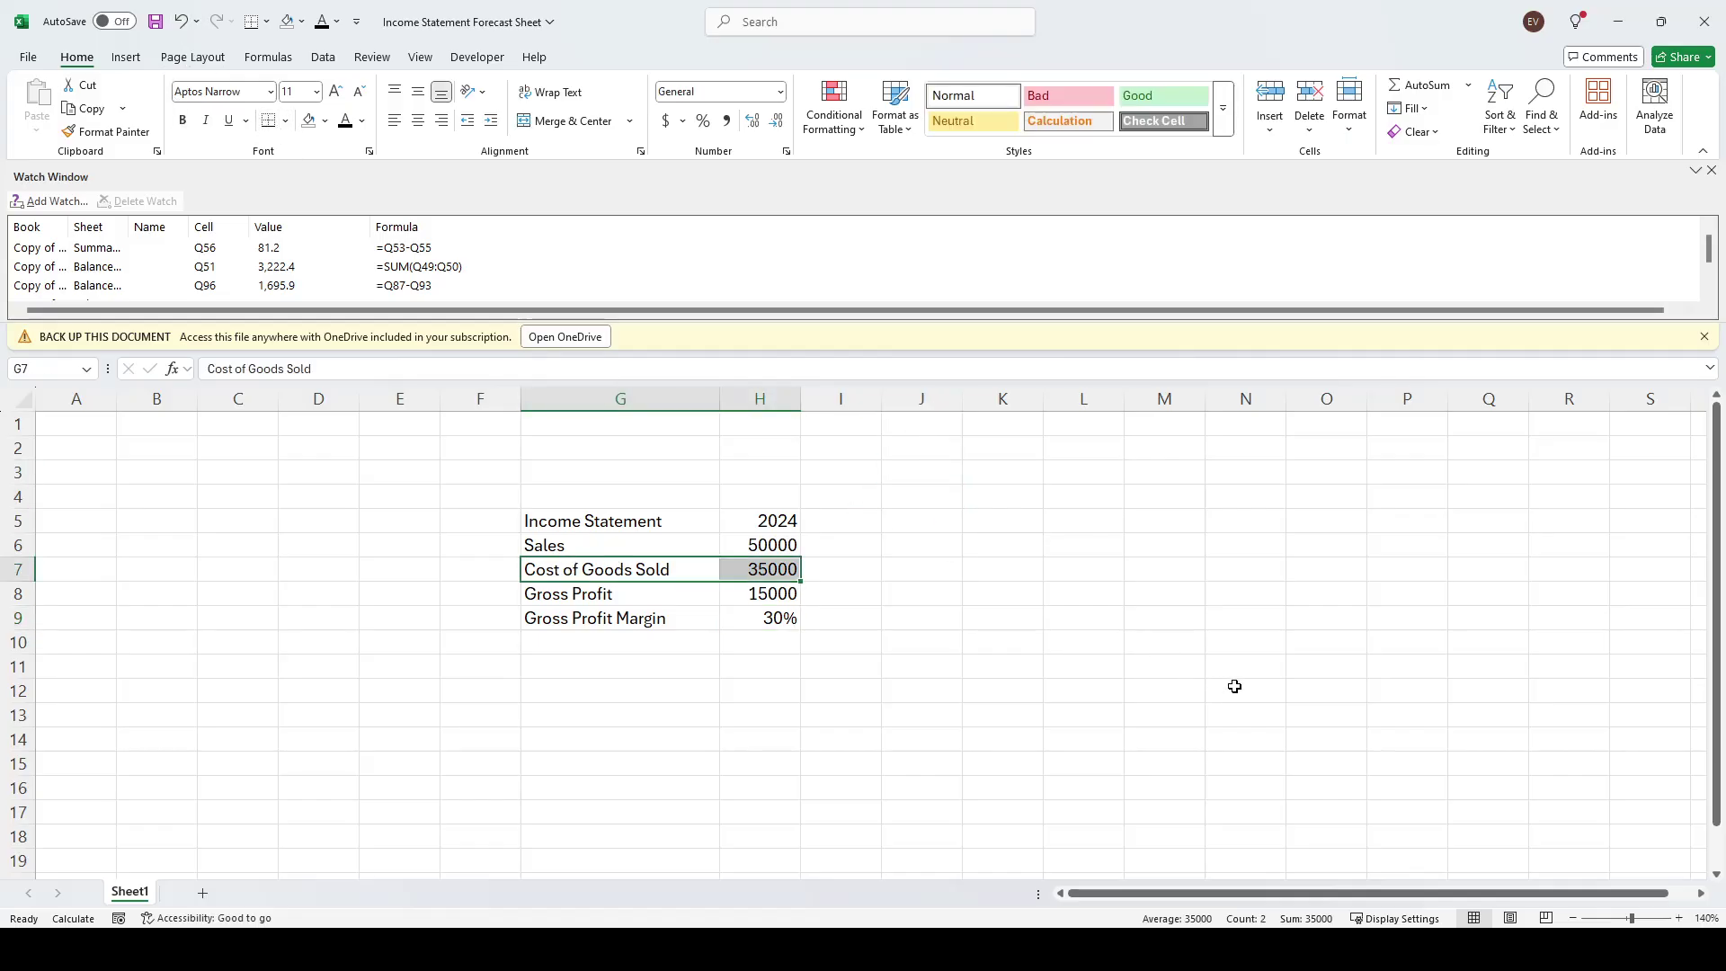
{"action": "left_click_drag", "start_coordinate": [1235, 686], "coordinate": [1234, 666]}
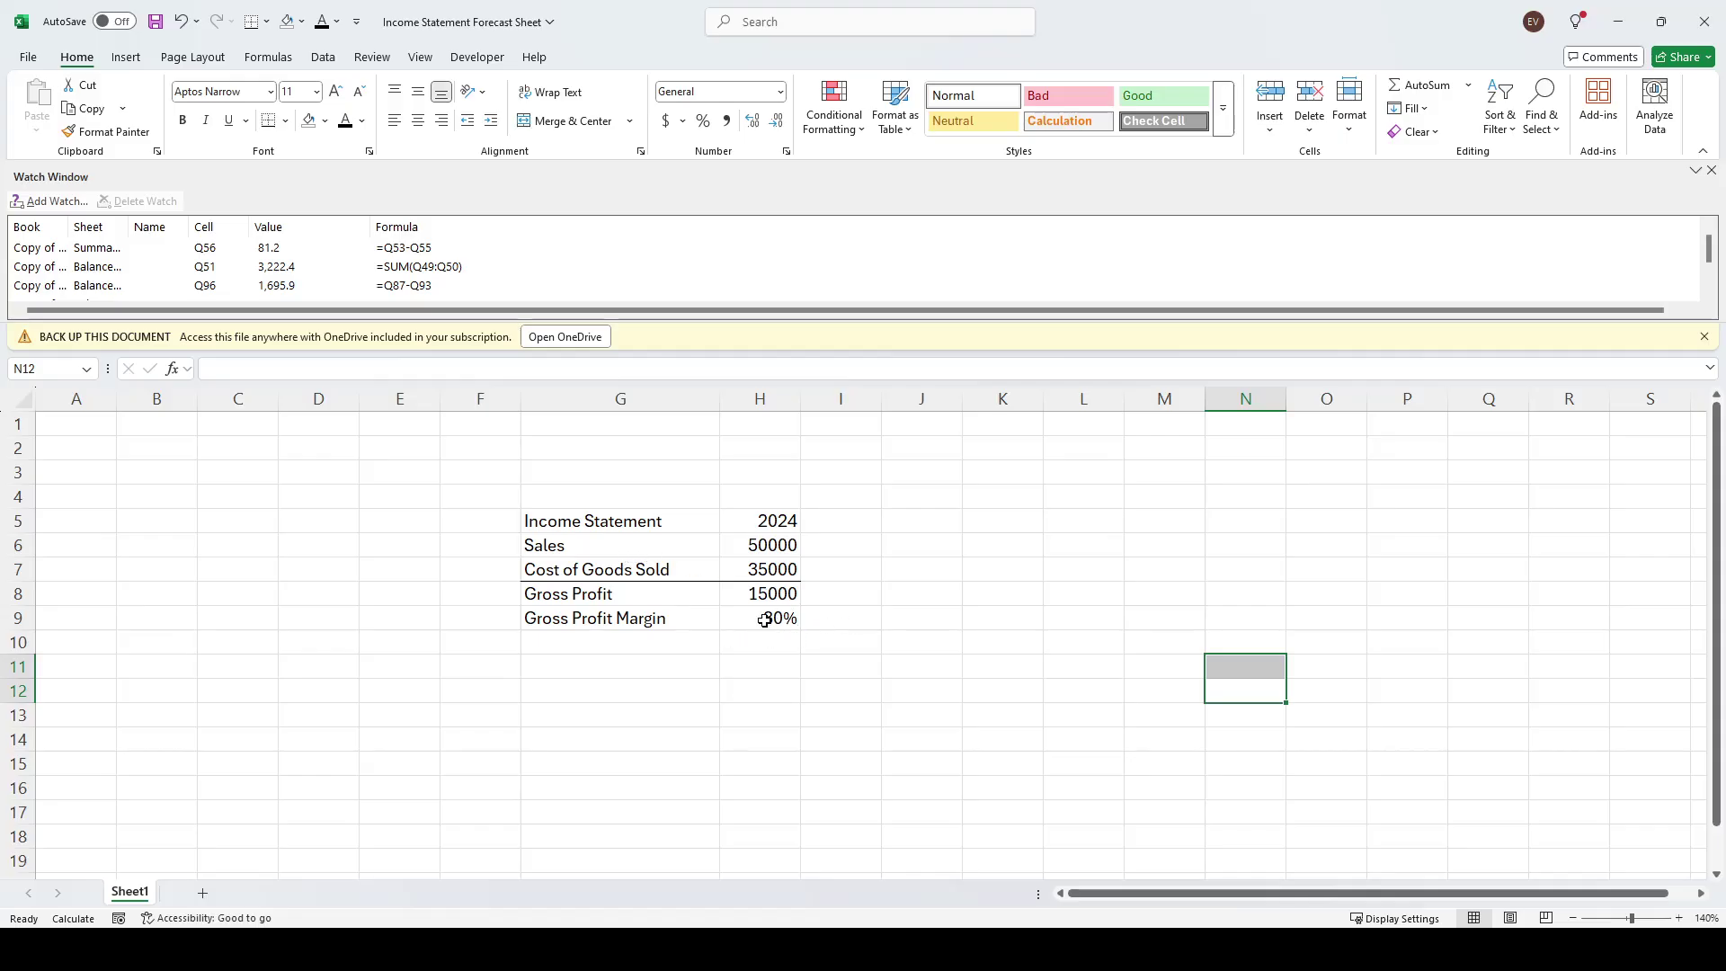
{"action": "left_click", "coordinate": [909, 528]}
Insert two blank rows at row 3, above the income statement
{"action": "left_click_drag", "start_coordinate": [597, 519], "coordinate": [624, 488]}
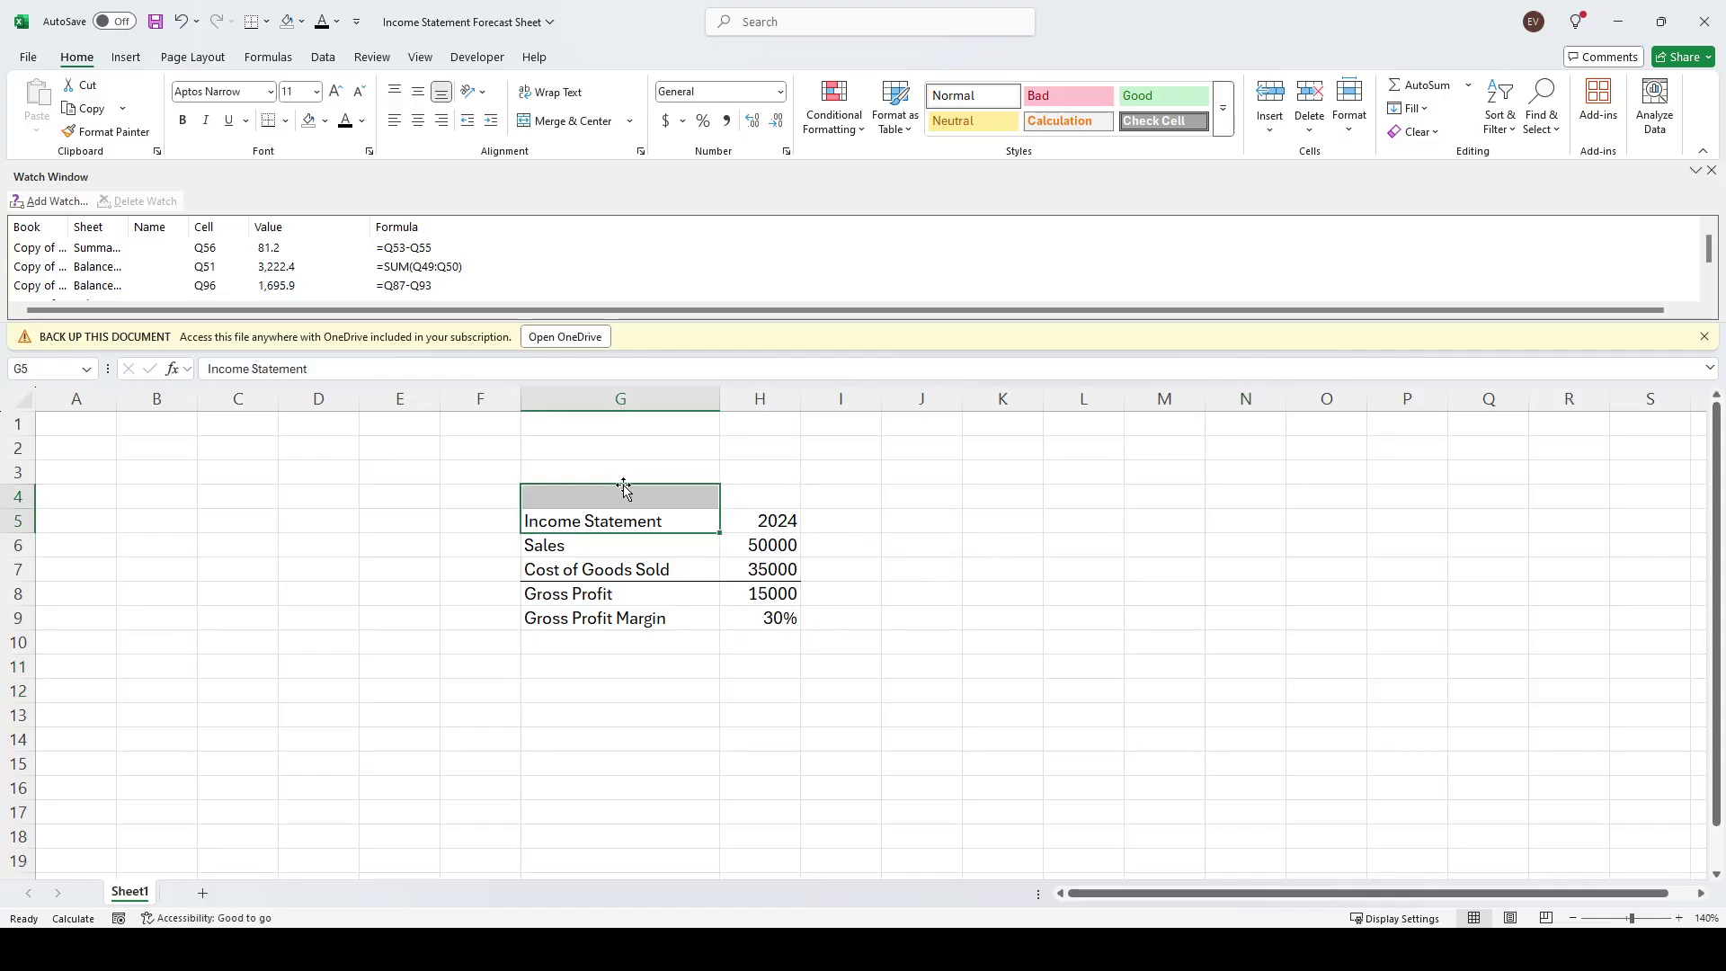
{"action": "left_click", "coordinate": [628, 471]}
{"action": "key", "text": "shift+space"}
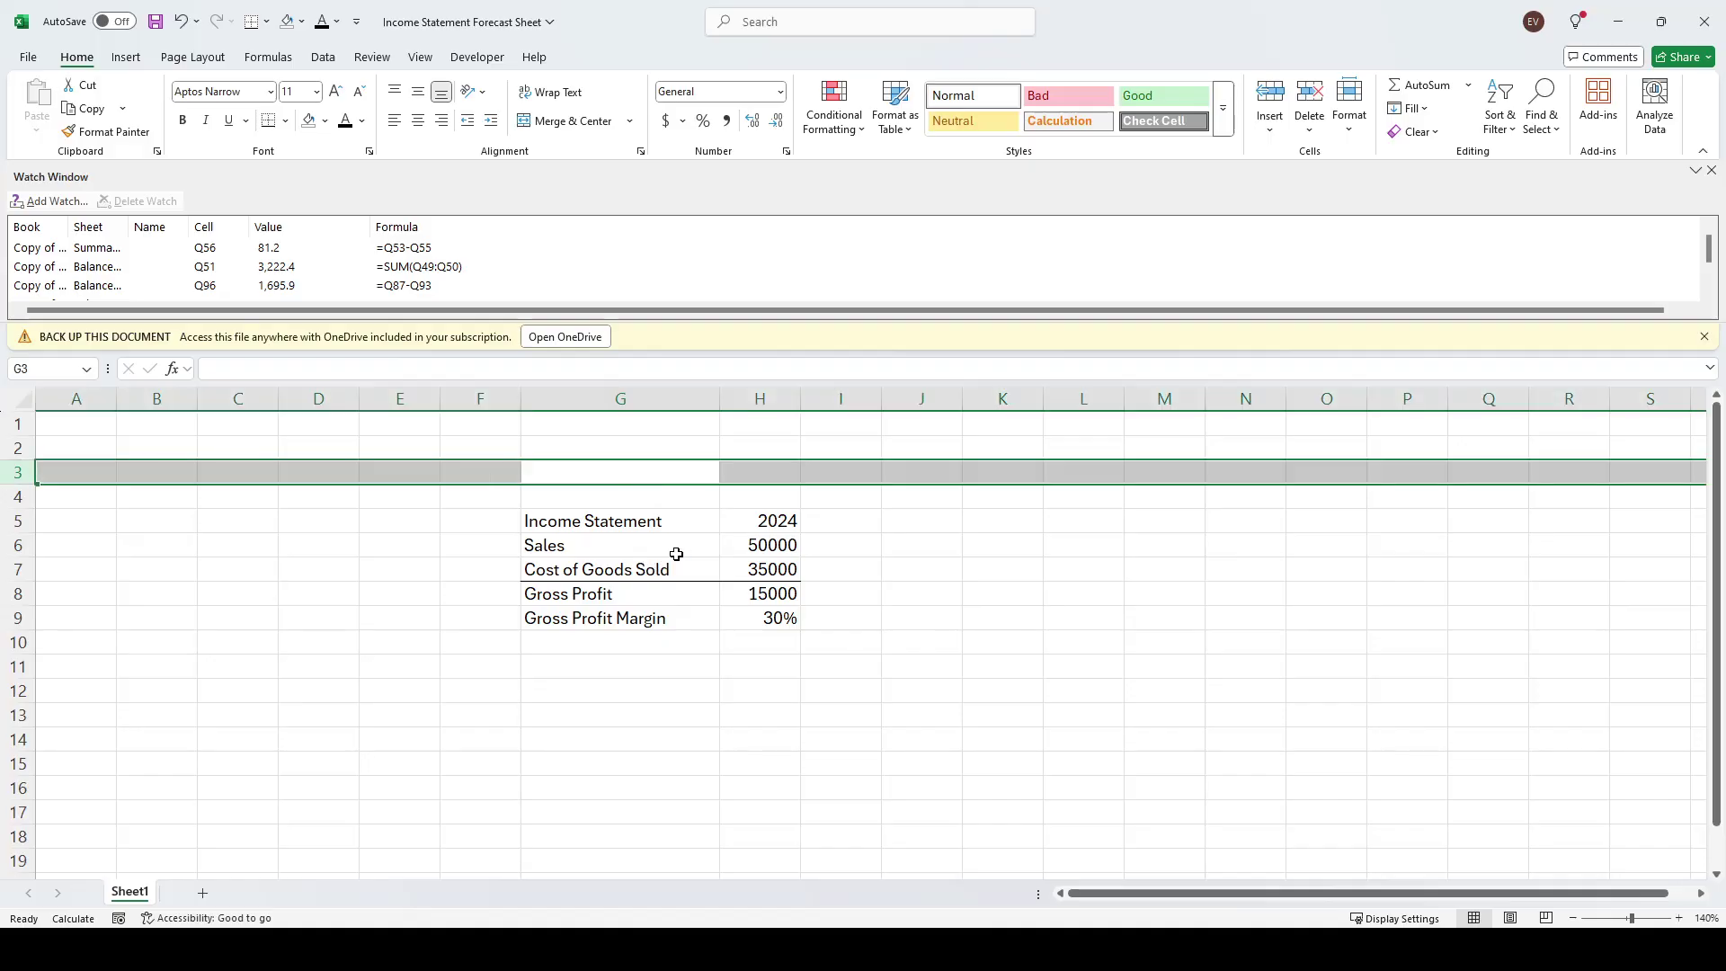
{"action": "key", "text": "ctrl+shift+plus"}
{"action": "key", "text": "ctrl+shift+plus"}
{"action": "key", "text": "Down"}
{"action": "key", "text": "Up"}
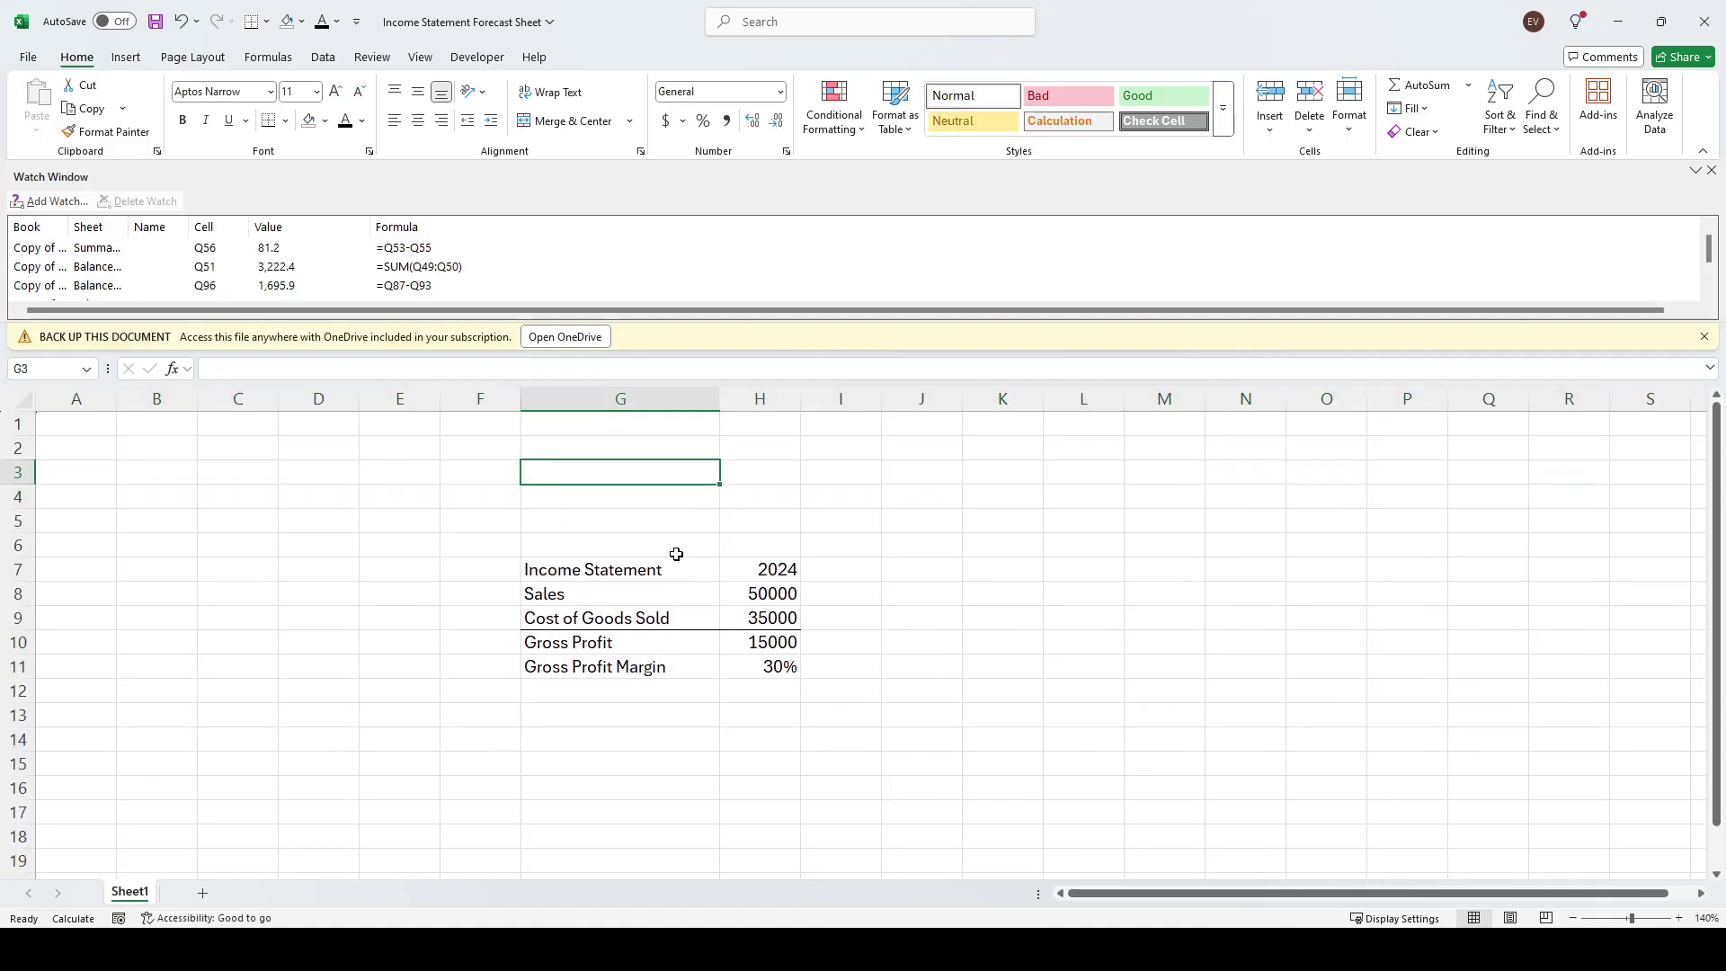
Insert one more blank row at row 4 and return to cell G3
{"action": "key", "text": "Down"}
{"action": "key", "text": "Up"}
{"action": "key", "text": "Down"}
{"action": "key", "text": "shift+space"}
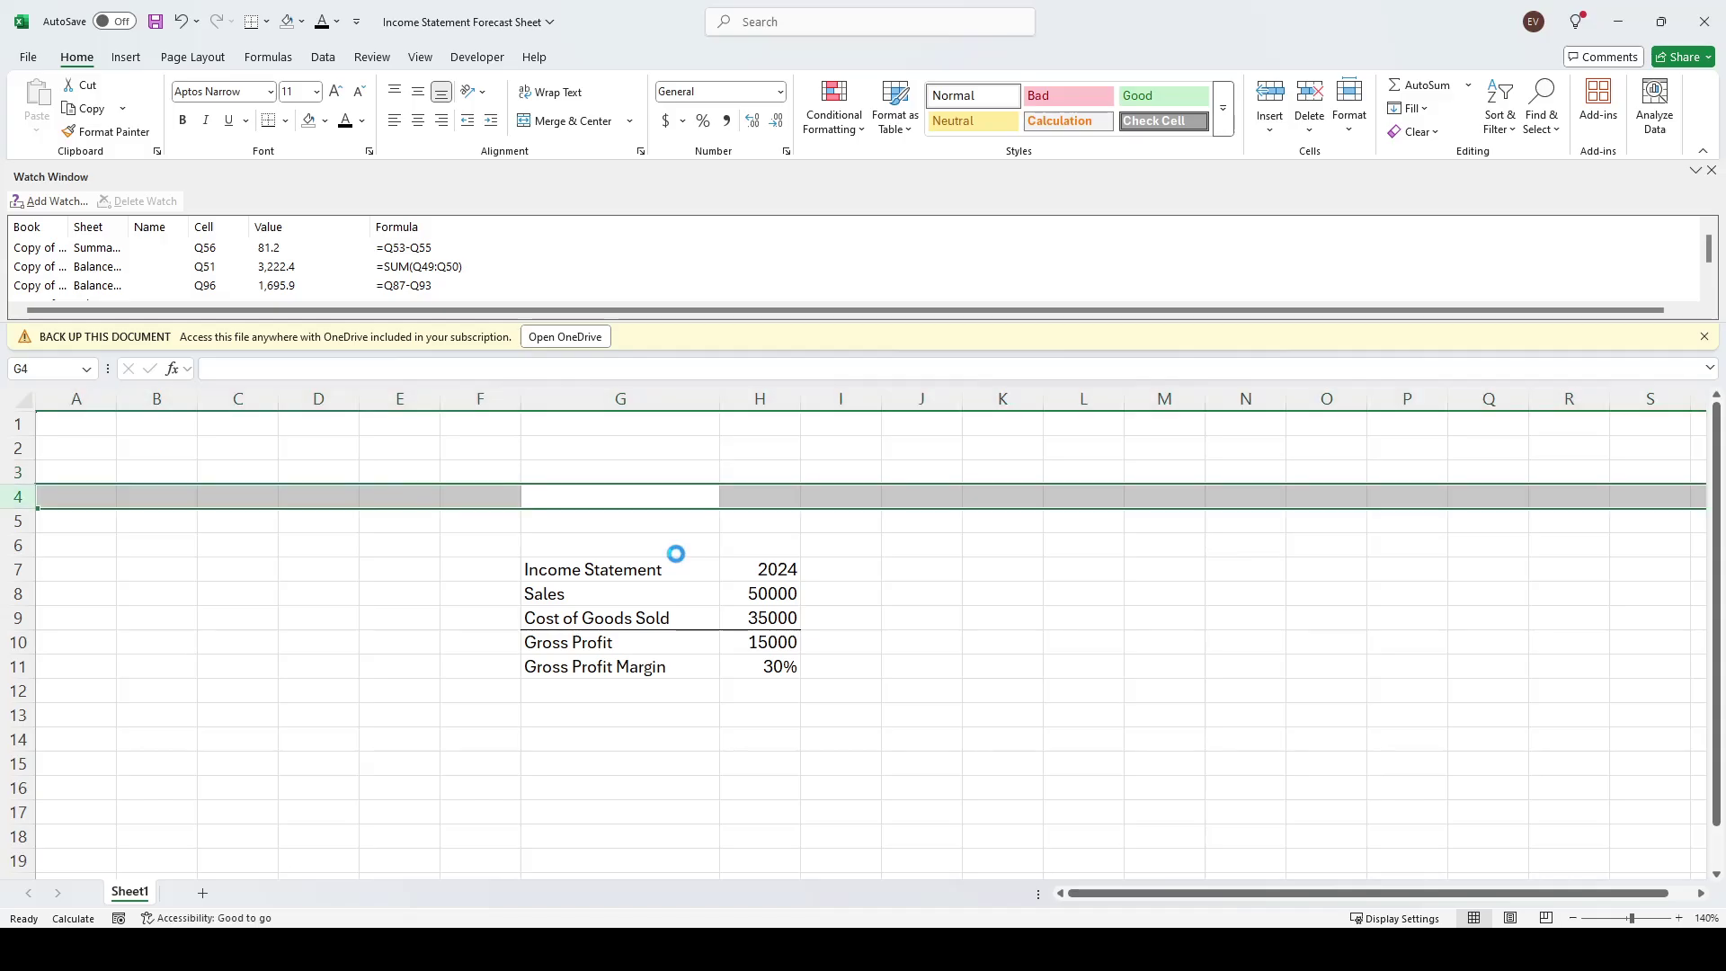
{"action": "key", "text": "ctrl+shift+plus"}
{"action": "key", "text": "Down"}
{"action": "key", "text": "Up"}
{"action": "key", "text": "Up"}
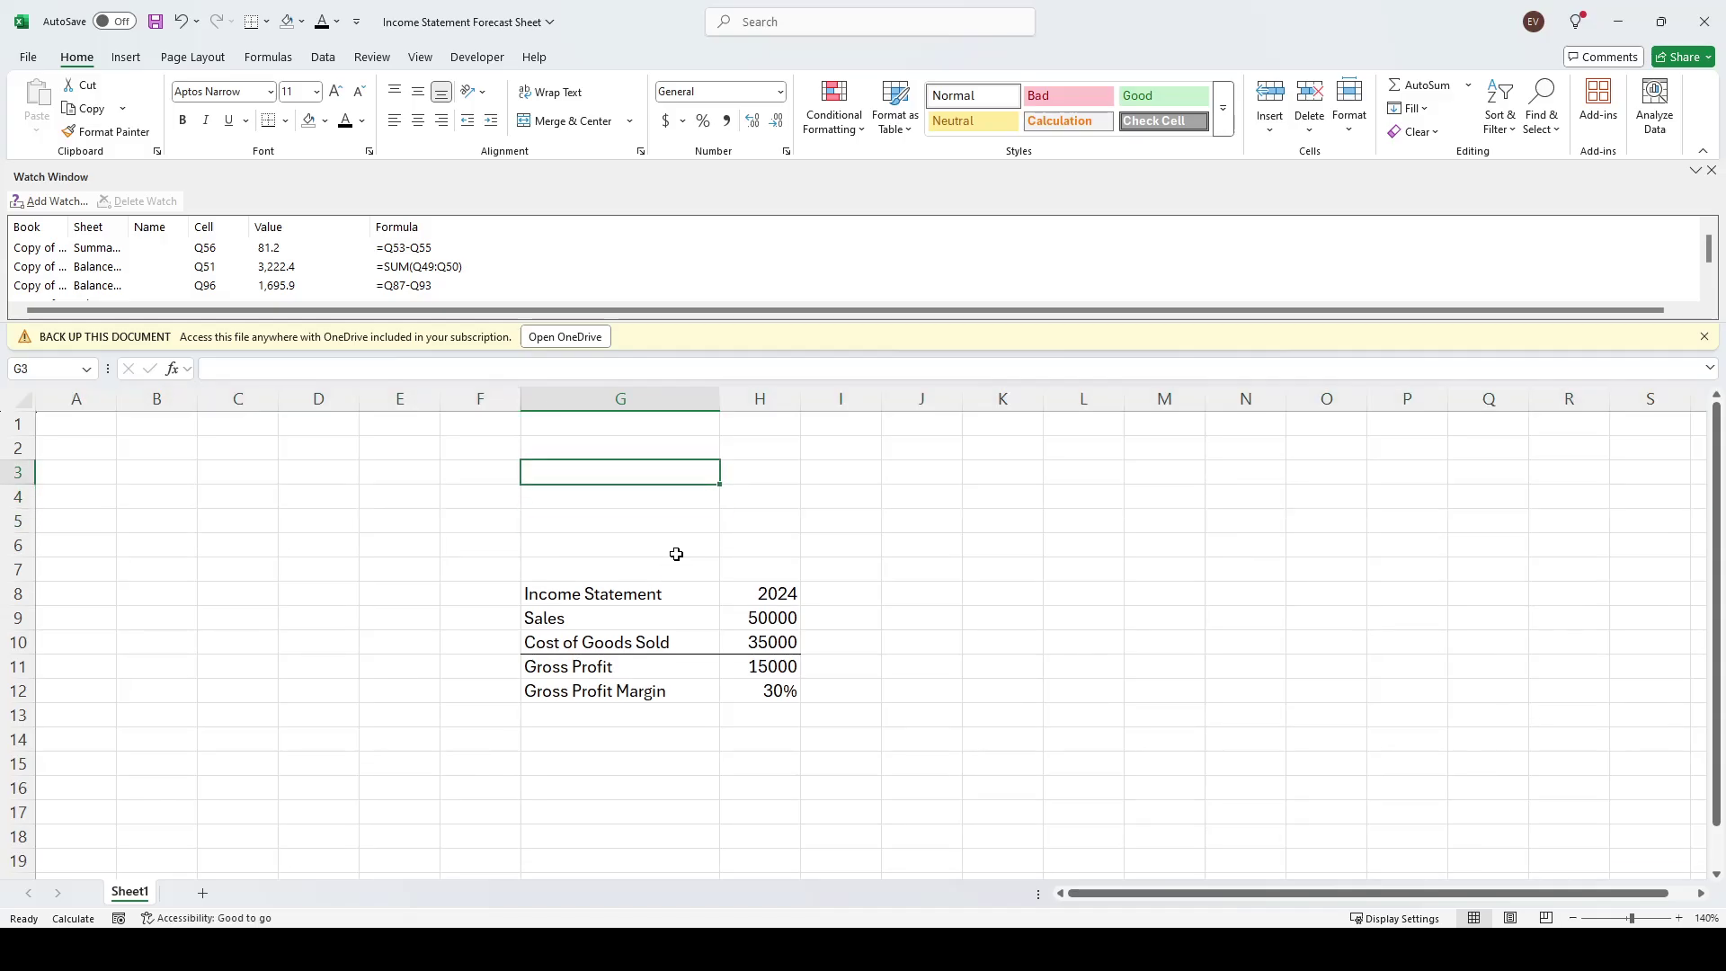
Enter the heading "Assumptions" in G3 above the income statement
{"action": "type", "text": "Assumptions"}
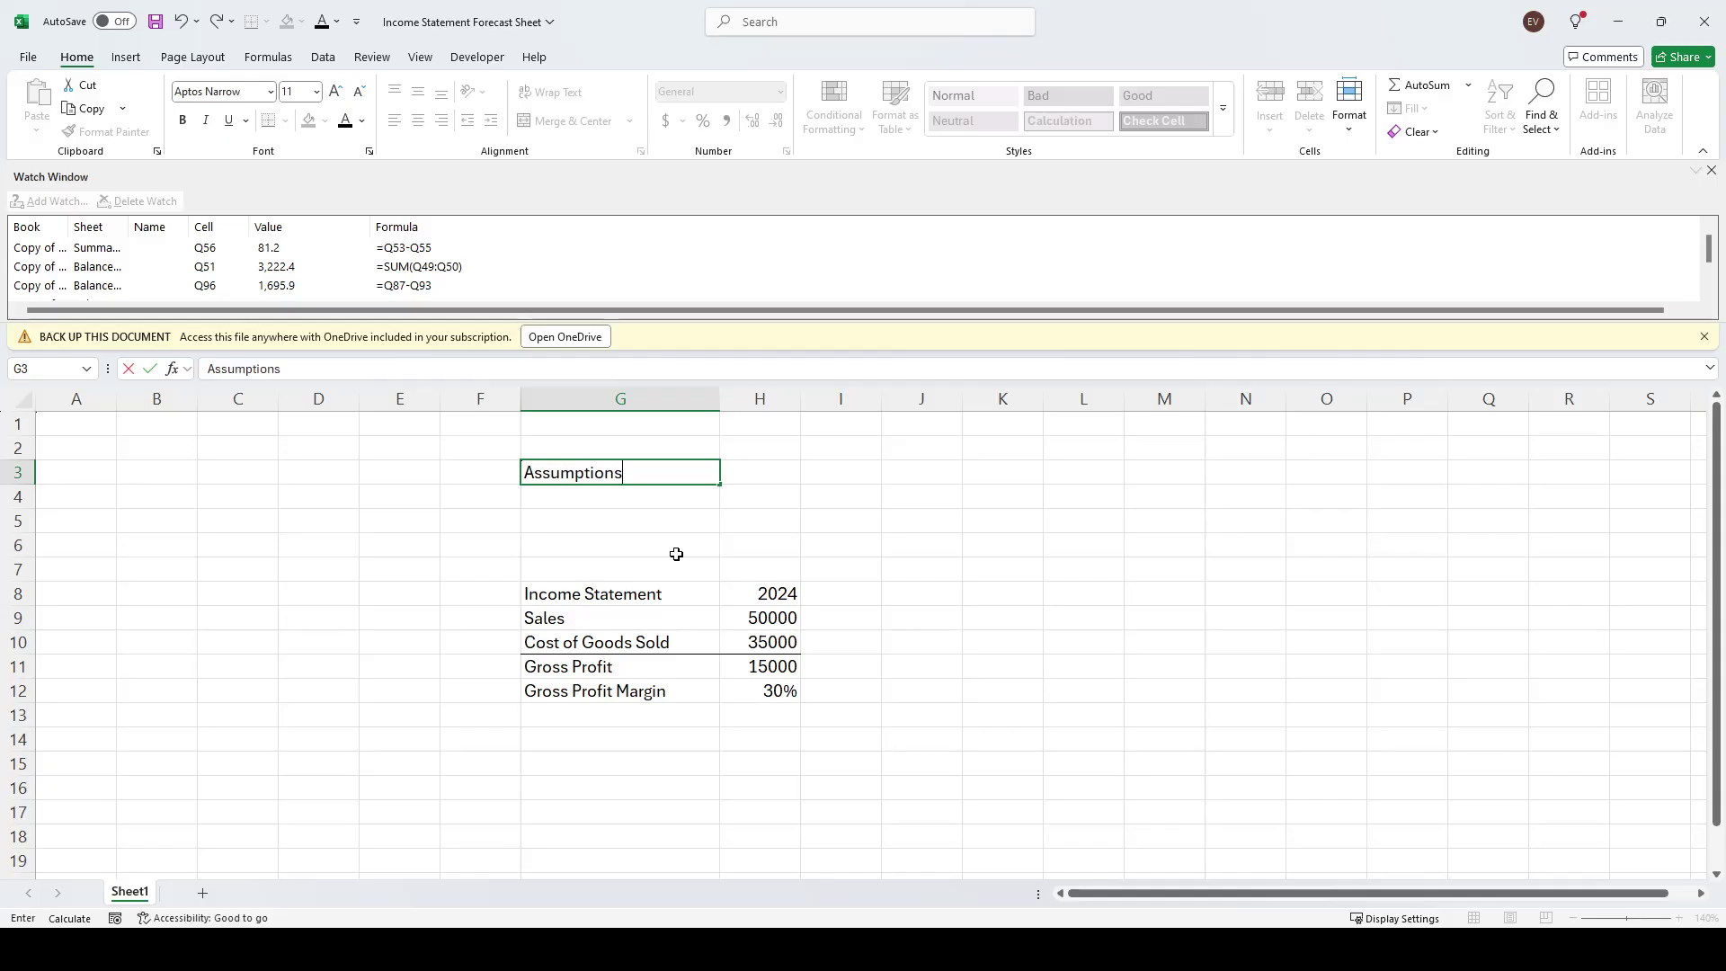
{"action": "key", "text": "Return"}
{"action": "key", "text": "Up"}
{"action": "key", "text": "Down"}
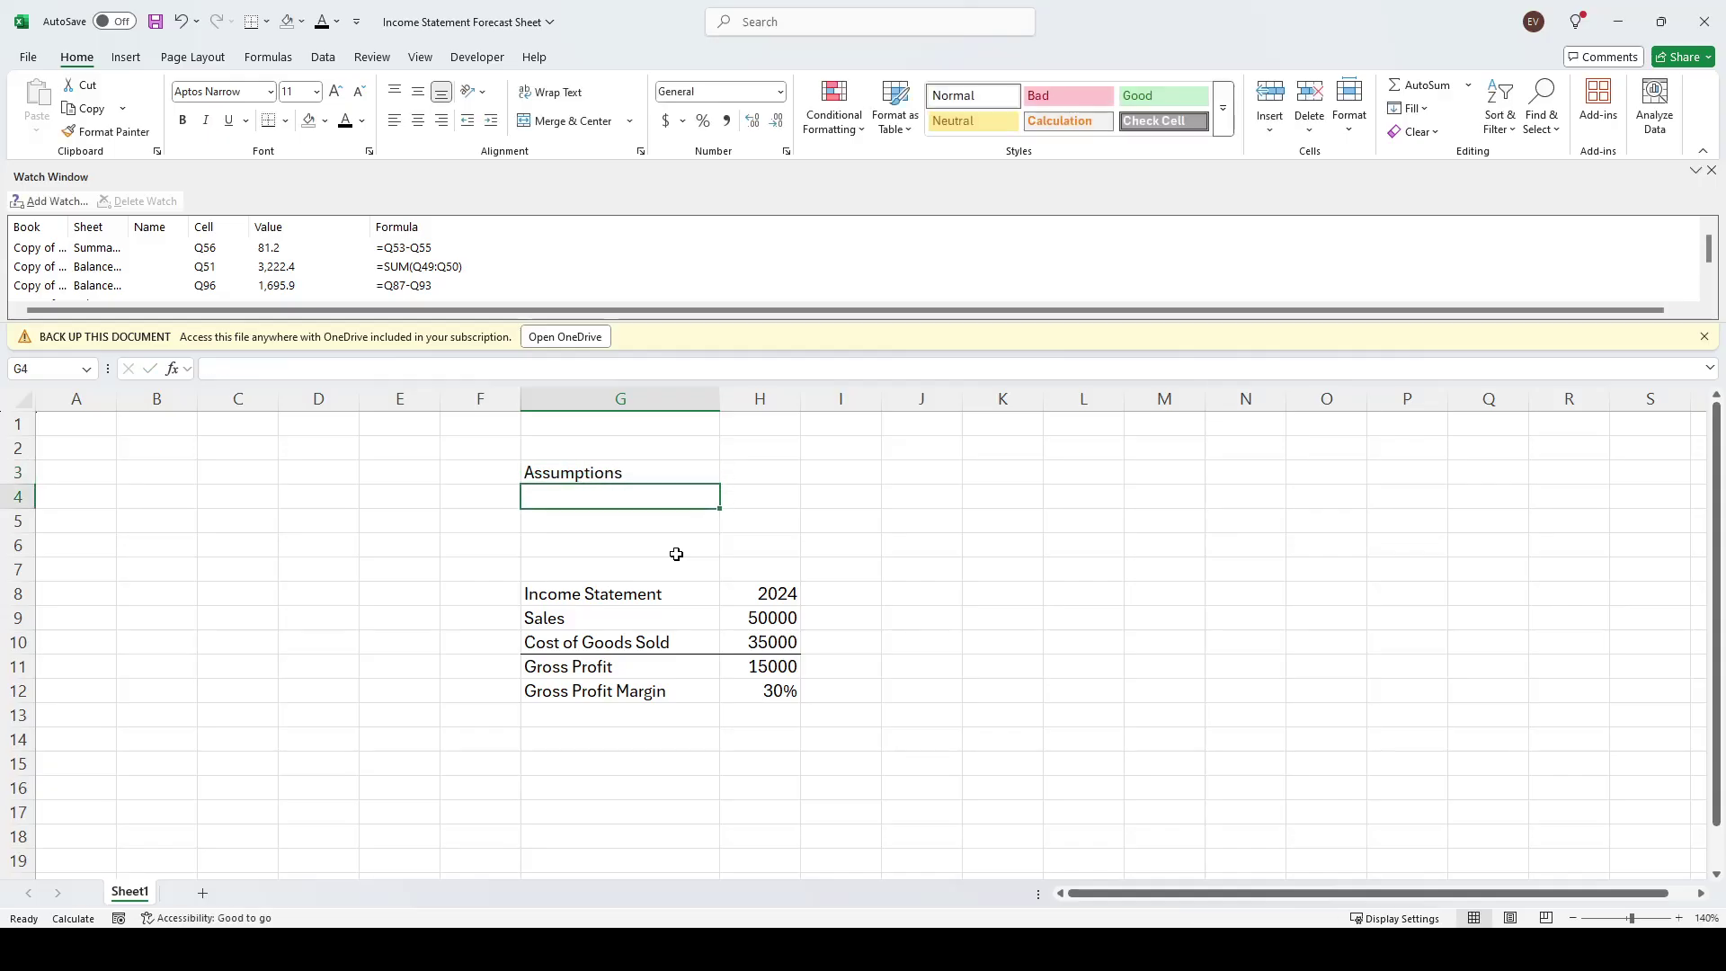
Add the assumption "Sales Growth YOY" in G4 with a value of 5% in H4
{"action": "type", "text": "Sal"}
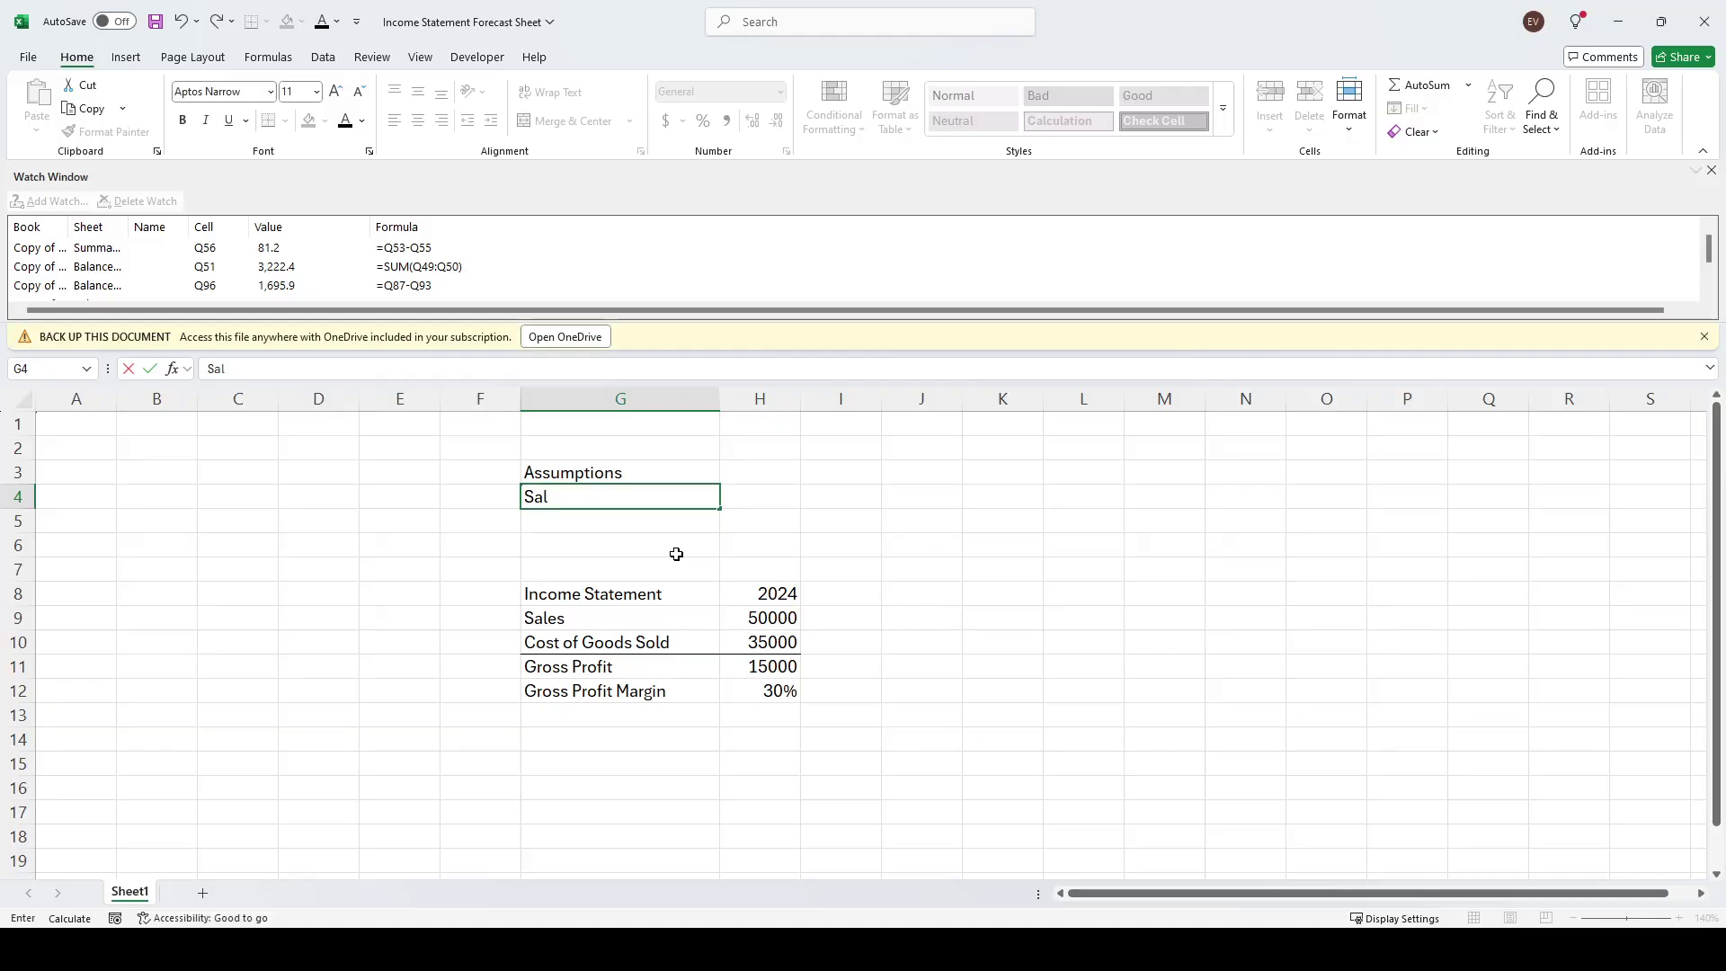
{"action": "type", "text": "es Growth YOY"}
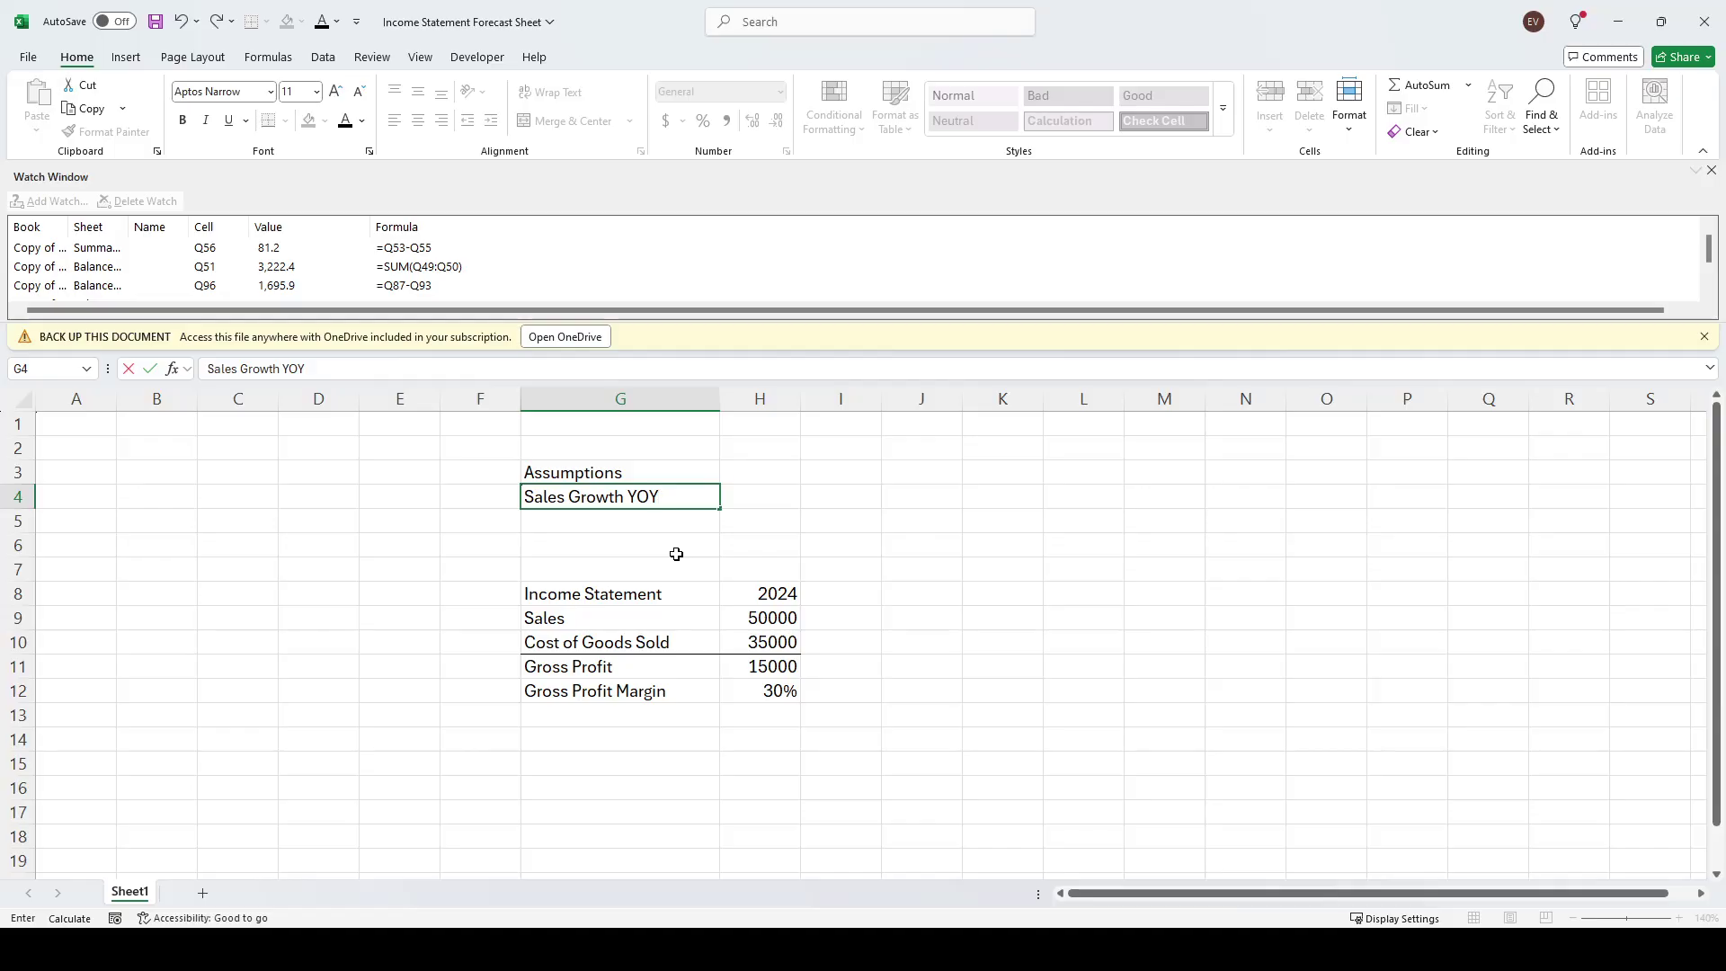
{"action": "key", "text": "Tab"}
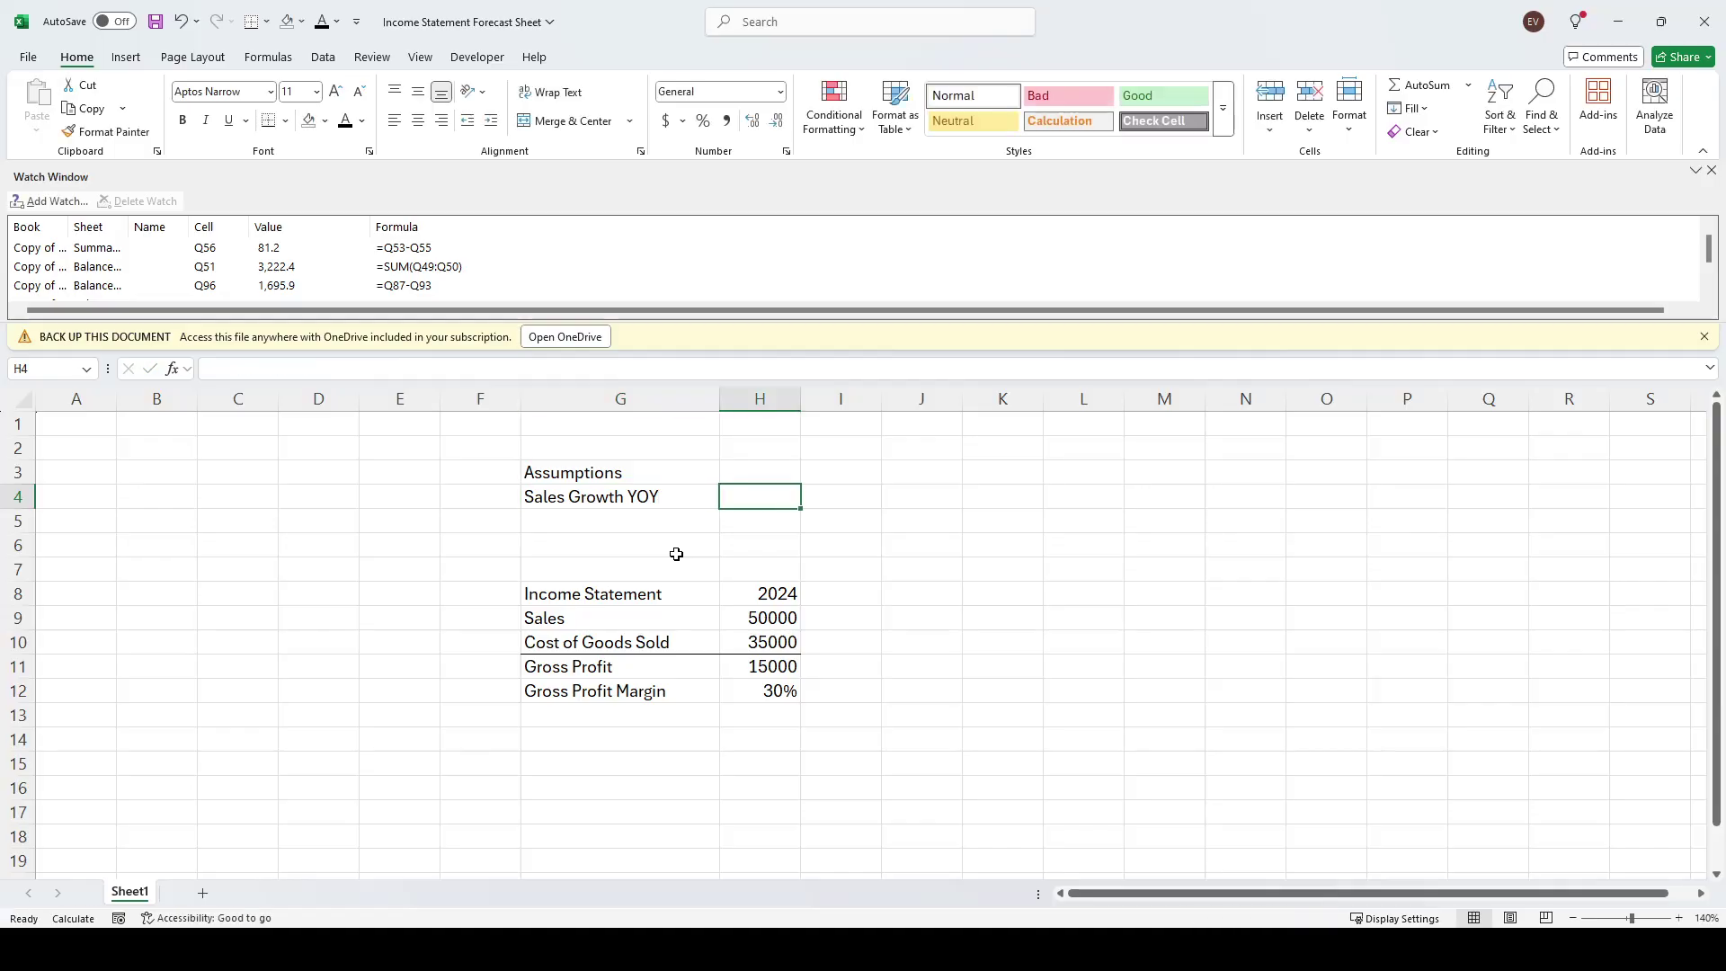
{"action": "type", "text": "56"}
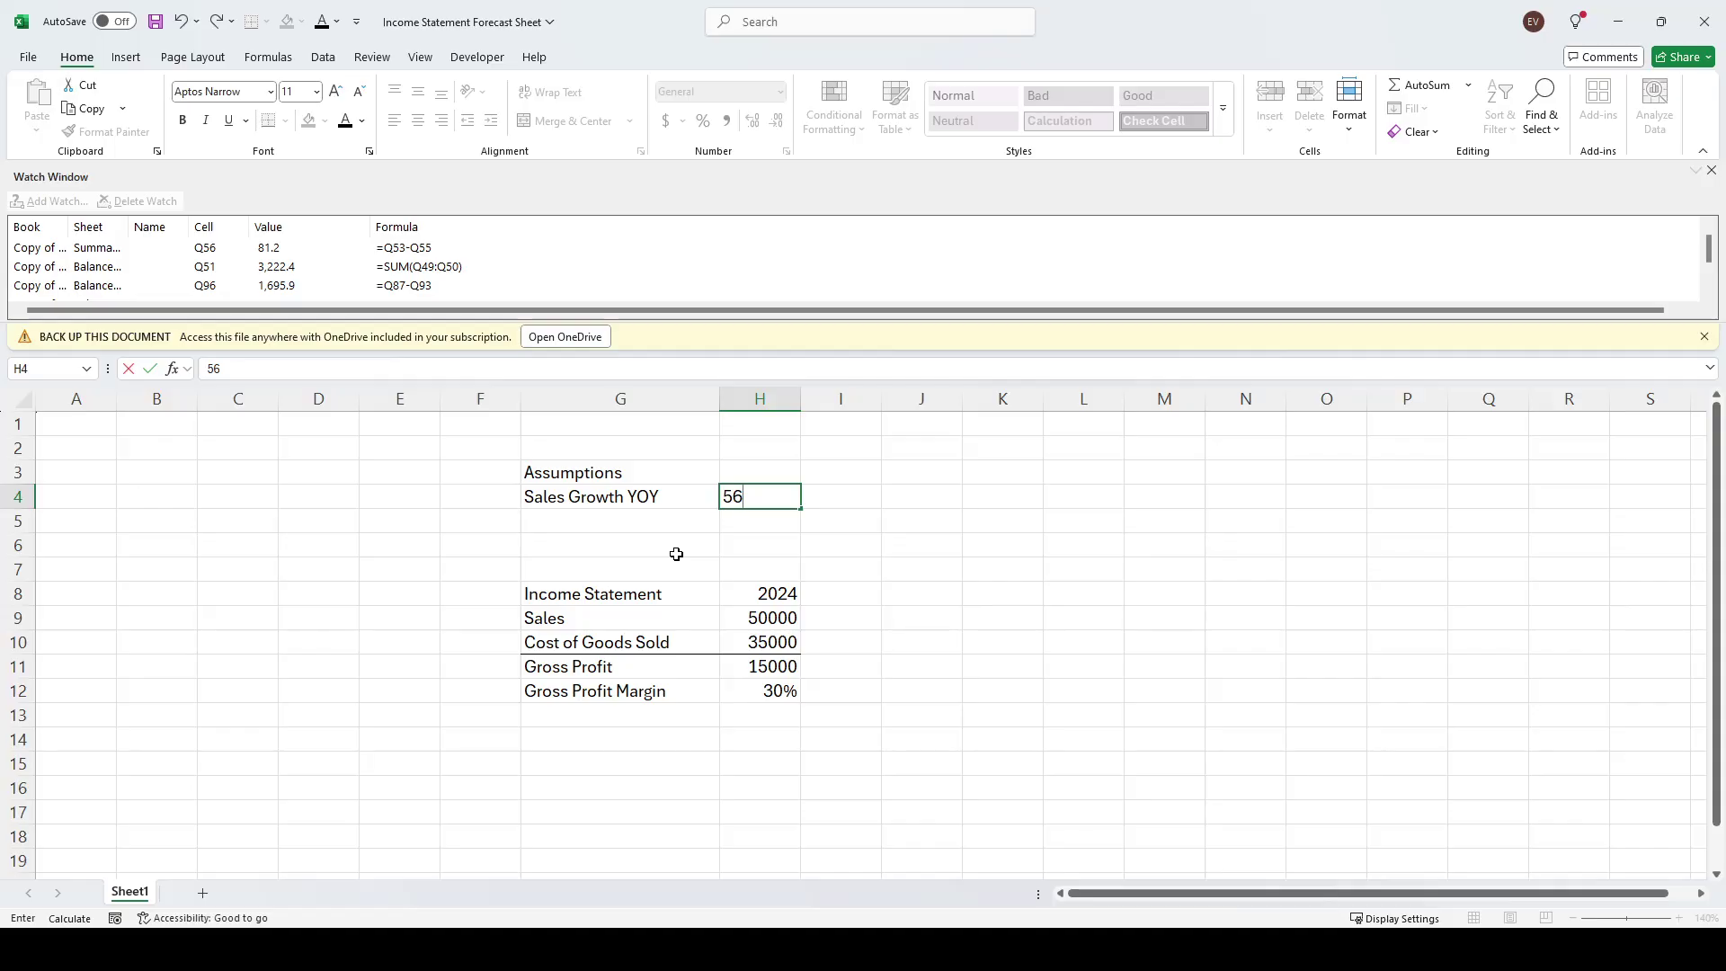
{"action": "key", "text": "Escape"}
{"action": "type", "text": "5%"}
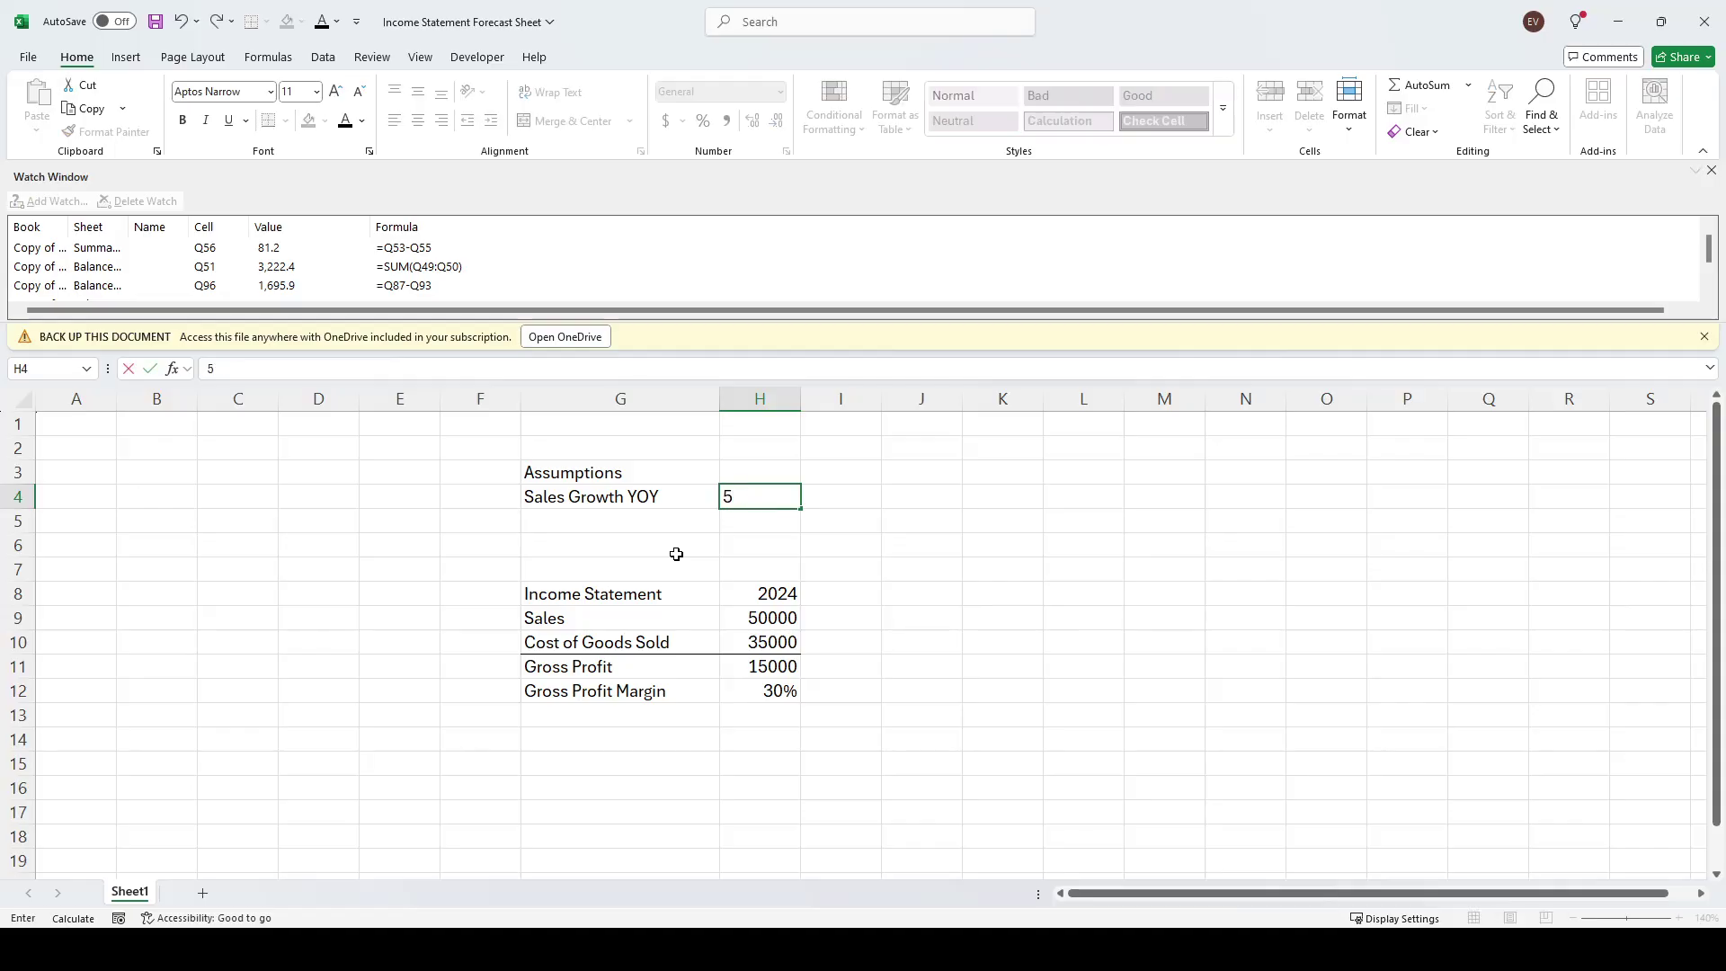
{"action": "left_click", "coordinate": [676, 553]}
{"action": "key", "text": "Up"}
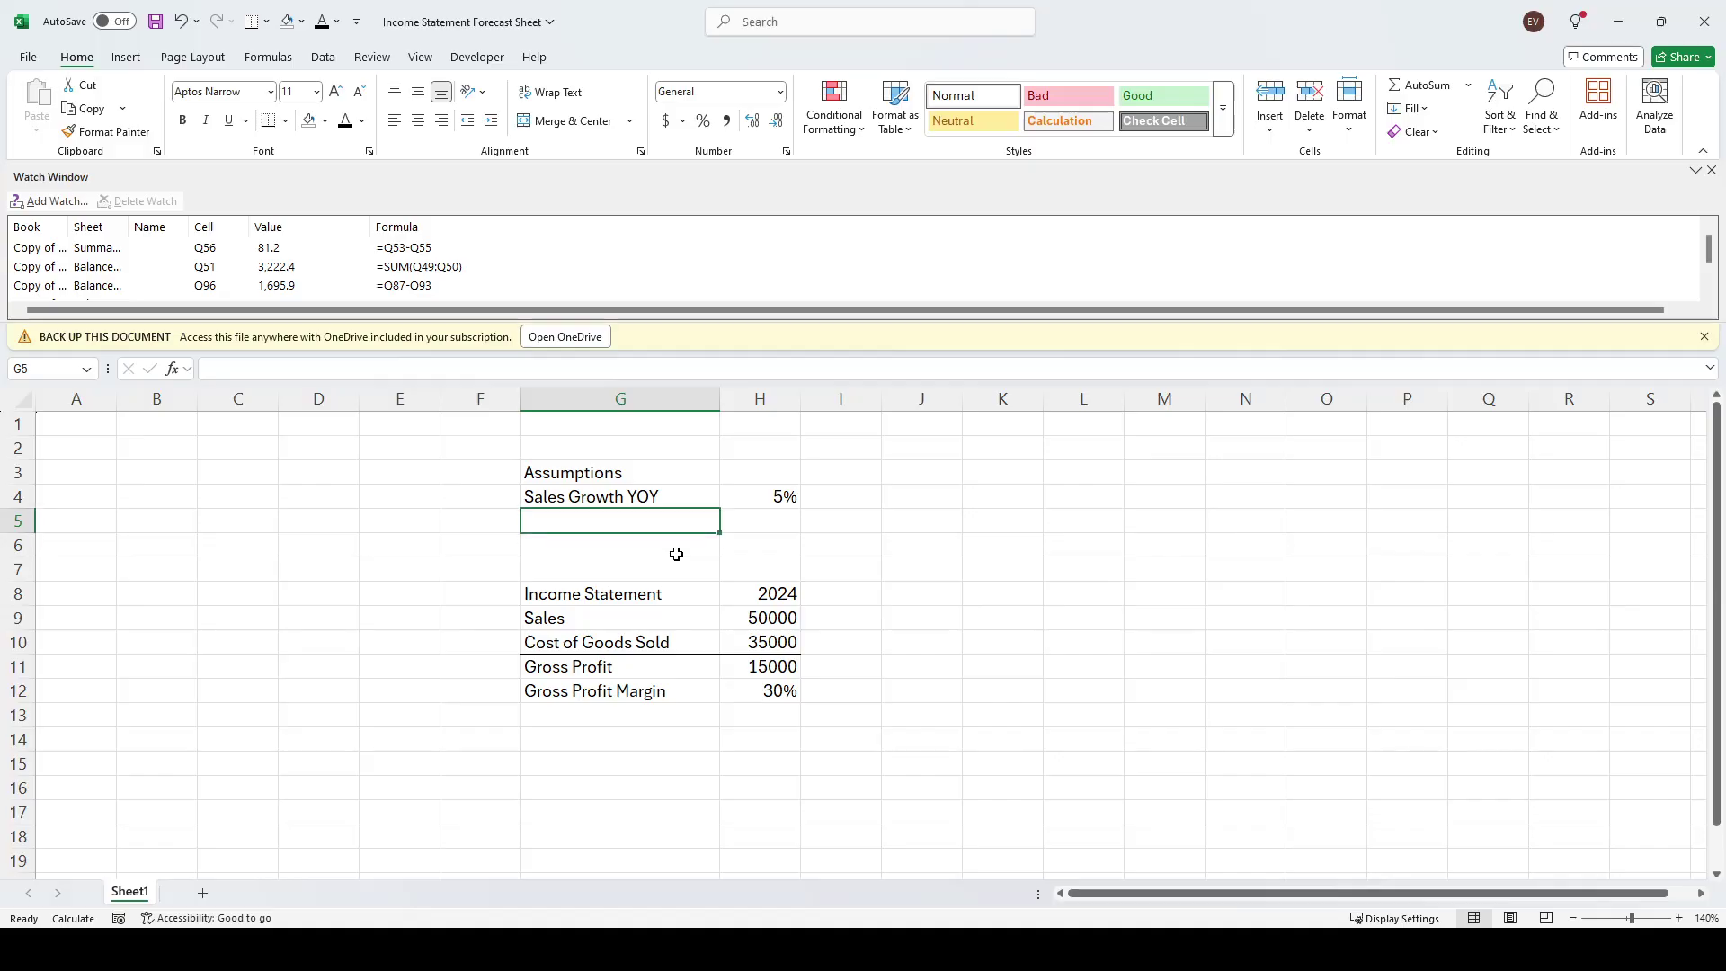
Examine the income statement rows down to Gross Profit Margin, then return to G5 beneath the sales growth assumption
{"action": "key", "text": "Down"}
{"action": "key", "text": "Down"}
{"action": "key", "text": "Down"}
{"action": "key", "text": "Down"}
{"action": "key", "text": "Down"}
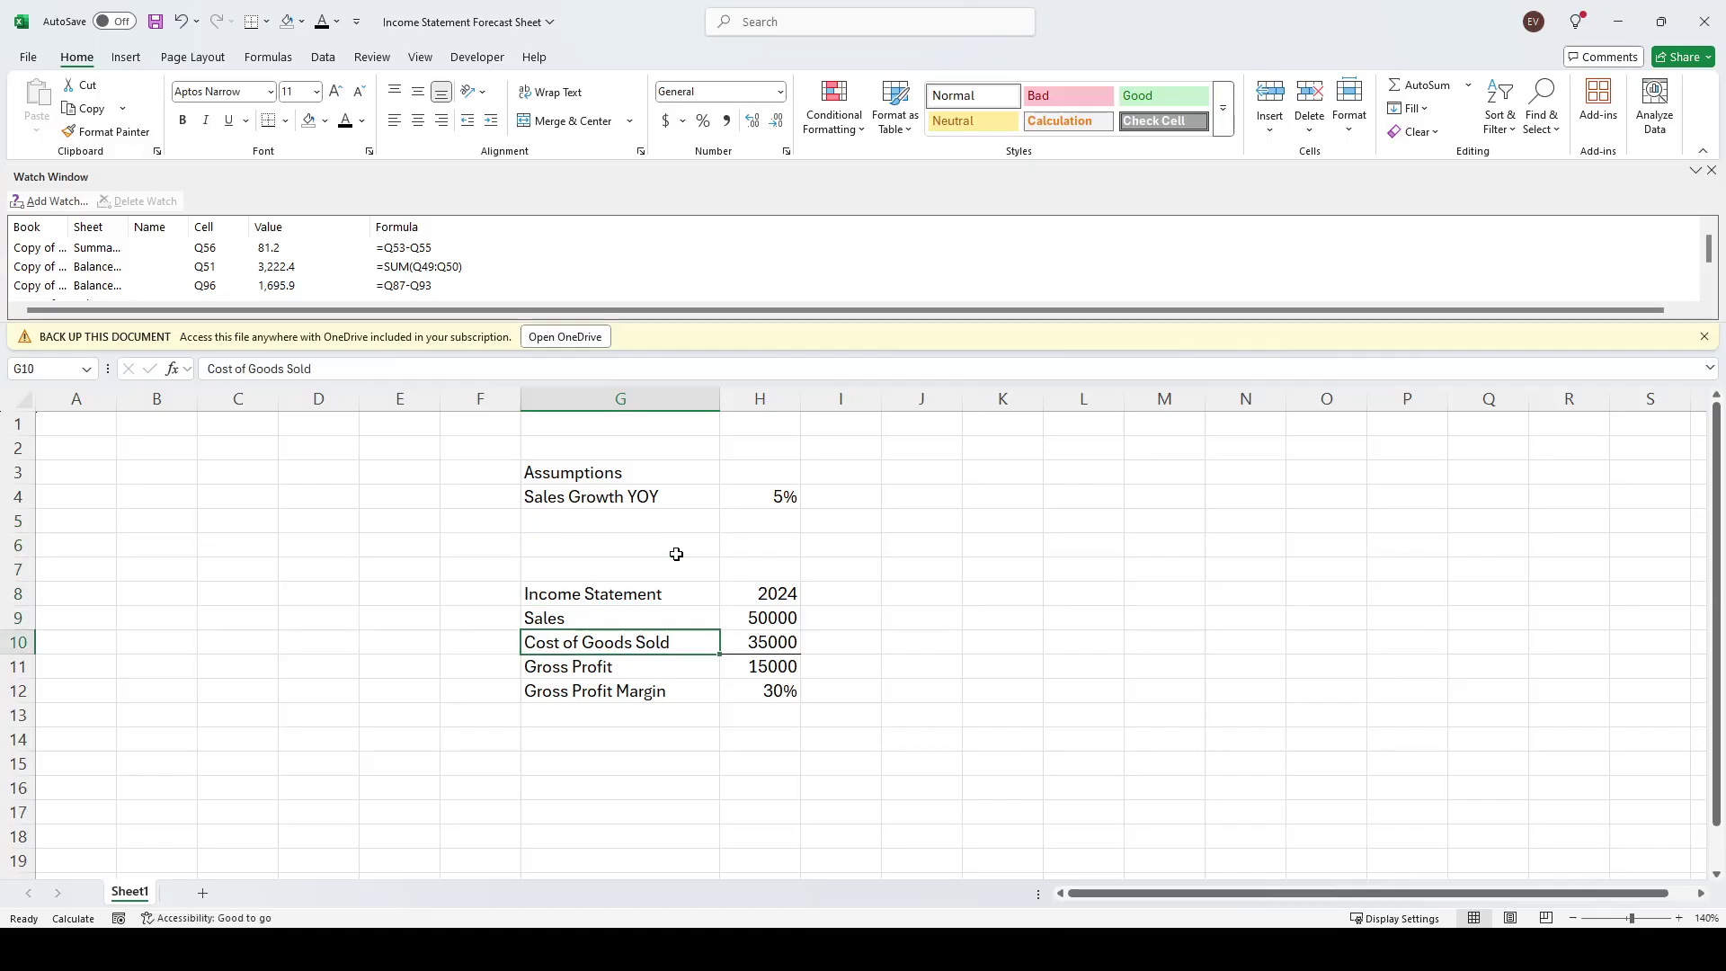
{"action": "key", "text": "Up"}
{"action": "key", "text": "Down"}
{"action": "key", "text": "Down"}
{"action": "key", "text": "Up"}
{"action": "key", "text": "Down"}
{"action": "key", "text": "Down"}
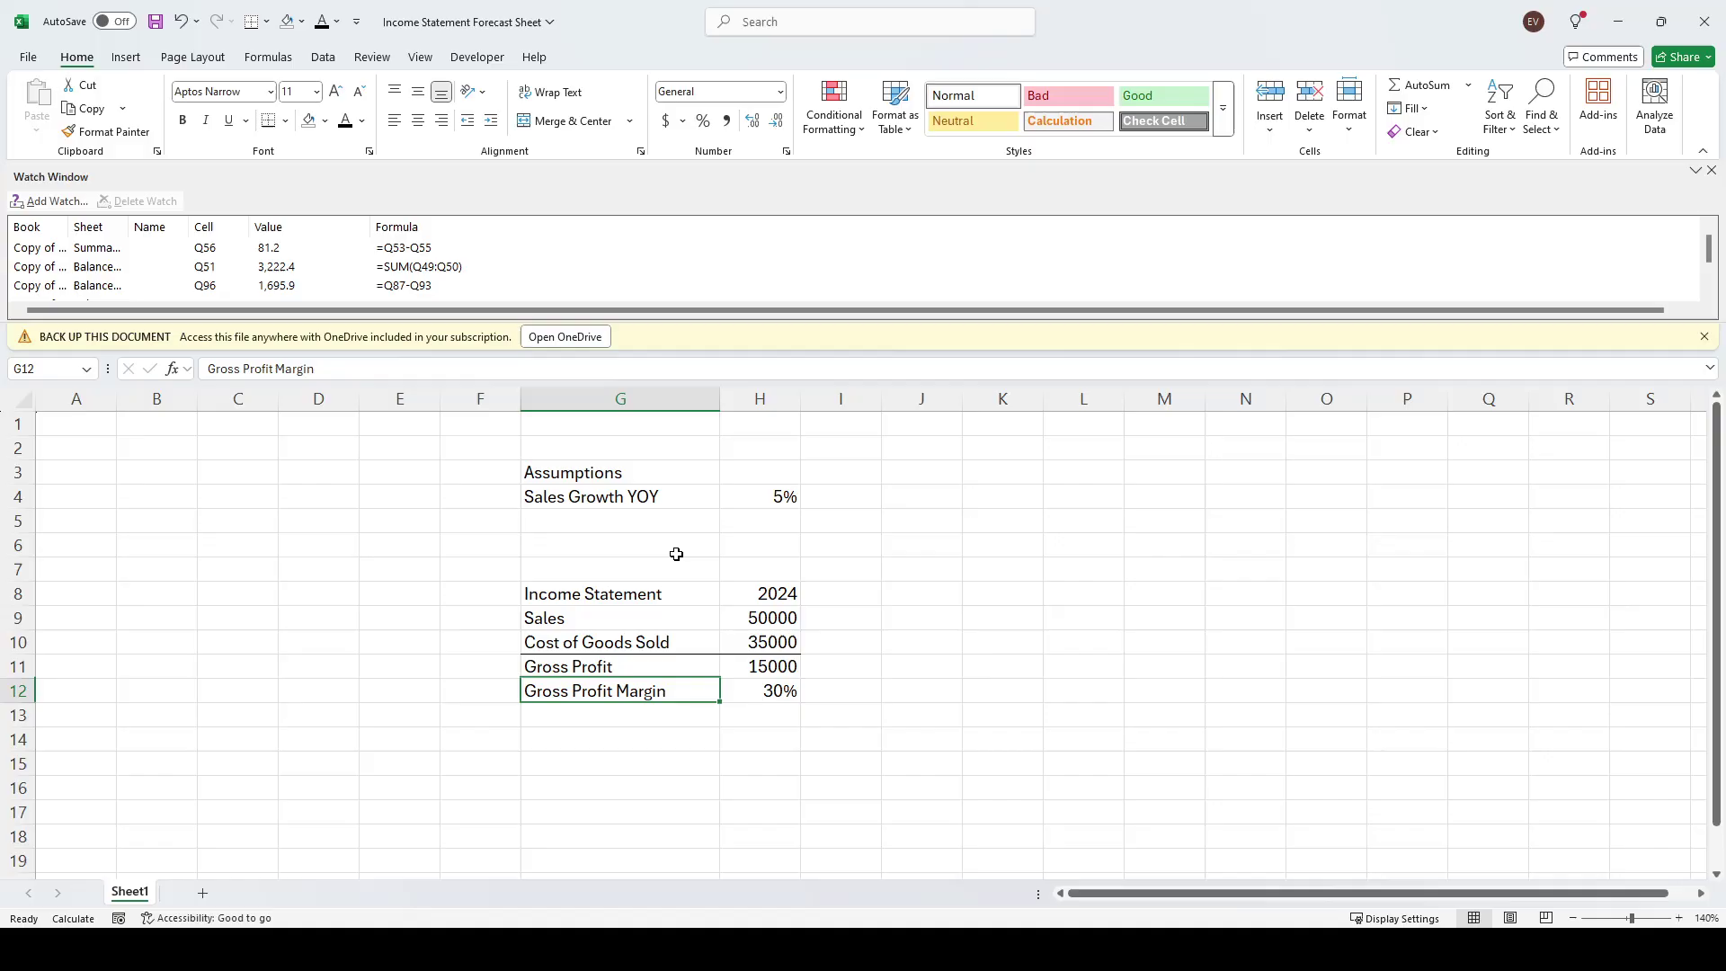
{"action": "key", "text": "Down"}
{"action": "key", "text": "Up"}
{"action": "key", "text": "Up"}
{"action": "key", "text": "Up"}
{"action": "key", "text": "Up"}
{"action": "key", "text": "Up"}
{"action": "key", "text": "Up"}
{"action": "key", "text": "Up"}
{"action": "key", "text": "Up"}
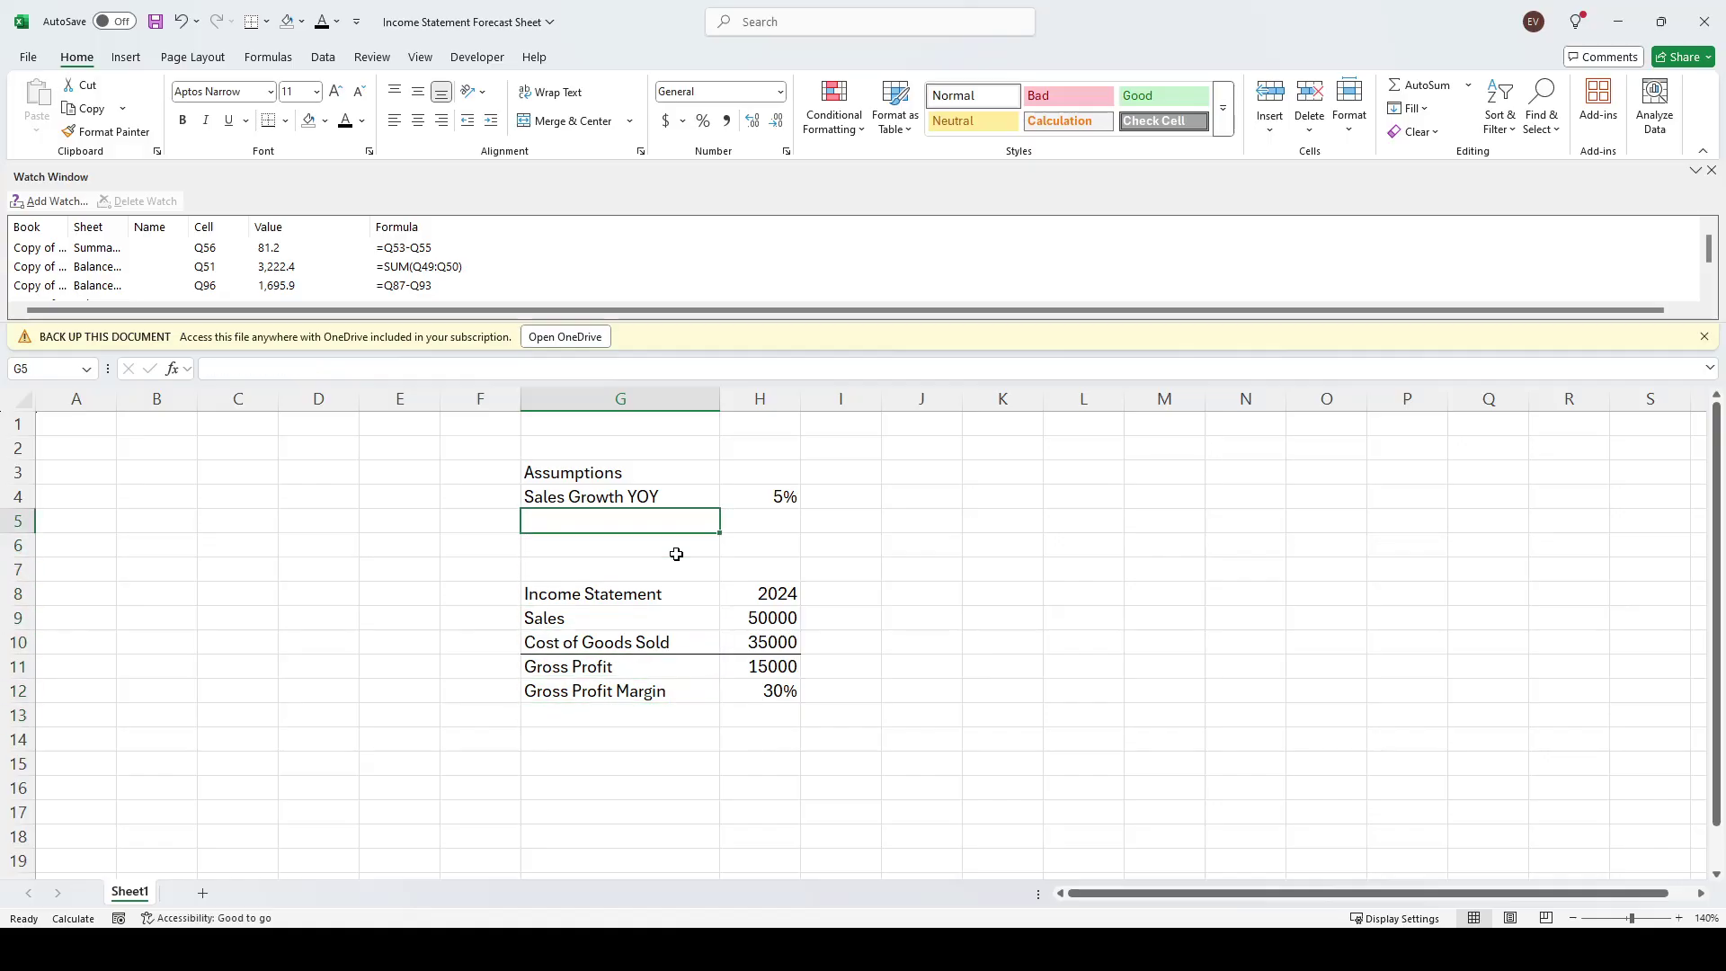
Add the assumption "Gross Profit Margin" in G5 with a value of 30% in H5
{"action": "type", "text": "Go"}
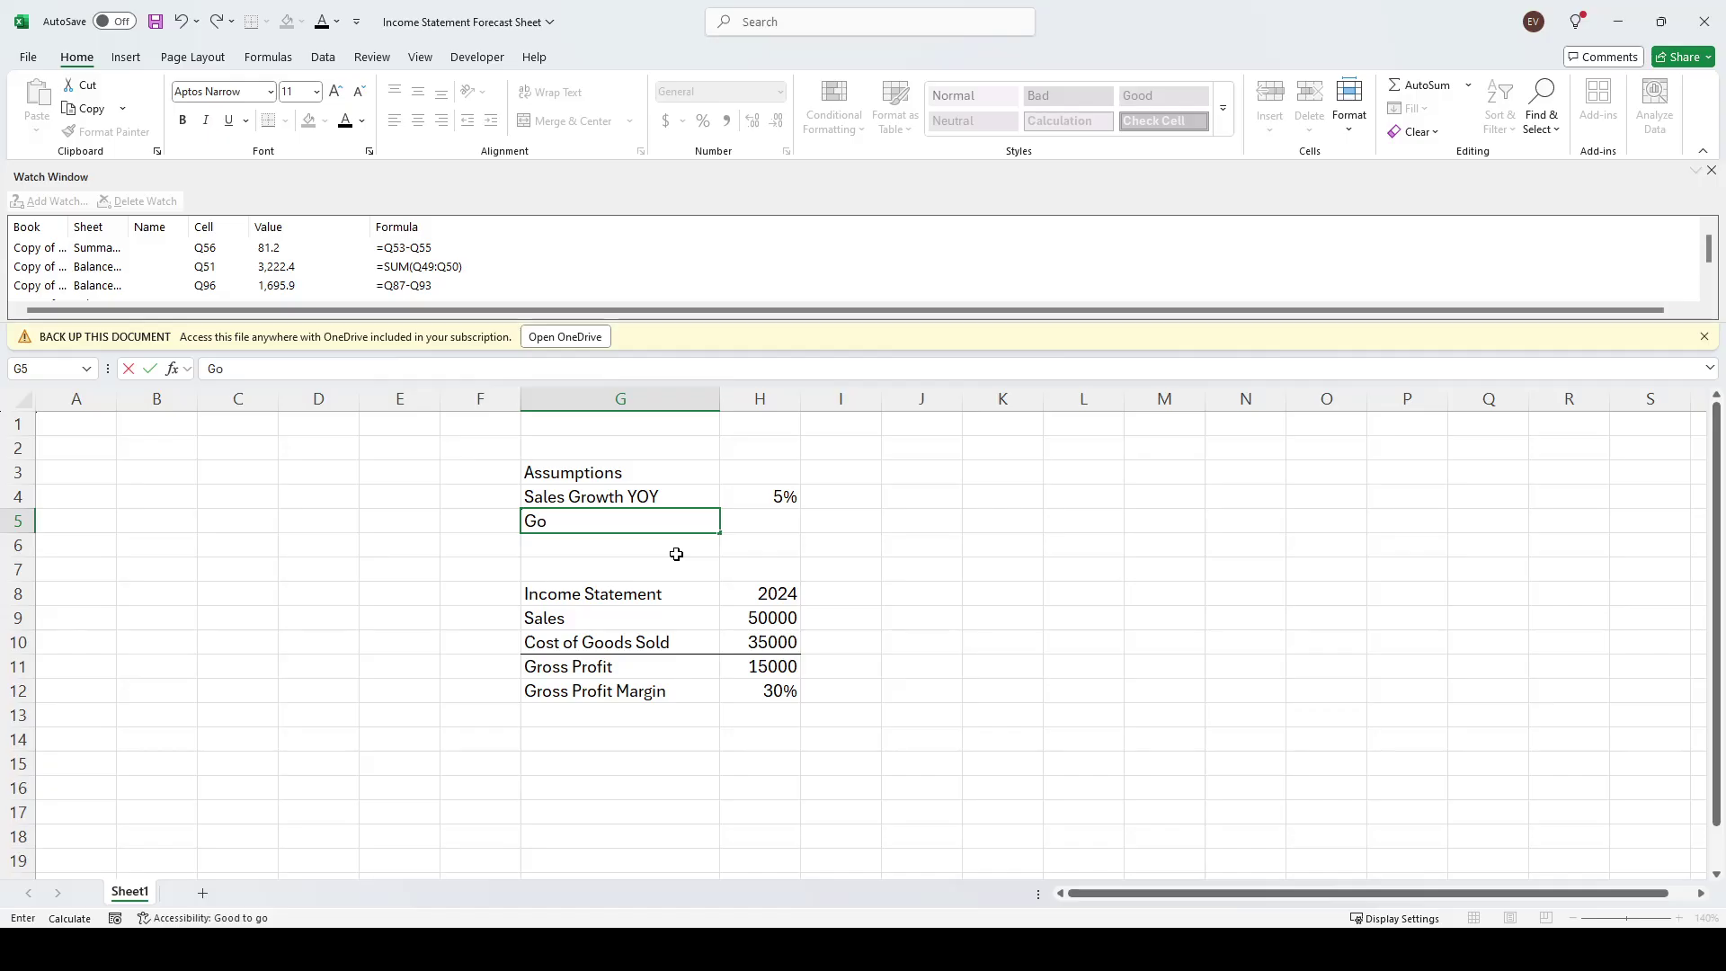
{"action": "key", "text": "BackSpace"}
{"action": "type", "text": "ross Profit Margin"}
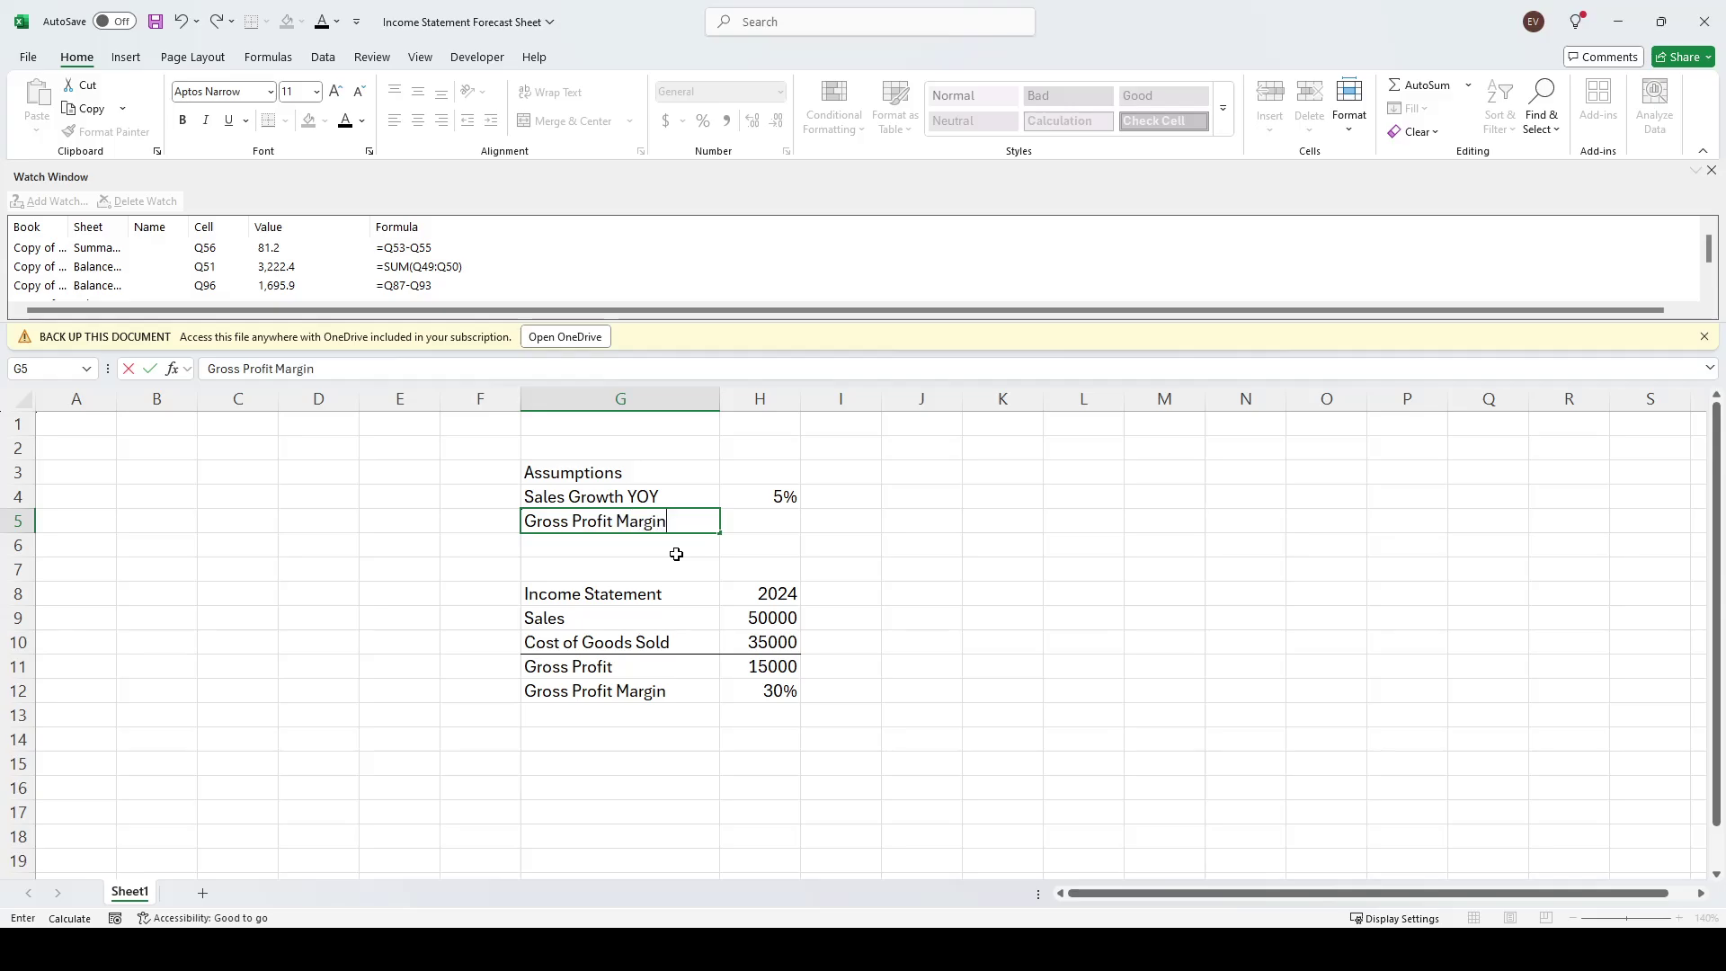
{"action": "key", "text": "Tab"}
{"action": "type", "text": "30"}
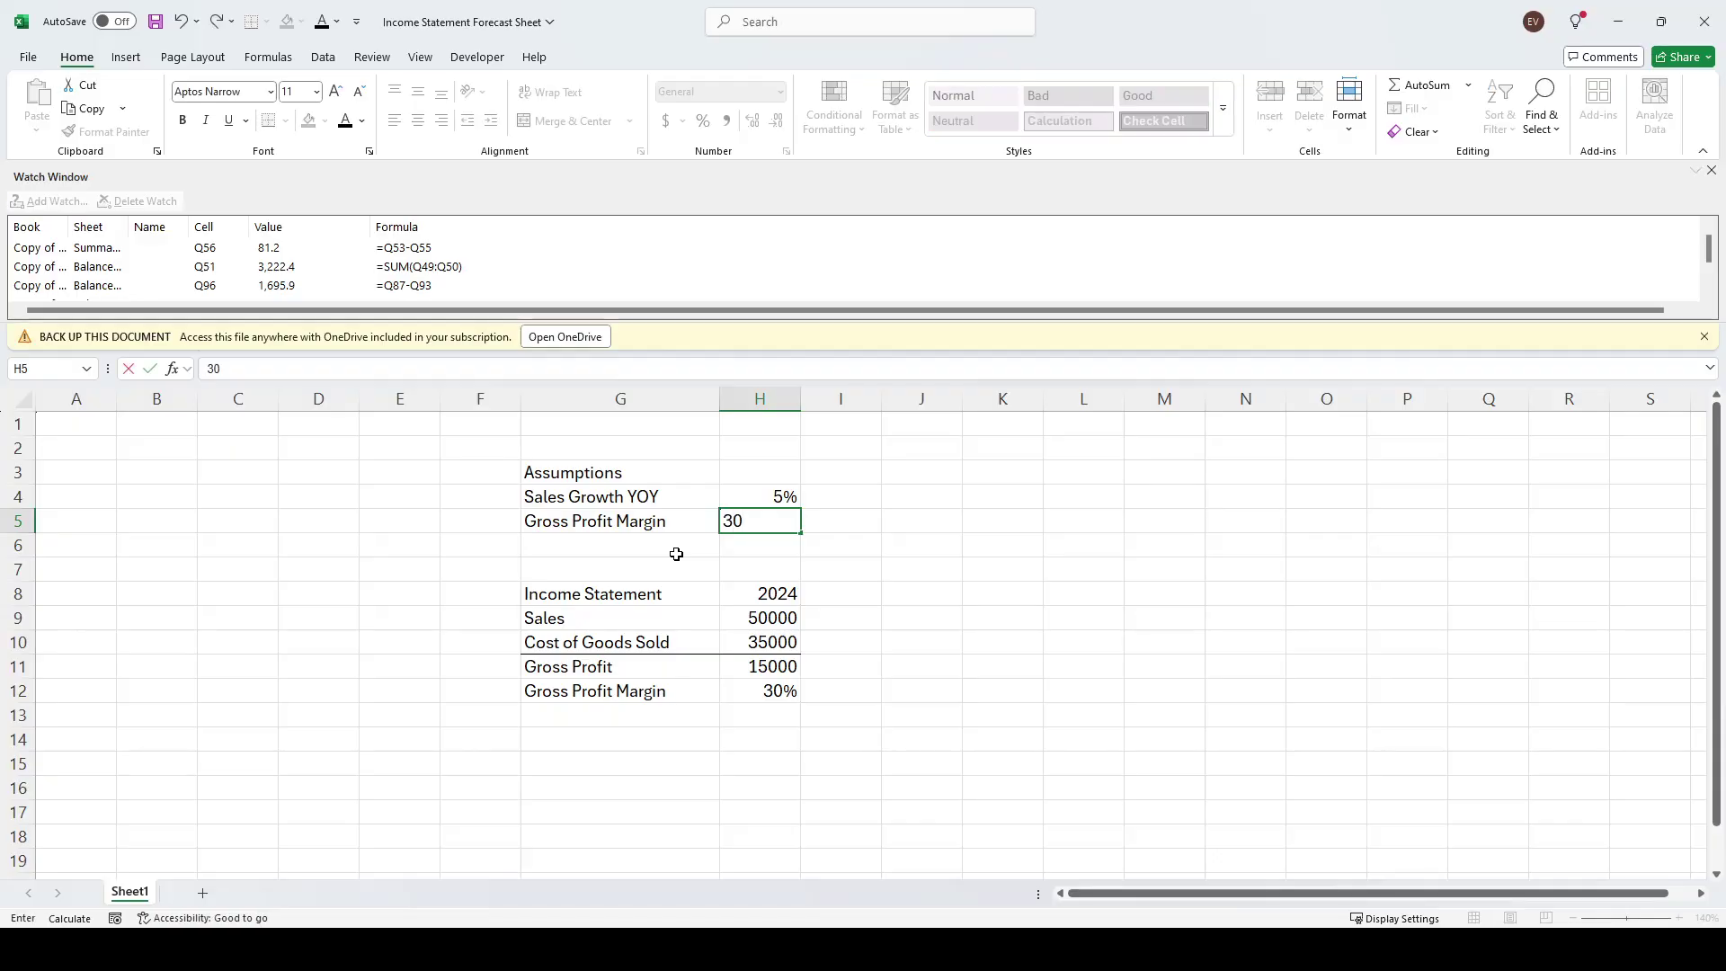
{"action": "type", "text": "%"}
{"action": "left_click", "coordinate": [677, 555]}
{"action": "key", "text": "Up"}
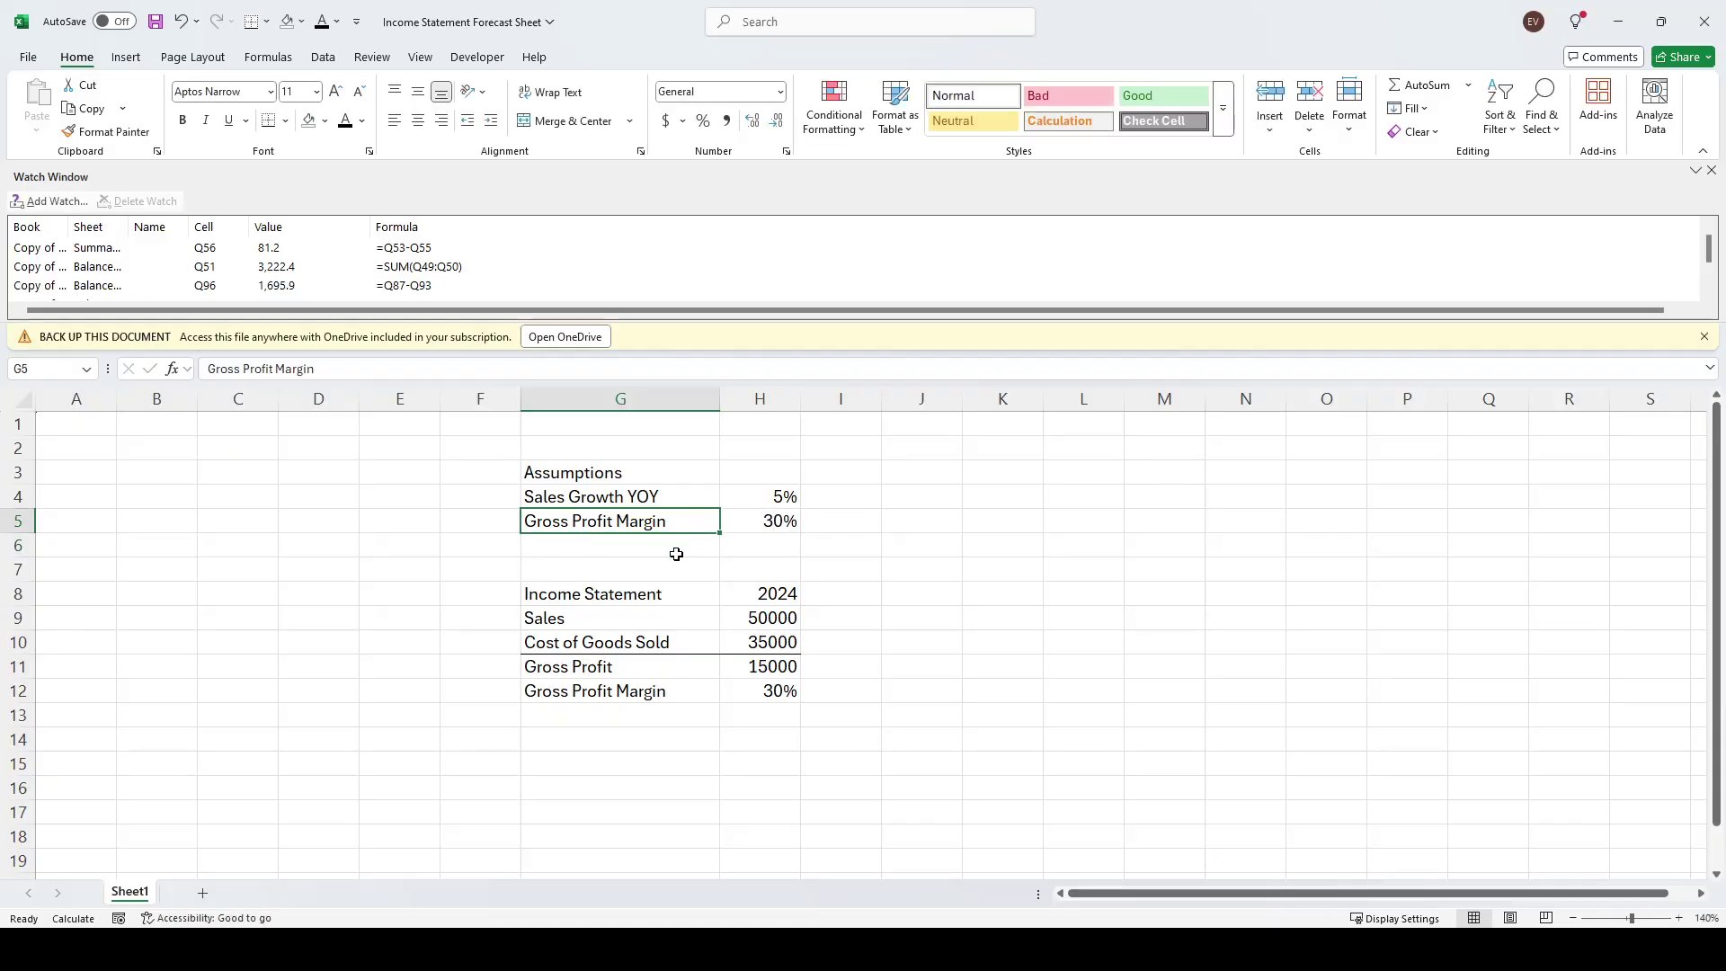
Enter the section heading "Expenses" in G14, leaving one blank row beneath the income statement's Gross Profit Margin
{"action": "key", "text": "Down"}
{"action": "key", "text": "Down"}
{"action": "key", "text": "Down"}
{"action": "key", "text": "Down"}
{"action": "key", "text": "Down"}
{"action": "key", "text": "Down"}
{"action": "key", "text": "Down"}
{"action": "key", "text": "Down"}
{"action": "key", "text": "Down"}
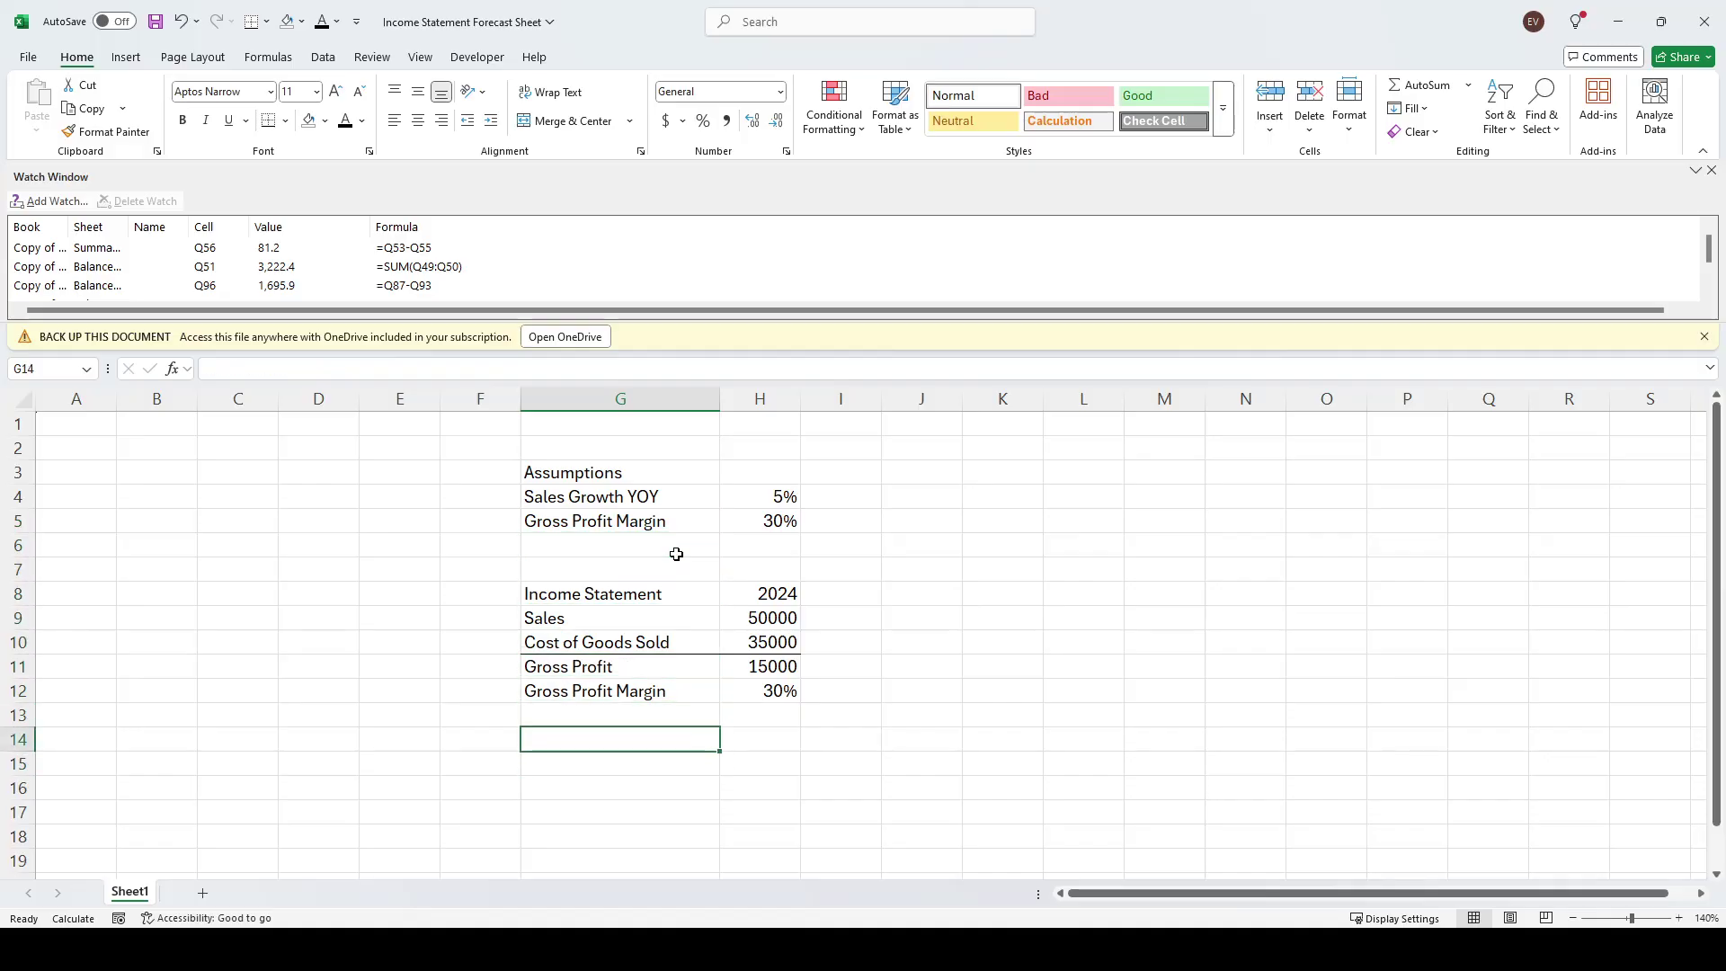
{"action": "type", "text": "Expen"}
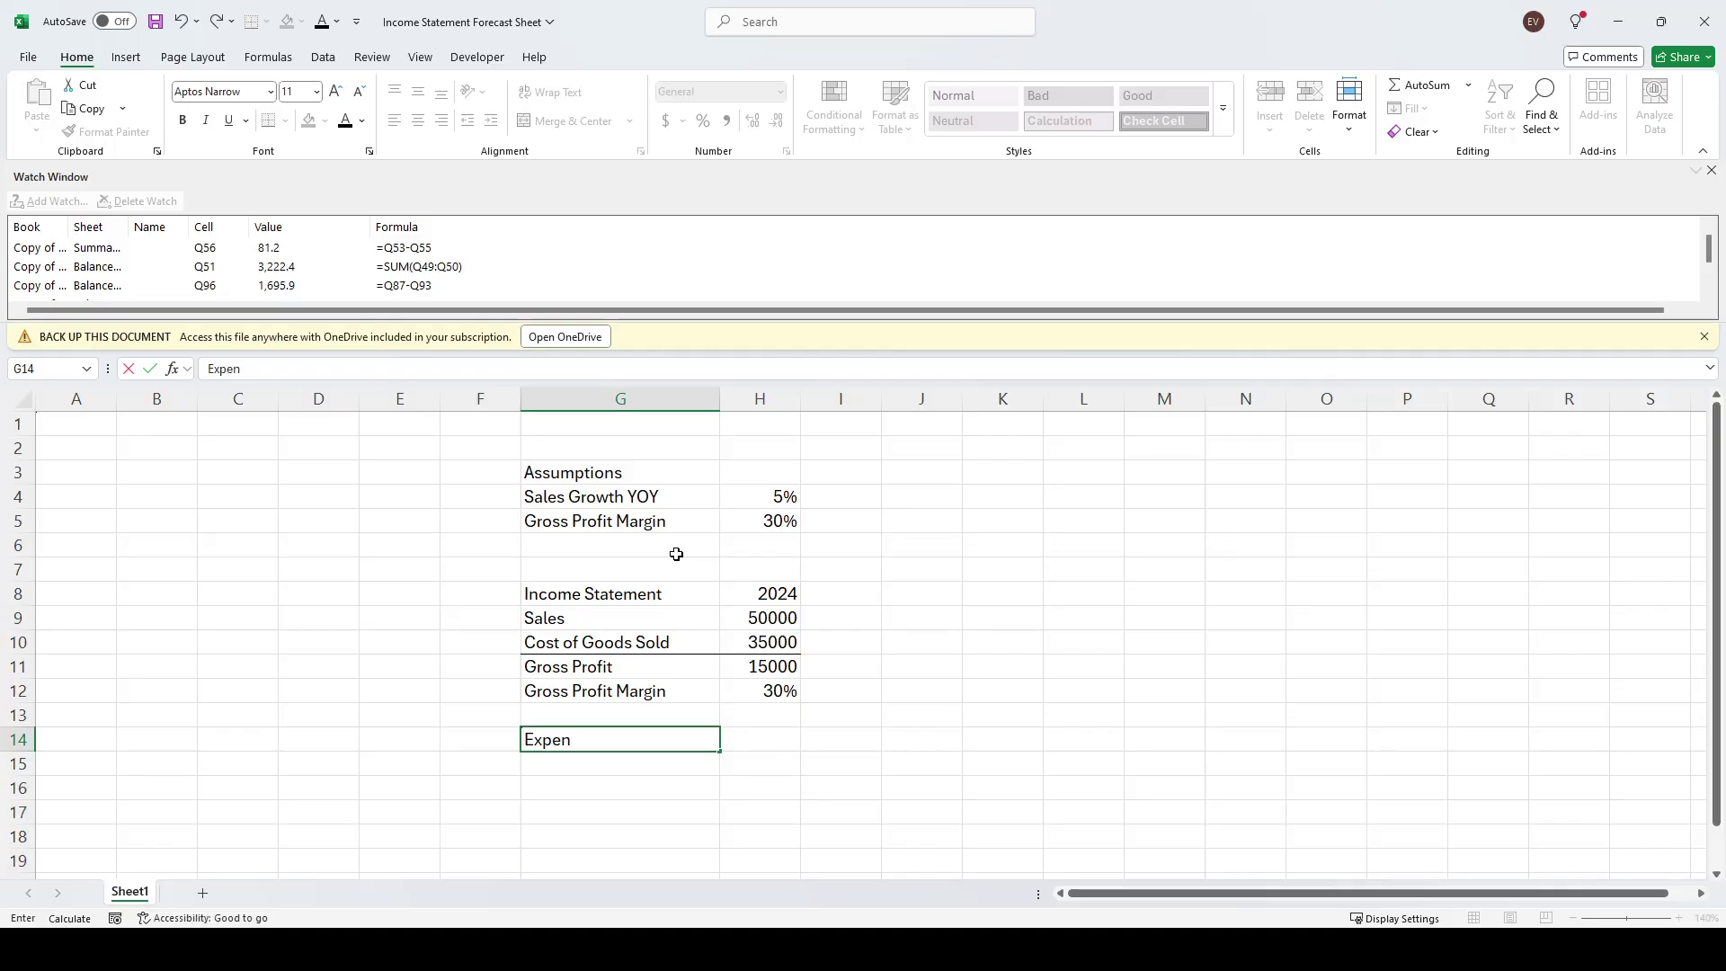
{"action": "type", "text": "ses"}
{"action": "key", "text": "Return"}
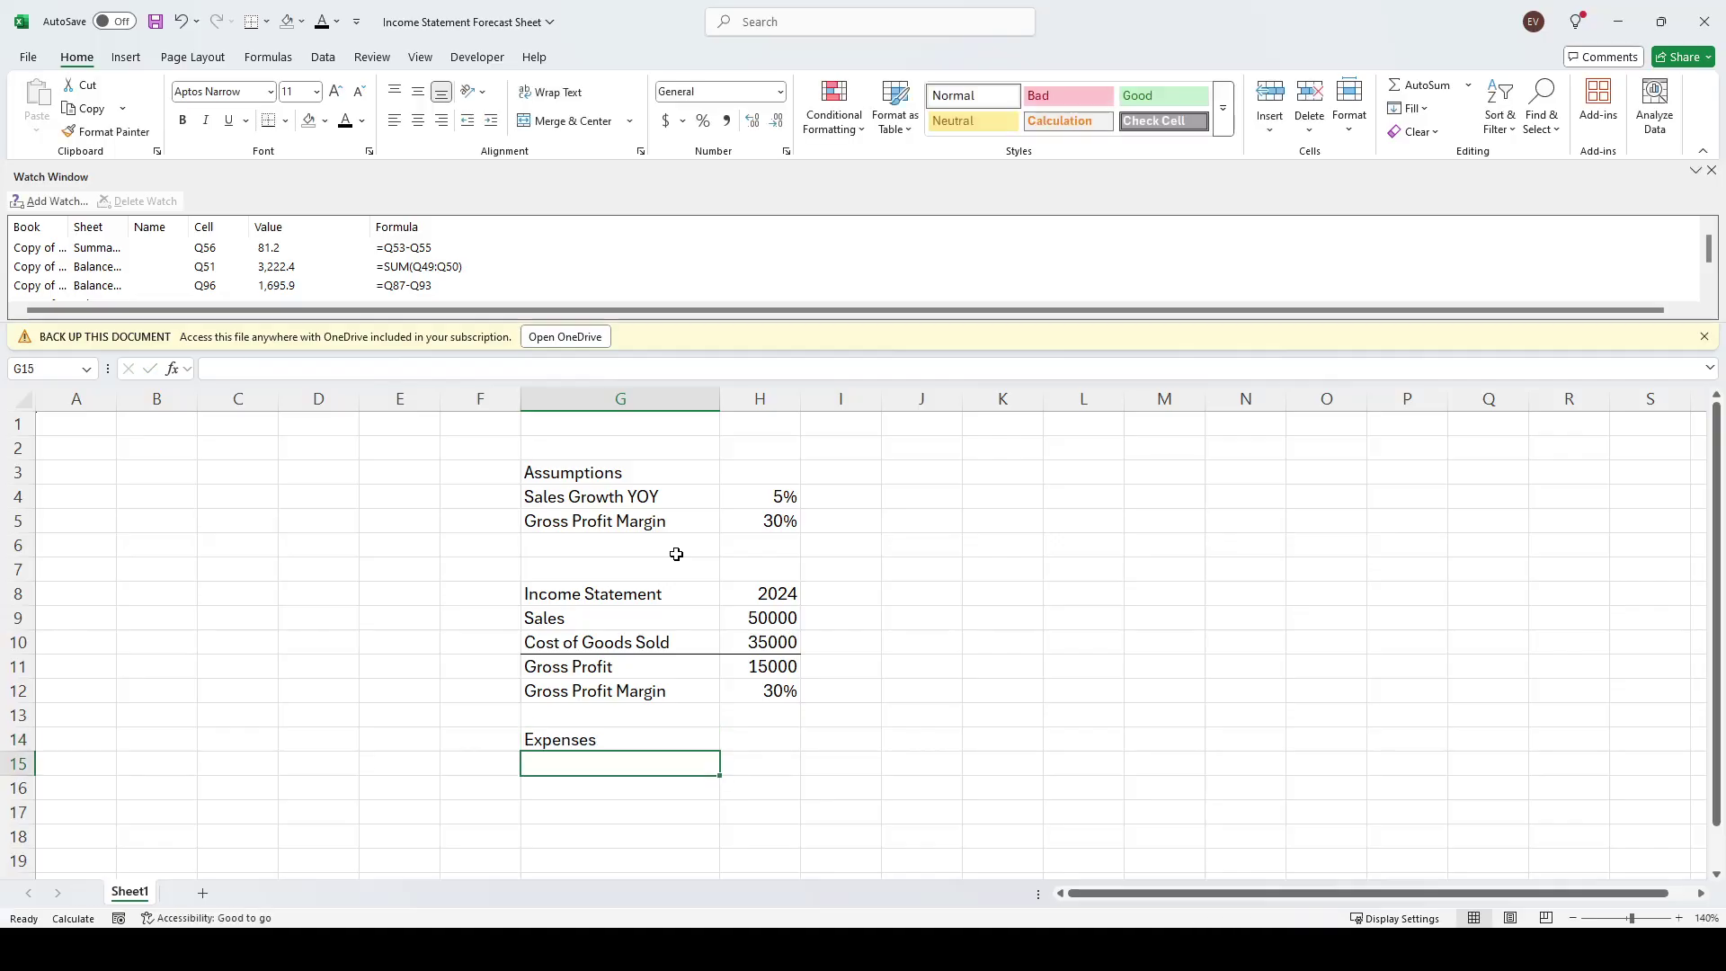
{"action": "key", "text": "Up"}
{"action": "key", "text": "Down"}
Label the first expense line in G15 "Selling, General, & Administratives"
{"action": "type", "text": "Sel"}
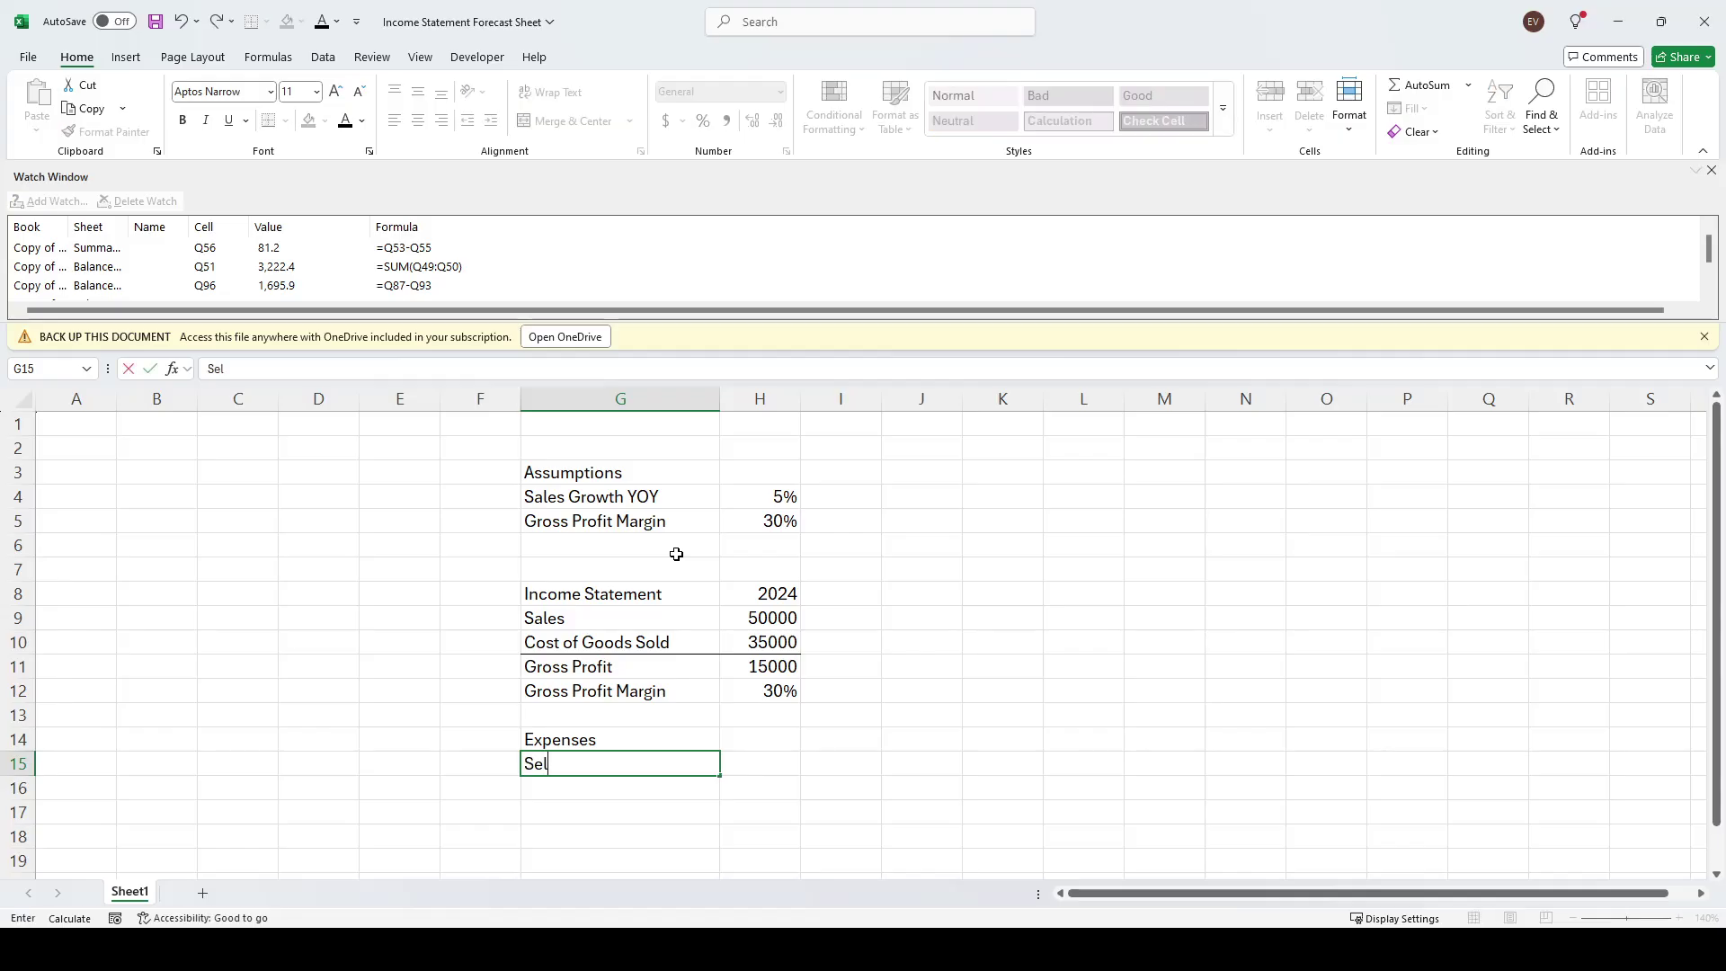
{"action": "type", "text": "ling, General"}
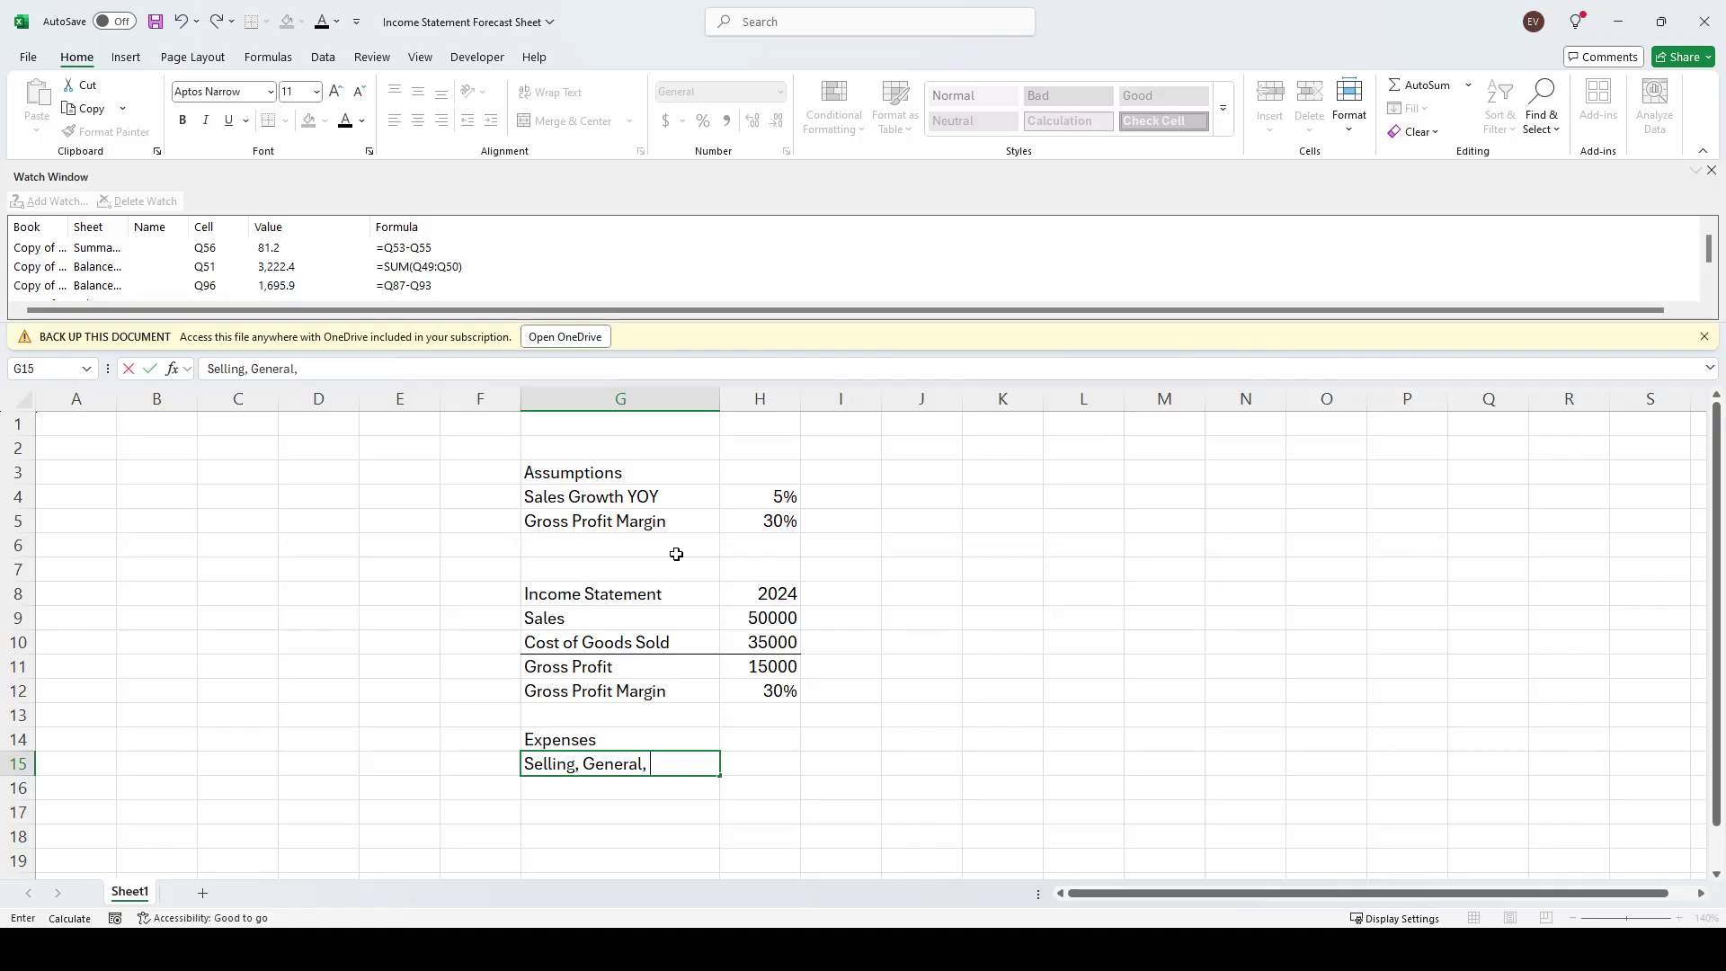
{"action": "type", "text": ", &* A"}
{"action": "key", "text": "BackSpace"}
{"action": "key", "text": "BackSpace"}
{"action": "key", "text": "BackSpace"}
{"action": "type", "text": "Administration"}
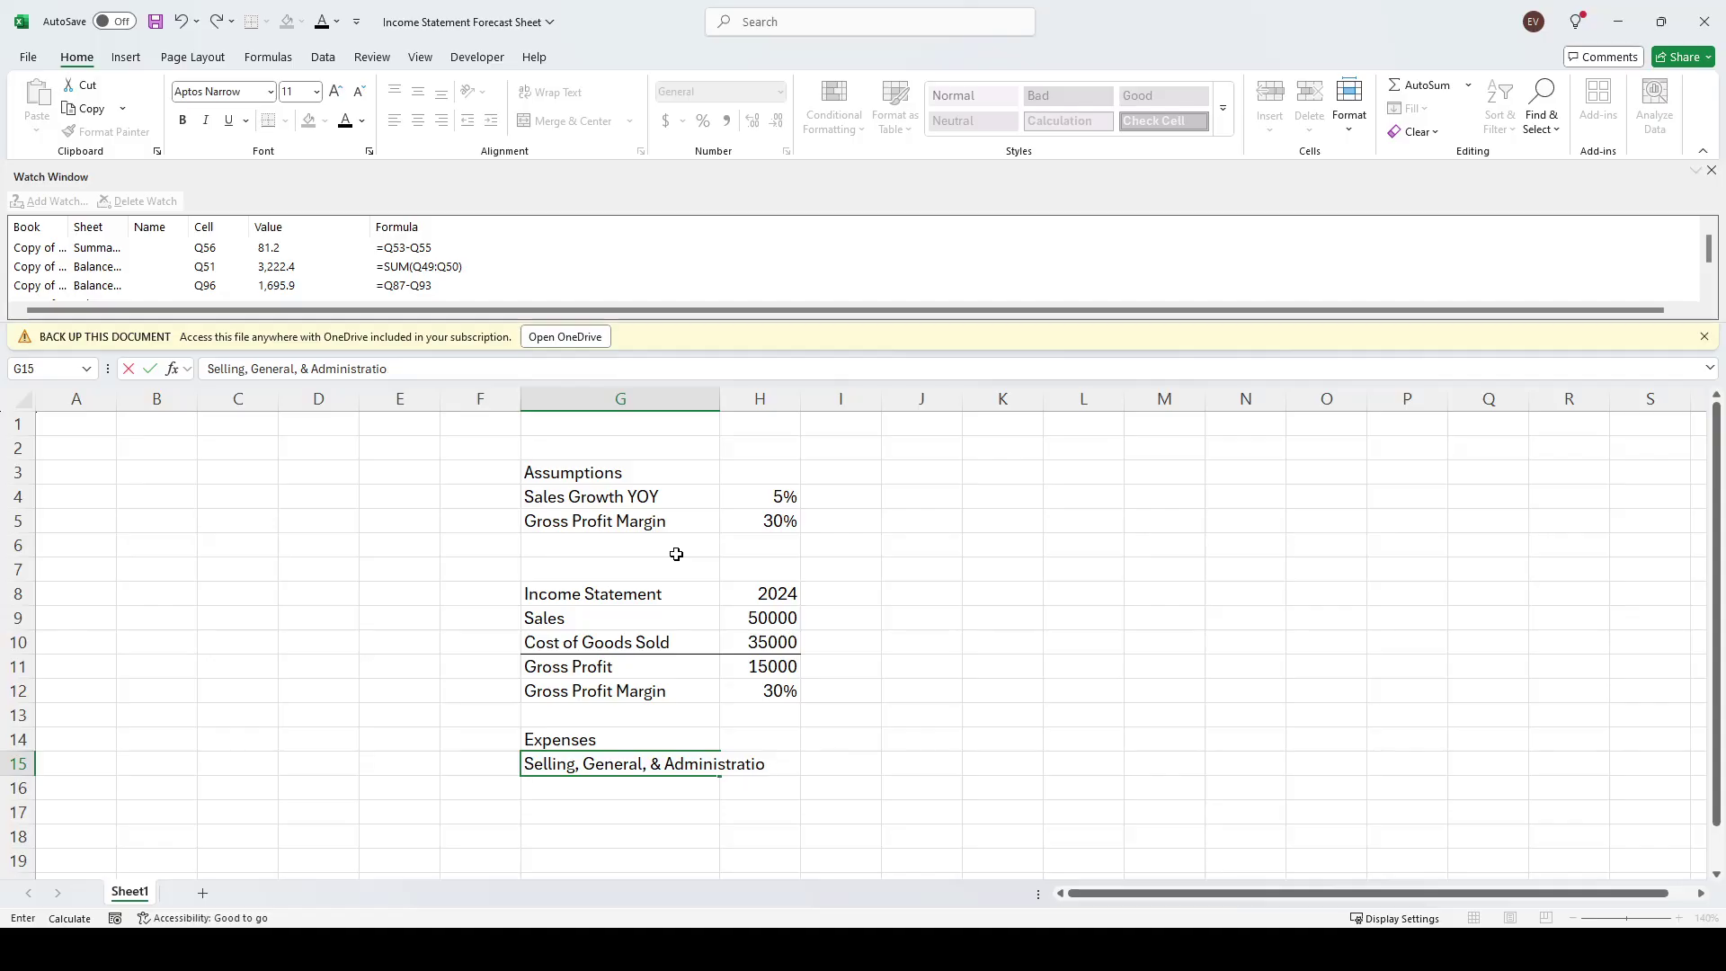
{"action": "key", "text": "BackSpace"}
{"action": "key", "text": "BackSpace"}
{"action": "key", "text": "BackSpace"}
{"action": "key", "text": "BackSpace"}
{"action": "type", "text": "tives"}
{"action": "key", "text": "Tab"}
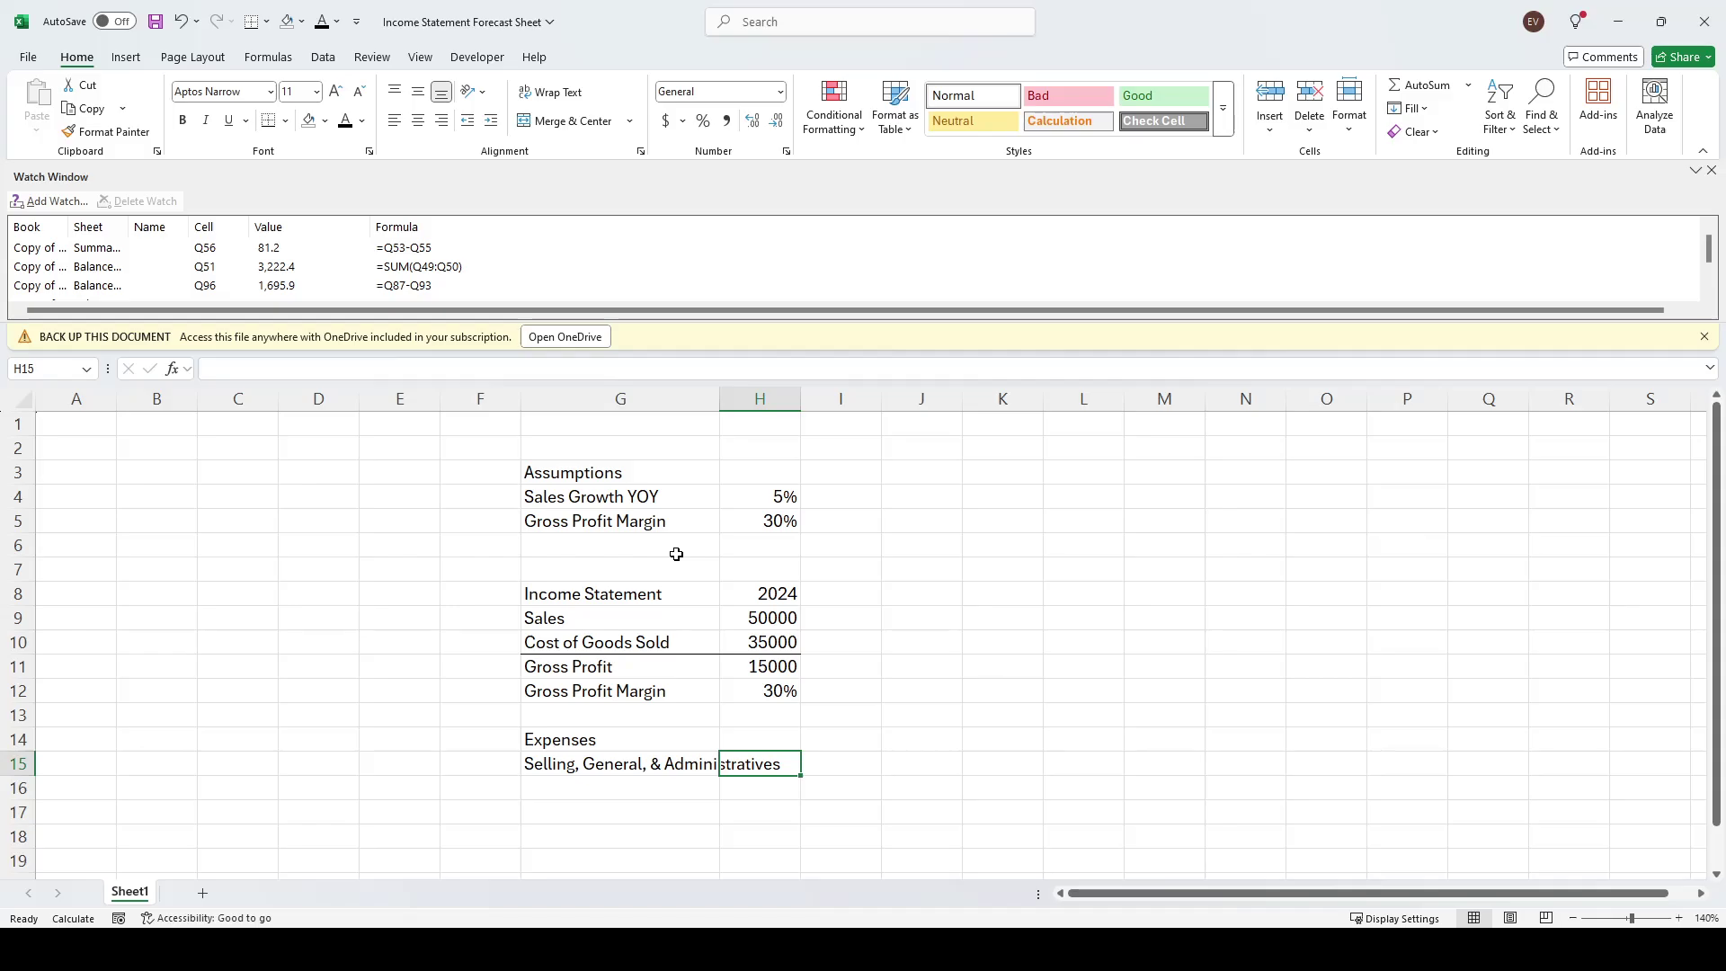
Enter 5000 for Selling, General, & Administratives in H15 and autofit column G to its longest label
{"action": "type", "text": "5000"}
{"action": "key", "text": "Return"}
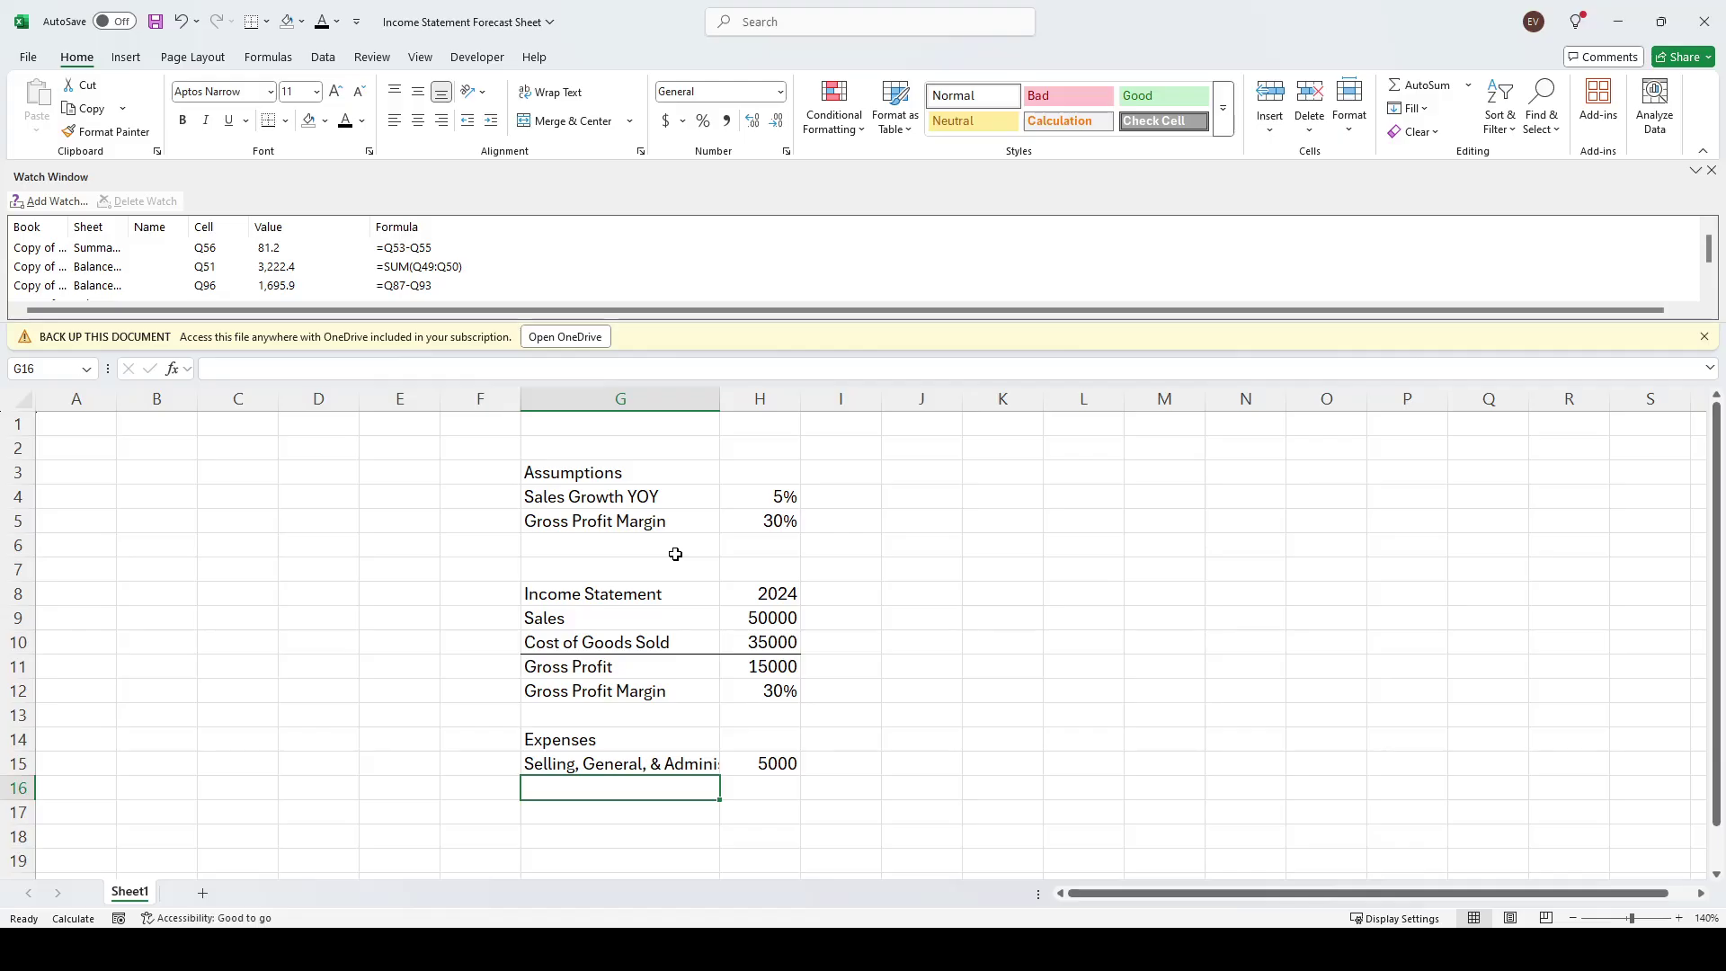
{"action": "double_click", "coordinate": [720, 398]}
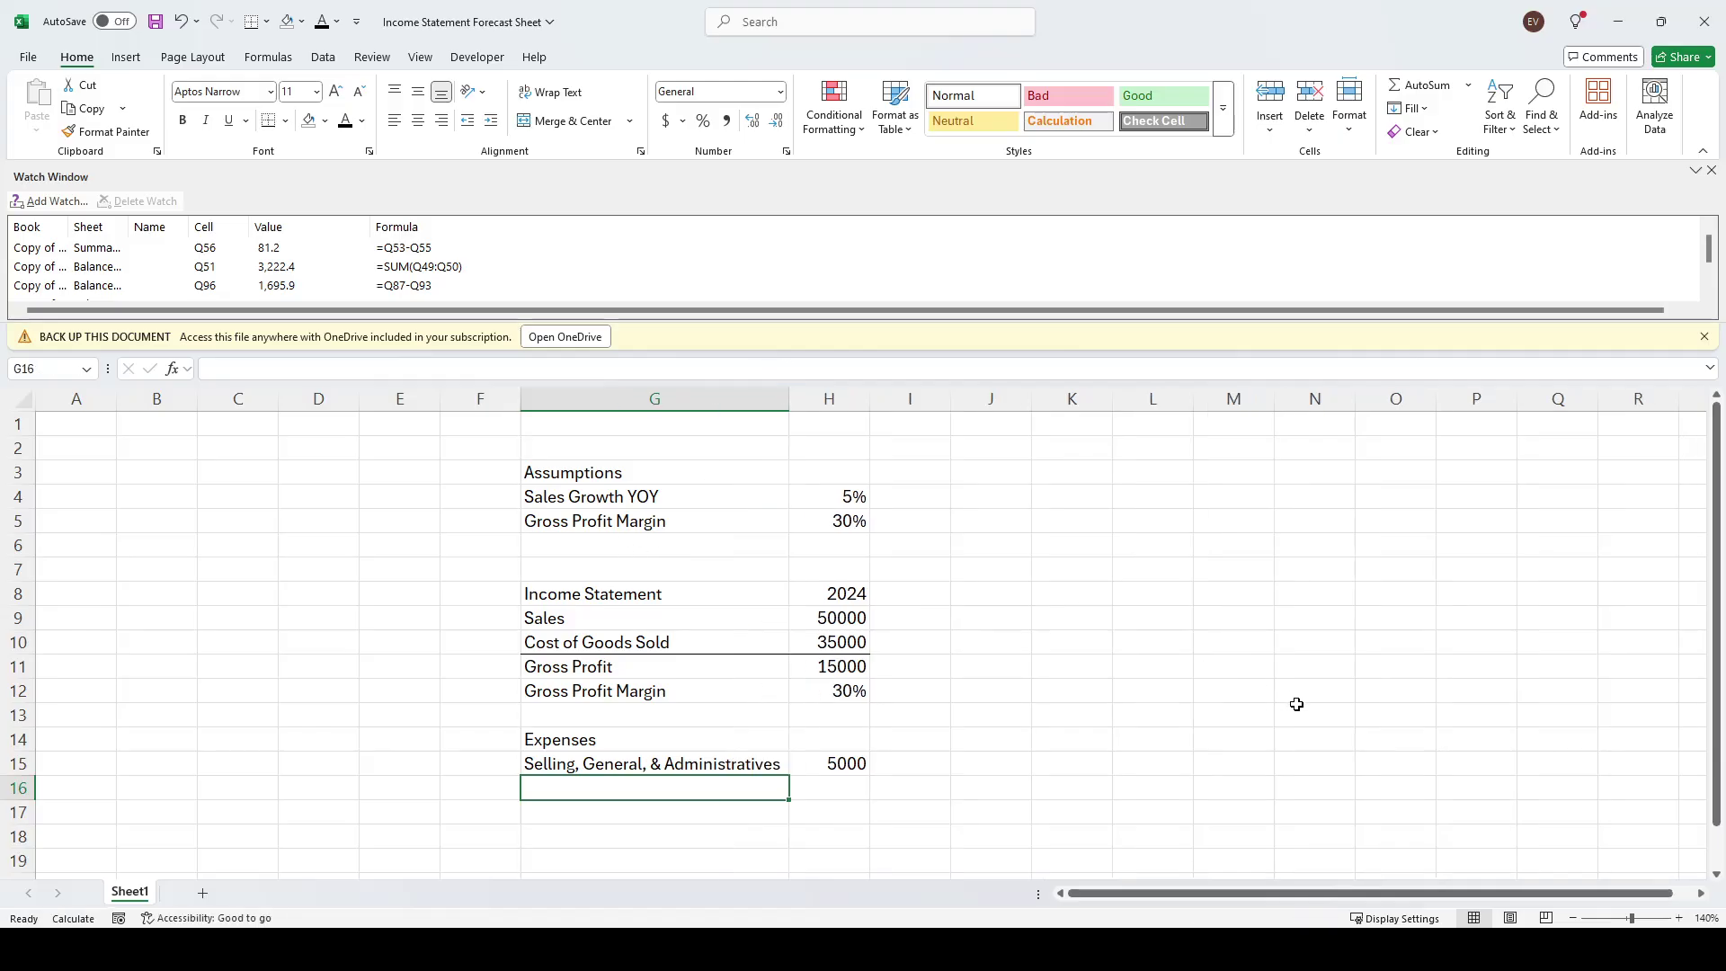
{"action": "left_click", "coordinate": [1296, 704]}
Add the expense line "Shipping Expenses" in G16 with an amount of 1000 in H16
{"action": "left_click", "coordinate": [561, 788]}
{"action": "type", "text": "Ship"}
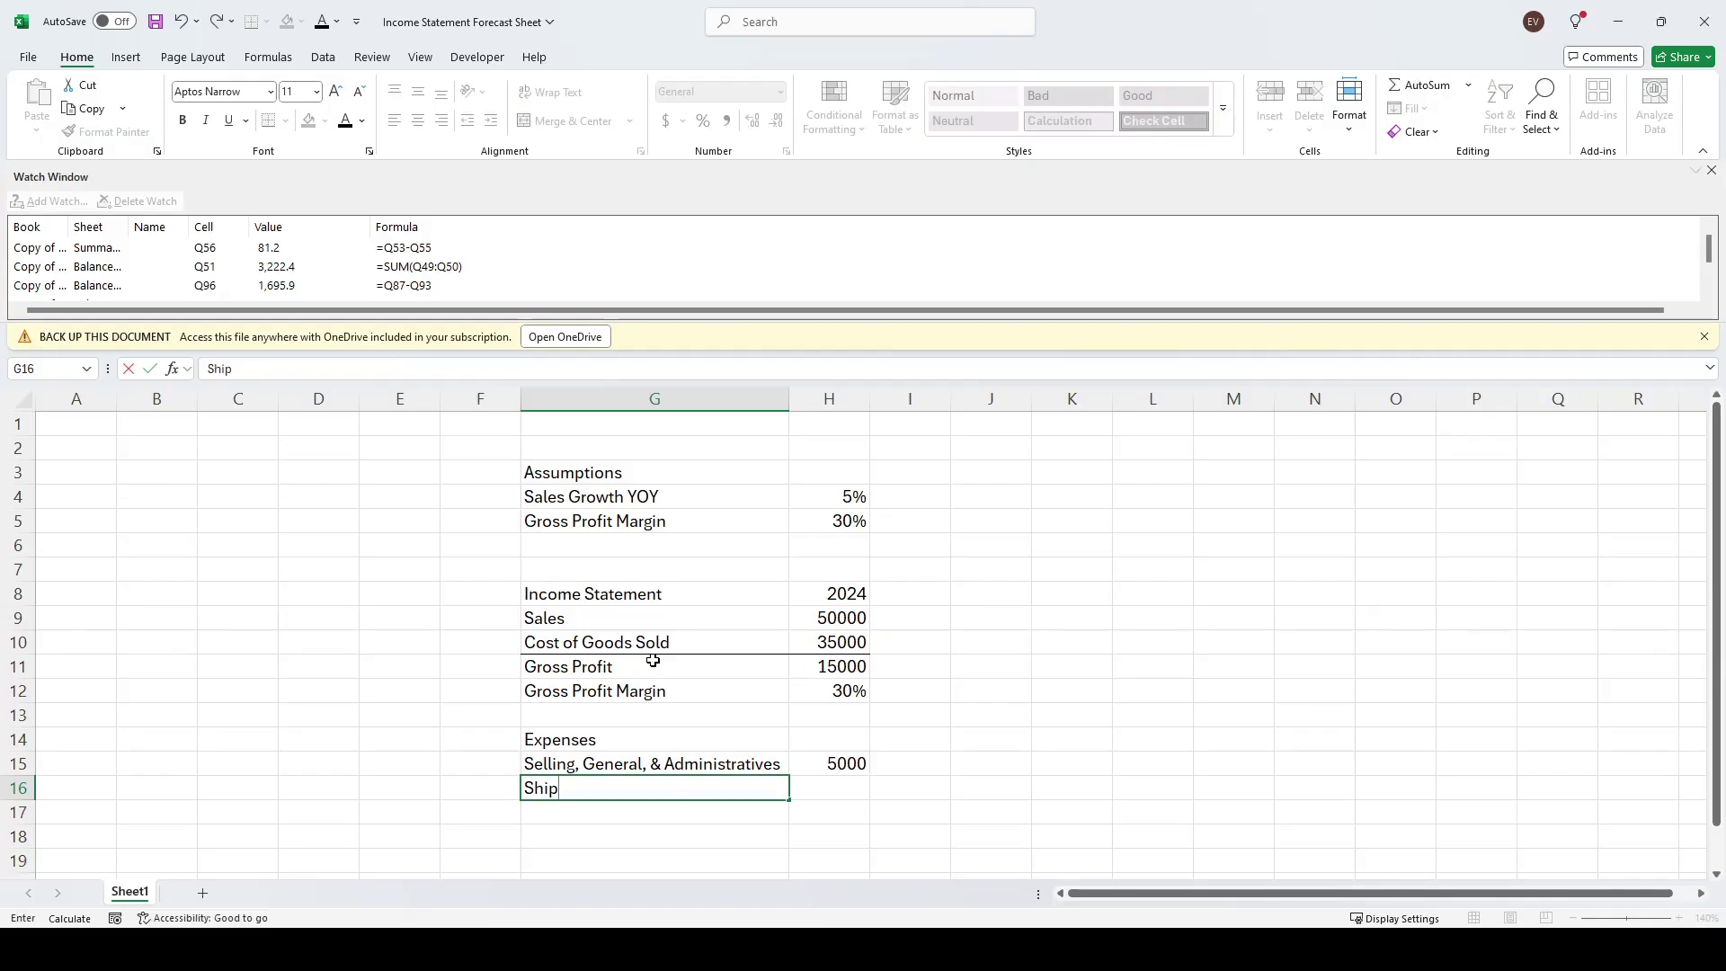
{"action": "type", "text": "ping Expenses"}
{"action": "key", "text": "Return"}
{"action": "key", "text": "Up"}
{"action": "key", "text": "Right"}
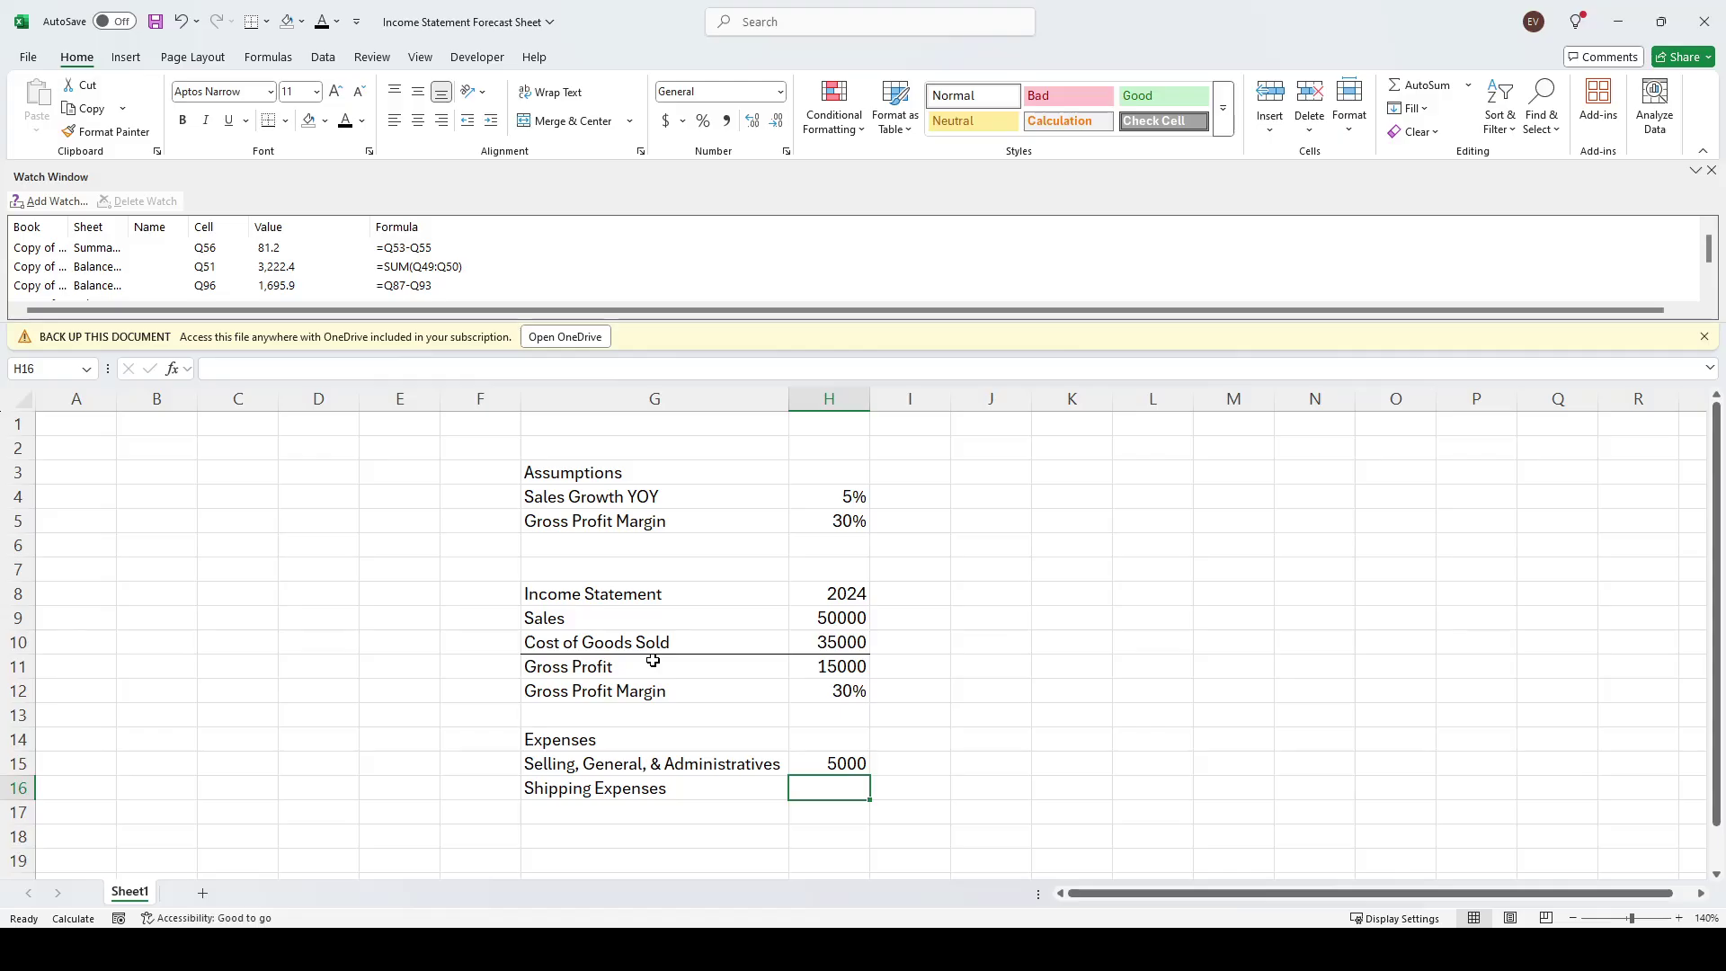
{"action": "type", "text": "1"}
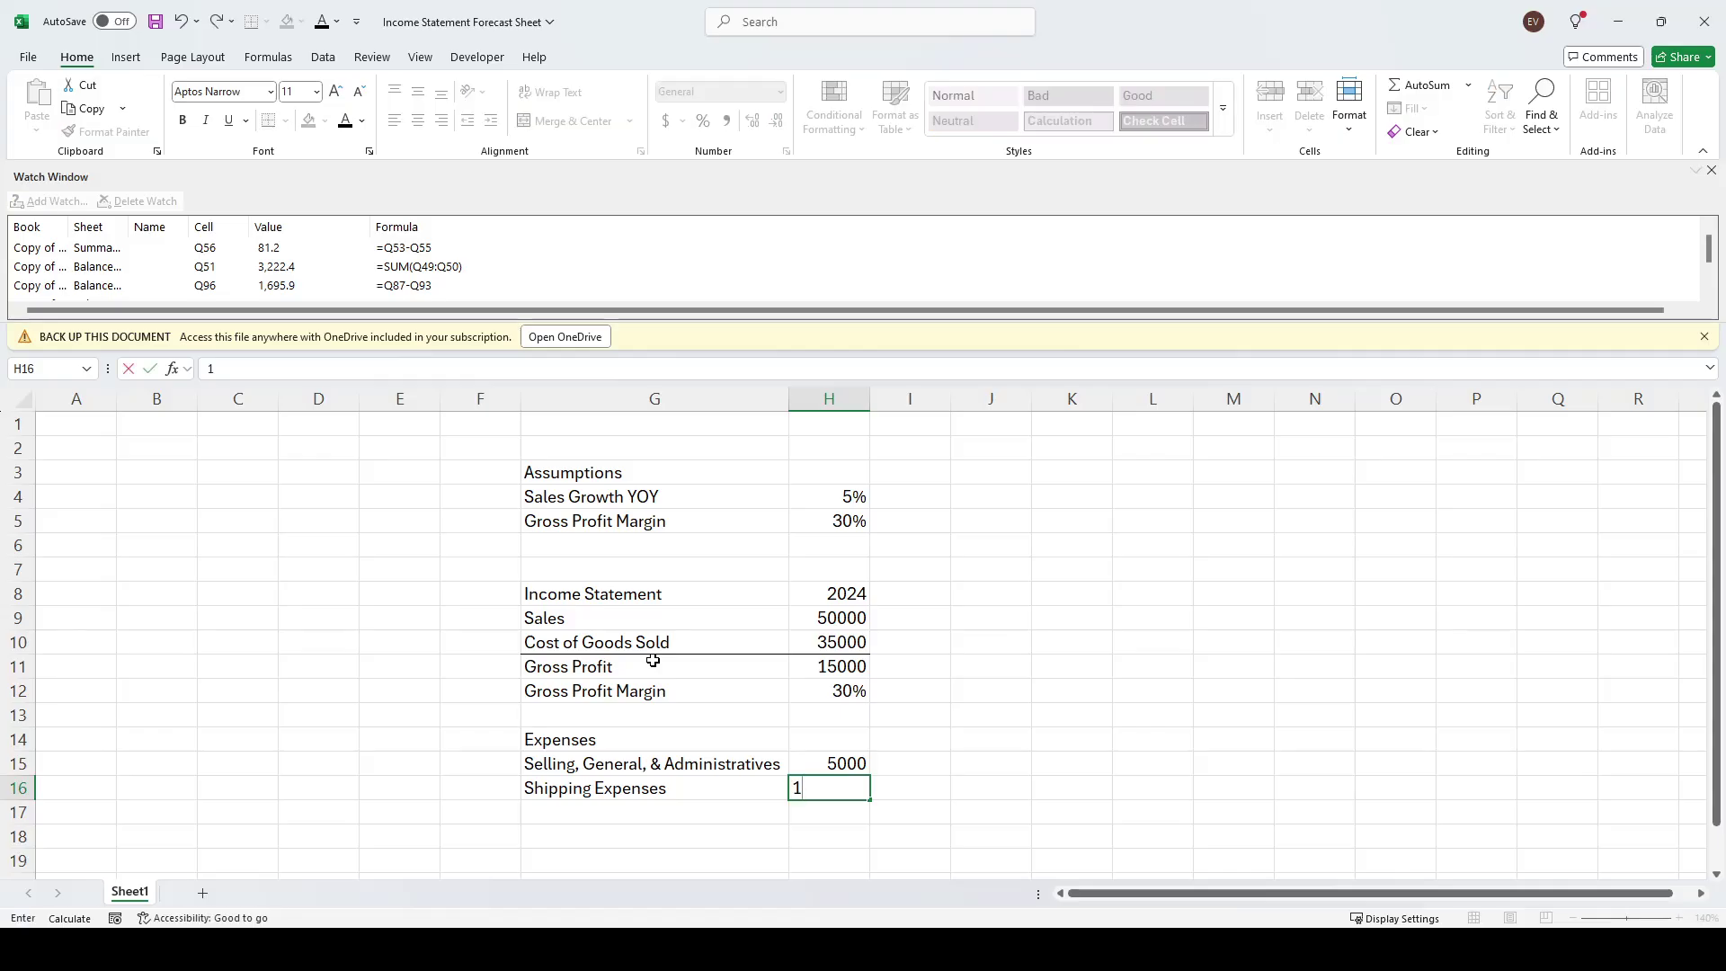
{"action": "type", "text": "000"}
{"action": "key", "text": "Return"}
{"action": "key", "text": "Up"}
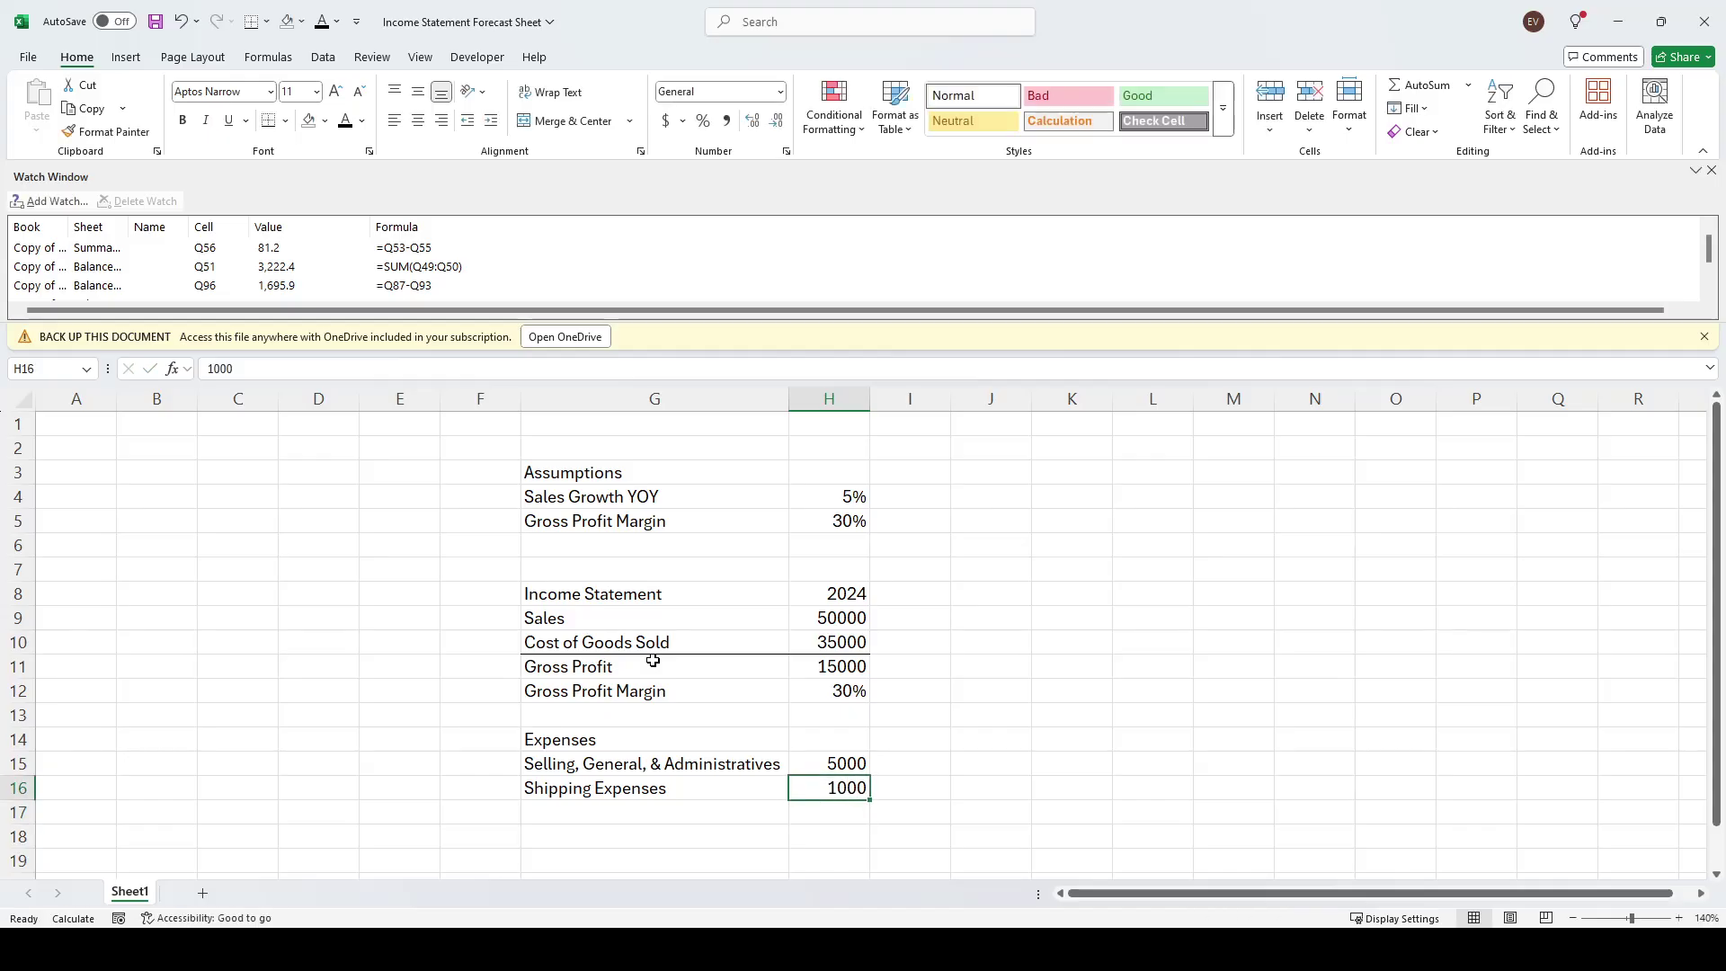
Add the expense line "Research & Development" in G17 with an amount of 500 in H17
{"action": "key", "text": "Left"}
{"action": "key", "text": "Down"}
{"action": "type", "text": "R"}
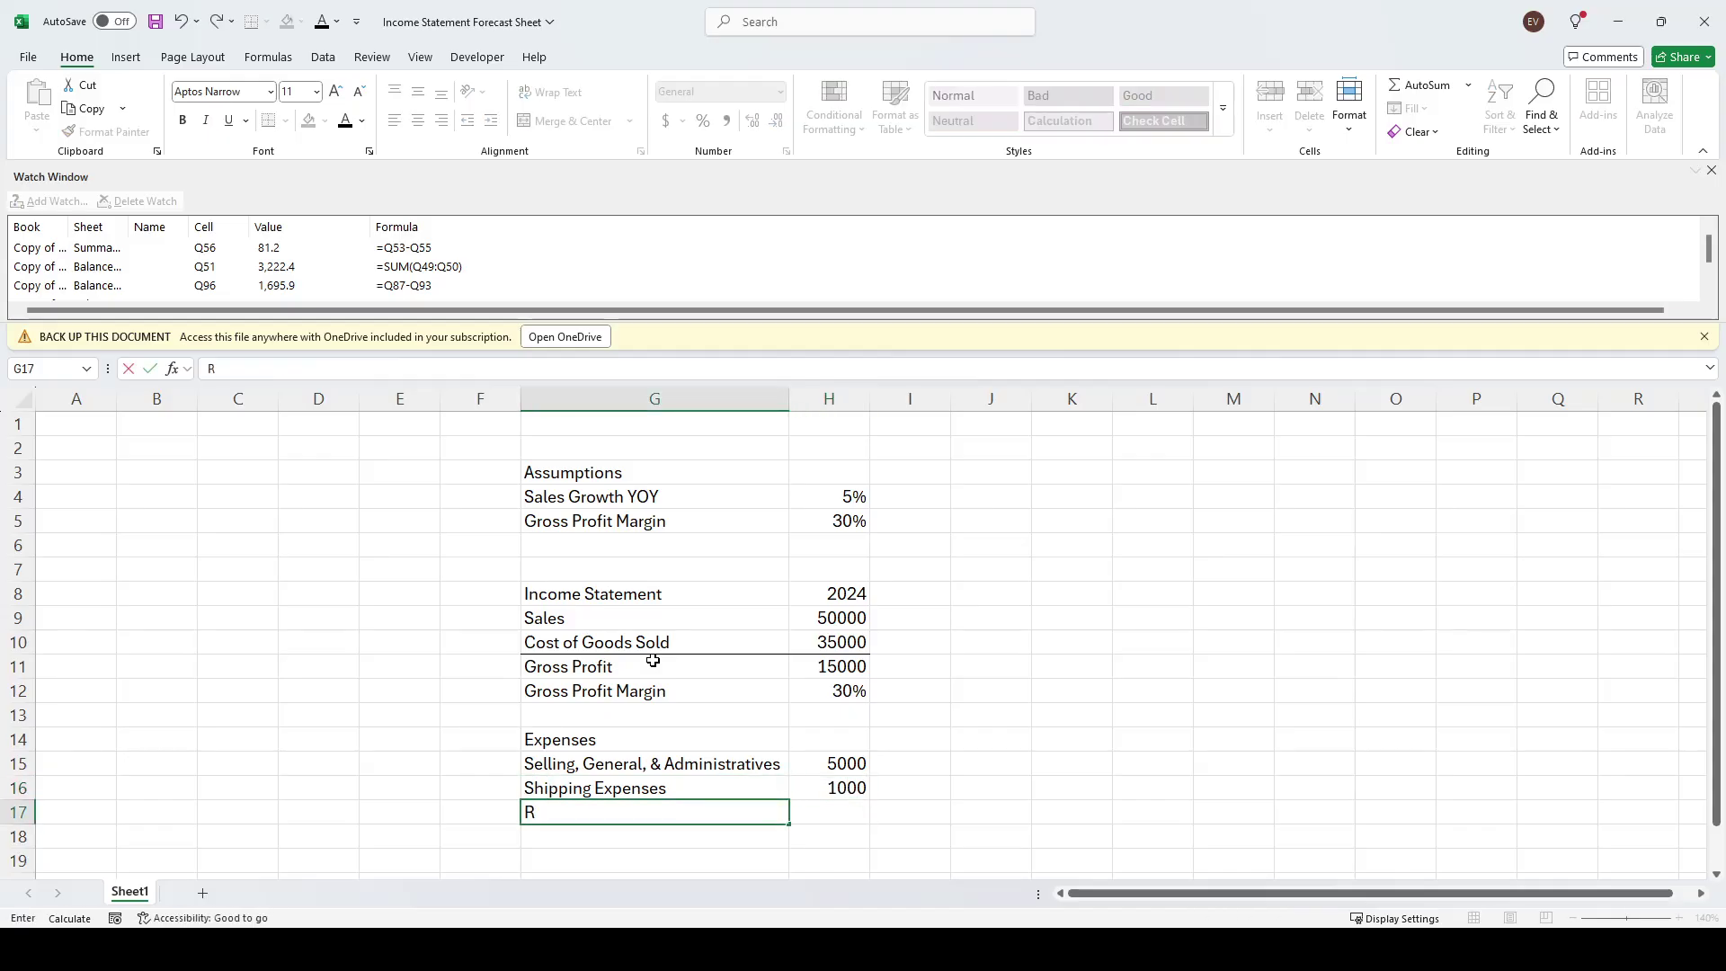
{"action": "type", "text": "esearch & Development"}
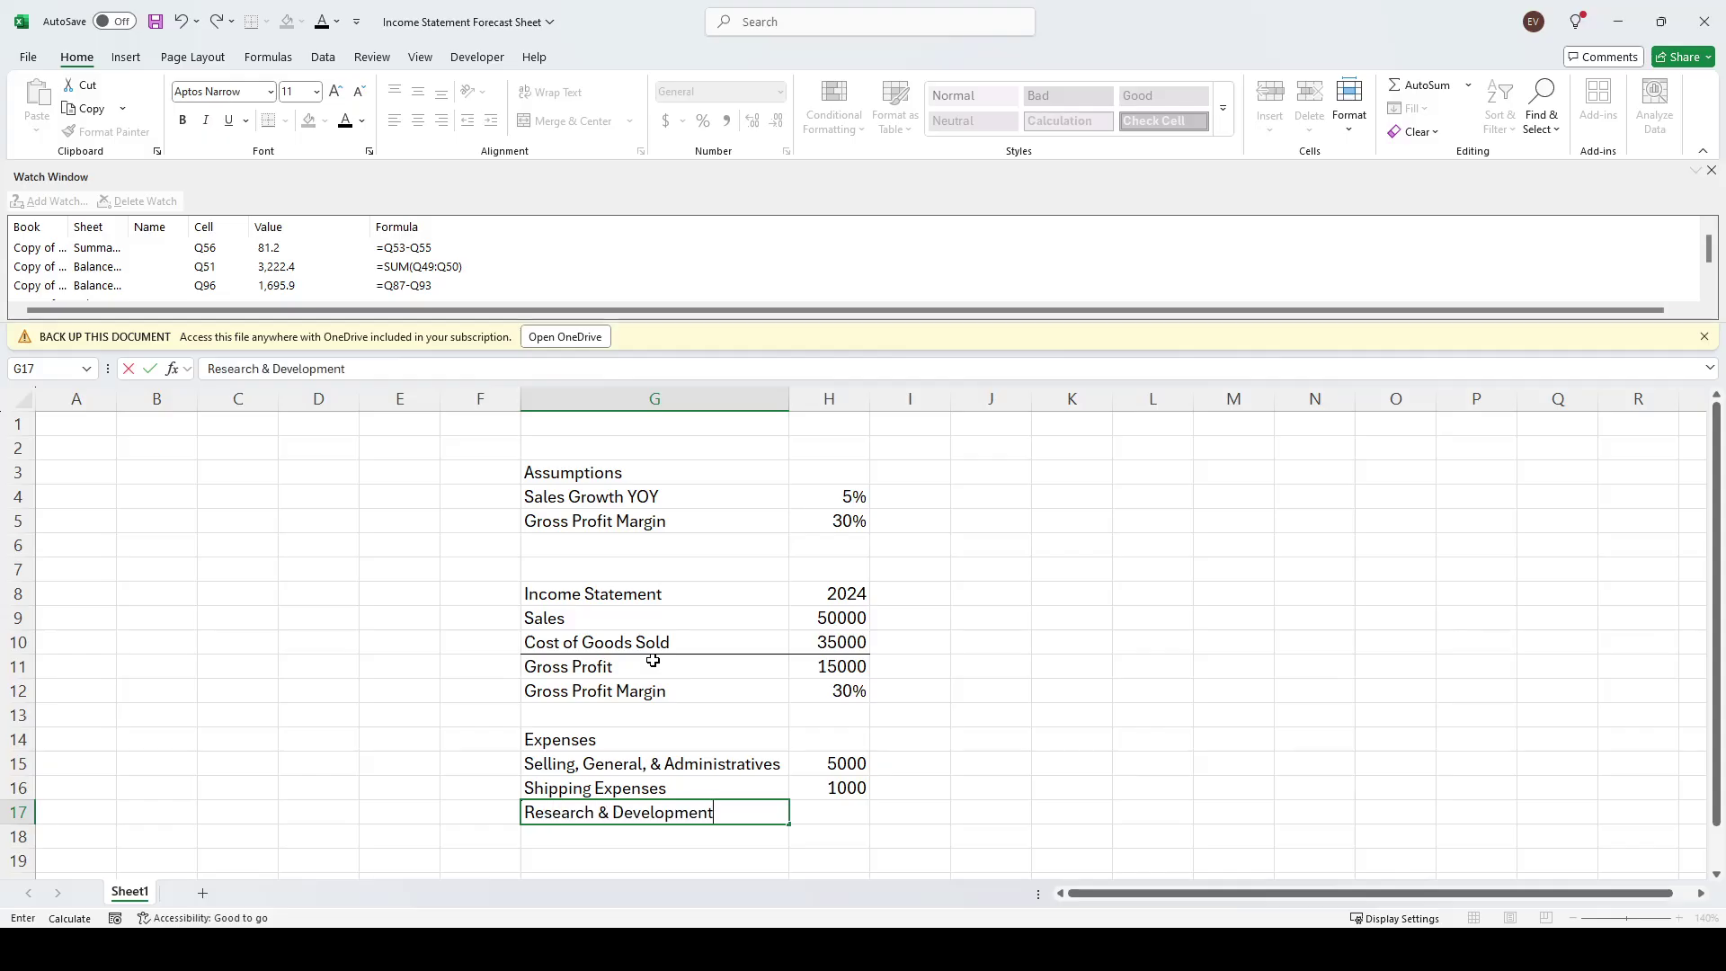
{"action": "key", "text": "BackSpace"}
{"action": "key", "text": "BackSpace"}
{"action": "key", "text": "BackSpace"}
{"action": "key", "text": "BackSpace"}
{"action": "key", "text": "BackSpace"}
{"action": "type", "text": "pment"}
{"action": "key", "text": "Tab"}
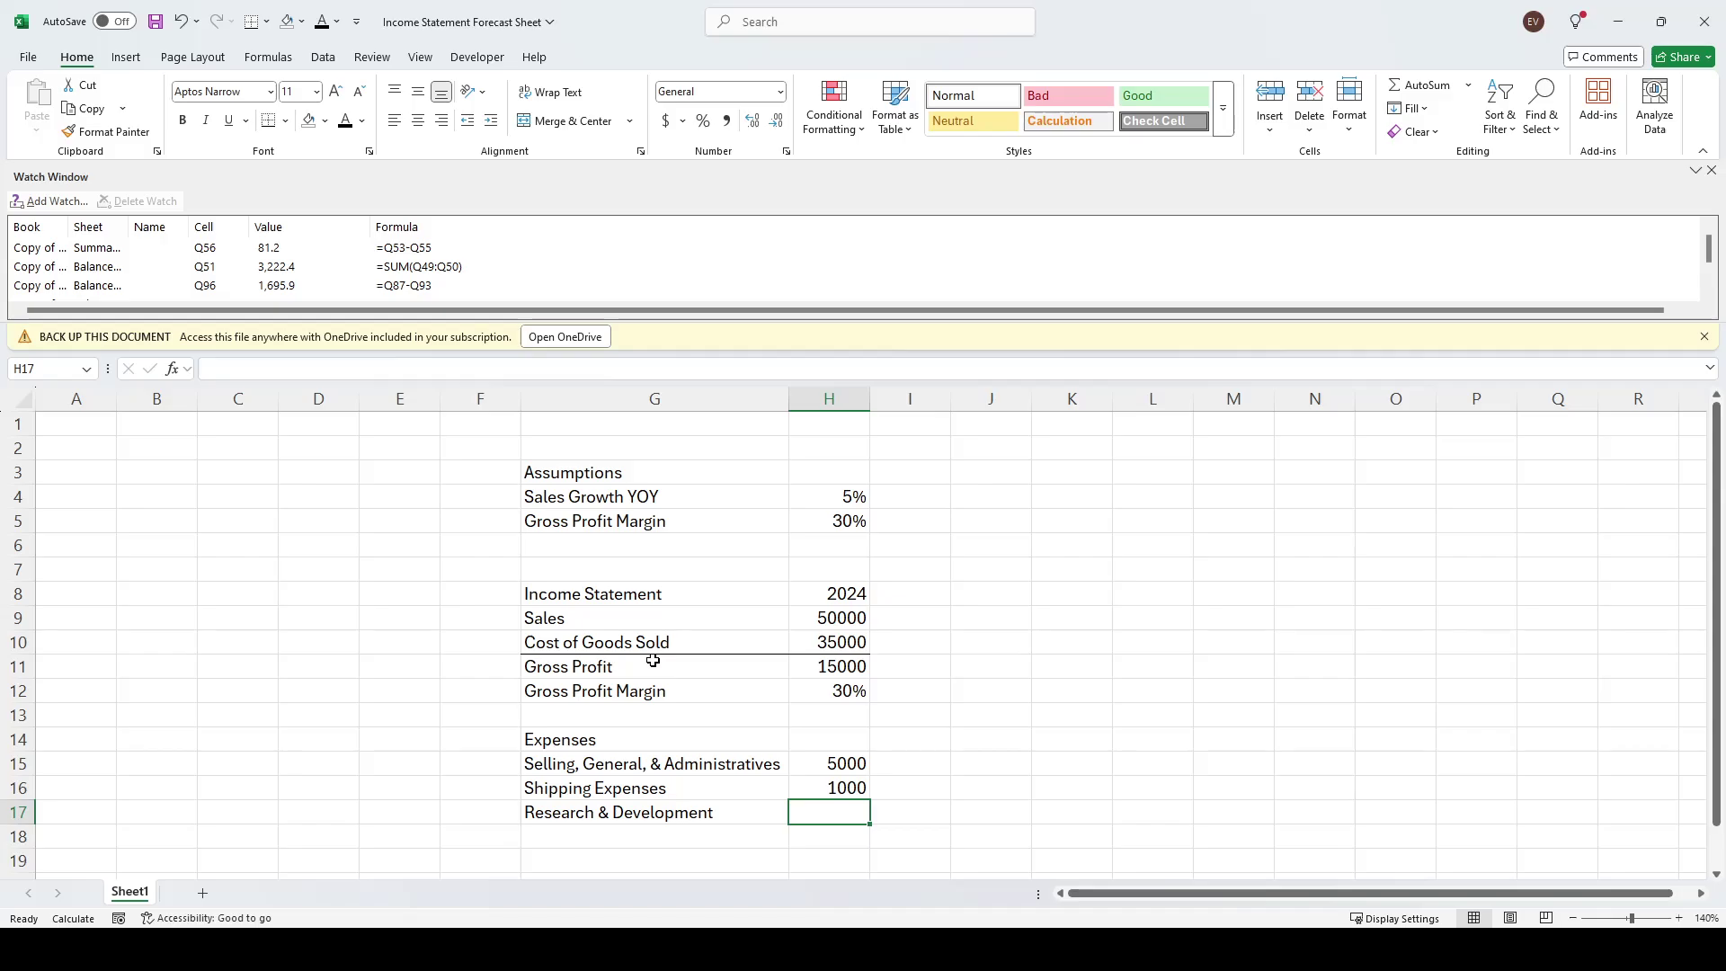
{"action": "type", "text": "500"}
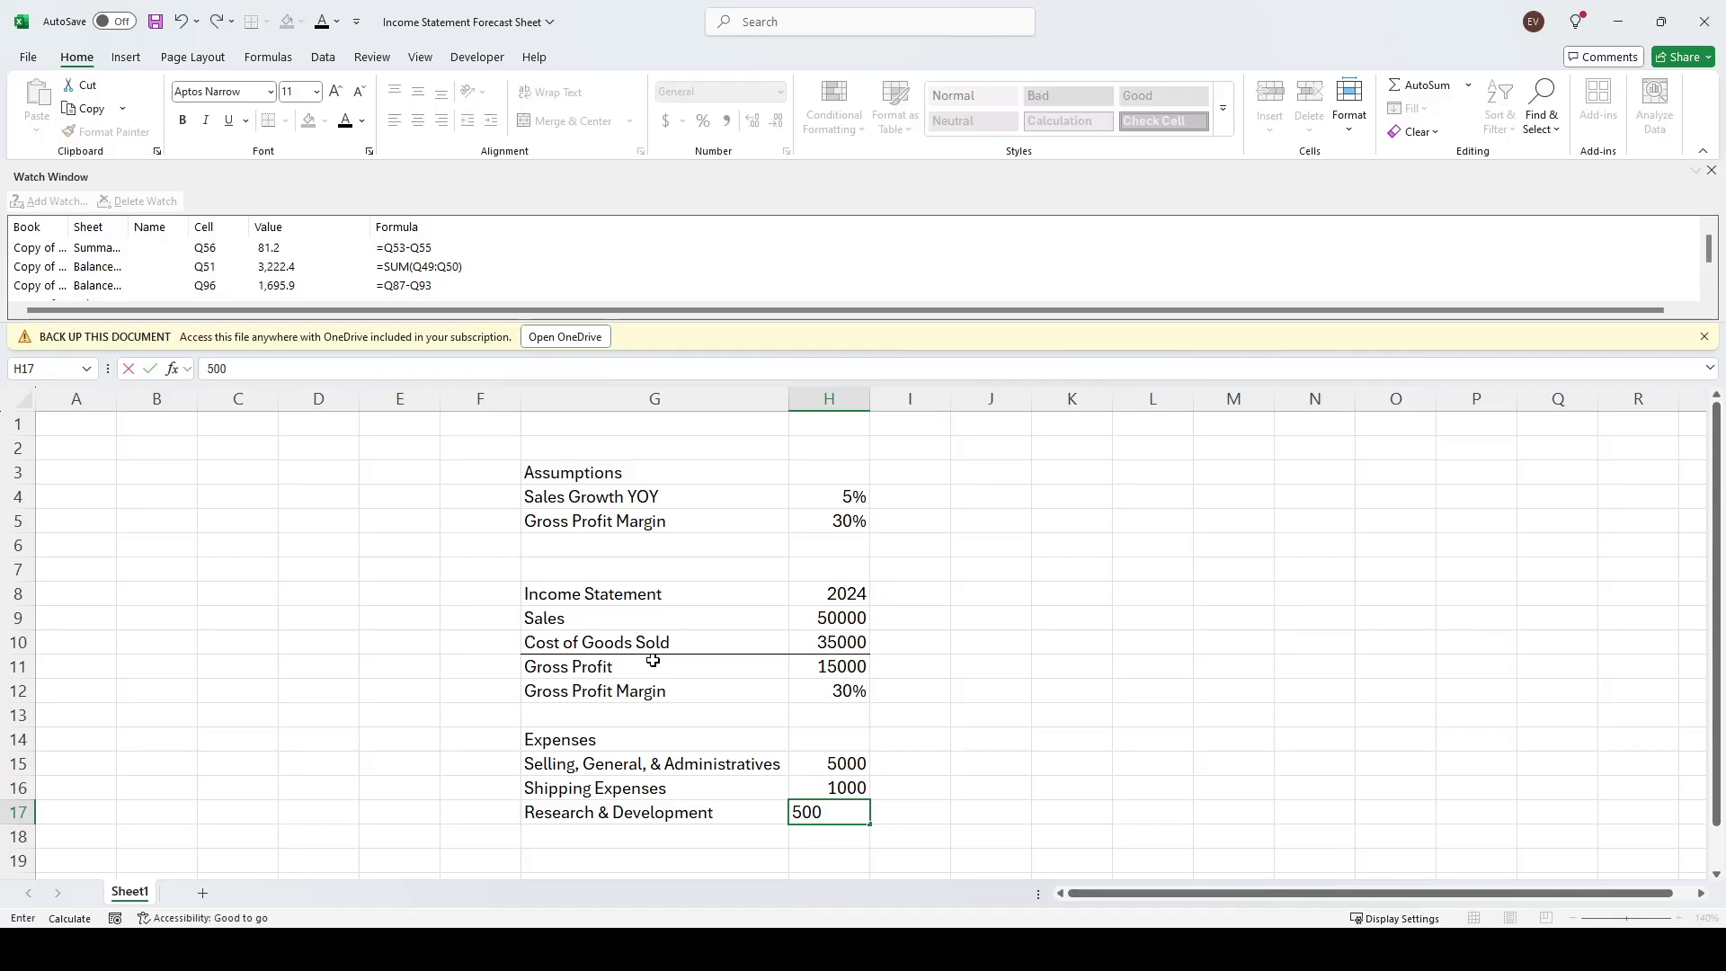
{"action": "key", "text": "Return"}
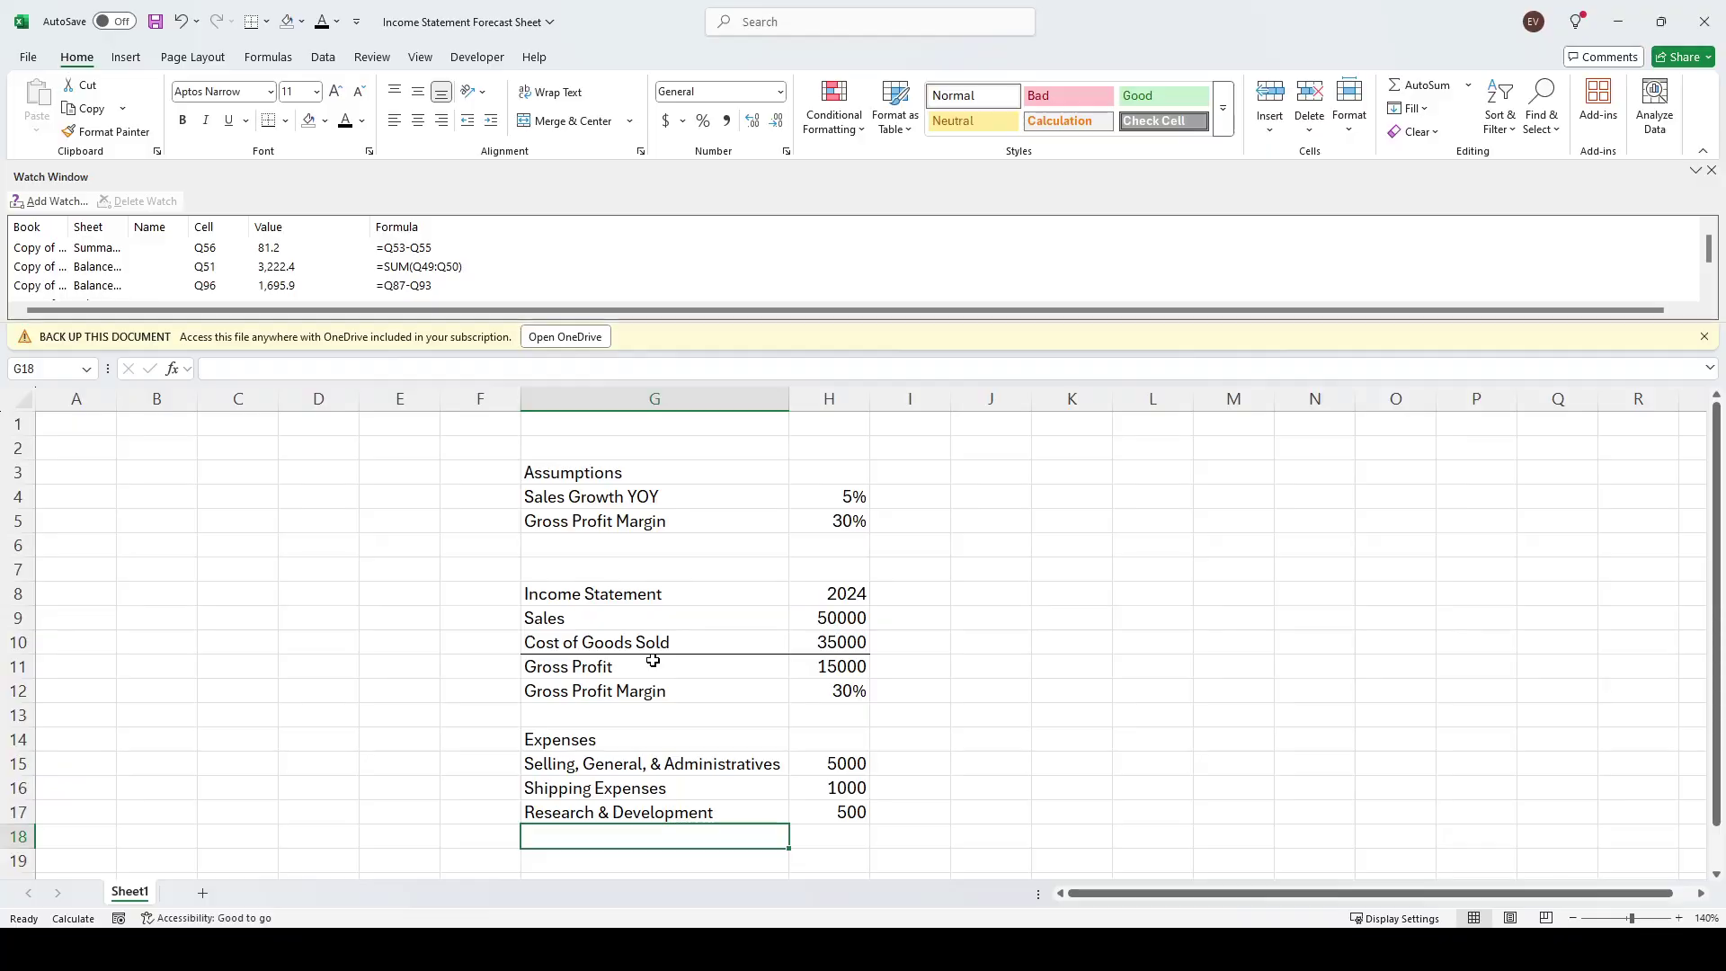
Add the expense line "Marketing Expenses" in G18 with an amount of 200 in H18
{"action": "type", "text": "Marke"}
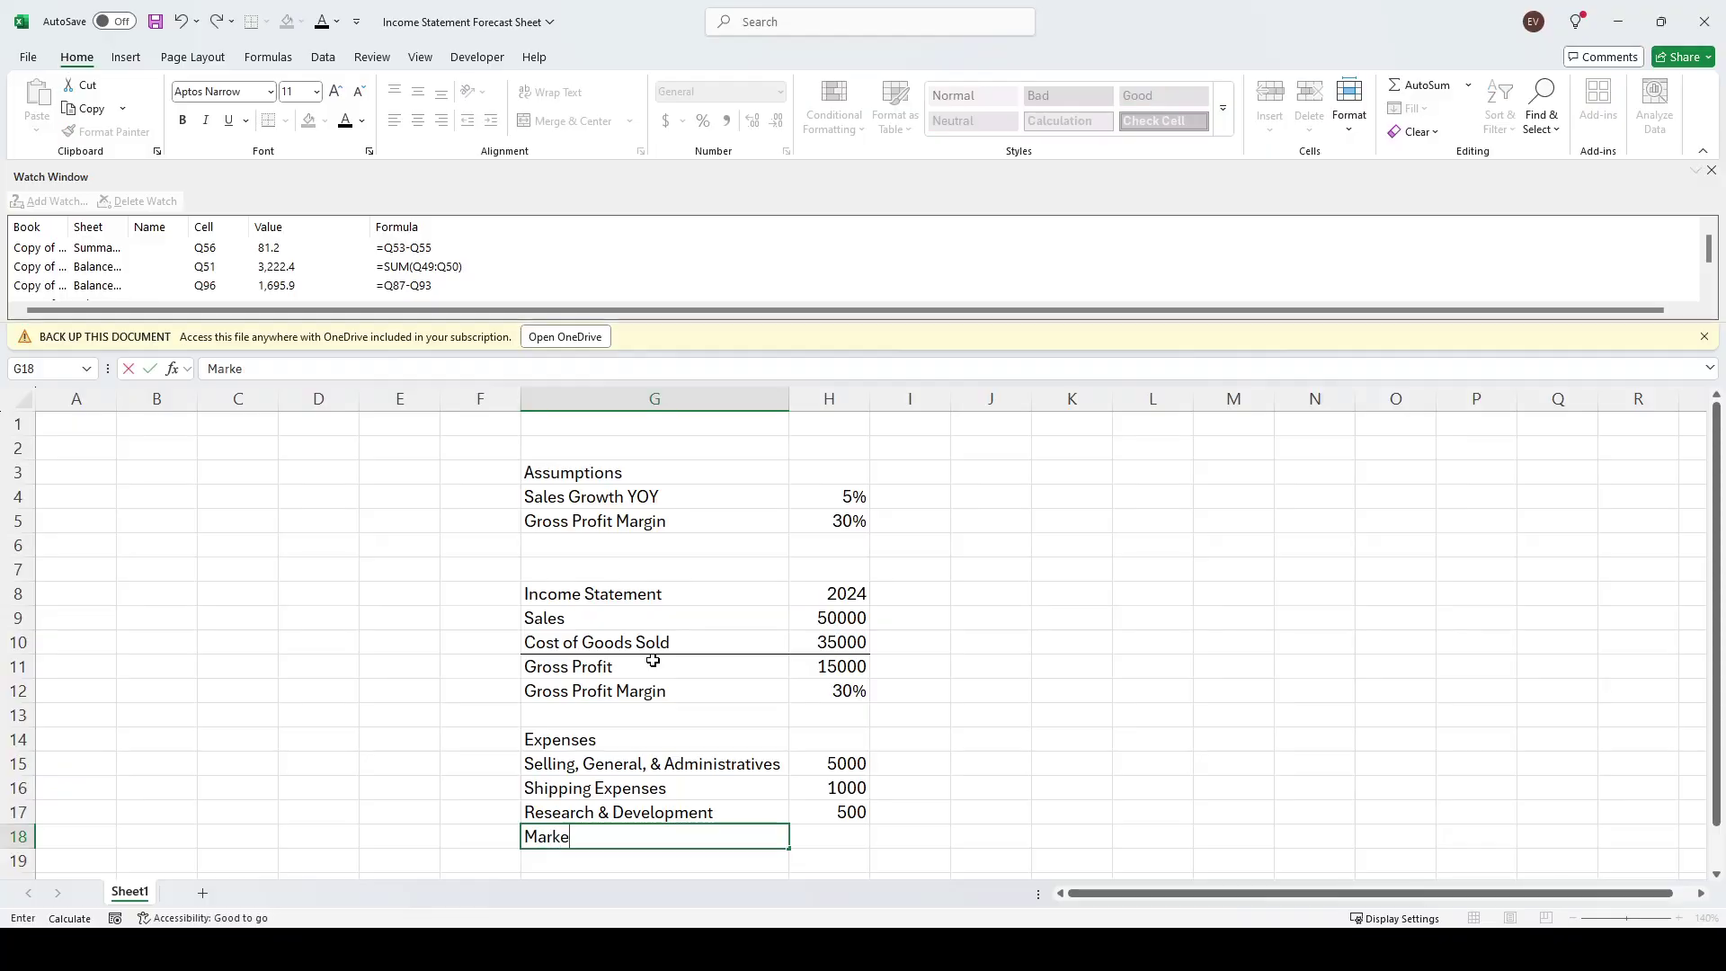
{"action": "type", "text": "ting Expenses"}
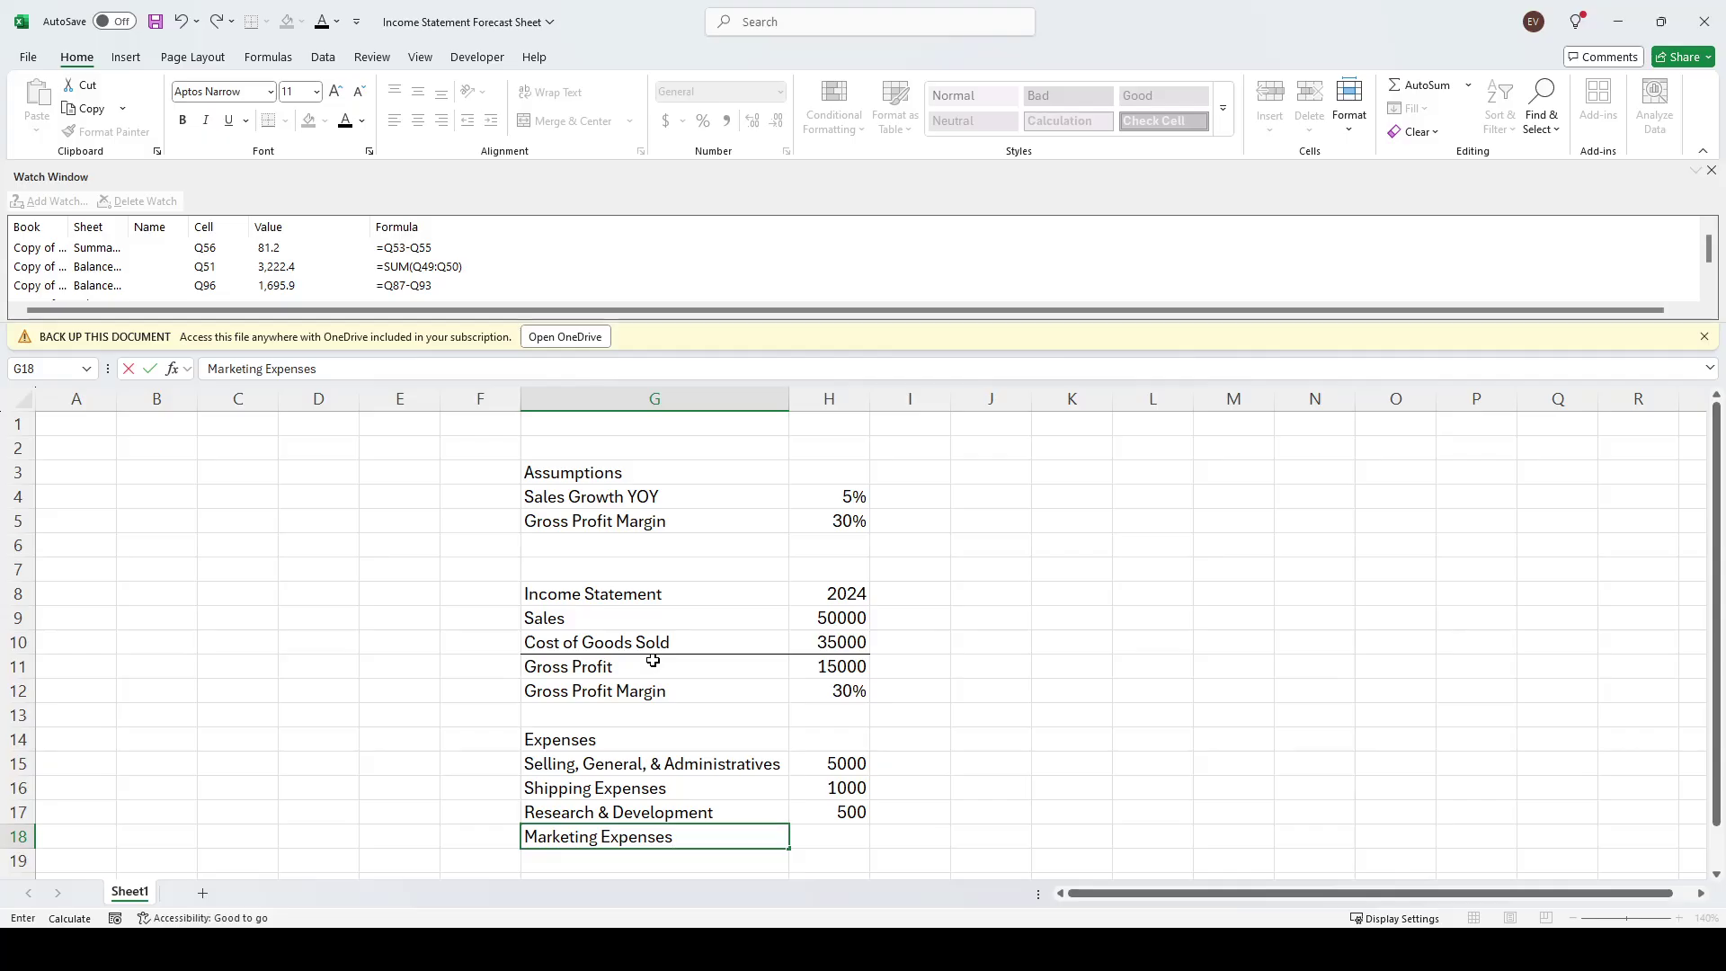
{"action": "key", "text": "Return"}
{"action": "key", "text": "Up"}
{"action": "key", "text": "Right"}
{"action": "type", "text": "20"}
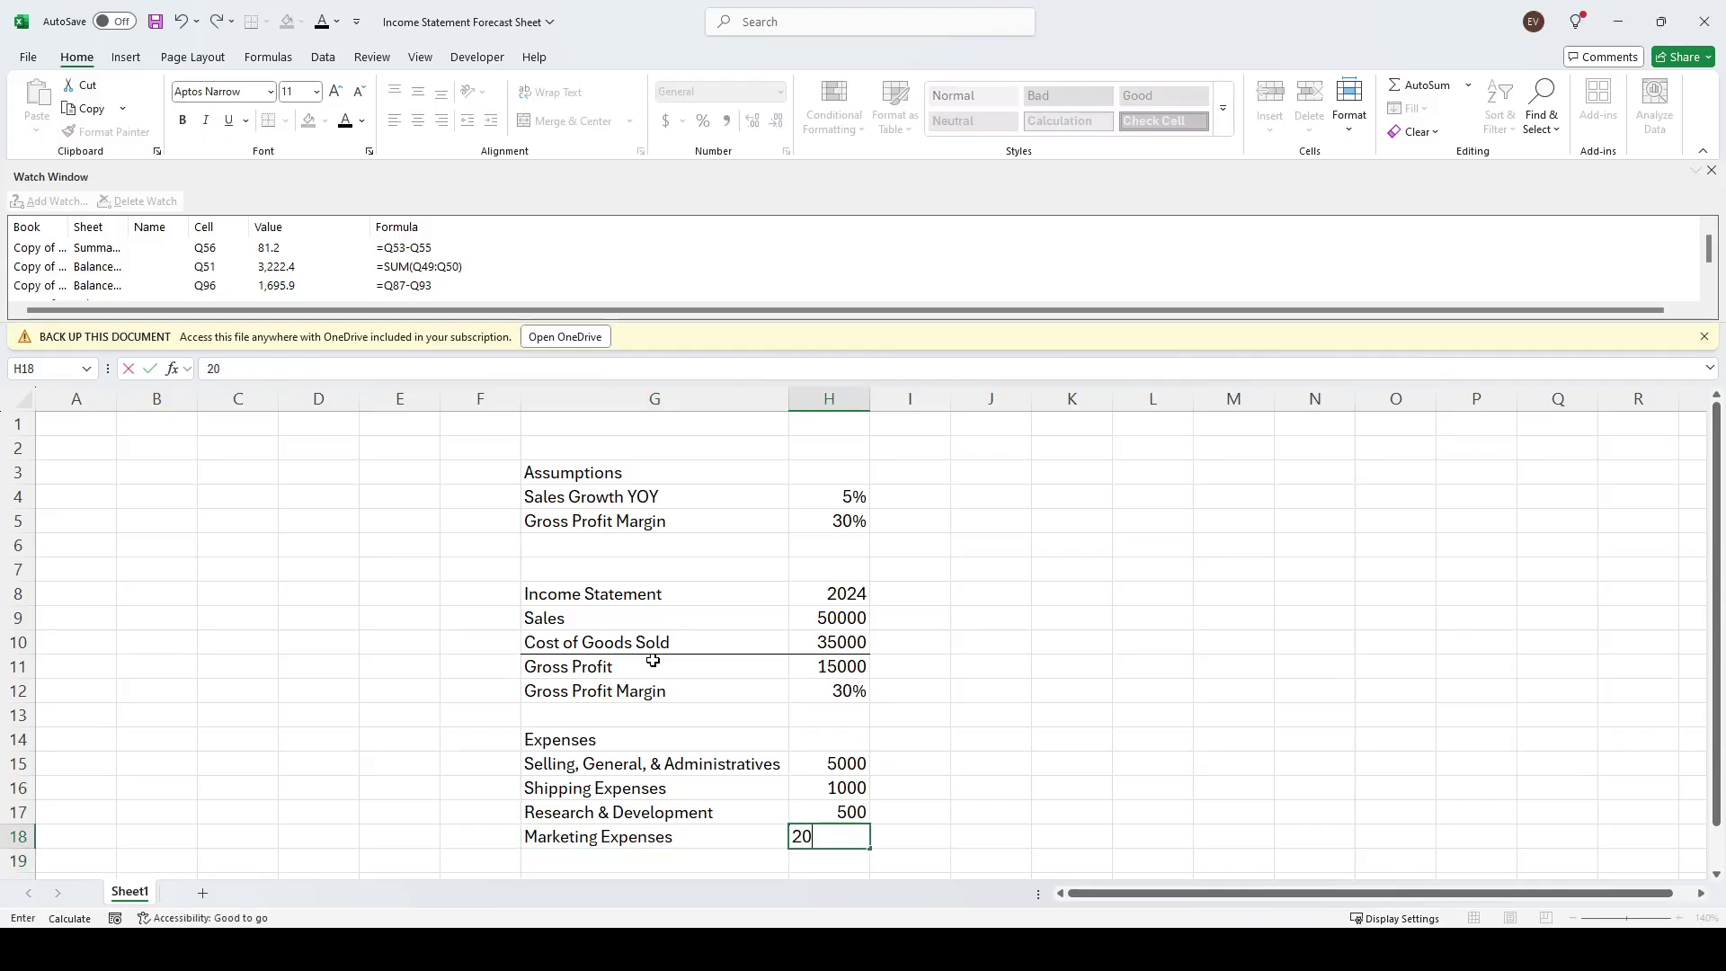
{"action": "type", "text": "0"}
{"action": "key", "text": "Return"}
Add a "Total Expenses" line in G19 and sum the four expense amounts in H19 with =SUM(H15:H18)
{"action": "key", "text": "Left"}
{"action": "type", "text": "Tot"}
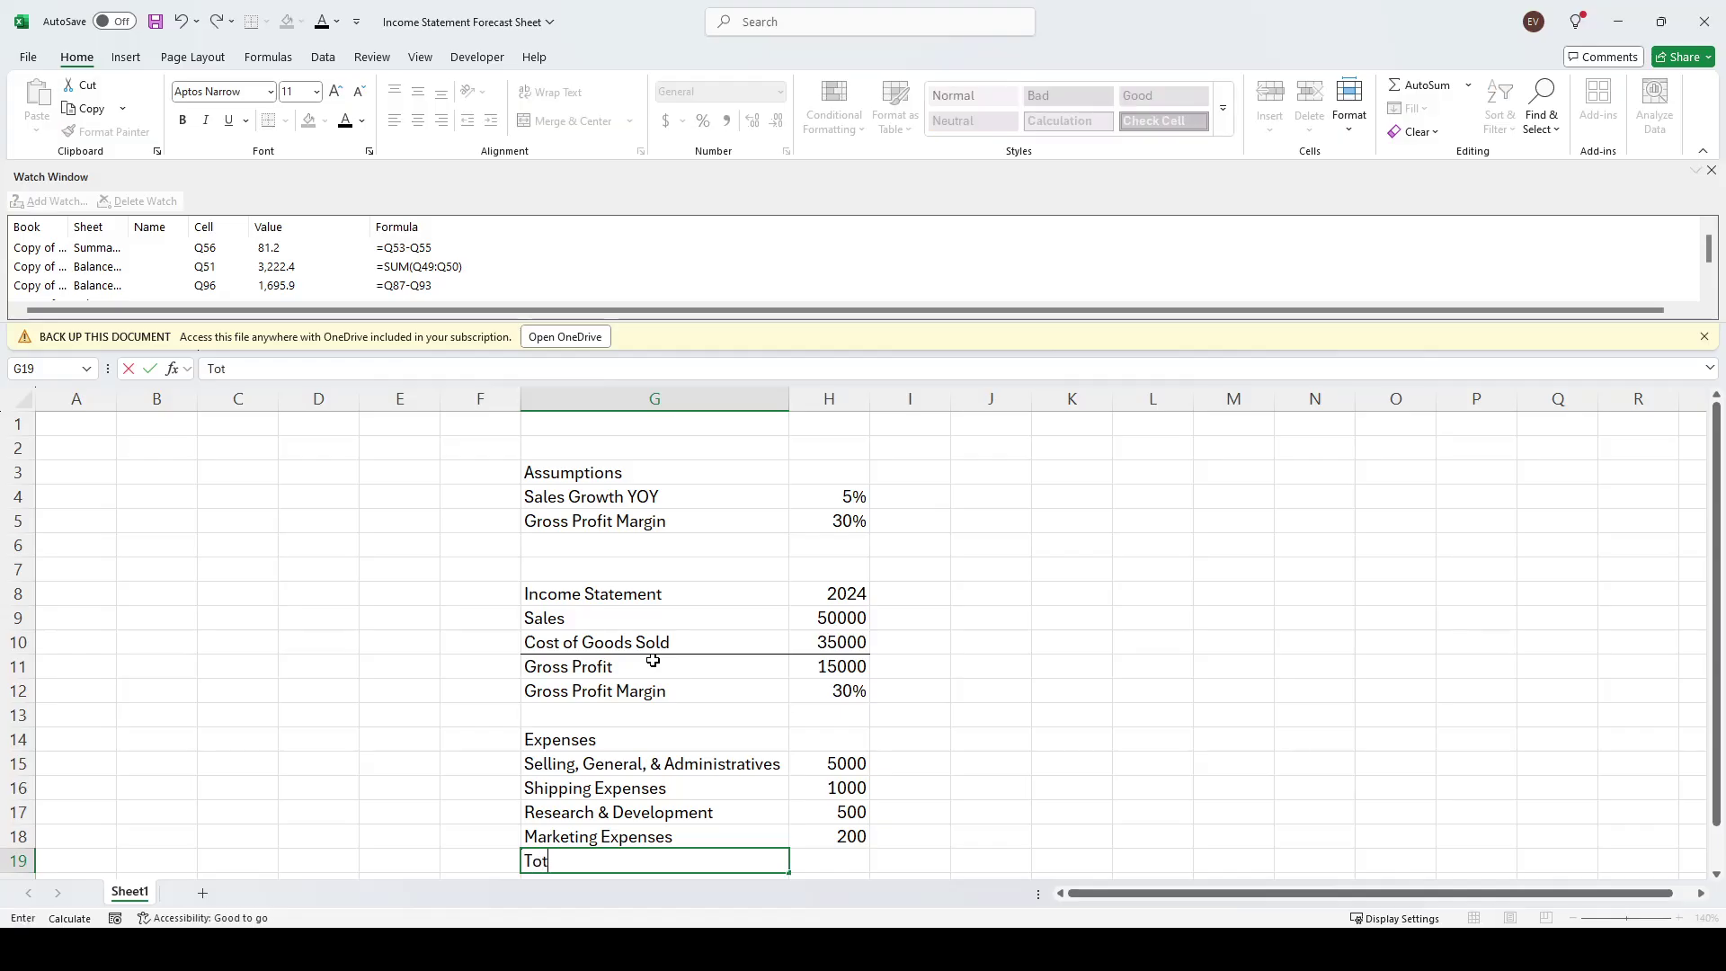
{"action": "type", "text": "al Expenses"}
{"action": "key", "text": "Return"}
{"action": "key", "text": "Up"}
{"action": "key", "text": "Right"}
{"action": "key", "text": "alt+equal"}
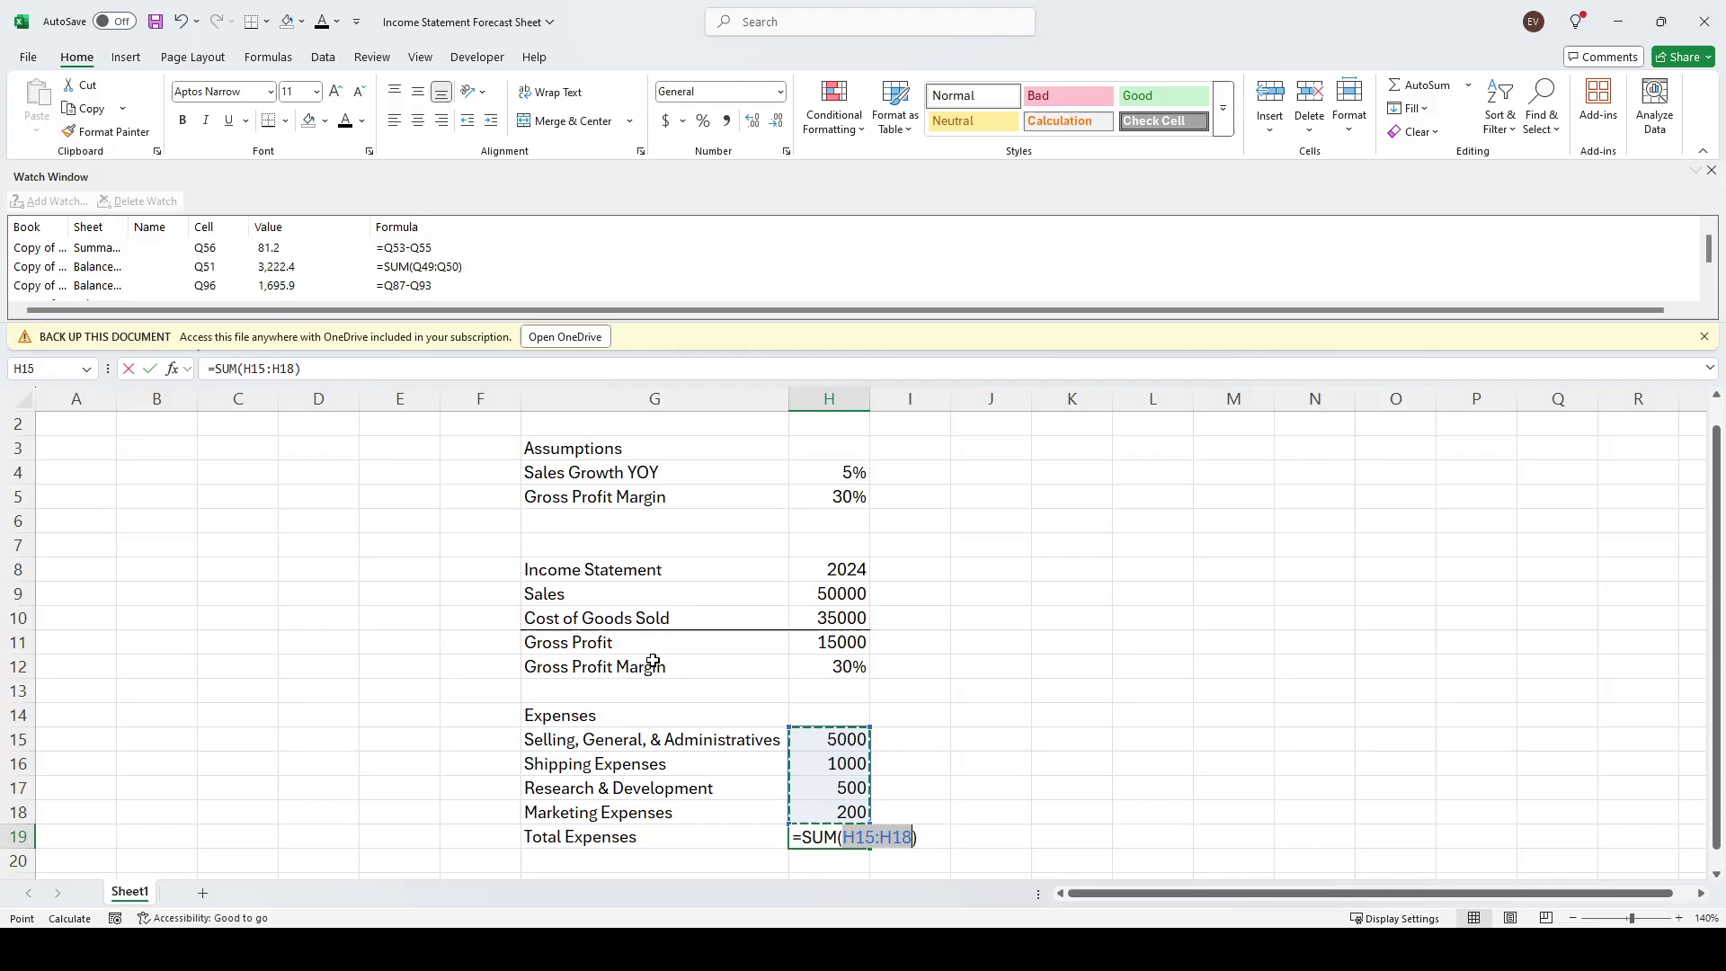
{"action": "key", "text": "Return"}
{"action": "key", "text": "Up"}
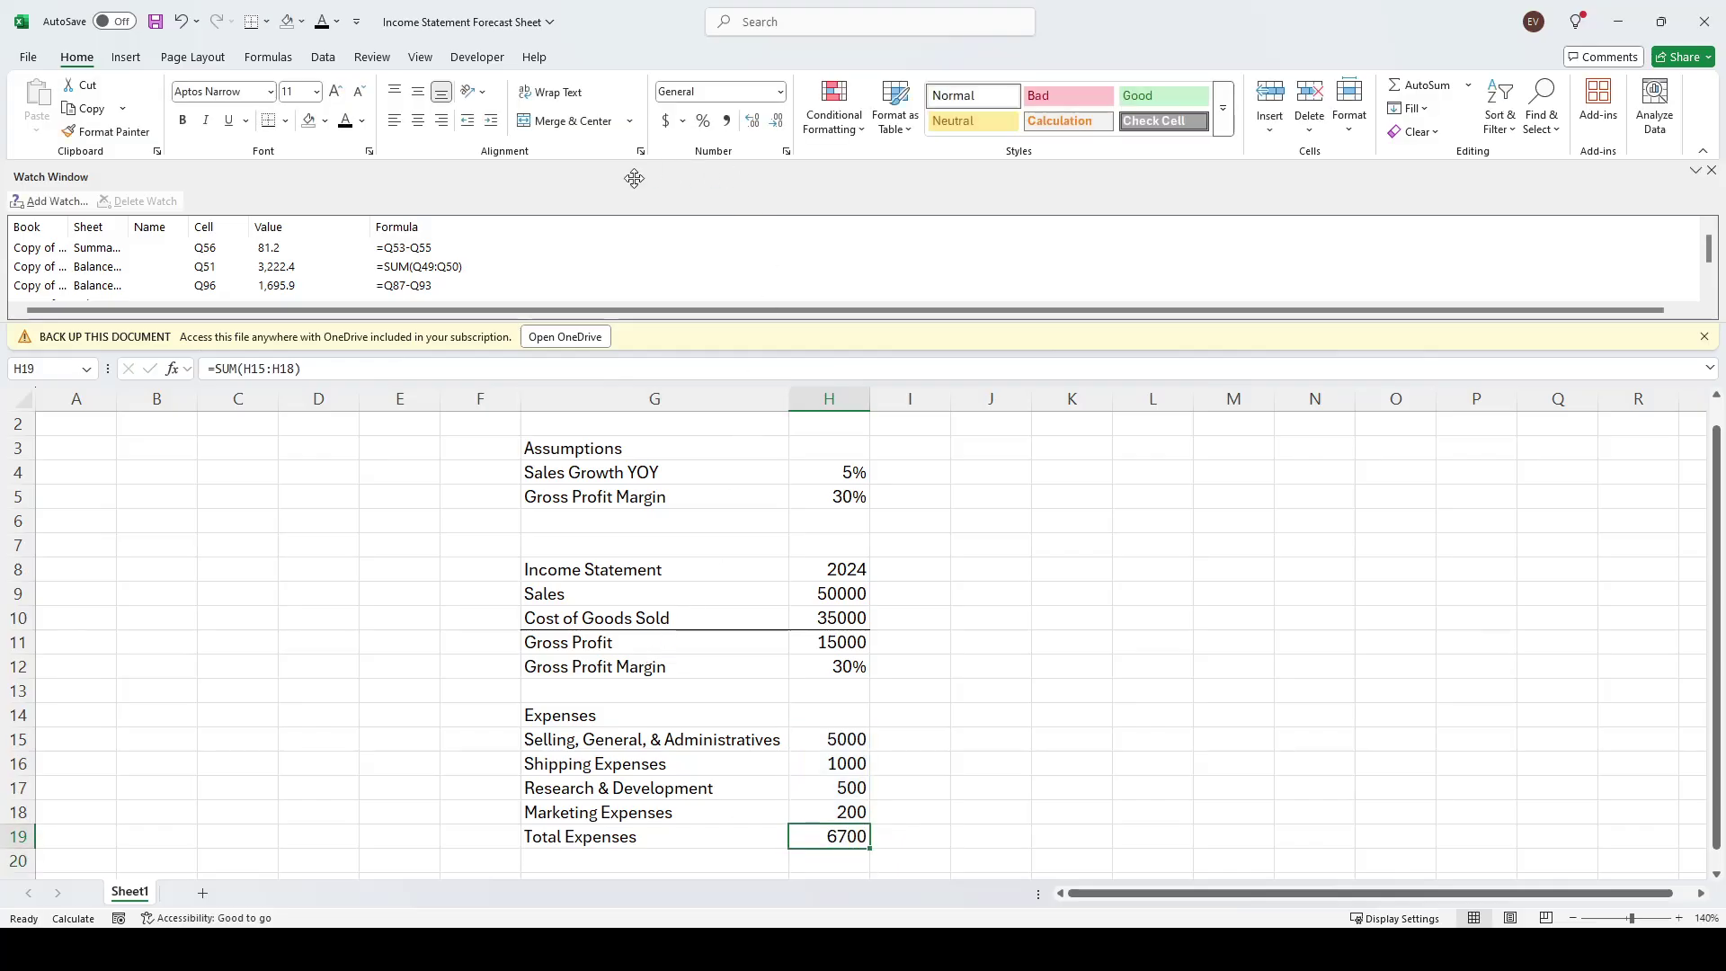
Format the sales, cost of goods sold and gross profit amounts in H9:H11 as currency without decimals
{"action": "left_click_drag", "start_coordinate": [825, 573], "coordinate": [822, 642]}
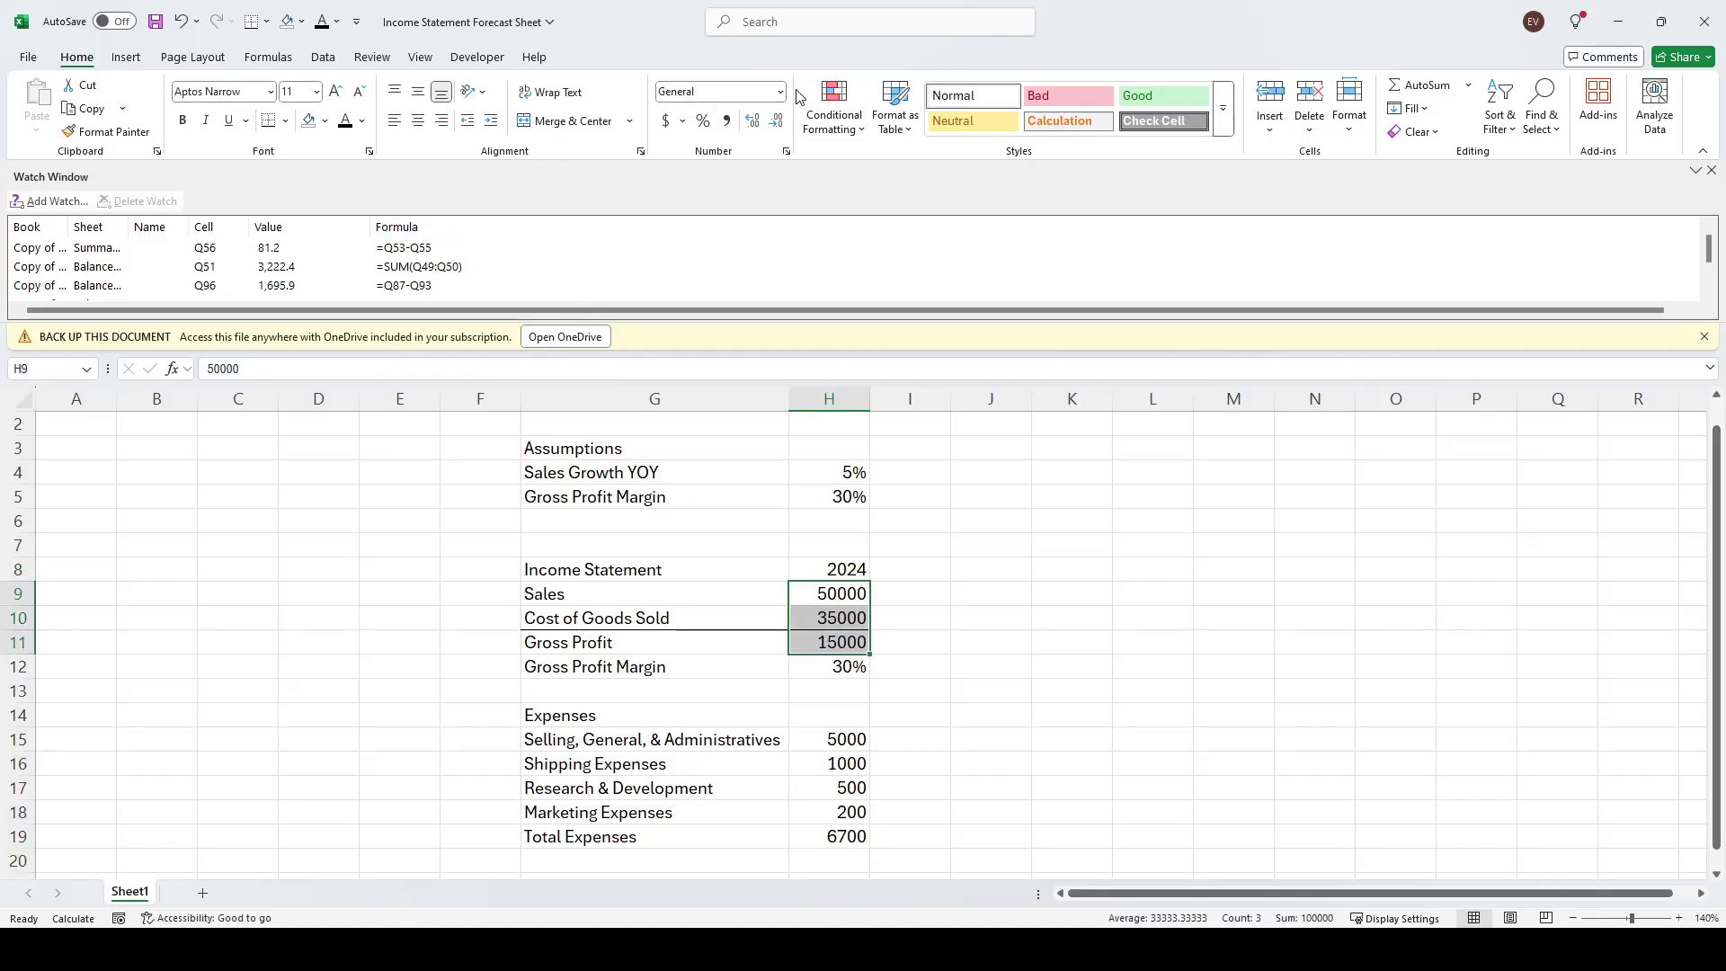
{"action": "key", "text": "ctrl+shift+4"}
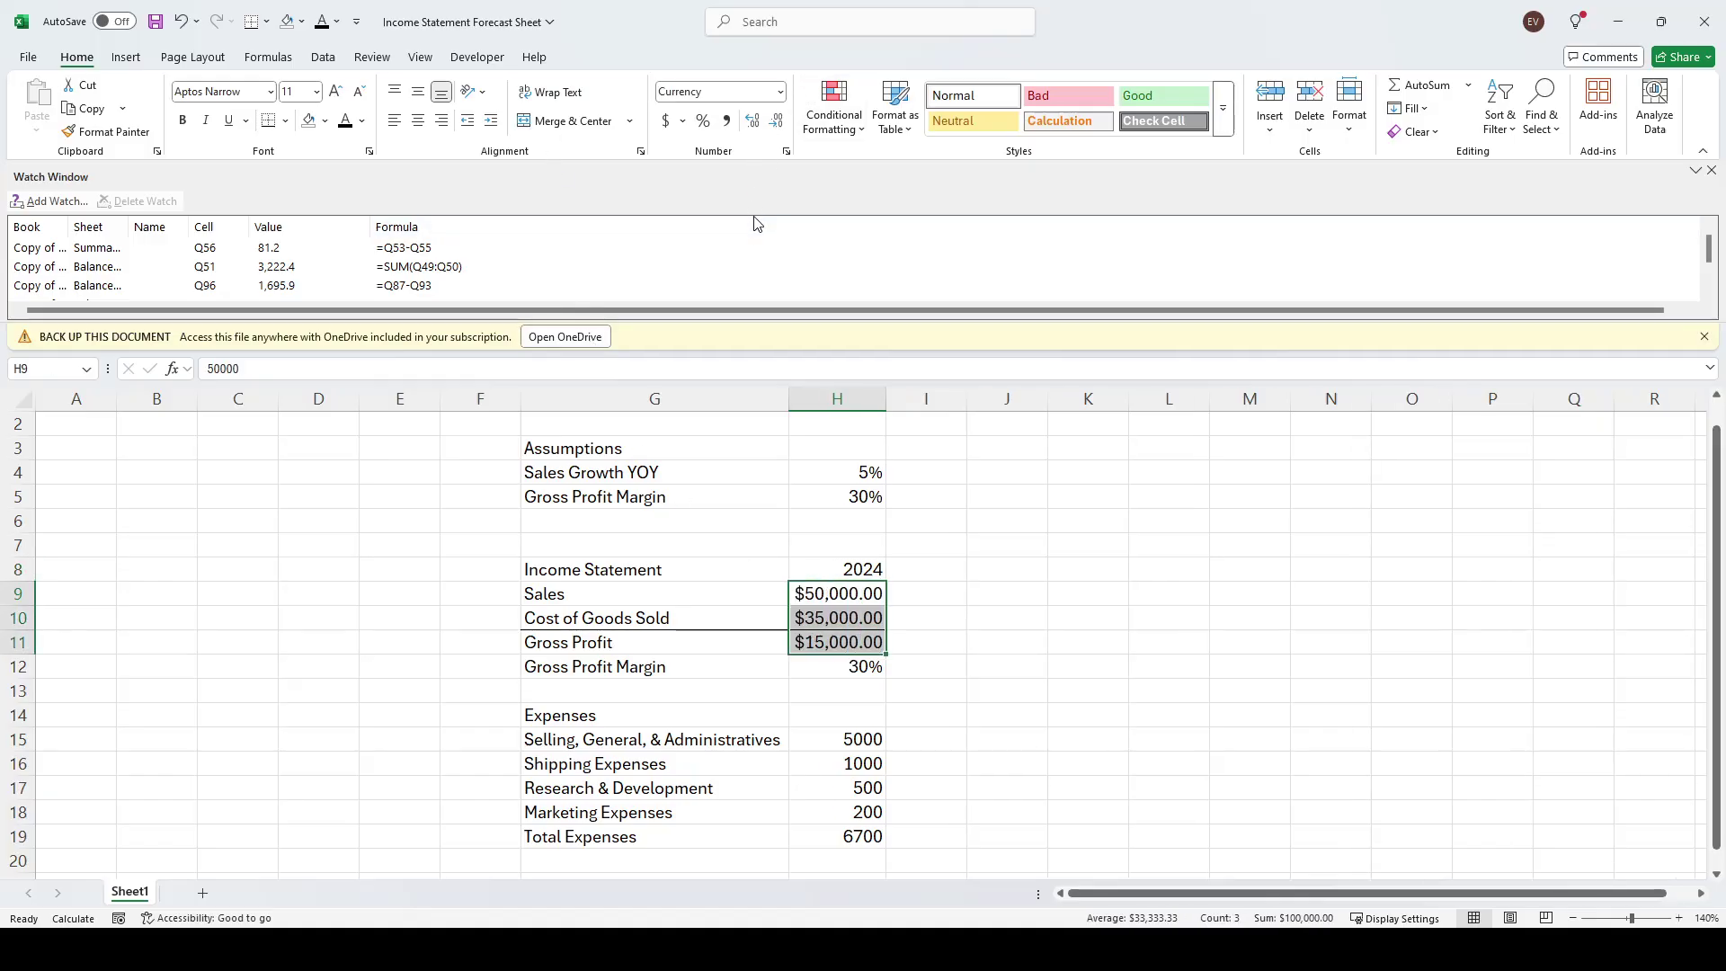
{"action": "left_click", "coordinate": [776, 121]}
{"action": "left_click", "coordinate": [777, 120]}
{"action": "left_click_drag", "start_coordinate": [1249, 763], "coordinate": [1169, 763]}
Format the expense amounts and their total in H15:H19 as dollar currency with no decimal places
{"action": "left_click_drag", "start_coordinate": [808, 737], "coordinate": [841, 837]}
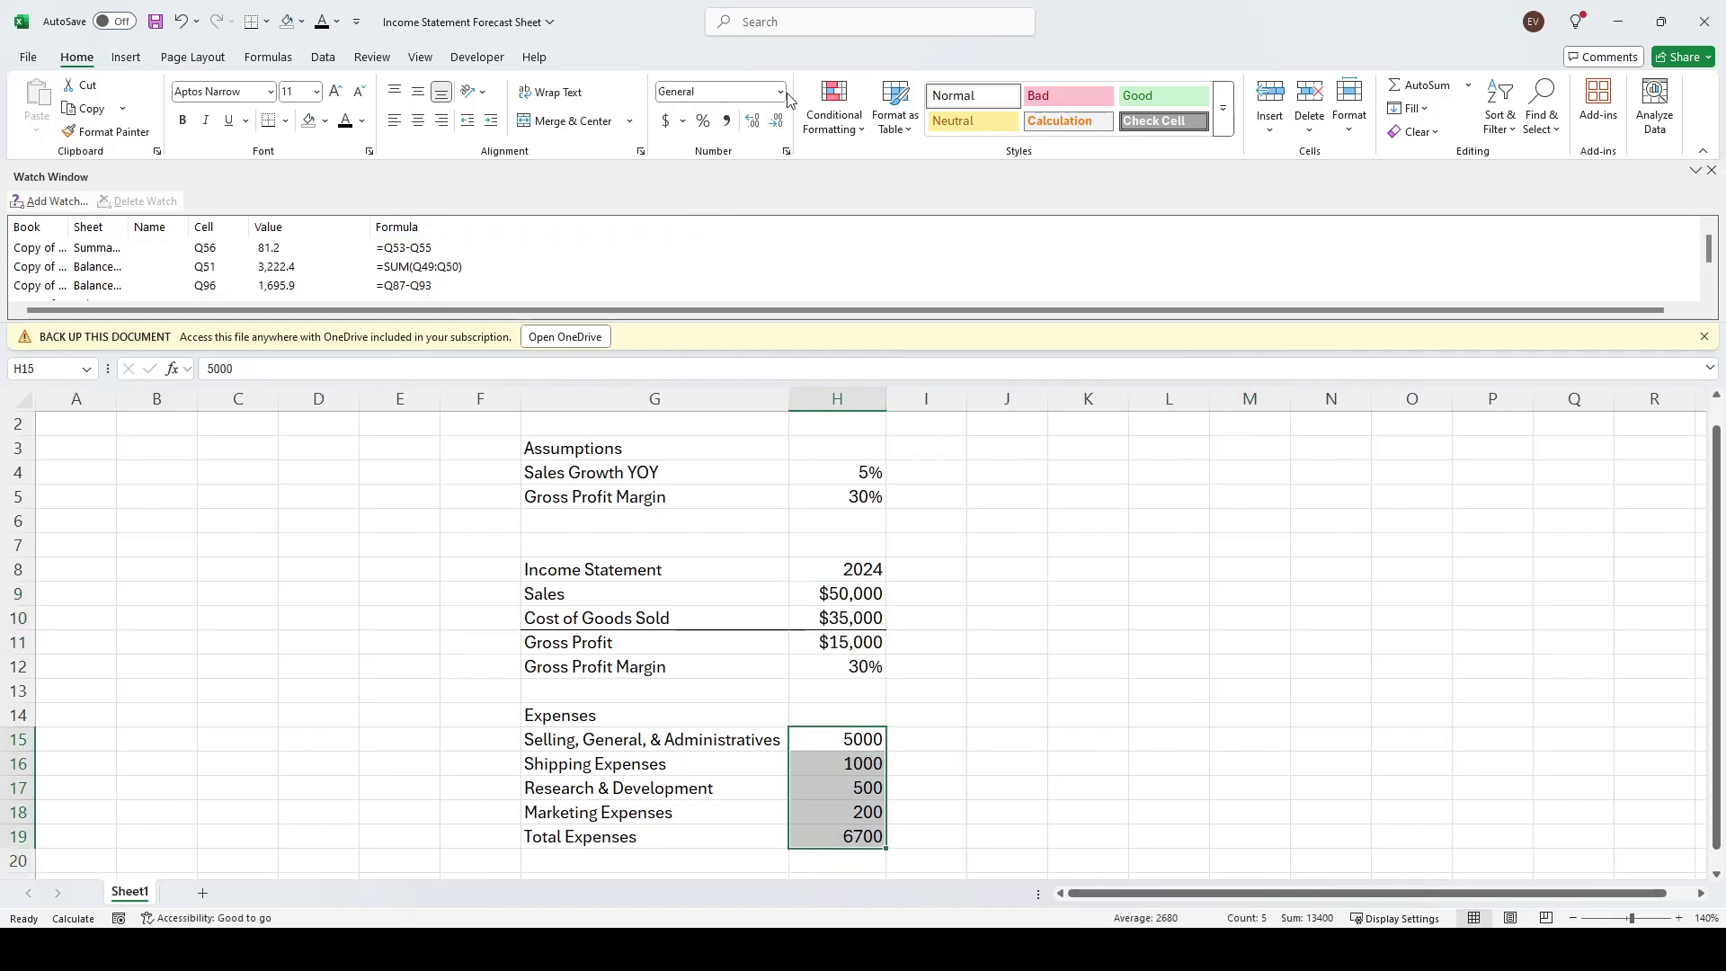
{"action": "key", "text": "ctrl+shift+4"}
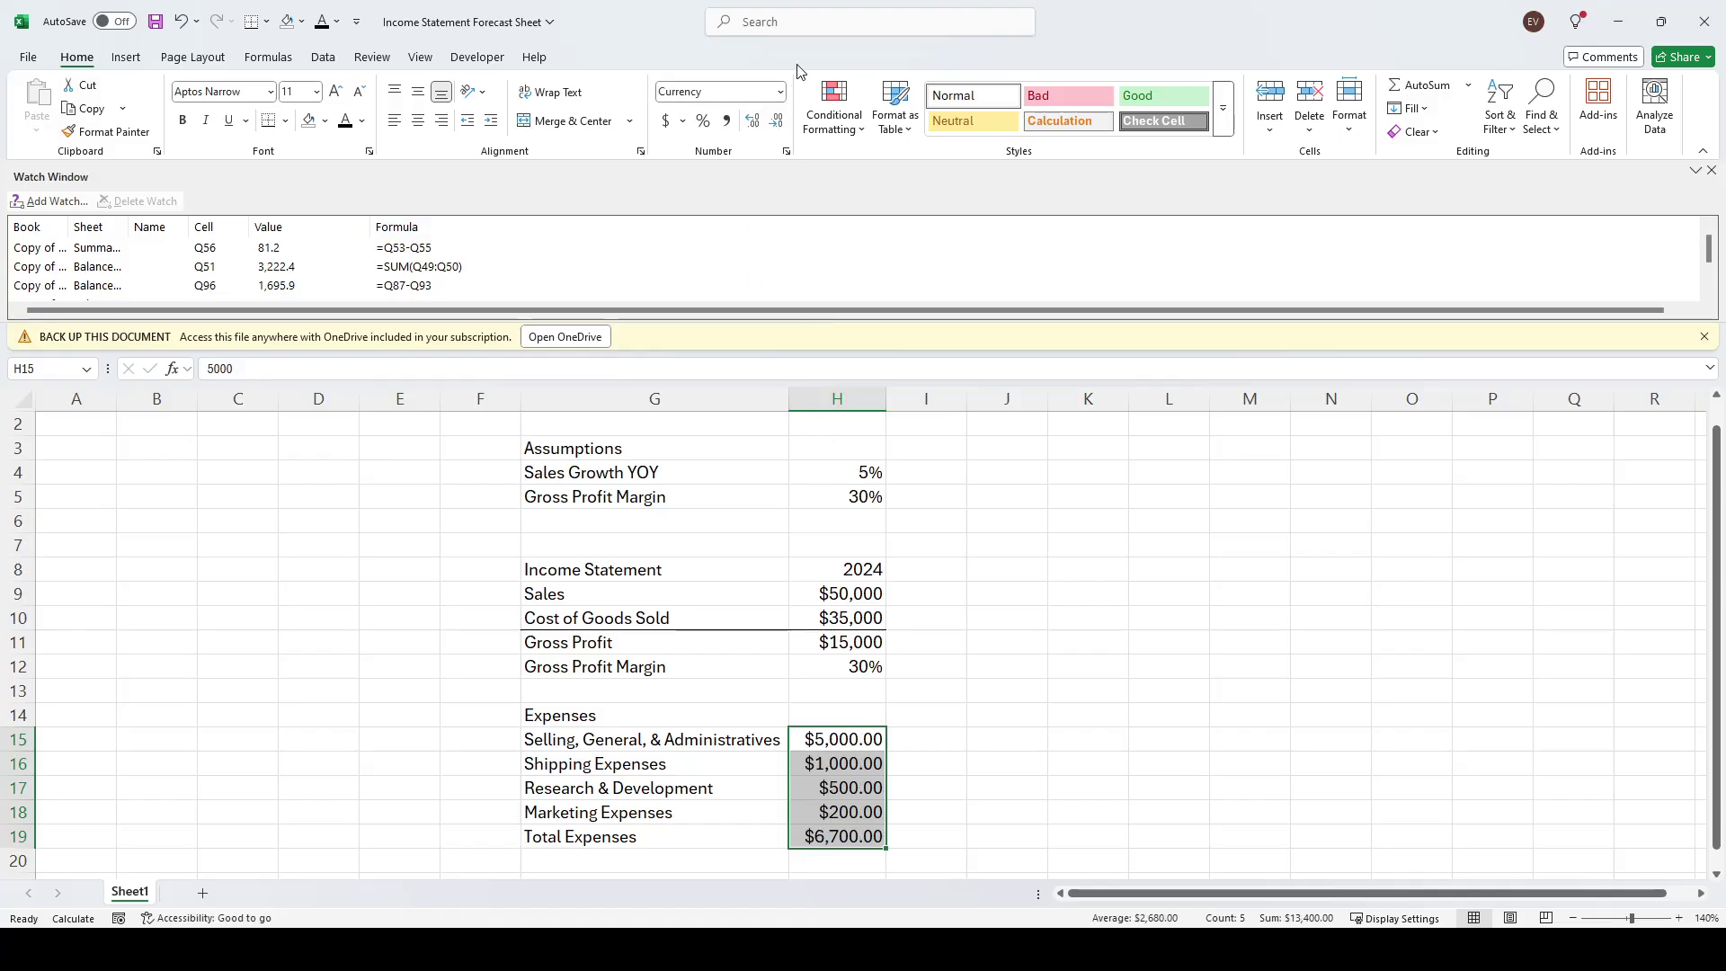
{"action": "left_click", "coordinate": [776, 121]}
{"action": "left_click", "coordinate": [776, 120]}
{"action": "left_click", "coordinate": [1214, 618]}
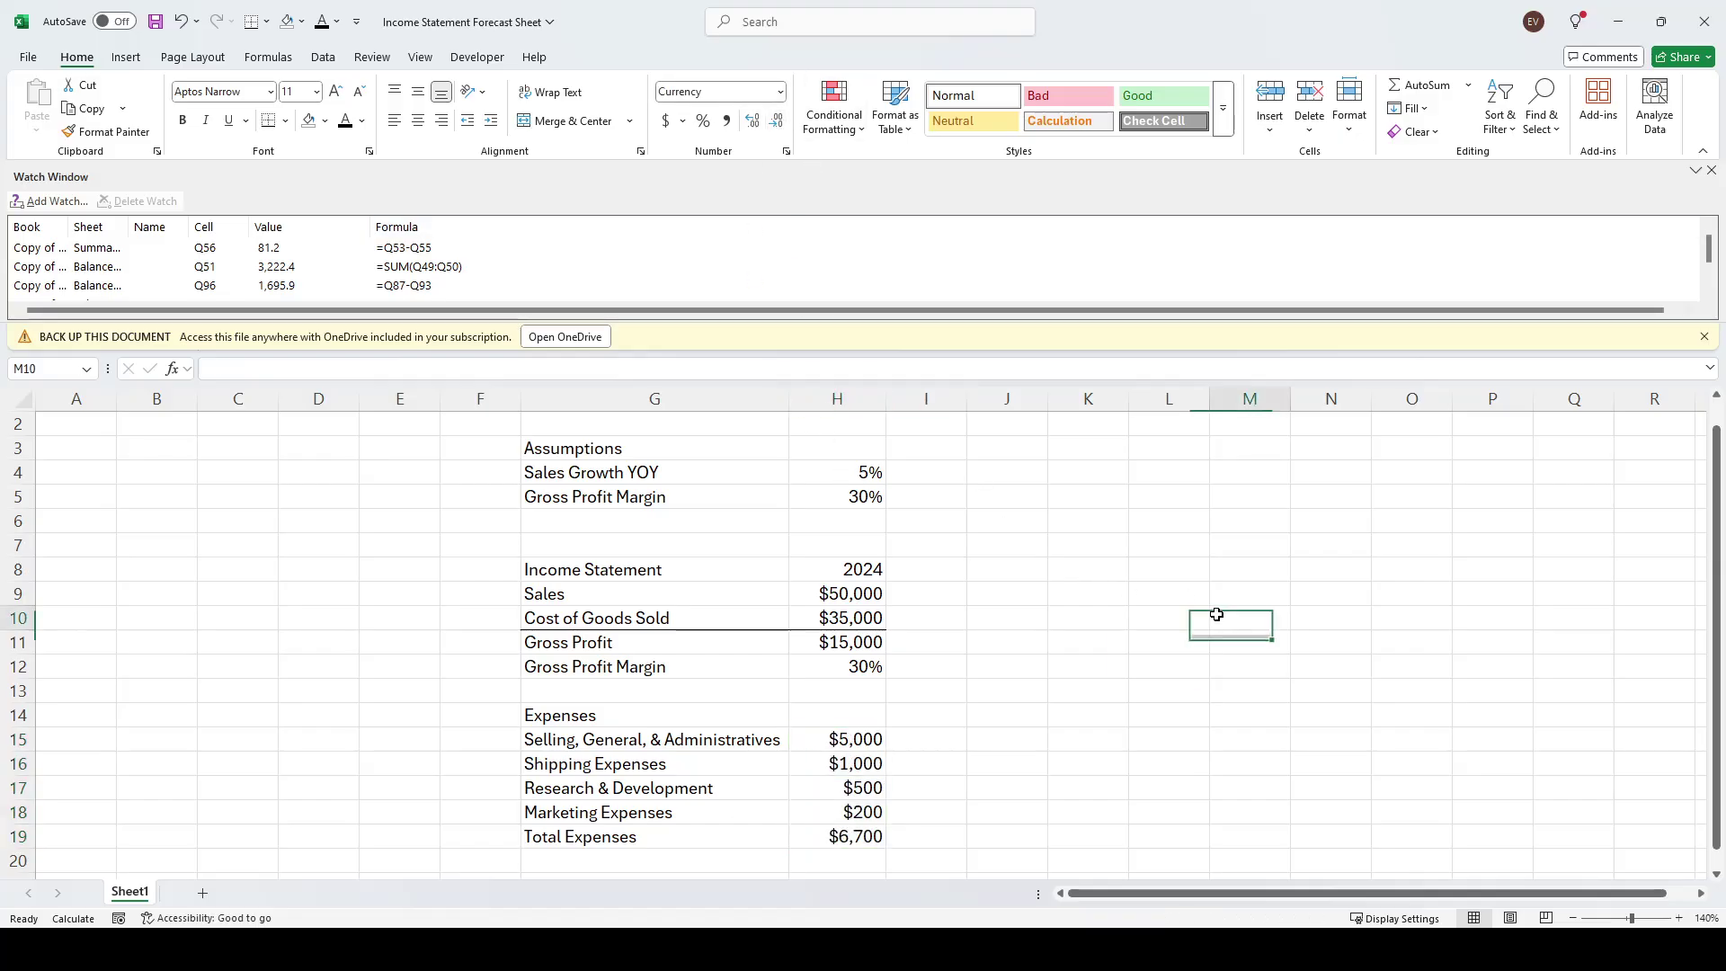
Label G21 "Operating Income", leaving a blank row below Total Expenses
{"action": "scroll", "coordinate": [1055, 635], "scroll_direction": "down", "scroll_amount": 2}
{"action": "left_click", "coordinate": [643, 739]}
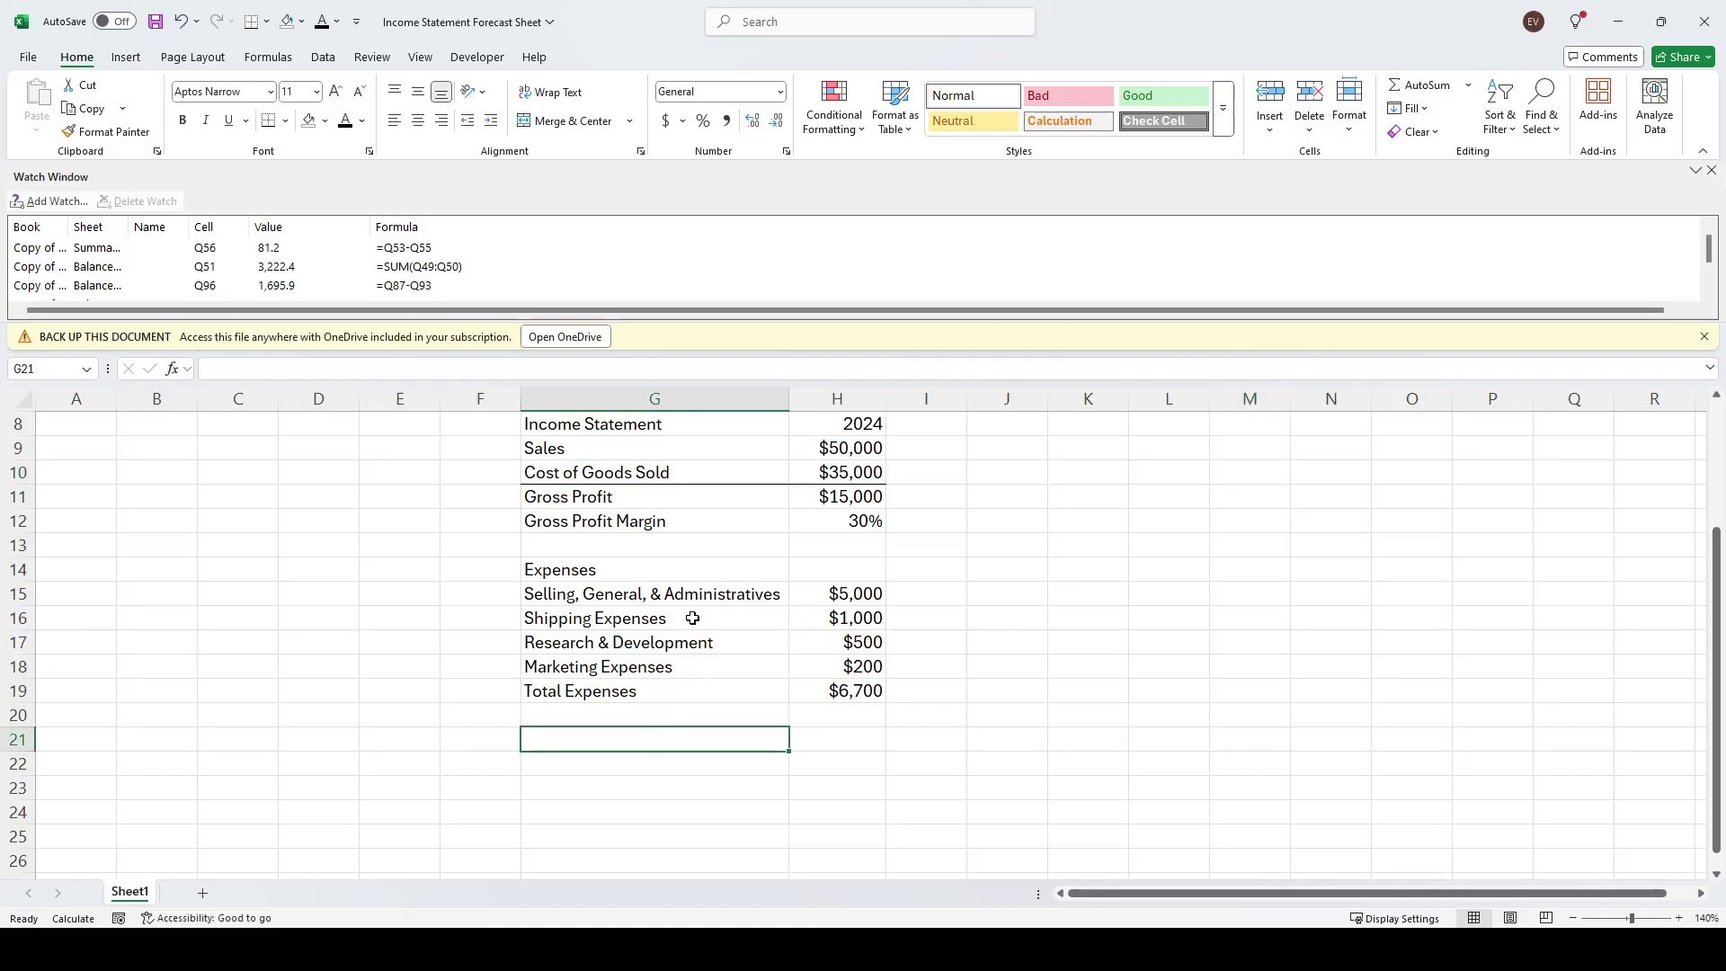
{"action": "type", "text": "OP"}
{"action": "key", "text": "BackSpace"}
{"action": "key", "text": "BackSpace"}
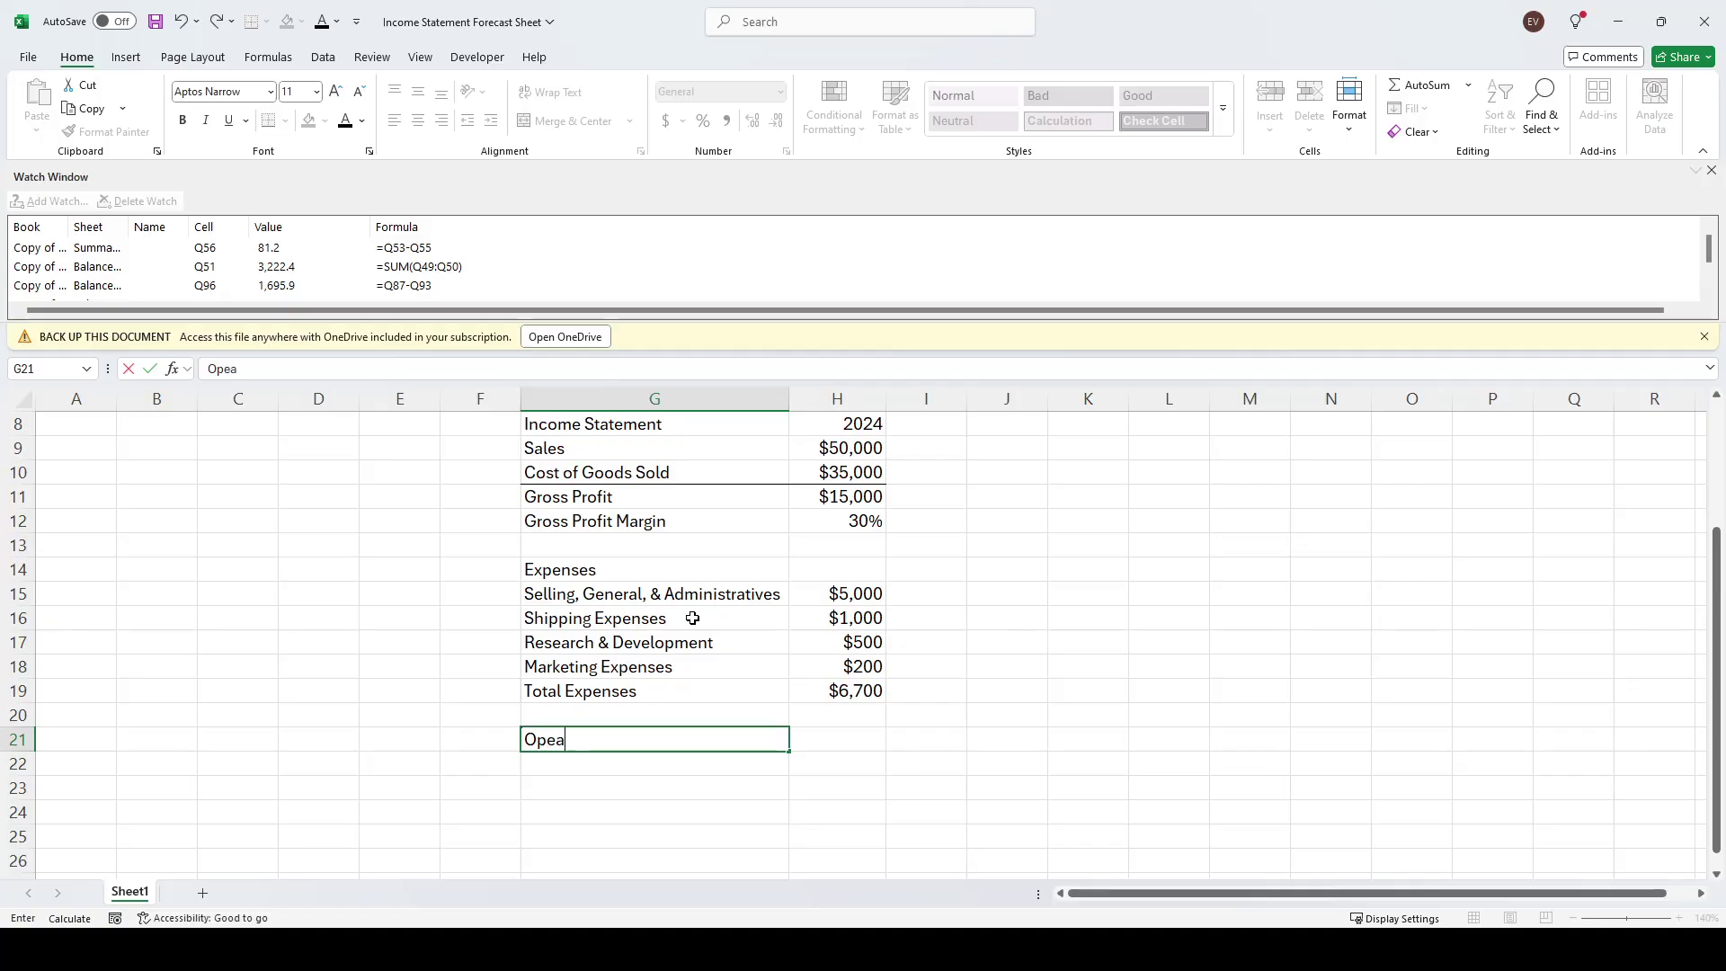
{"action": "key", "text": "BackSpace"}
{"action": "key", "text": "BackSpace"}
{"action": "type", "text": "rating Income"}
{"action": "key", "text": "Tab"}
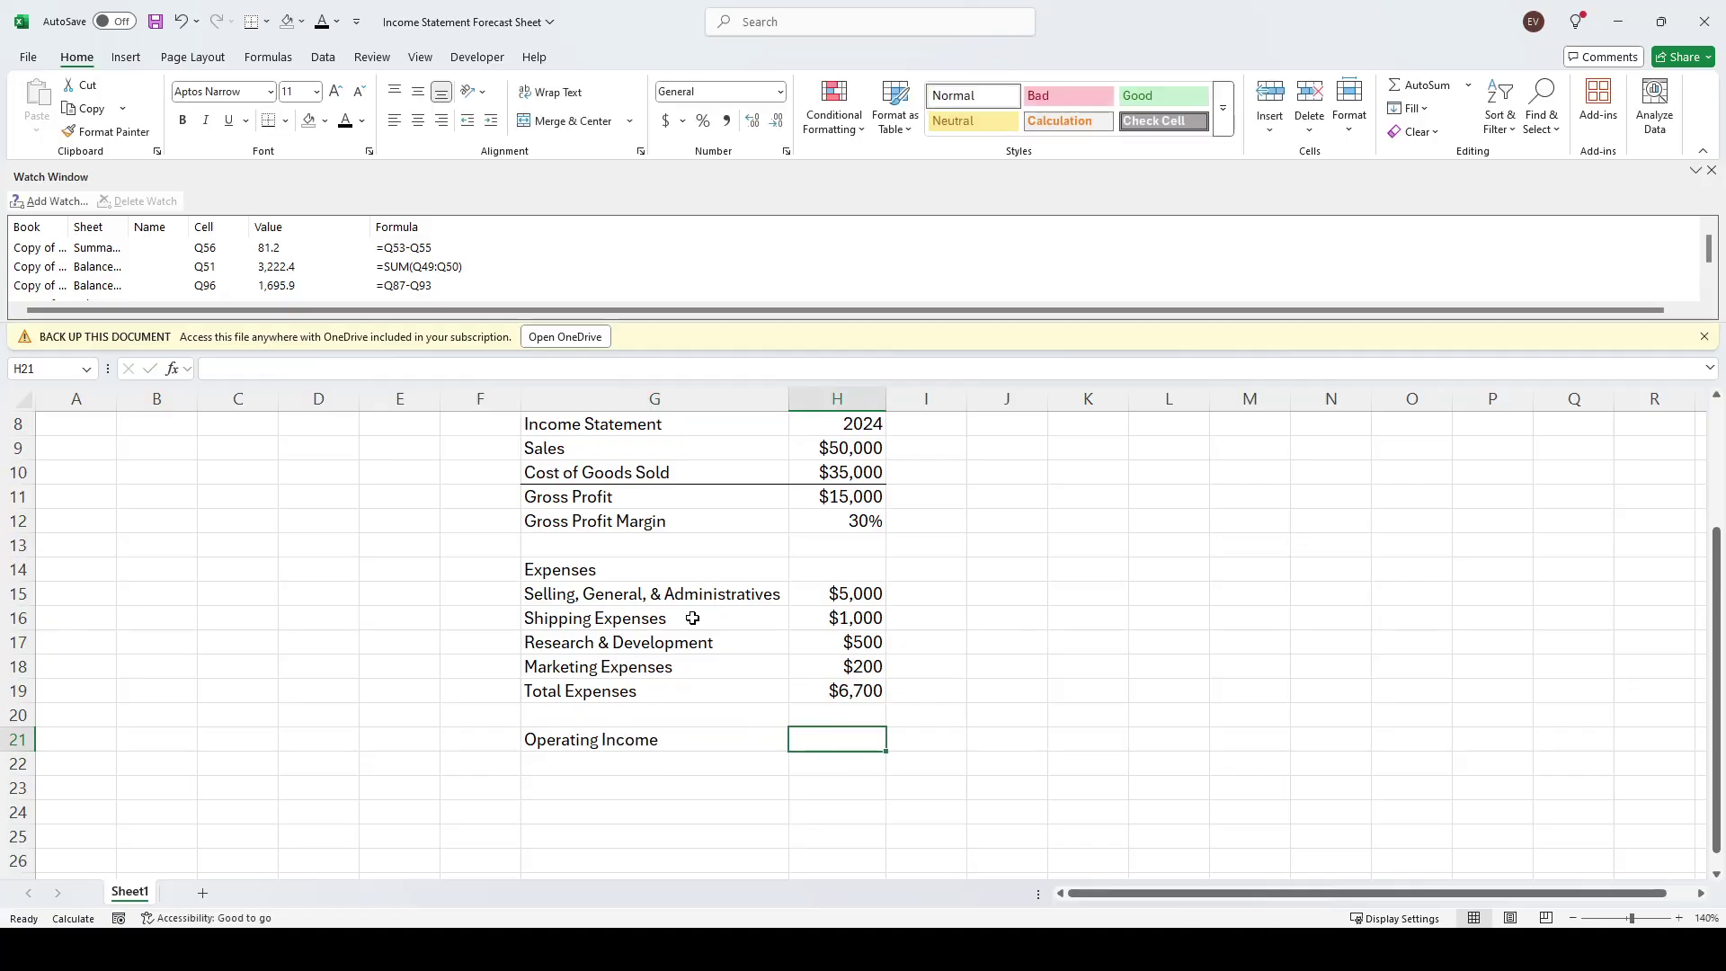
Calculate Operating Income in H21 as gross profit minus total expenses with =H11-H19
{"action": "type", "text": "="}
{"action": "key", "text": "Up"}
{"action": "key", "text": "Up"}
{"action": "key", "text": "Up"}
{"action": "key", "text": "Up"}
{"action": "key", "text": "Up"}
{"action": "key", "text": "Up"}
{"action": "key", "text": "Up"}
{"action": "key", "text": "Up"}
{"action": "key", "text": "Up"}
{"action": "key", "text": "Up"}
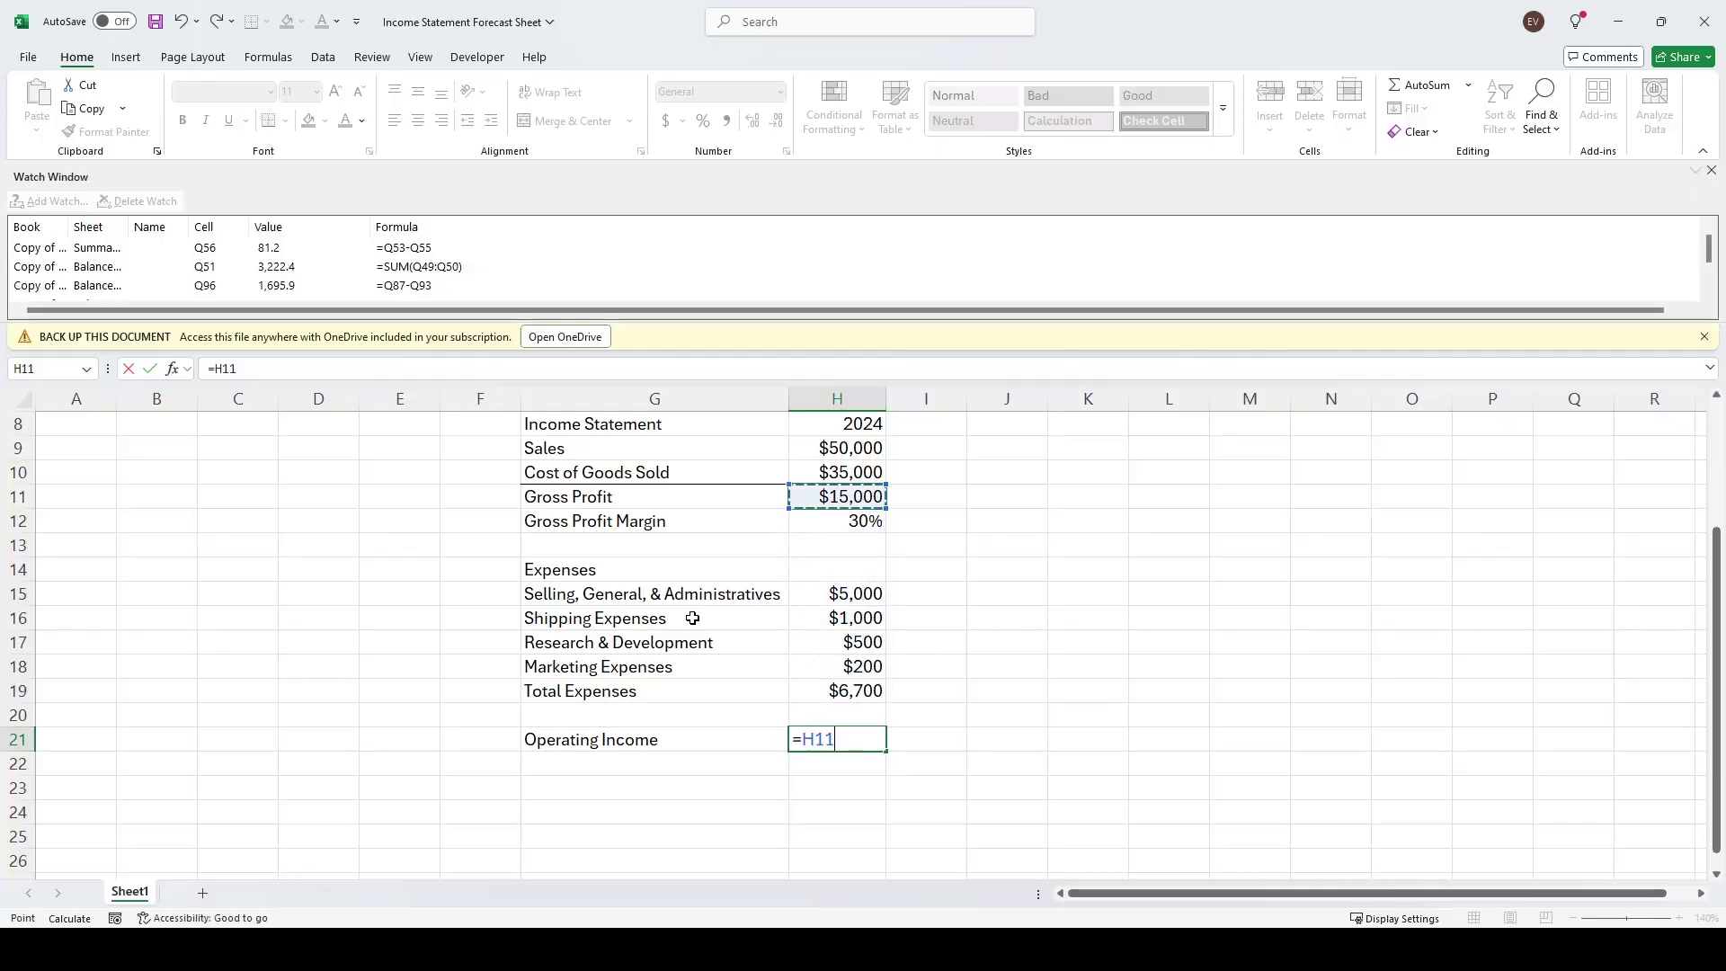
{"action": "type", "text": "-"}
{"action": "key", "text": "Up"}
{"action": "key", "text": "Up"}
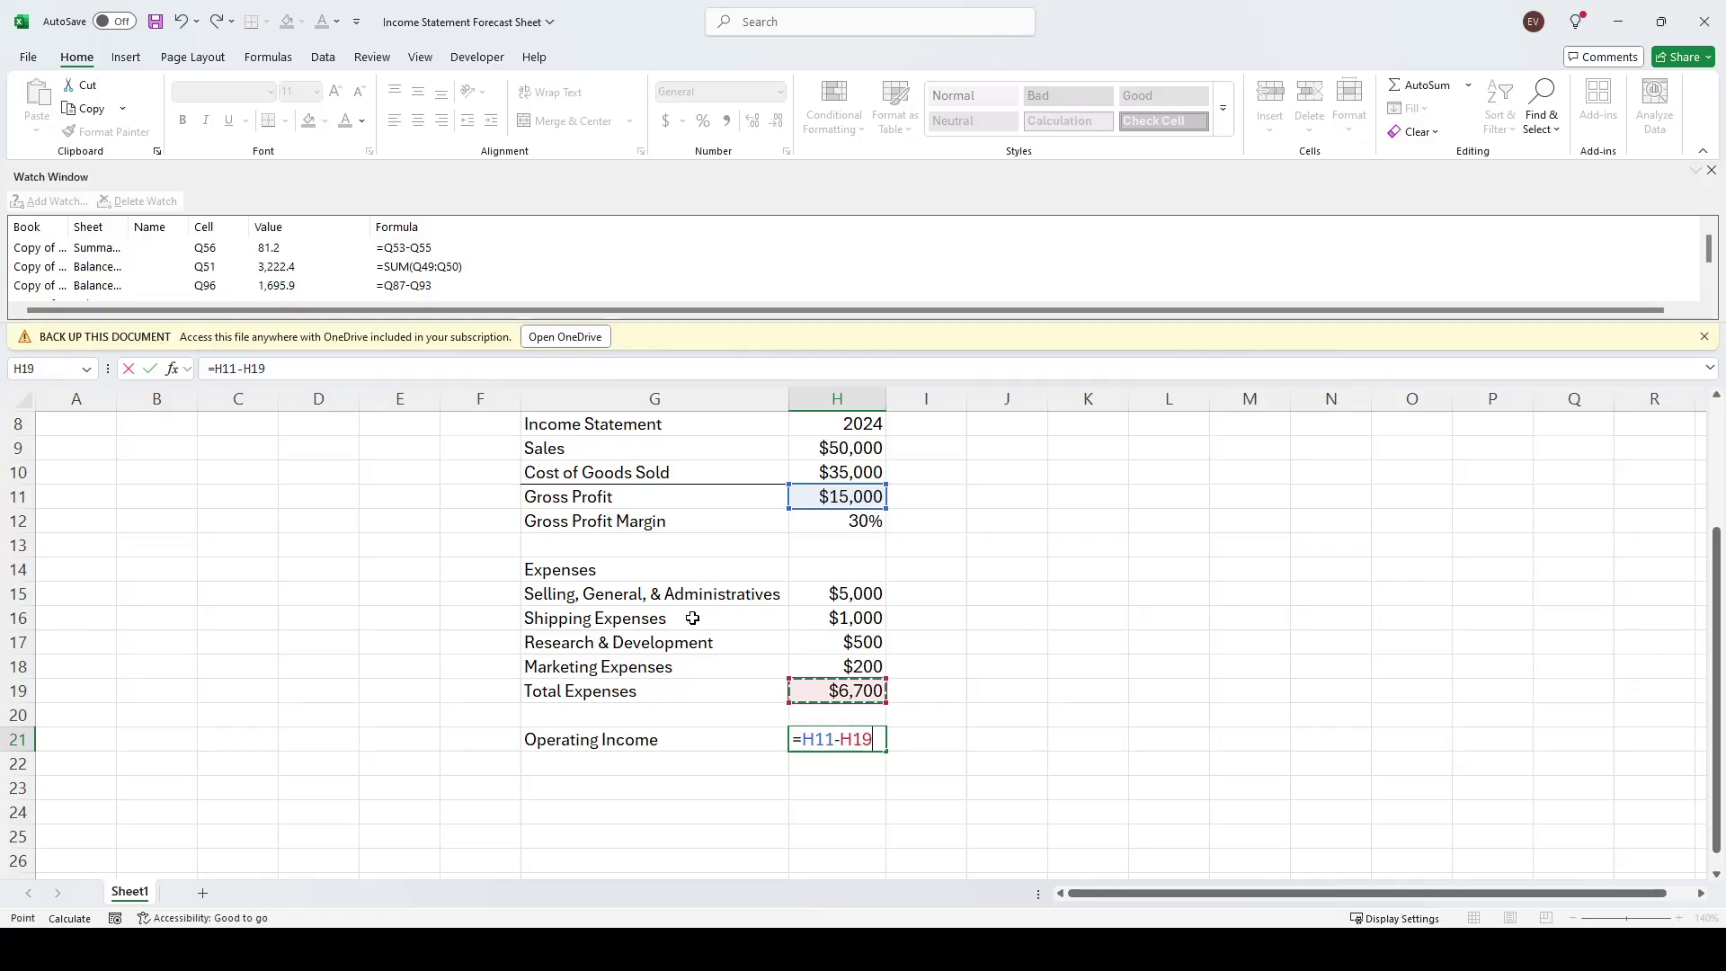
{"action": "key", "text": "Return"}
{"action": "key", "text": "Up"}
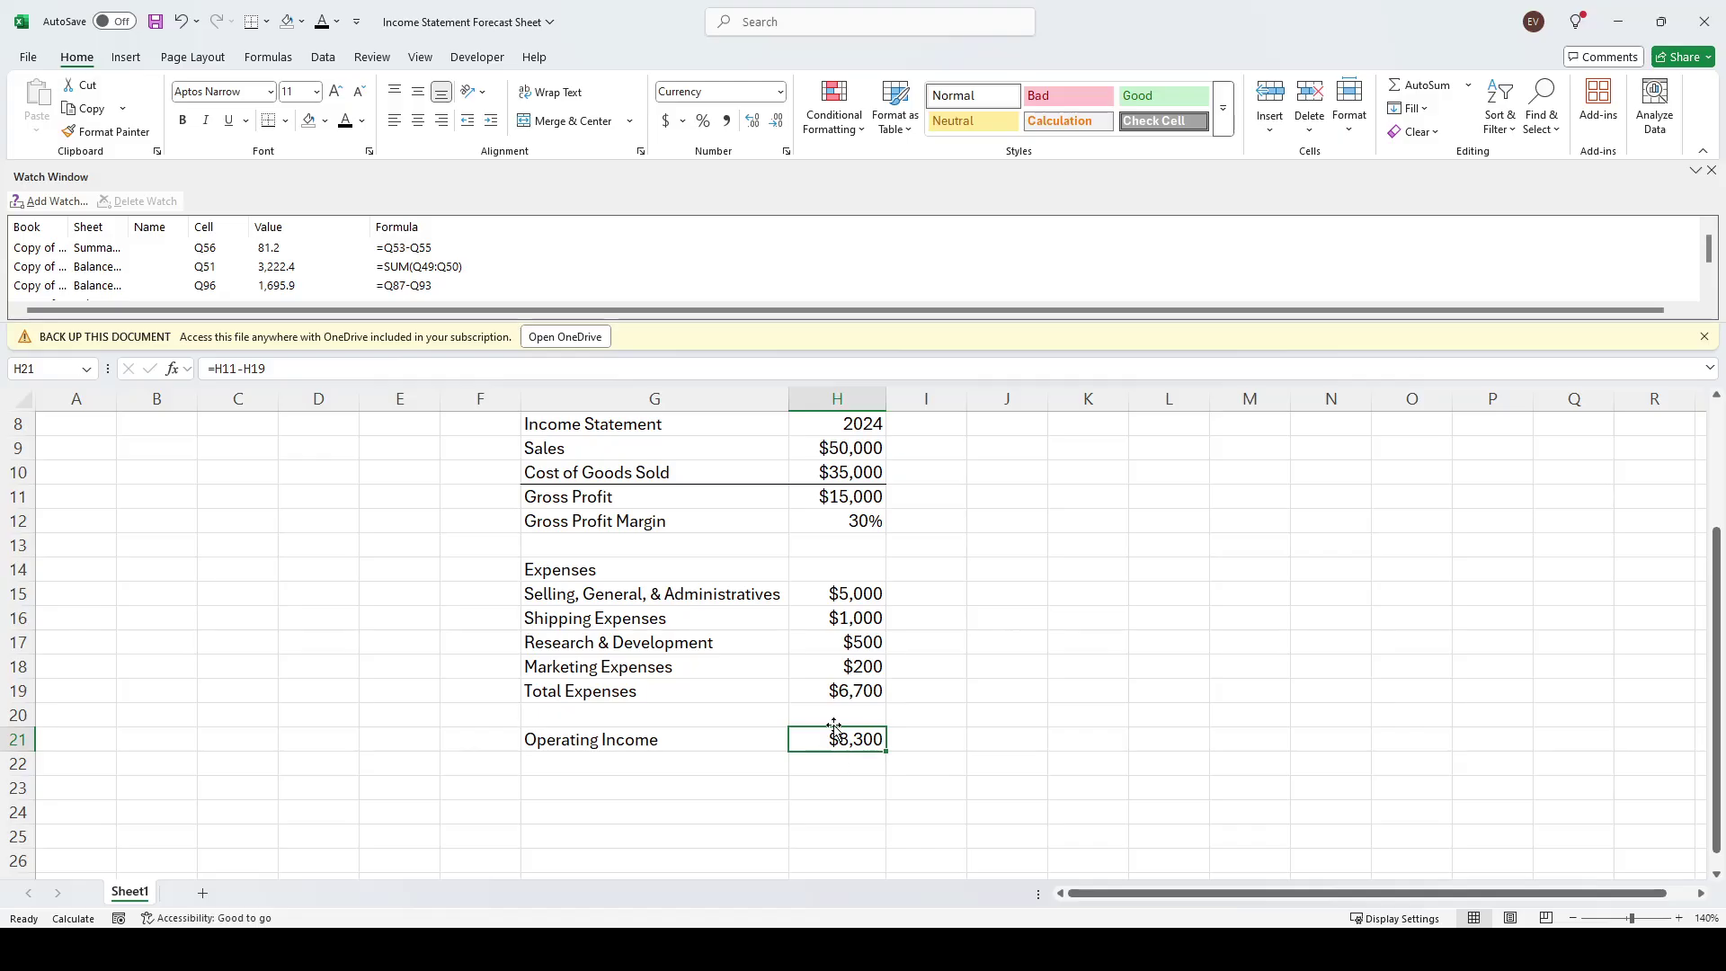
Add a bottom border under the Marketing Expenses row, across G18:H18
{"action": "scroll", "coordinate": [994, 693], "scroll_direction": "up", "scroll_amount": 1}
{"action": "scroll", "coordinate": [997, 696], "scroll_direction": "down", "scroll_amount": 2}
{"action": "left_click_drag", "start_coordinate": [586, 545], "coordinate": [885, 544]}
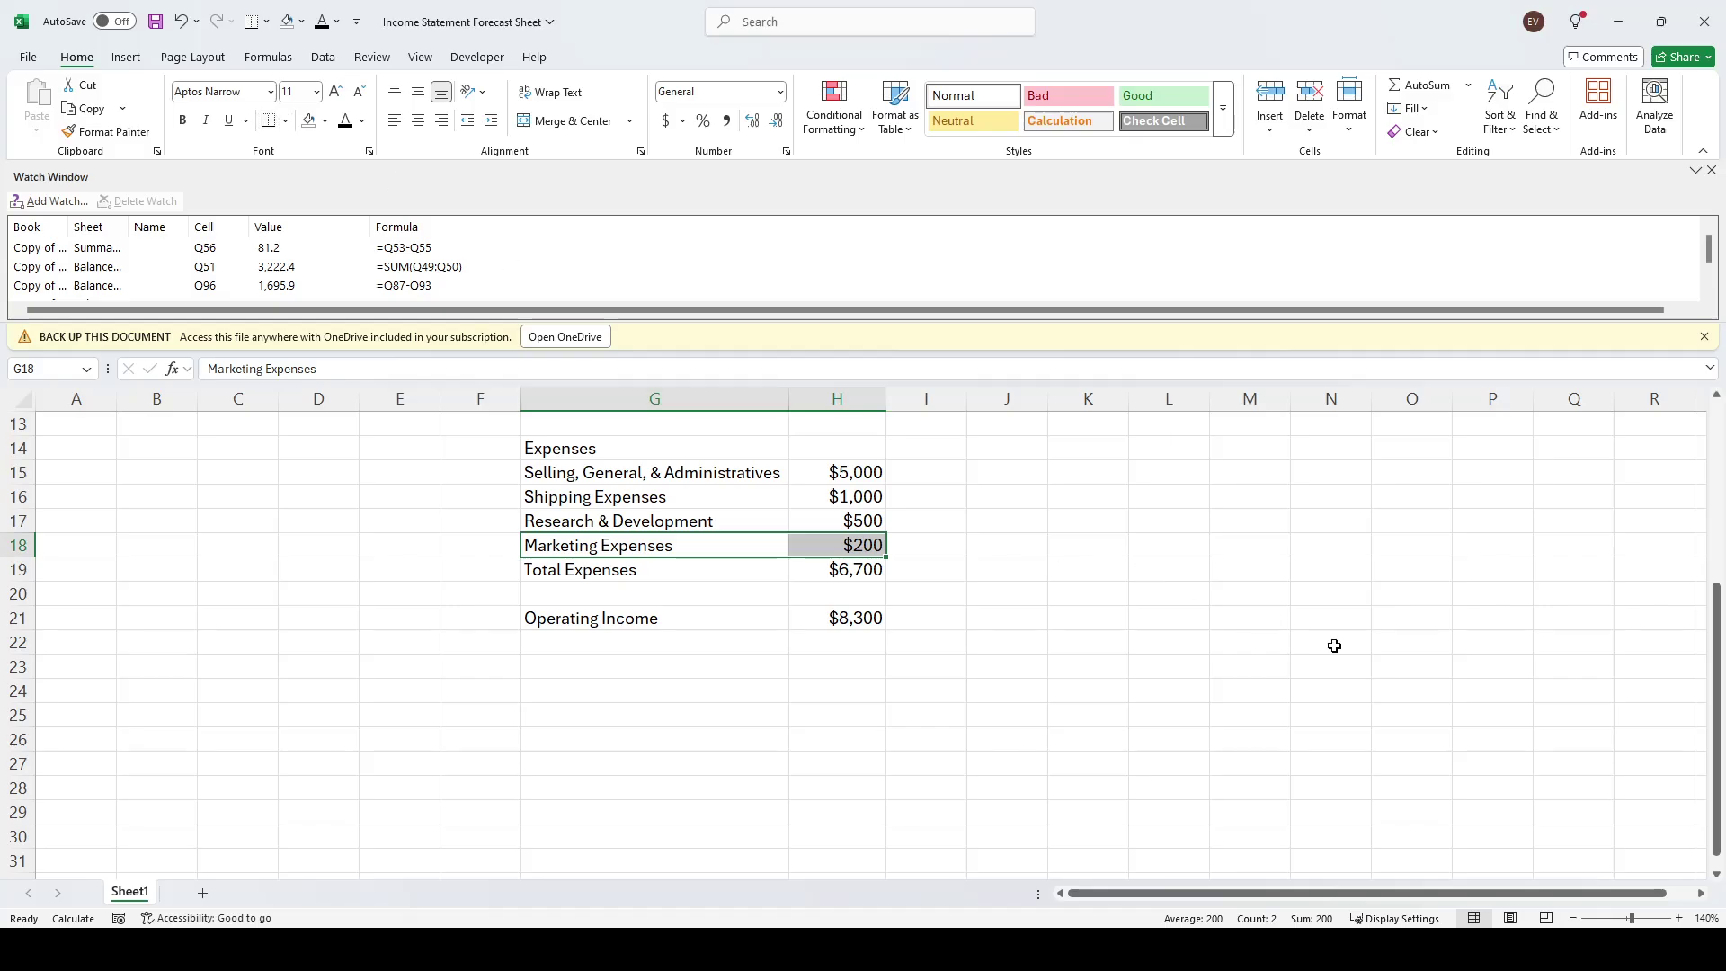
{"action": "left_click_drag", "start_coordinate": [1411, 667], "coordinate": [1222, 640]}
Bold the Total Expenses row G19:H19 and the Gross Profit row G11:H11
{"action": "left_click_drag", "start_coordinate": [563, 572], "coordinate": [806, 574]}
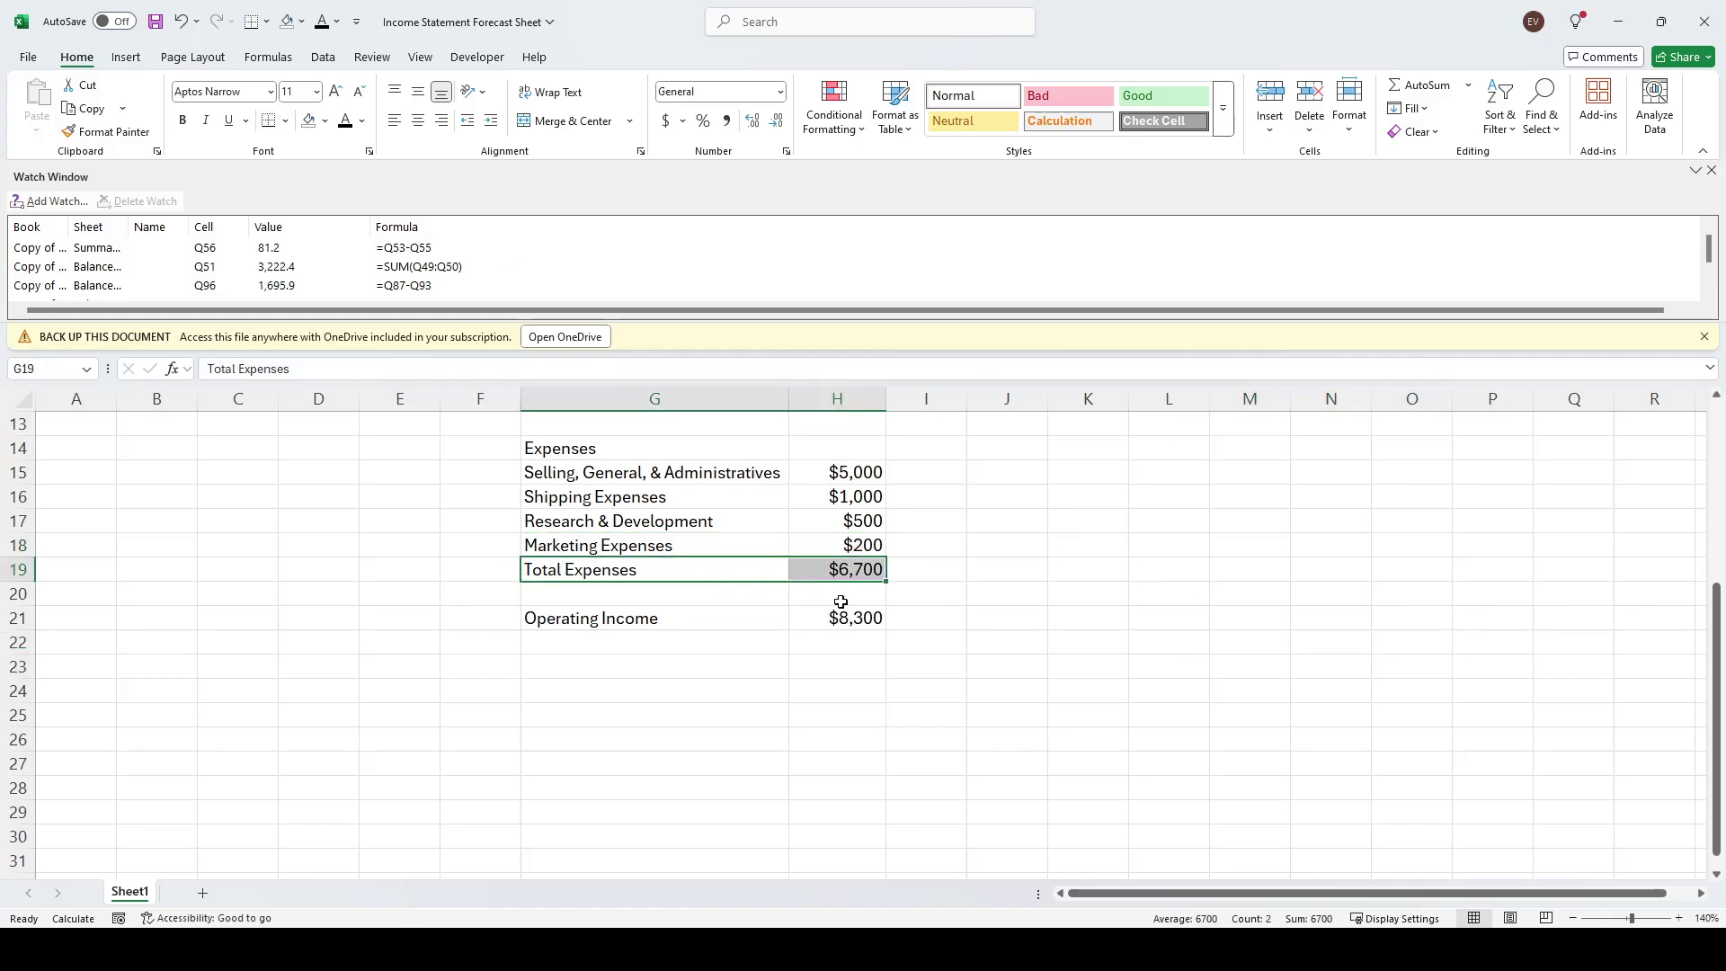
{"action": "key", "text": "ctrl+b"}
{"action": "scroll", "coordinate": [899, 647], "scroll_direction": "up", "scroll_amount": 4}
{"action": "left_click_drag", "start_coordinate": [598, 666], "coordinate": [809, 670]}
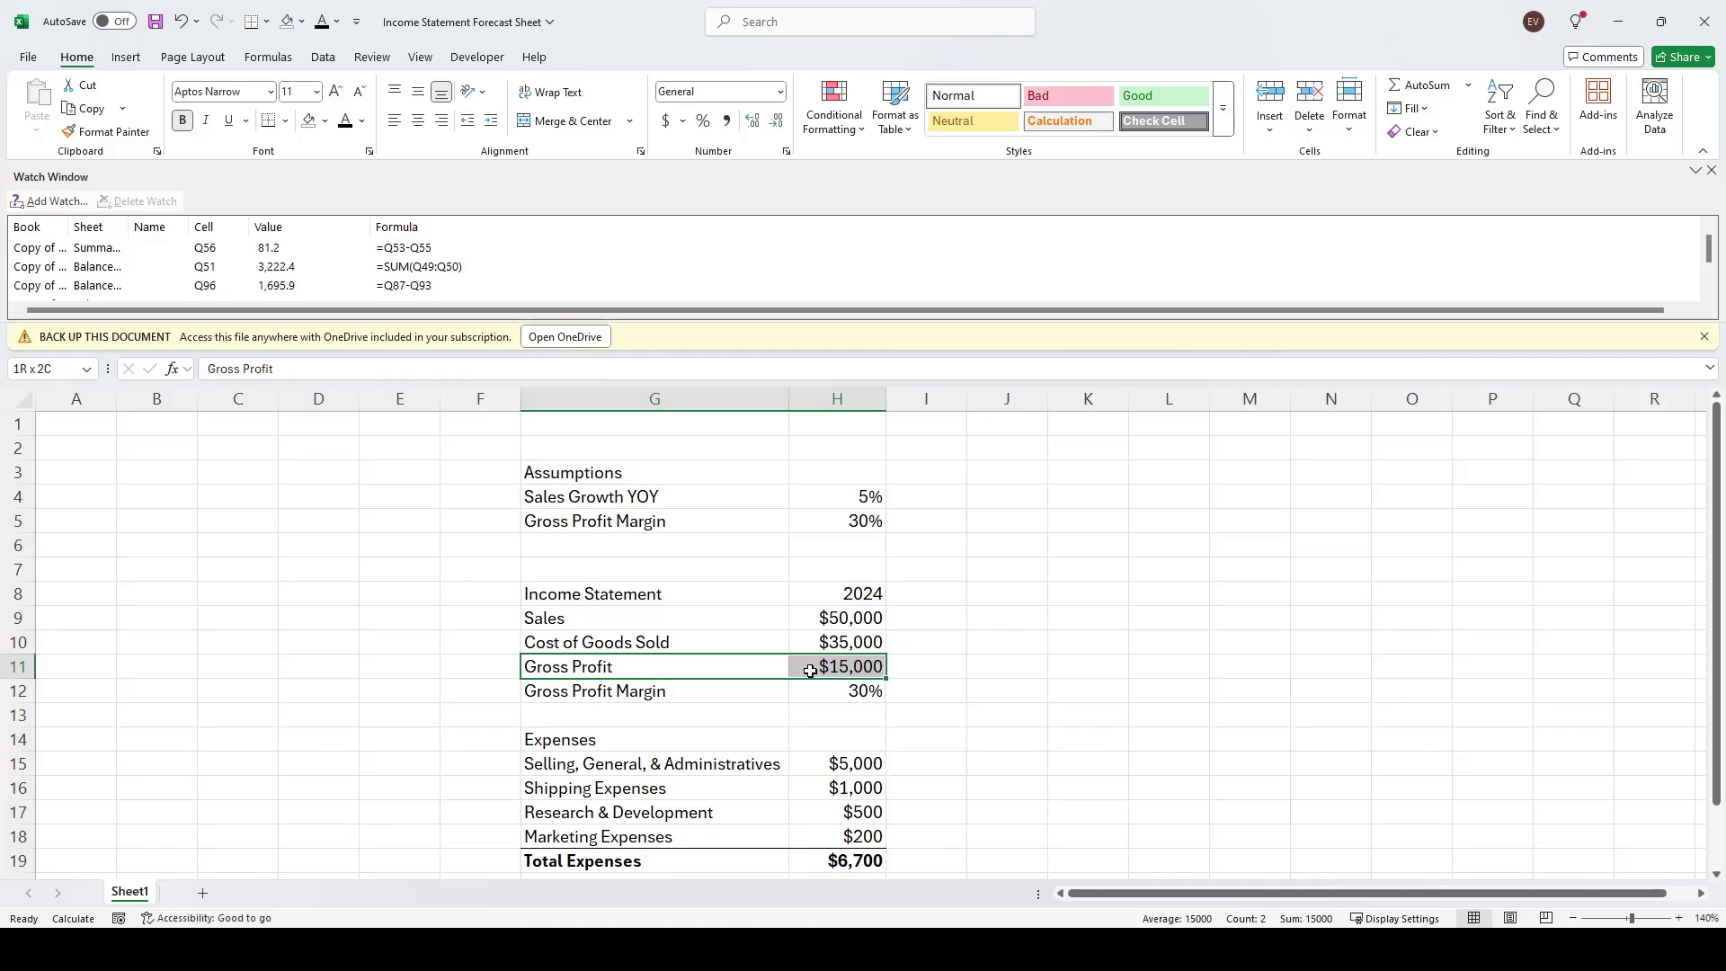
{"action": "key", "text": "ctrl+b"}
{"action": "left_click", "coordinate": [1213, 595]}
Bold the Income Statement header row G8:H8 and the Operating Income row G21:H21
{"action": "left_click_drag", "start_coordinate": [579, 595], "coordinate": [833, 593]}
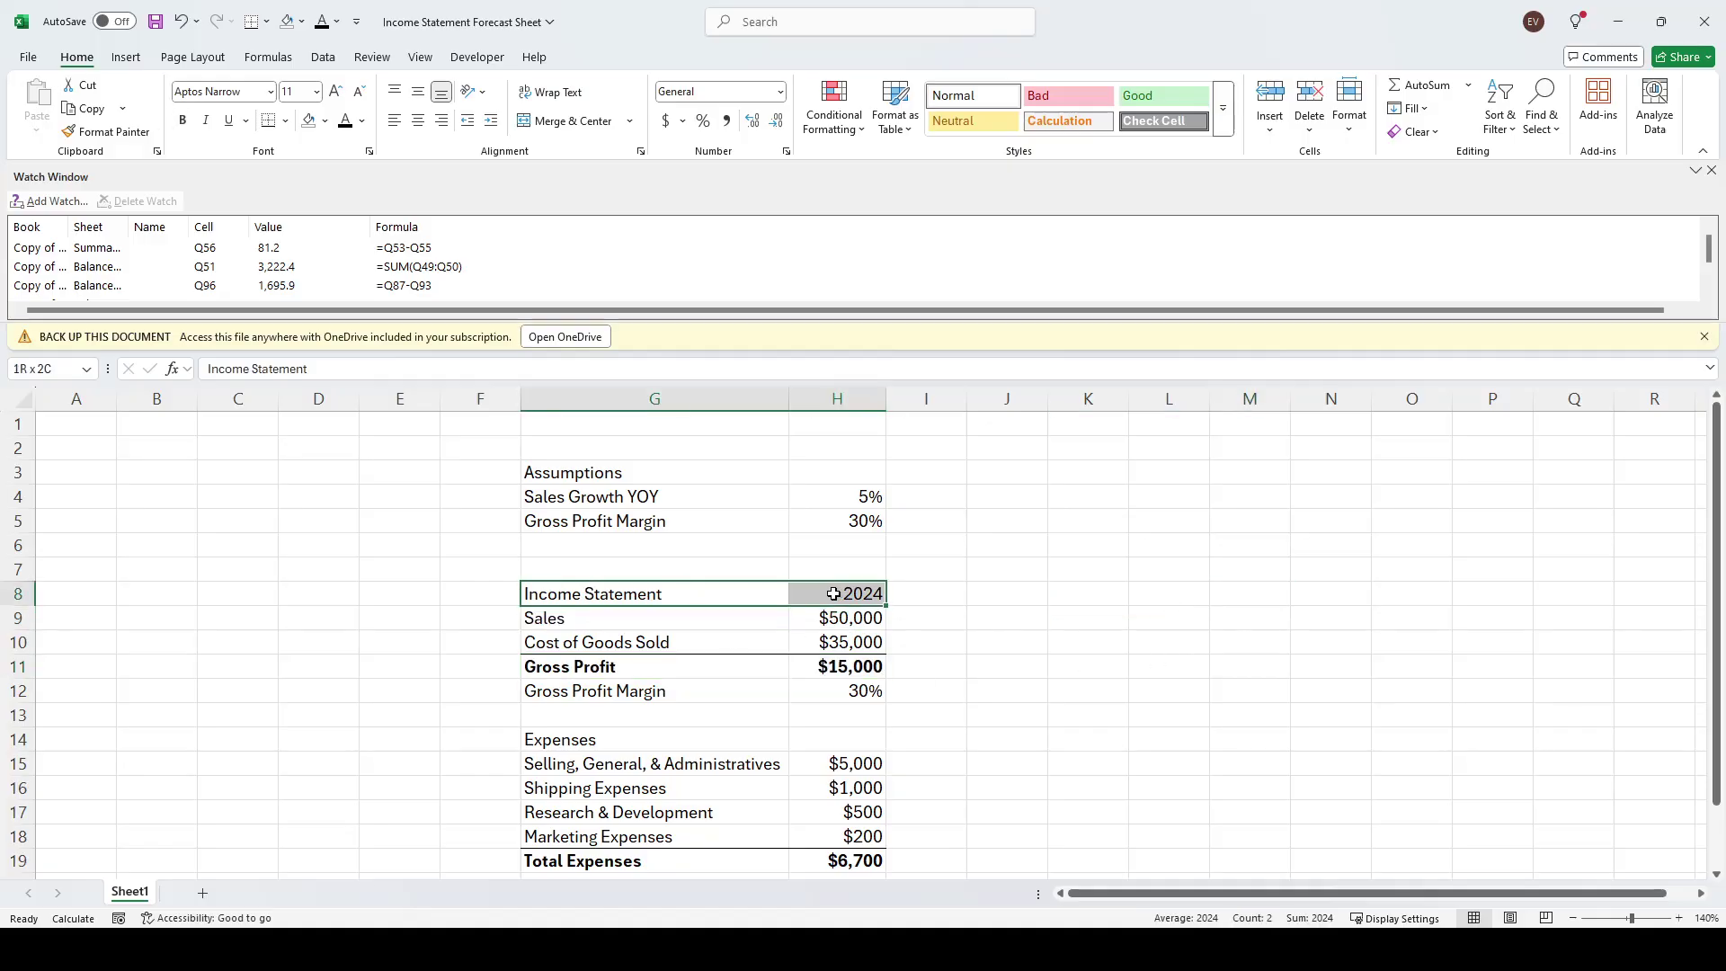
{"action": "key", "text": "ctrl+b"}
{"action": "scroll", "coordinate": [1213, 701], "scroll_direction": "down", "scroll_amount": 4}
{"action": "left_click", "coordinate": [837, 666]}
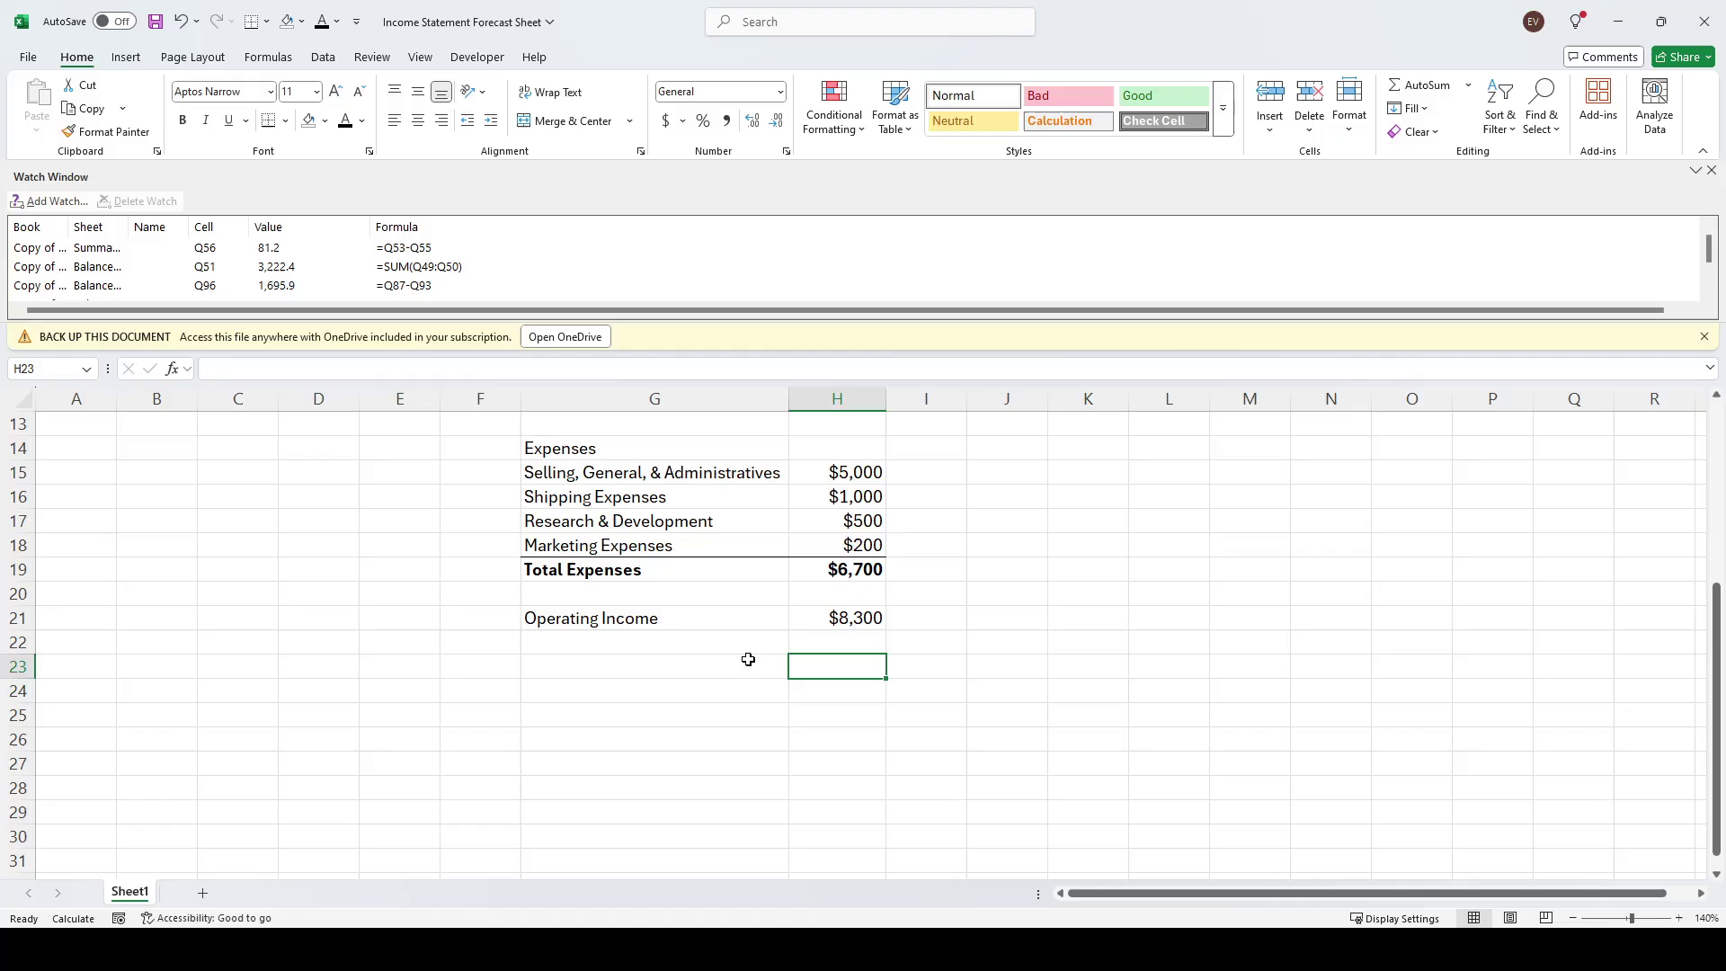
{"action": "left_click_drag", "start_coordinate": [588, 620], "coordinate": [844, 617]}
{"action": "key", "text": "ctrl+b"}
{"action": "left_click", "coordinate": [1249, 666]}
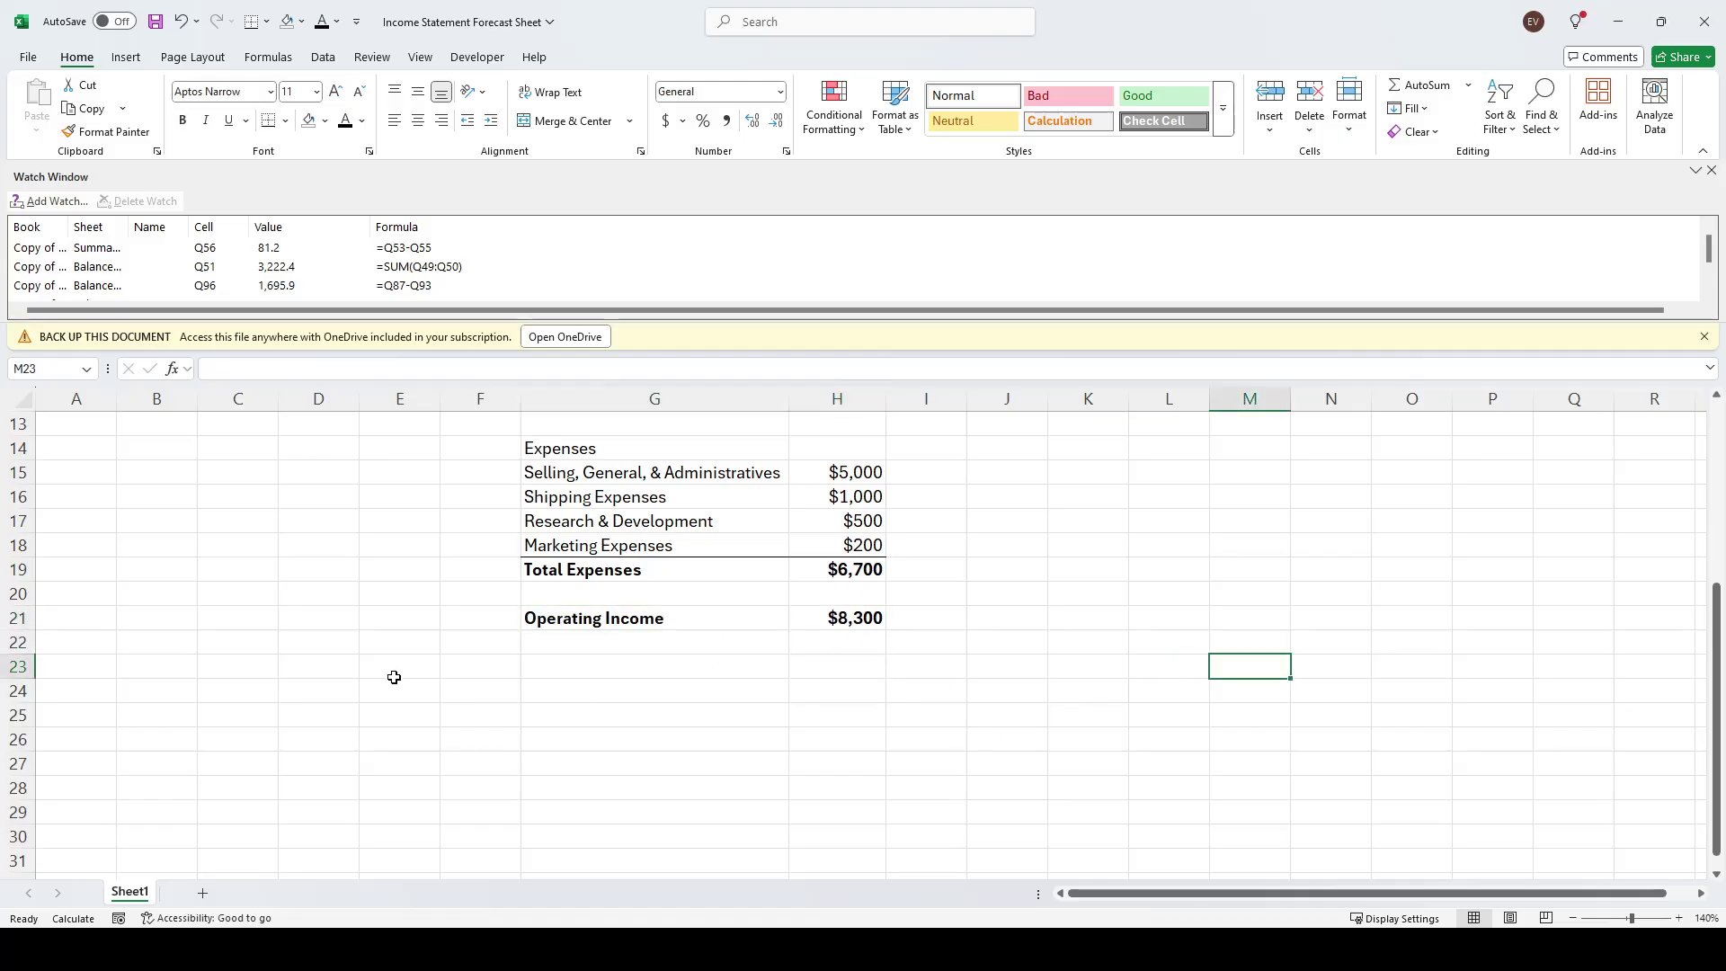
Add the section heading "Non-Operating Expenses" in G23 and make it bold
{"action": "left_click", "coordinate": [550, 662]}
{"action": "type", "text": "Z"}
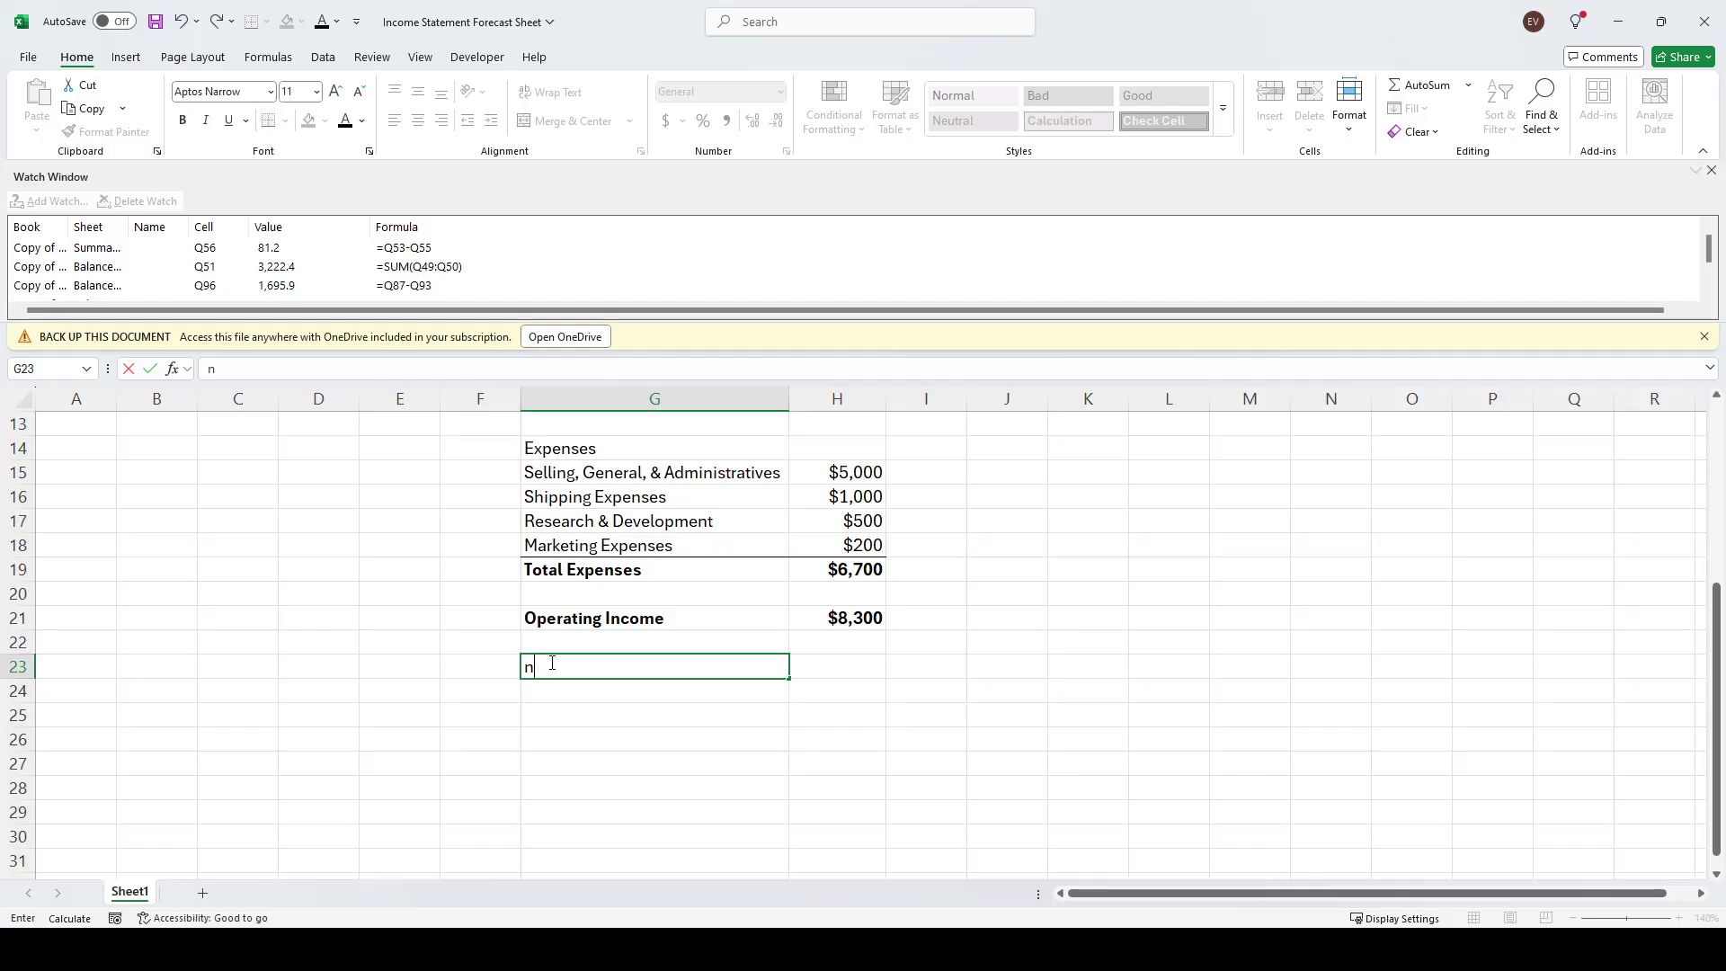
{"action": "type", "text": "Net"}
{"action": "key", "text": "BackSpace"}
{"action": "key", "text": "BackSpace"}
{"action": "key", "text": "BackSpace"}
{"action": "type", "text": "nET"}
{"action": "key", "text": "BackSpace"}
{"action": "key", "text": "BackSpace"}
{"action": "key", "text": "BackSpace"}
{"action": "type", "text": "Non-Operating Expenses"}
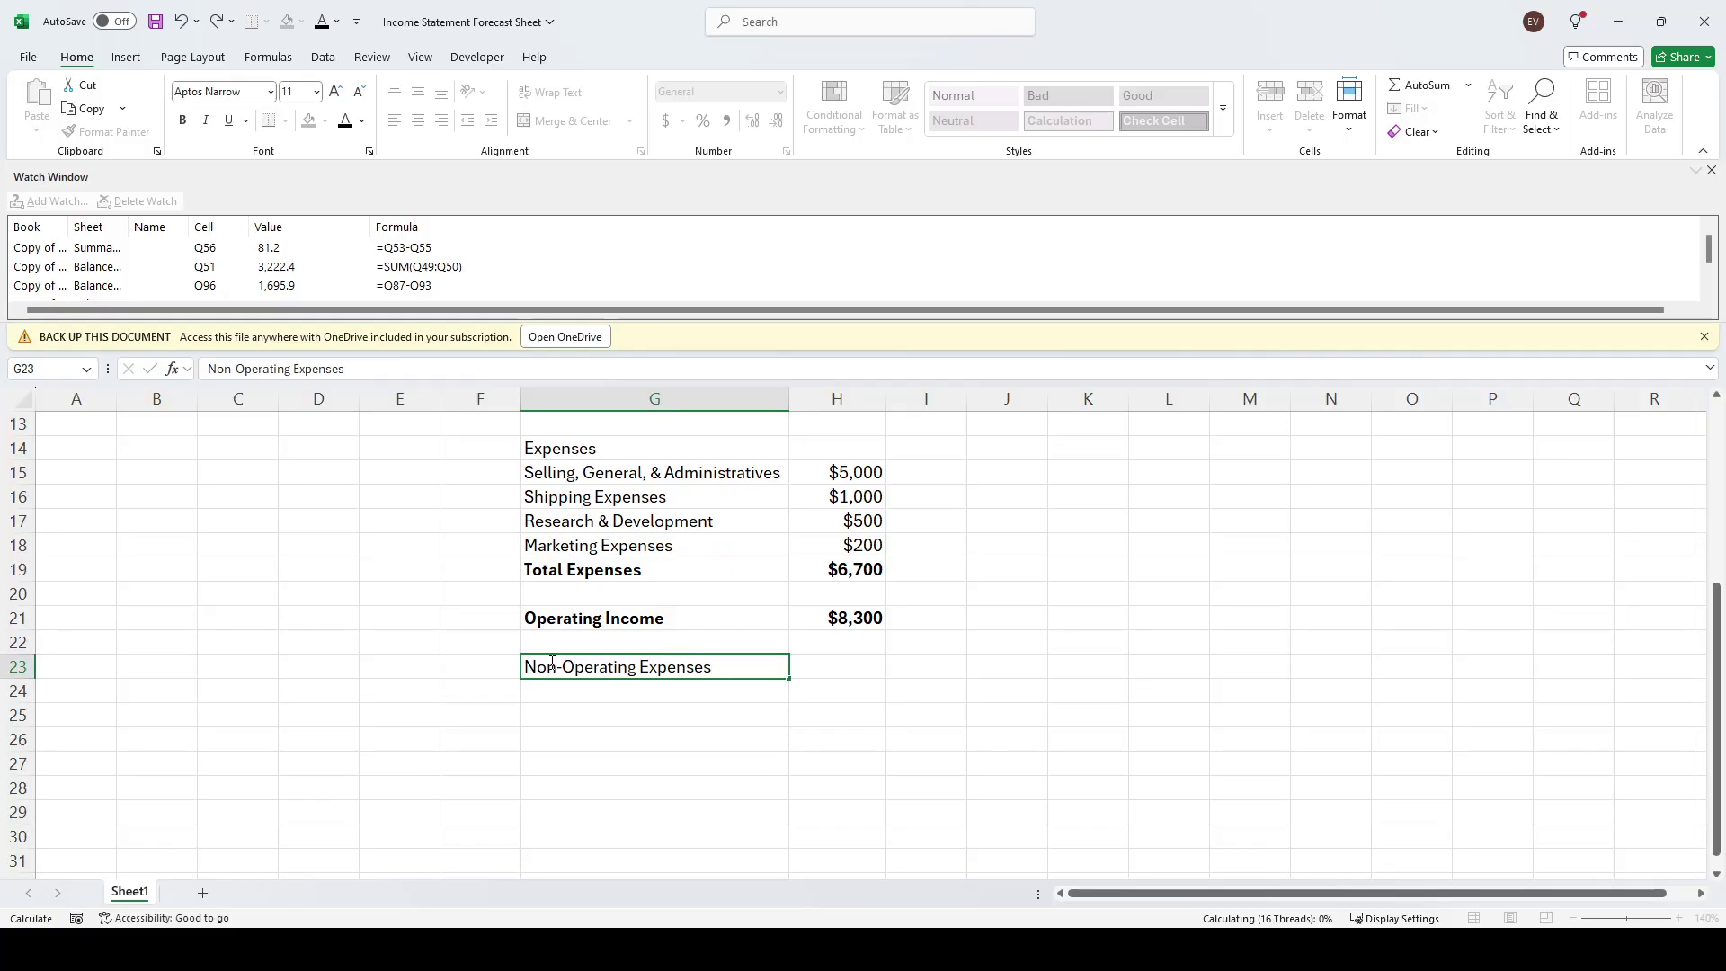
{"action": "key", "text": "Return"}
{"action": "left_click", "coordinate": [551, 663]}
{"action": "key", "text": "ctrl+b"}
{"action": "key", "text": "Return"}
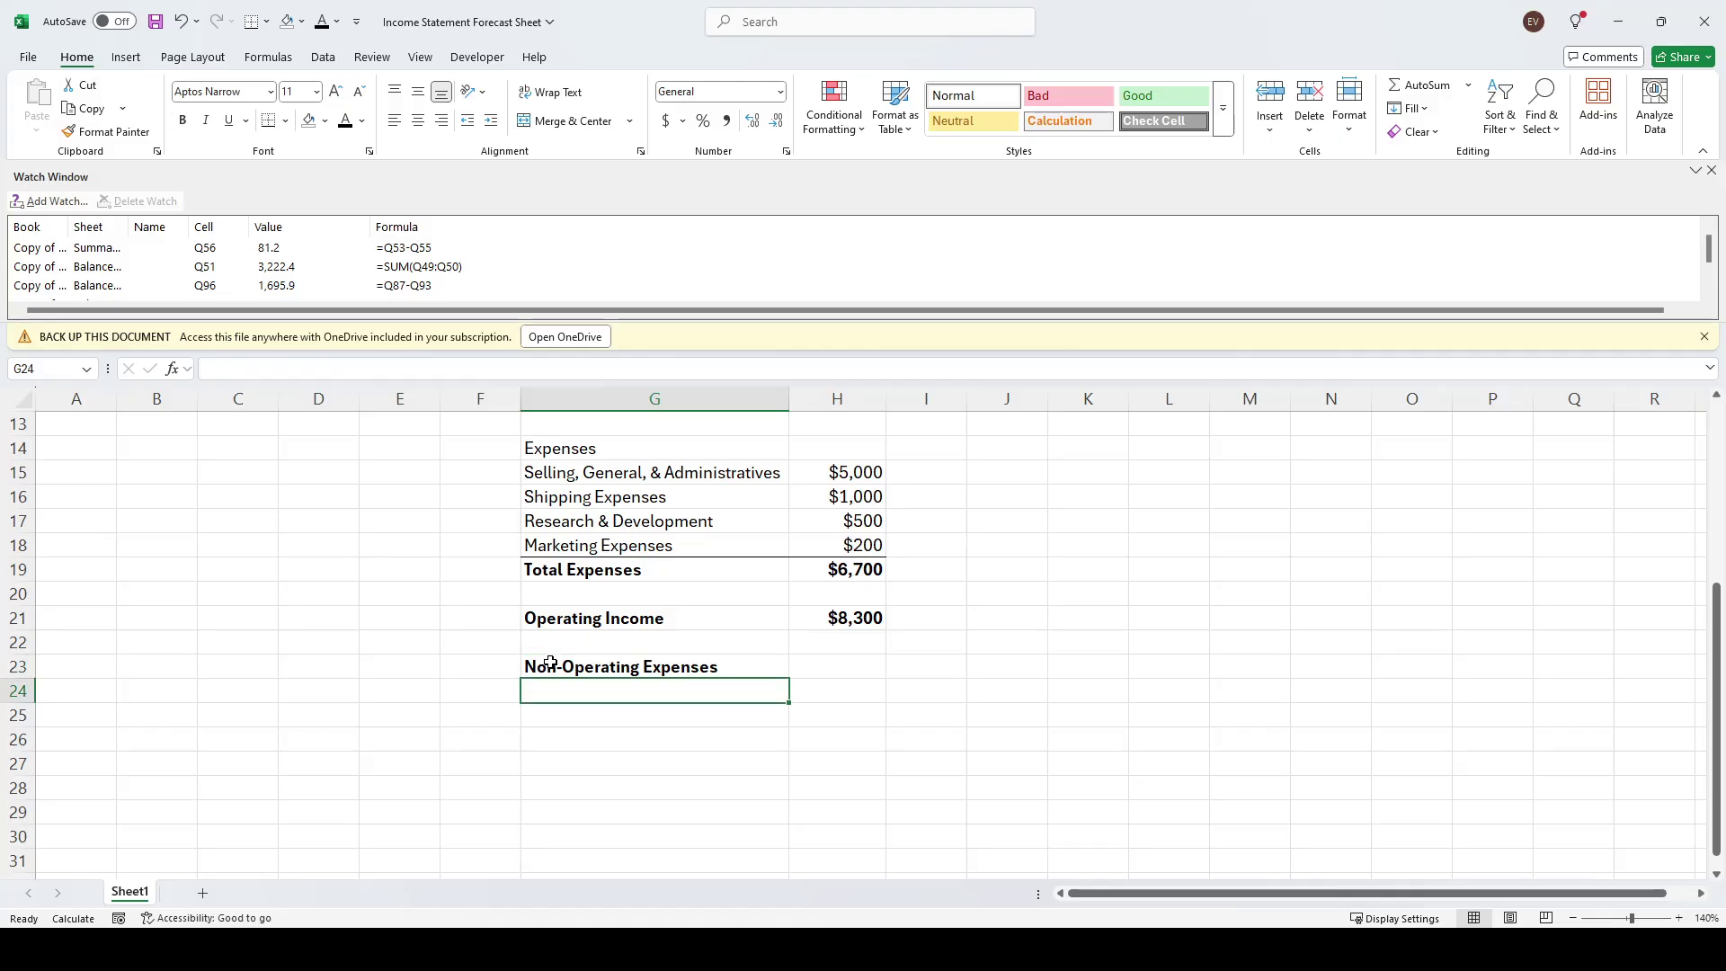
Label the first non-operating expense line in G24 "Debt Service"
{"action": "type", "text": "D"}
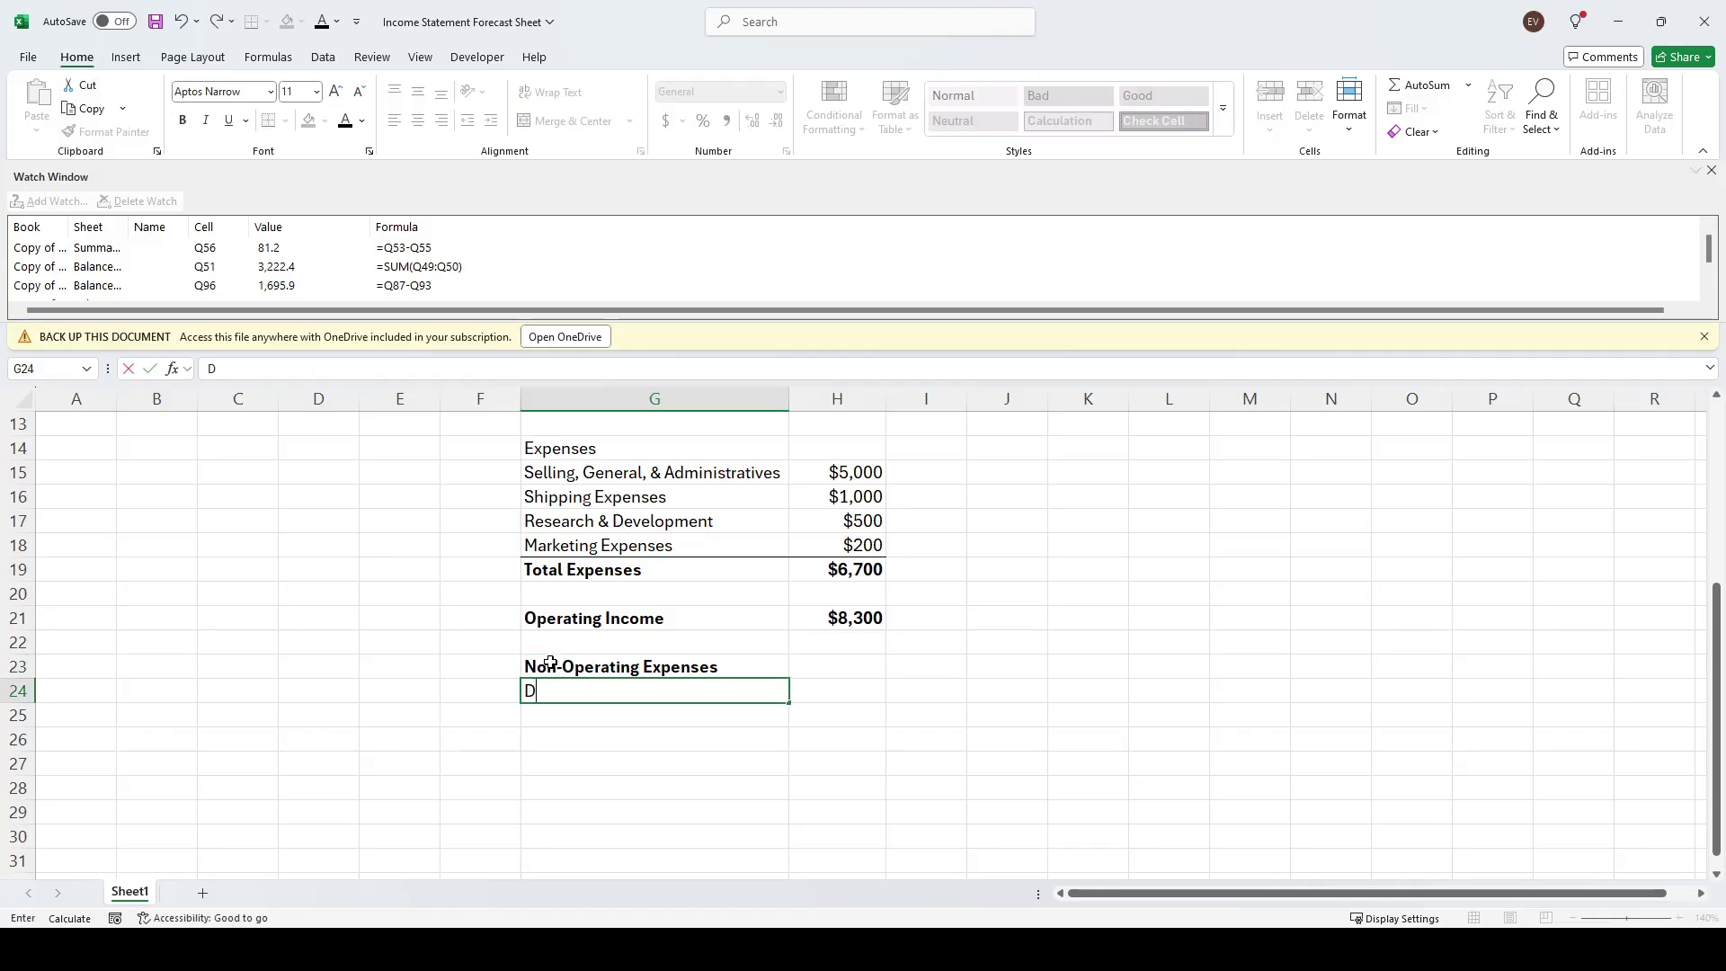
{"action": "type", "text": "ebt Se"}
{"action": "type", "text": "rvic"}
{"action": "key", "text": "BackSpace"}
{"action": "type", "text": "vice"}
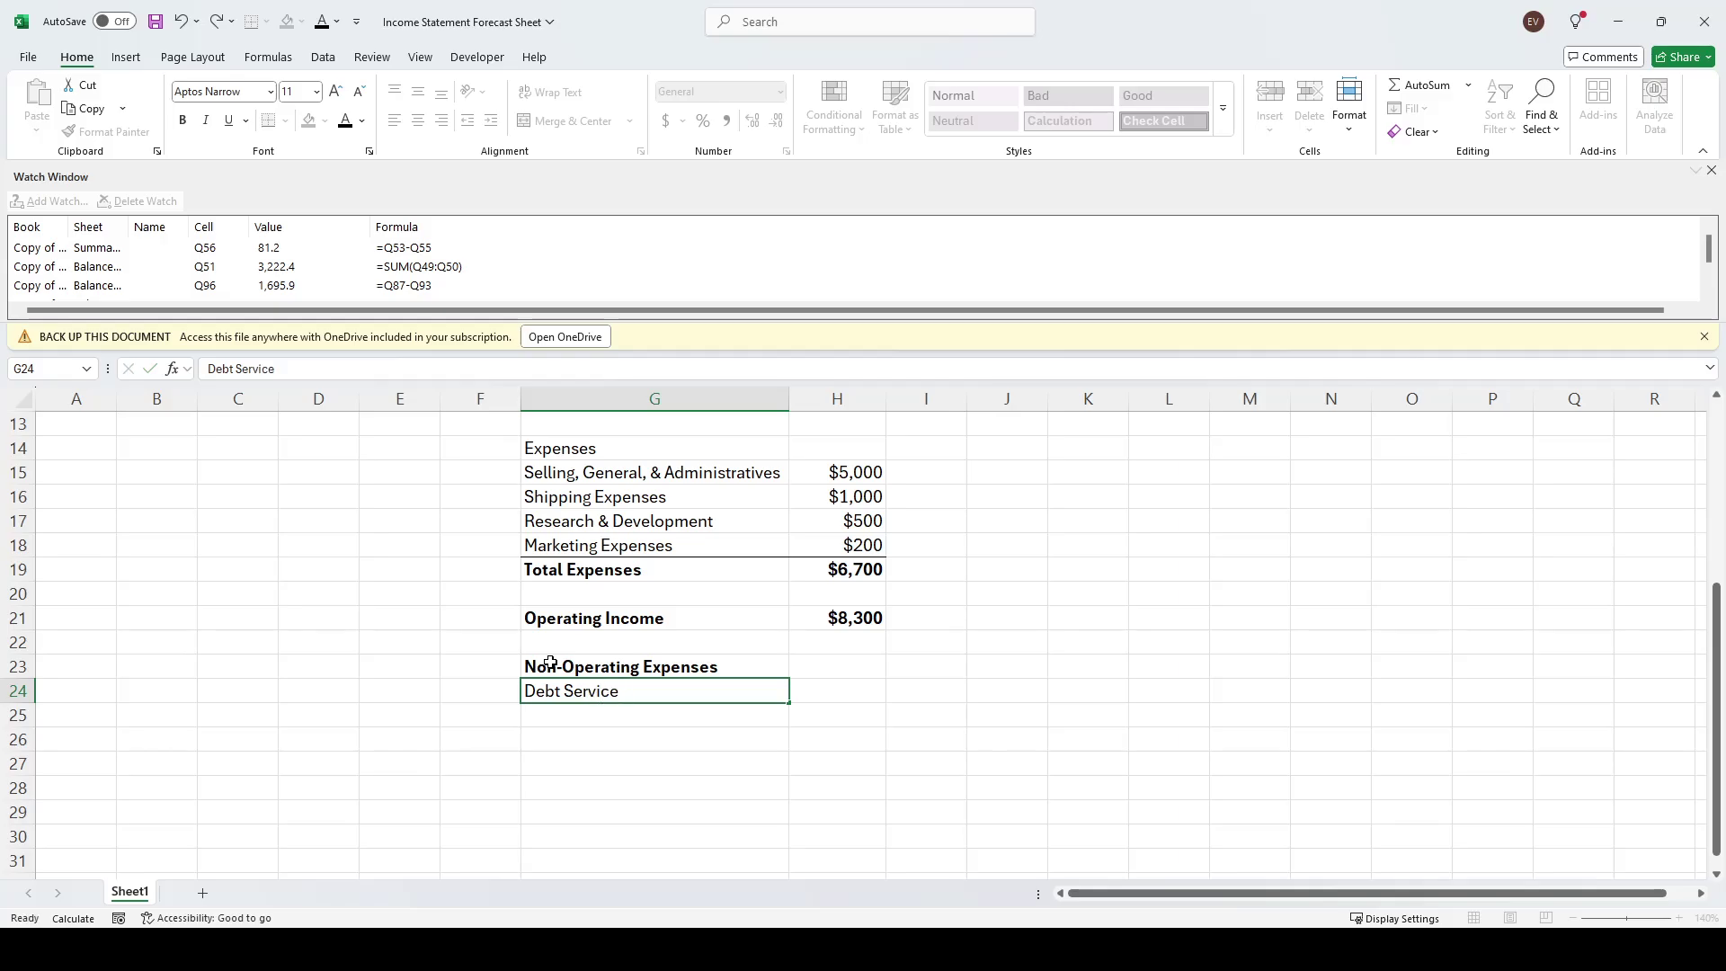
{"action": "key", "text": "Return"}
Calculate the Debt Service amount in H24 as 5% of 10000 with =10000*0.05
{"action": "key", "text": "Up"}
{"action": "key", "text": "Right"}
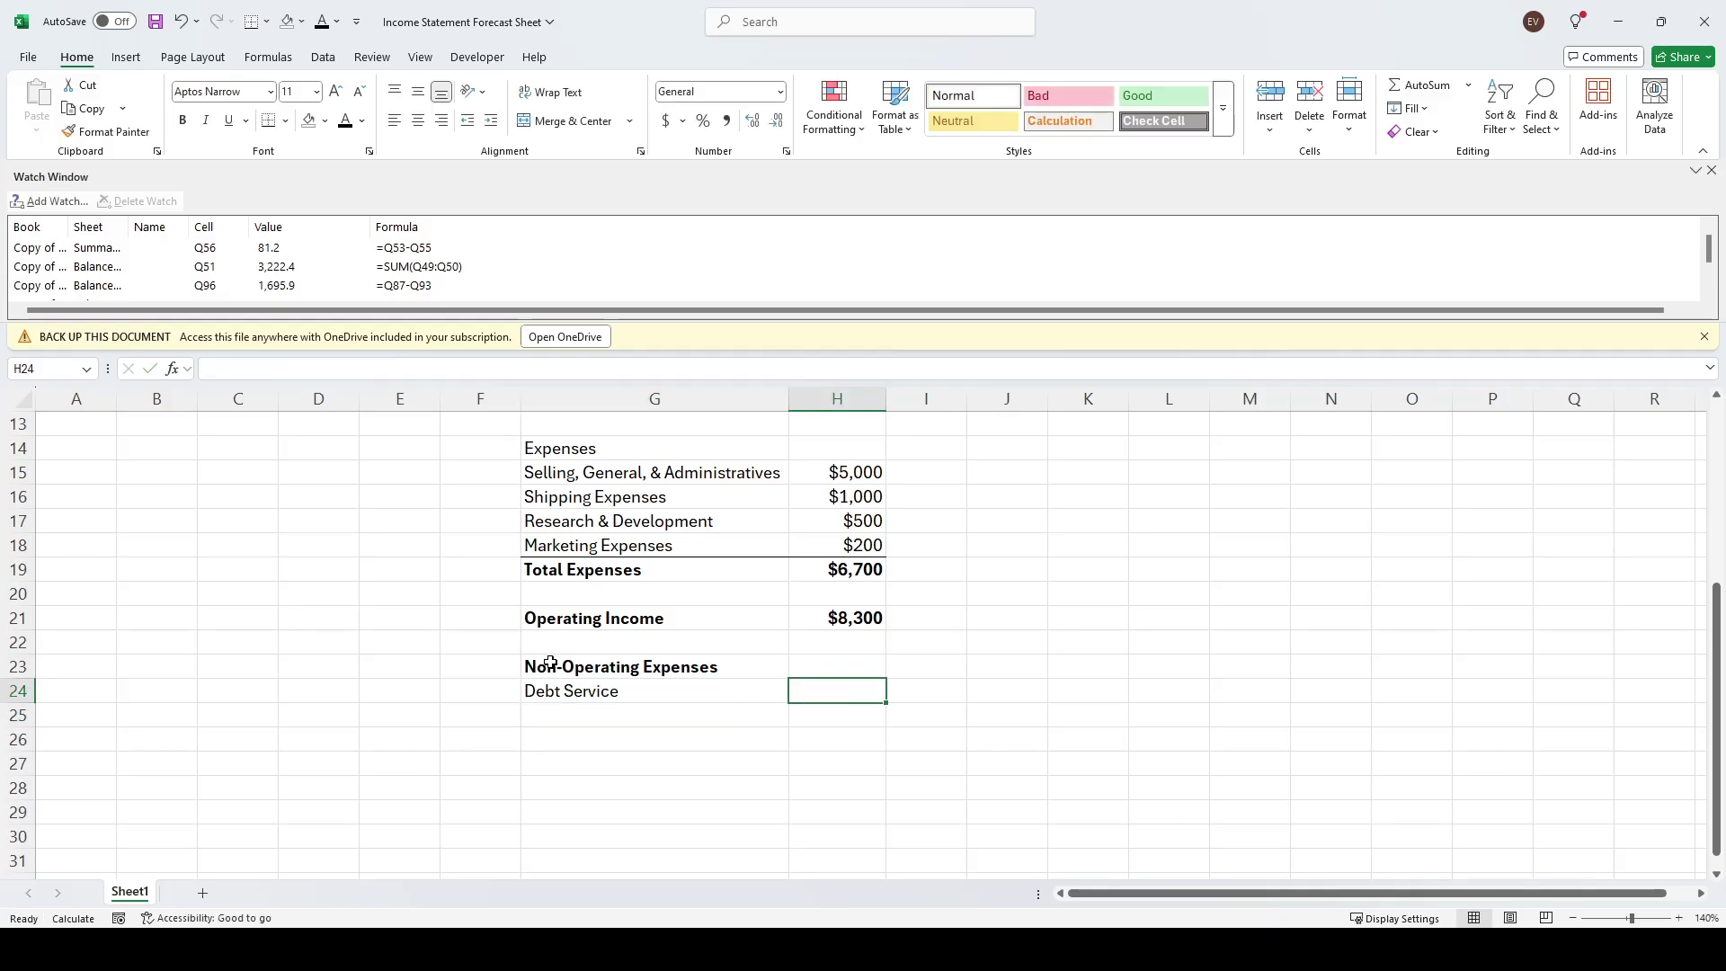
{"action": "scroll", "coordinate": [1002, 731], "scroll_direction": "up", "scroll_amount": 3}
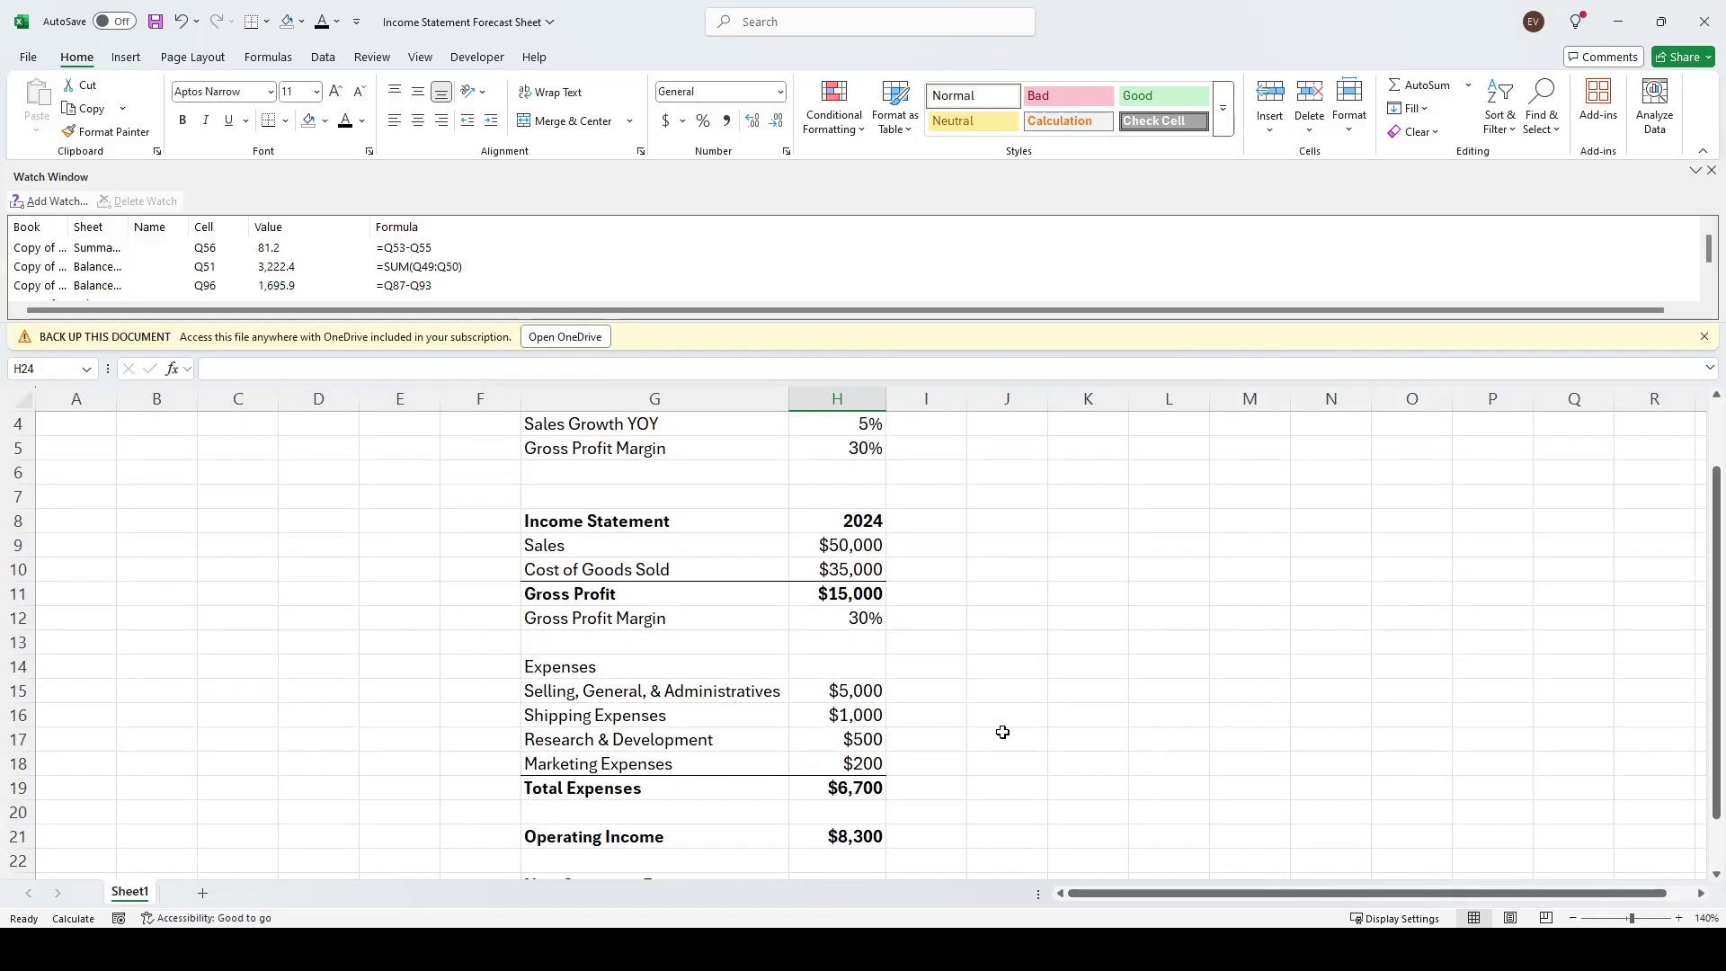
{"action": "scroll", "coordinate": [994, 727], "scroll_direction": "down", "scroll_amount": 3}
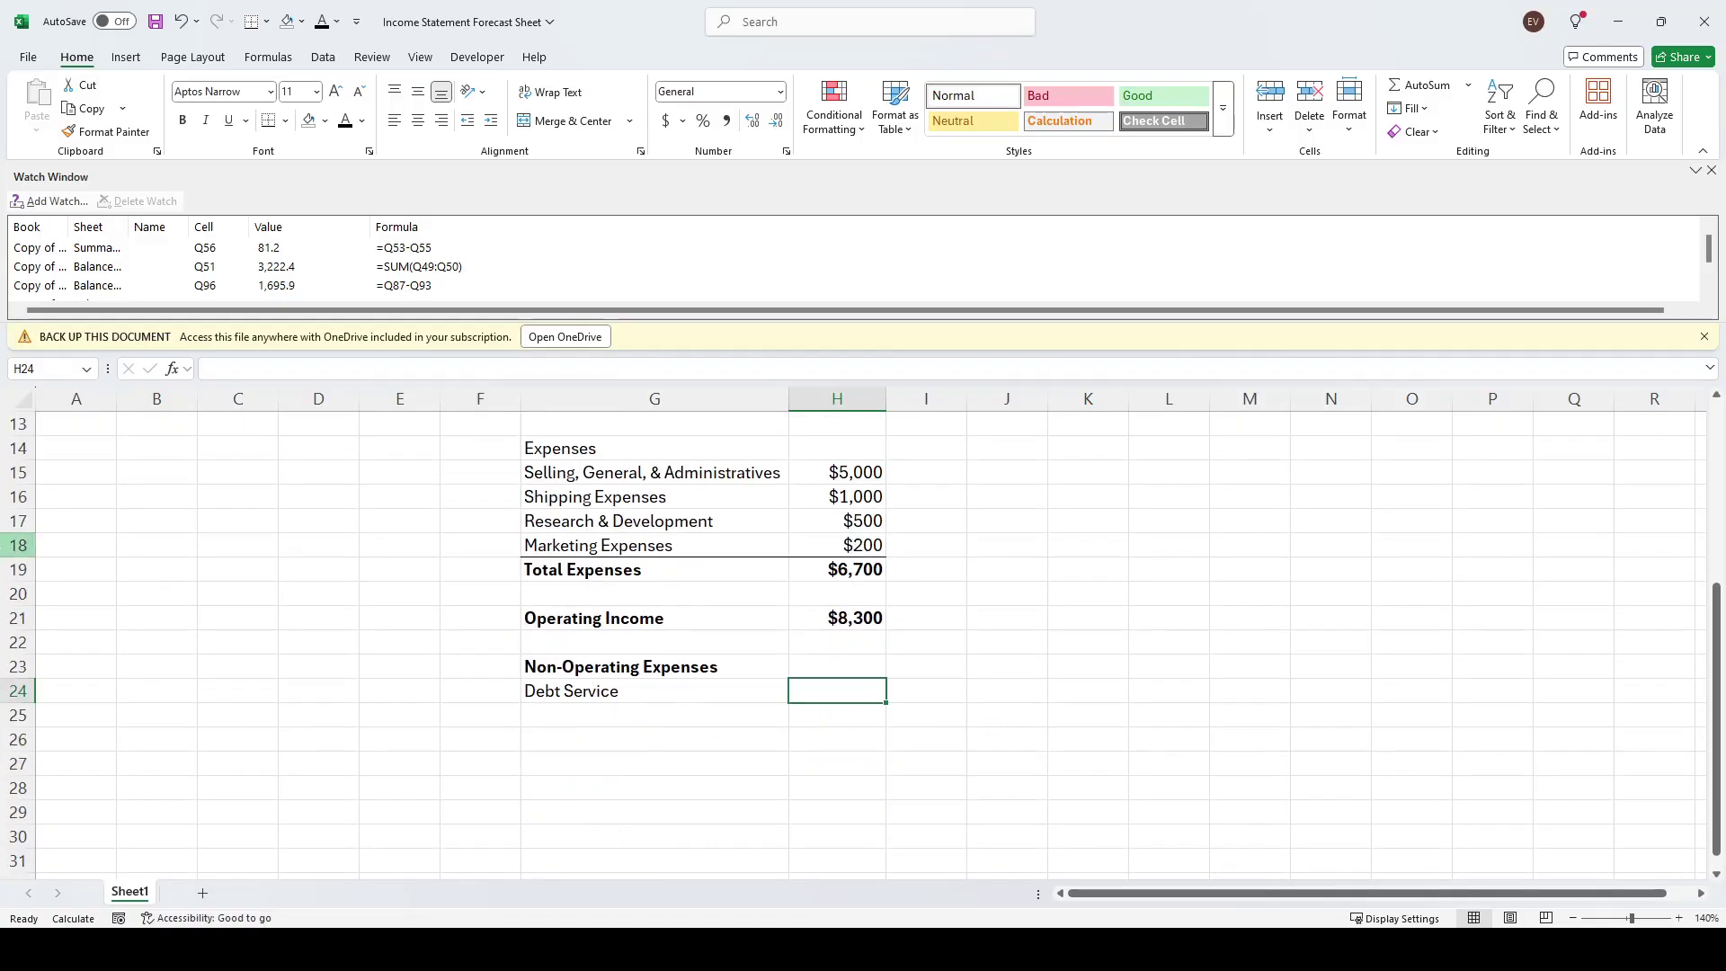
{"action": "type", "text": "="}
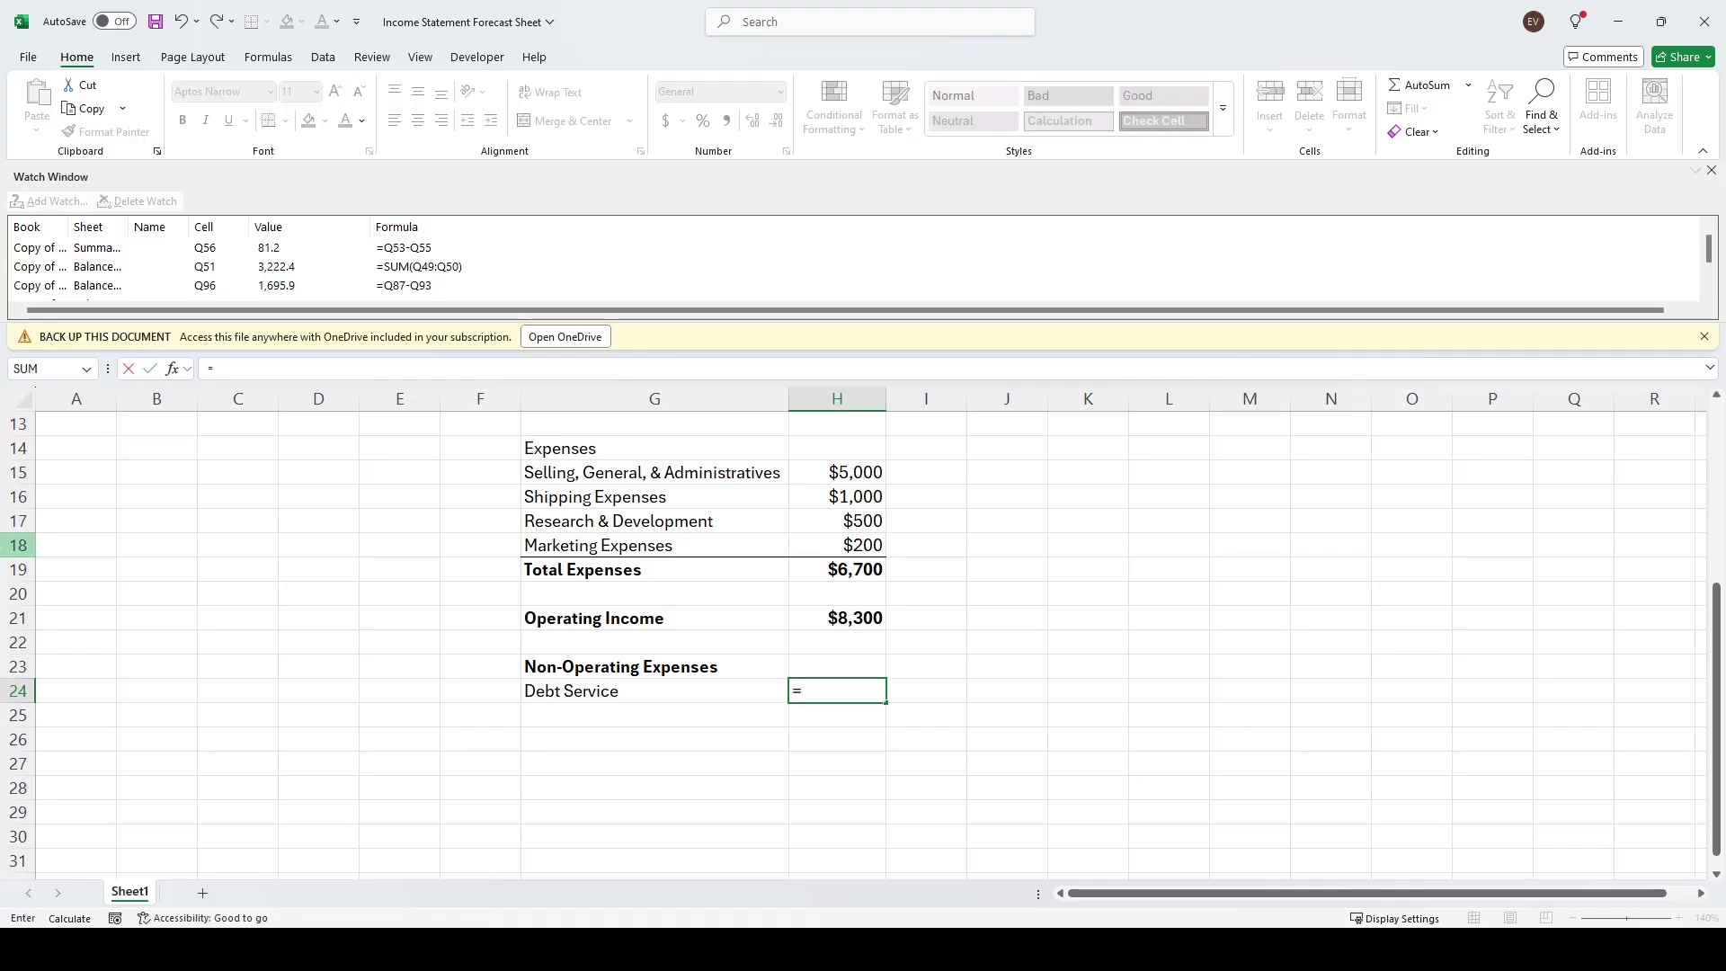
{"action": "type", "text": "100000*0.05"}
{"action": "key", "text": "ctrl+Return"}
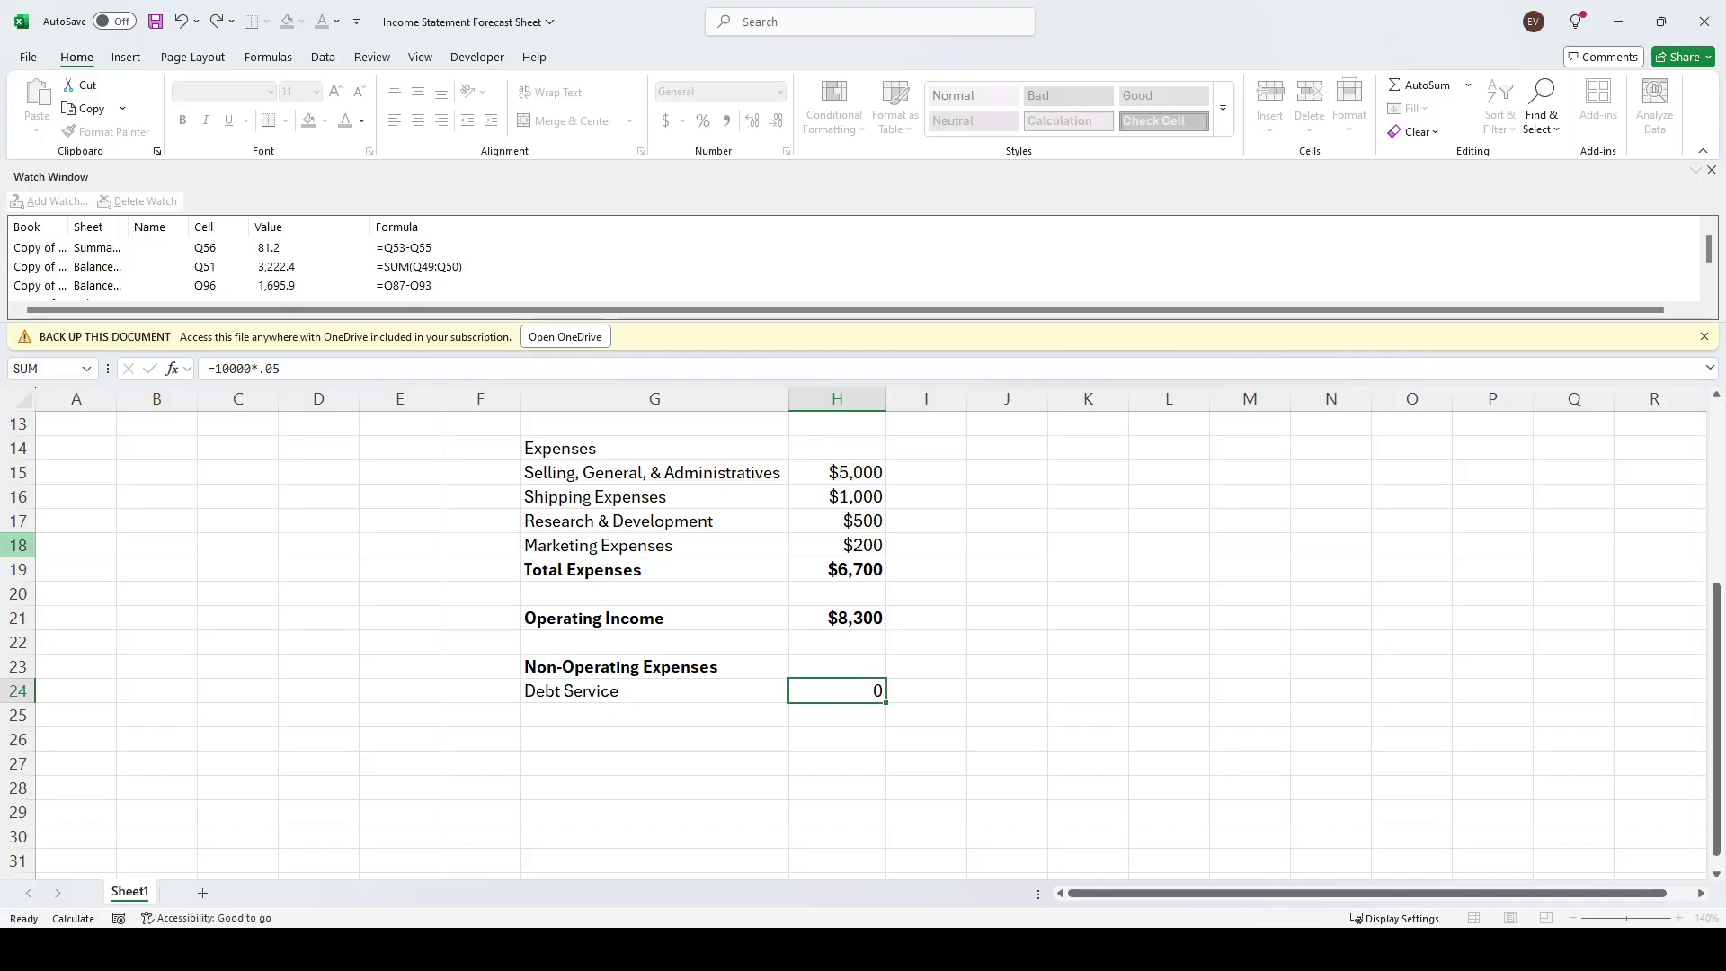
{"action": "left_click", "coordinate": [654, 690]}
{"action": "left_click", "coordinate": [837, 690]}
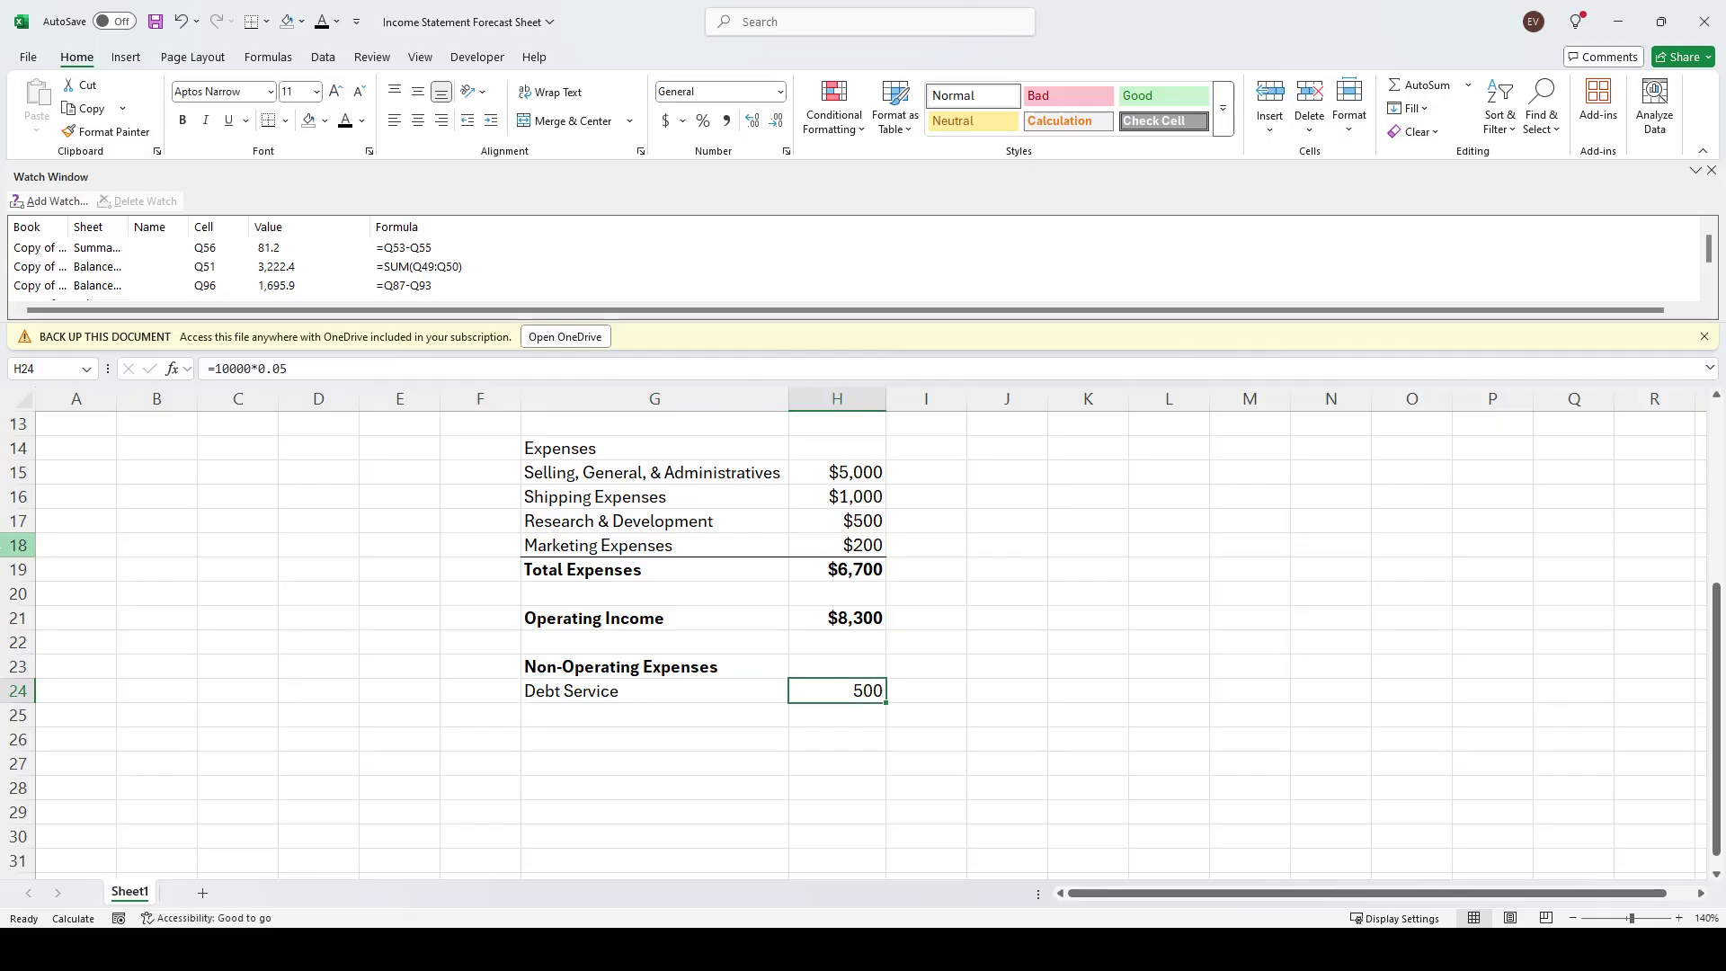
{"action": "left_click", "coordinate": [926, 690]}
{"action": "left_click", "coordinate": [837, 690]}
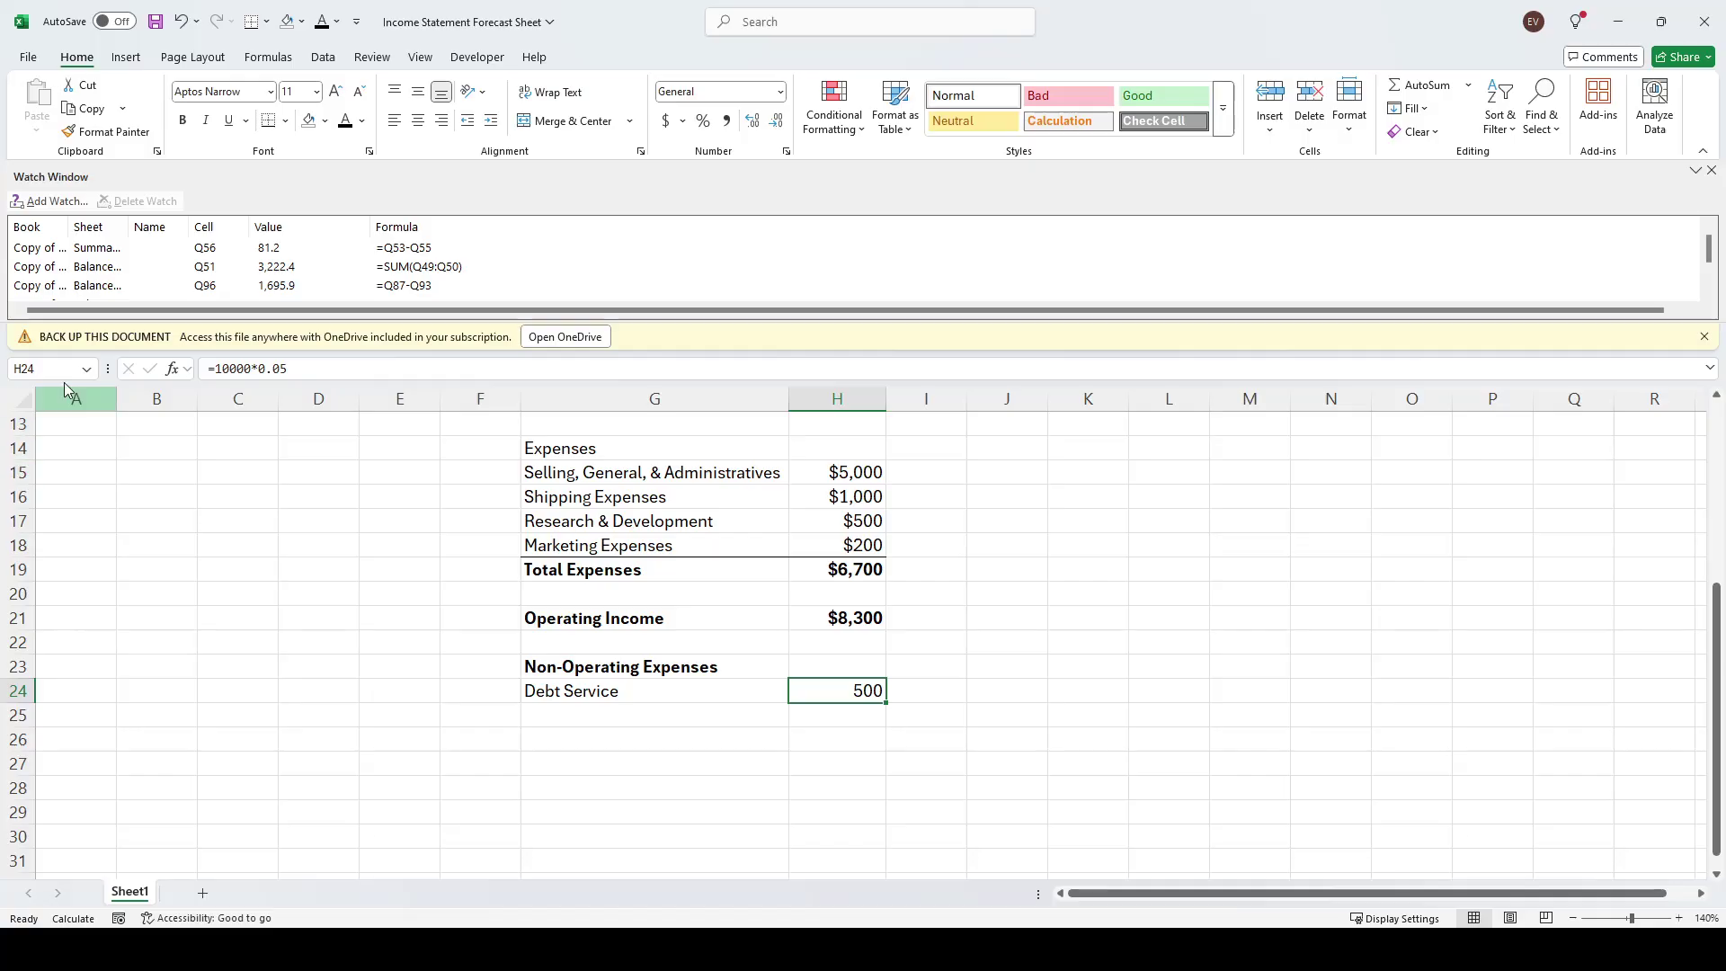
Change the Debt Service formula in H24 to =100000*0.05
{"action": "key", "text": "F2"}
{"action": "key", "text": "Home"}
{"action": "type", "text": "0"}
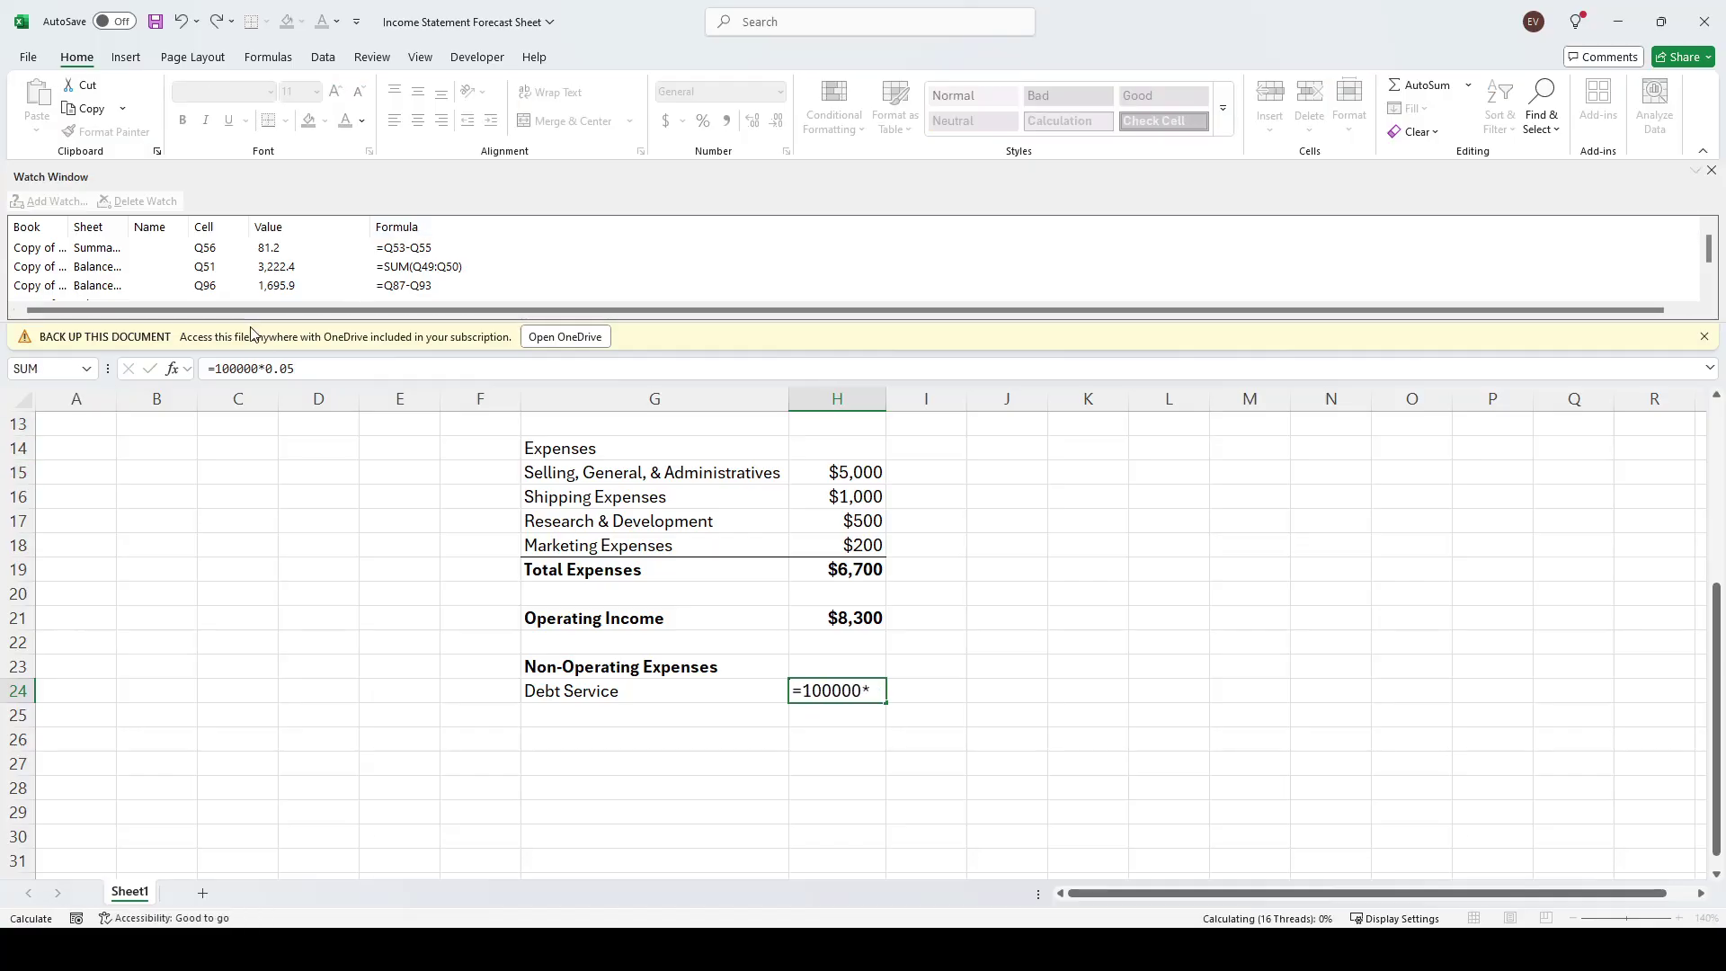
{"action": "key", "text": "ctrl+Return"}
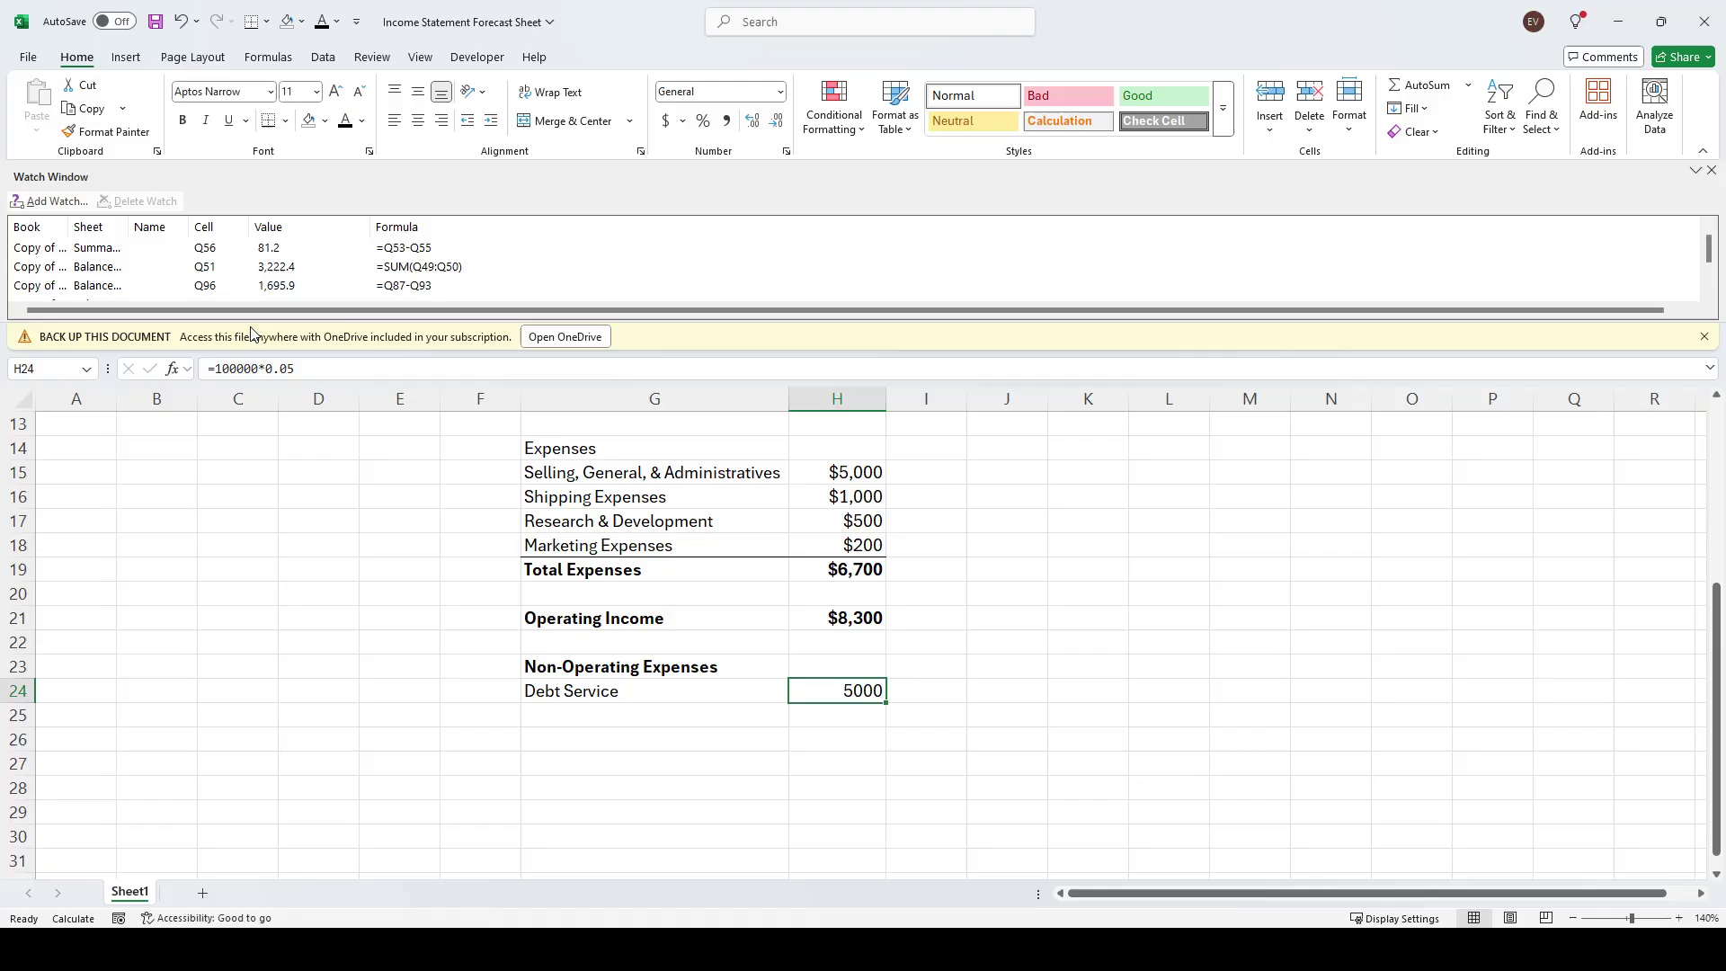
Set the Debt Service formula in H24 to =75000*0.05
{"action": "key", "text": "Down"}
{"action": "key", "text": "Up"}
{"action": "key", "text": "F2"}
{"action": "double_click", "coordinate": [249, 363]}
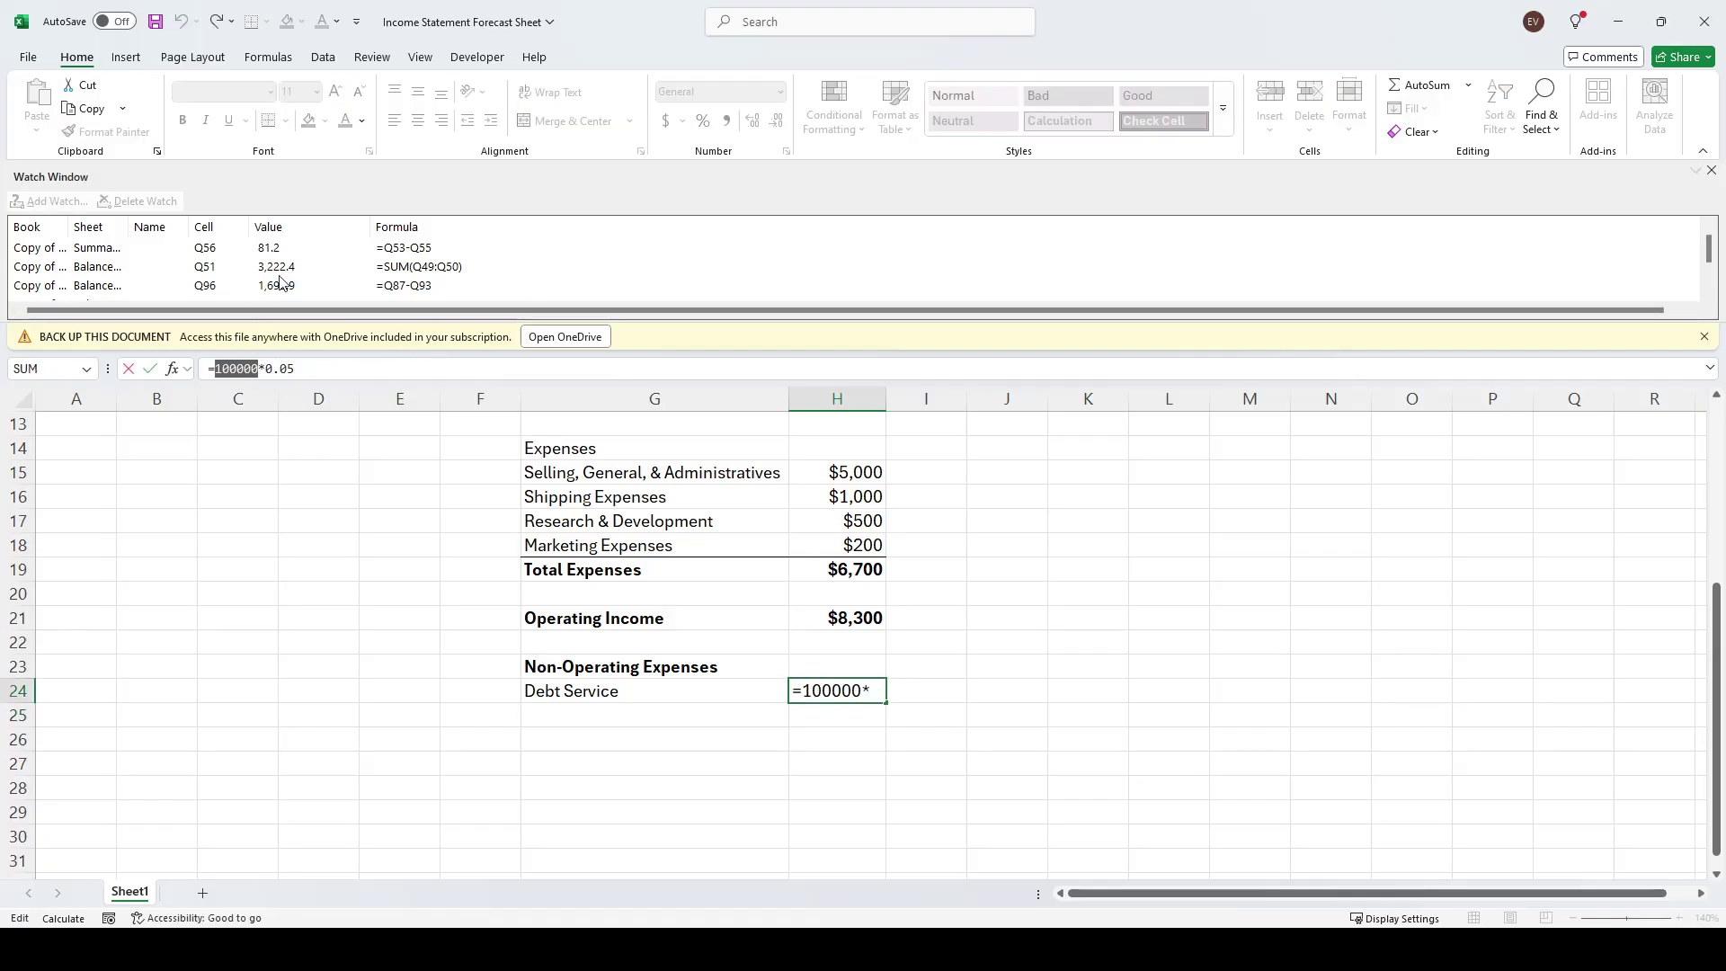
{"action": "type", "text": "7500"}
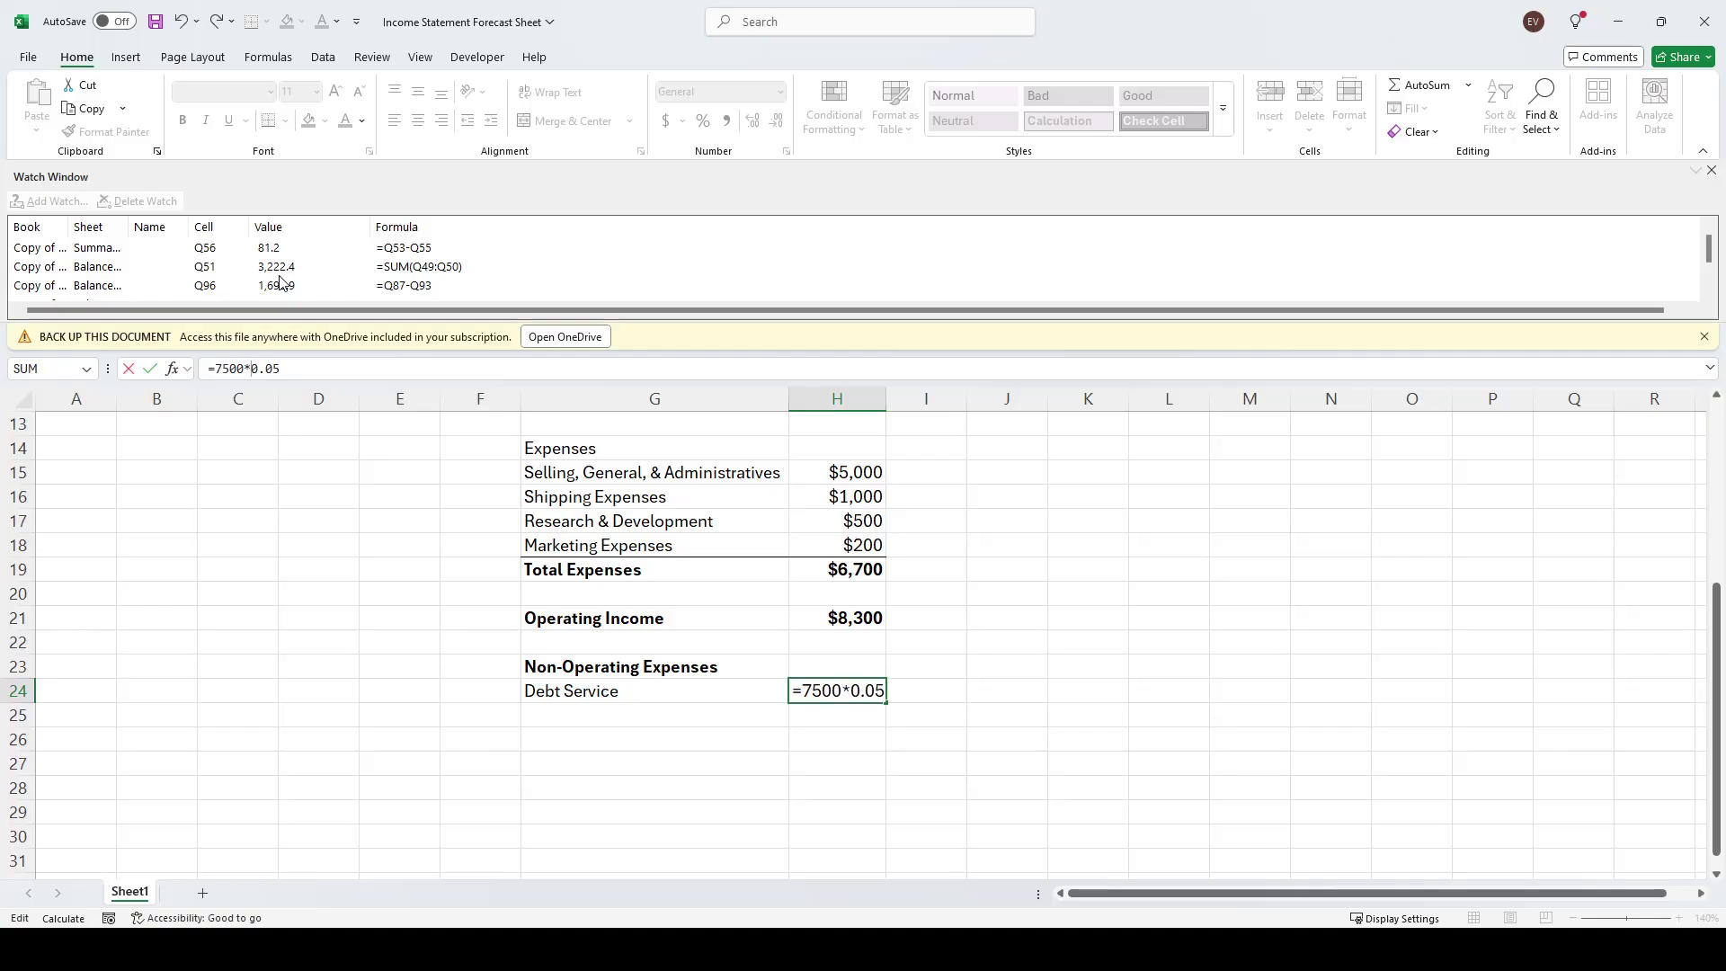
{"action": "type", "text": "0"}
{"action": "key", "text": "Return"}
{"action": "key", "text": "Up"}
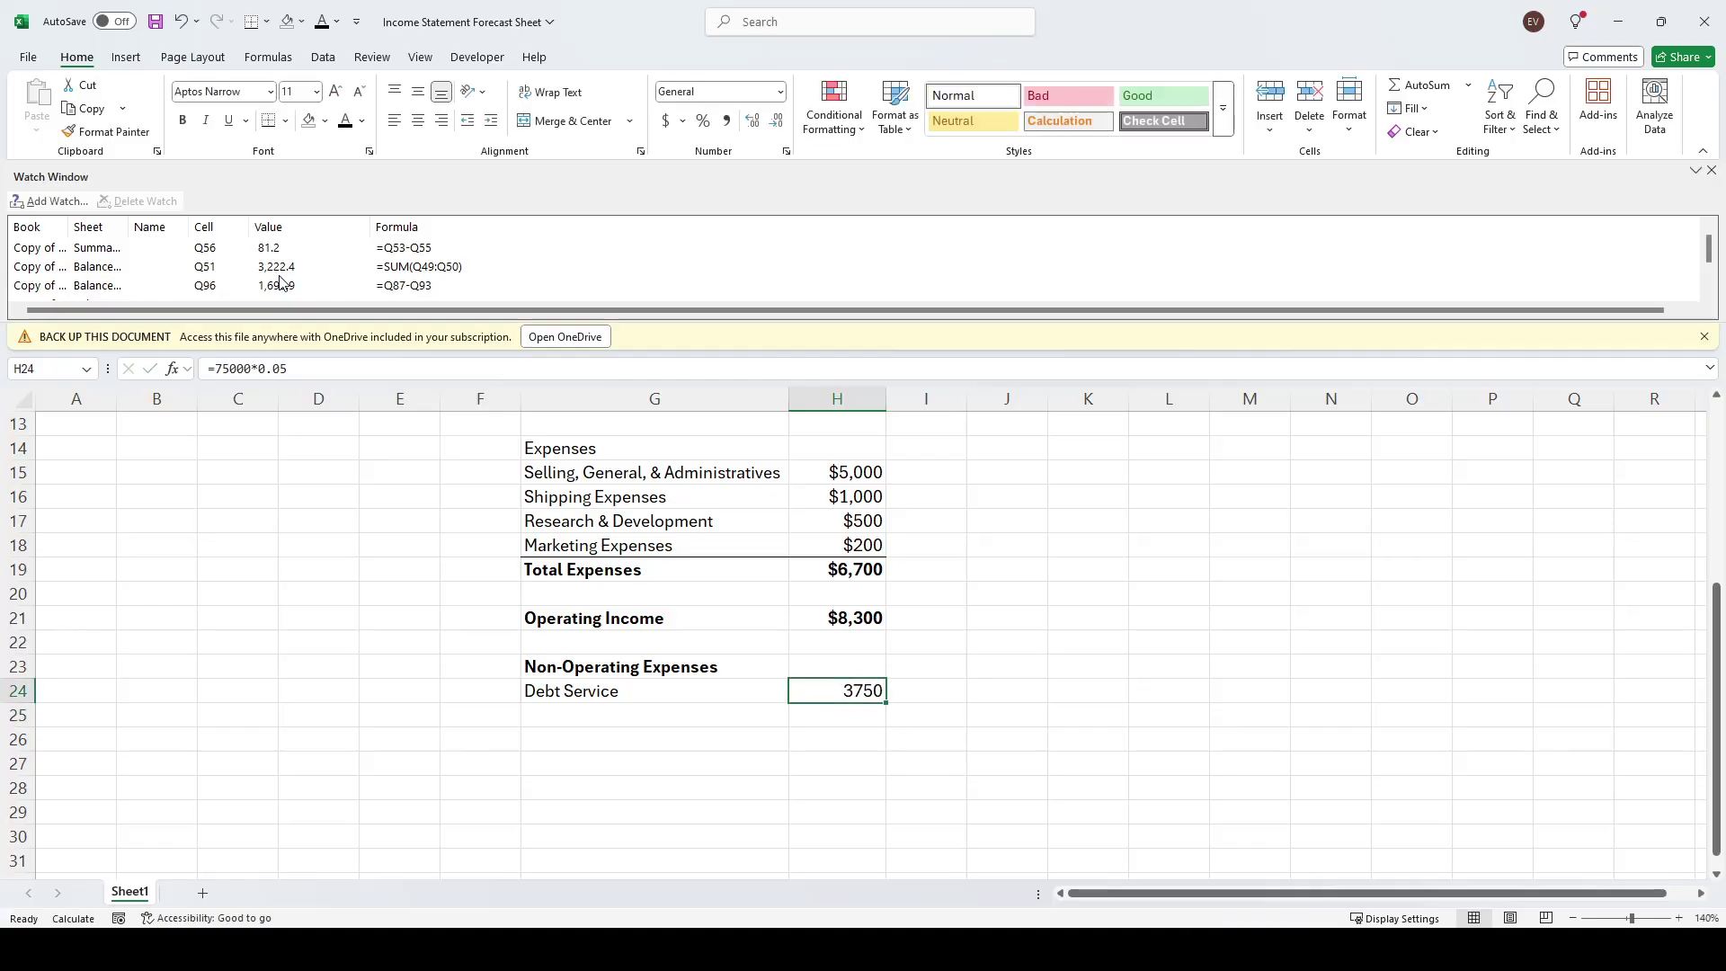
Format the Debt Service amount in H24 as currency without decimal places
{"action": "left_click", "coordinate": [779, 92]}
{"action": "left_click", "coordinate": [746, 211]}
{"action": "left_click", "coordinate": [777, 121]}
{"action": "left_click", "coordinate": [777, 121]}
Add an "Entity Expenses" line in G25 in regular weight, with the amount 200 in H25
{"action": "left_click", "coordinate": [620, 714]}
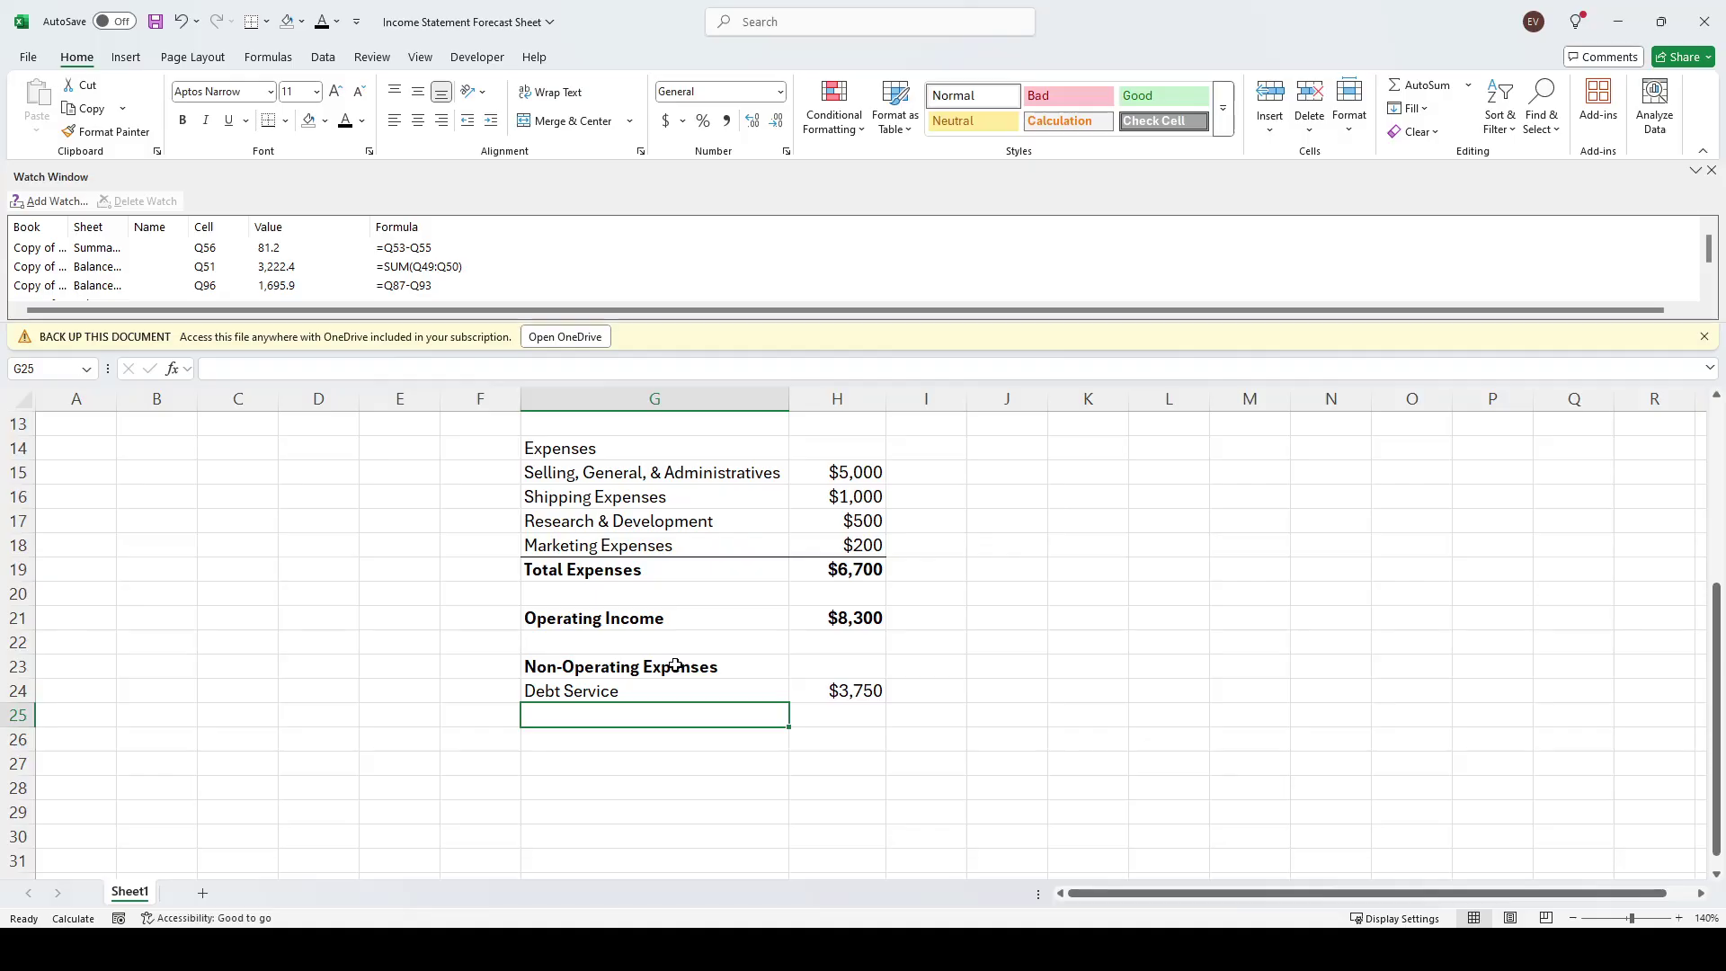
{"action": "type", "text": "En"}
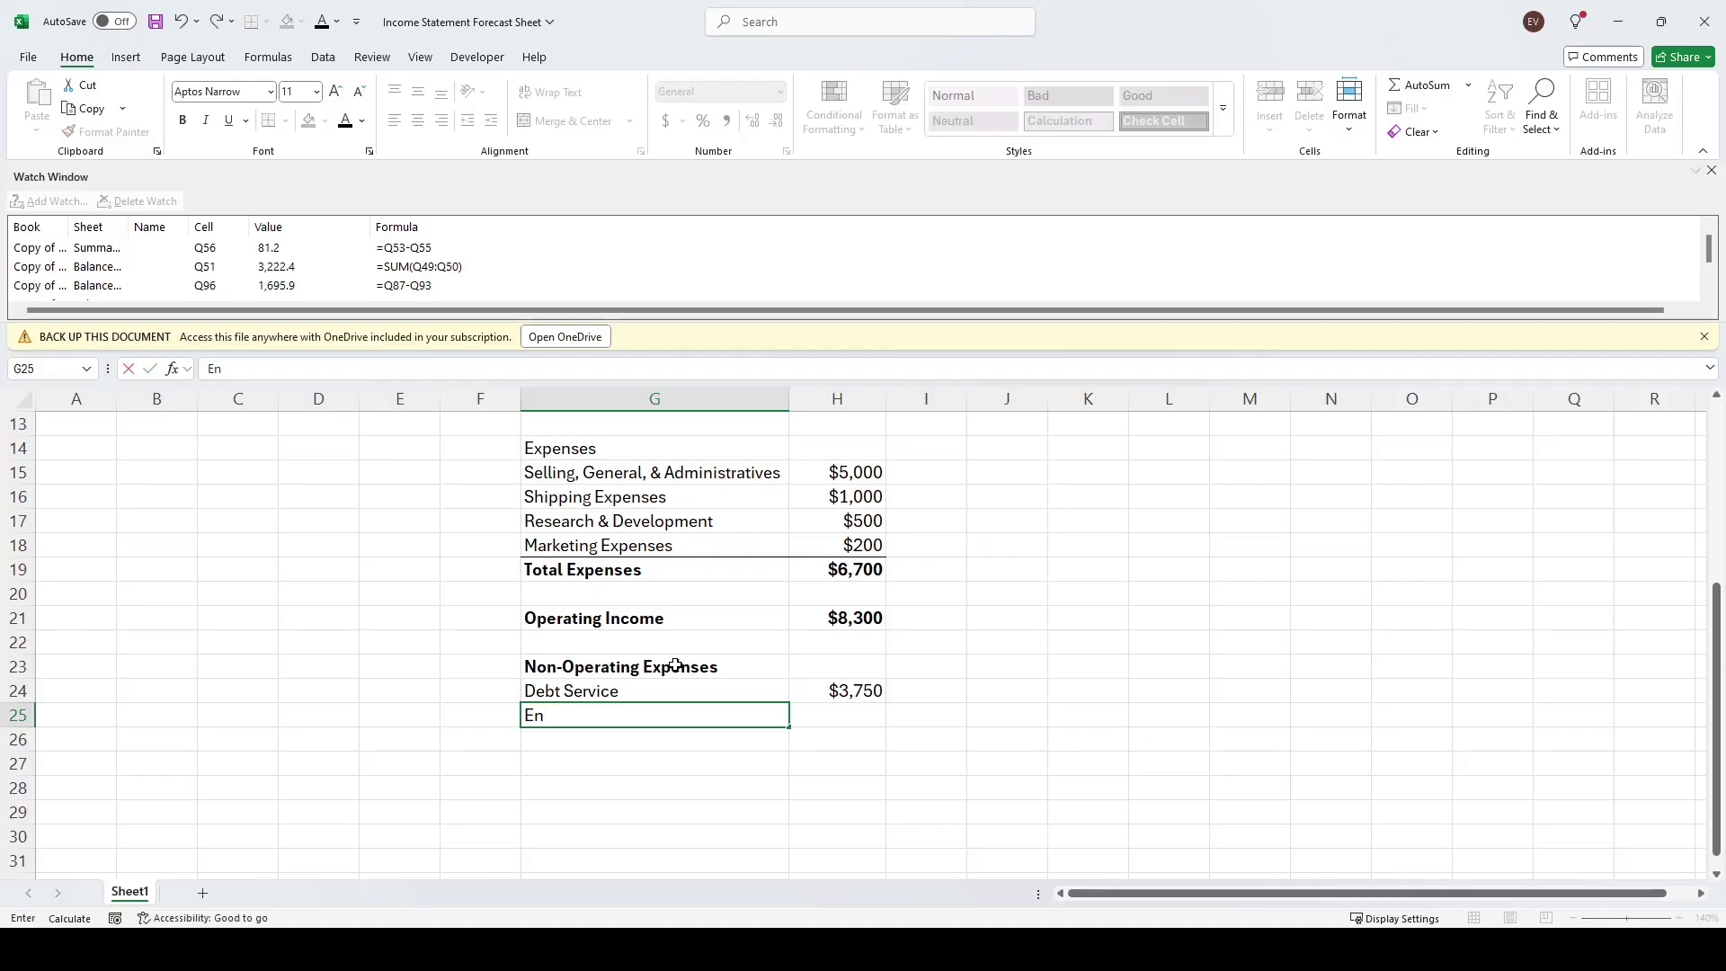
{"action": "type", "text": "tityuExpenses"}
{"action": "key", "text": "ctrl+b"}
{"action": "key", "text": "Tab"}
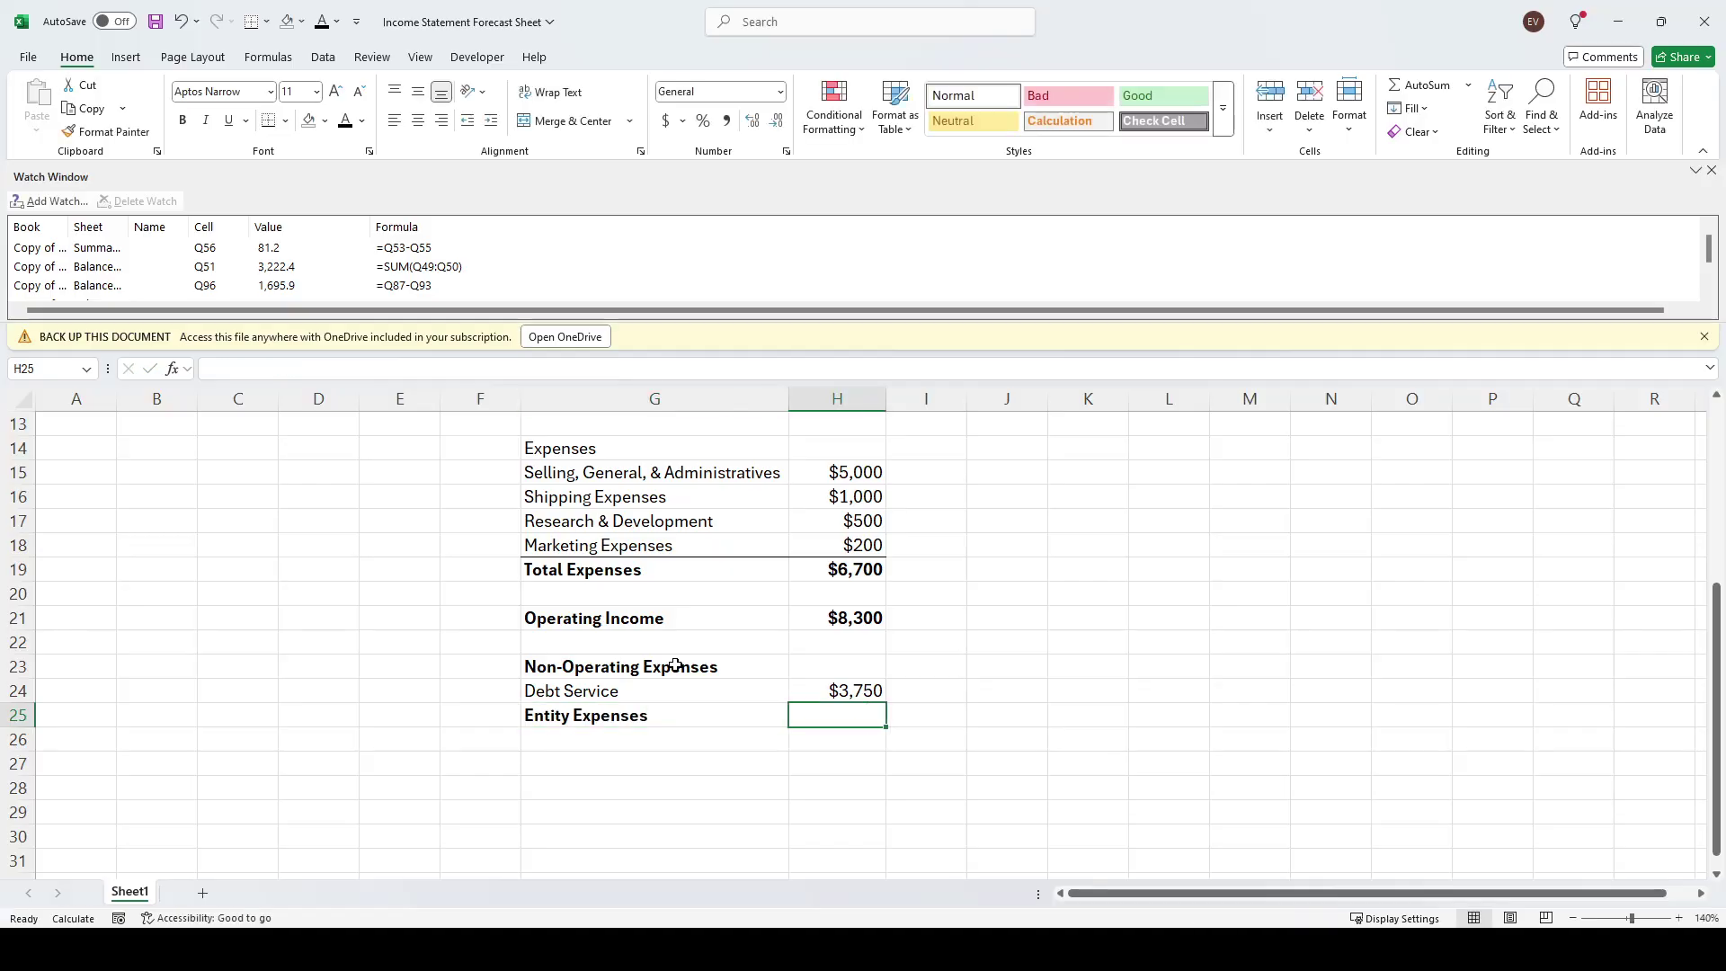
{"action": "type", "text": "200"}
{"action": "key", "text": "Return"}
{"action": "key", "text": "Up"}
{"action": "key", "text": "ctrl+b"}
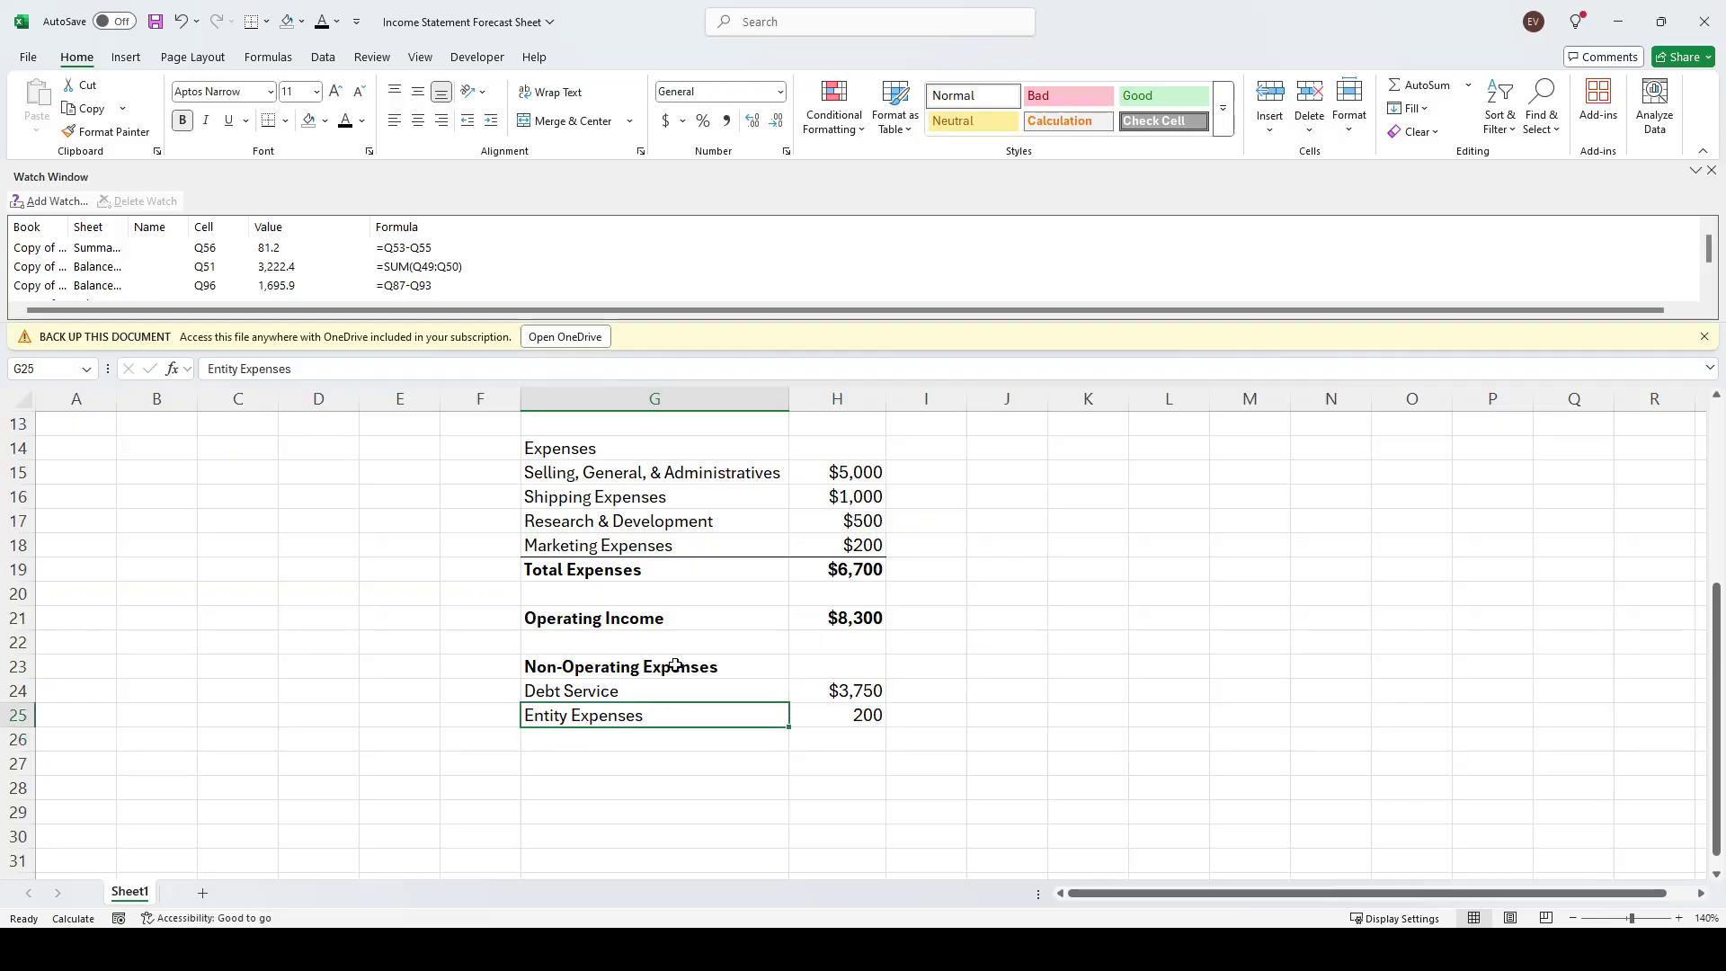
Format the Entity Expenses amount in H25 as currency without decimal places
{"action": "key", "text": "Down"}
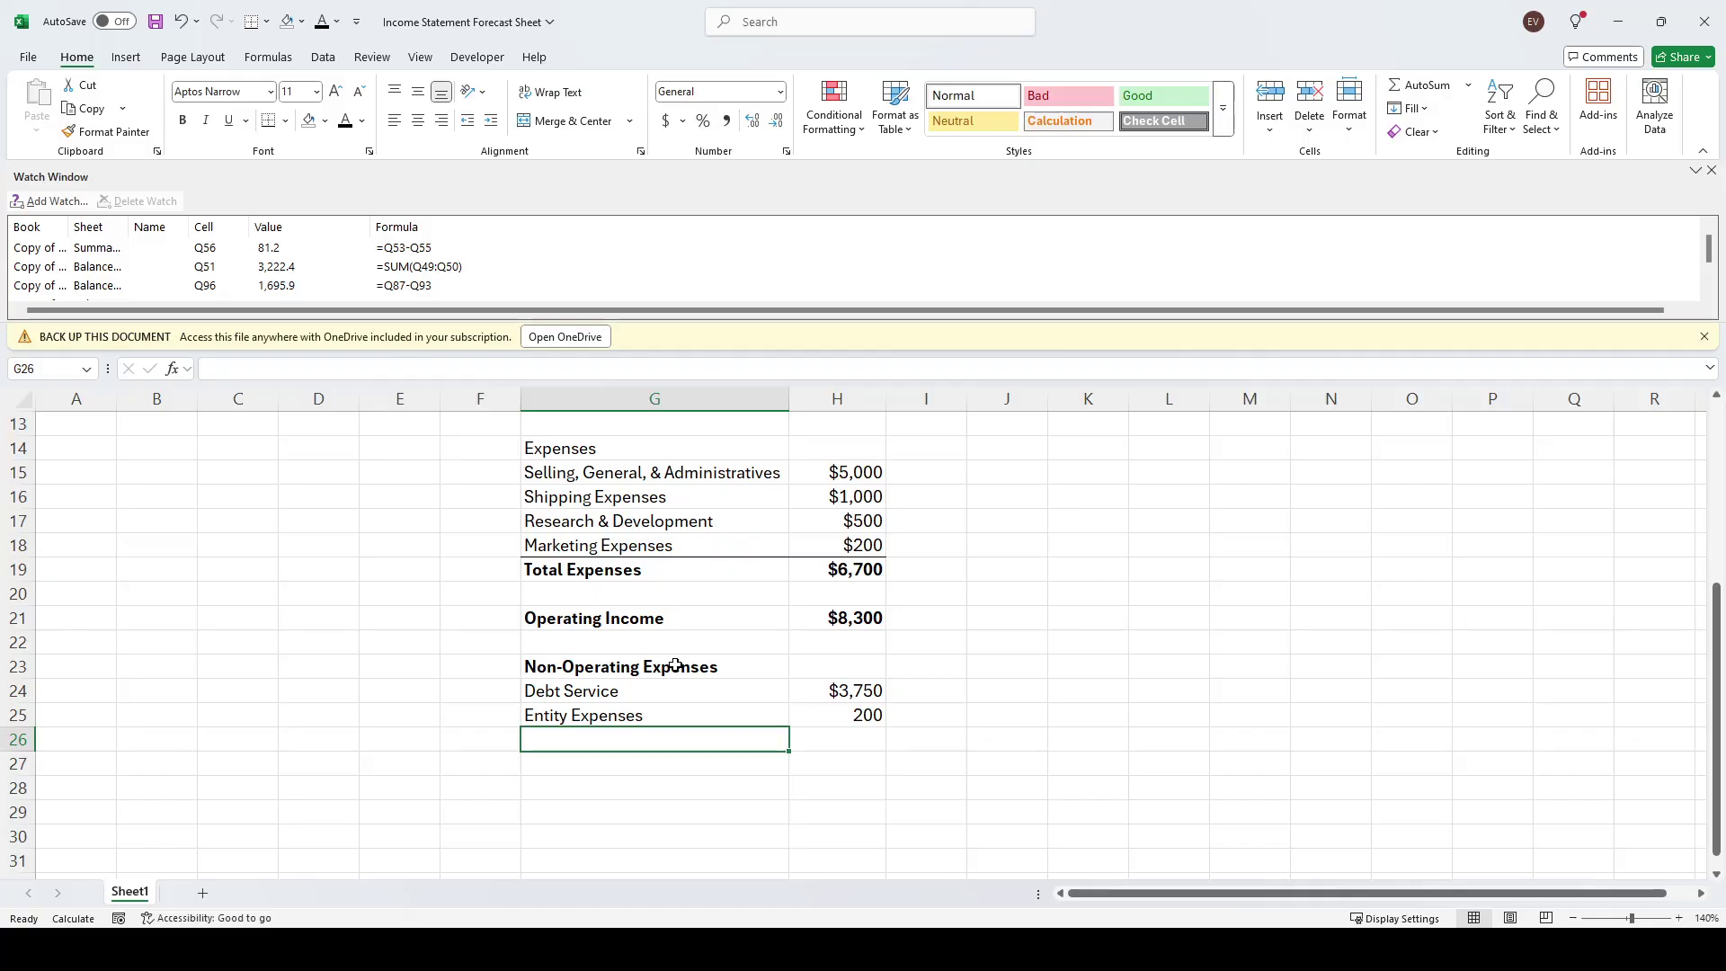
{"action": "key", "text": "Up"}
{"action": "key", "text": "Right"}
{"action": "left_click", "coordinate": [778, 94]}
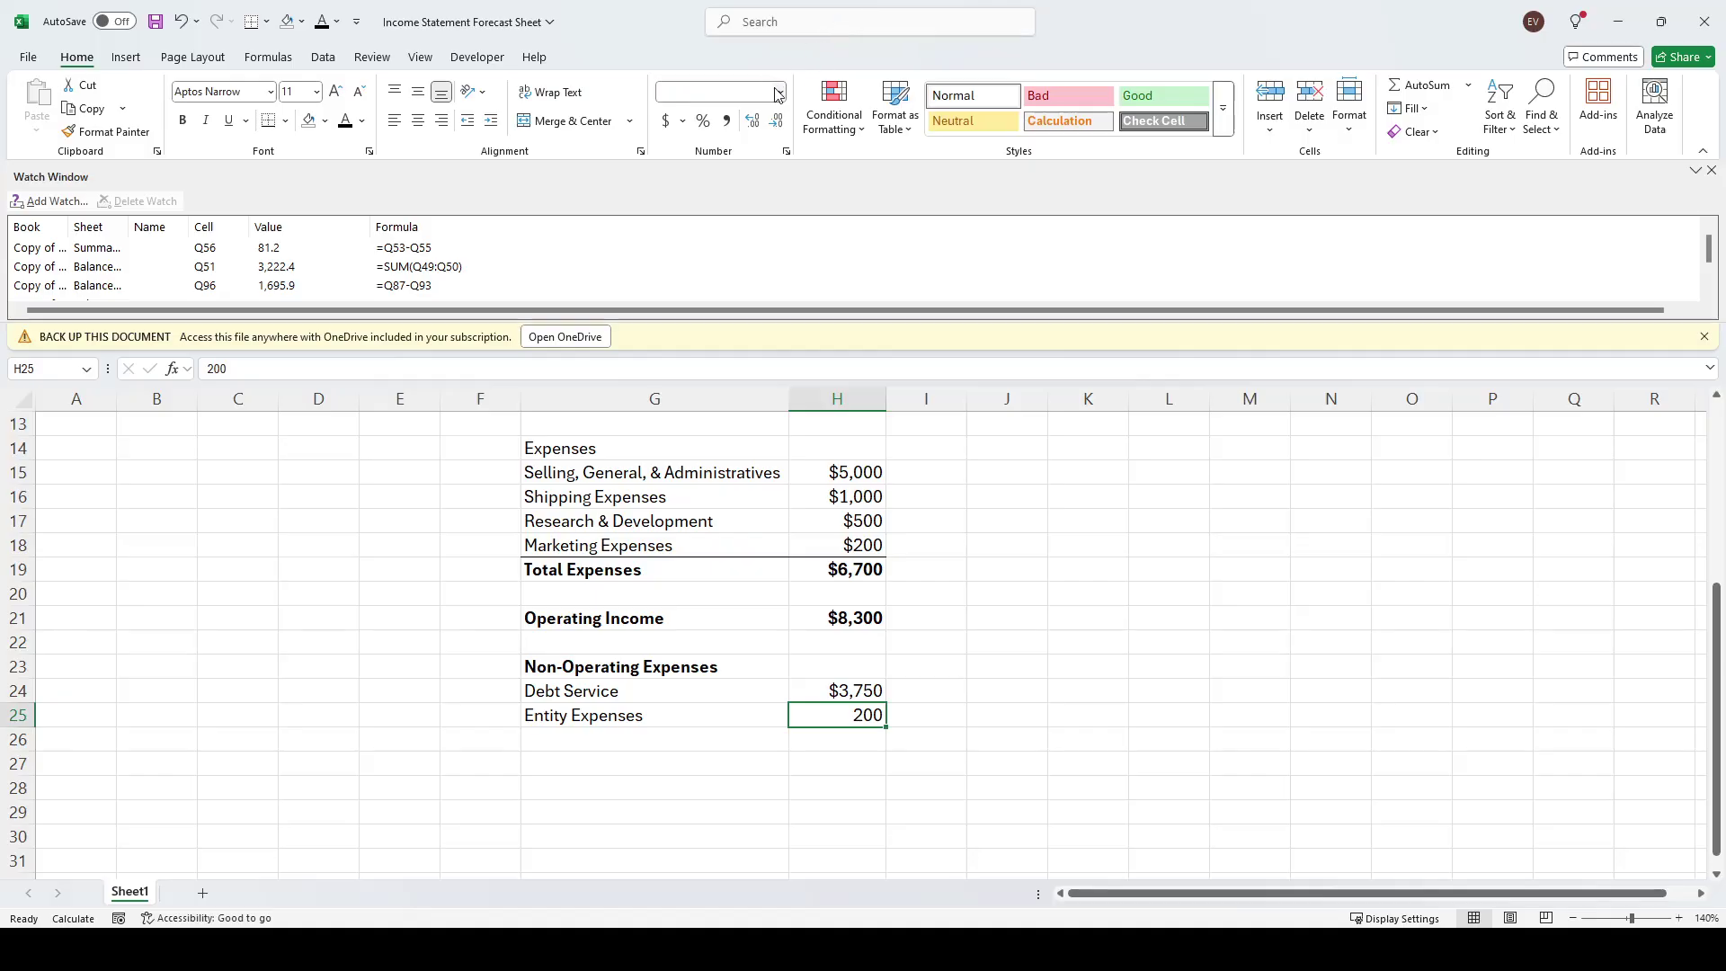
{"action": "left_click", "coordinate": [740, 220]}
{"action": "left_click", "coordinate": [776, 120]}
{"action": "left_click", "coordinate": [775, 120]}
Add an "Accounting / Professional" line in G26 with the amount 500 in H26
{"action": "key", "text": "Left"}
{"action": "key", "text": "Down"}
{"action": "type", "text": "Ac"}
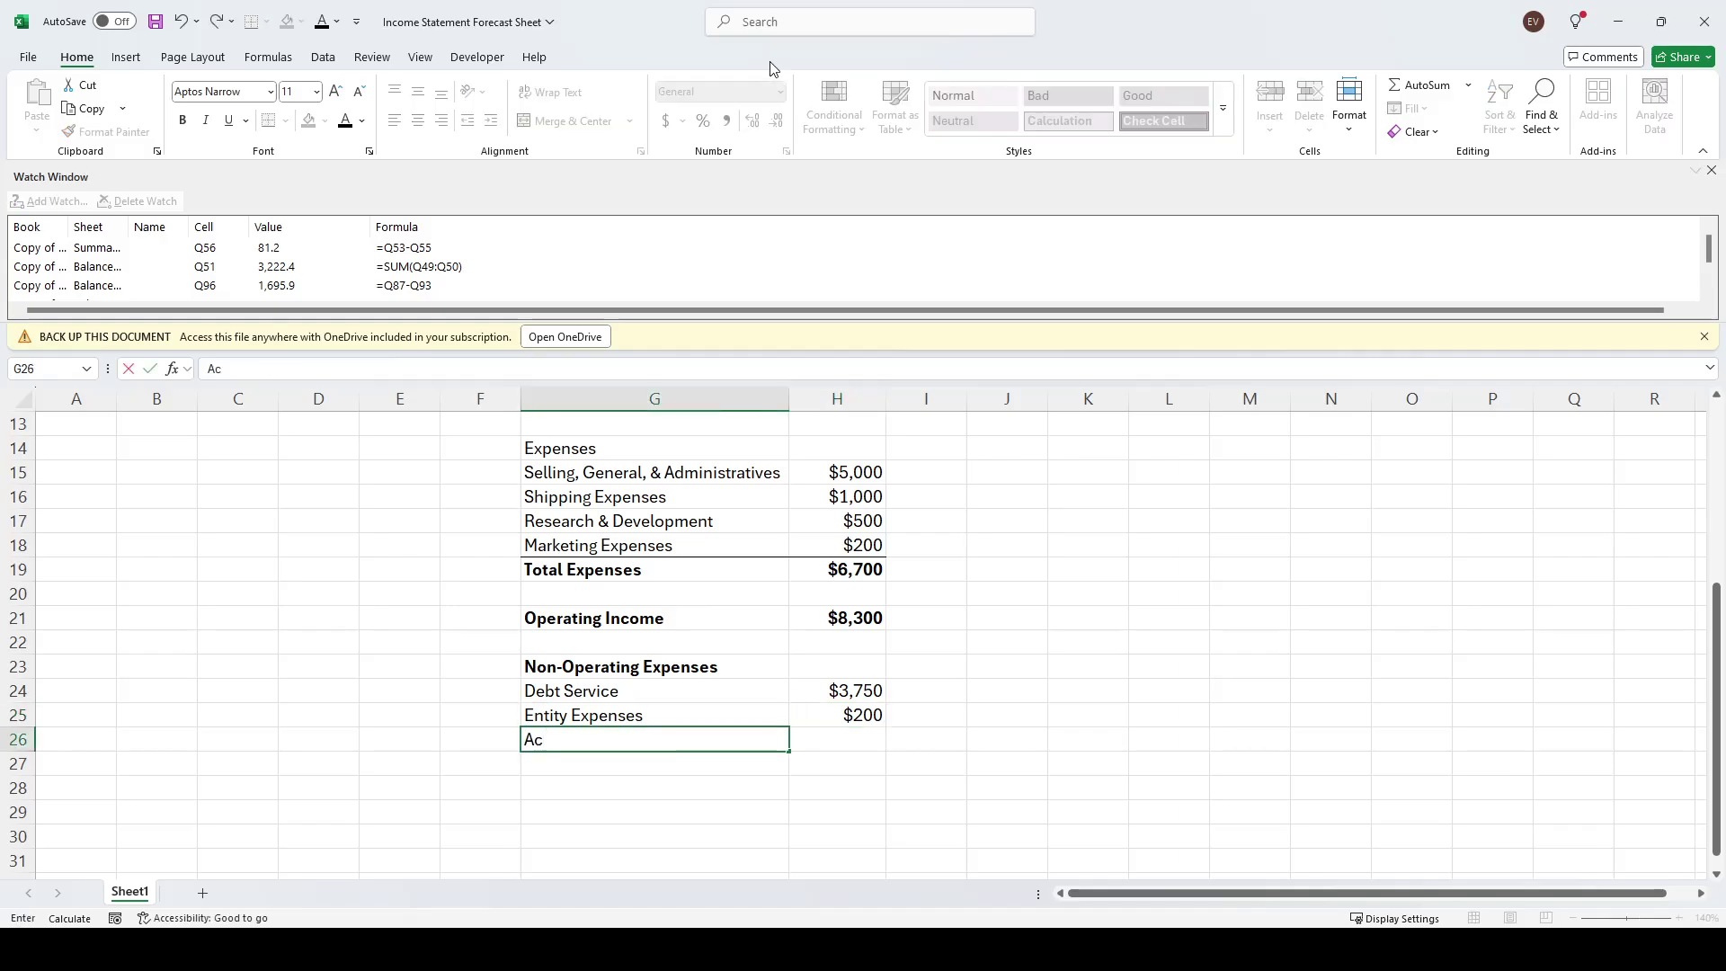
{"action": "type", "text": "counting / Professional"}
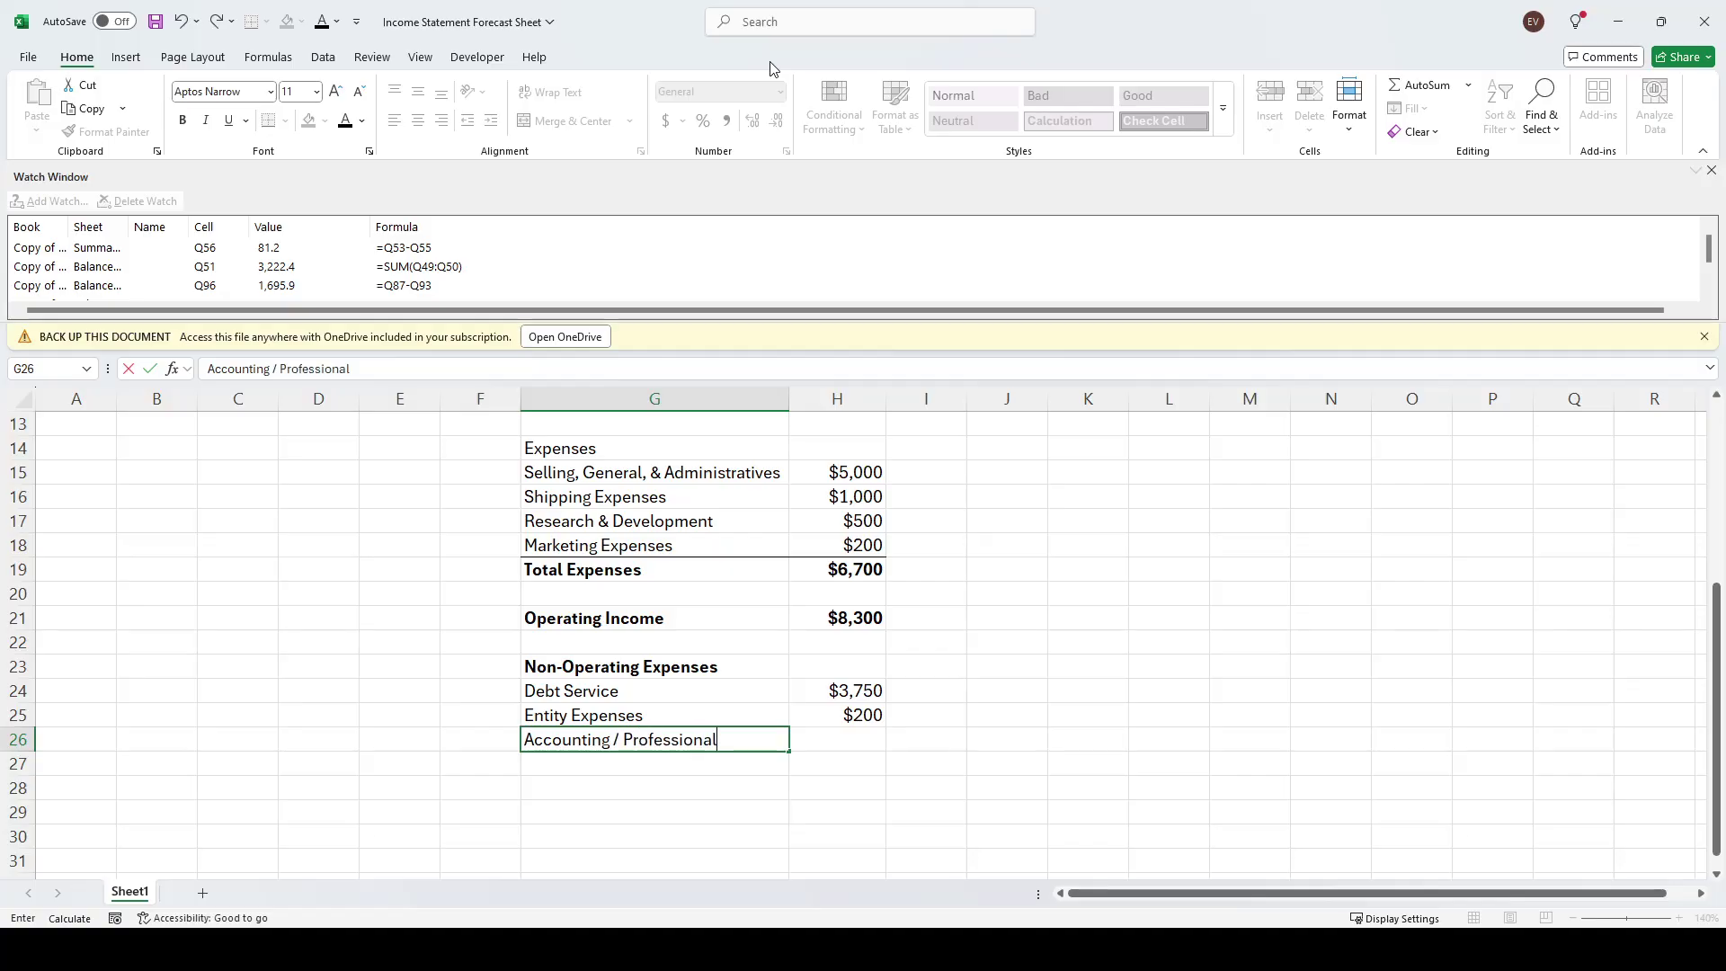
{"action": "key", "text": "Tab"}
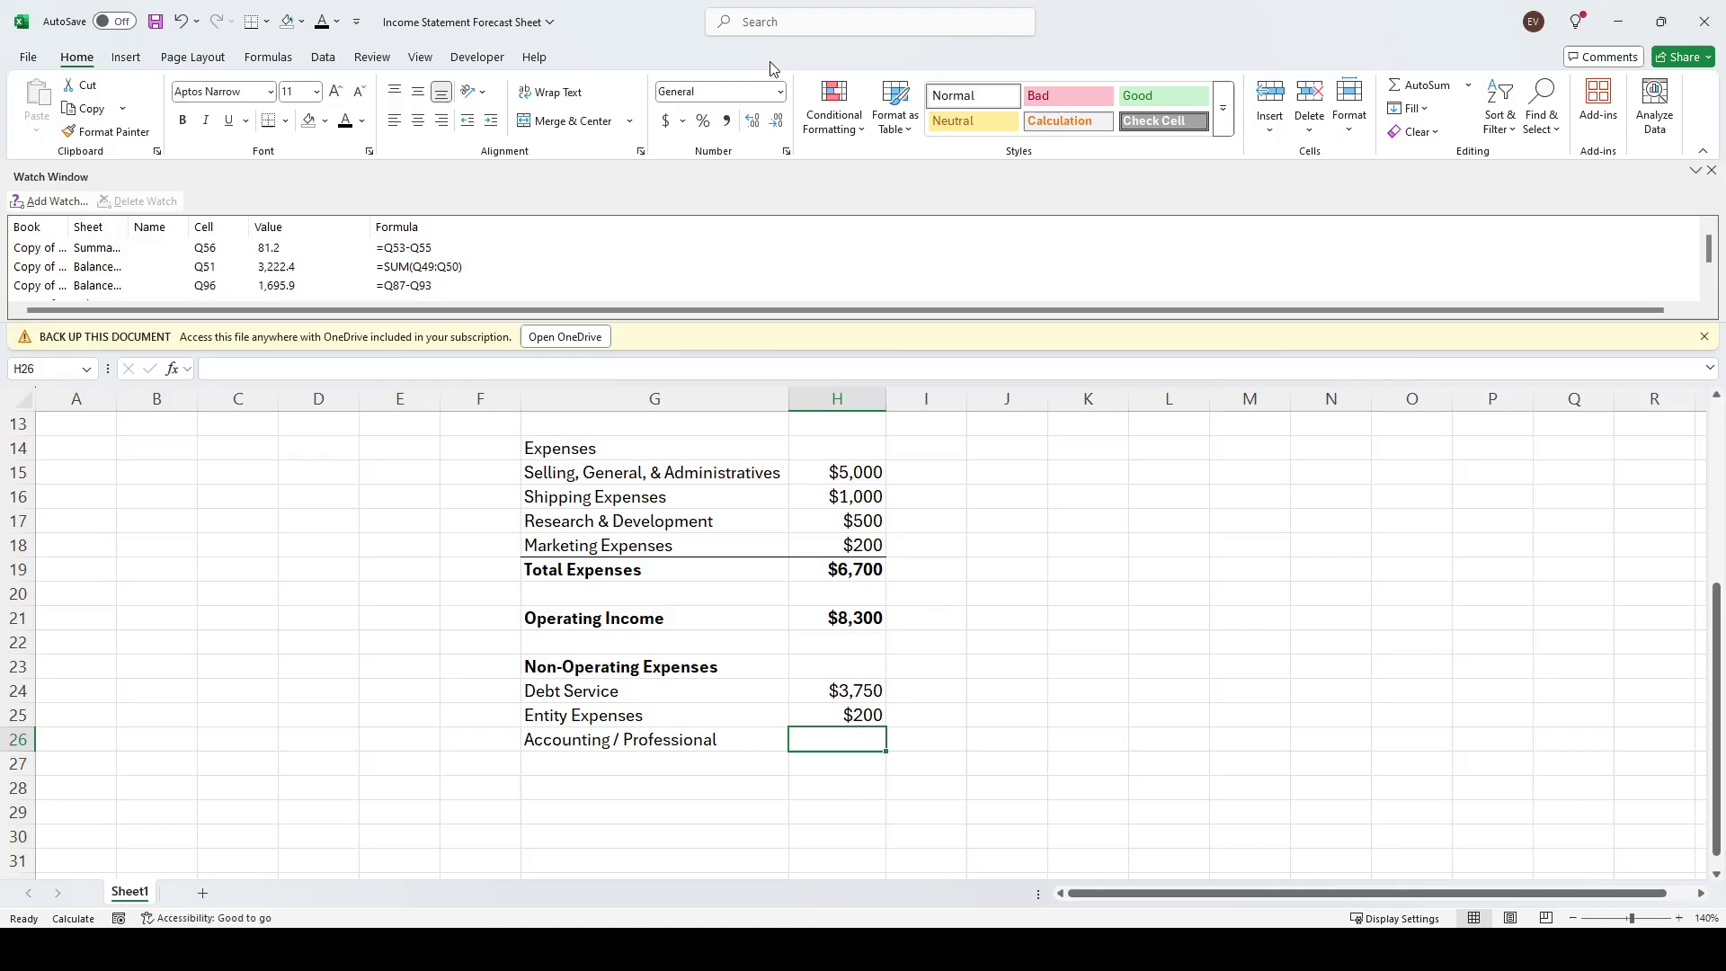
{"action": "type", "text": "500"}
{"action": "key", "text": "Return"}
{"action": "key", "text": "Up"}
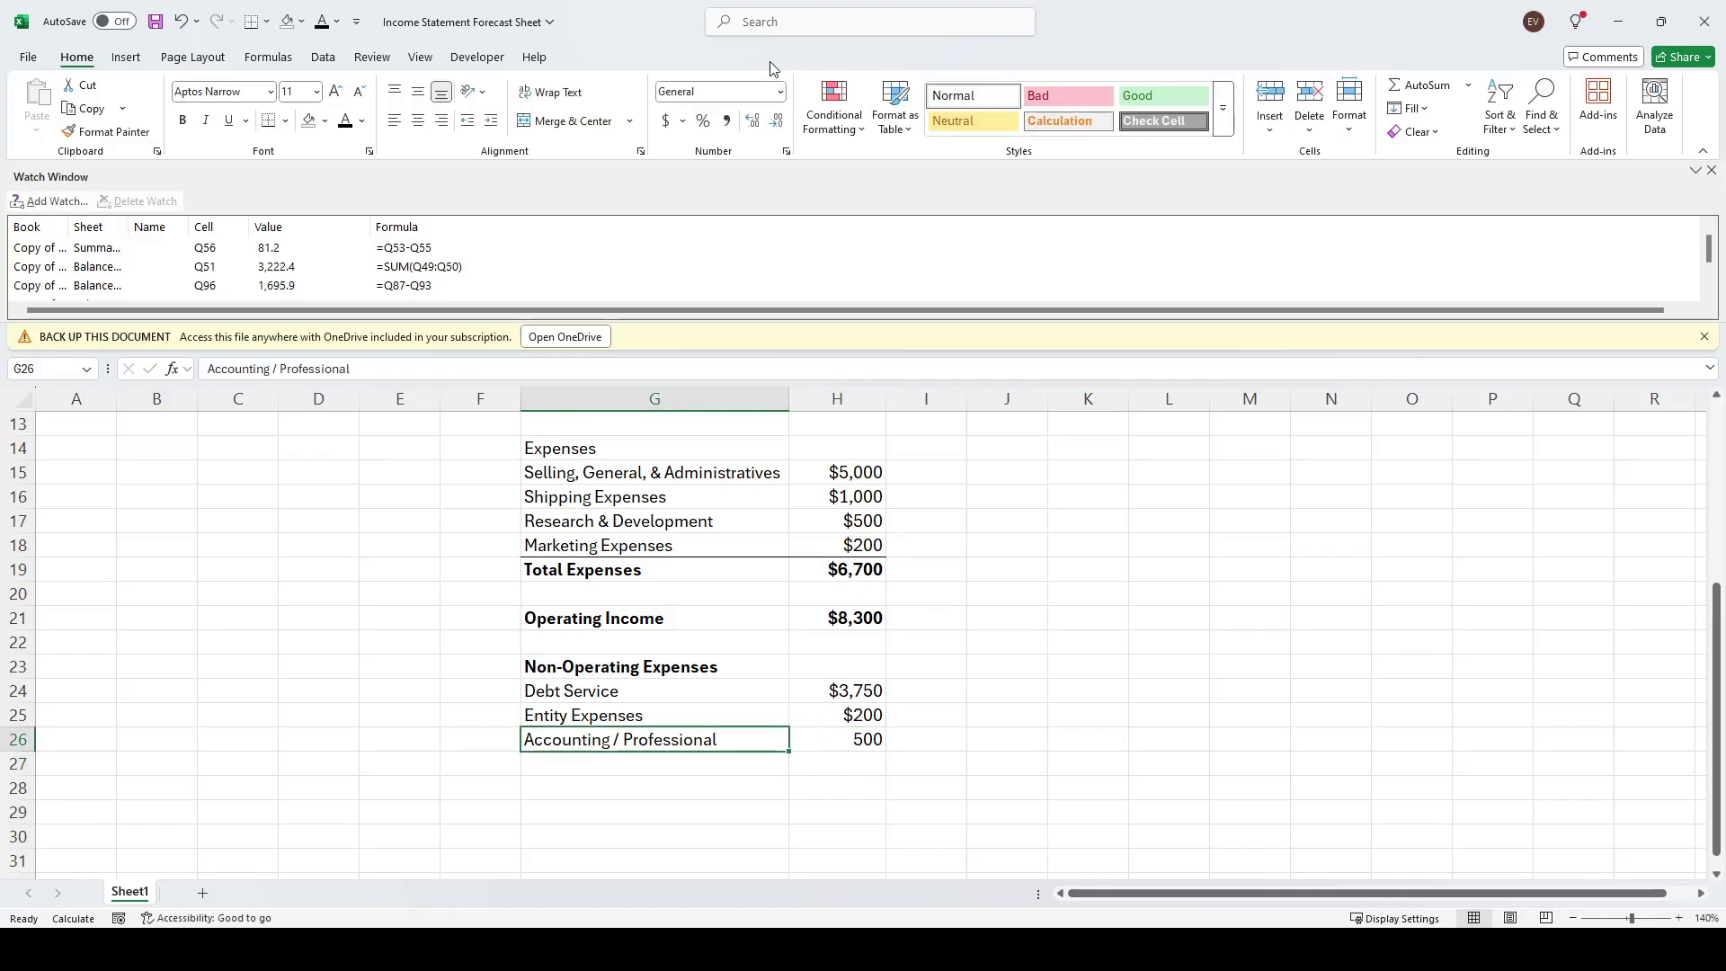
{"action": "key", "text": "Down"}
{"action": "key", "text": "Up"}
Label G27 "Total Non-Operating Expenses" and sum the non-operating amounts above it in H27
{"action": "key", "text": "Down"}
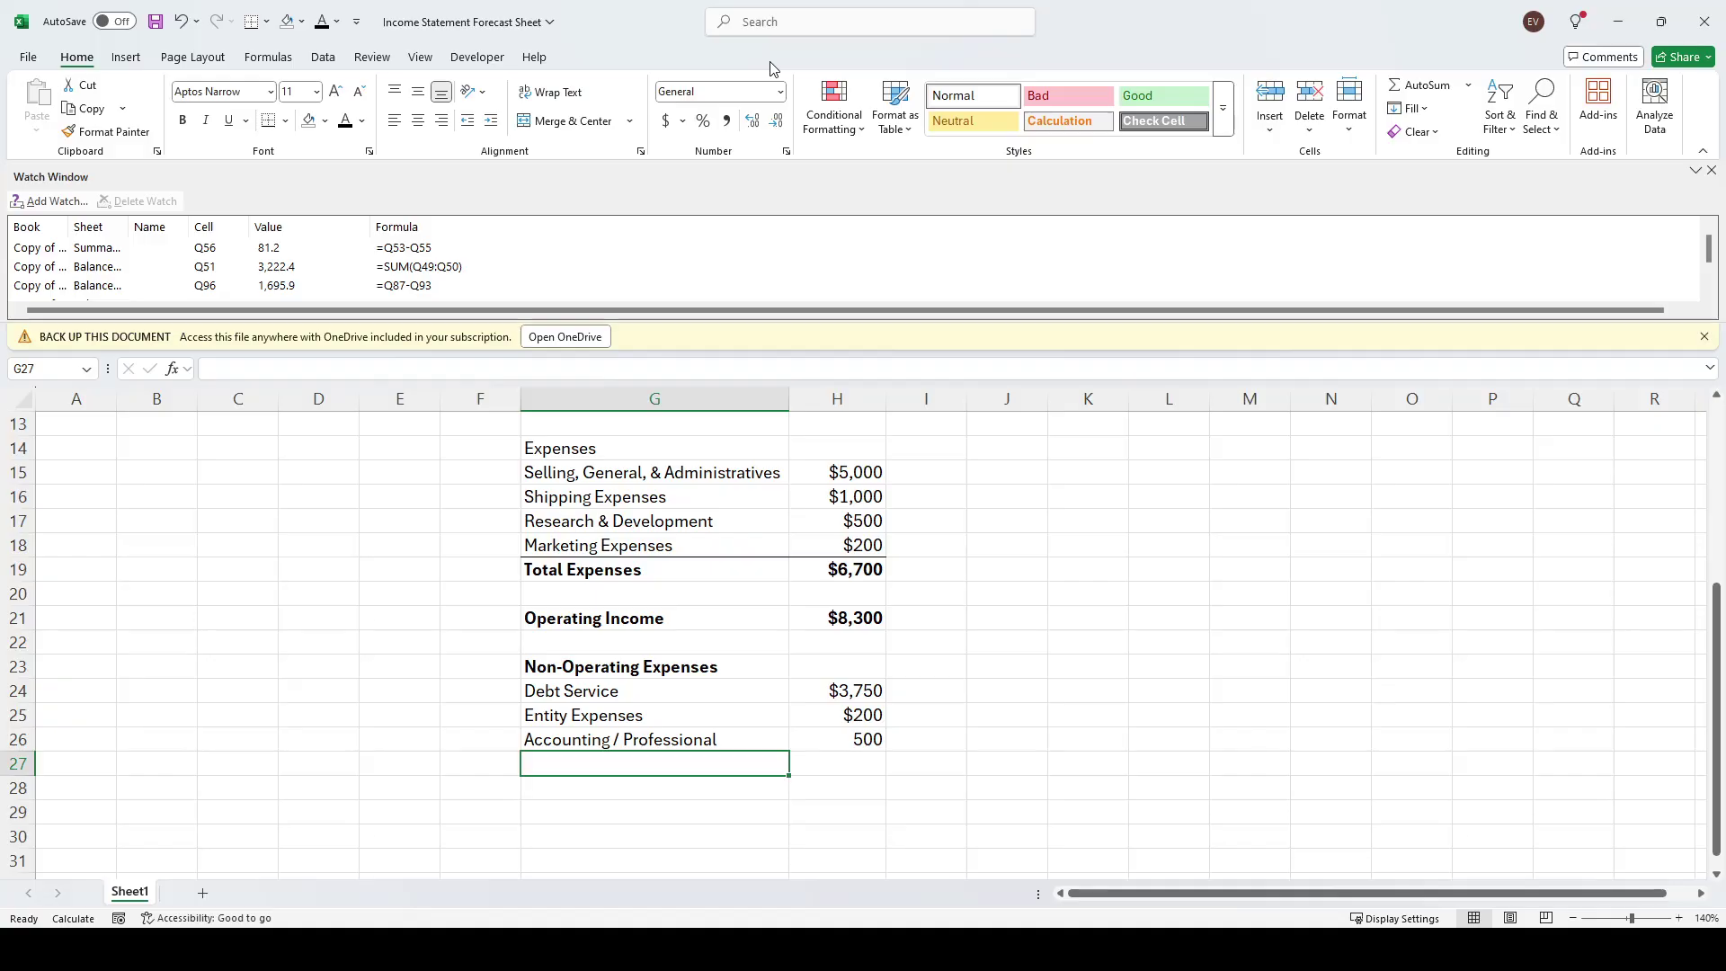
{"action": "type", "text": "M"}
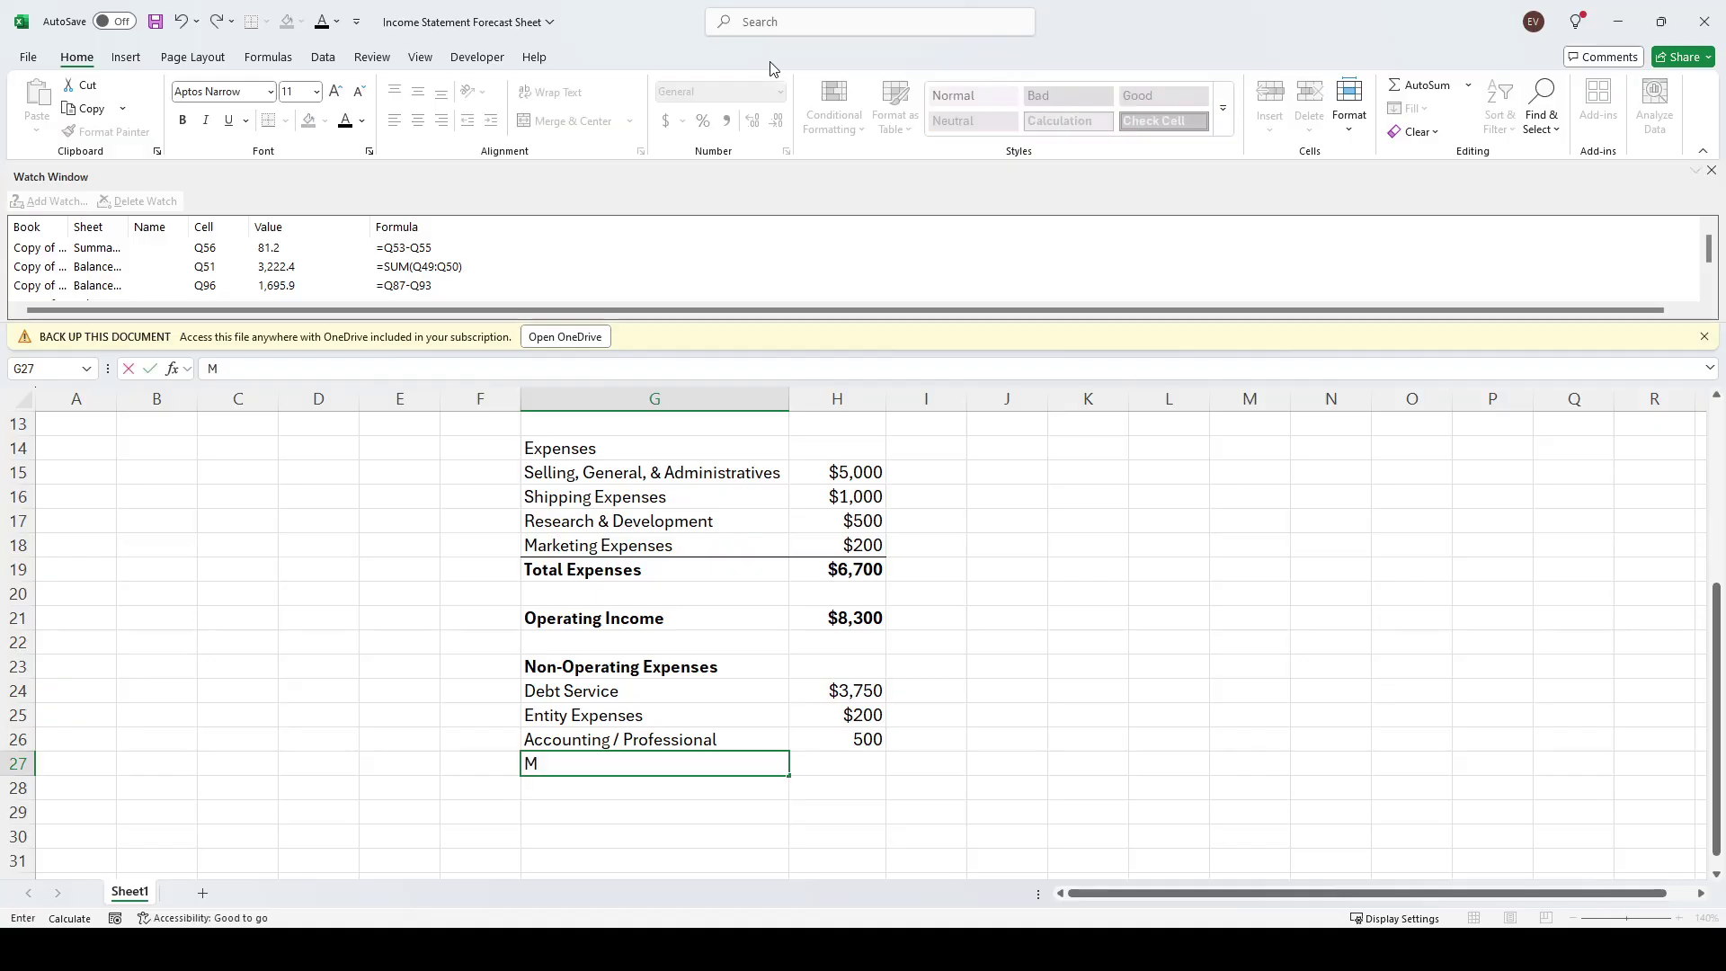
{"action": "key", "text": "BackSpace"}
{"action": "type", "text": "Total Non-Operating"}
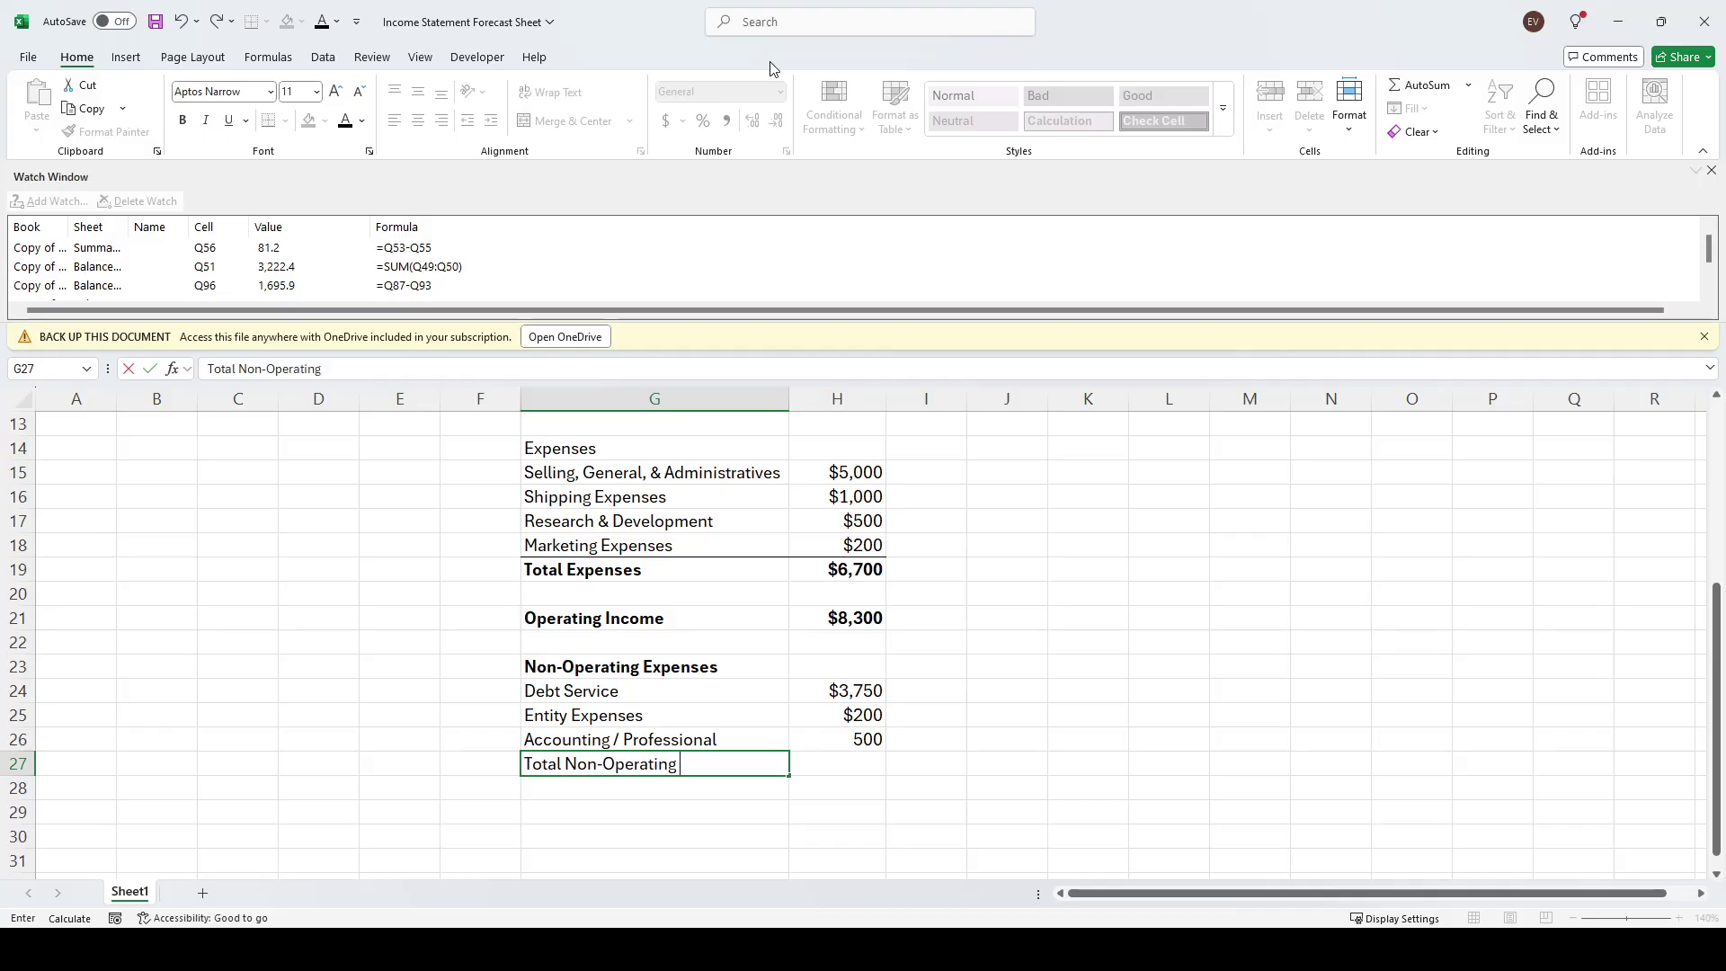
{"action": "type", "text": " Expnes"}
{"action": "key", "text": "BackSpace"}
{"action": "key", "text": "BackSpace"}
{"action": "key", "text": "BackSpace"}
{"action": "type", "text": "ense"}
{"action": "key", "text": "Tab"}
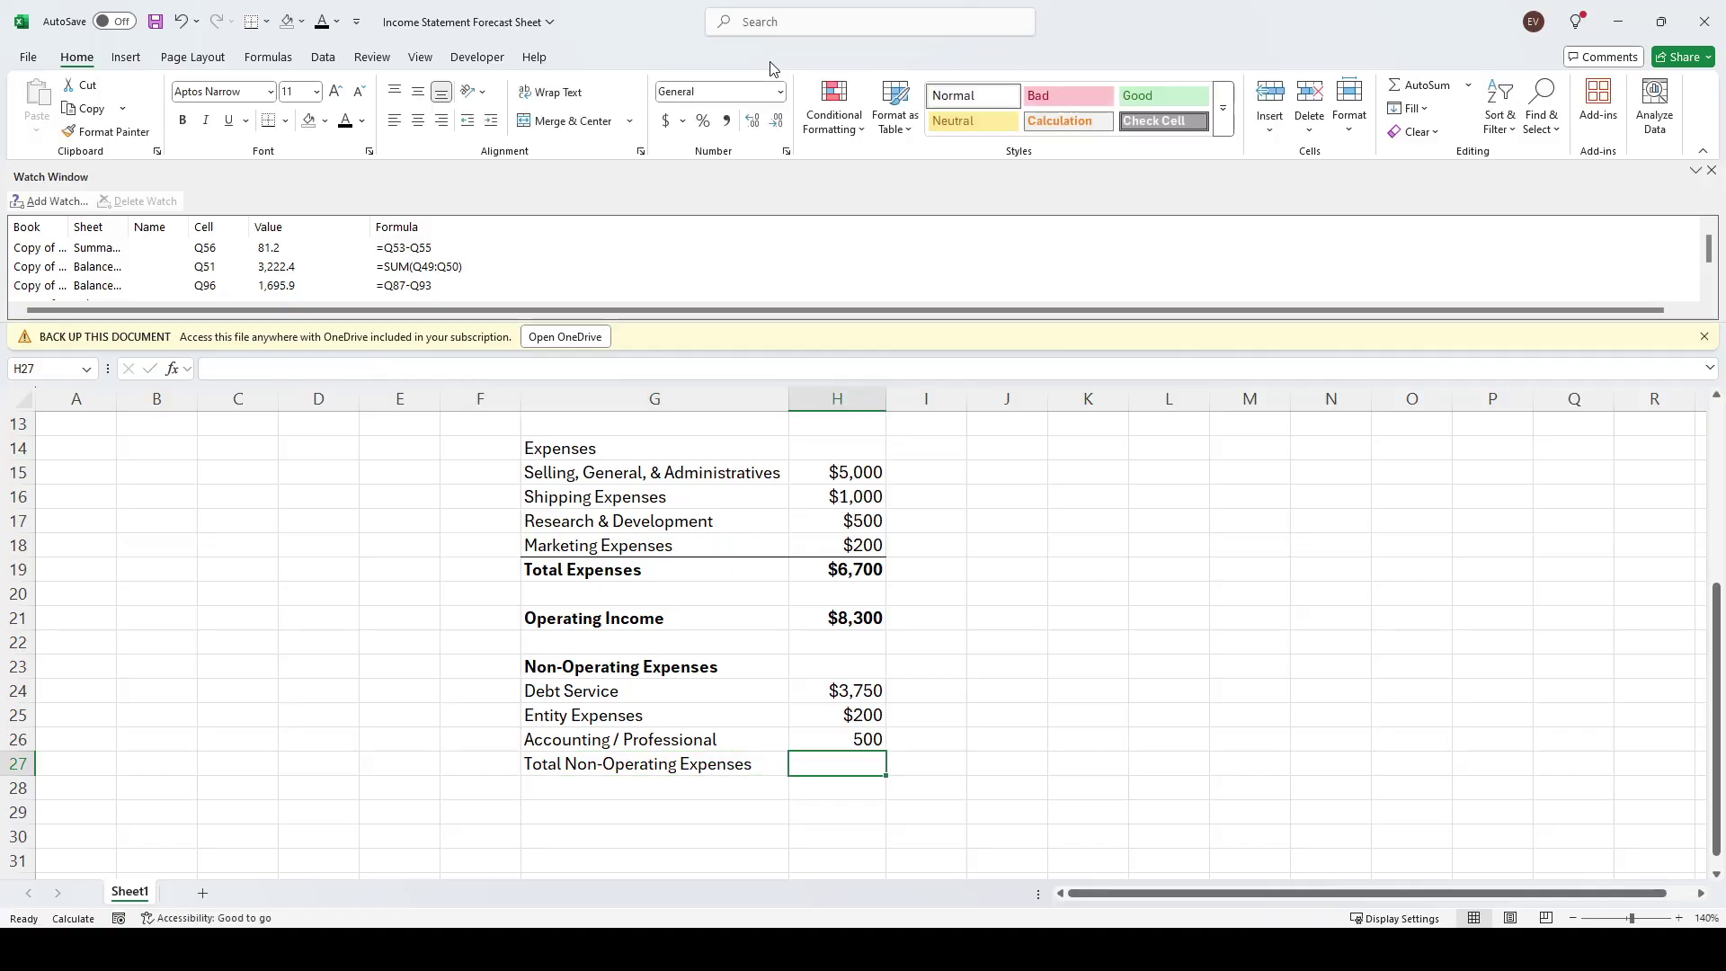
{"action": "key", "text": "alt+equal"}
{"action": "key", "text": "Return"}
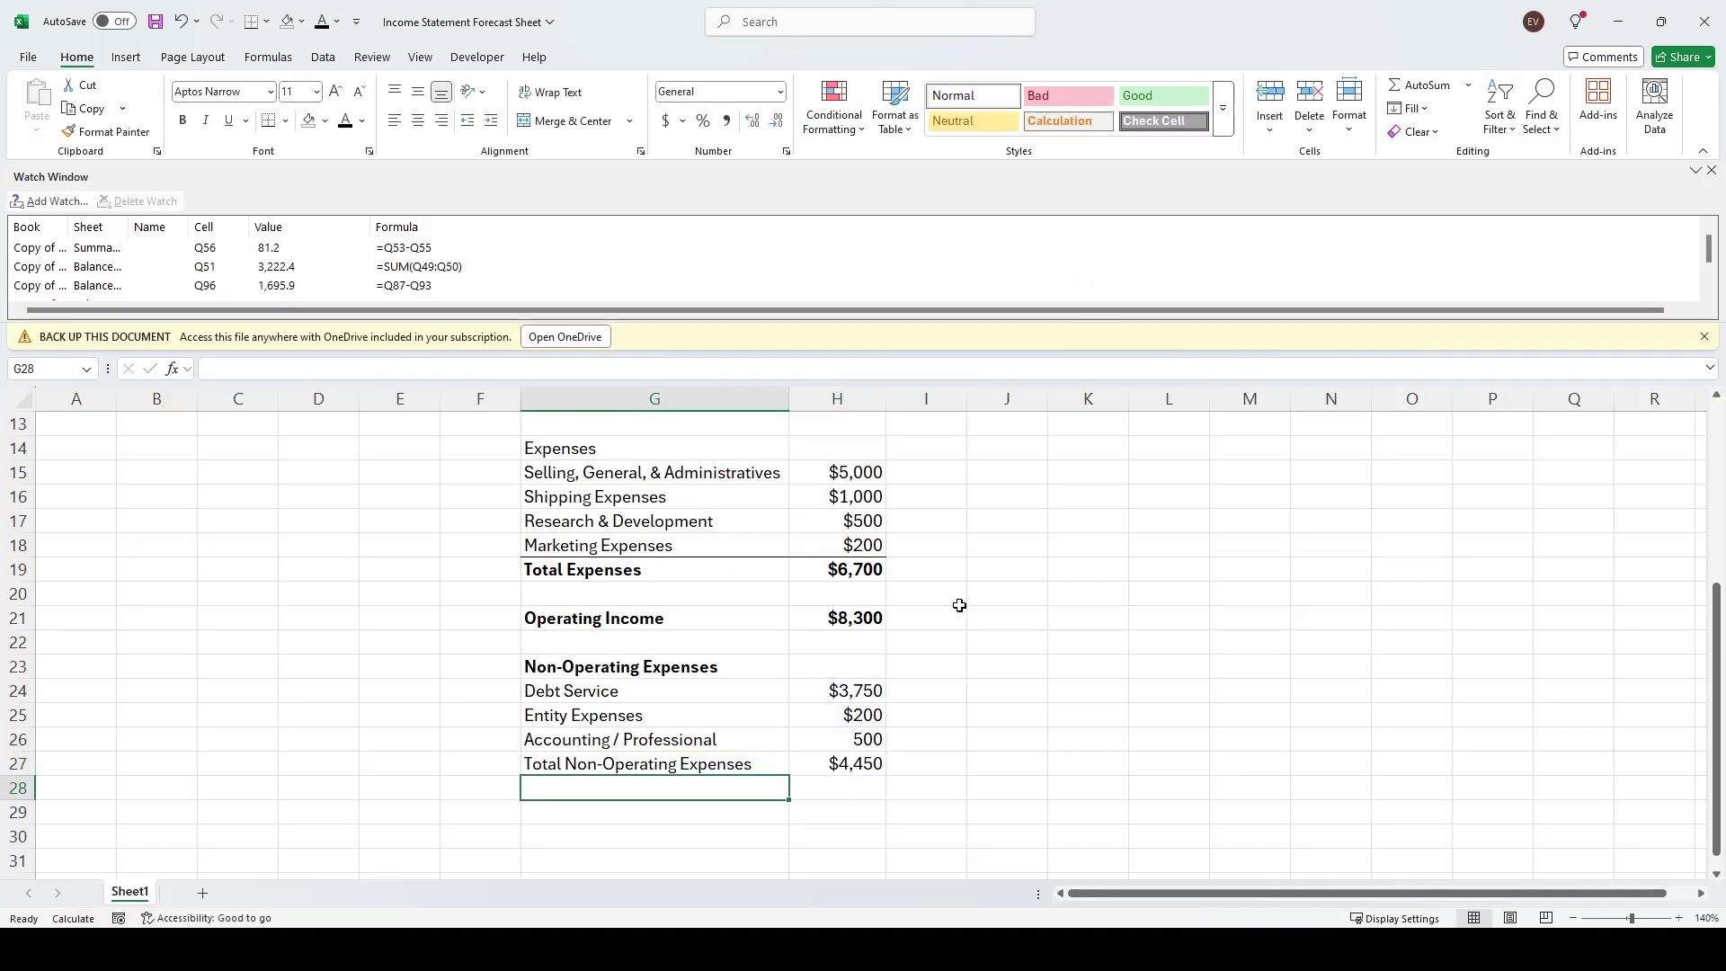
Apply the Currency number format to the non-operating amounts and their total in H24:H27
{"action": "left_click", "coordinate": [1168, 763]}
{"action": "left_click", "coordinate": [1075, 713]}
{"action": "left_click_drag", "start_coordinate": [847, 694], "coordinate": [831, 762]}
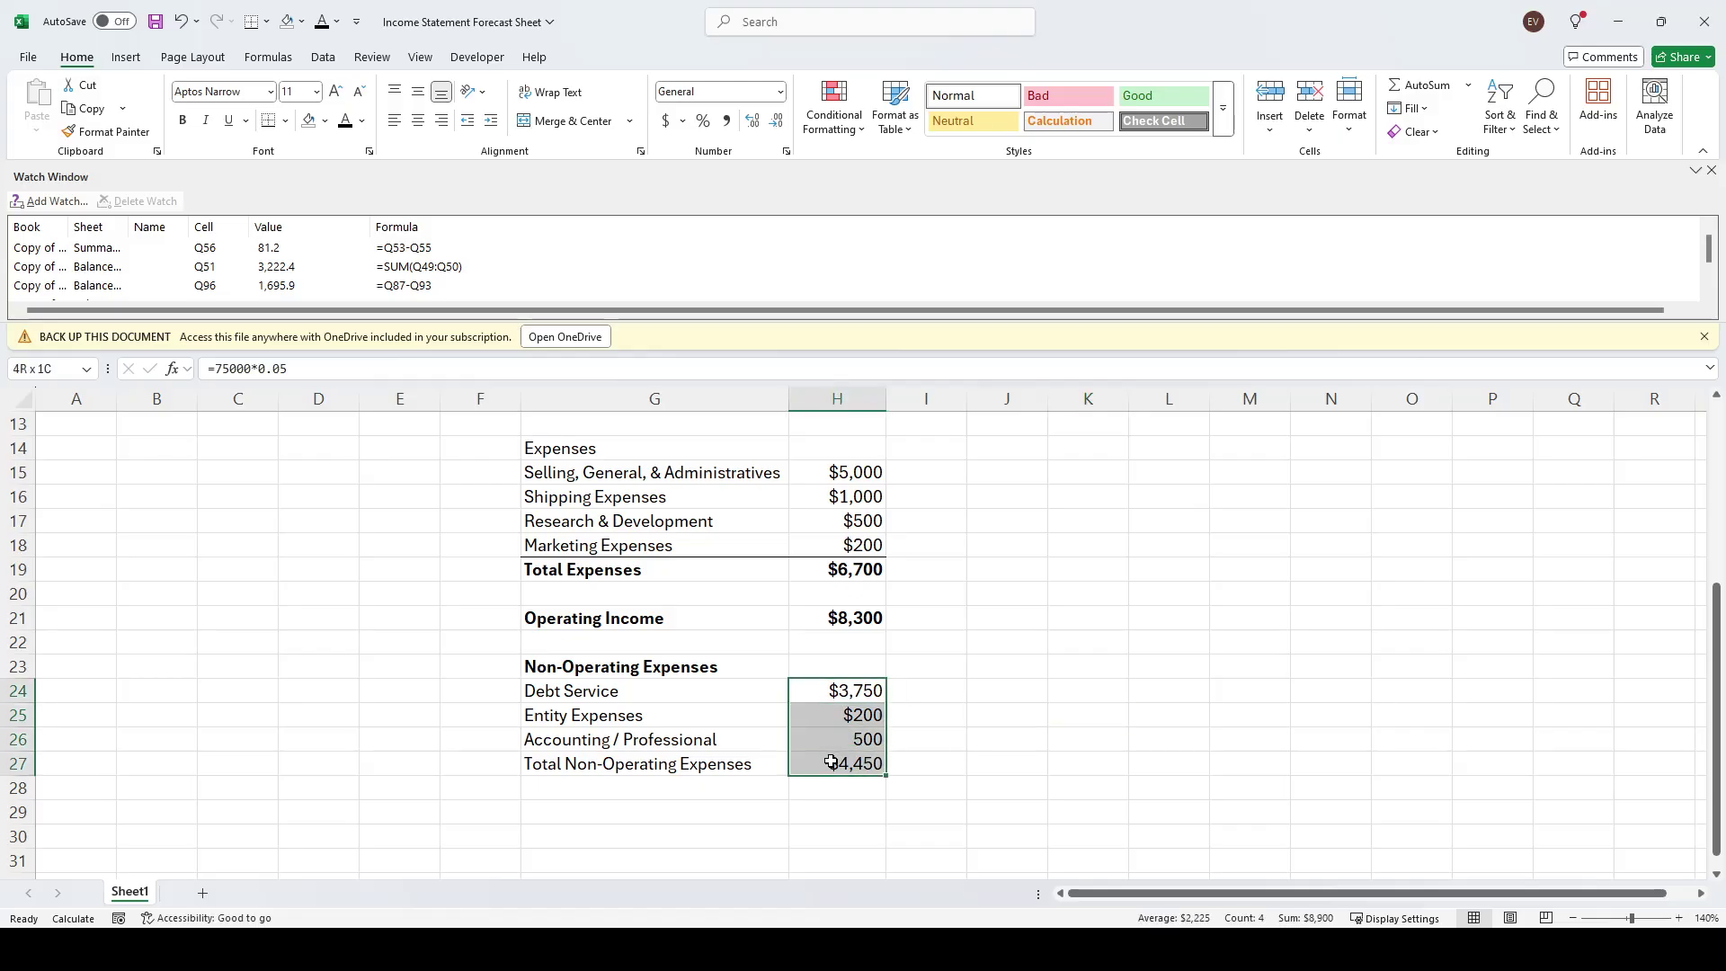
{"action": "left_click", "coordinate": [771, 90]}
{"action": "key", "text": "BackSpace"}
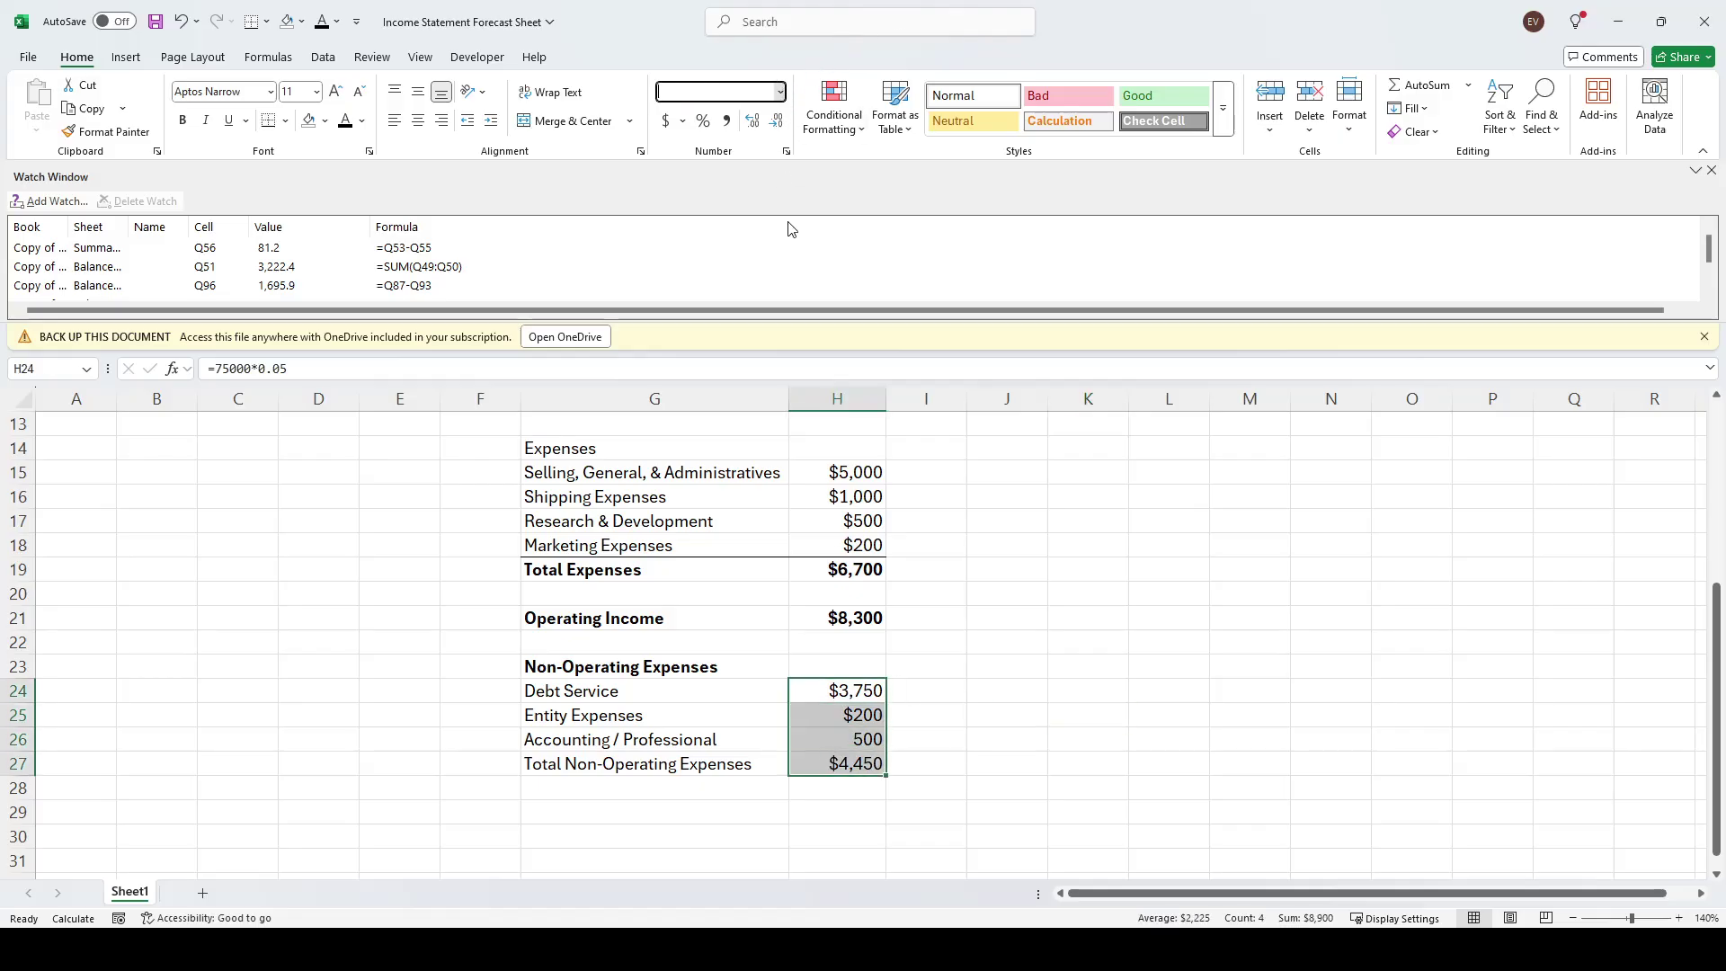
{"action": "type", "text": "Currency"}
{"action": "key", "text": "Return"}
{"action": "left_click", "coordinate": [1411, 642]}
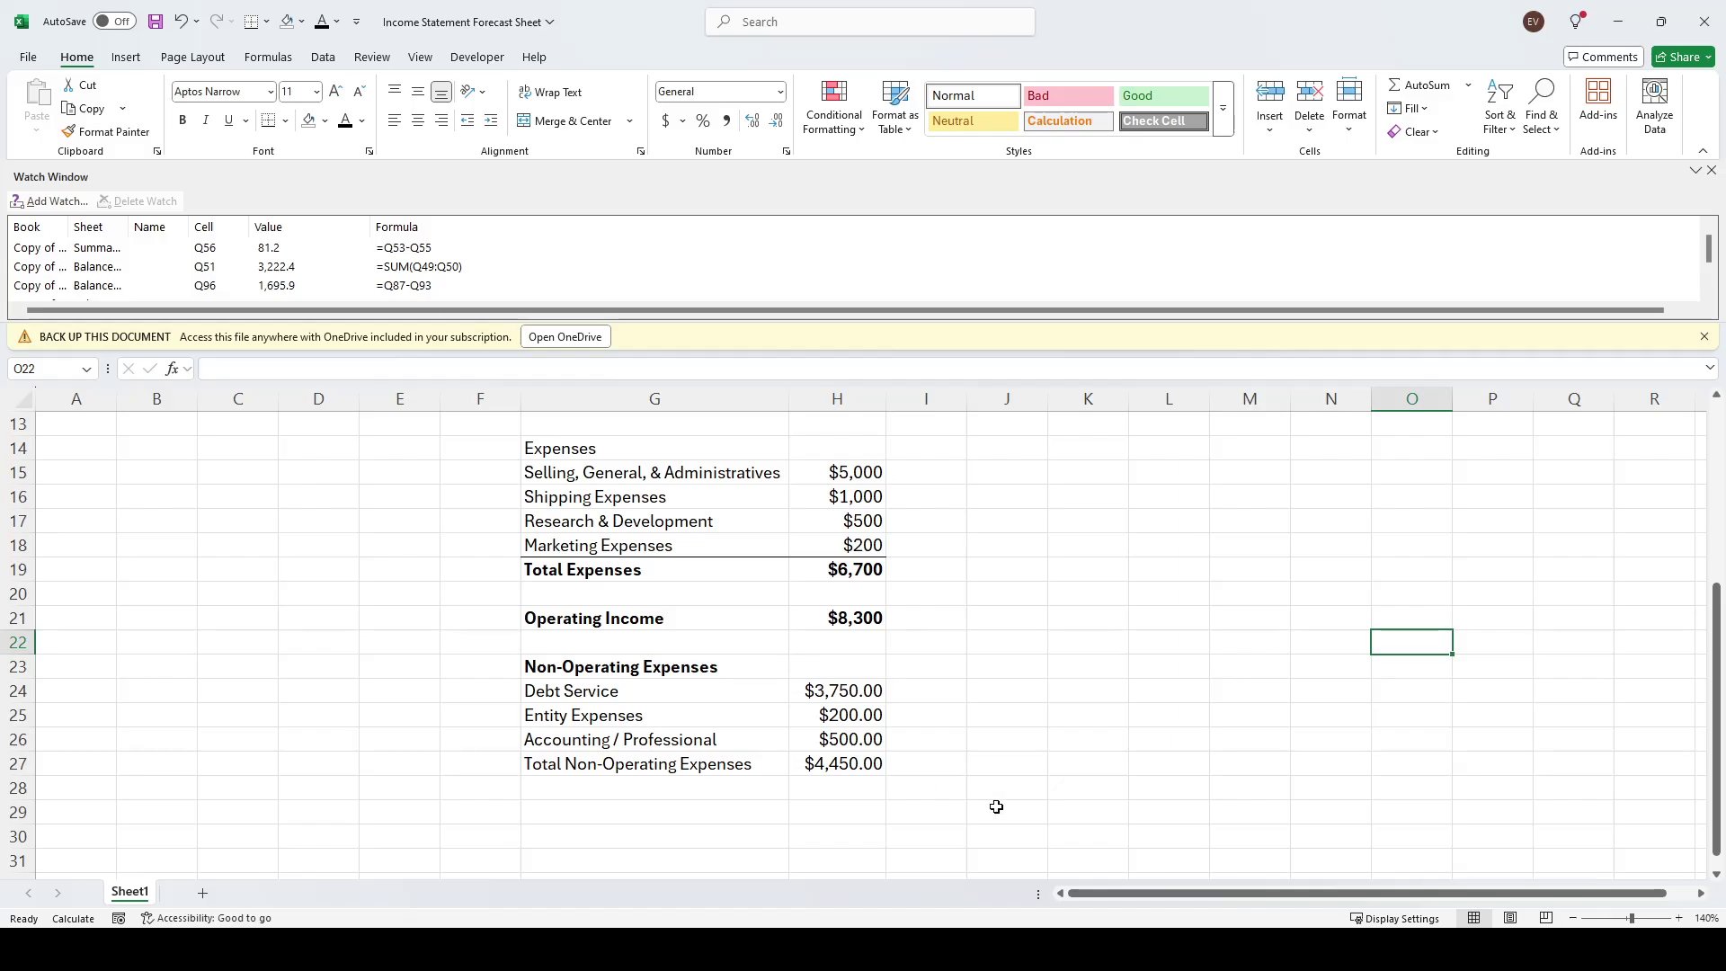
Bold the Total Non-Operating Expenses row G27:H27
{"action": "left_click", "coordinate": [1079, 785]}
{"action": "left_click_drag", "start_coordinate": [1163, 730], "coordinate": [1088, 733]}
{"action": "left_click_drag", "start_coordinate": [563, 774], "coordinate": [879, 765]}
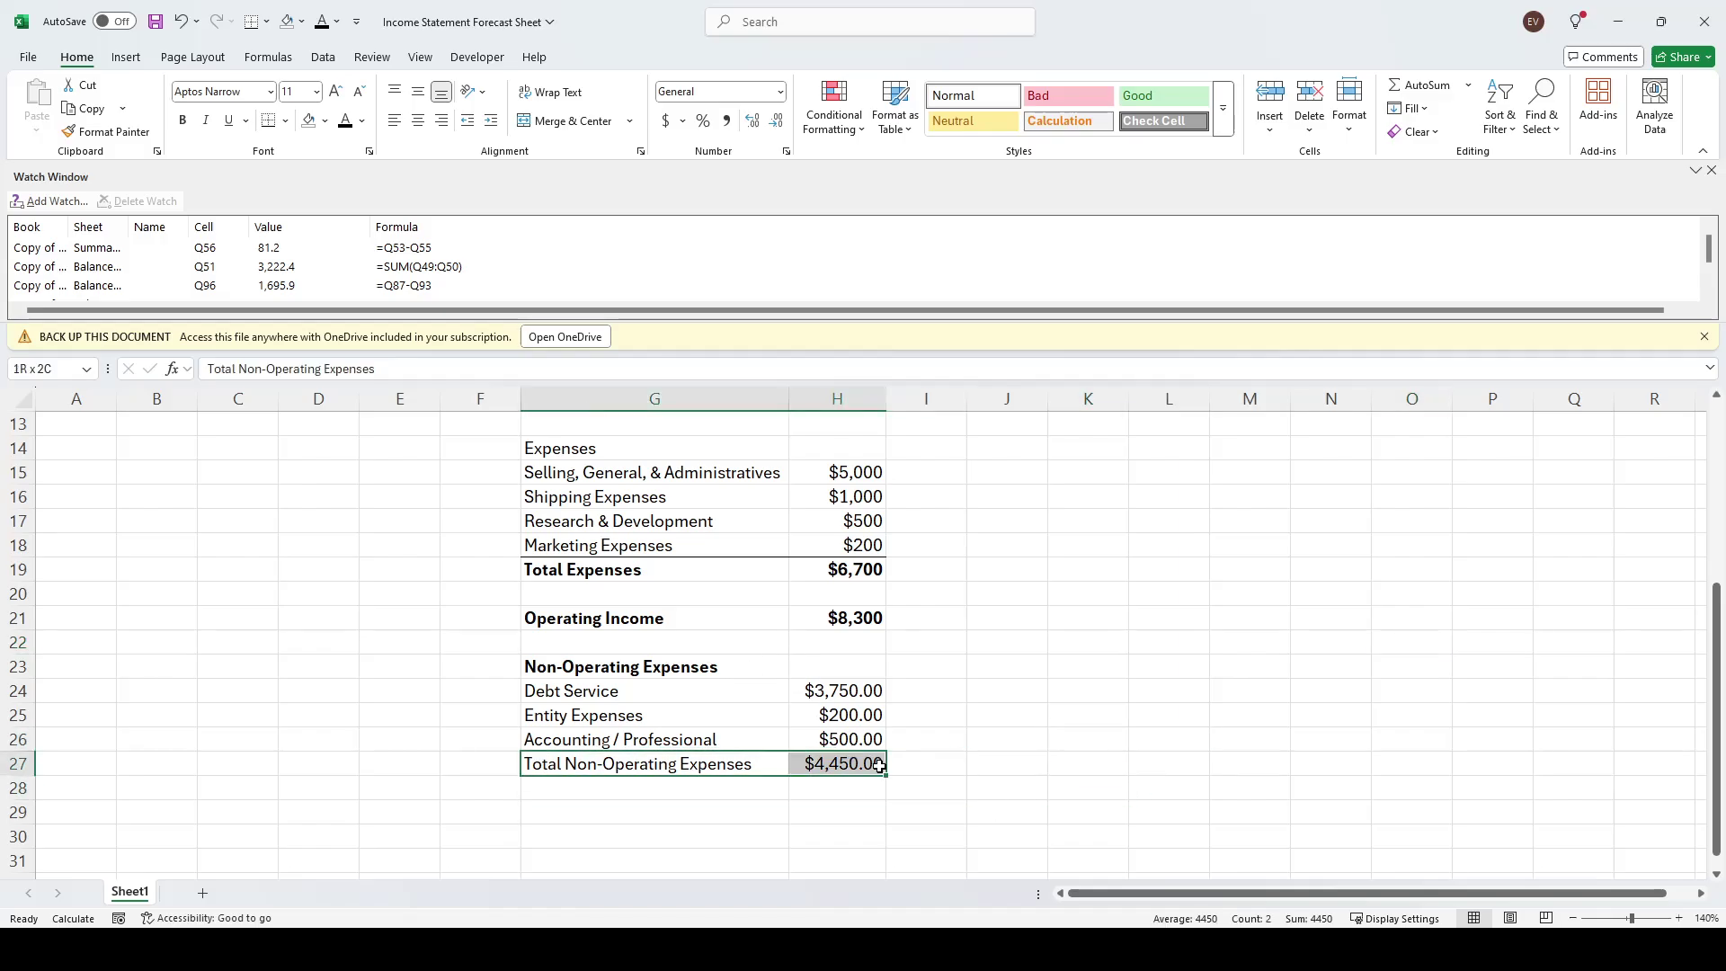
{"action": "key", "text": "ctrl+b"}
Add a bottom border under the Accounting / Professional row G26:H26 to set off the total
{"action": "left_click_drag", "start_coordinate": [679, 740], "coordinate": [834, 736]}
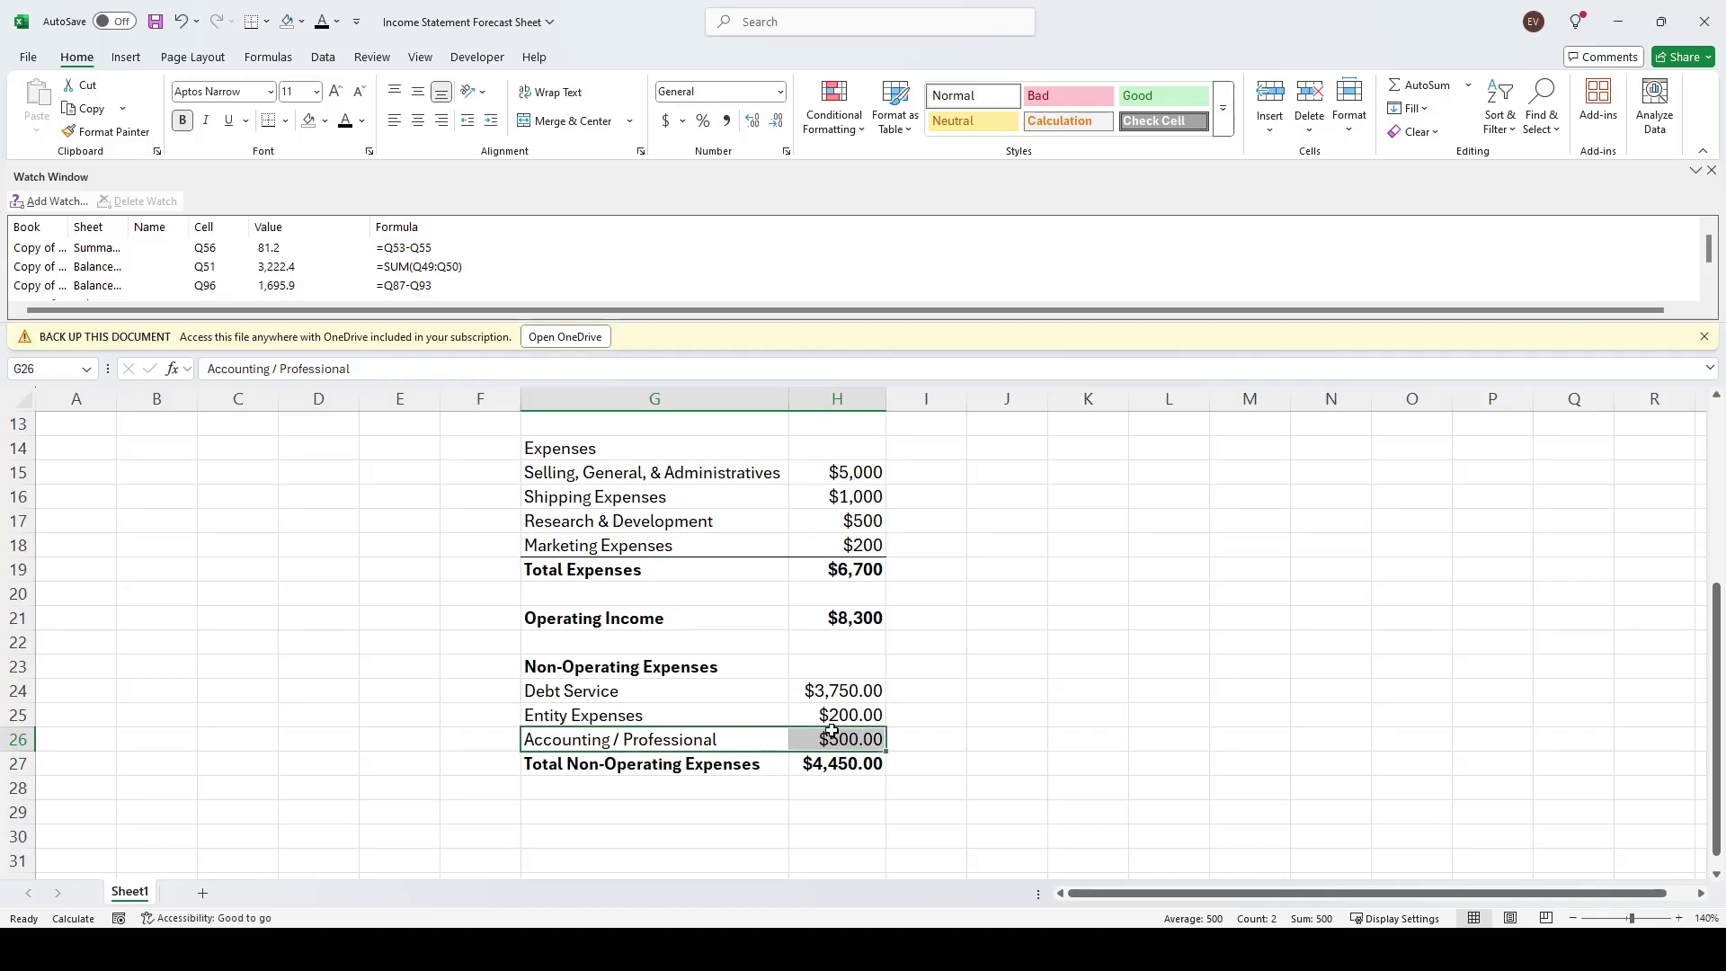
{"action": "left_click", "coordinate": [267, 120]}
{"action": "left_click", "coordinate": [1182, 675]}
{"action": "left_click", "coordinate": [1224, 588]}
{"action": "left_click", "coordinate": [1011, 722]}
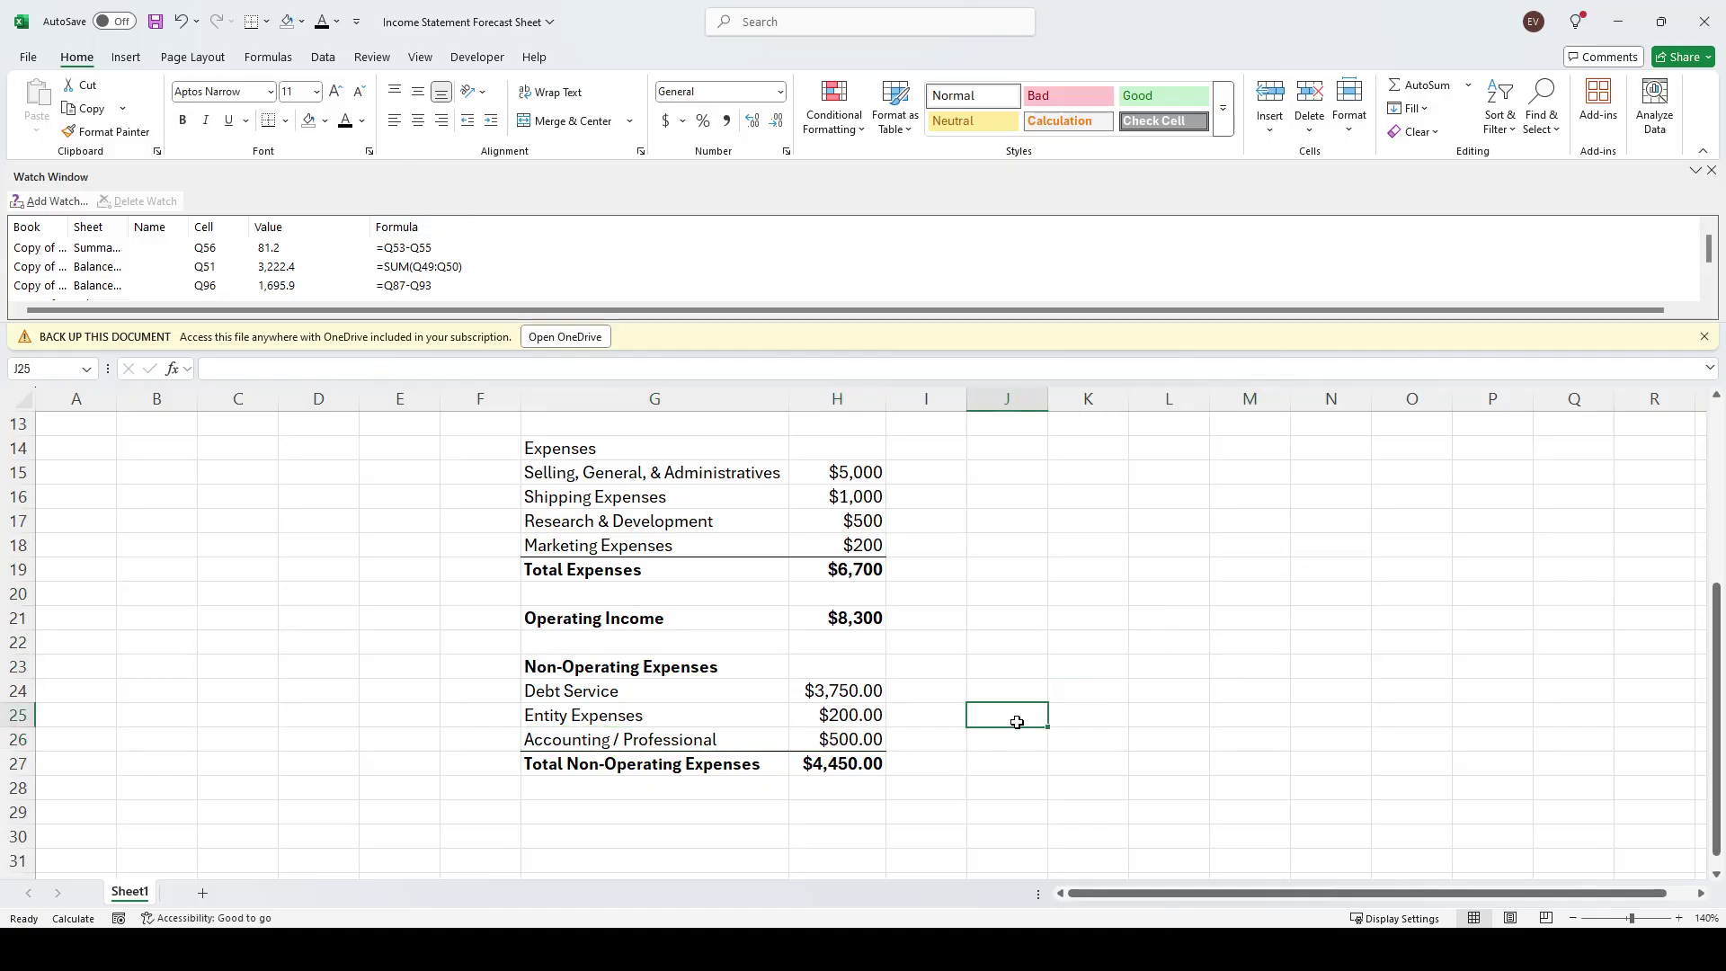
{"action": "scroll", "coordinate": [1017, 722], "scroll_direction": "down", "scroll_amount": 1}
{"action": "scroll", "coordinate": [1012, 713], "scroll_direction": "down", "scroll_amount": 3}
{"action": "scroll", "coordinate": [1006, 693], "scroll_direction": "up", "scroll_amount": 4}
{"action": "left_click", "coordinate": [1005, 739]}
{"action": "left_click", "coordinate": [1055, 624]}
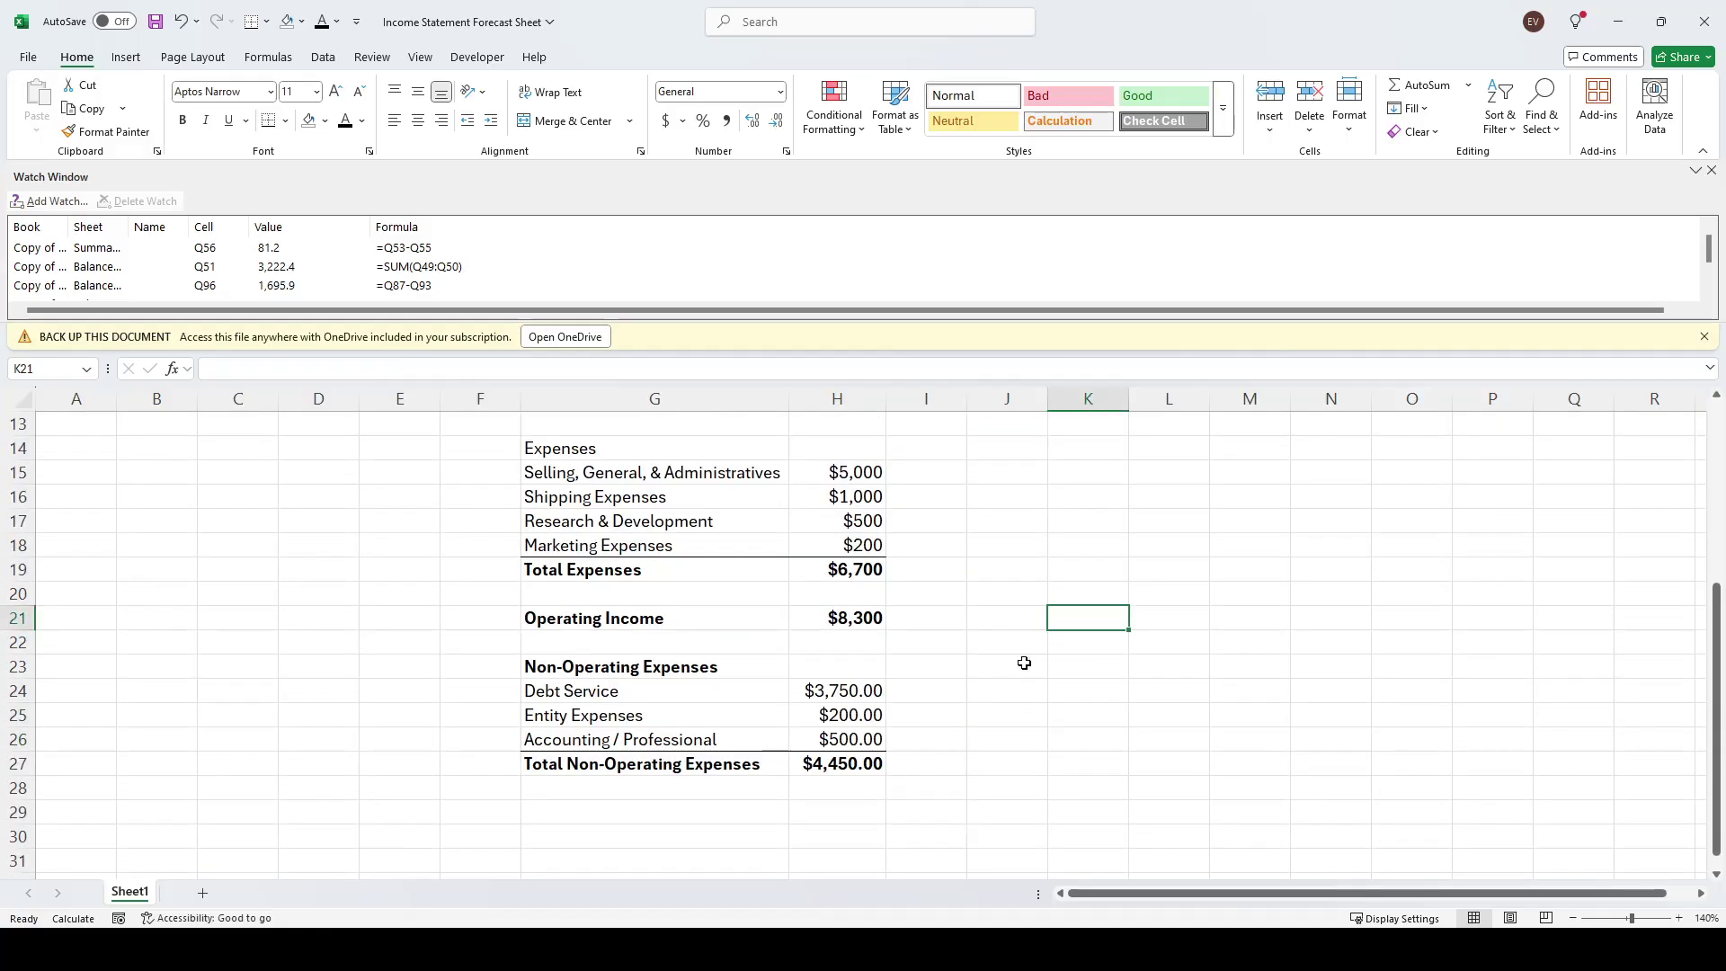
{"action": "left_click", "coordinate": [577, 810]}
{"action": "type", "text": "Ta"}
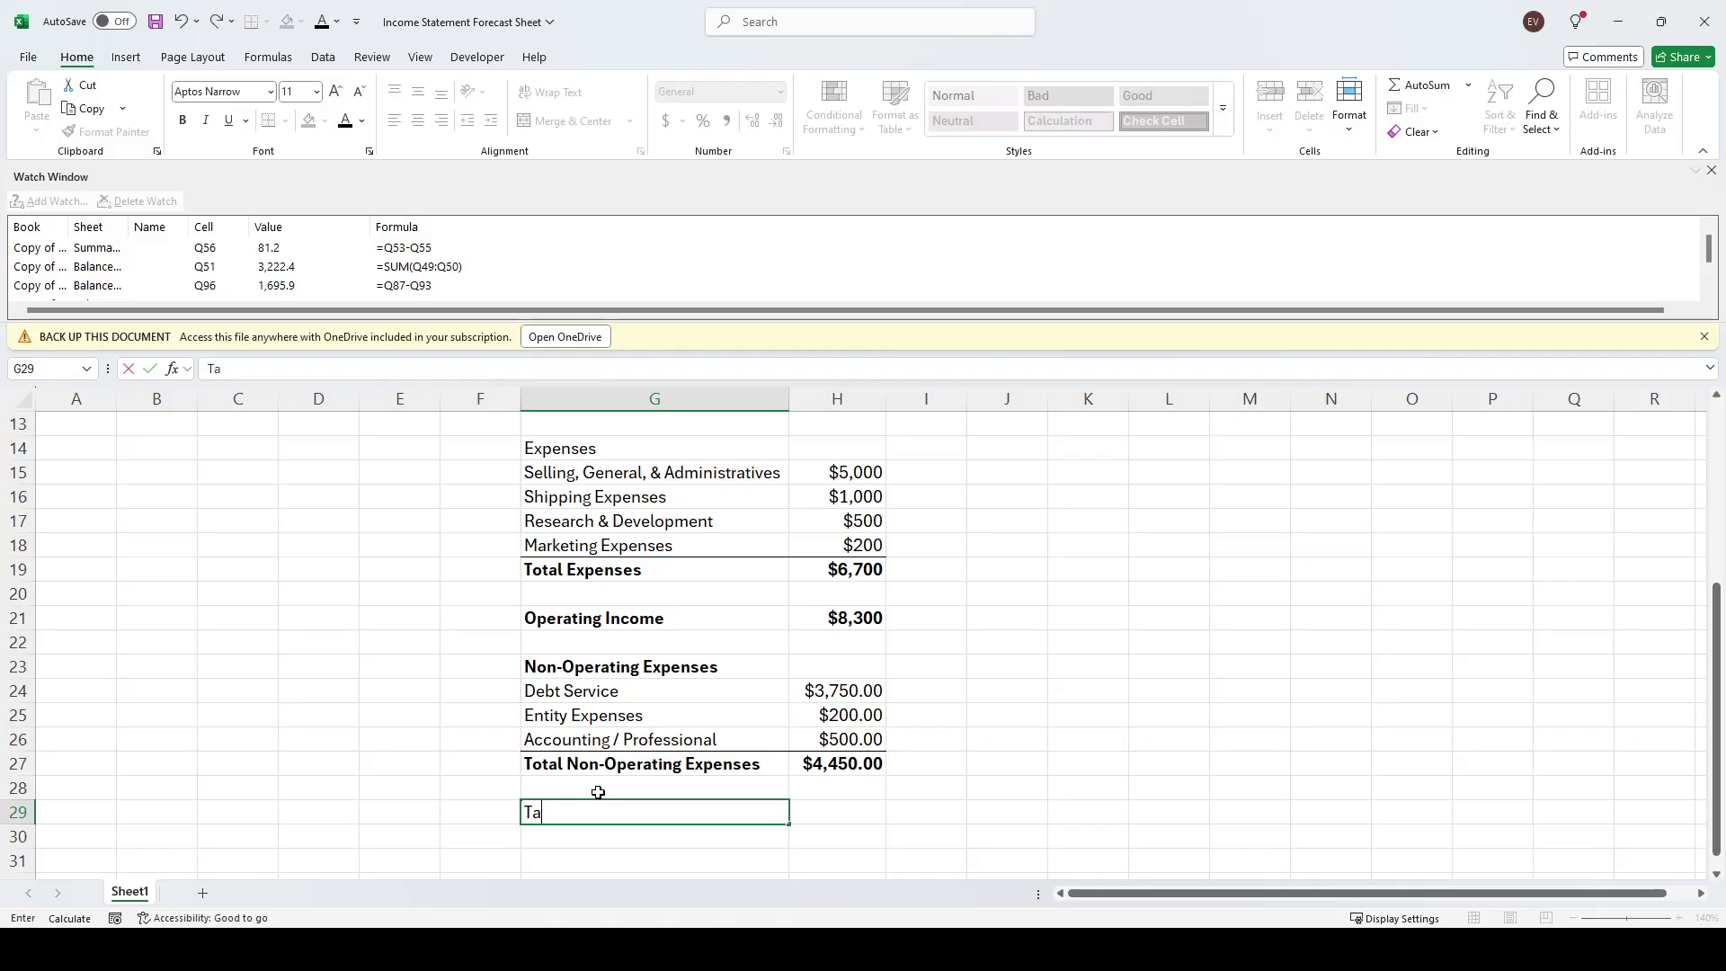
{"action": "type", "text": "x Exp"}
{"action": "key", "text": "BackSpace"}
{"action": "key", "text": "BackSpace"}
{"action": "key", "text": "BackSpace"}
{"action": "type", "text": "Ear"}
{"action": "key", "text": "BackSpace"}
{"action": "key", "text": "BackSpace"}
{"action": "key", "text": "BackSpace"}
{"action": "key", "text": "Escape"}
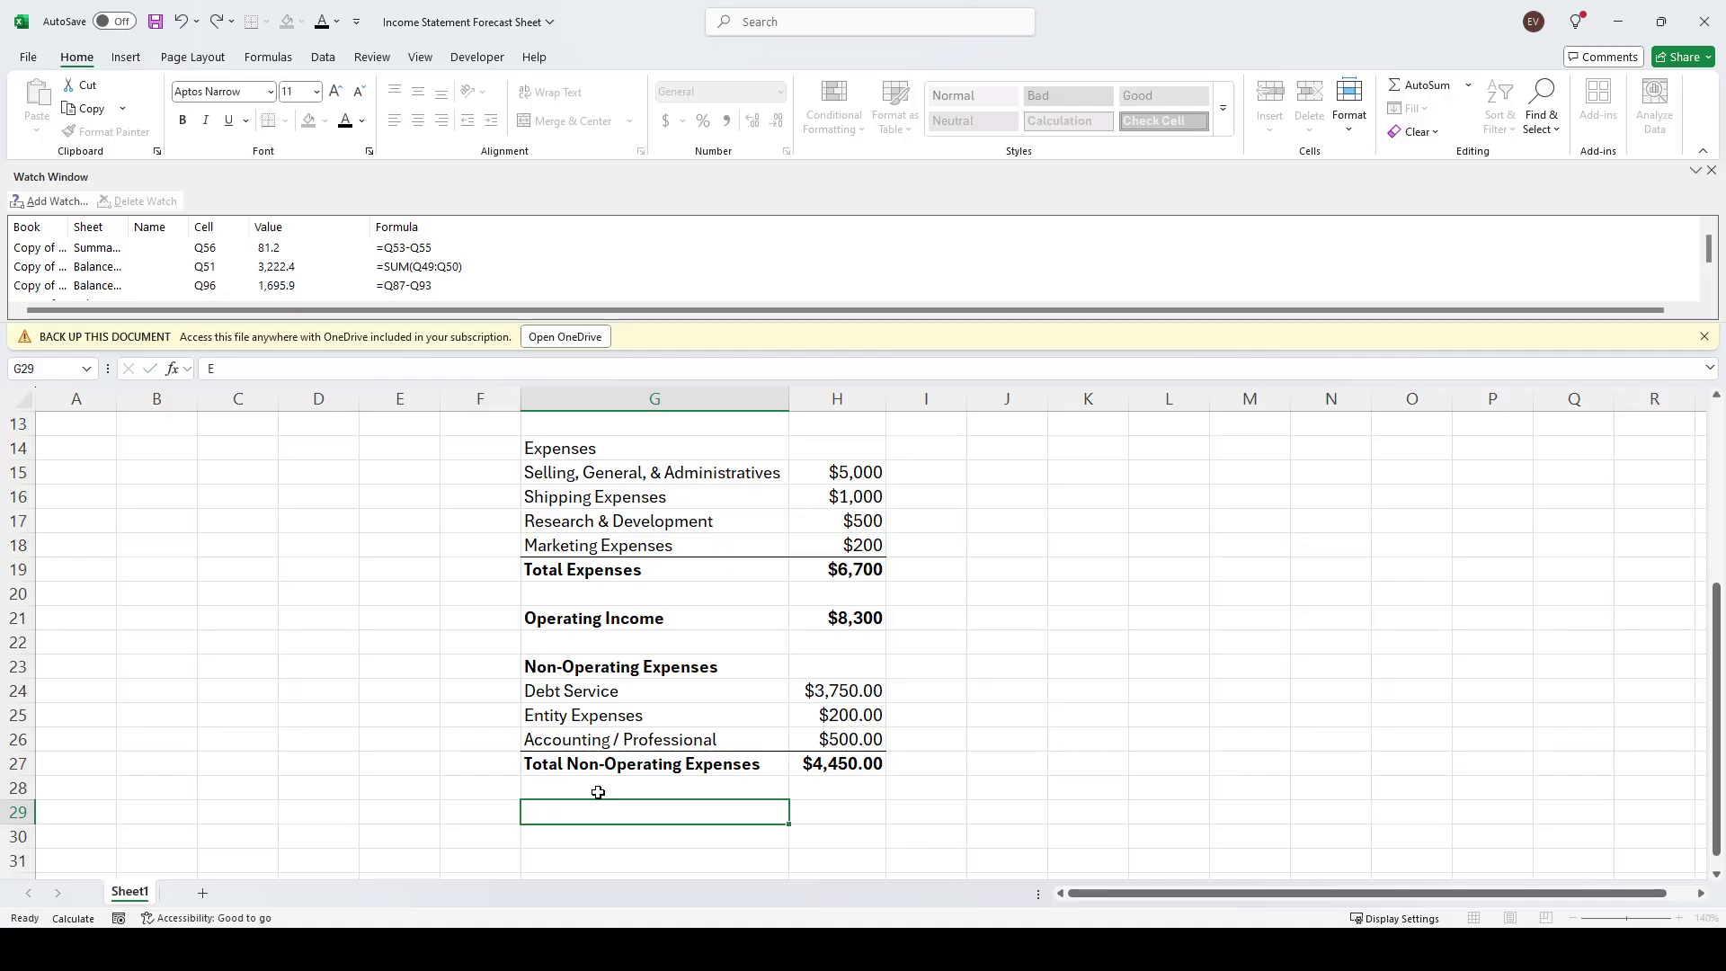
{"action": "left_click", "coordinate": [604, 666]}
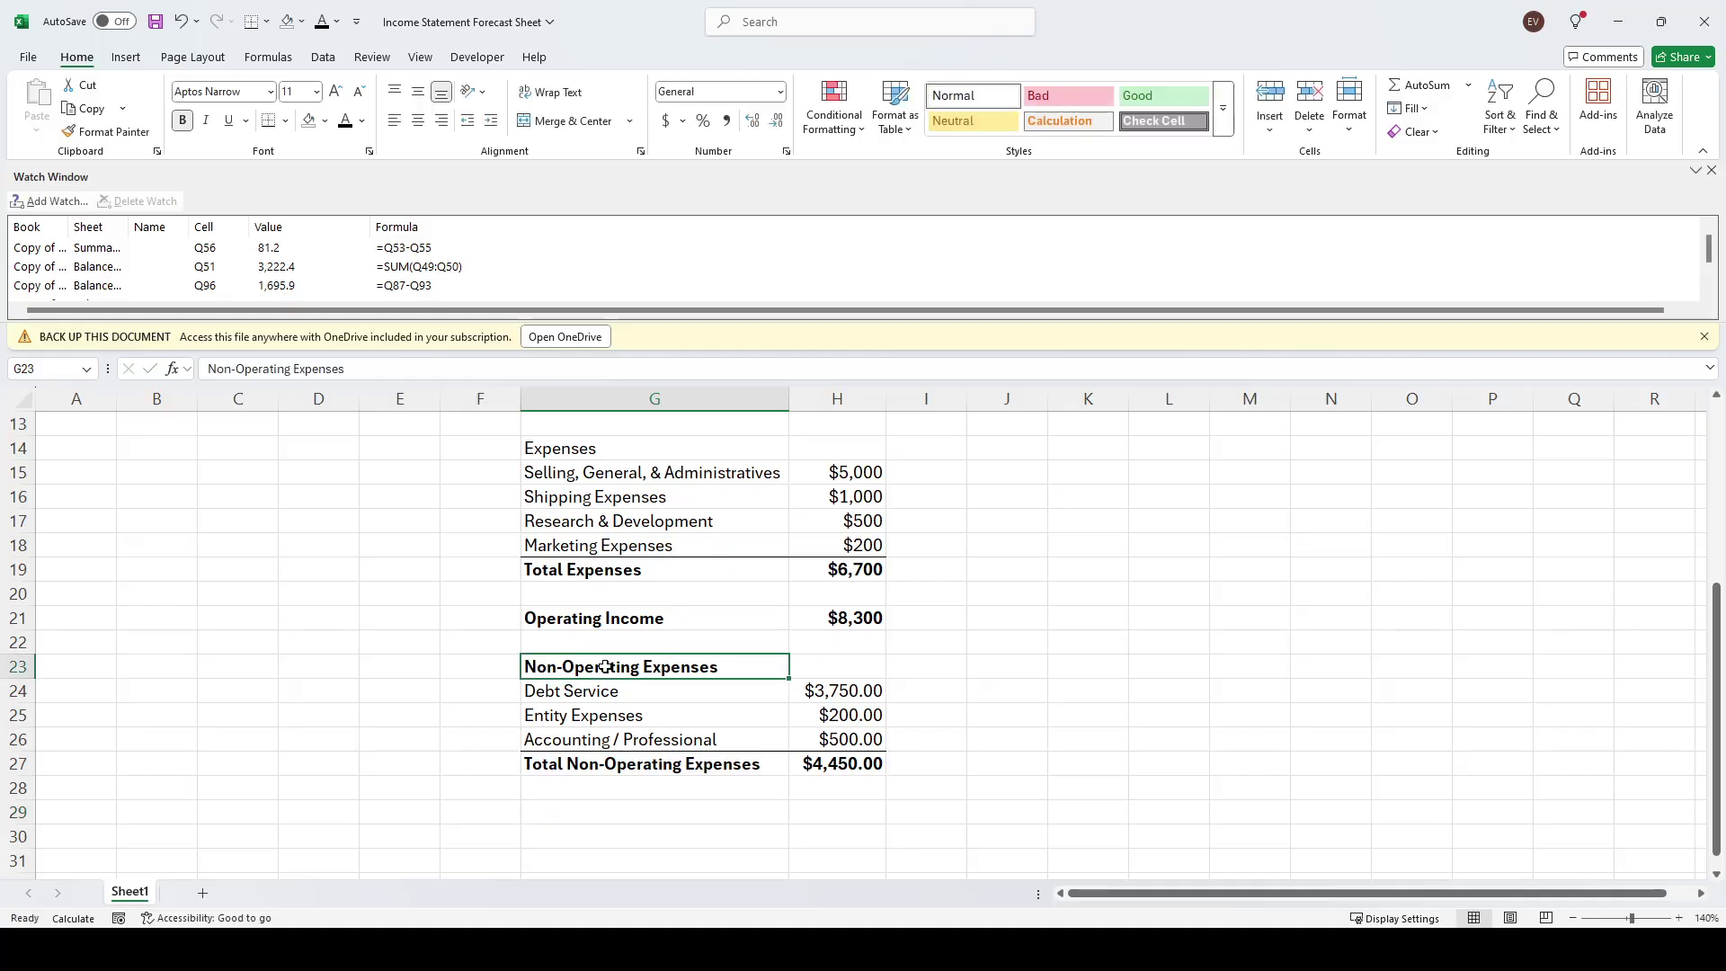
{"action": "left_click", "coordinate": [968, 710]}
{"action": "left_click_drag", "start_coordinate": [532, 690], "coordinate": [816, 694]}
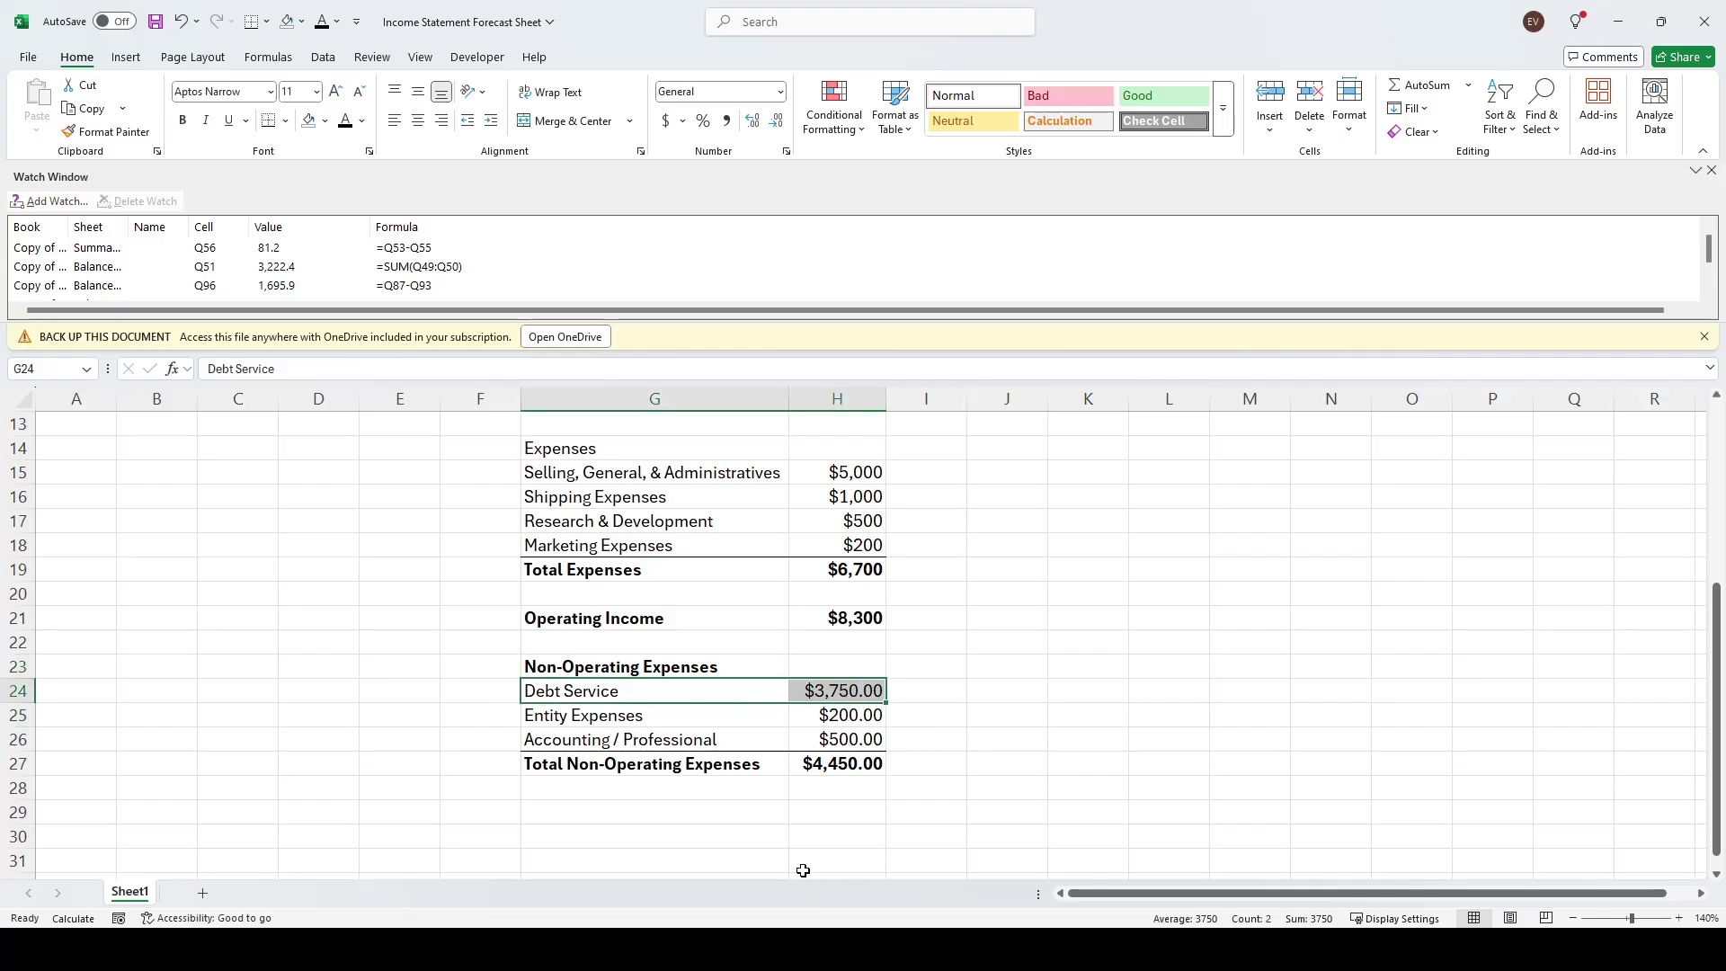
Enter the label "Earnings Before Taxes" in G29
{"action": "left_click", "coordinate": [640, 850]}
{"action": "left_click", "coordinate": [582, 805]}
{"action": "type", "text": "Ear"}
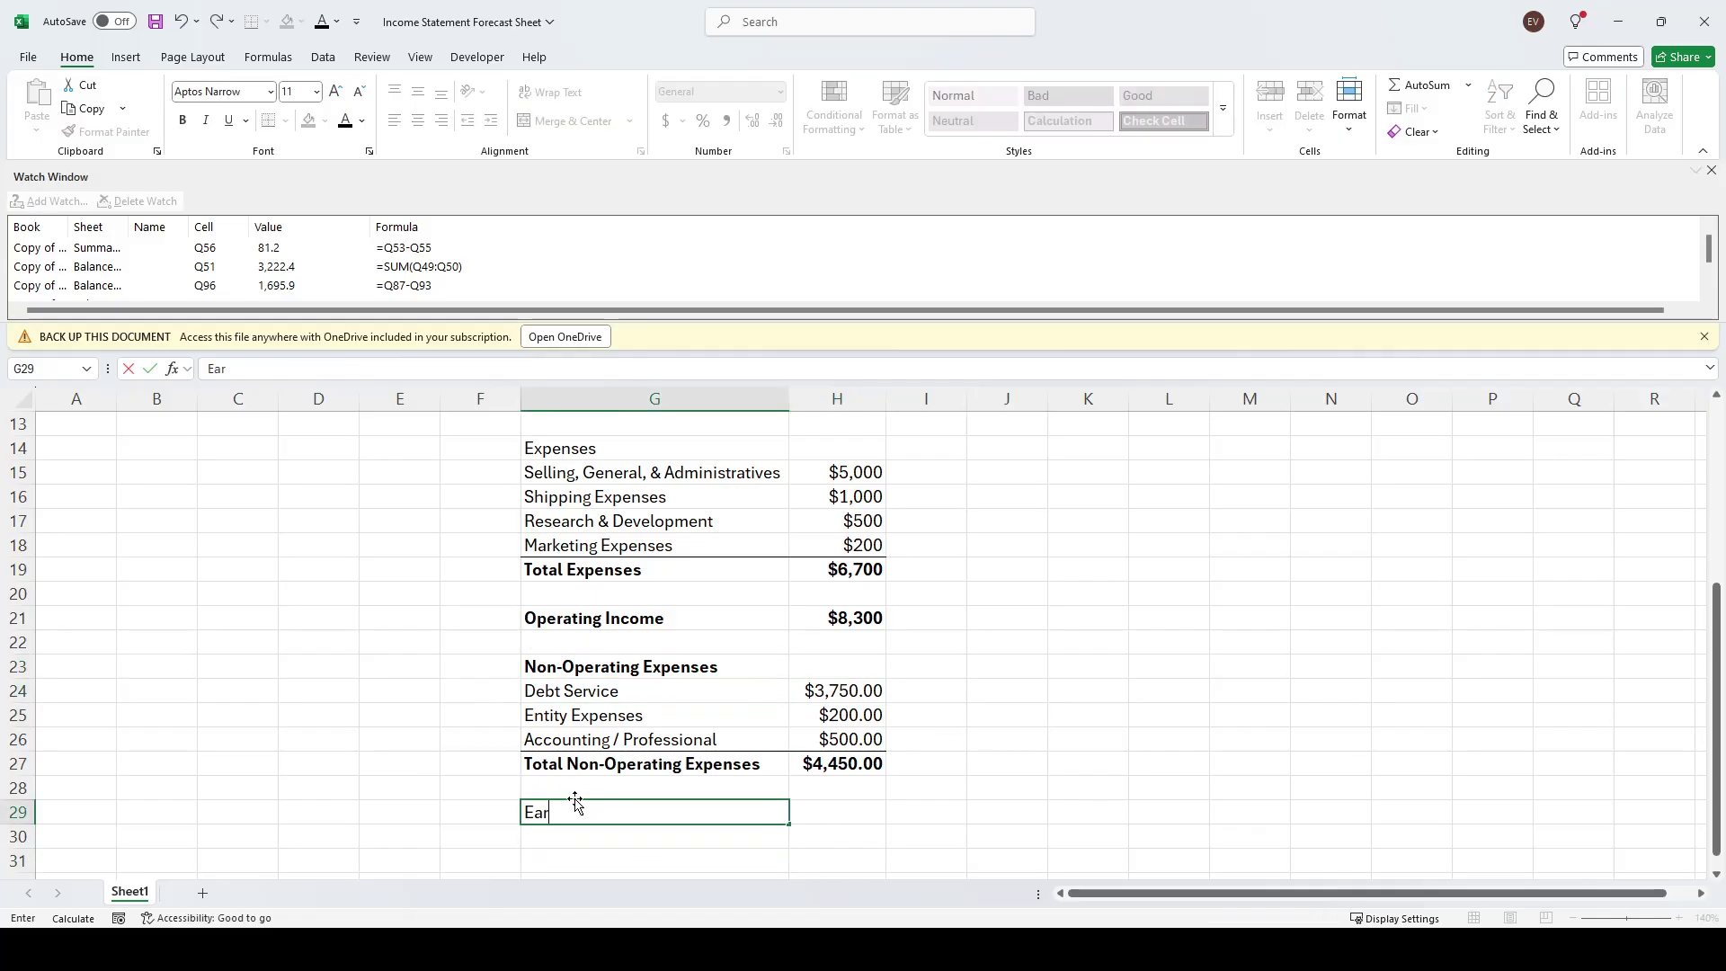
{"action": "type", "text": "nings Before Taxes"}
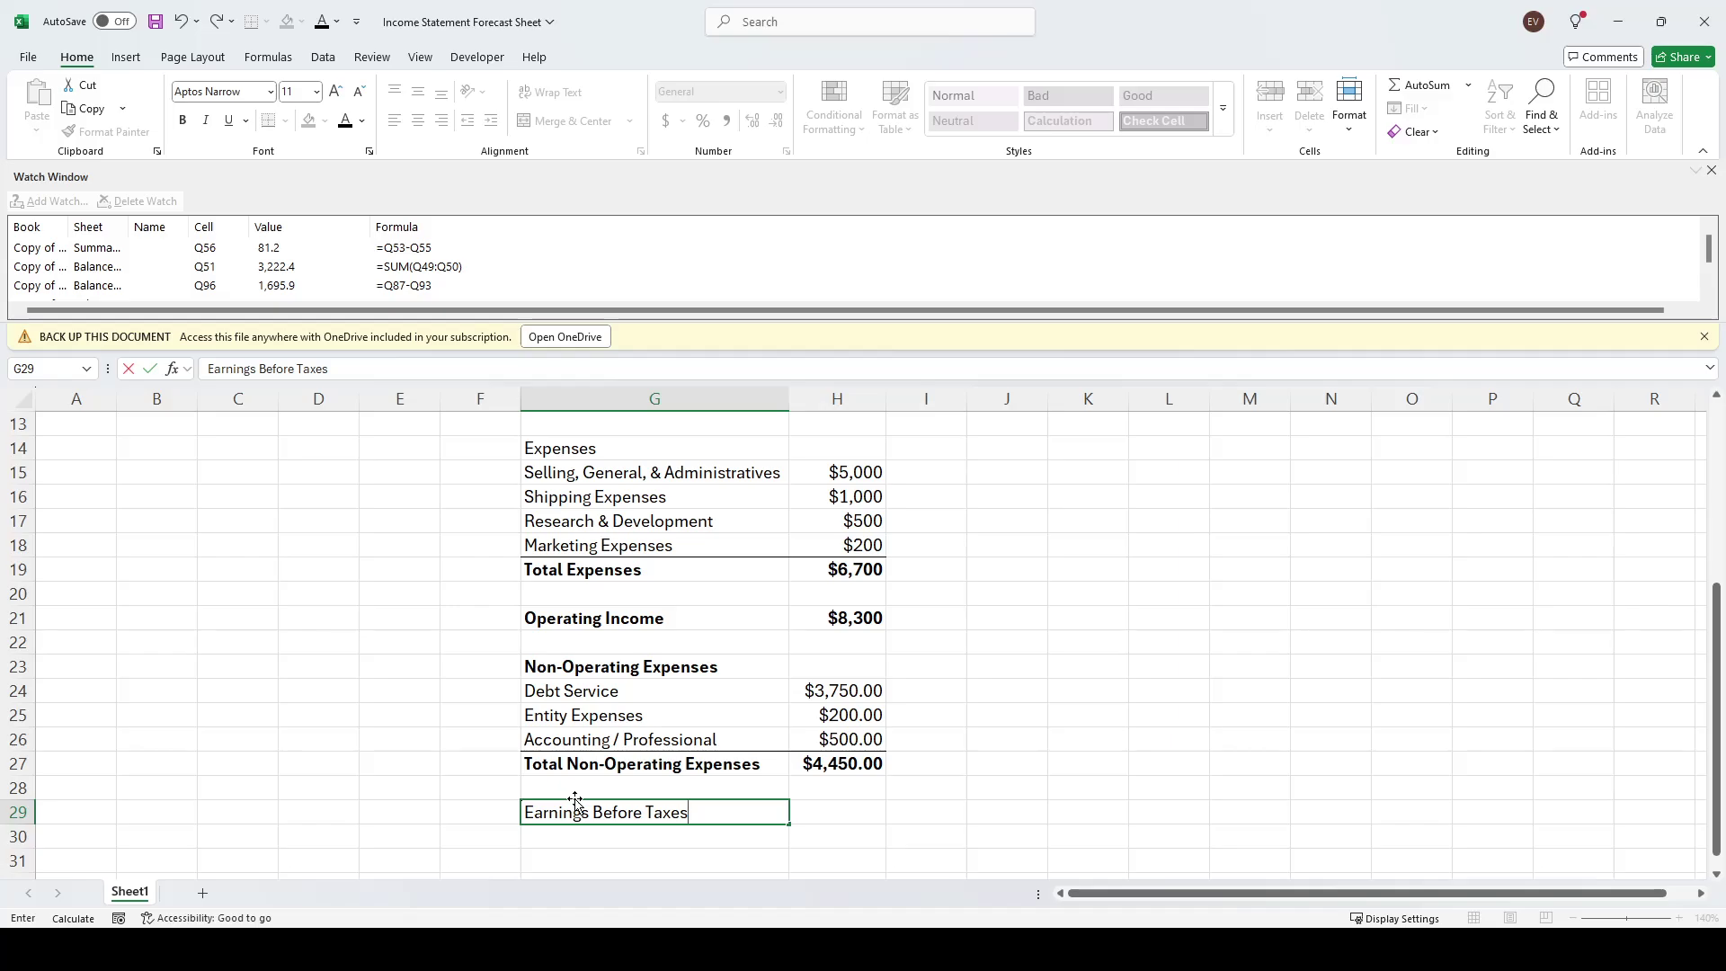
{"action": "key", "text": "Return"}
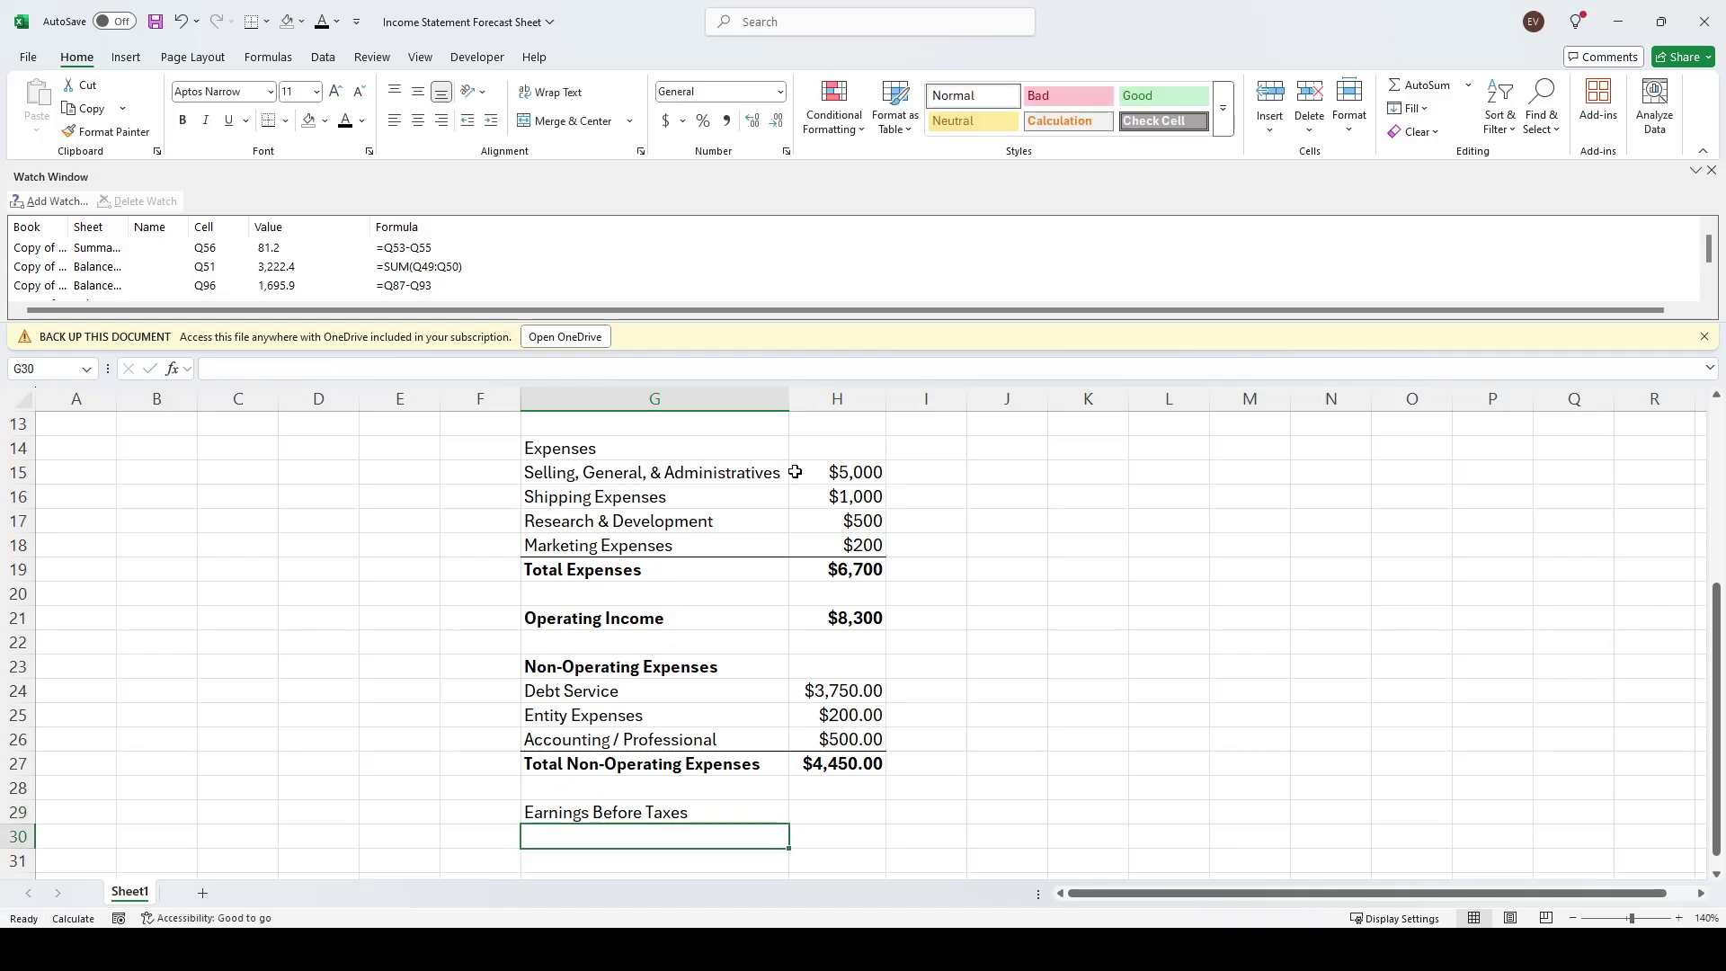
Insert a blank column H between the line-item labels and the amounts
{"action": "left_click", "coordinate": [828, 401]}
{"action": "key", "text": "ctrl+shift+plus"}
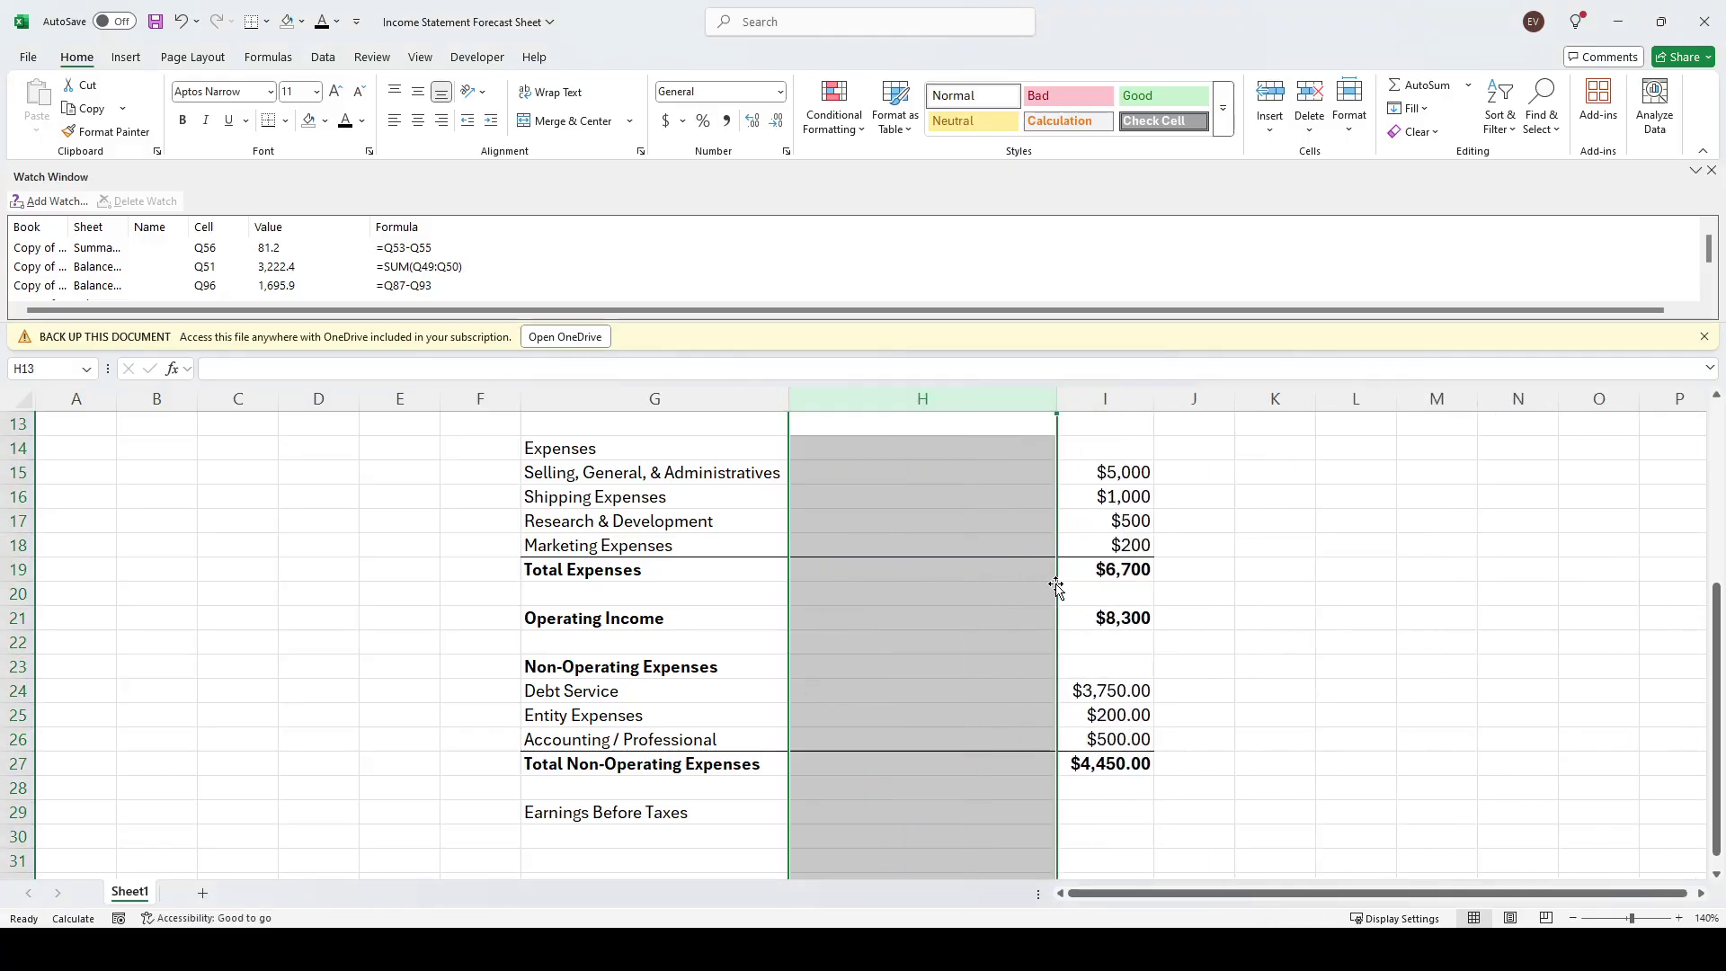
Narrow the blank column H between the line-item labels and the amounts
{"action": "left_click_drag", "start_coordinate": [1053, 401], "coordinate": [888, 401]}
{"action": "left_click", "coordinate": [1246, 595]}
{"action": "left_click", "coordinate": [566, 795]}
{"action": "left_click", "coordinate": [689, 820]}
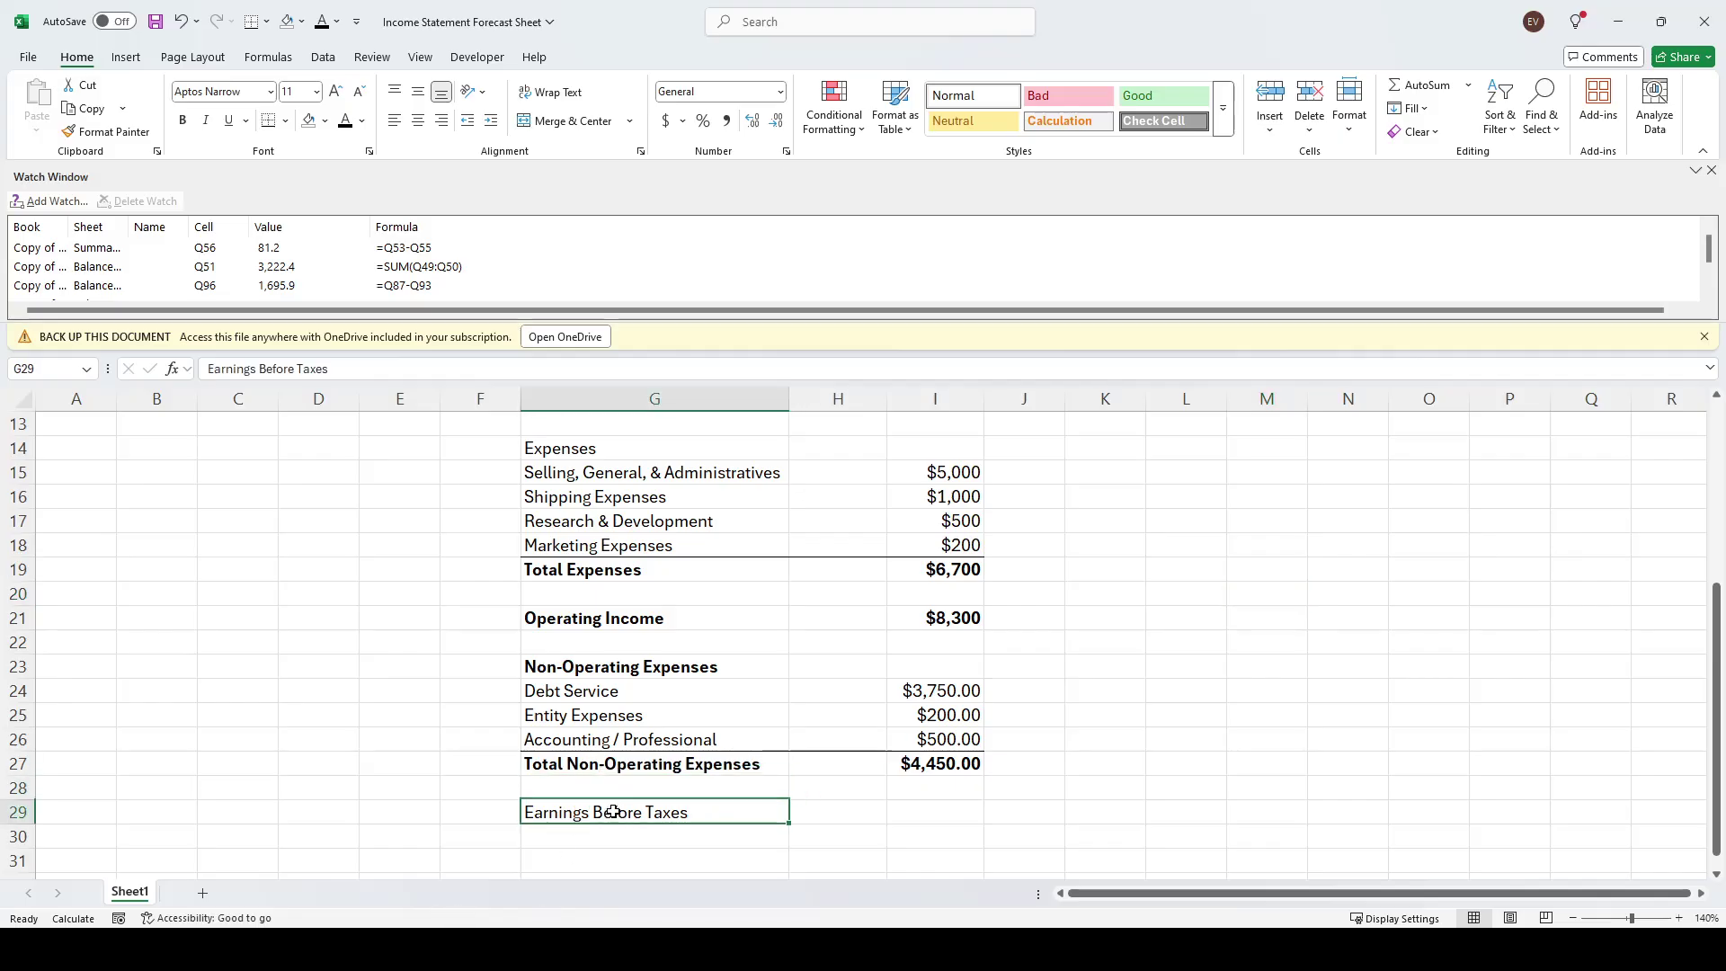
Calculate Earnings Before Taxes in I29 as operating income minus total non-operating expenses, using =I21-I27
{"action": "left_click", "coordinate": [965, 805]}
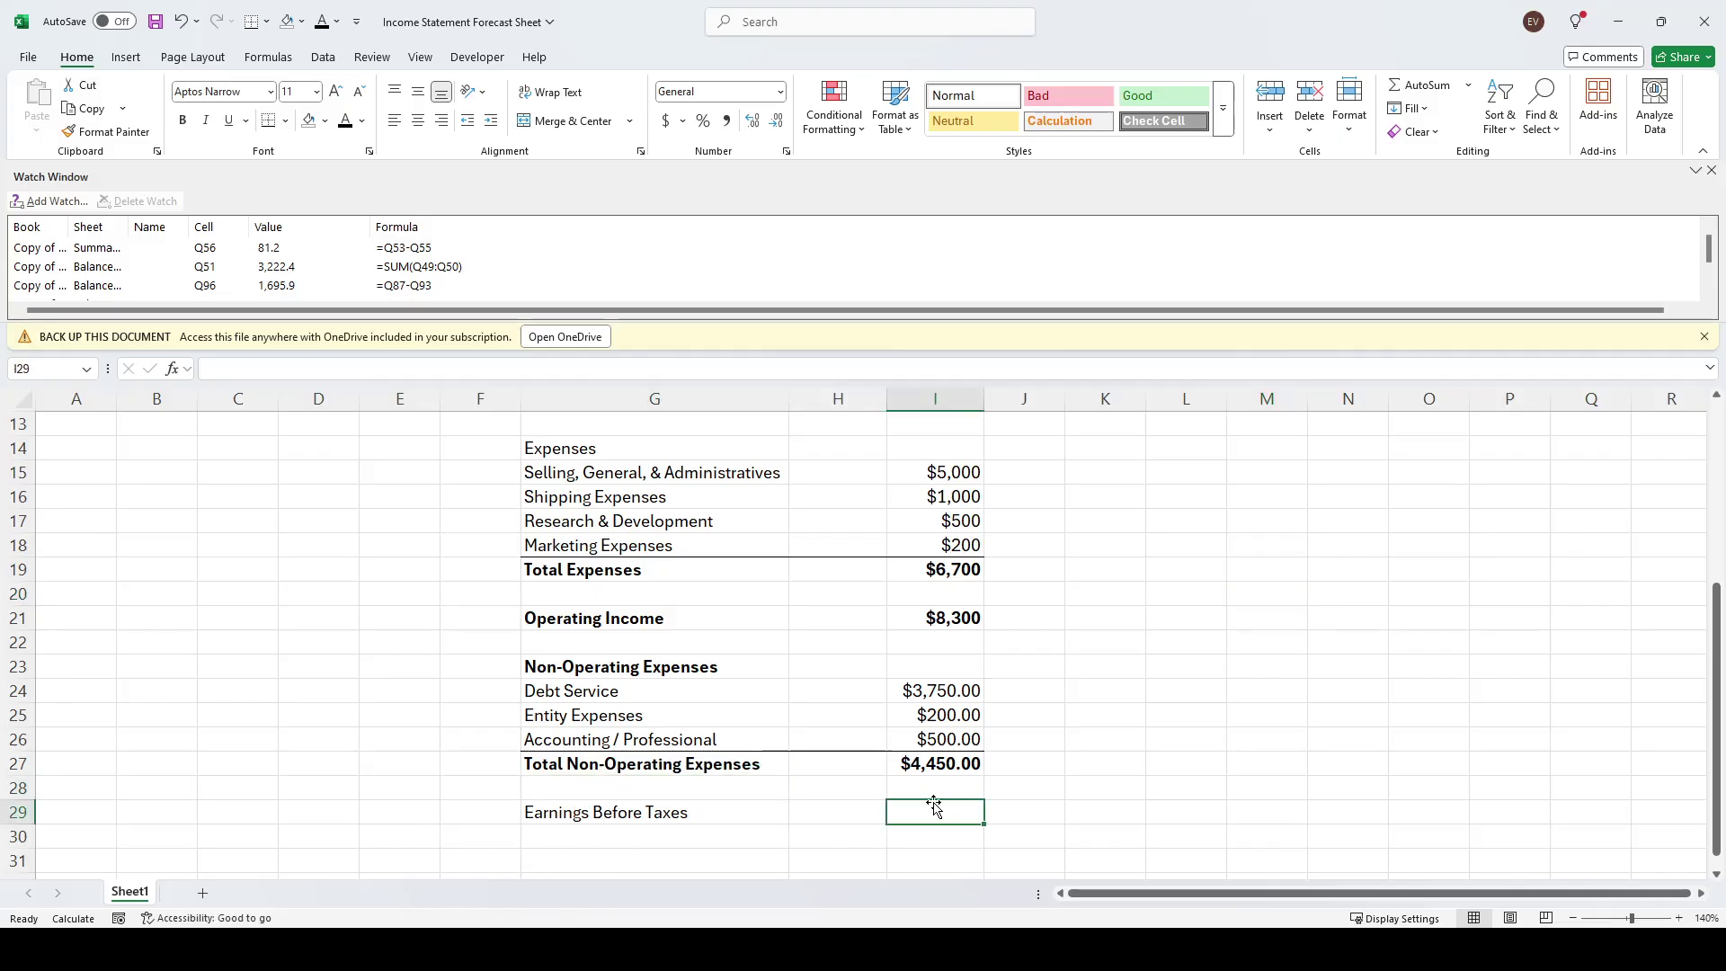
{"action": "type", "text": "="}
{"action": "key", "text": "Up"}
{"action": "key", "text": "Up"}
{"action": "key", "text": "Up"}
{"action": "key", "text": "Up"}
{"action": "key", "text": "Up"}
{"action": "key", "text": "Up"}
{"action": "key", "text": "Up"}
{"action": "key", "text": "Up"}
{"action": "key", "text": "Up"}
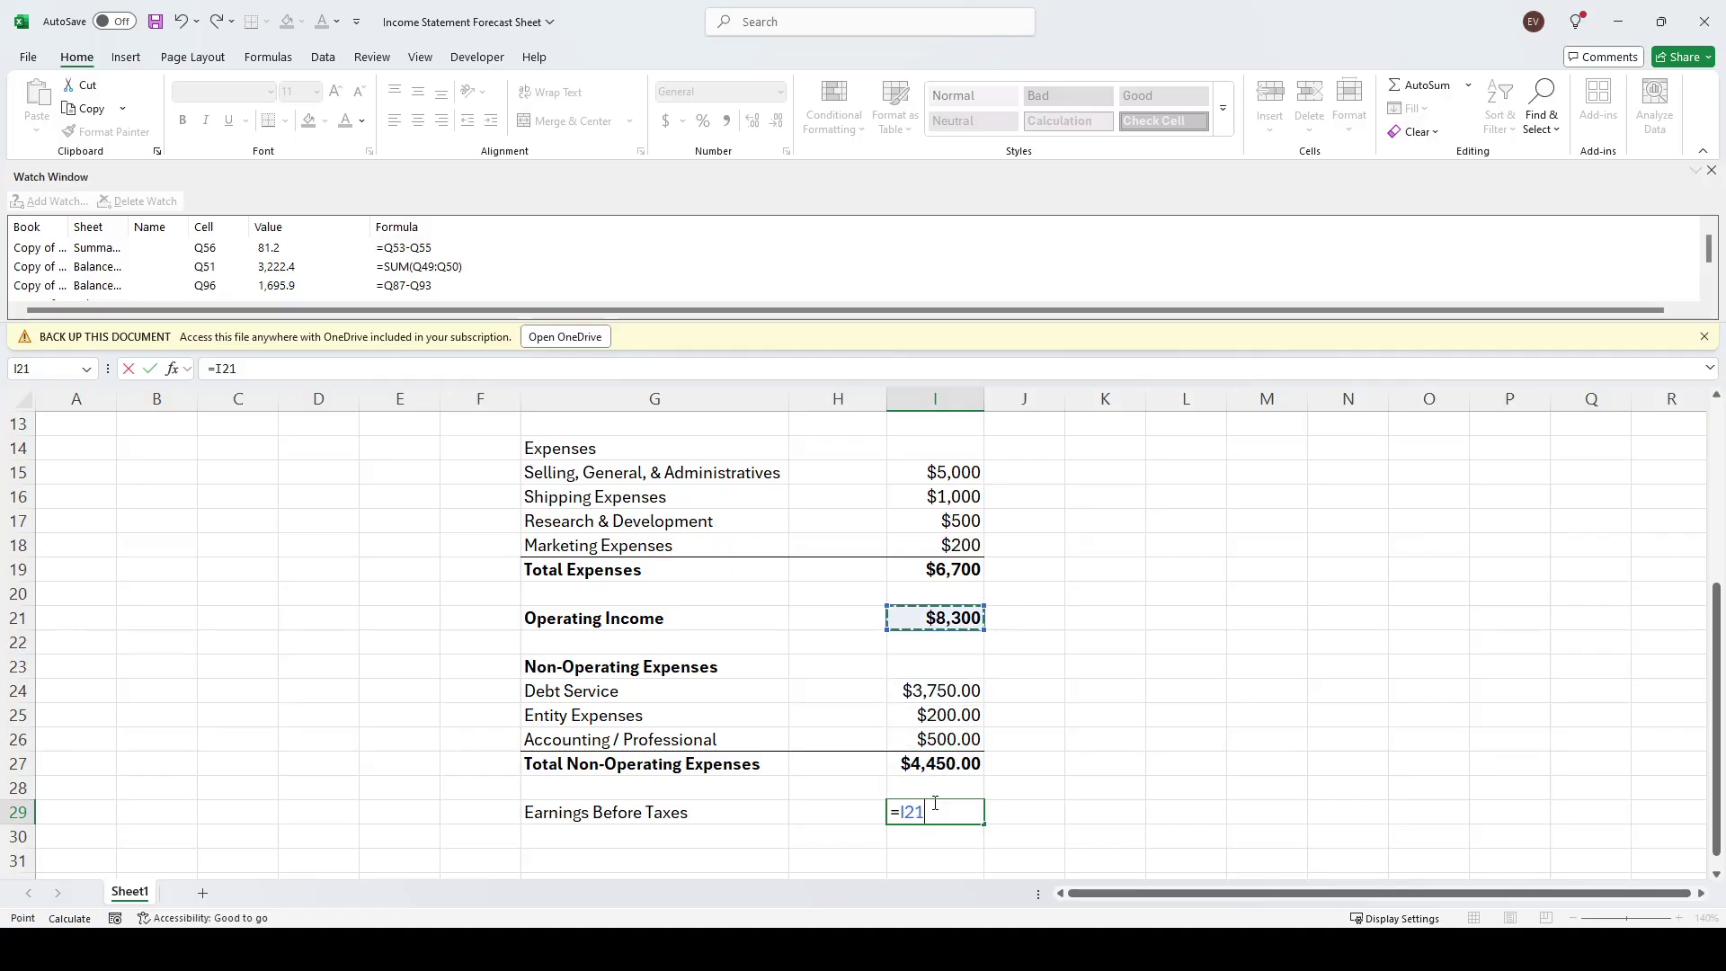
{"action": "key", "text": "Down"}
{"action": "type", "text": "-"}
{"action": "key", "text": "Up"}
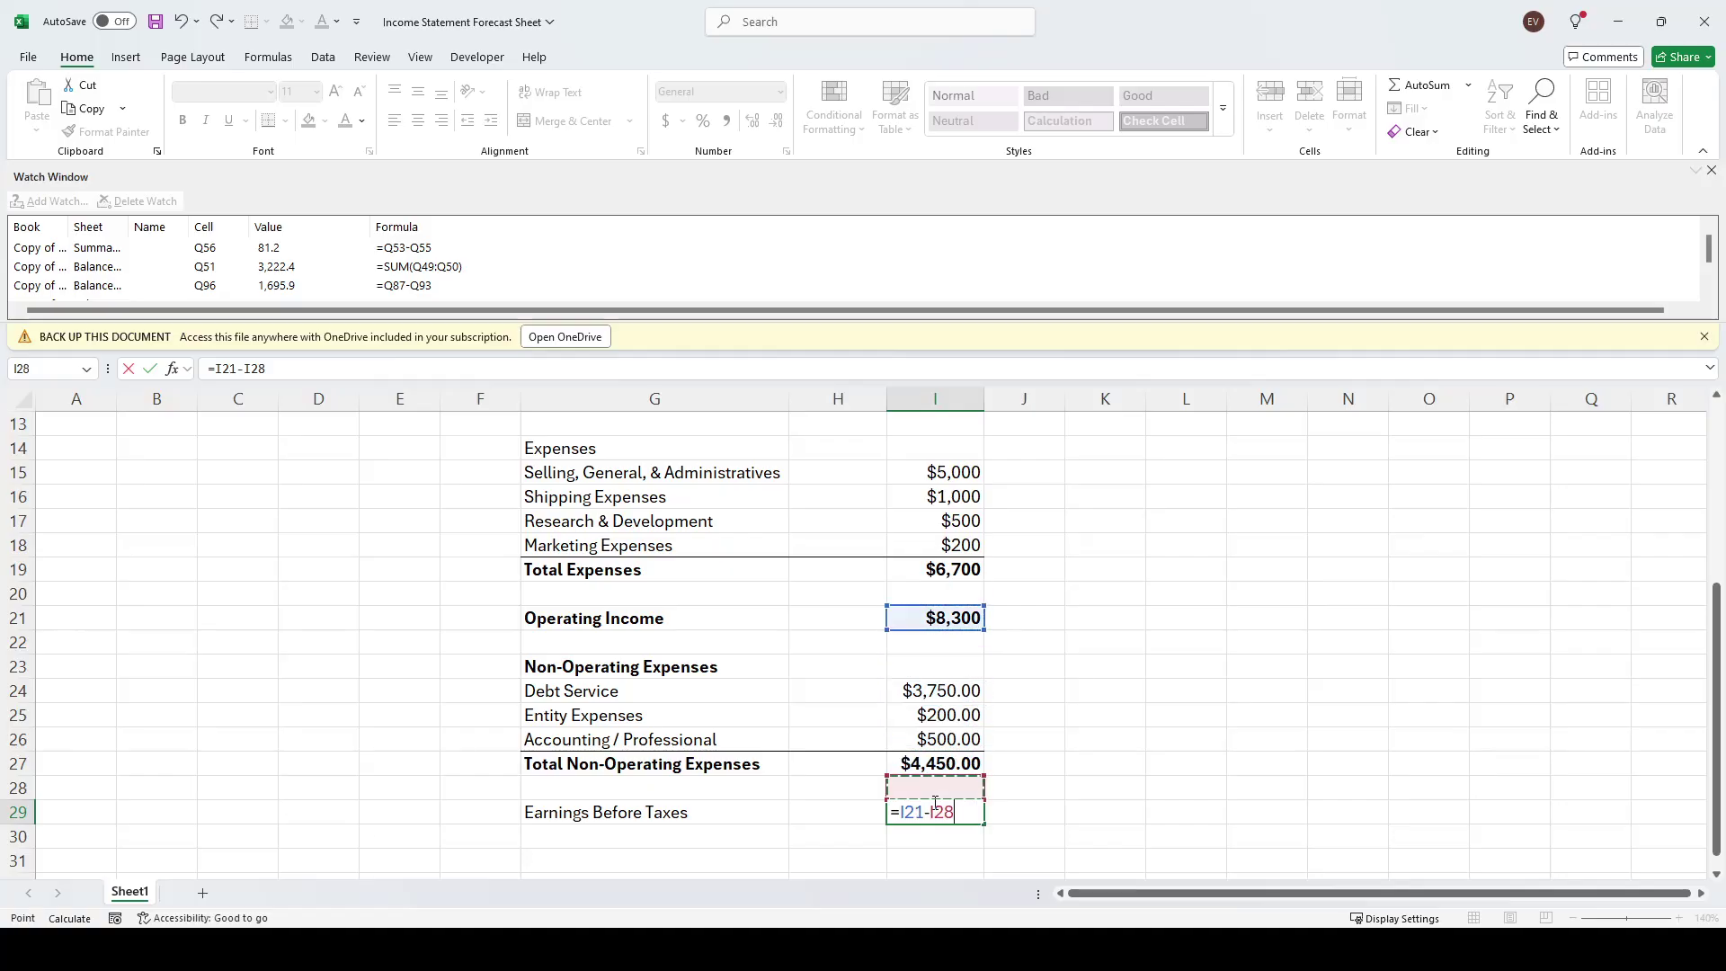
{"action": "key", "text": "Up"}
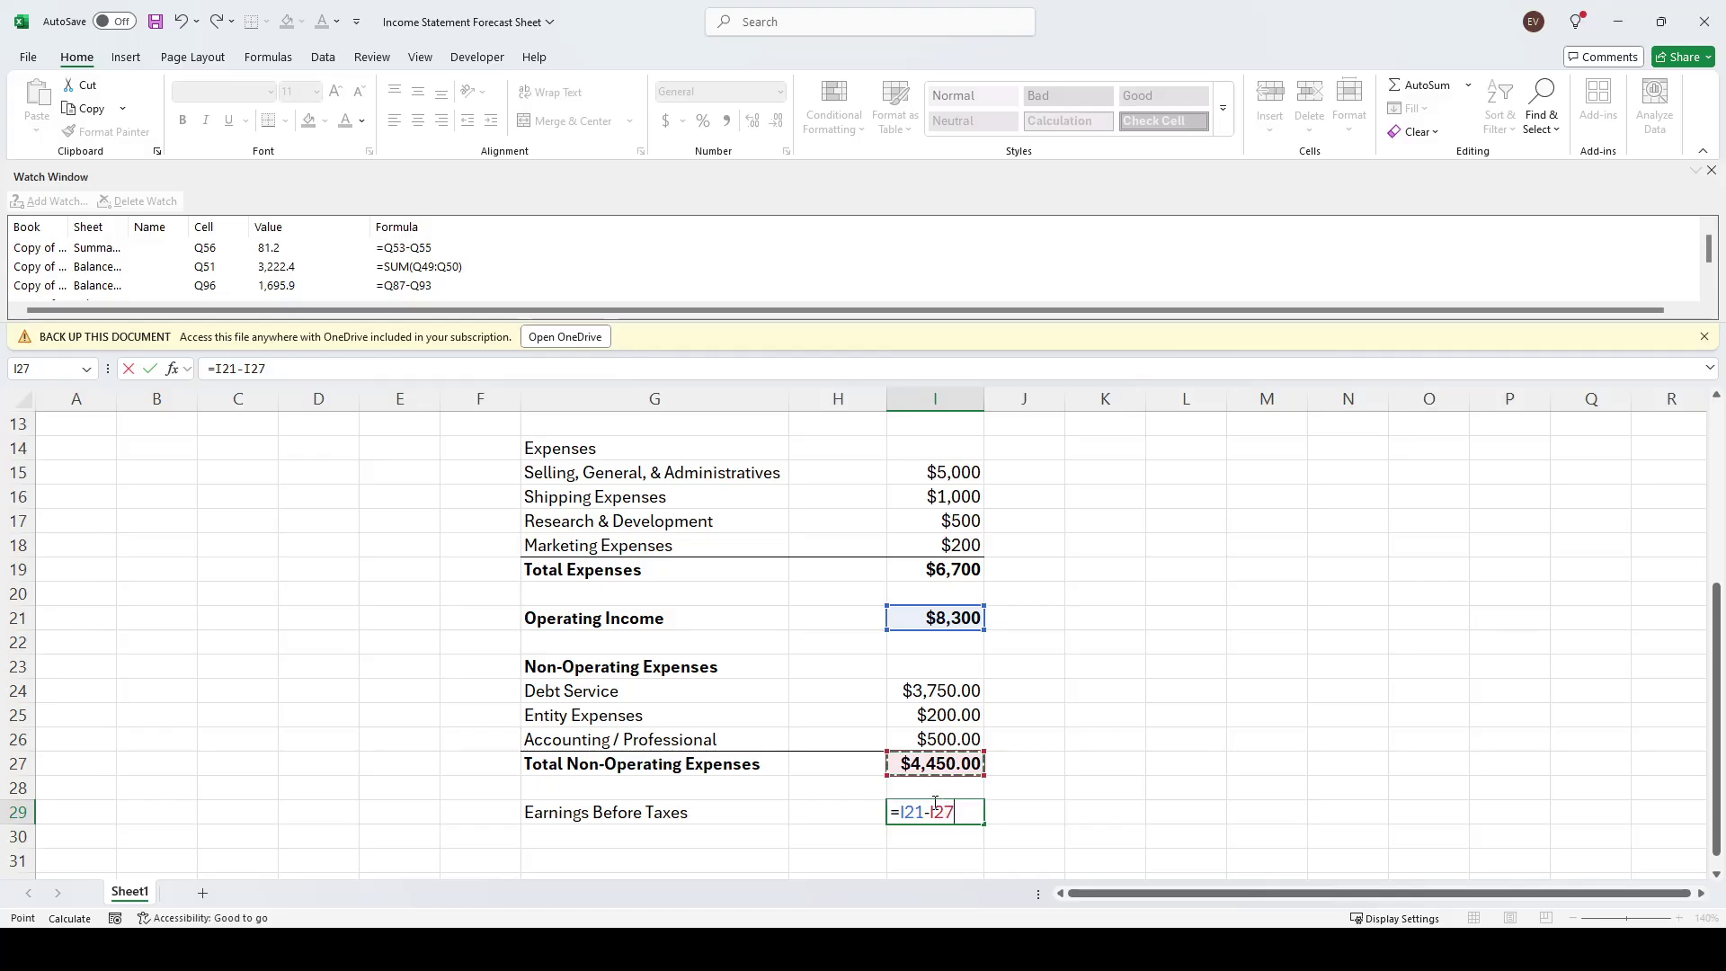
{"action": "key", "text": "Return"}
Bold the Earnings Before Taxes row G29:I29
{"action": "key", "text": "Up"}
{"action": "key", "text": "Left"}
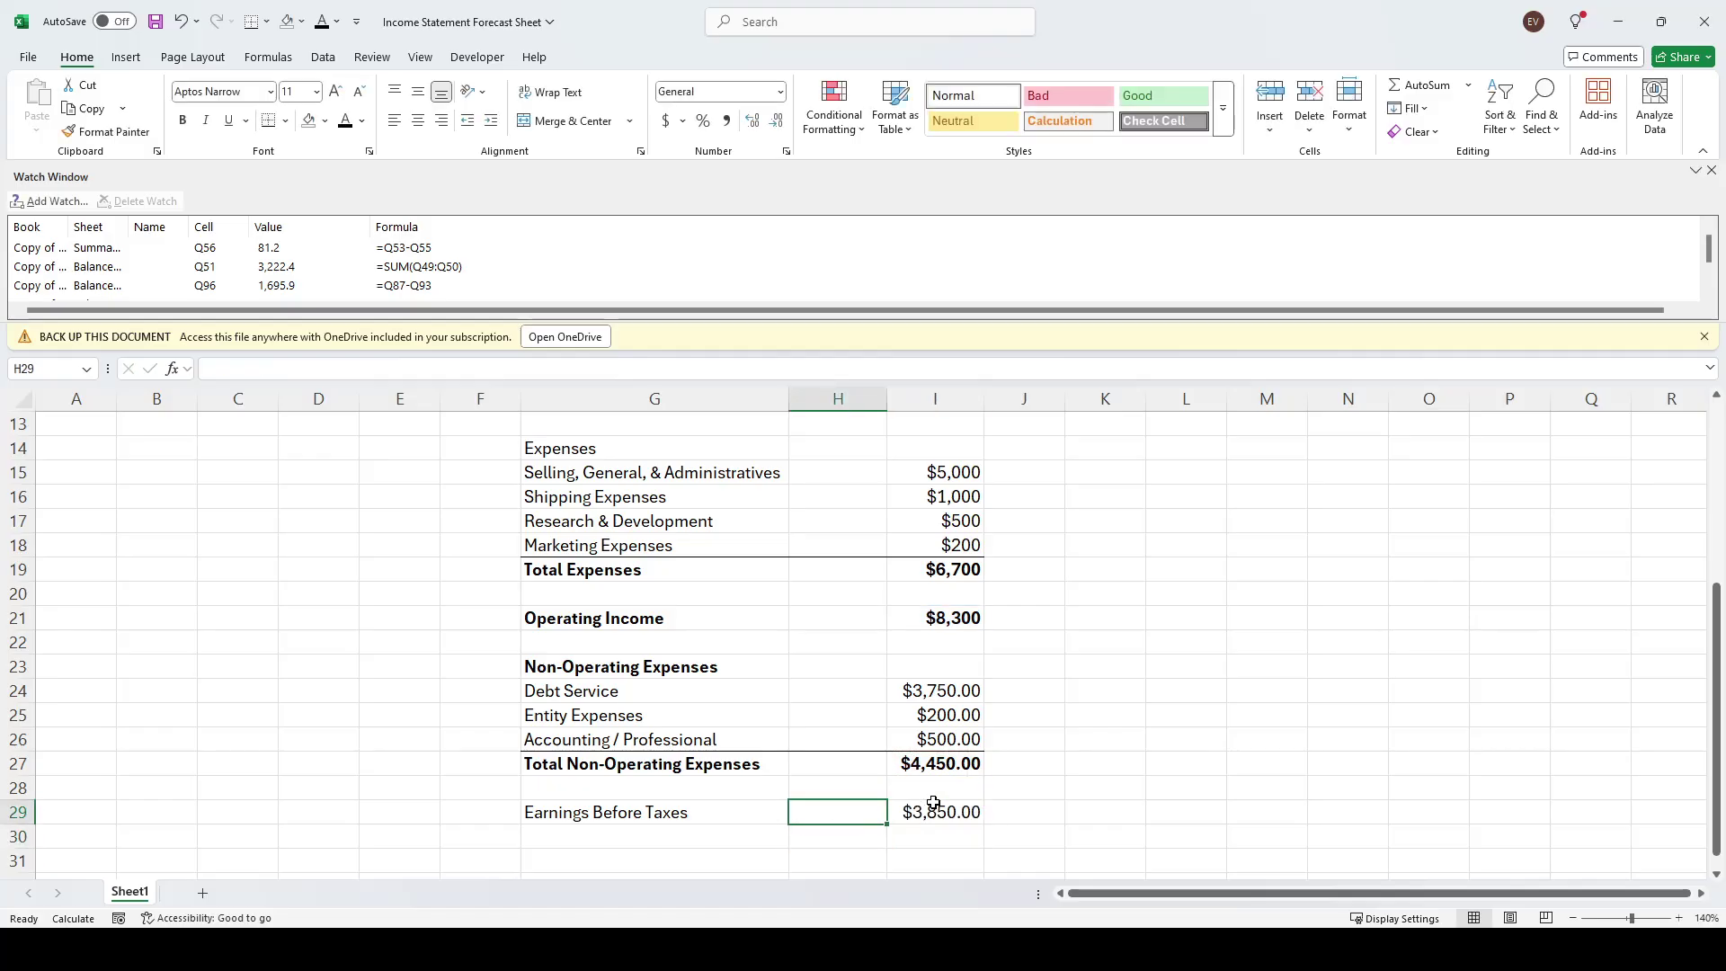
{"action": "key", "text": "Left"}
{"action": "key", "text": "shift+Right"}
{"action": "key", "text": "shift+Right"}
{"action": "key", "text": "ctrl+b"}
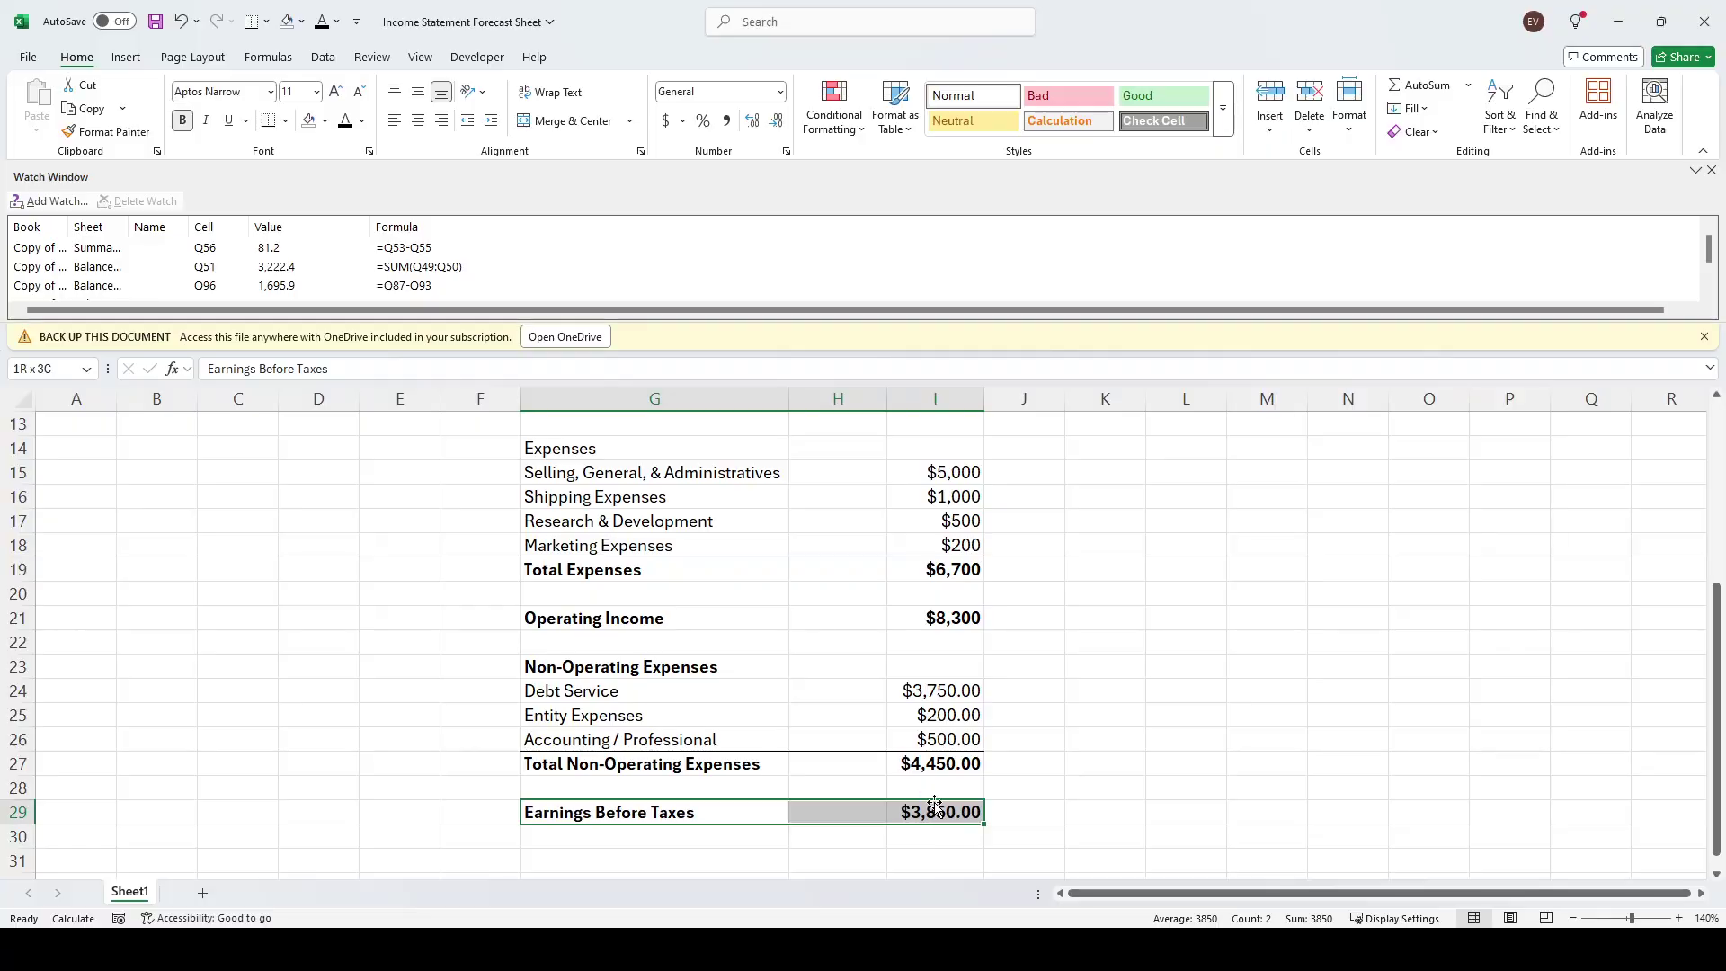
Enter the label "Tax Expense" in G31 and make it bold
{"action": "key", "text": "Down"}
{"action": "key", "text": "Down"}
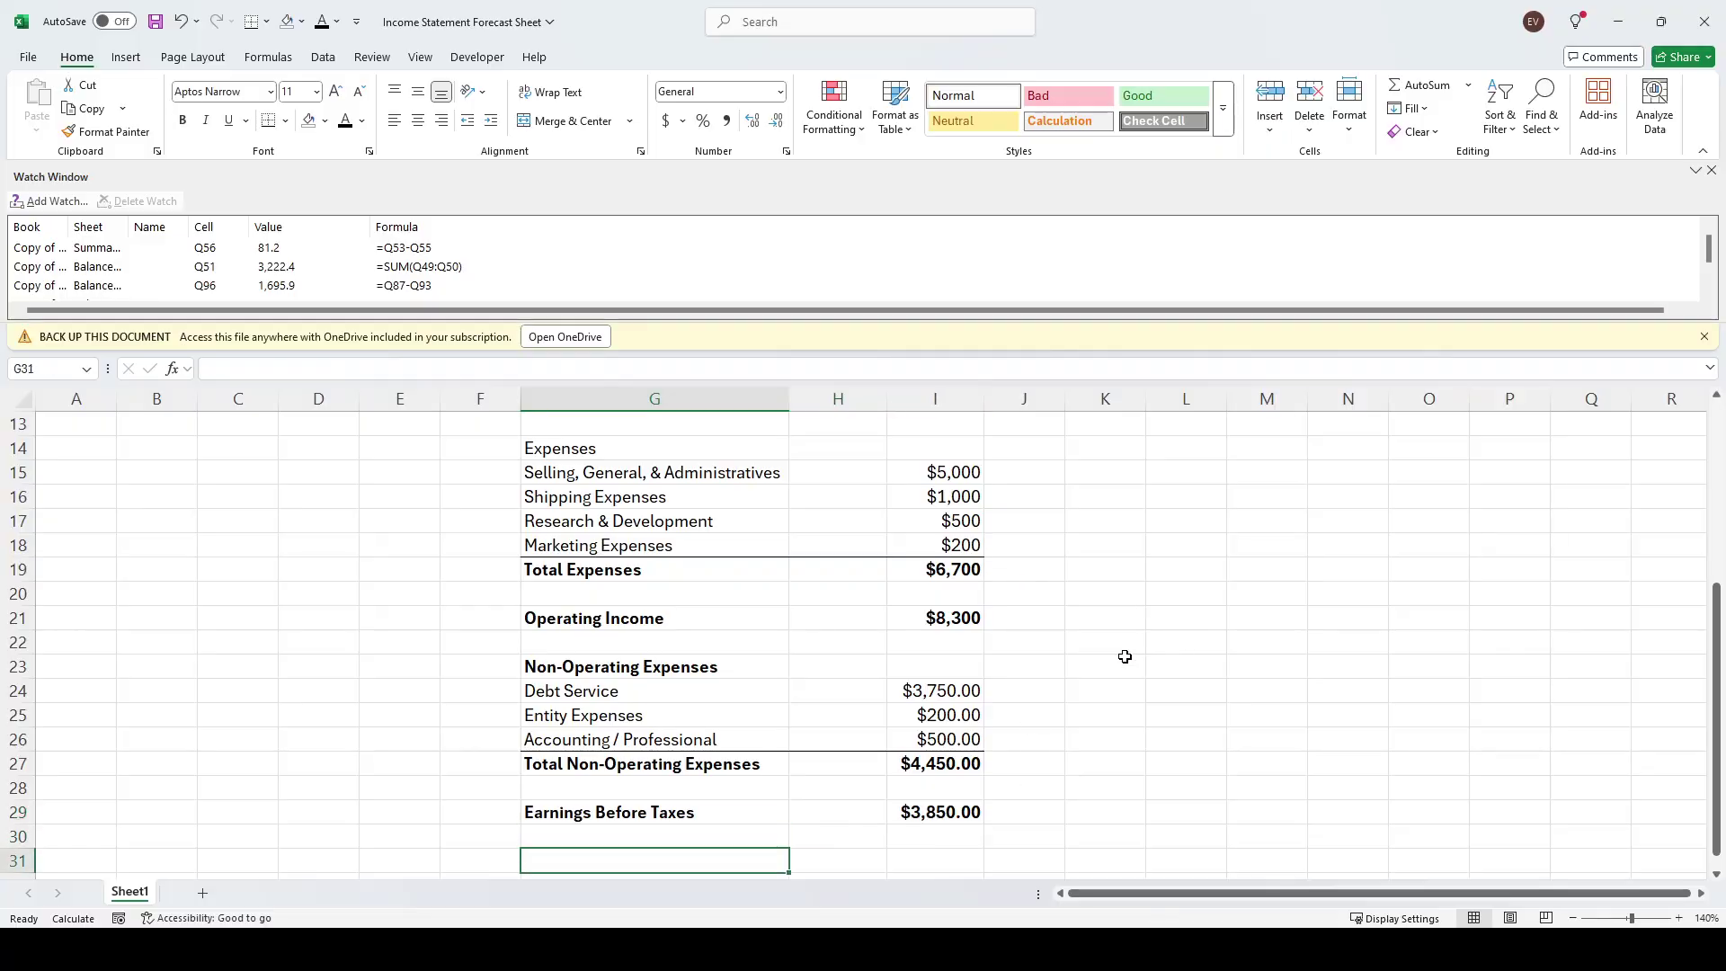
{"action": "type", "text": "Tax Expense"}
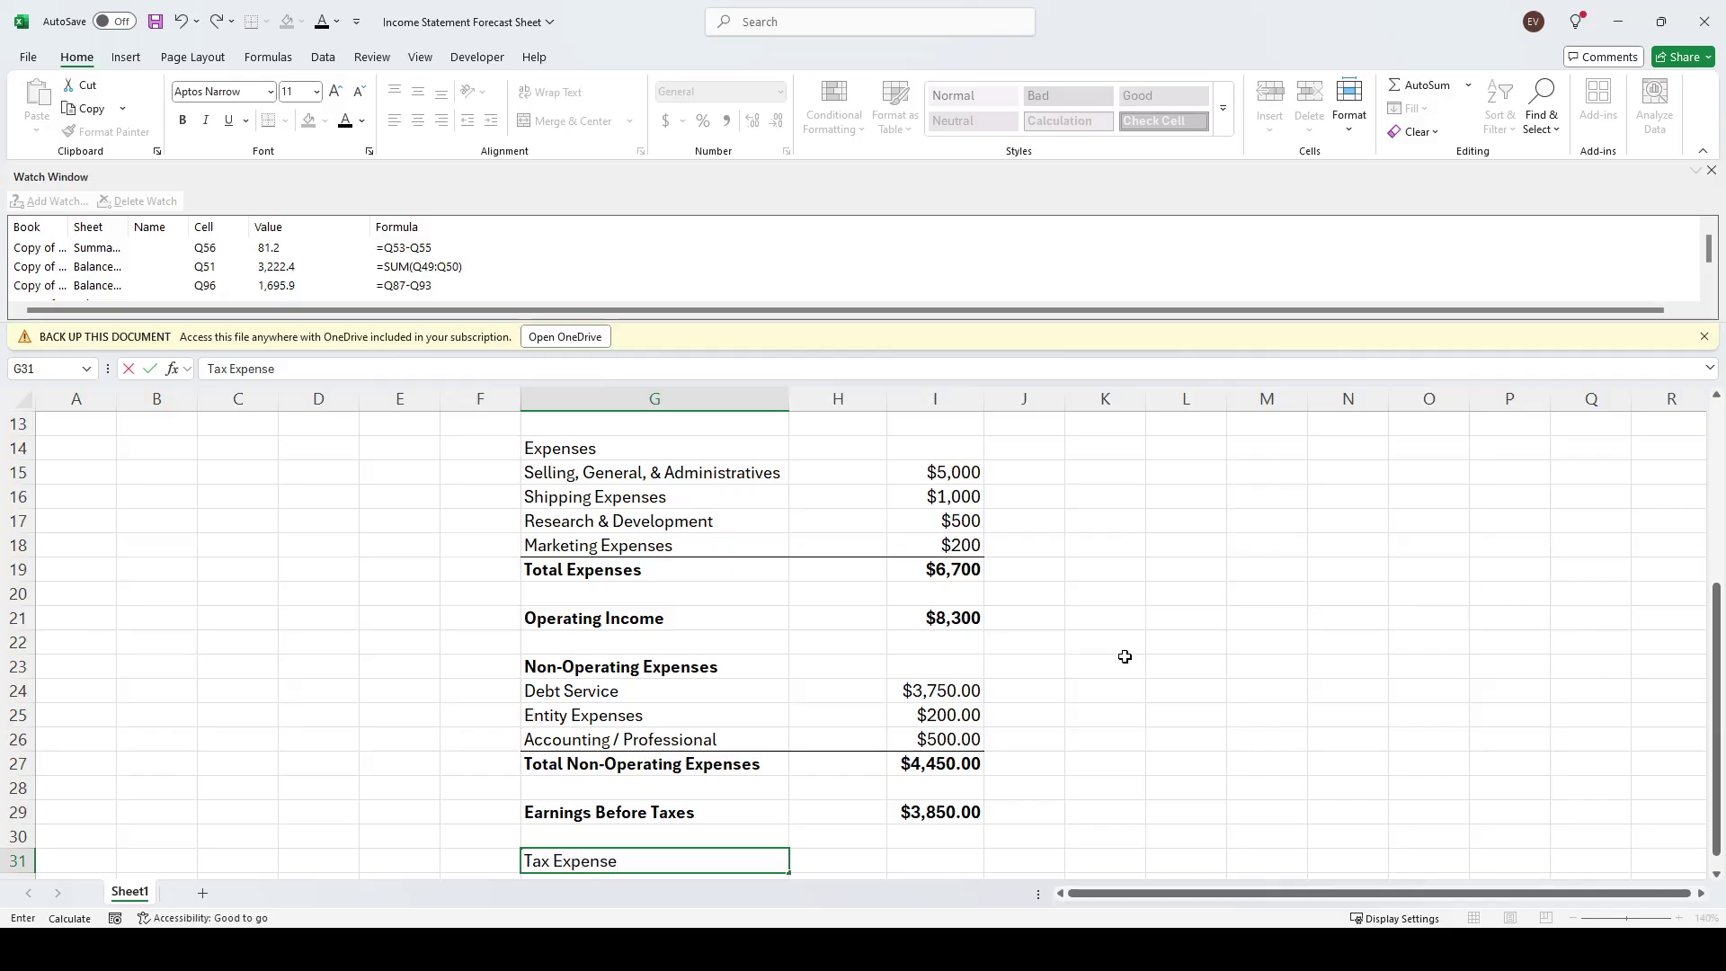
{"action": "key", "text": "Return"}
{"action": "key", "text": "Up"}
{"action": "key", "text": "ctrl+b"}
Enter a tax rate of 21% in H31 beside the Tax Expense label
{"action": "key", "text": "Right"}
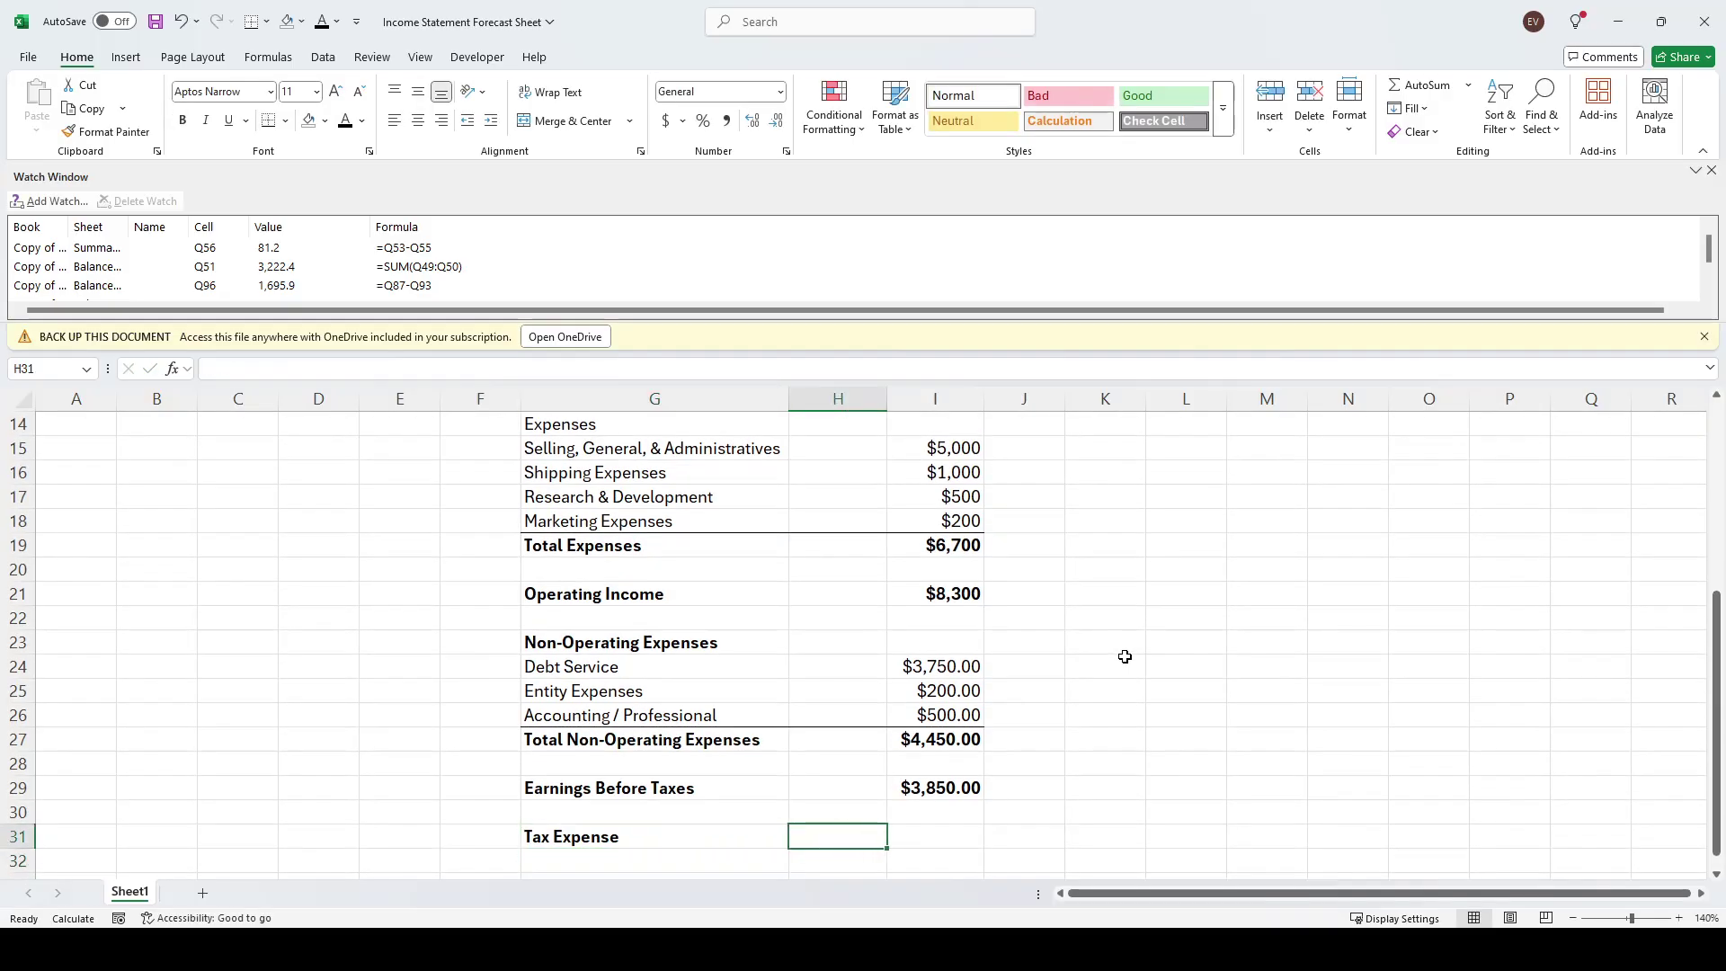
{"action": "type", "text": "31"}
{"action": "key", "text": "BackSpace"}
{"action": "key", "text": "BackSpace"}
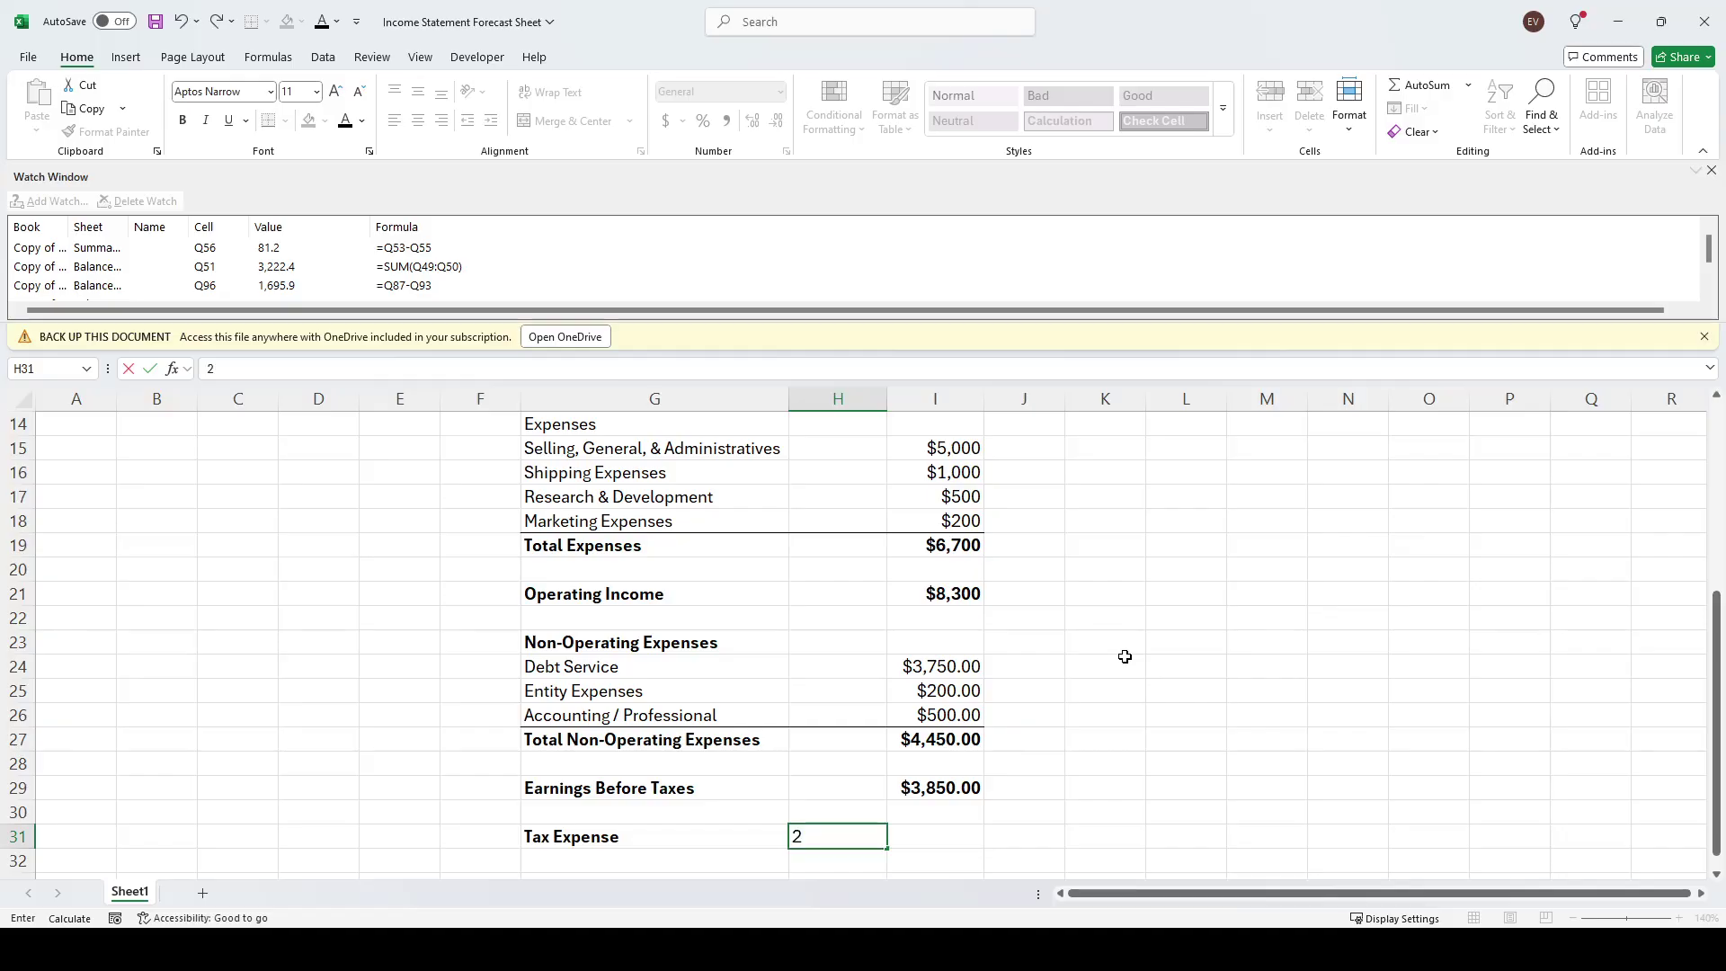
{"action": "type", "text": "21%"}
{"action": "key", "text": "Right"}
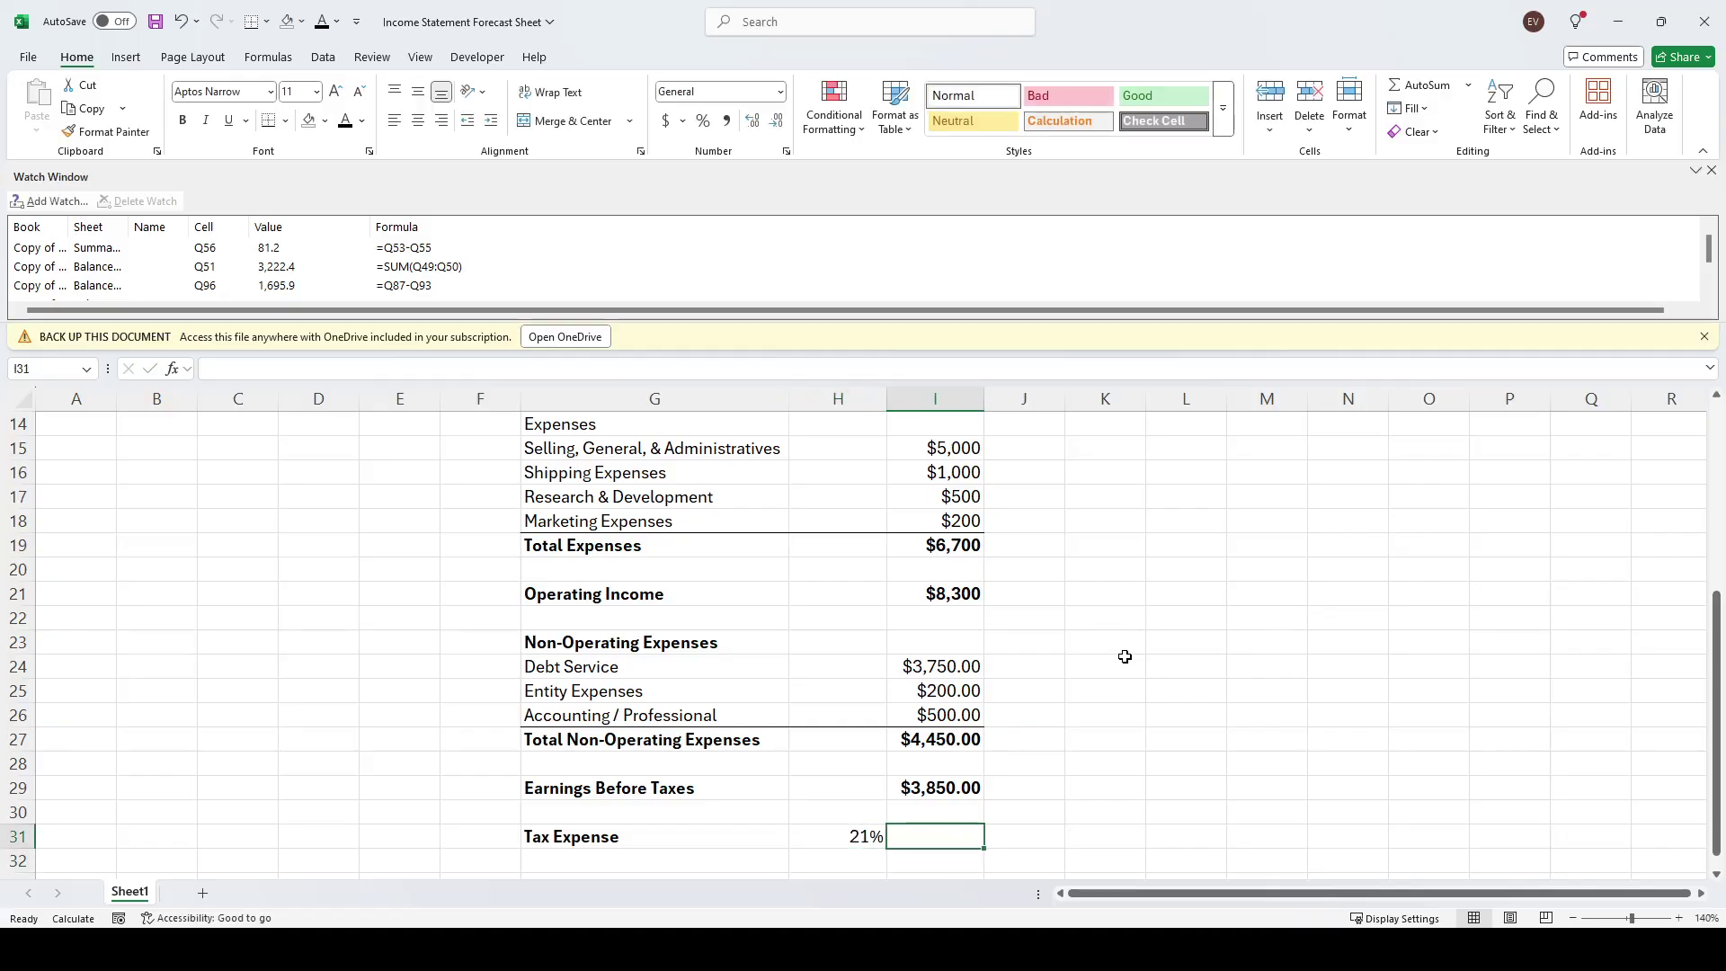
Calculate the tax expense in I31 as earnings before taxes times the tax rate, using =I29*H31
{"action": "type", "text": "="}
{"action": "key", "text": "Up"}
{"action": "key", "text": "Up"}
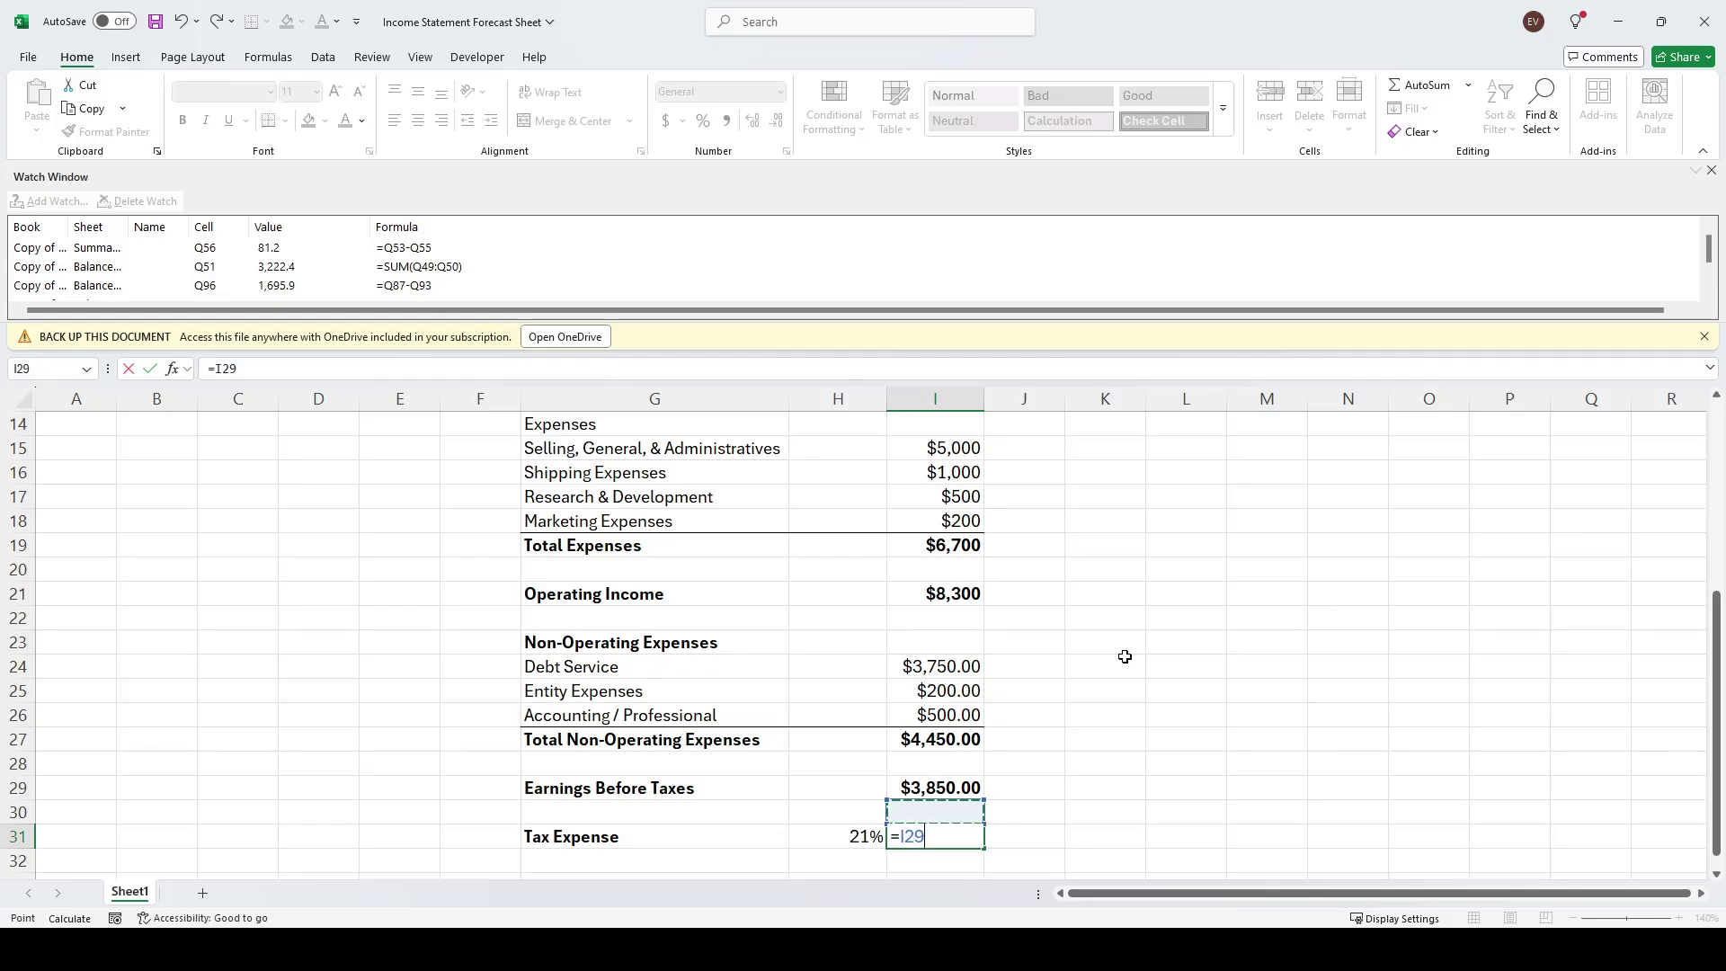
{"action": "type", "text": "*"}
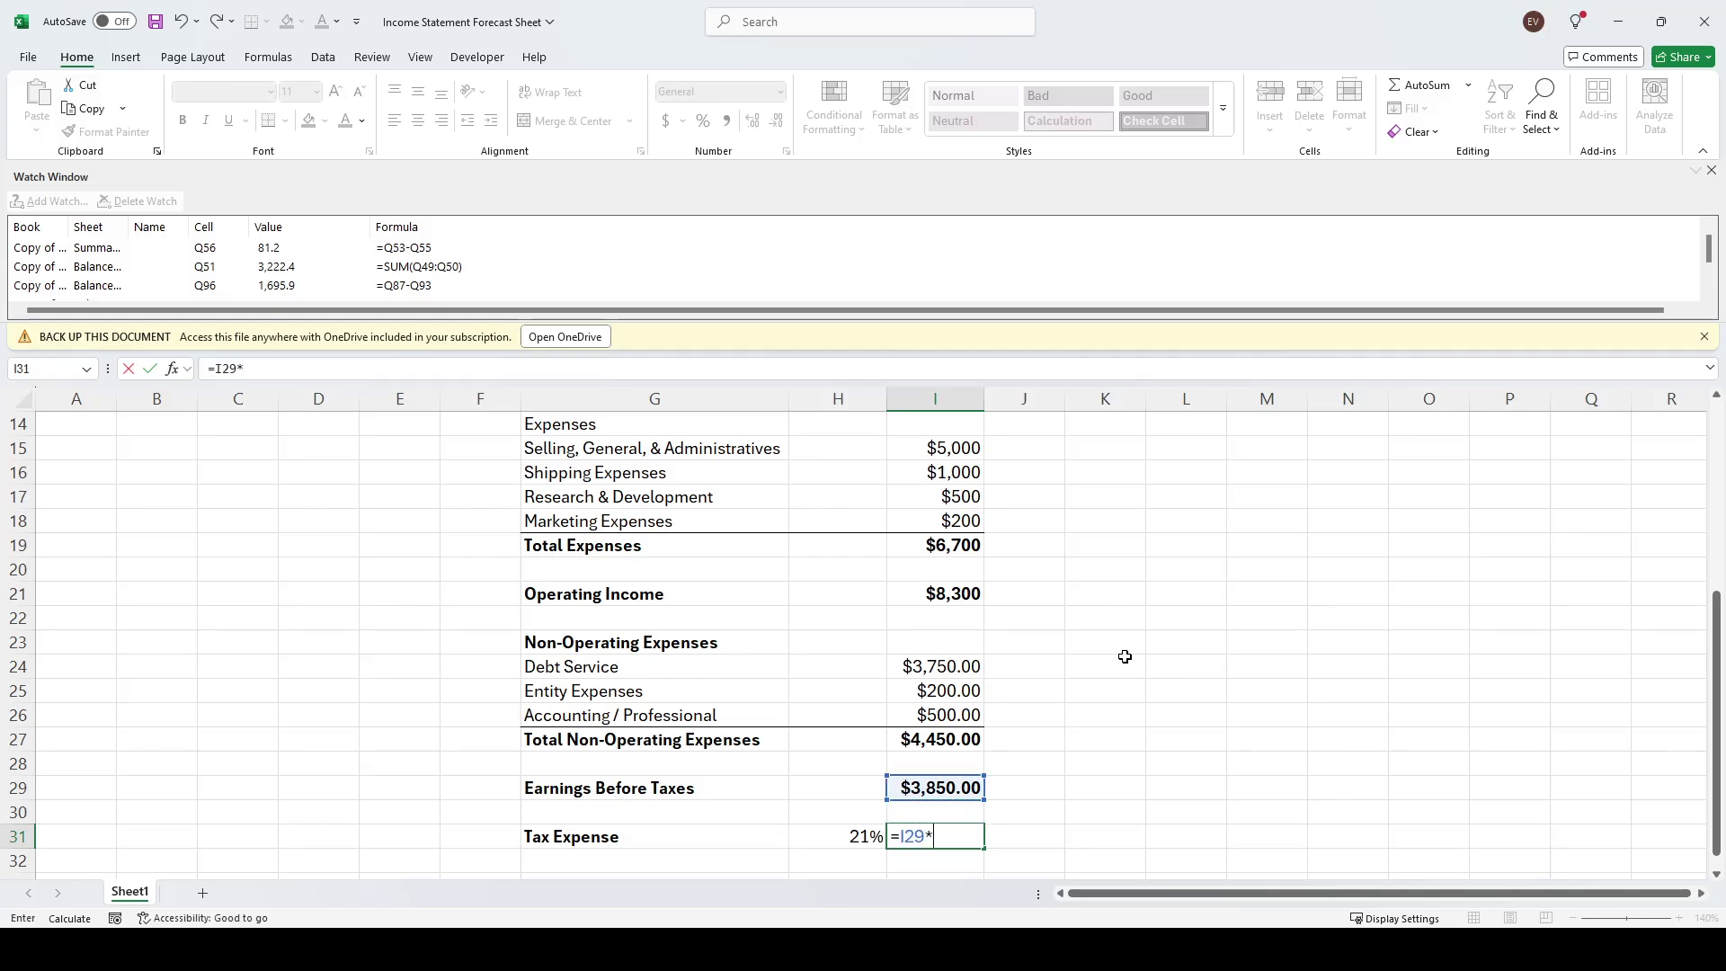
{"action": "key", "text": "Left"}
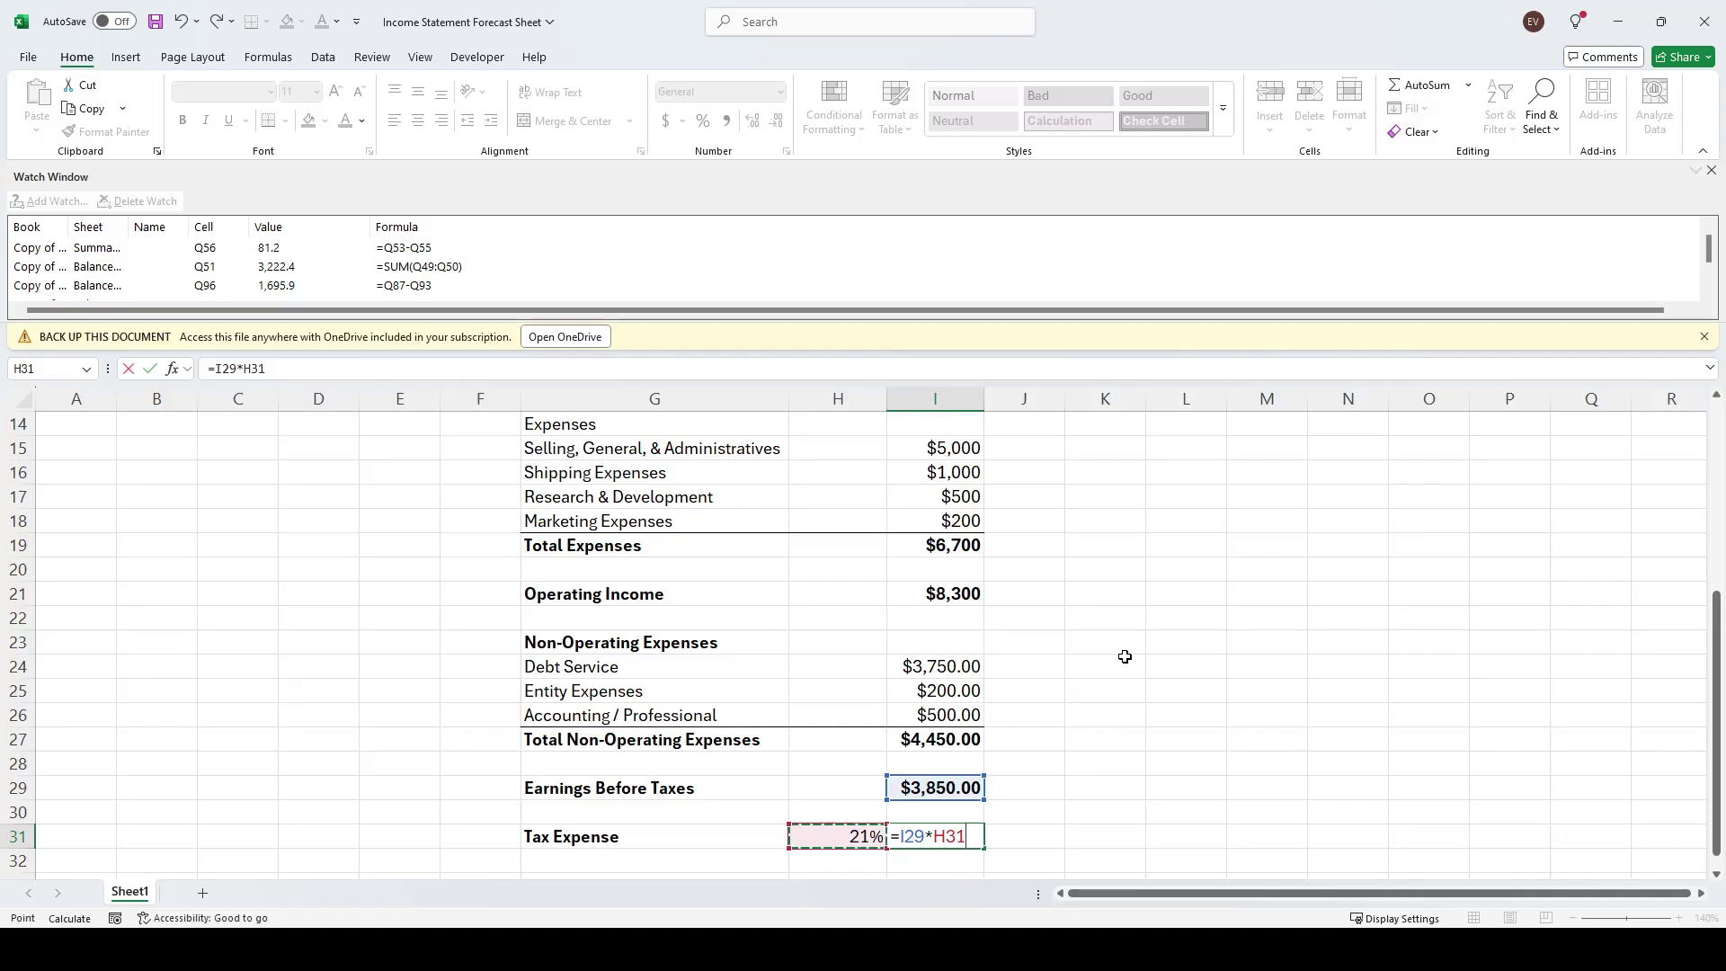
{"action": "key", "text": "Return"}
{"action": "key", "text": "Up"}
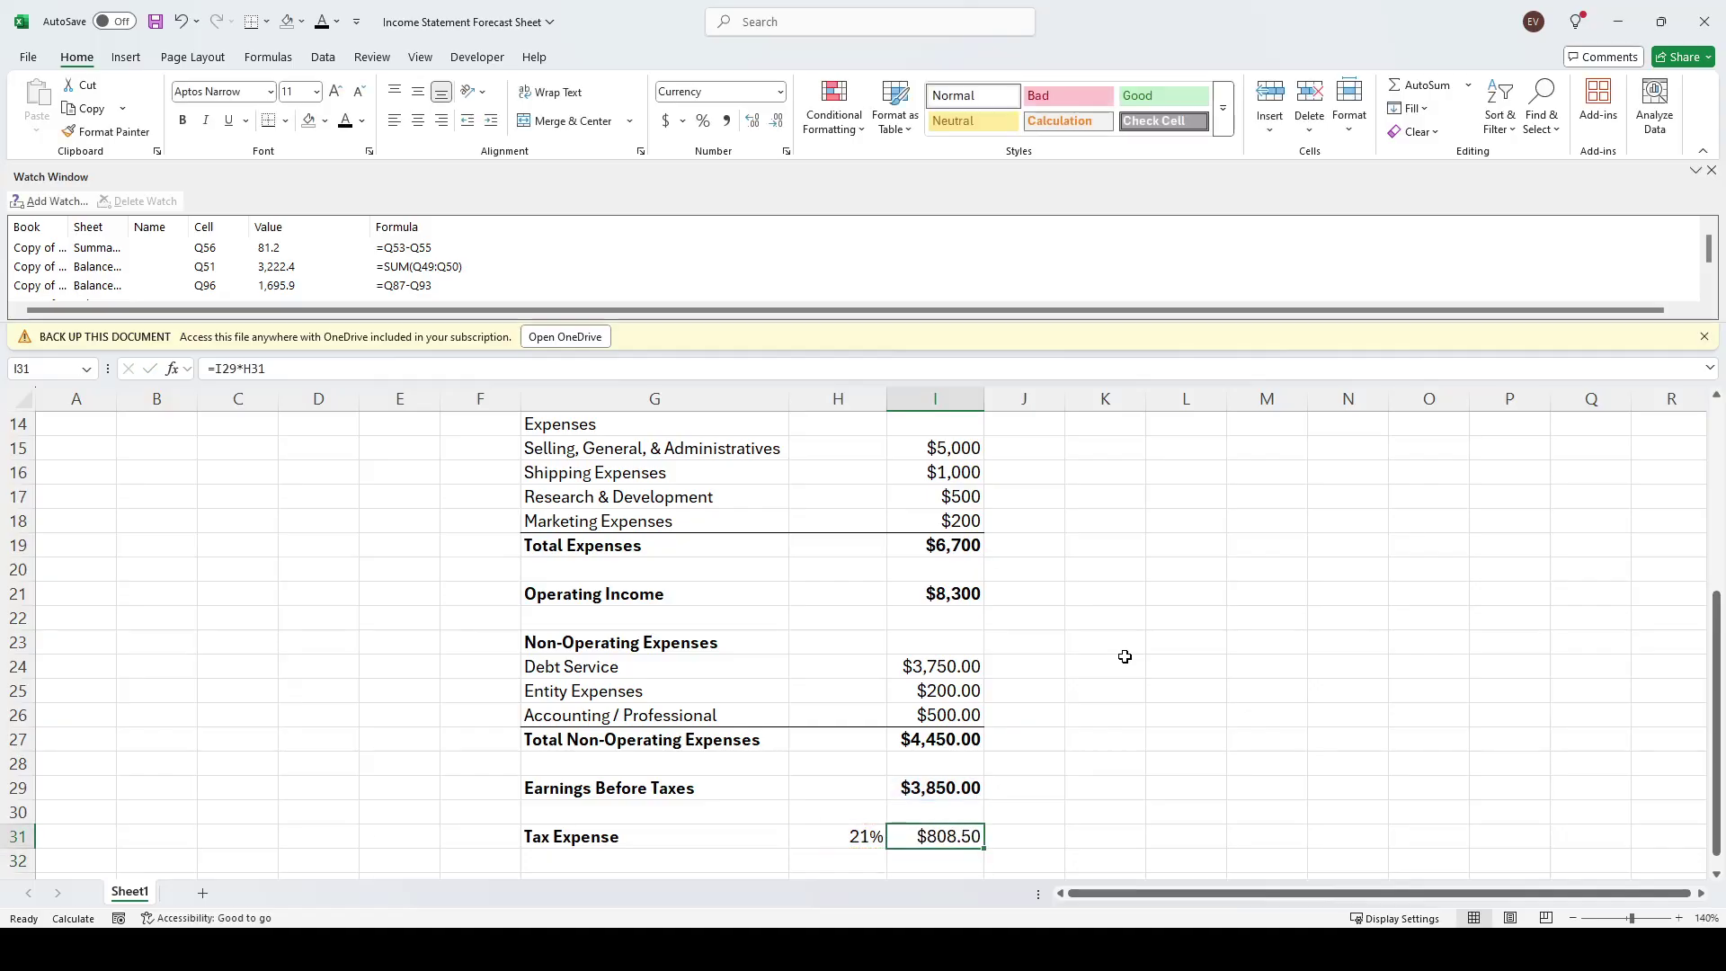
Remove the bold formatting from the Tax Expense label in G31
{"action": "left_click", "coordinate": [618, 833]}
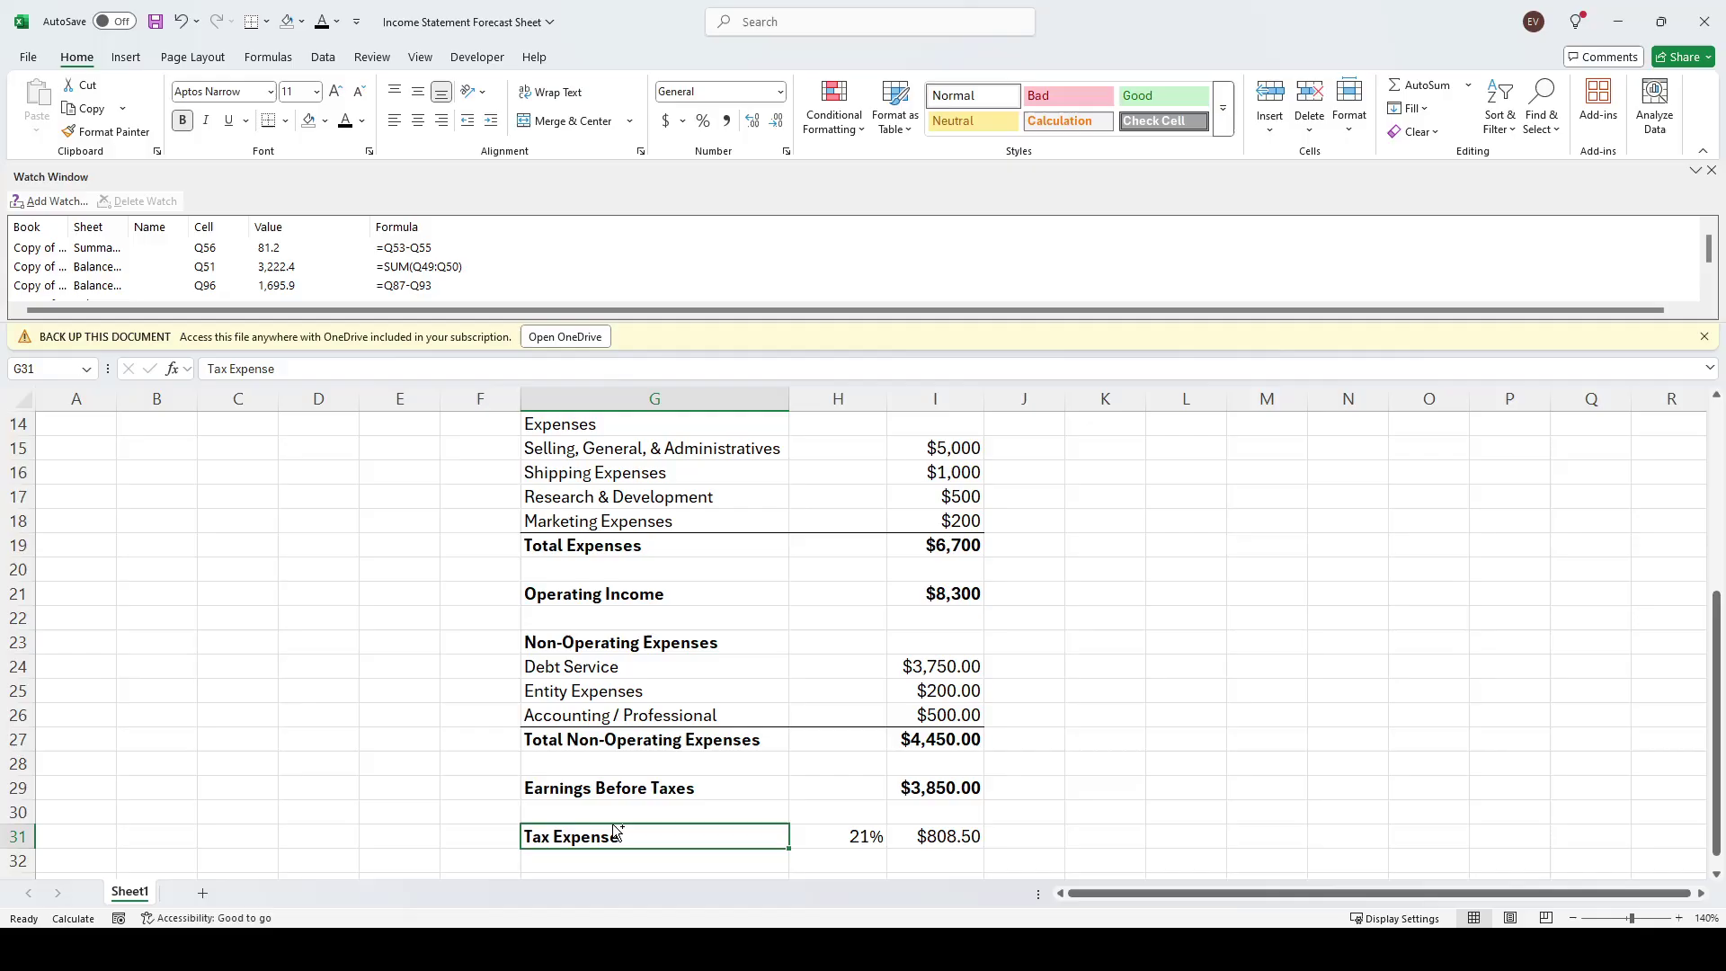
{"action": "key", "text": "ctrl+b"}
{"action": "left_click", "coordinate": [1272, 644]}
Enter the label "Net Income" in G33
{"action": "scroll", "coordinate": [1055, 701], "scroll_direction": "down", "scroll_amount": 1}
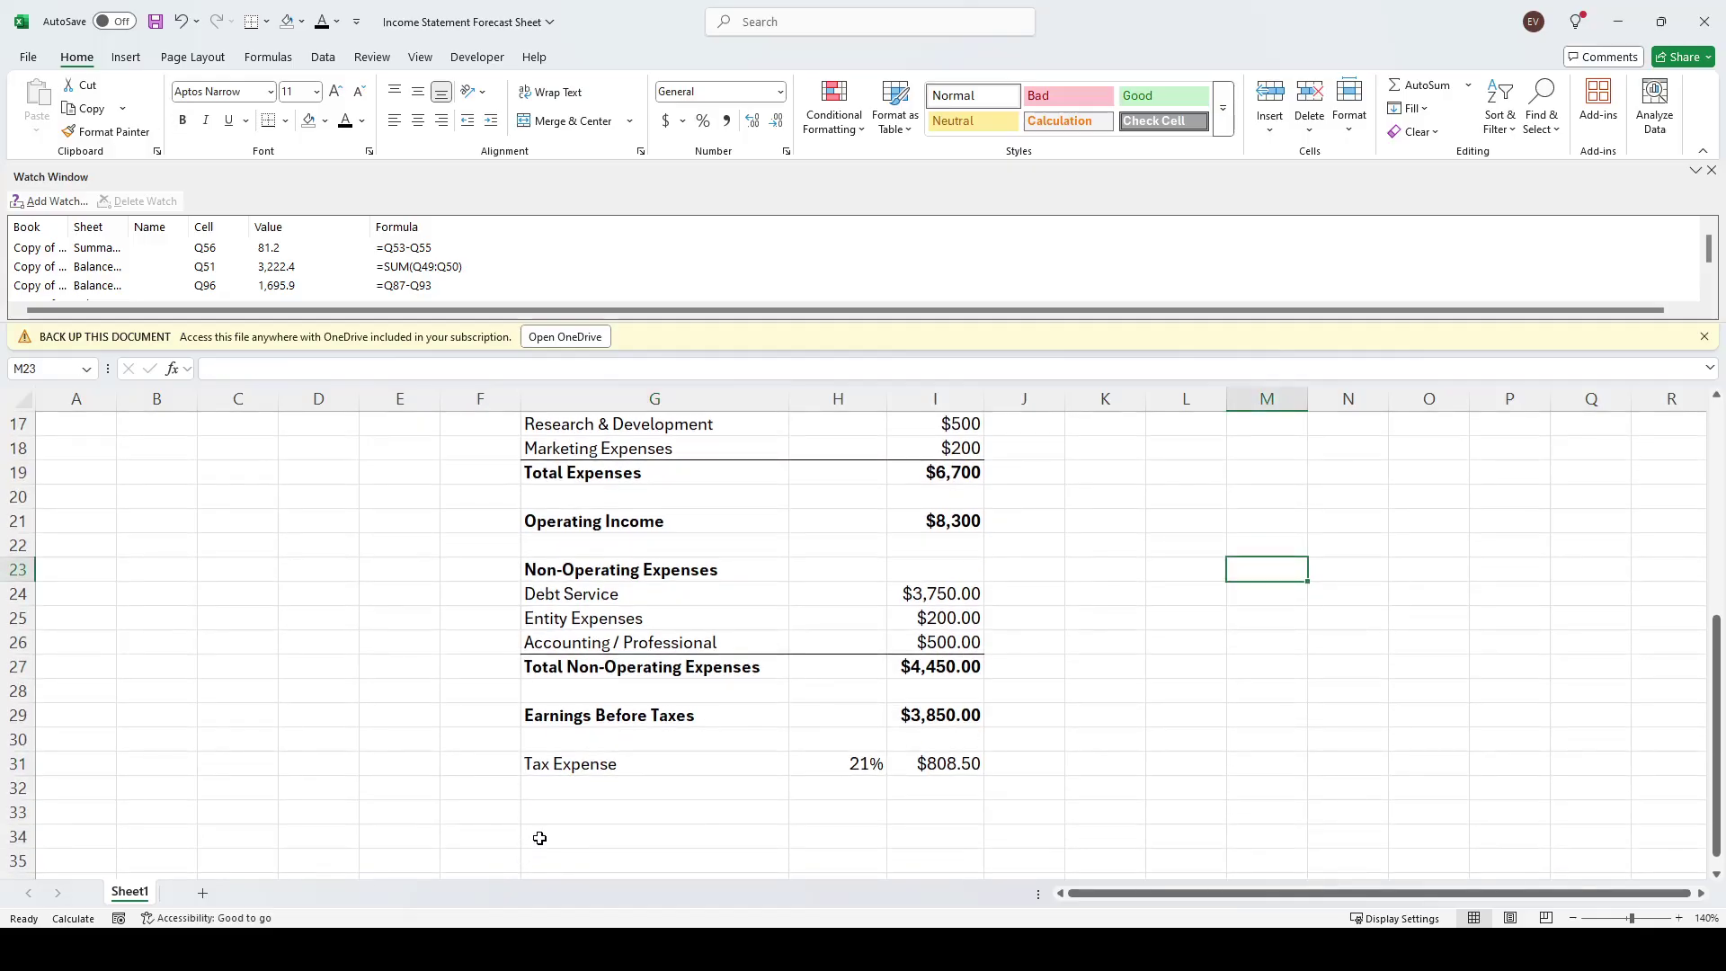
{"action": "left_click", "coordinate": [523, 807]}
{"action": "type", "text": "N"}
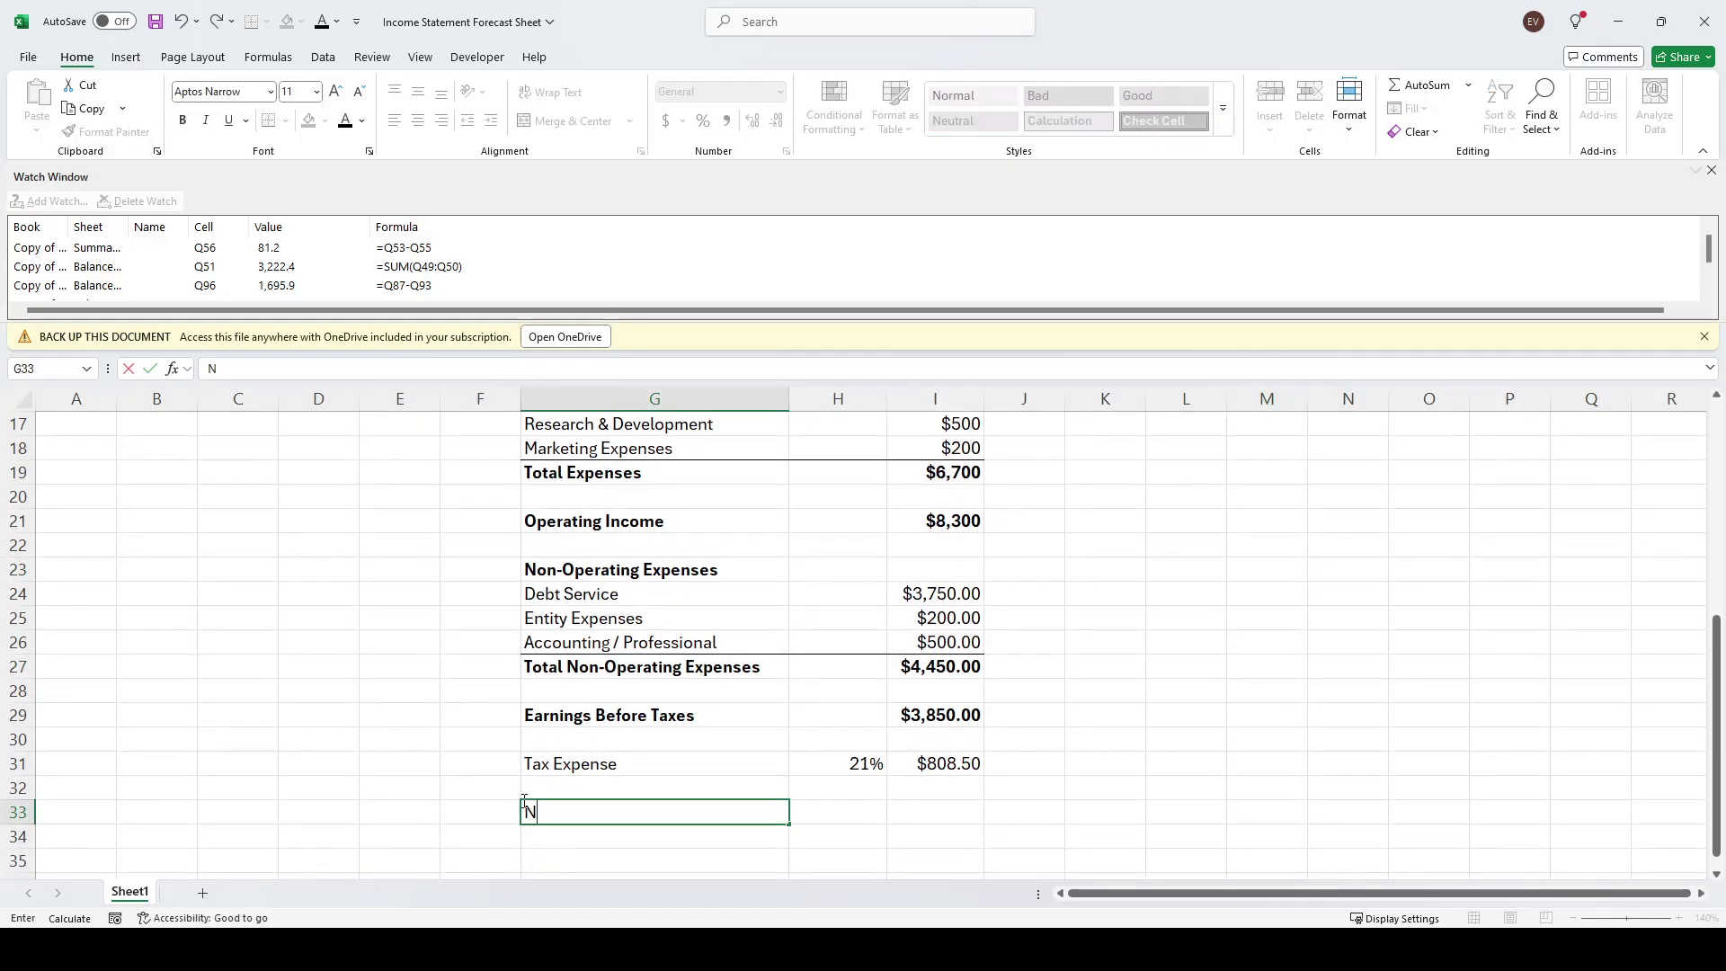
{"action": "type", "text": "et Income"}
{"action": "key", "text": "Tab"}
{"action": "key", "text": "Tab"}
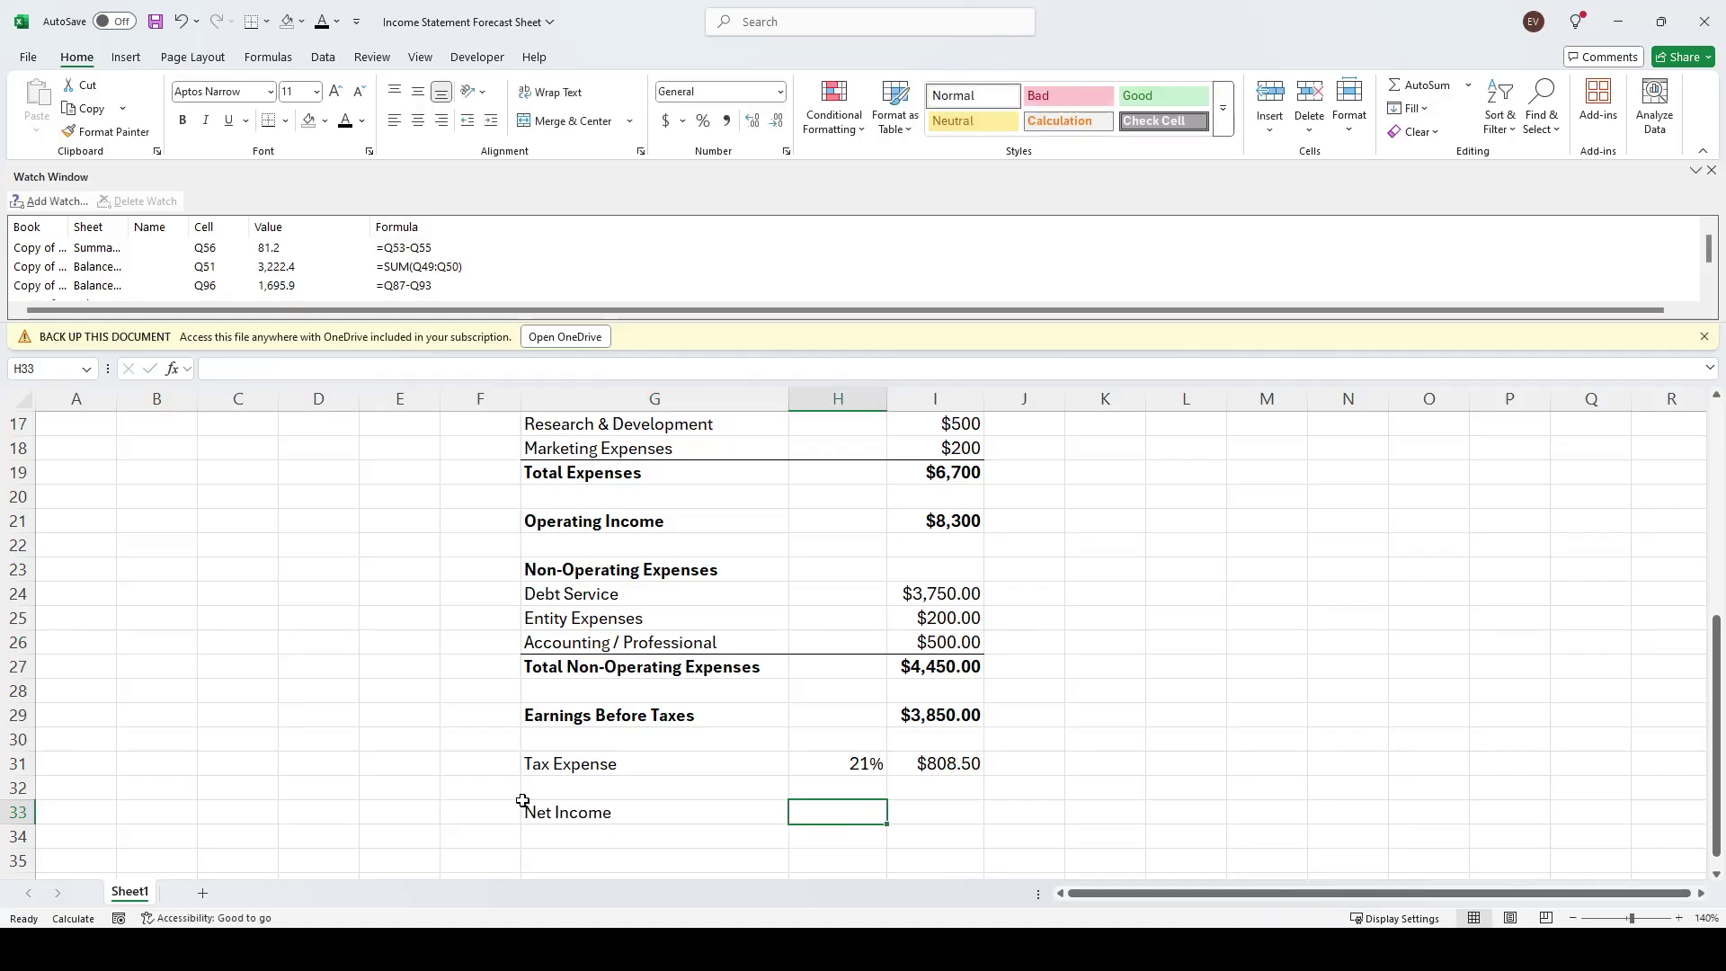
Calculate Net Income in I33 as earnings before taxes minus tax expense, using =I29-I31
{"action": "key", "text": "Up"}
{"action": "key", "text": "Up"}
{"action": "key", "text": "Up"}
{"action": "key", "text": "Up"}
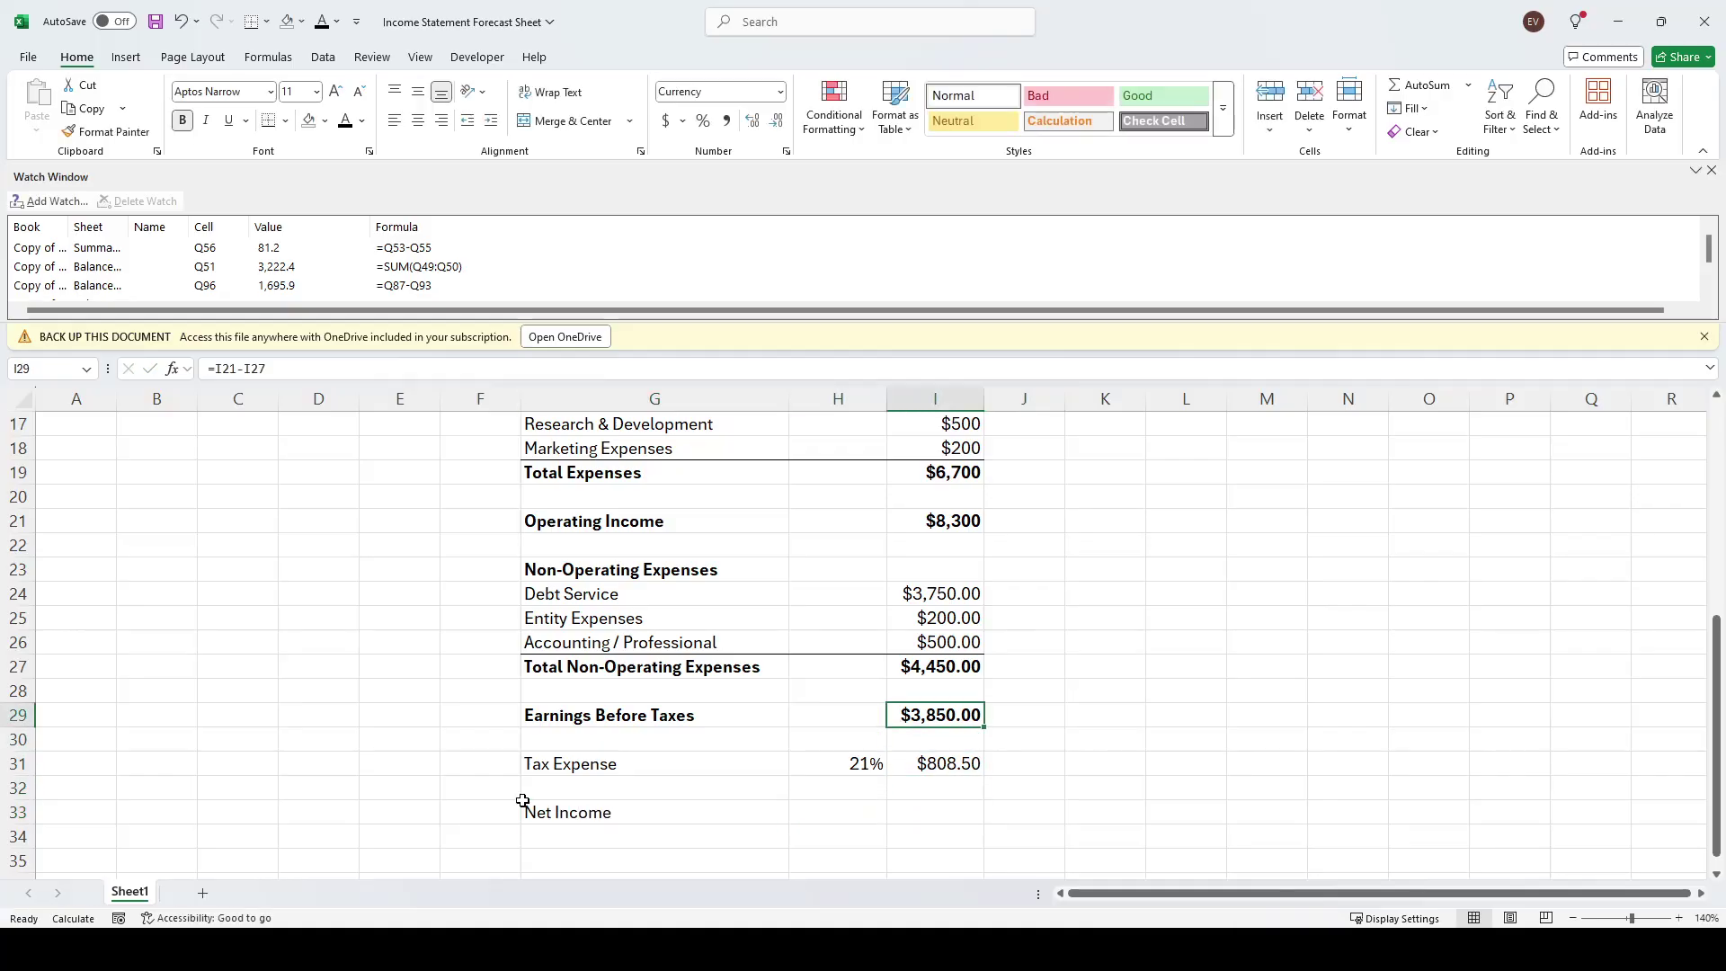
{"action": "key", "text": "Down"}
{"action": "key", "text": "Down"}
{"action": "key", "text": "Down"}
{"action": "key", "text": "Down"}
{"action": "type", "text": "="}
{"action": "key", "text": "Up"}
{"action": "key", "text": "Up"}
{"action": "key", "text": "Up"}
{"action": "key", "text": "Up"}
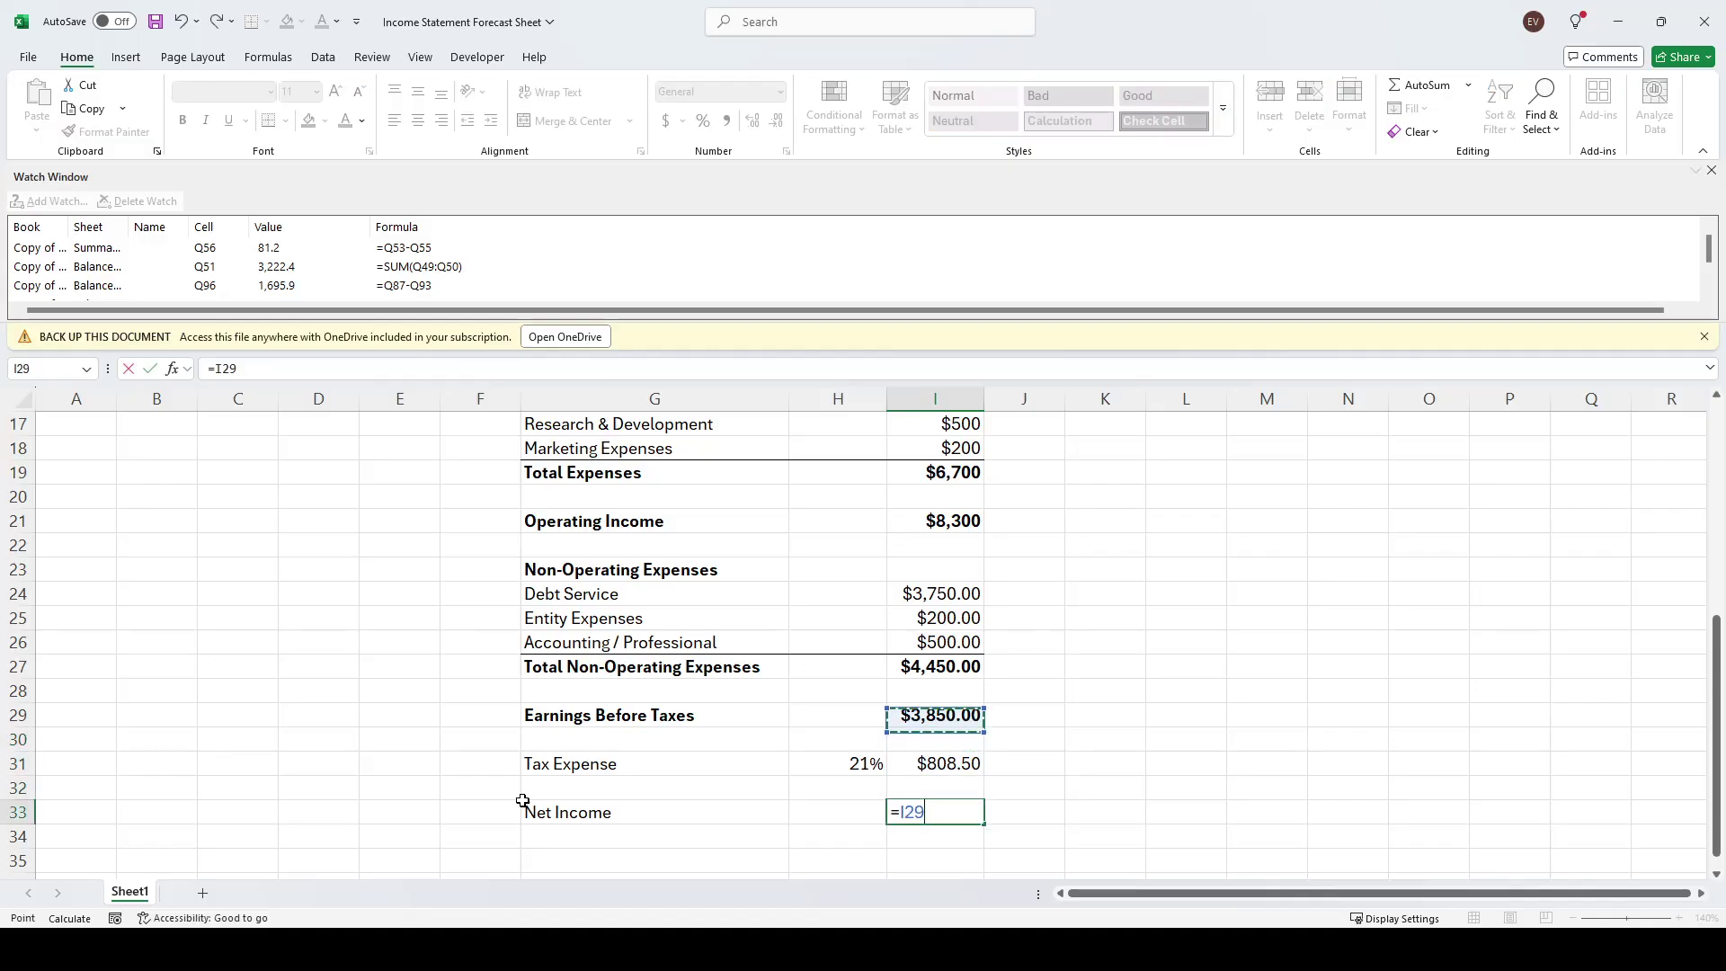
{"action": "type", "text": "-"}
{"action": "key", "text": "Up"}
{"action": "key", "text": "Up"}
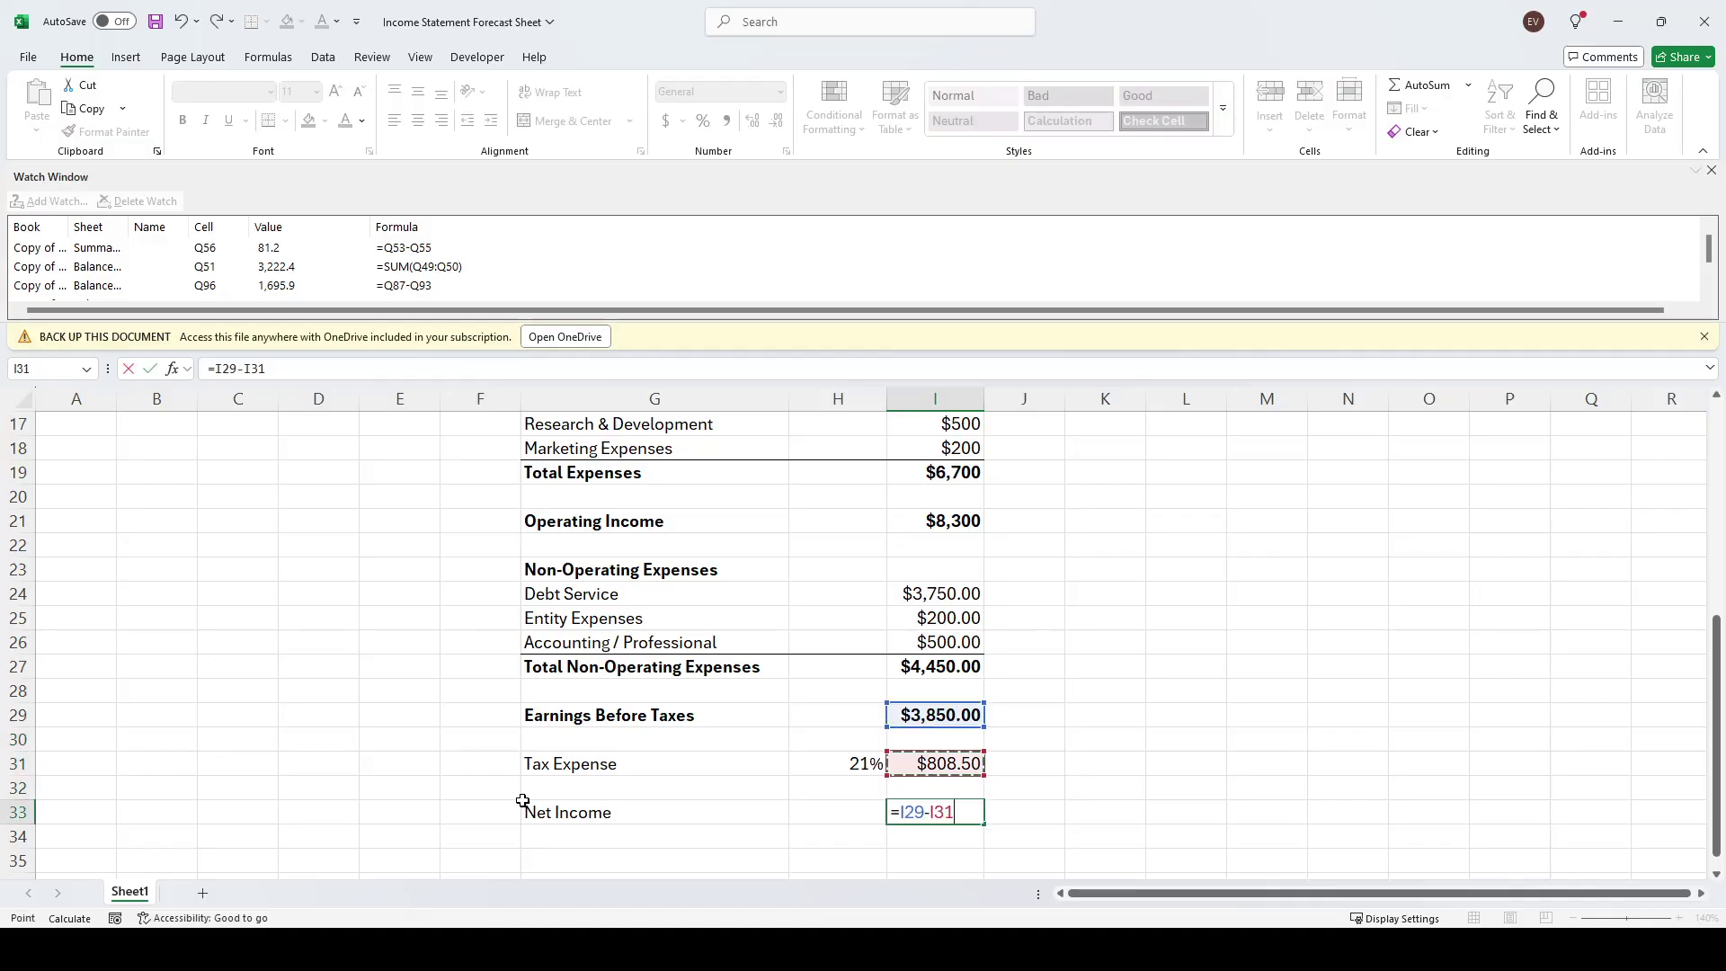
{"action": "key", "text": "ctrl+Return"}
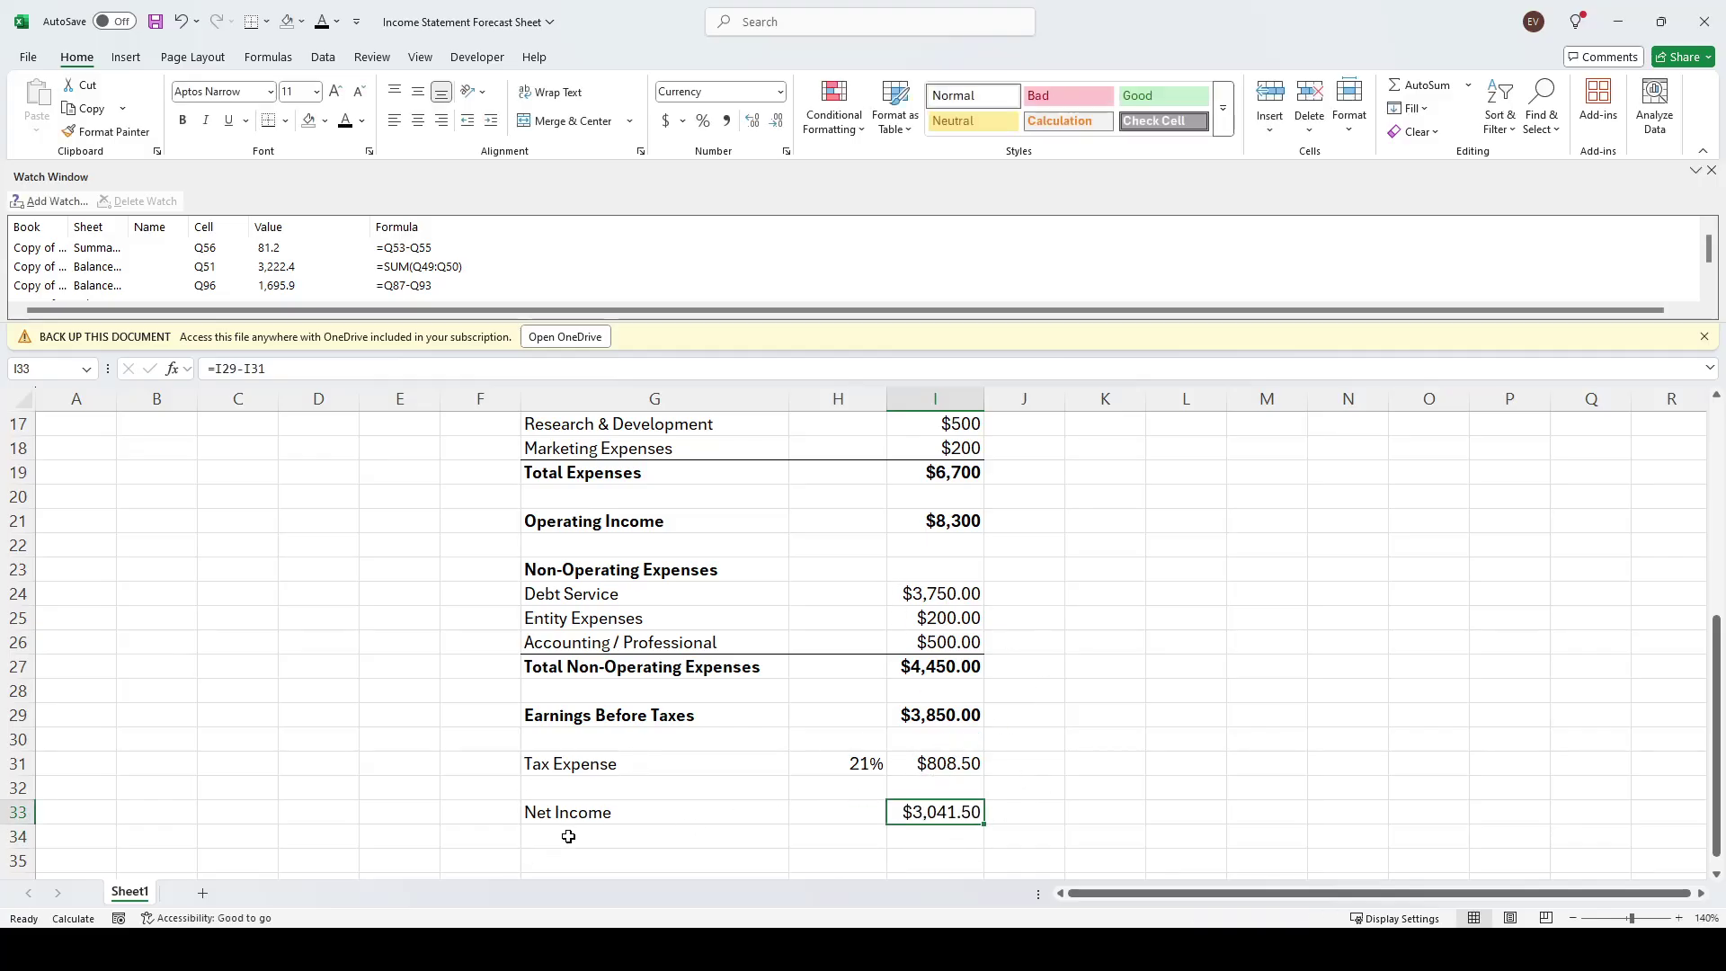
Bold the Net Income row G33:I33
{"action": "left_click", "coordinate": [581, 809]}
{"action": "key", "text": "shift+Right"}
{"action": "key", "text": "shift+Right"}
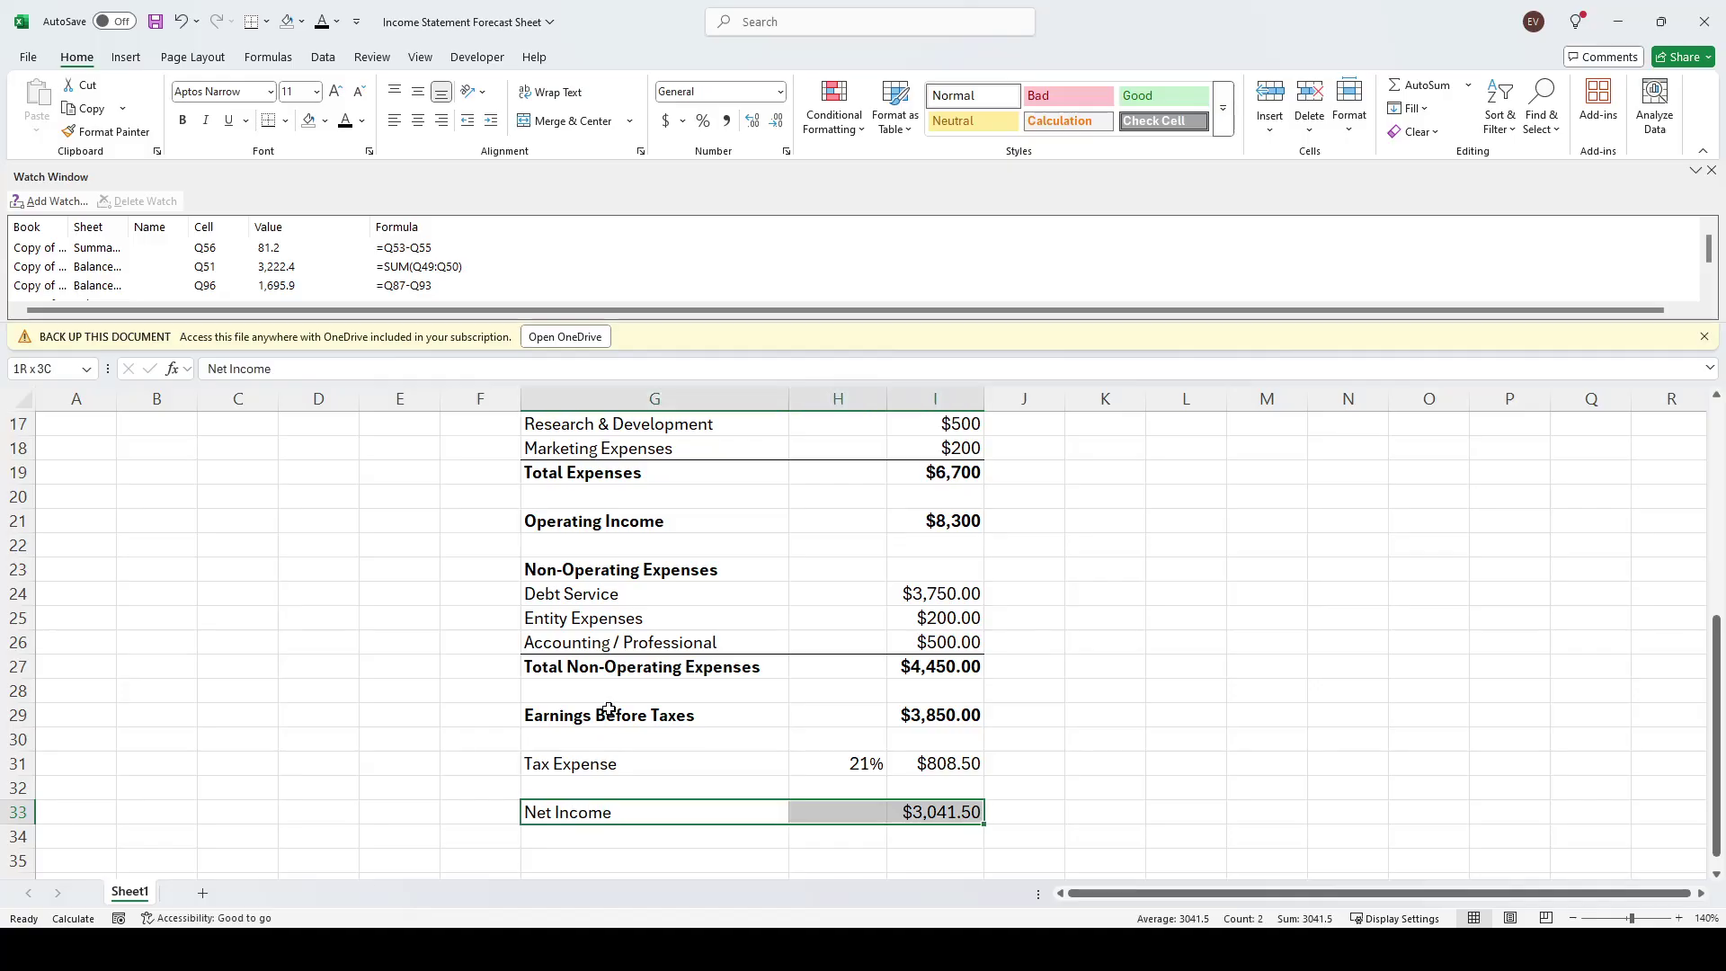
{"action": "key", "text": "ctrl+b"}
Enter the label "Profit Margin" in G34, directly below Net Income
{"action": "key", "text": "Up"}
{"action": "key", "text": "Up"}
{"action": "key", "text": "Down"}
{"action": "key", "text": "Down"}
{"action": "key", "text": "Down"}
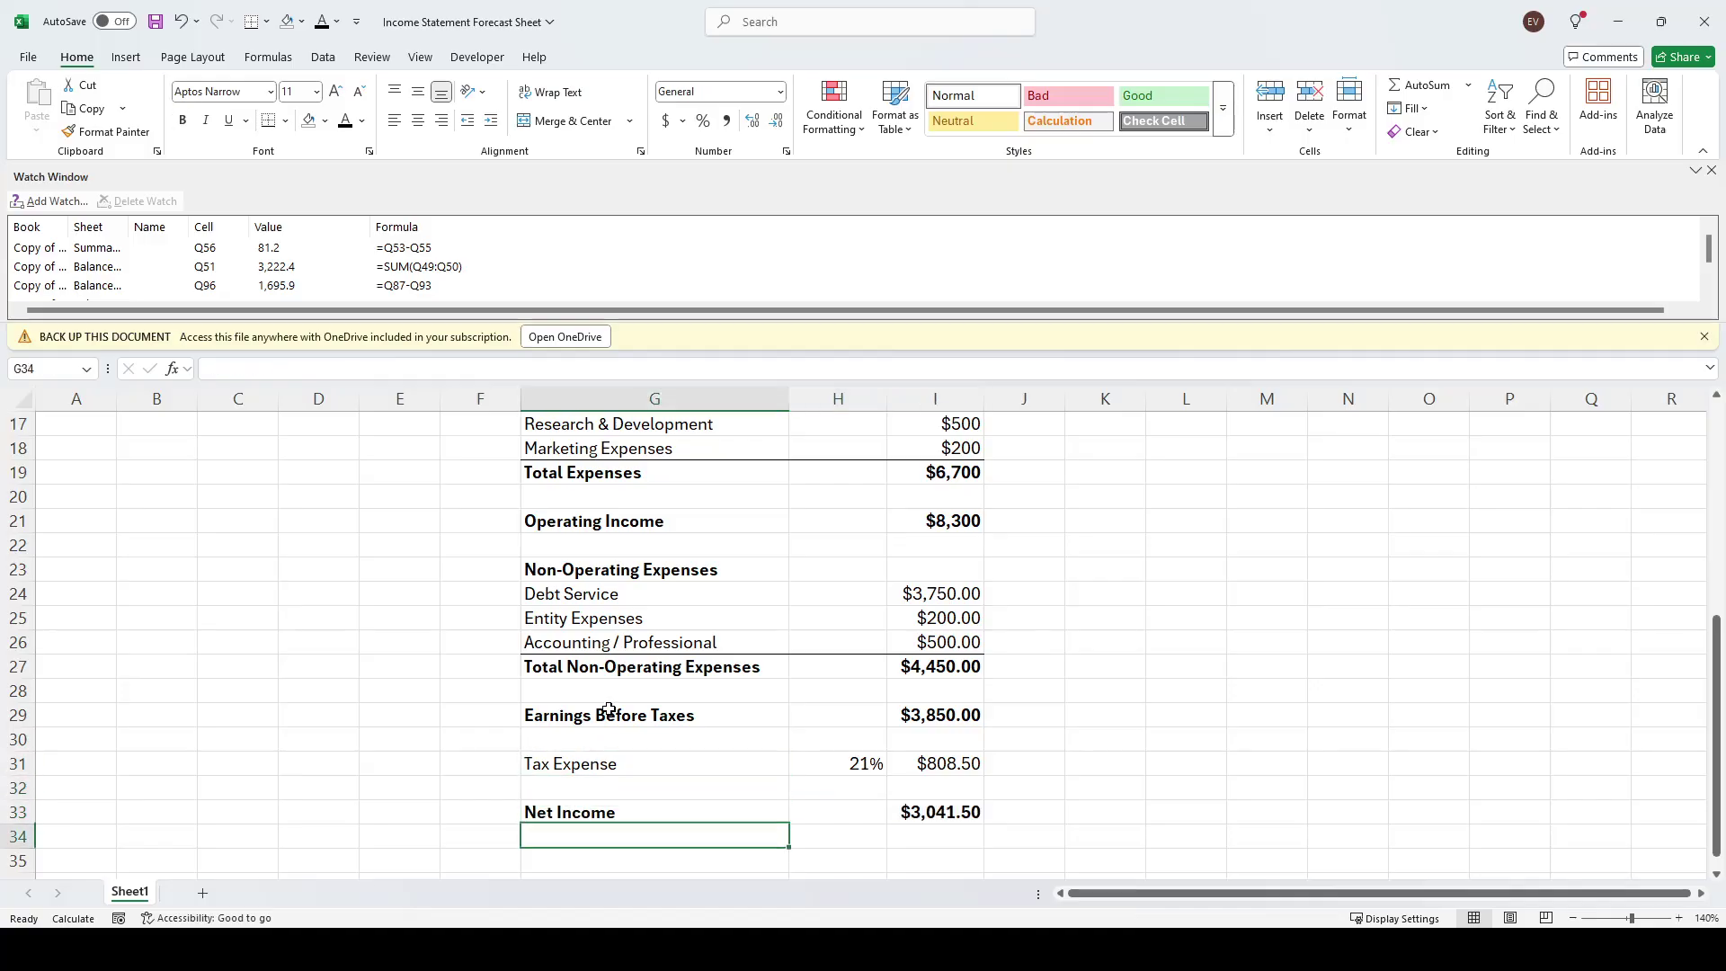
{"action": "type", "text": "Prof"}
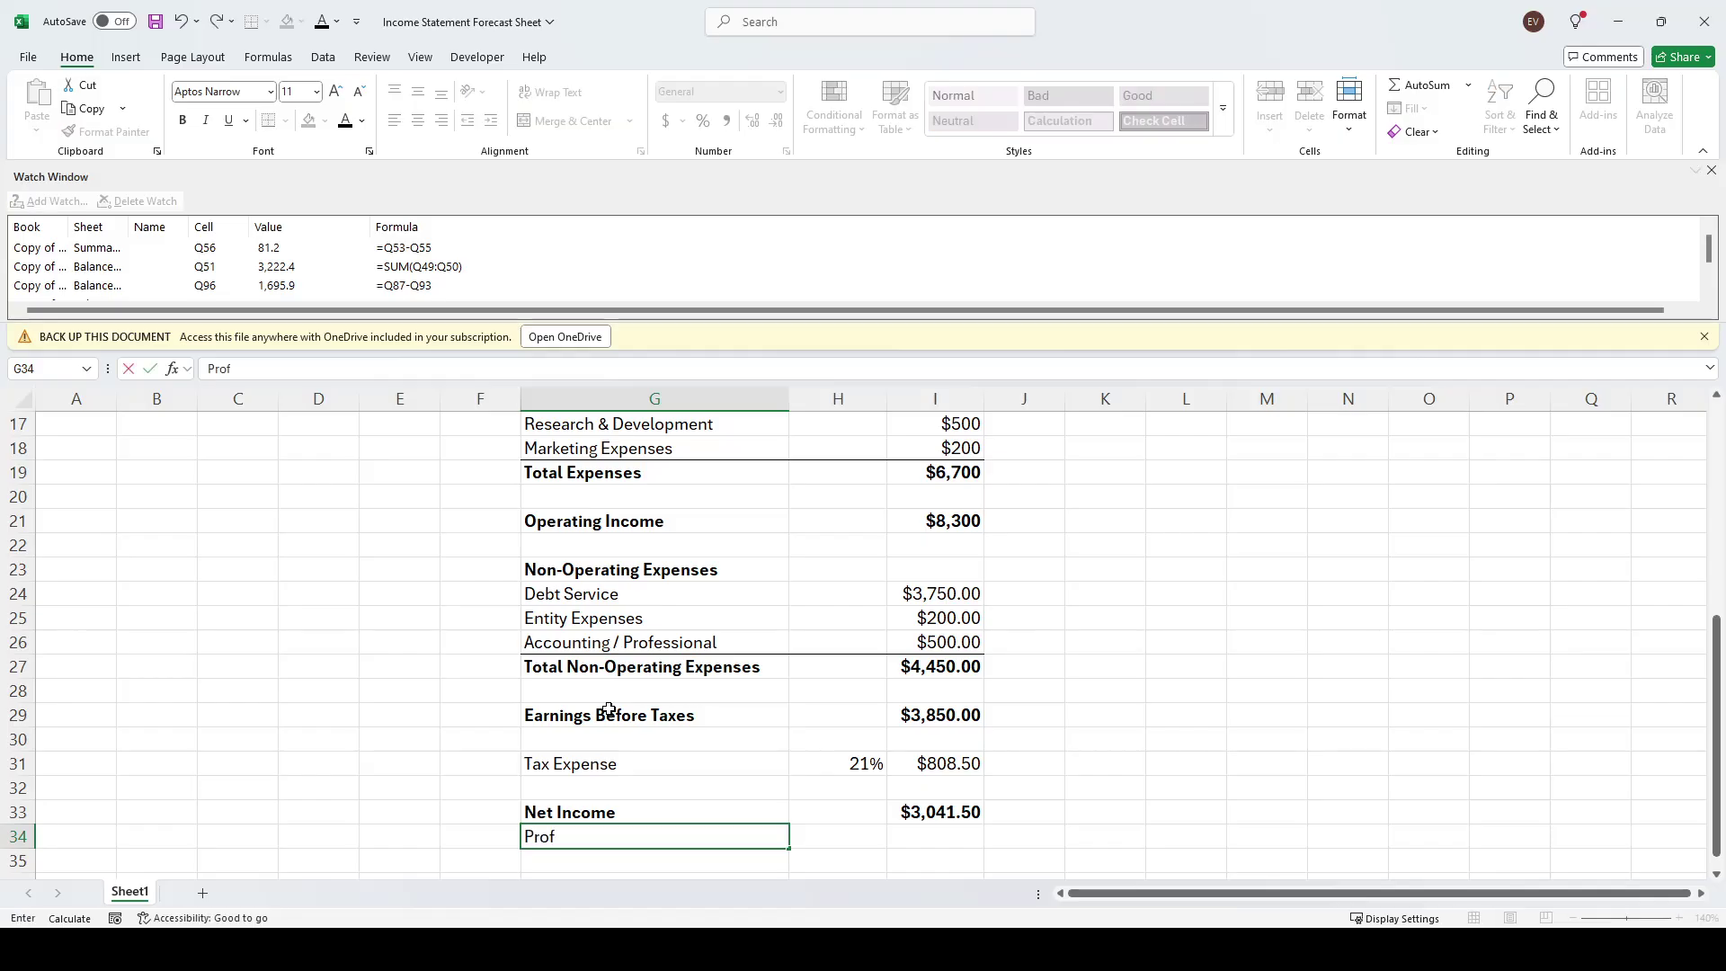
{"action": "type", "text": "it Marin"}
{"action": "key", "text": "BackSpace"}
{"action": "key", "text": "BackSpace"}
{"action": "type", "text": "gi"}
{"action": "key", "text": "Tab"}
{"action": "key", "text": "Tab"}
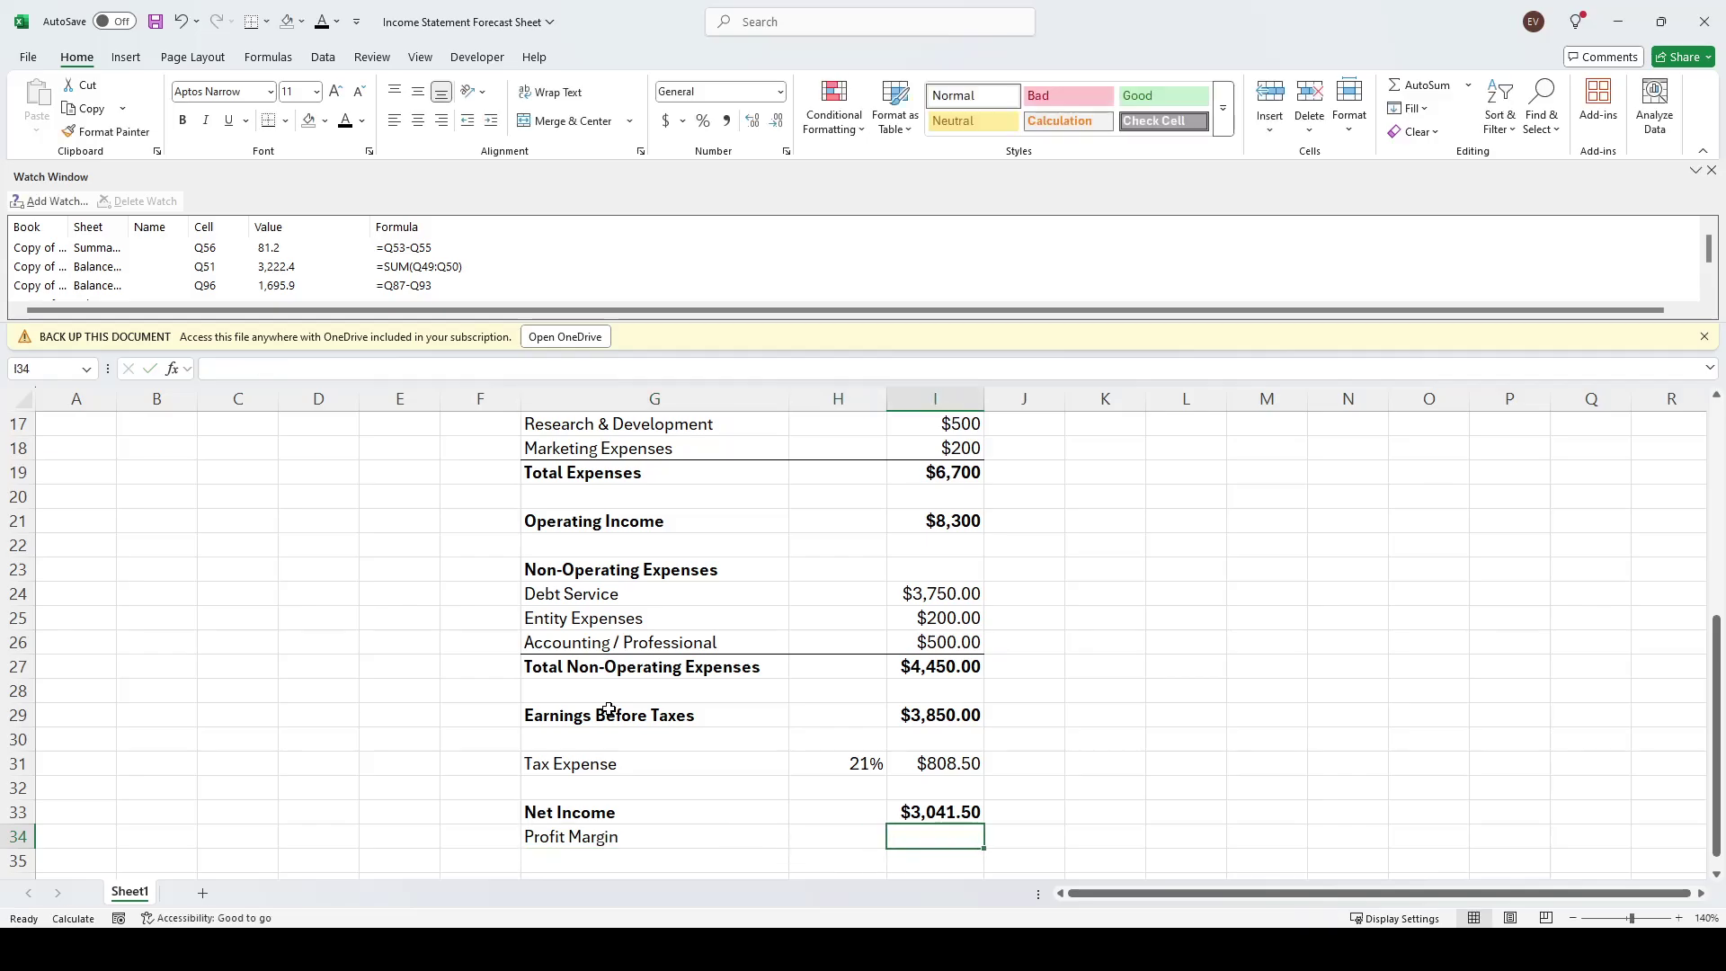
Calculate the profit margin in I34 as net income divided by sales, using =I33/I9
{"action": "type", "text": "="}
{"action": "key", "text": "Up"}
{"action": "type", "text": "/"}
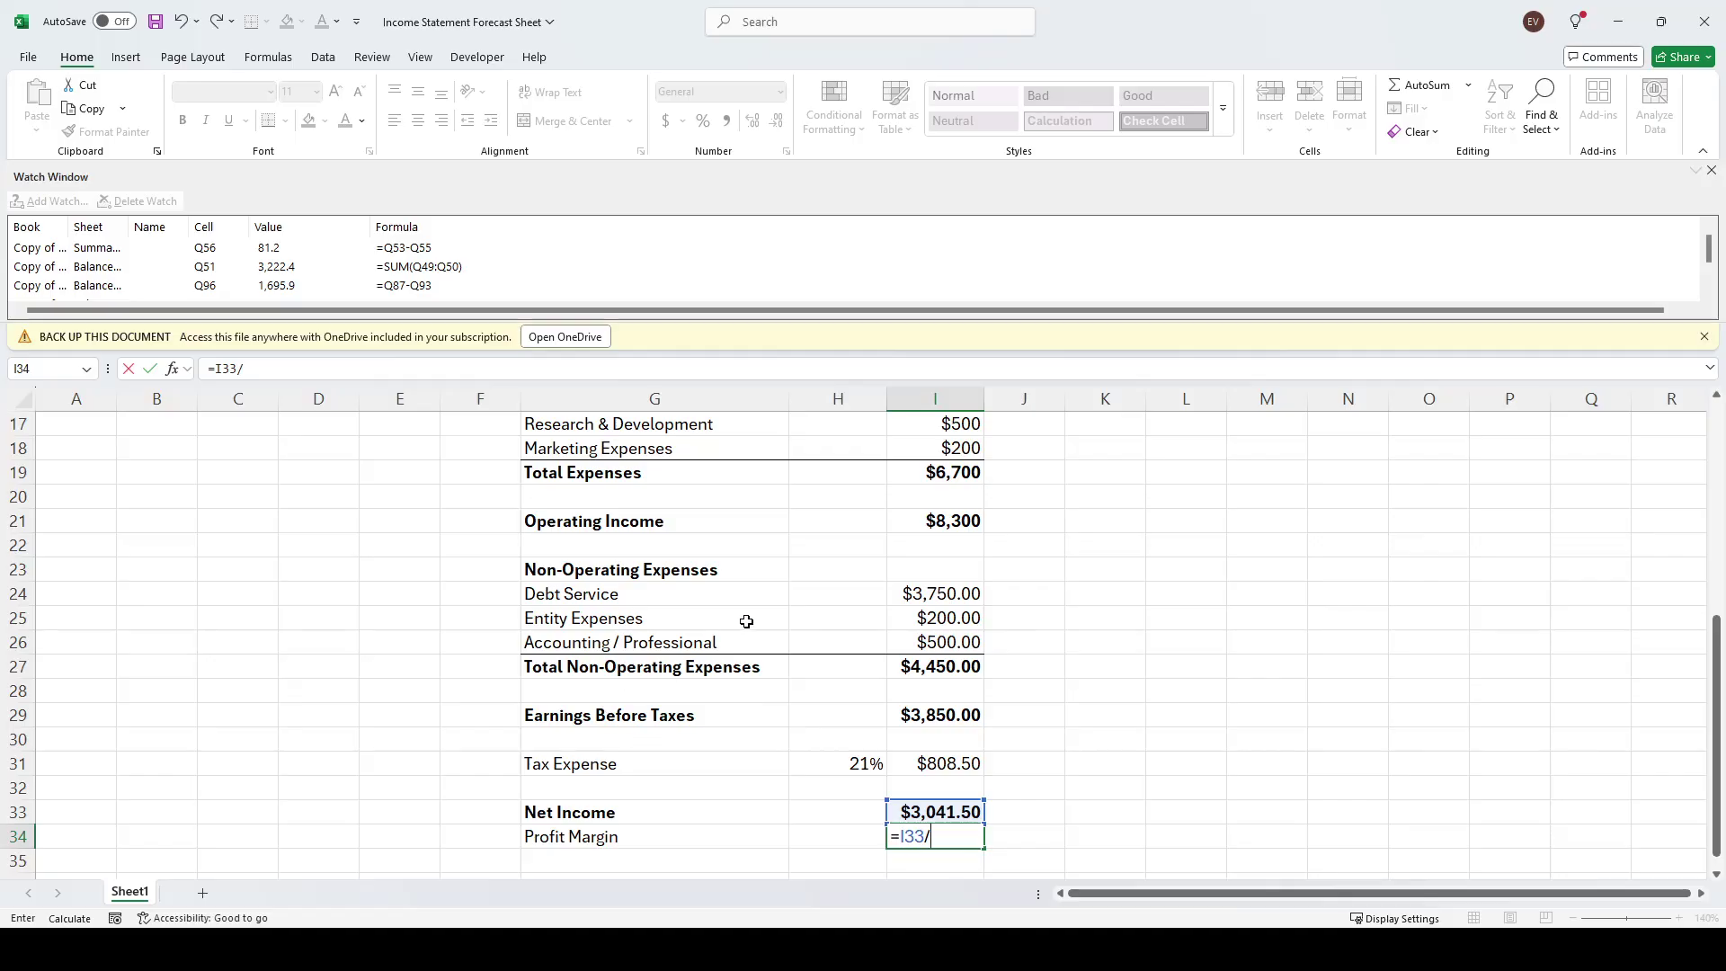
{"action": "scroll", "coordinate": [746, 621], "scroll_direction": "up", "scroll_amount": 4}
{"action": "left_click", "coordinate": [939, 520]}
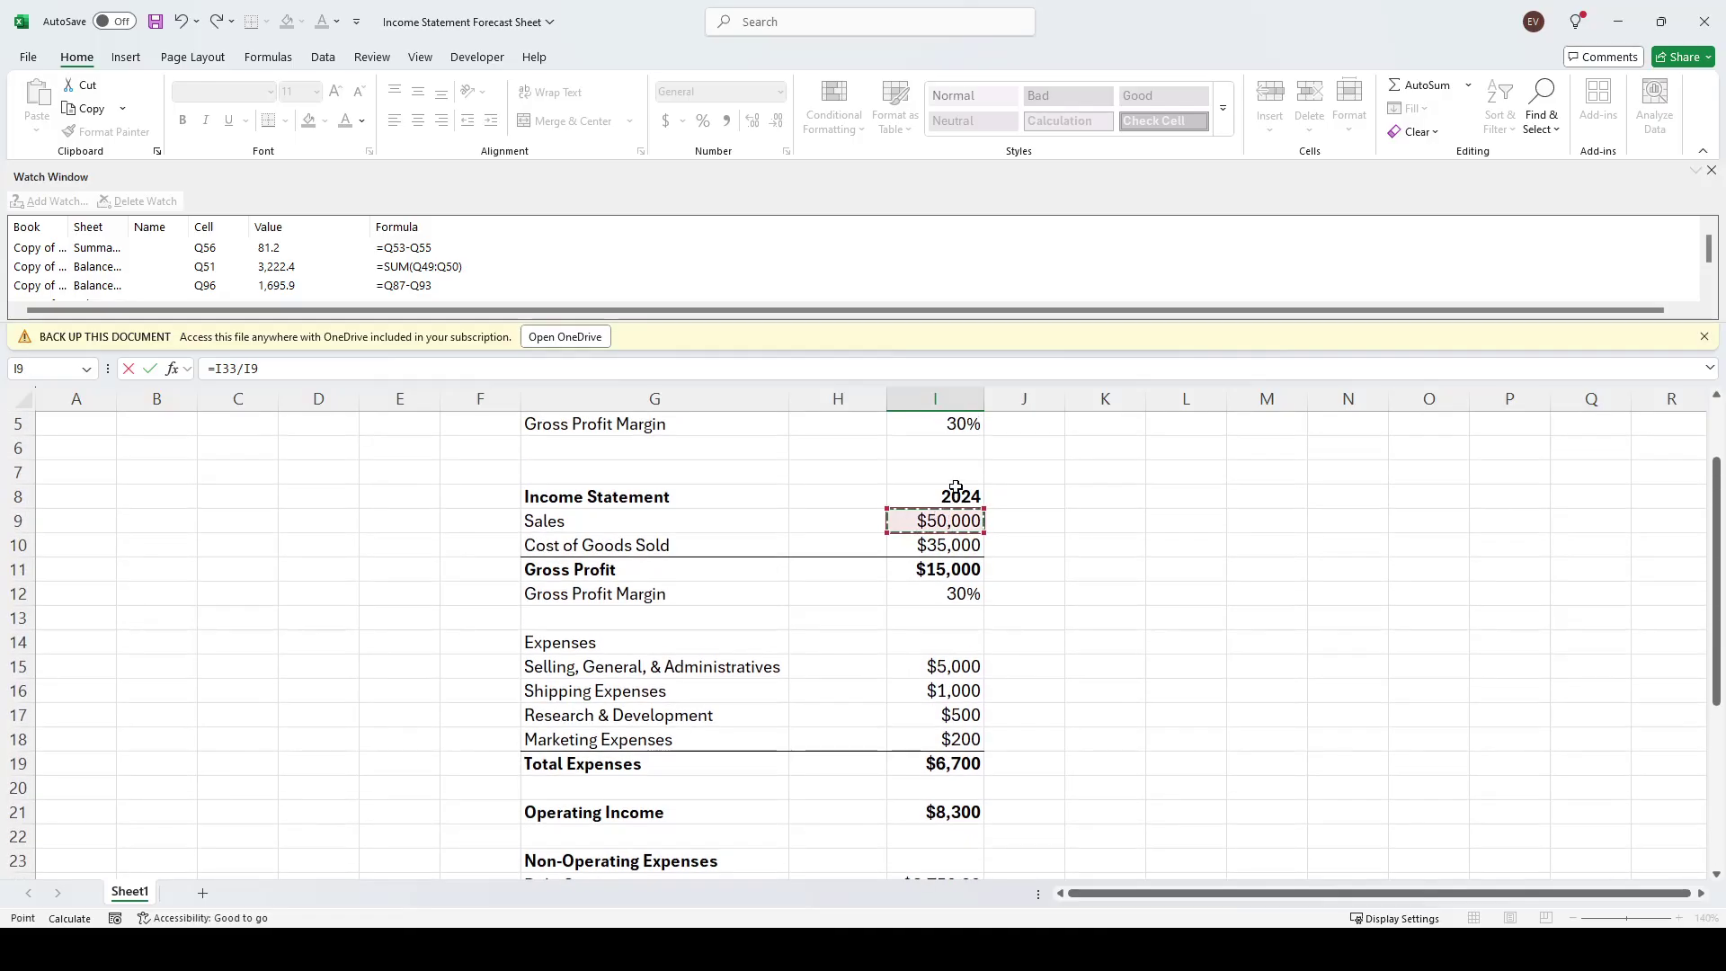
{"action": "key", "text": "ctrl+Return"}
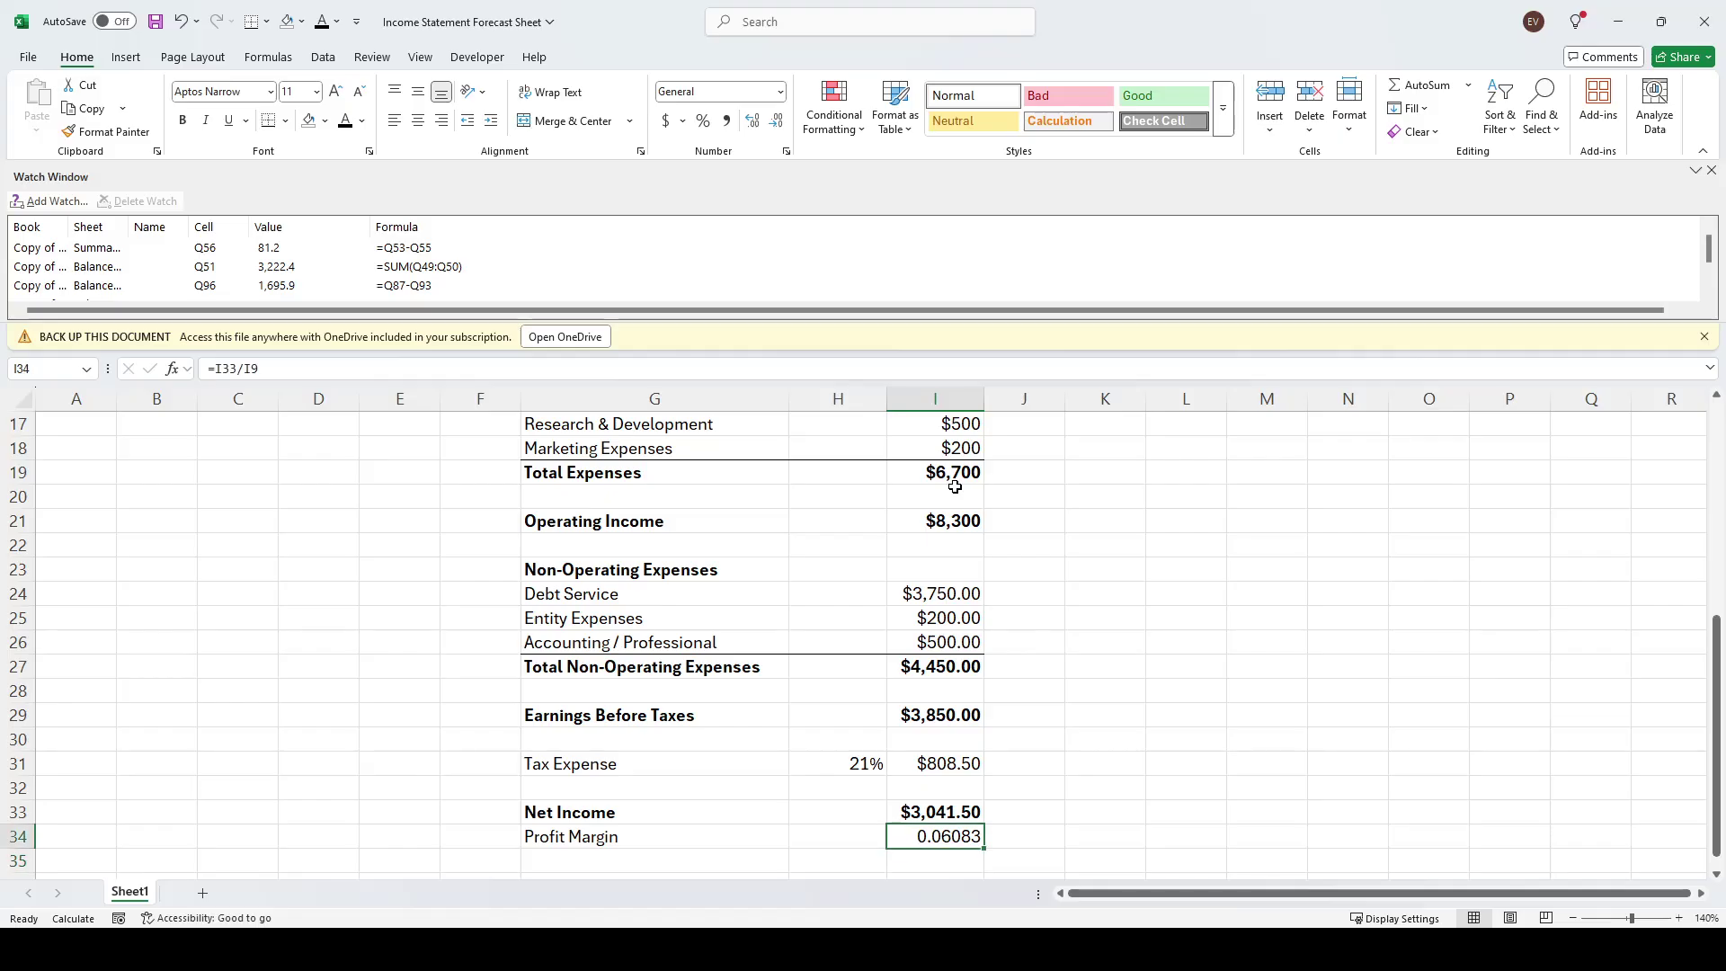
Format the profit margin in I34 as a percentage with two decimal places
{"action": "left_click", "coordinate": [704, 122]}
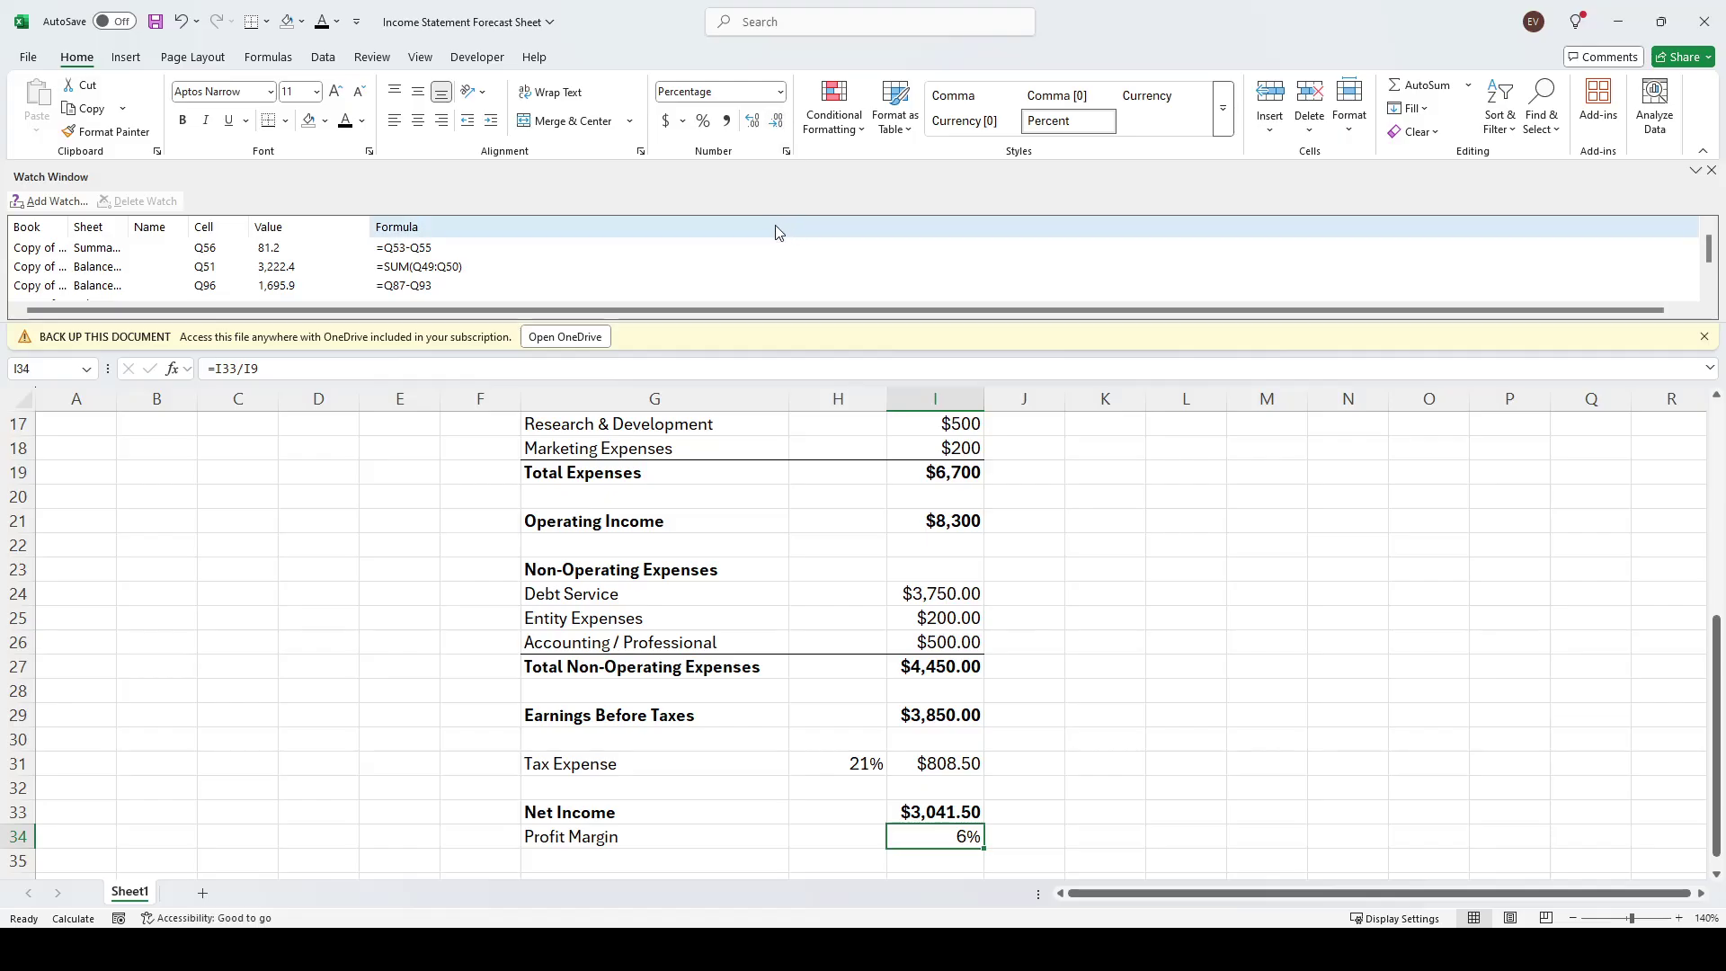
{"action": "left_click", "coordinate": [752, 120]}
{"action": "left_click", "coordinate": [752, 120]}
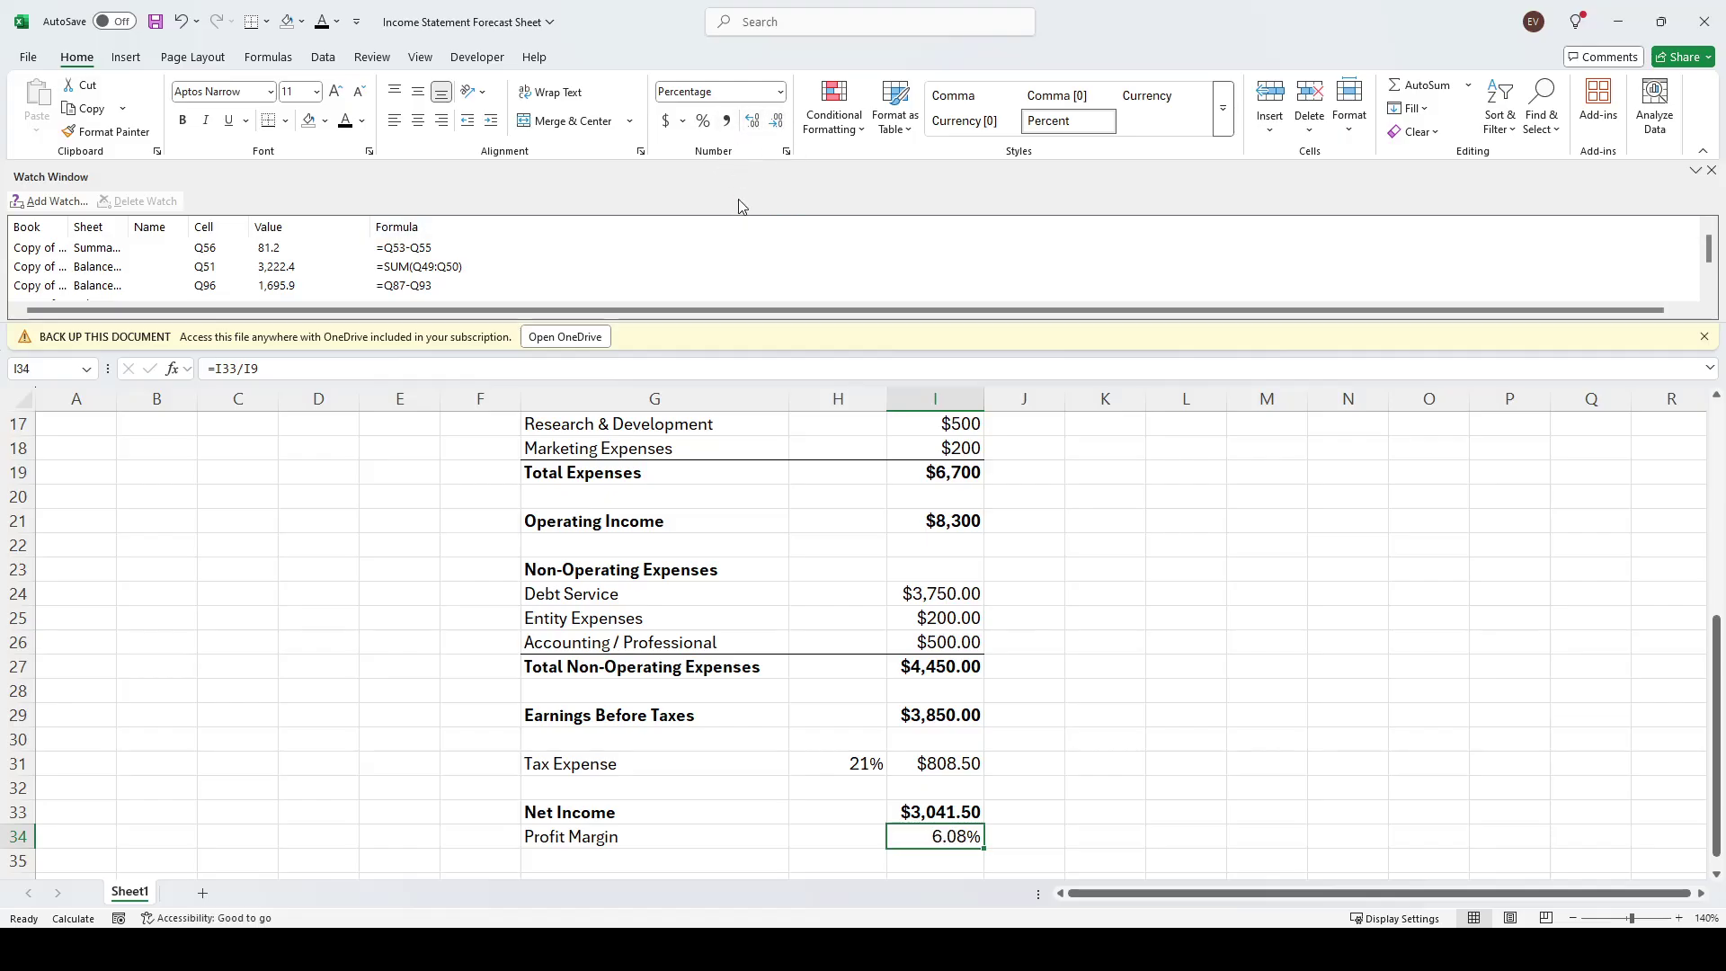
{"action": "left_click", "coordinate": [528, 837]}
{"action": "scroll", "coordinate": [1174, 679], "scroll_direction": "up", "scroll_amount": 5}
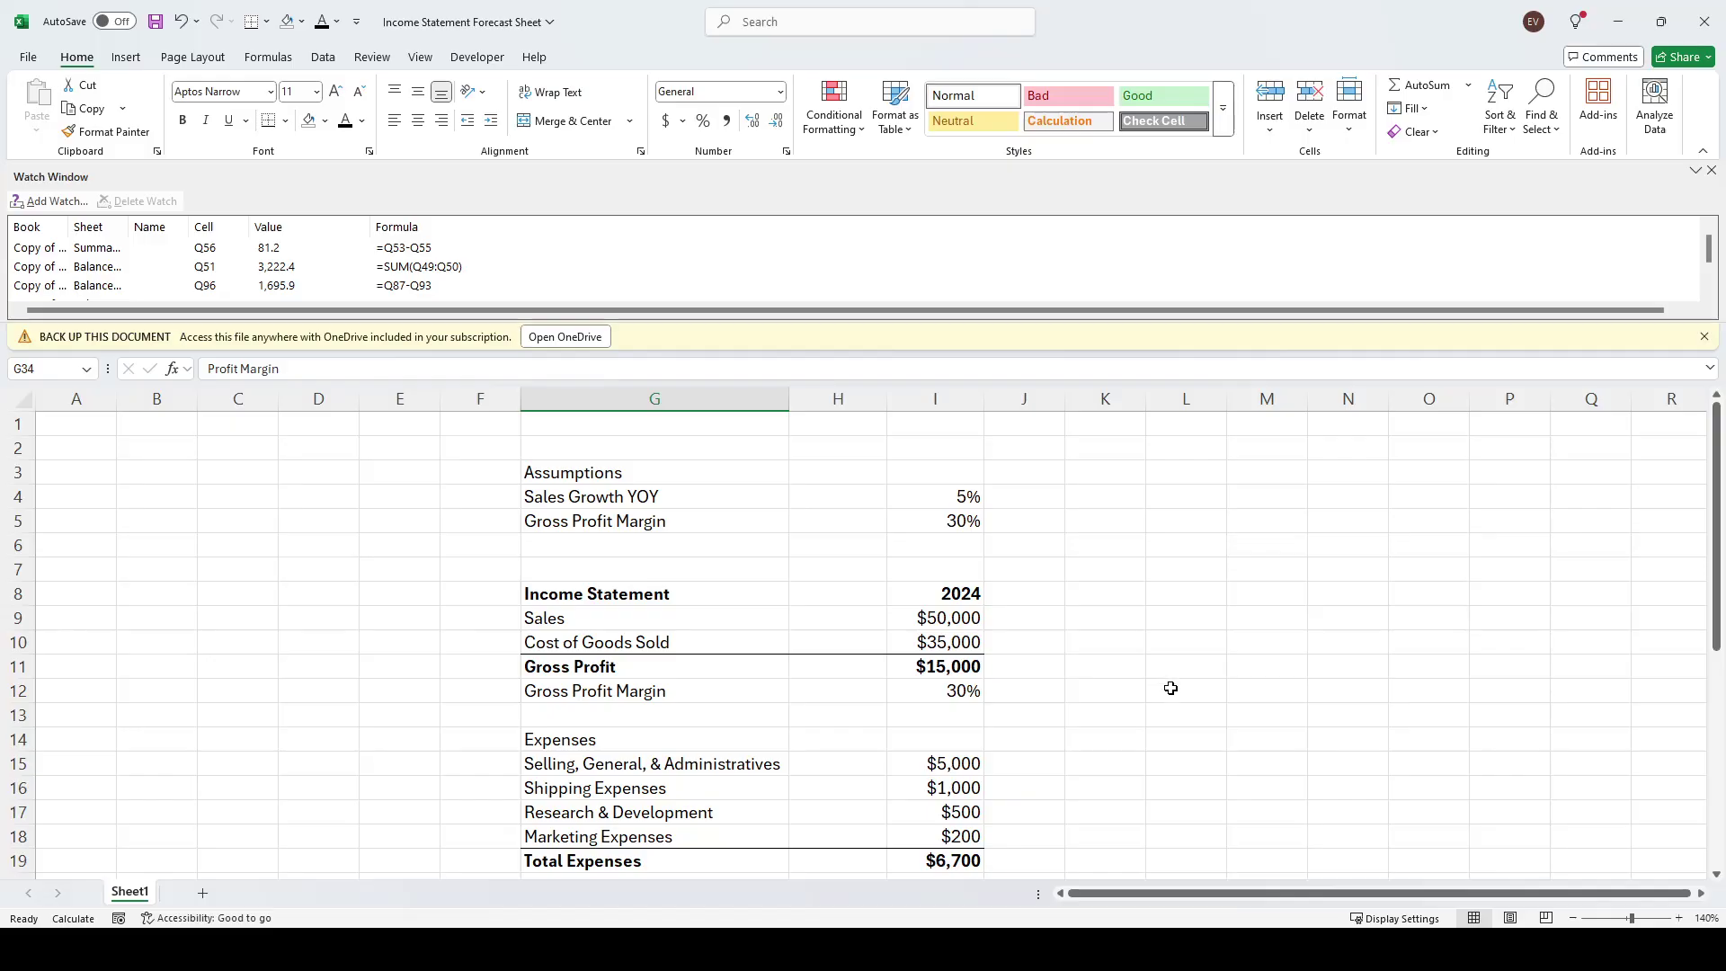
{"action": "scroll", "coordinate": [1170, 688], "scroll_direction": "down", "scroll_amount": 4}
{"action": "scroll", "coordinate": [1114, 689], "scroll_direction": "down", "scroll_amount": 4}
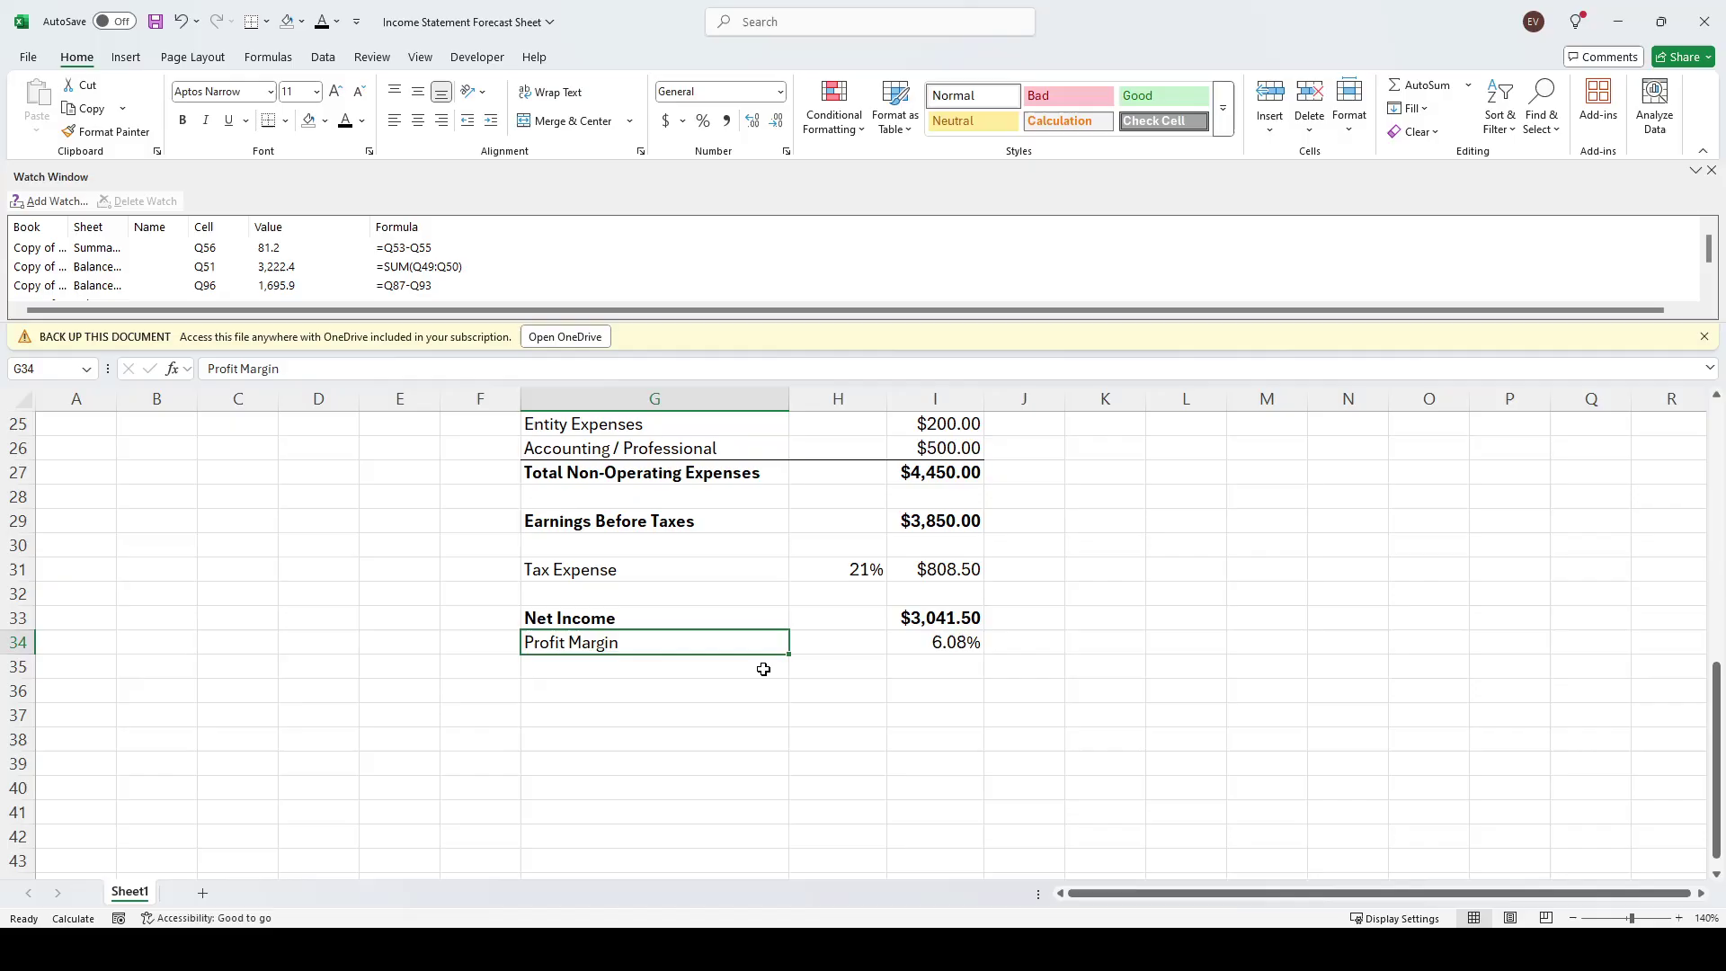
Create the next year's column header in J8 by adding one to the 2024 header with =I8+1
{"action": "scroll", "coordinate": [768, 661], "scroll_direction": "up", "scroll_amount": 8}
{"action": "left_click", "coordinate": [1169, 595]}
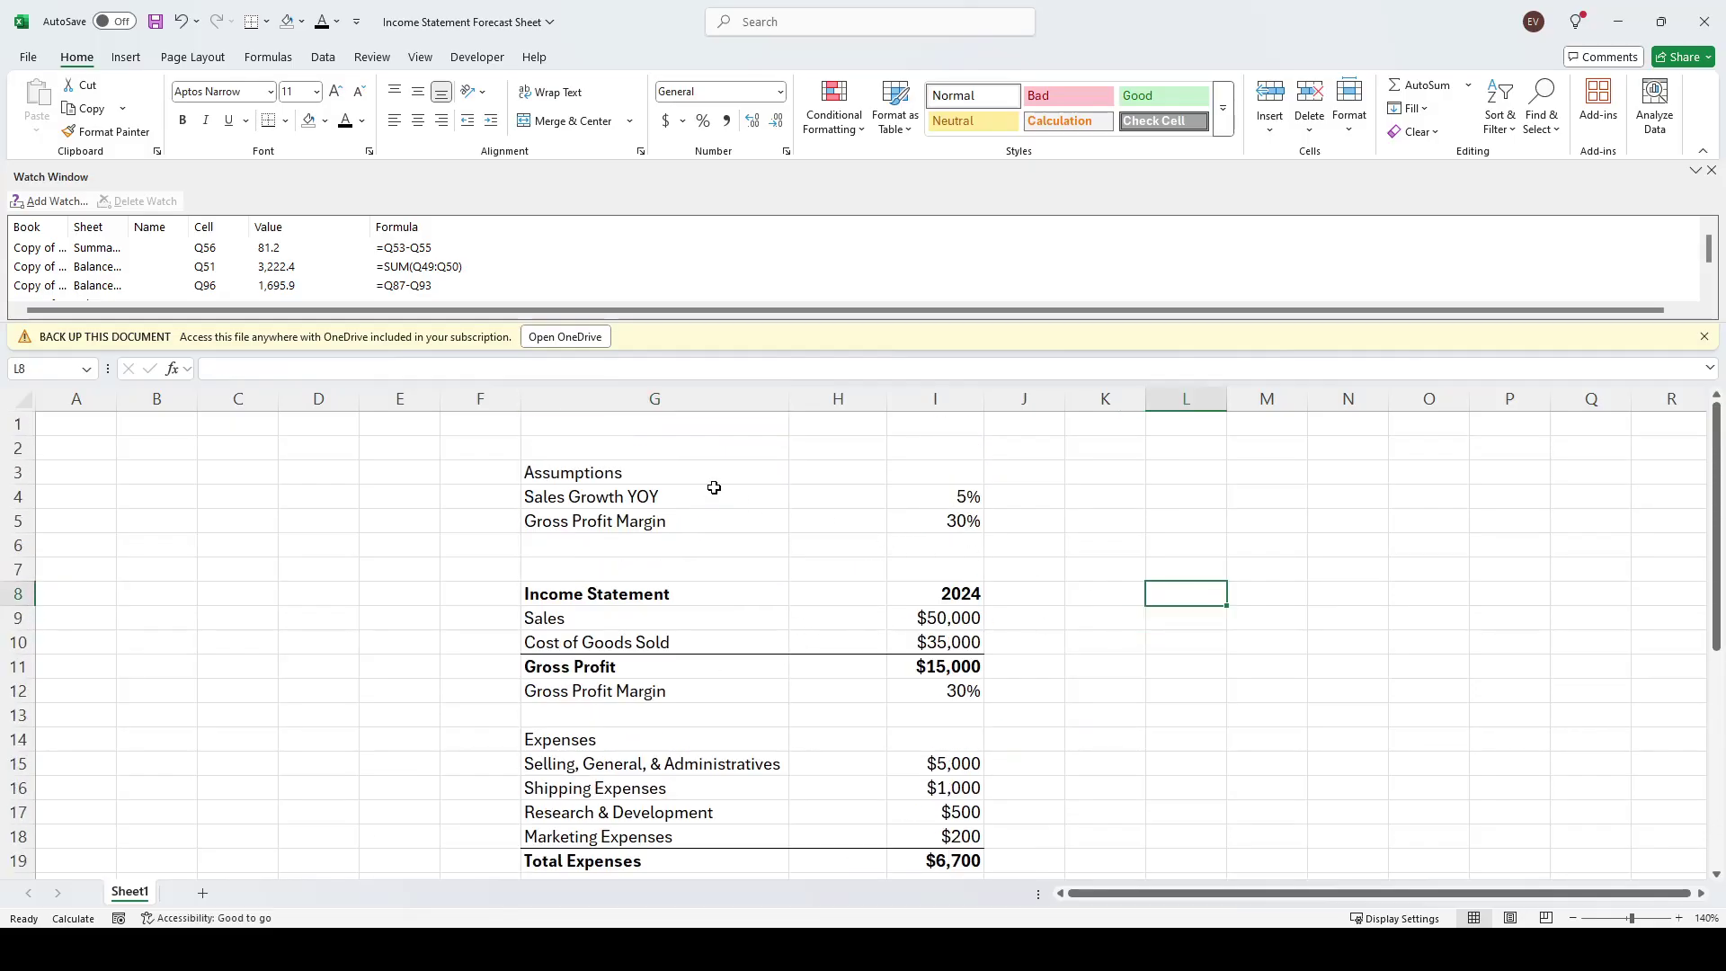
{"action": "left_click", "coordinate": [608, 473]}
{"action": "key", "text": "Down"}
{"action": "key", "text": "Down"}
{"action": "key", "text": "Down"}
{"action": "key", "text": "Down"}
{"action": "key", "text": "Down"}
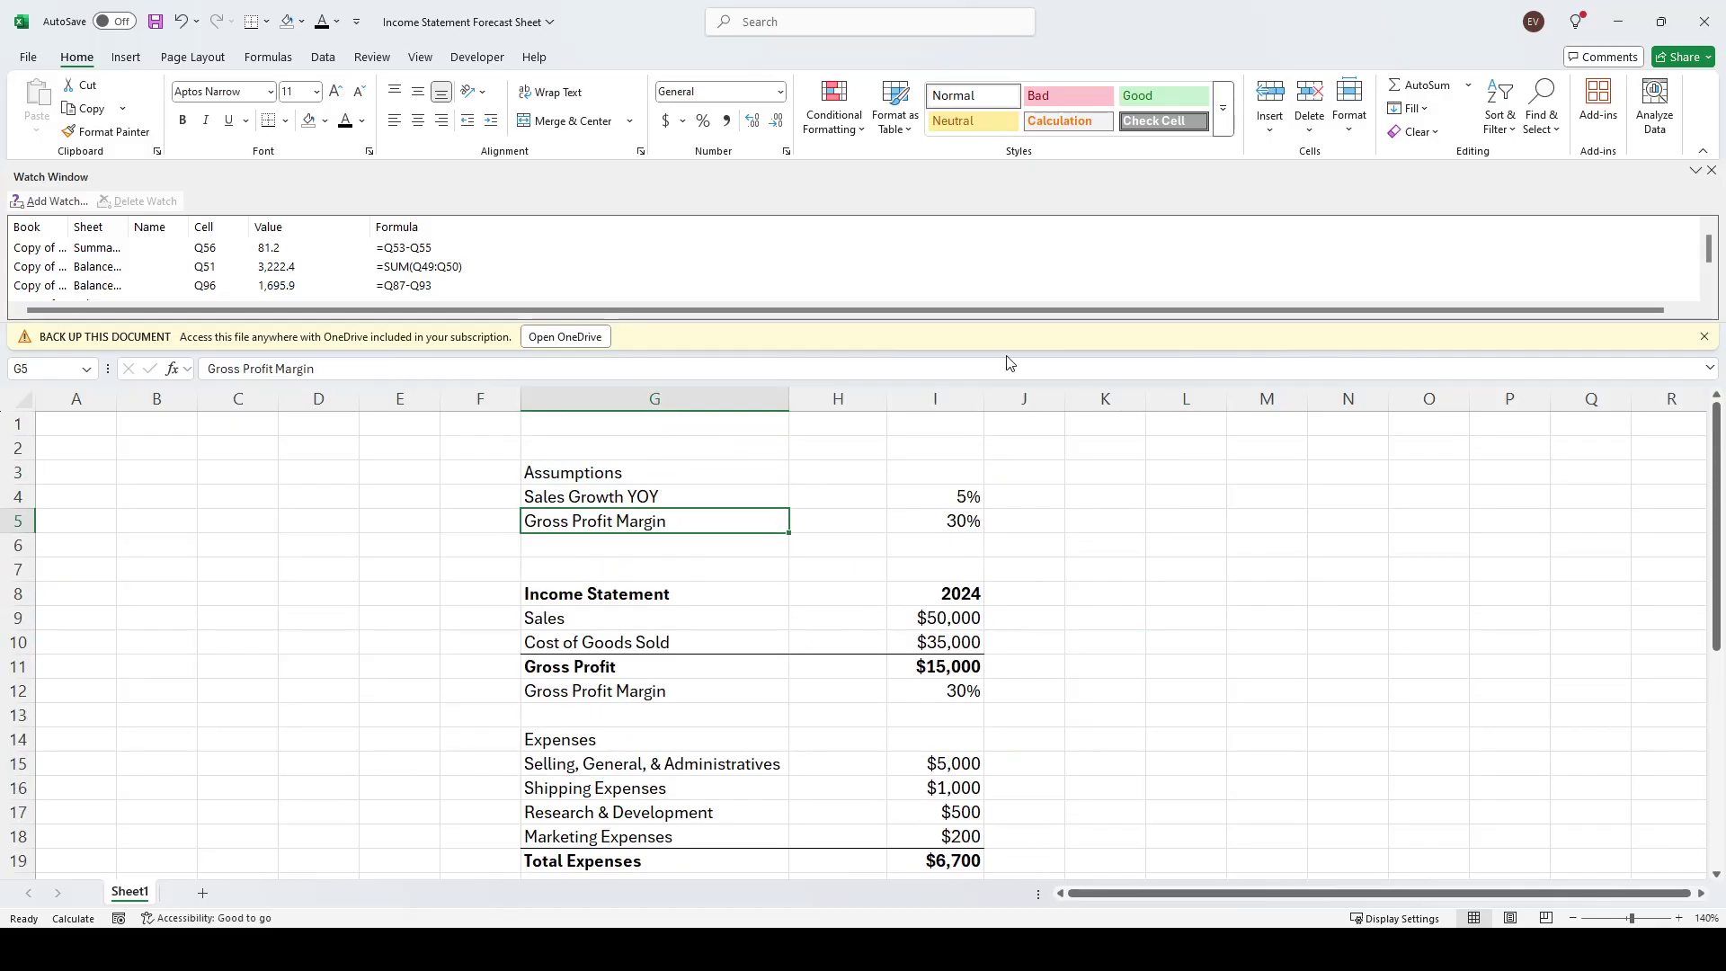
{"action": "key", "text": "Right"}
{"action": "key", "text": "Right"}
{"action": "key", "text": "Right"}
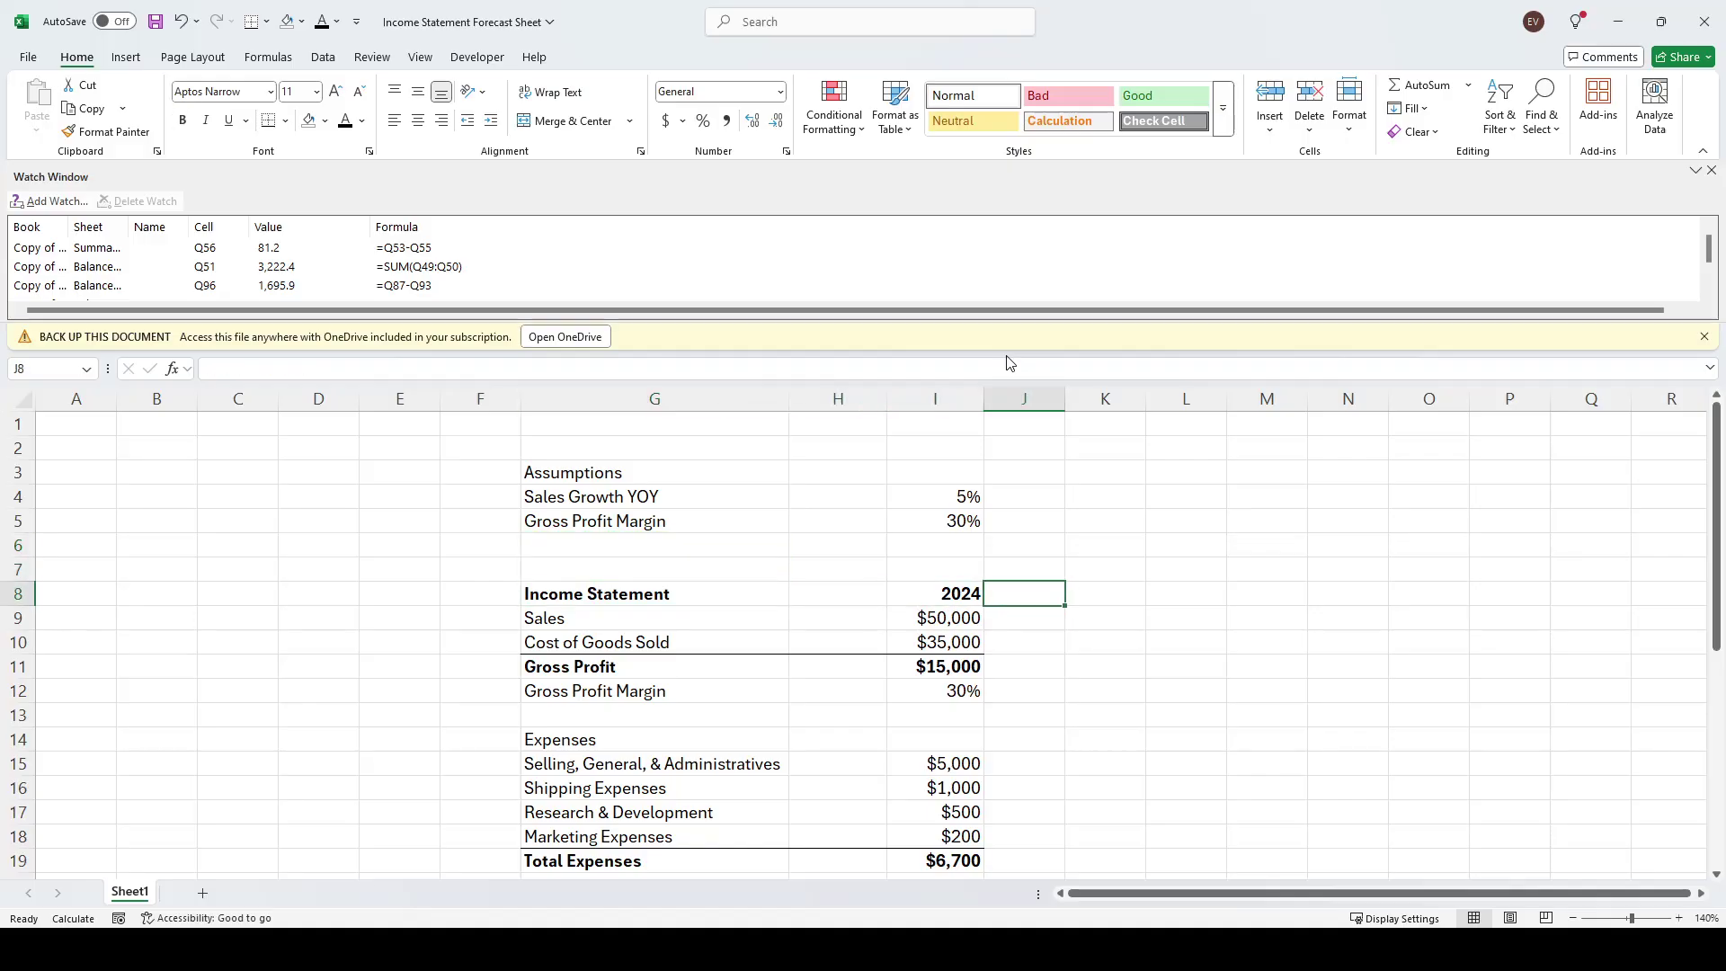
{"action": "type", "text": "="}
{"action": "key", "text": "Left"}
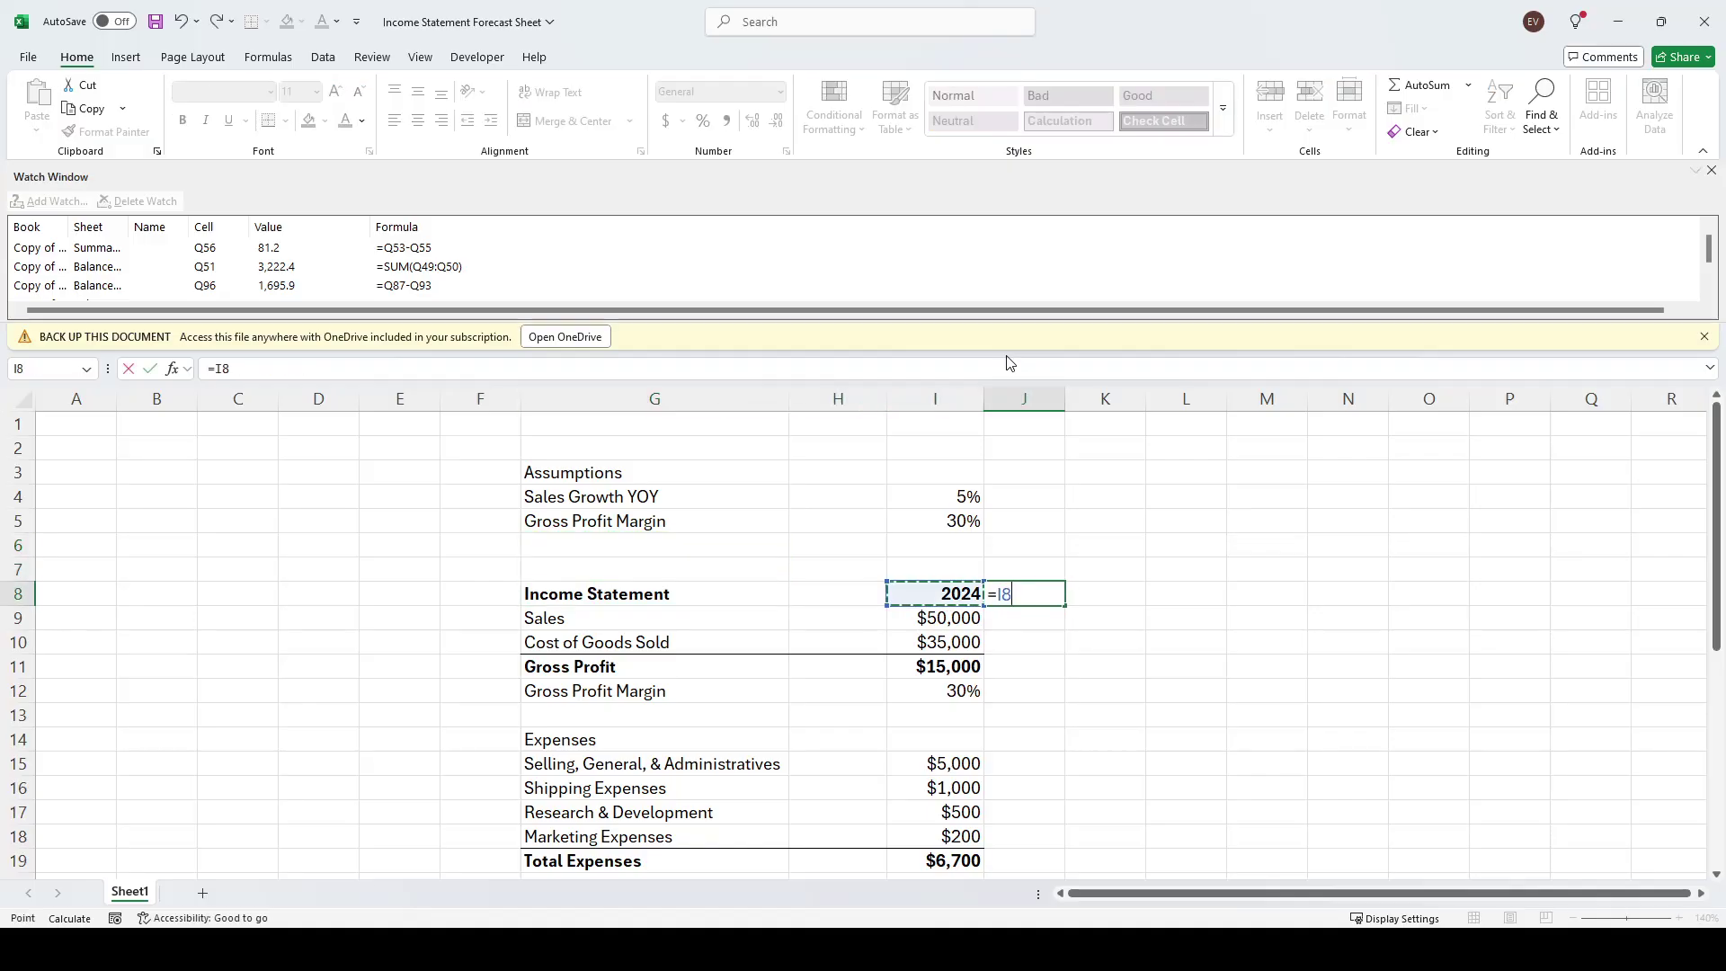
{"action": "type", "text": "+1"}
{"action": "key", "text": "ctrl+Return"}
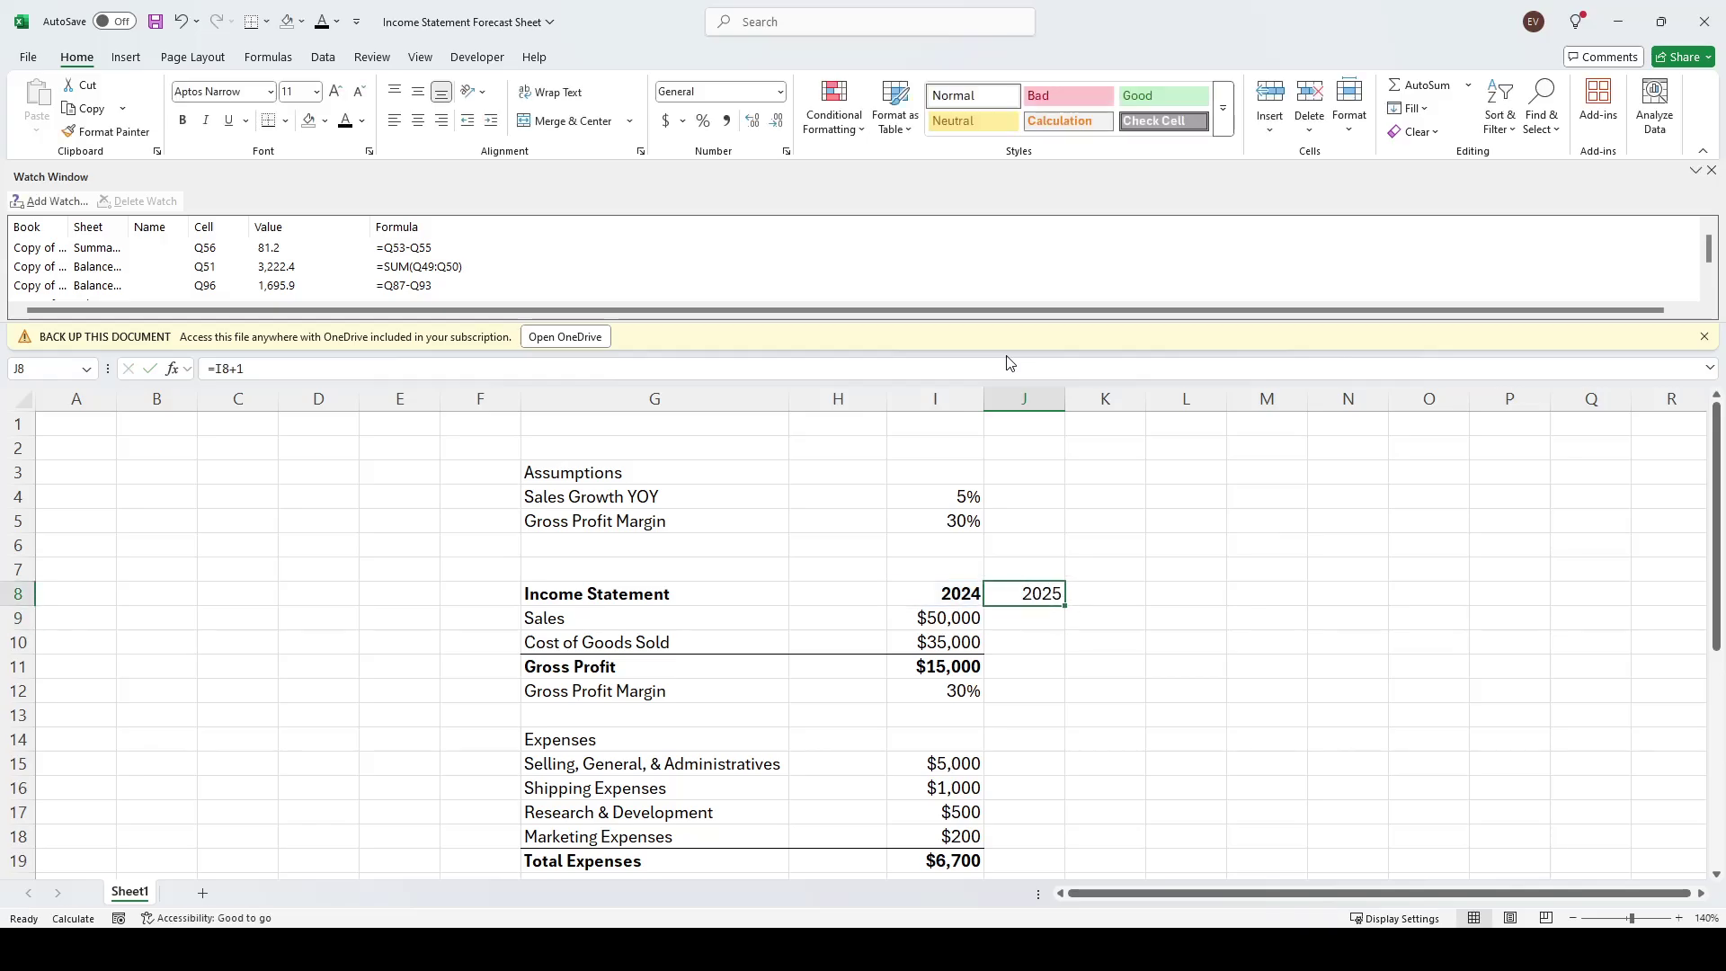
Extend the year formula from J8 through L8 and bold the three forecast year headers
{"action": "key", "text": "shift+Right"}
{"action": "key", "text": "shift+Right"}
{"action": "key", "text": "ctrl+r"}
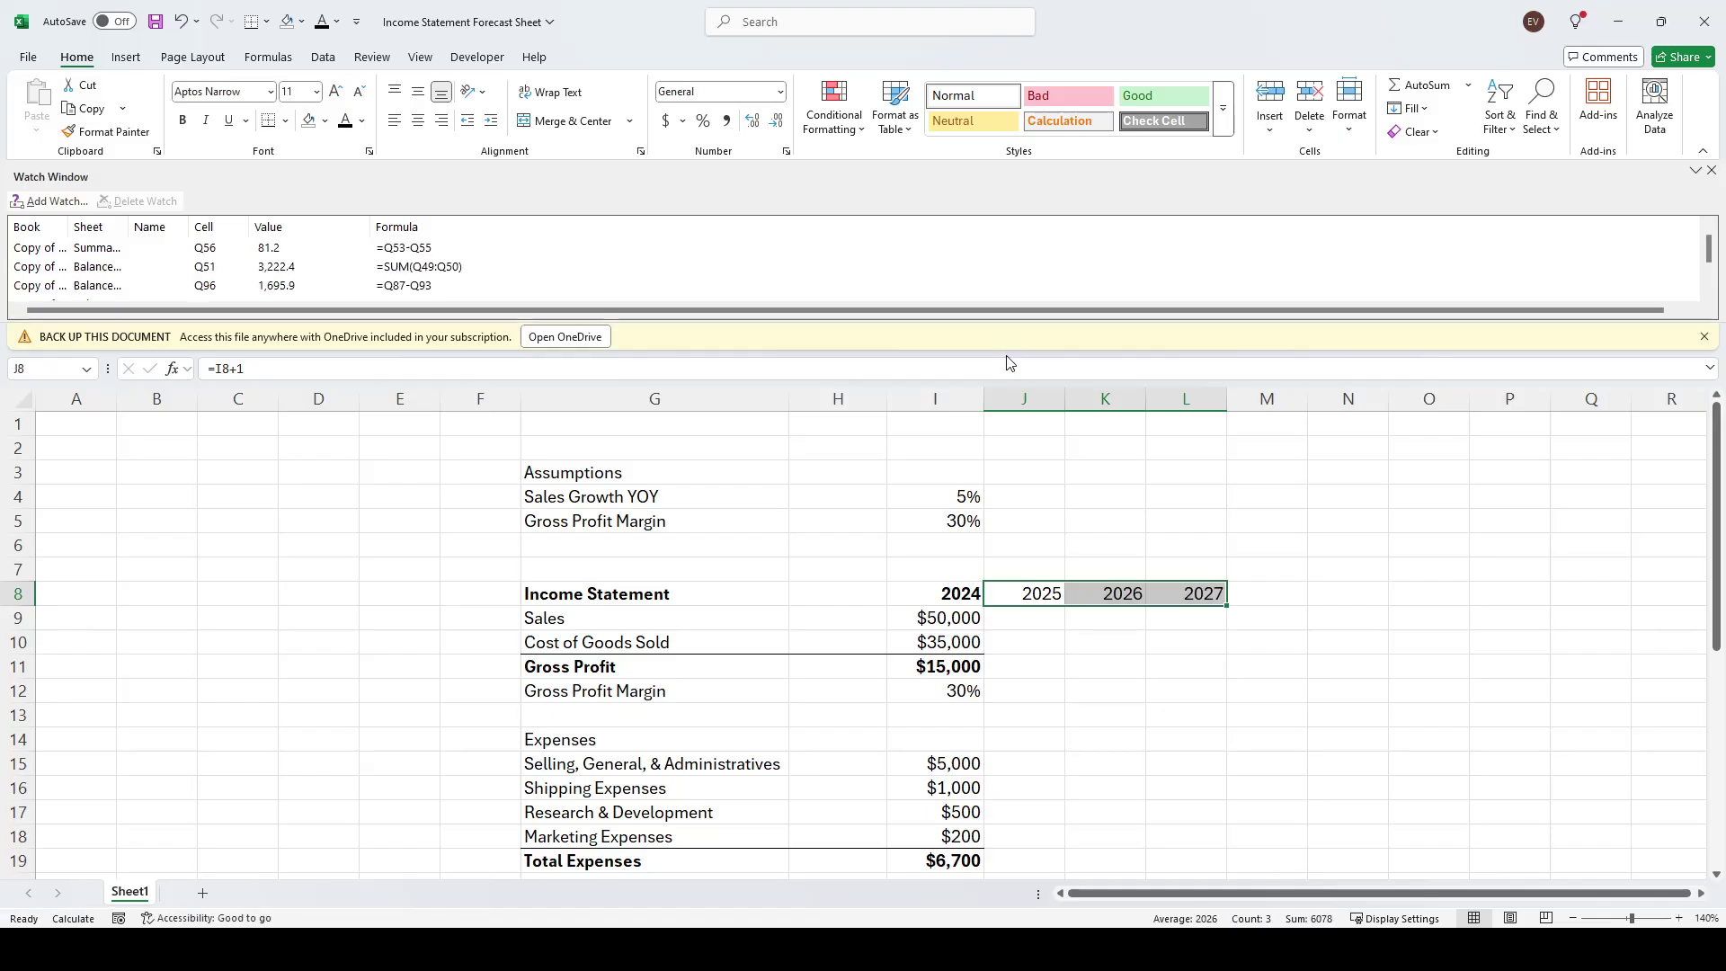
{"action": "key", "text": "ctrl+b"}
{"action": "key", "text": "Down"}
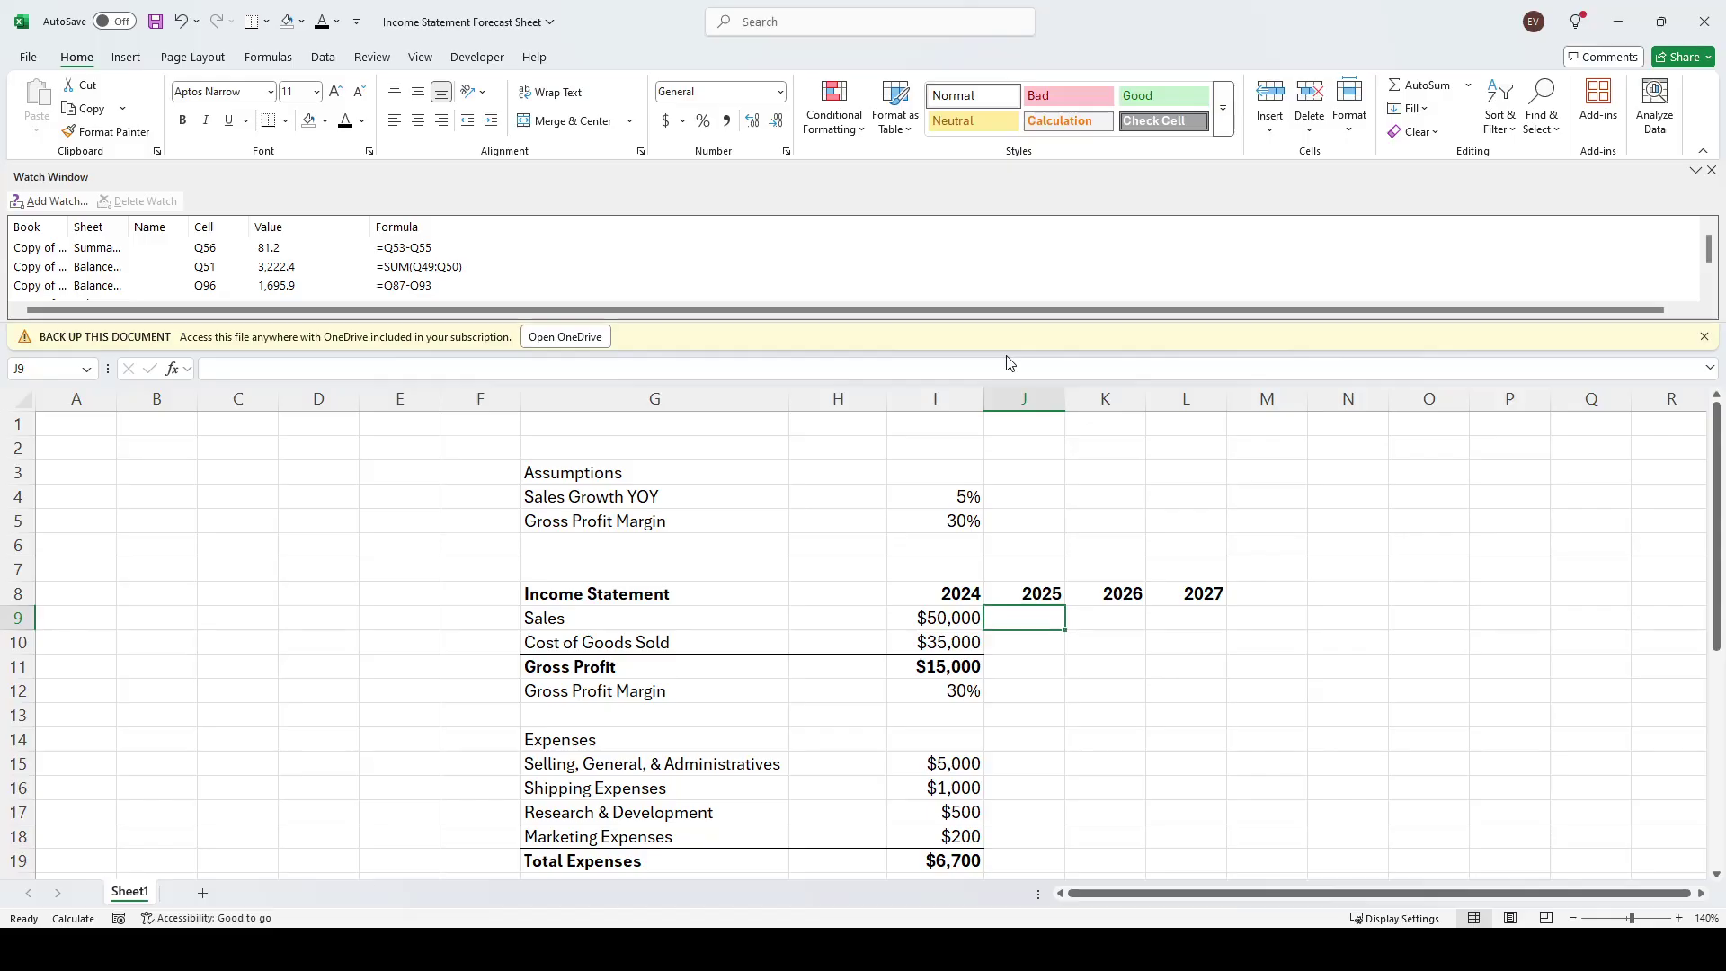
Set the Sales Growth YOY assumption in I4 to 3%
{"action": "key", "text": "Up"}
{"action": "key", "text": "Up"}
{"action": "key", "text": "Up"}
{"action": "key", "text": "Up"}
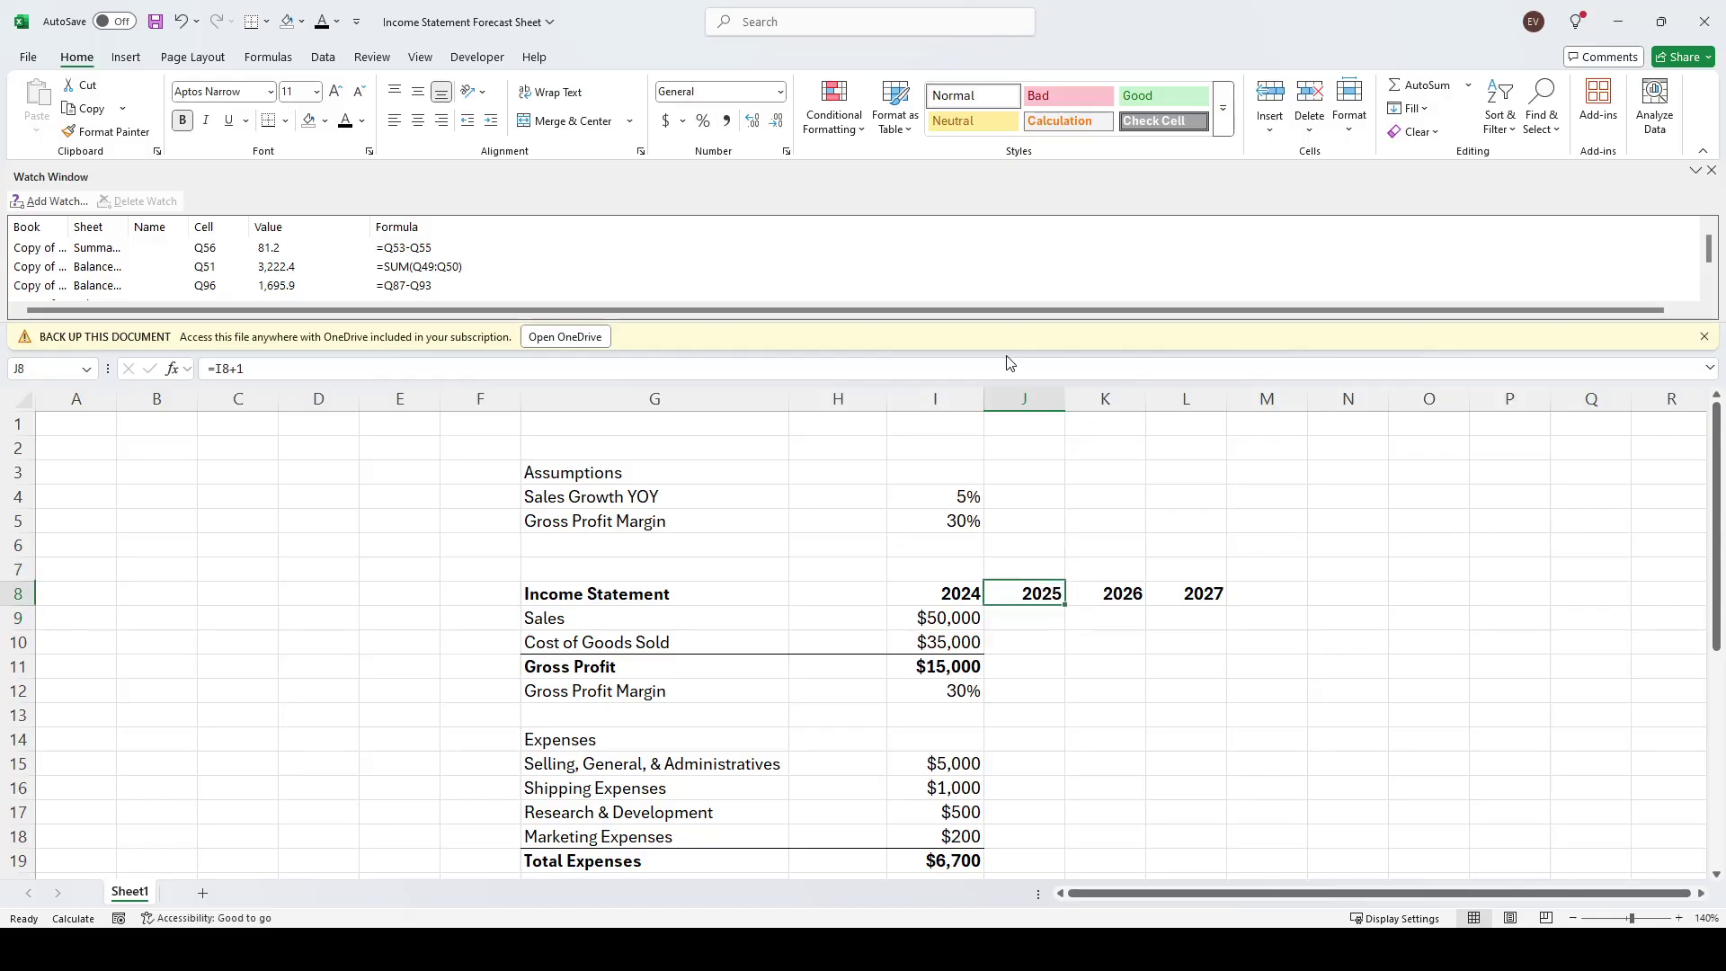
{"action": "key", "text": "Up"}
{"action": "key", "text": "Left"}
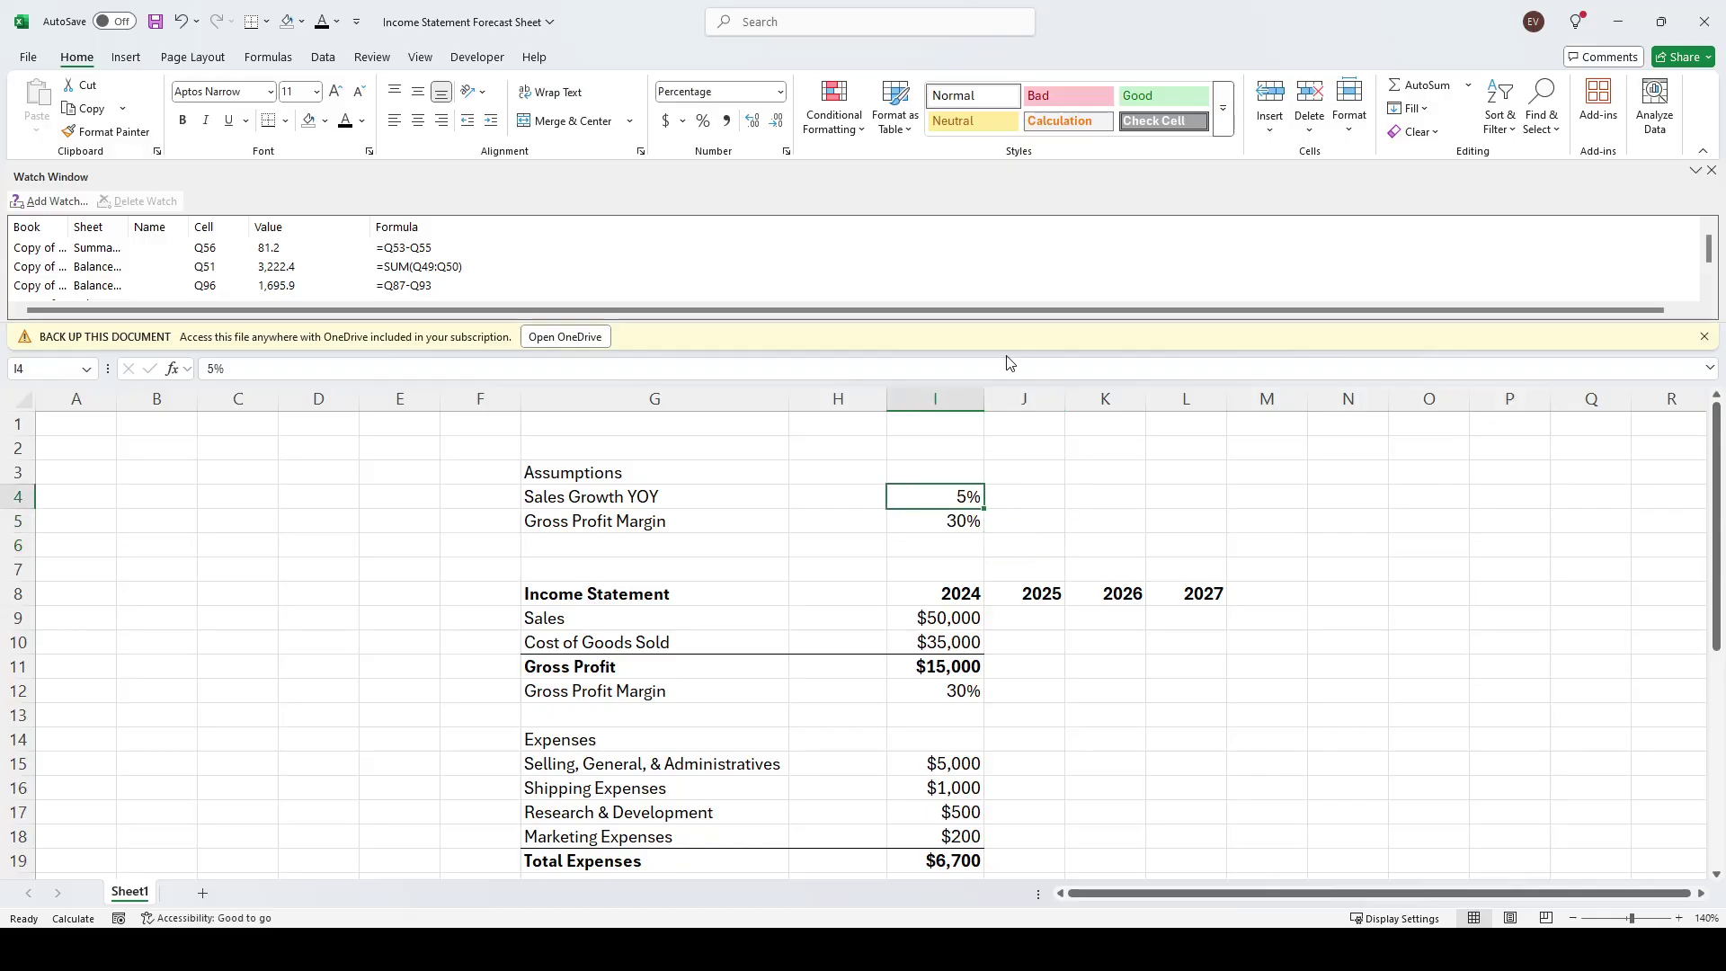
{"action": "type", "text": "3"}
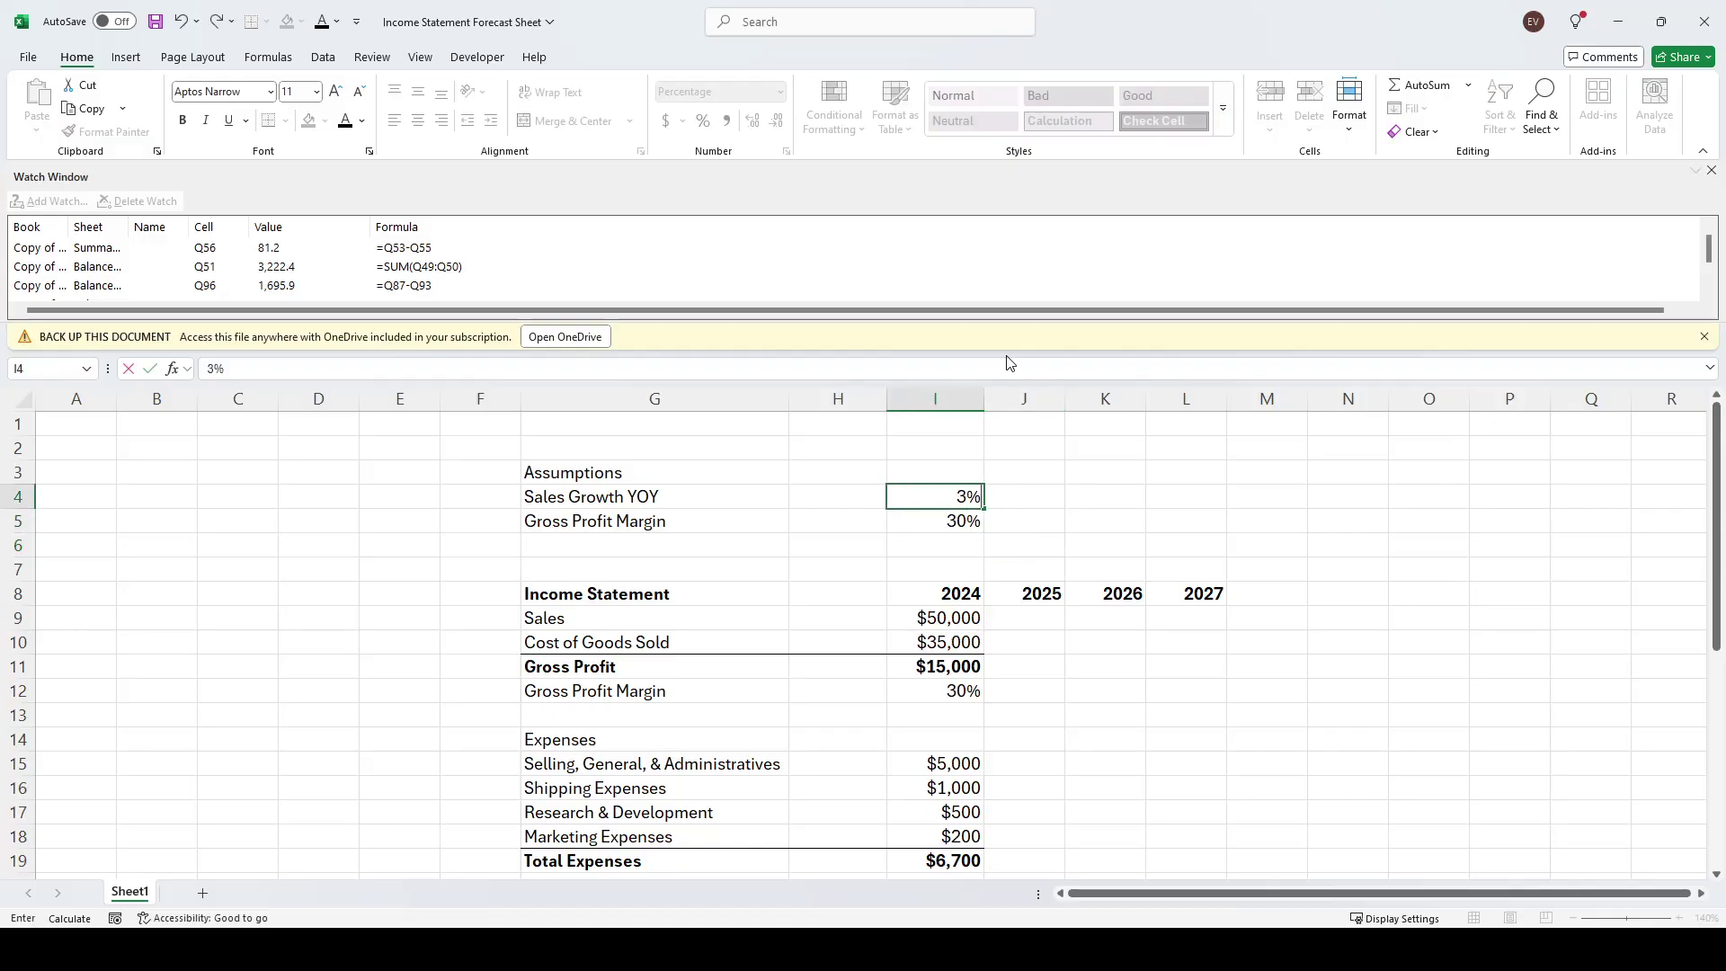
{"action": "key", "text": "Return"}
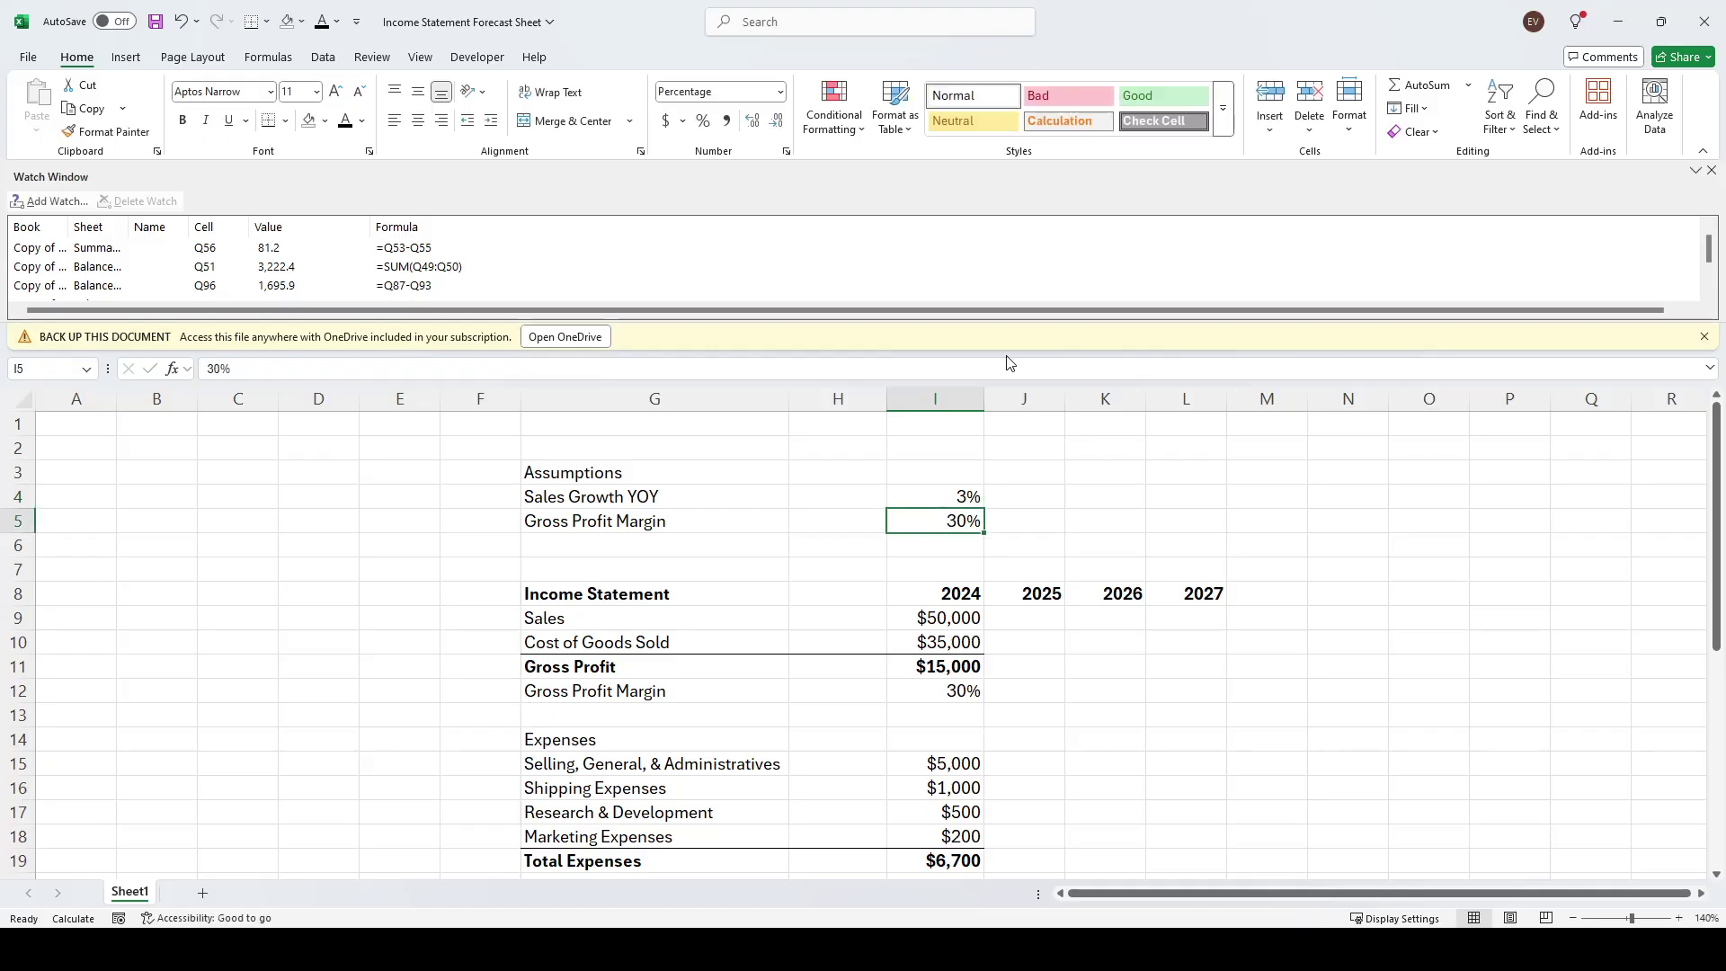
Calculate 2025 sales in J9 from 2024 sales and the fixed growth assumption, using =I9*(1+$I$4)
{"action": "key", "text": "Down"}
{"action": "key", "text": "Down"}
{"action": "key", "text": "Down"}
{"action": "key", "text": "Down"}
{"action": "key", "text": "Right"}
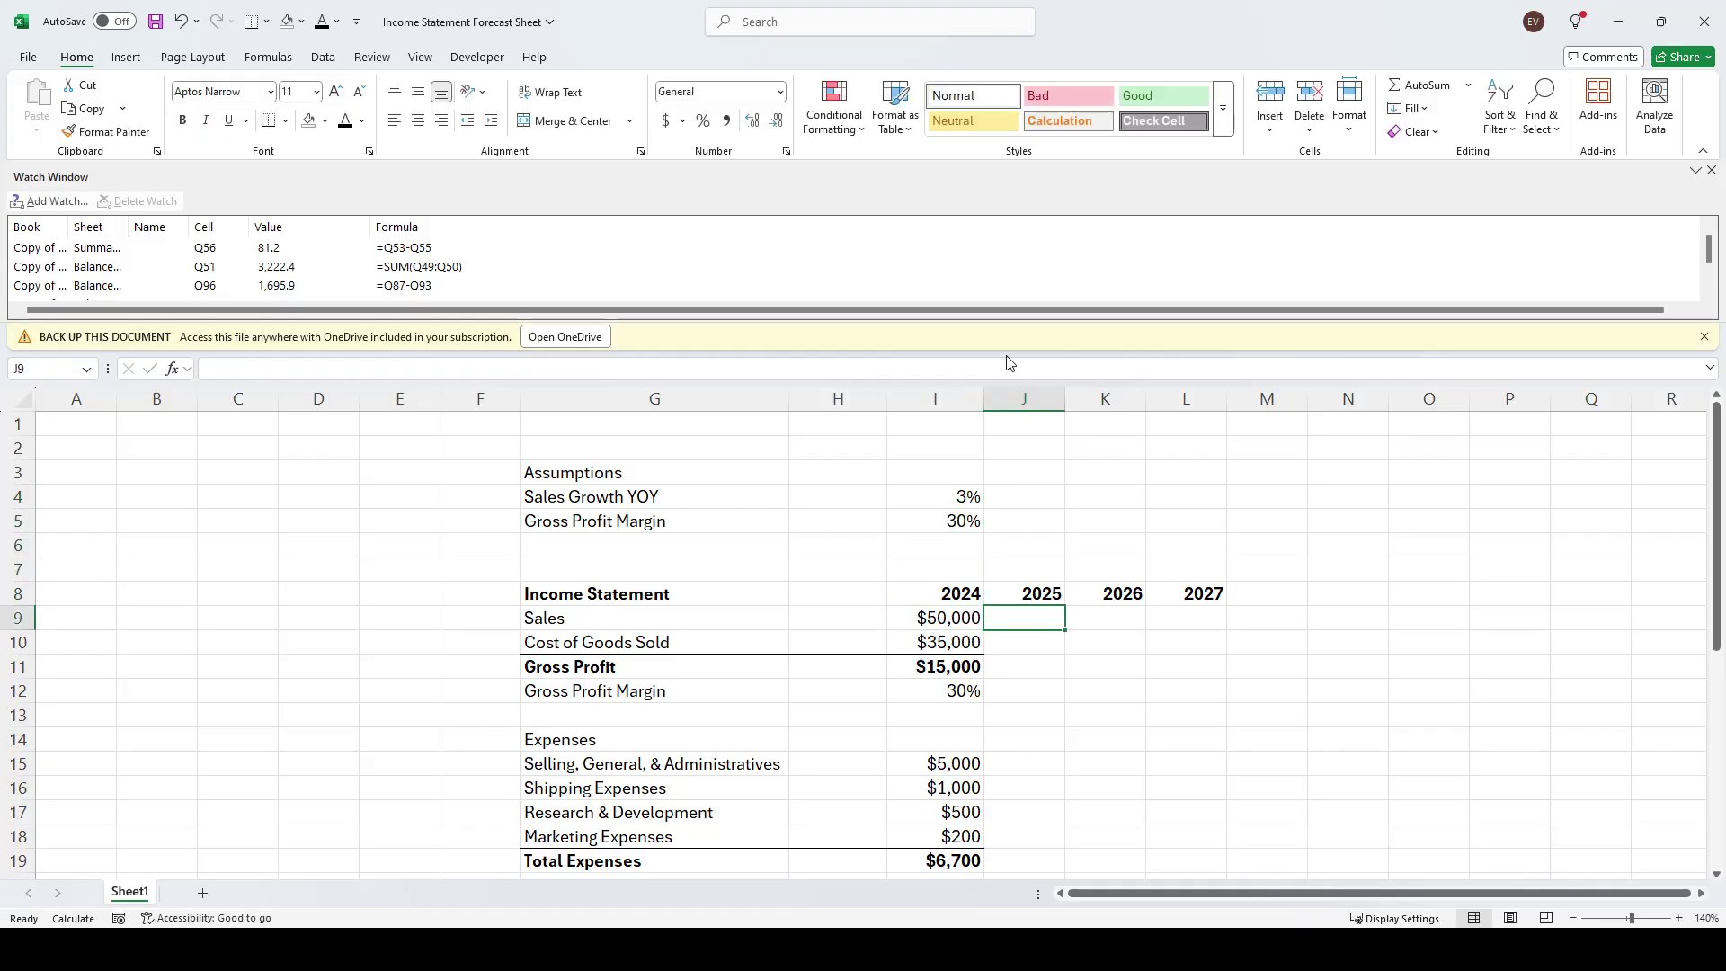
{"action": "type", "text": "="}
{"action": "key", "text": "Left"}
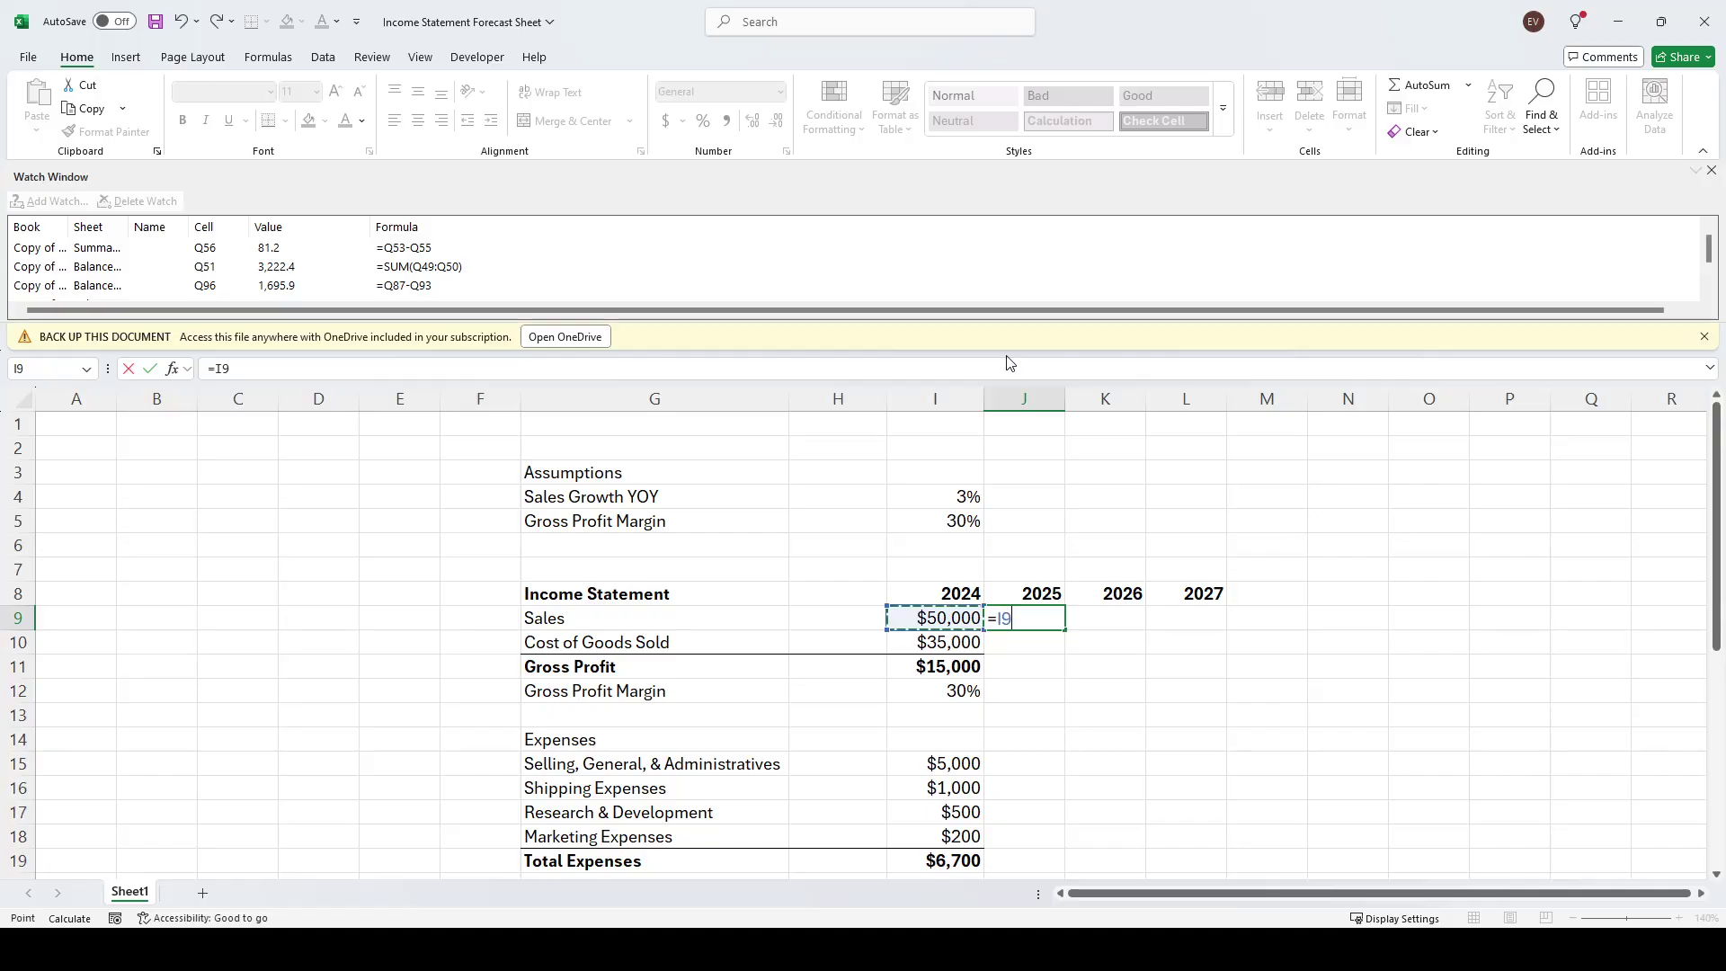
{"action": "type", "text": "*(1+"}
{"action": "key", "text": "Up"}
{"action": "key", "text": "Up"}
{"action": "key", "text": "Up"}
{"action": "key", "text": "Up"}
{"action": "key", "text": "Up"}
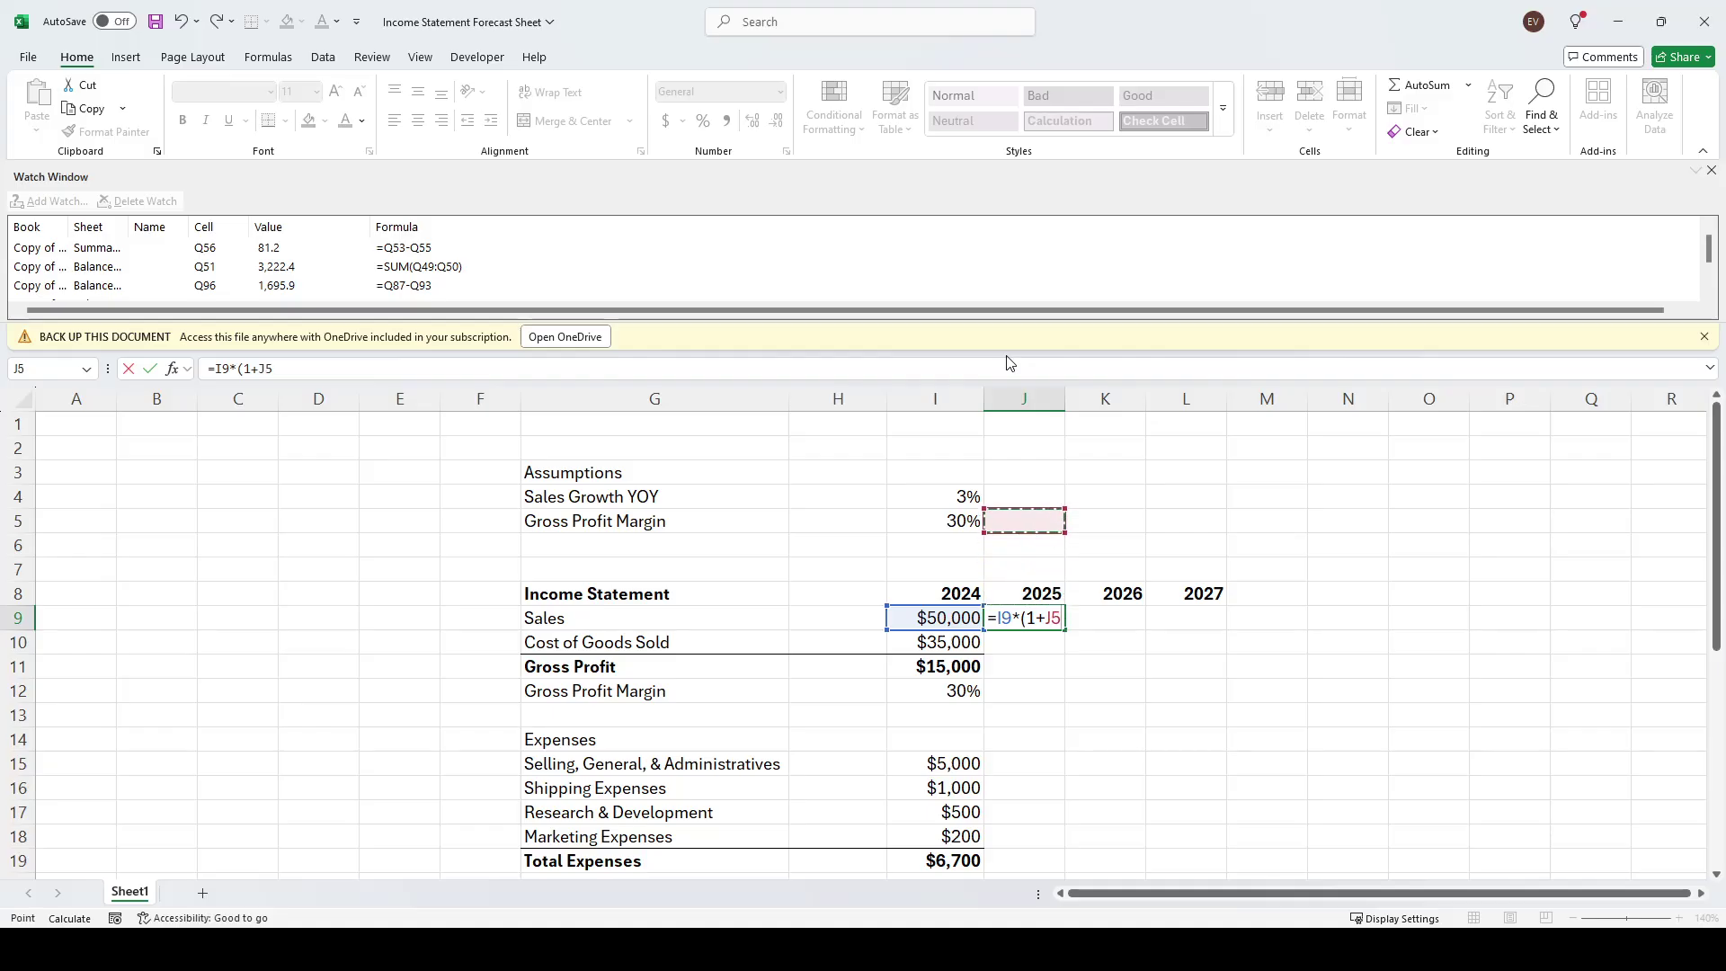
{"action": "key", "text": "Left"}
{"action": "type", "text": ")"}
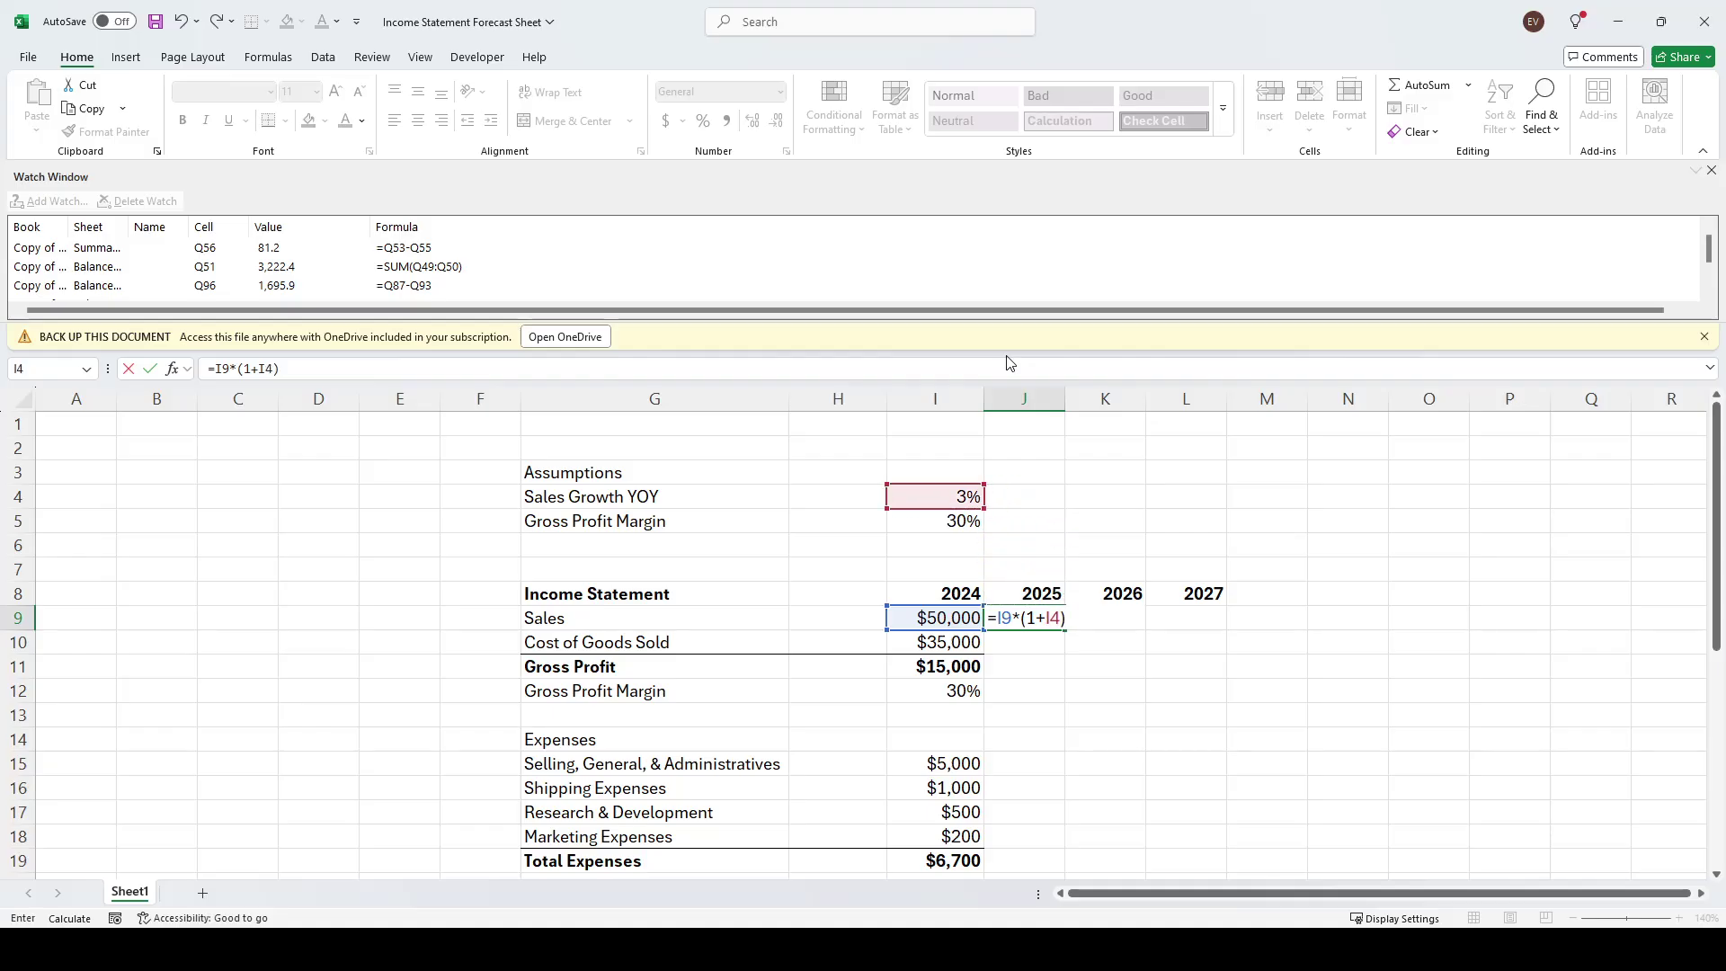
{"action": "left_click", "coordinate": [272, 369]}
{"action": "key", "text": "F4"}
{"action": "key", "text": "Return"}
{"action": "key", "text": "Up"}
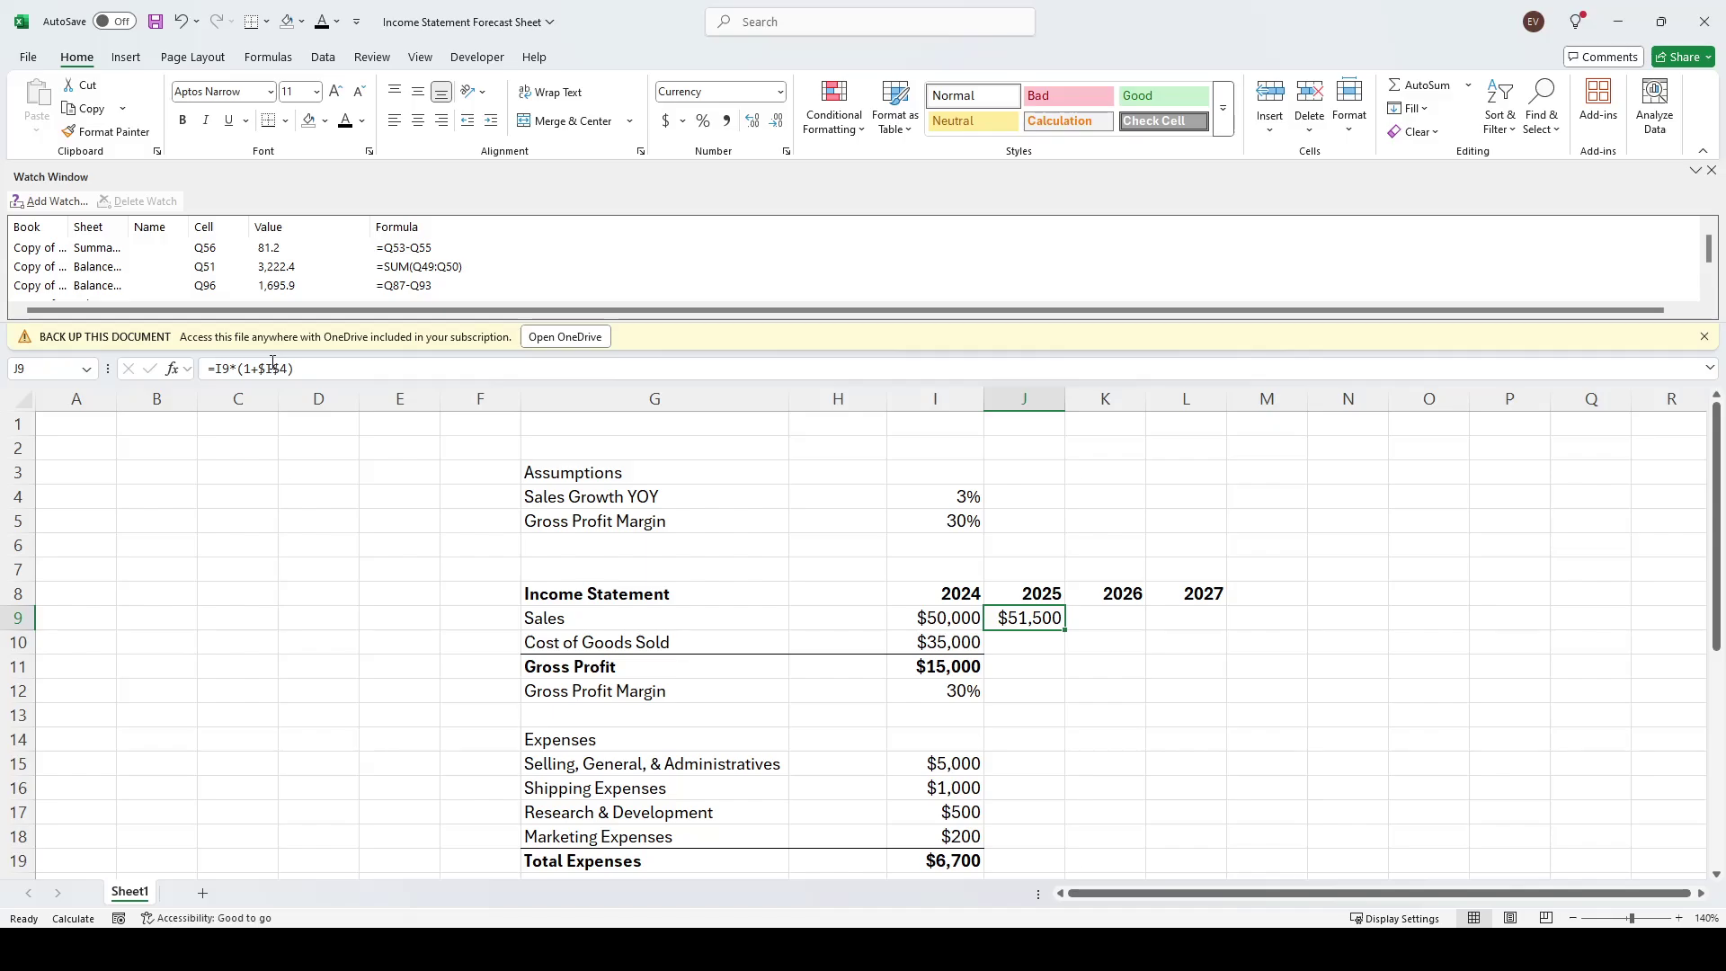
Copy the 2025 sales formula to K9:L9 for 2026 and 2027
{"action": "key", "text": "ctrl+c"}
{"action": "key", "text": "Right"}
{"action": "key", "text": "shift+Right"}
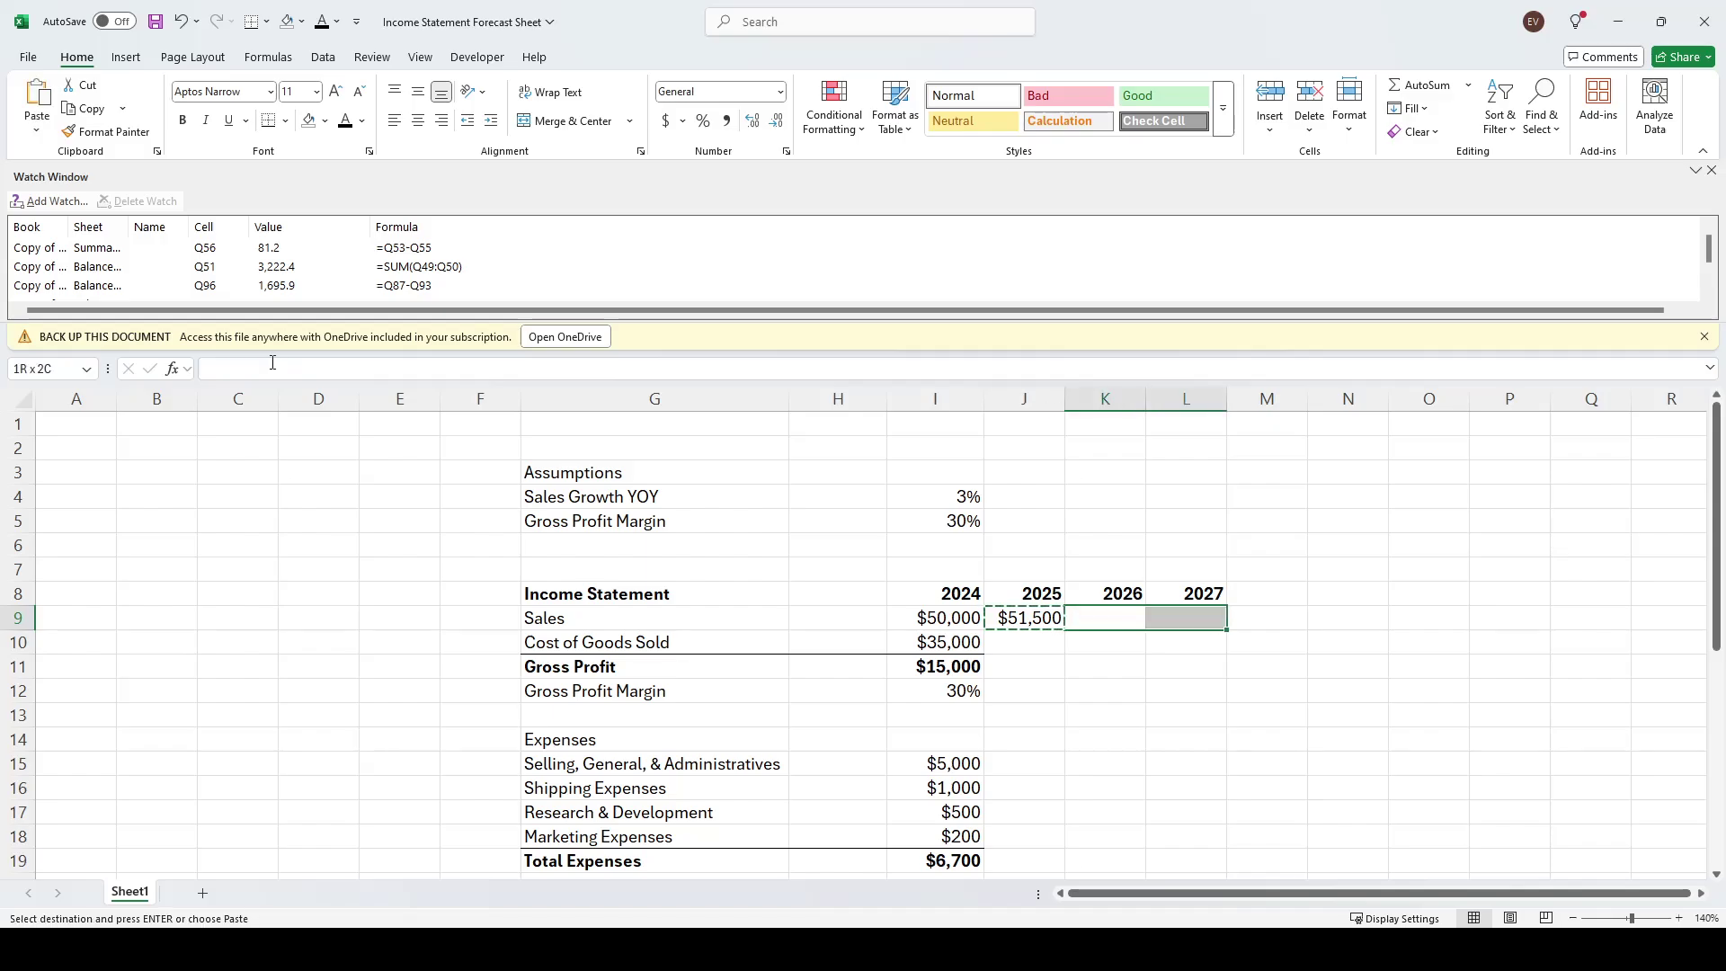
{"action": "key", "text": "ctrl+v"}
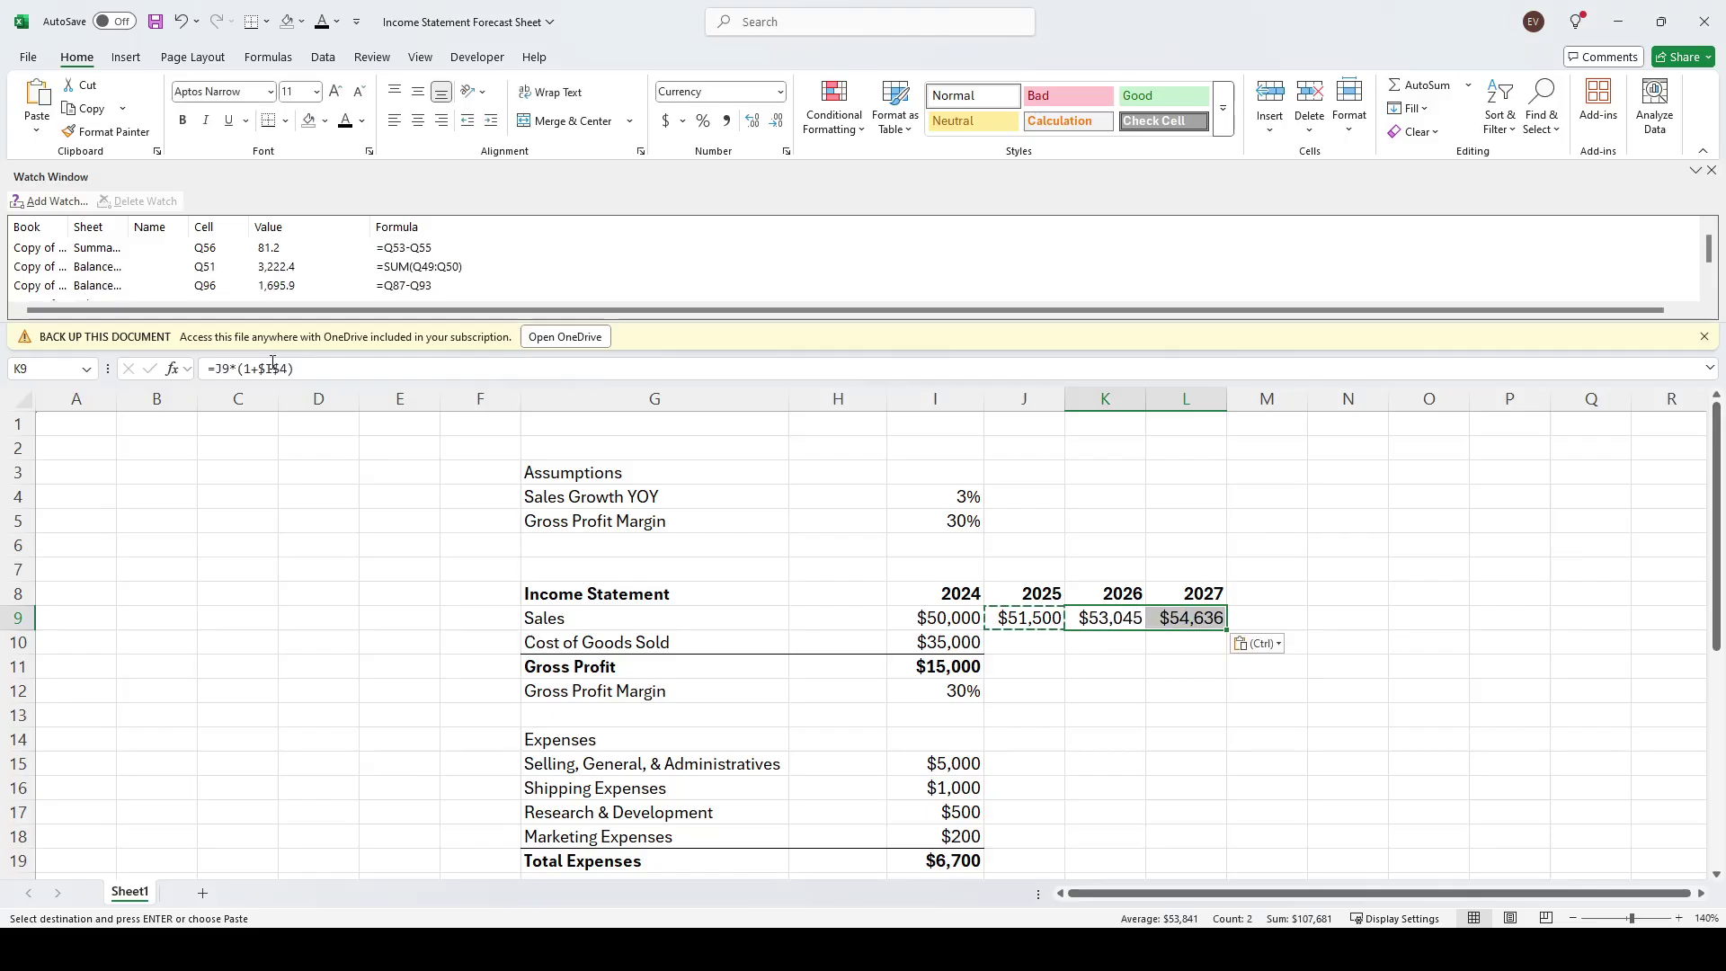
Review the 2024 Sales, Cost of Goods Sold and Gross Profit rows and how their cells are calculated
{"action": "key", "text": "Left"}
{"action": "key", "text": "Left"}
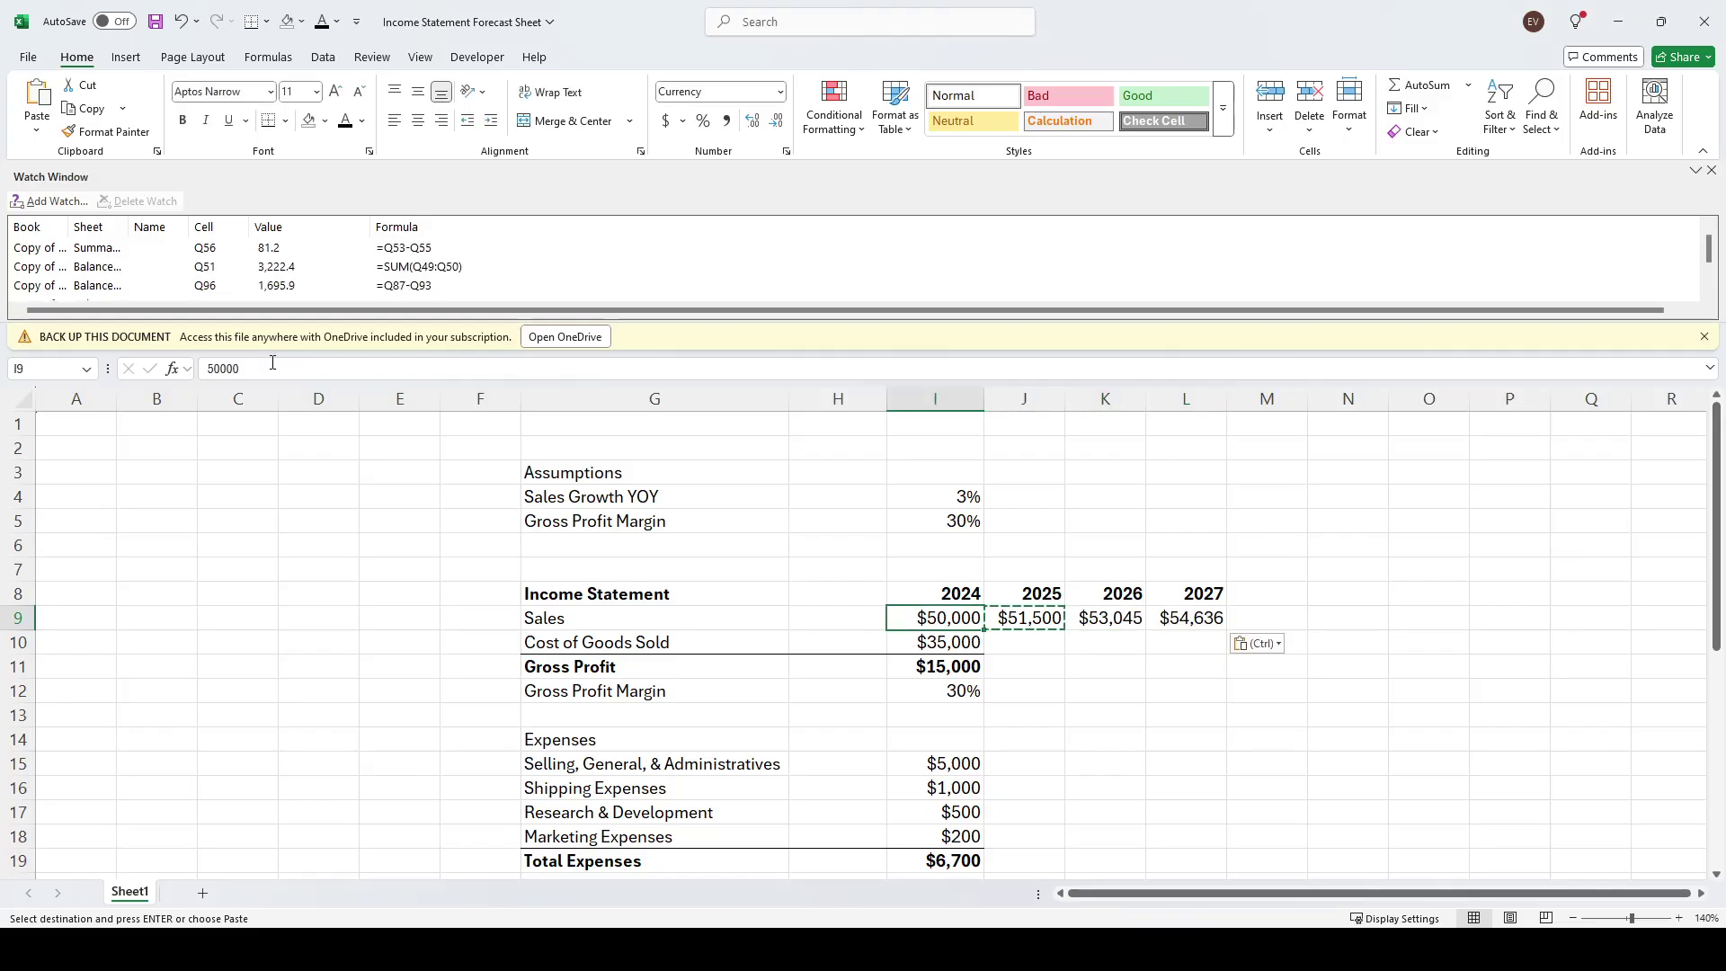
{"action": "key", "text": "Right"}
{"action": "key", "text": "Down"}
{"action": "key", "text": "Left"}
{"action": "key", "text": "Left"}
{"action": "key", "text": "Left"}
{"action": "key", "text": "Right"}
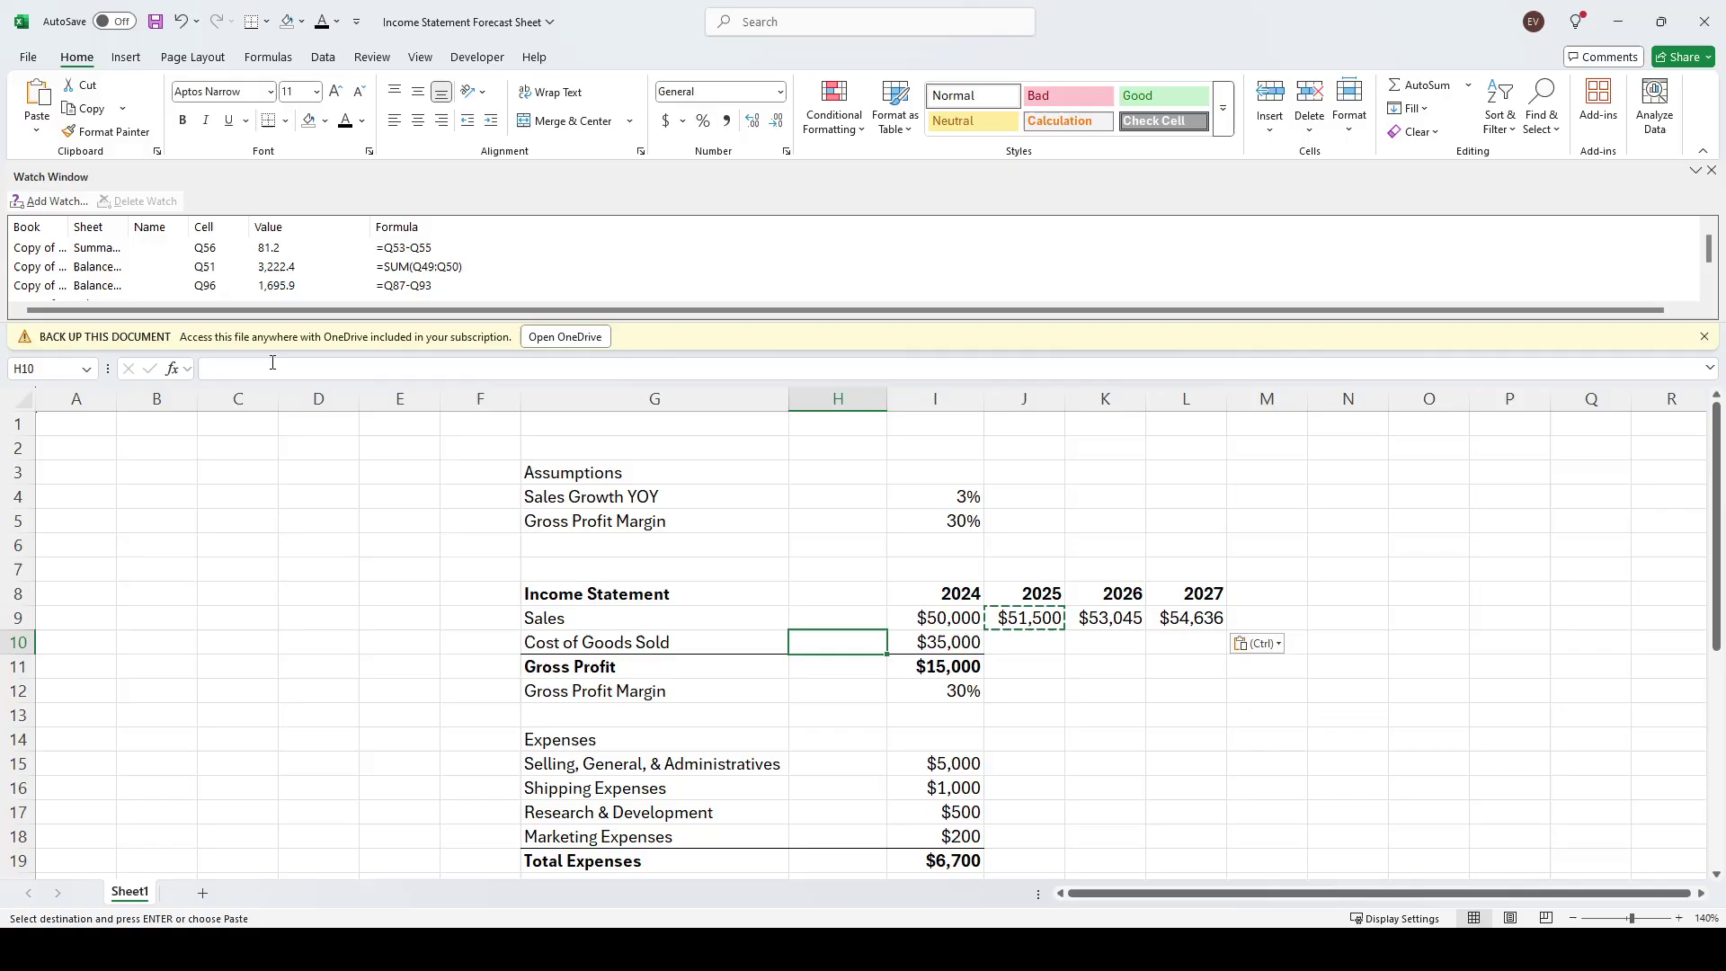
{"action": "key", "text": "Down"}
{"action": "key", "text": "Right"}
{"action": "key", "text": "Left"}
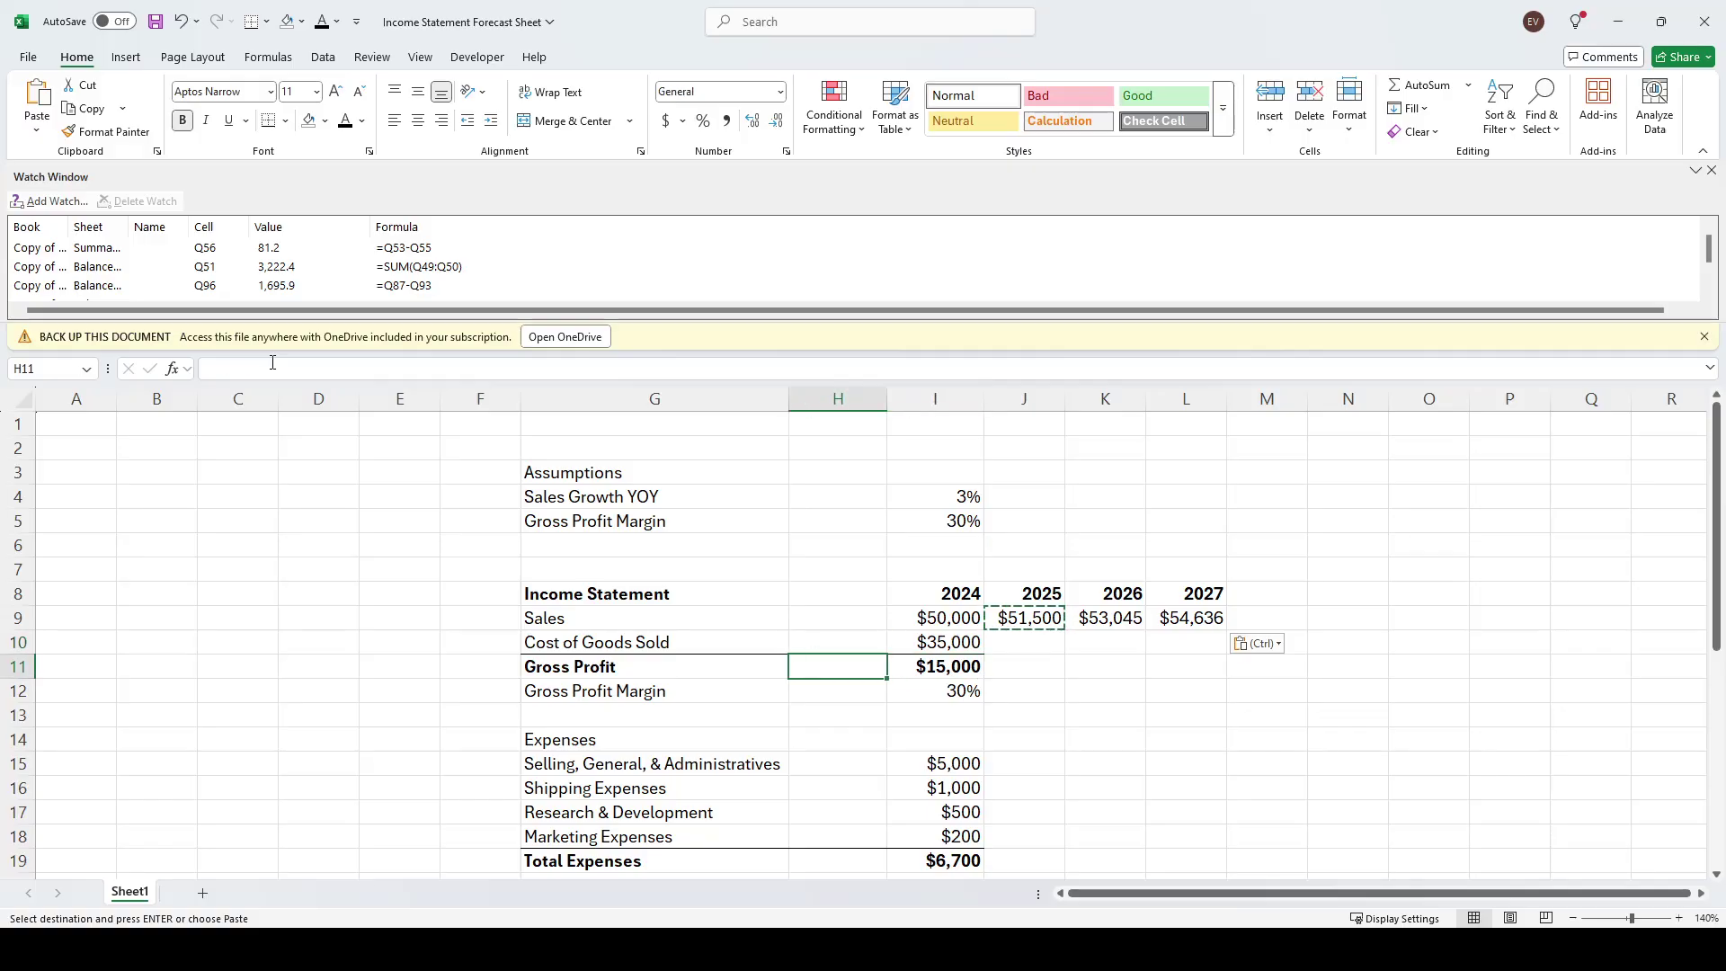
{"action": "key", "text": "Right"}
{"action": "key", "text": "Up"}
{"action": "key", "text": "shift+space"}
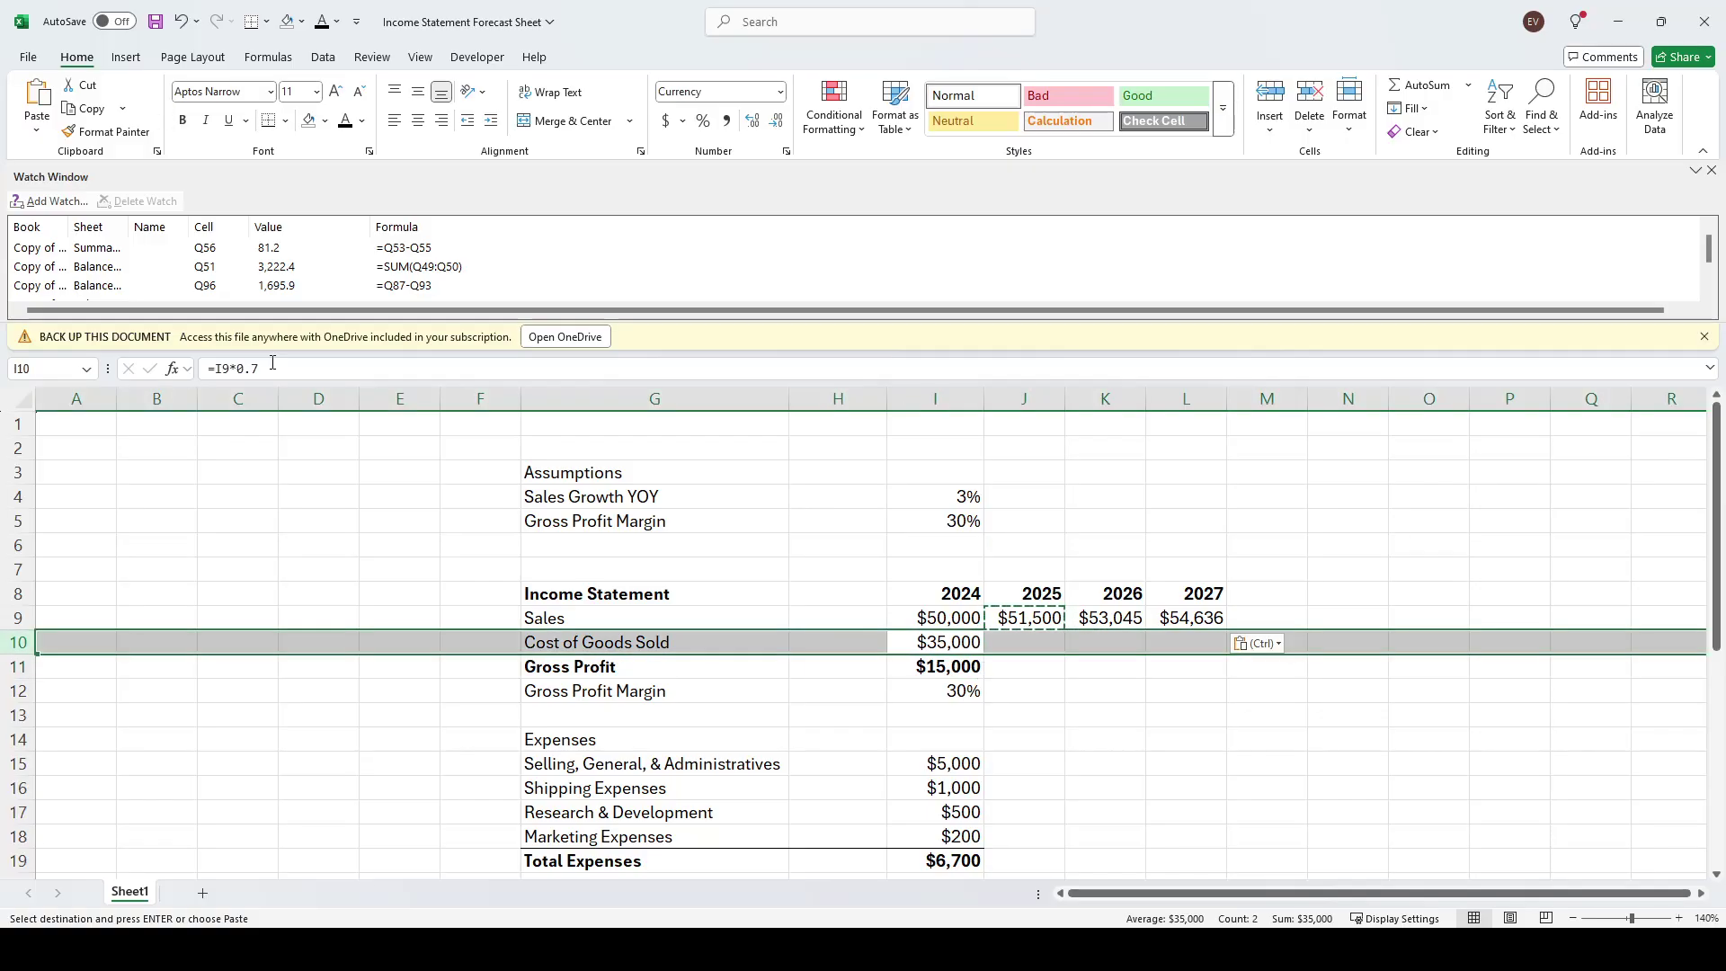
{"action": "key", "text": "Down"}
{"action": "key", "text": "shift+space"}
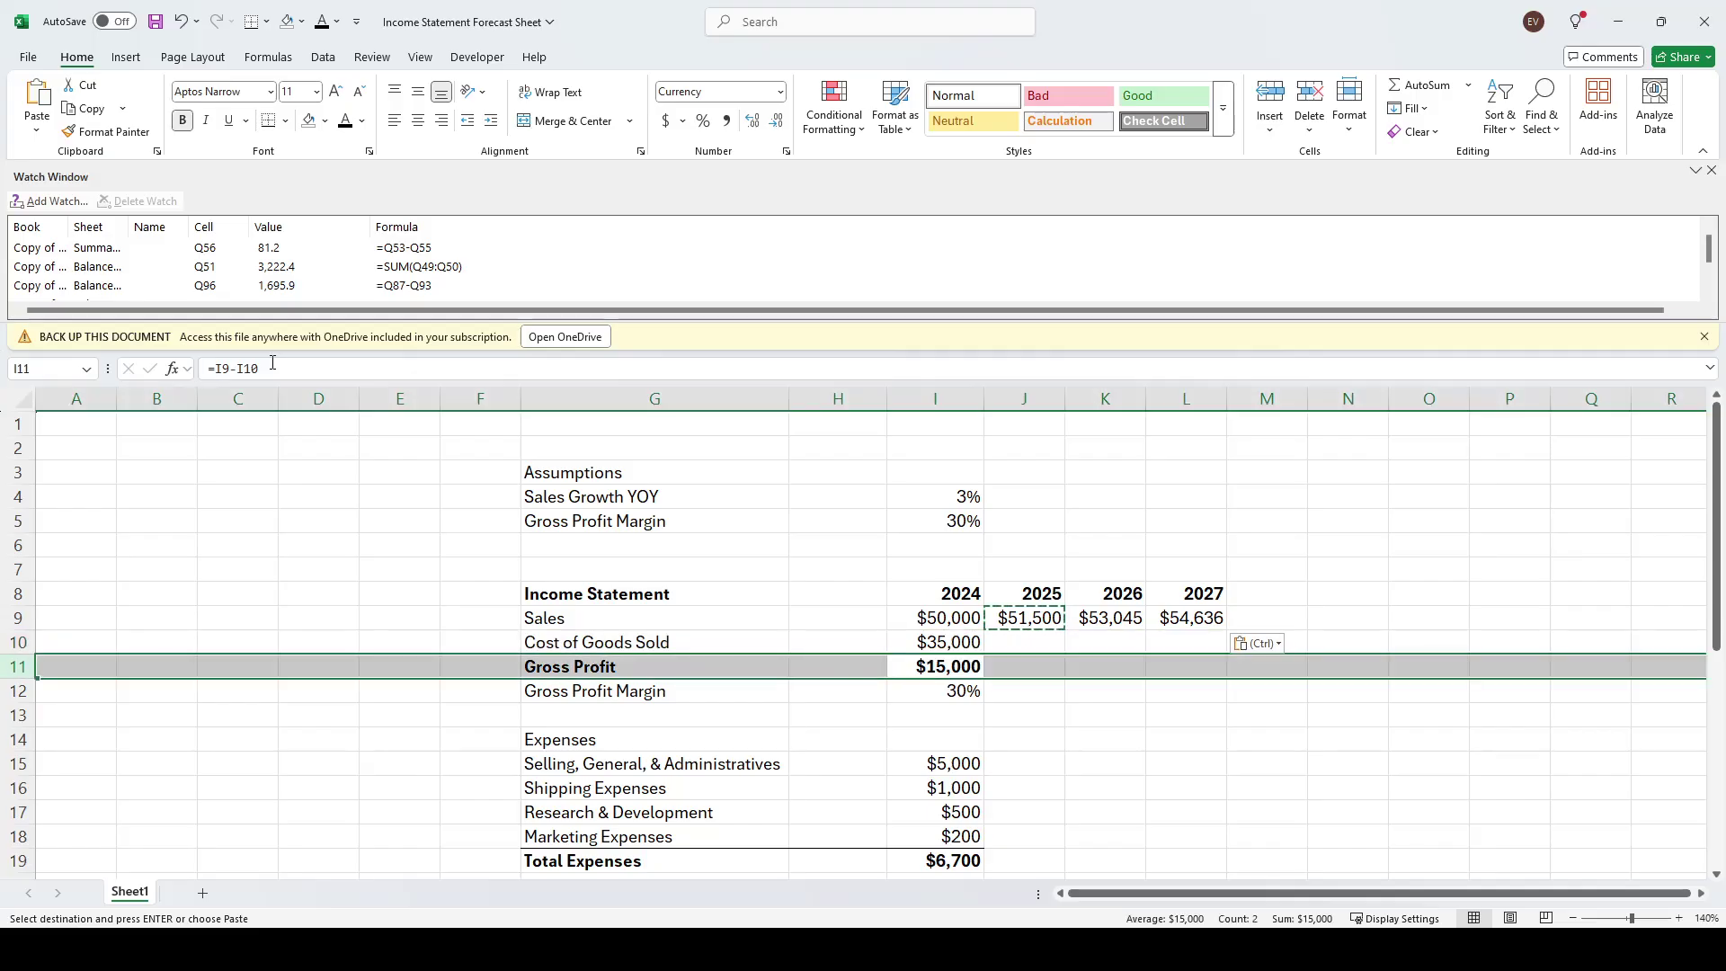
{"action": "key", "text": "Up"}
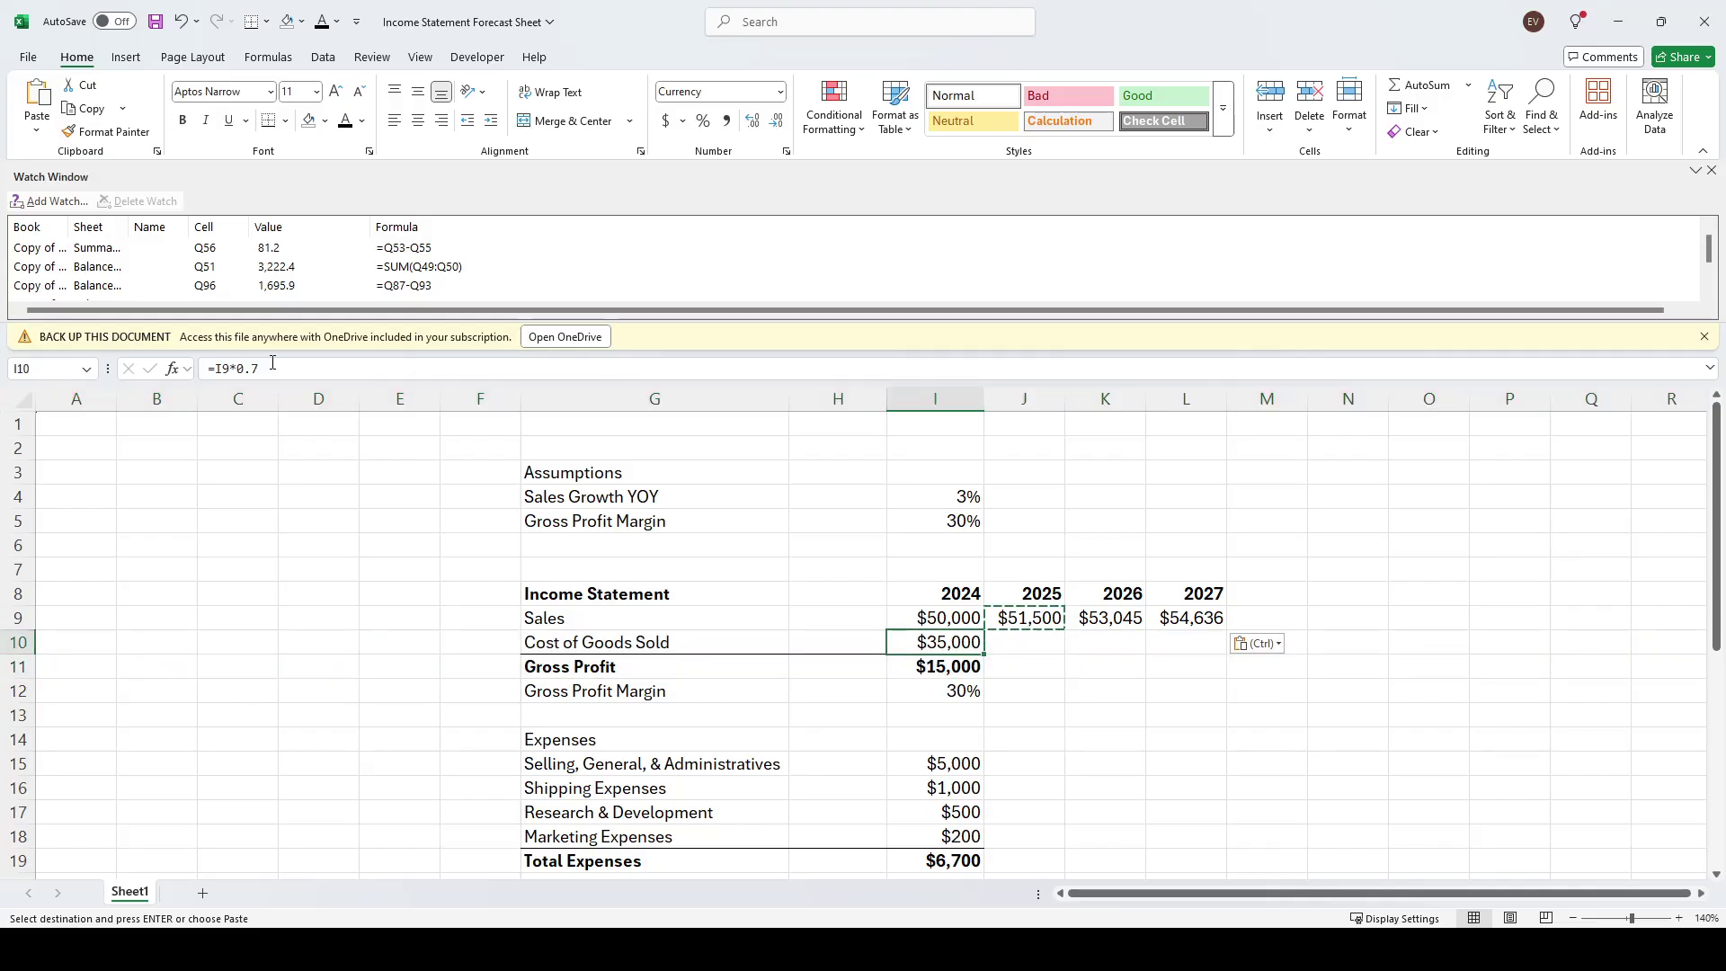
{"action": "key", "text": "Left"}
{"action": "key", "text": "Left"}
{"action": "key", "text": "Down"}
{"action": "key", "text": "shift+space"}
{"action": "key", "text": "Up"}
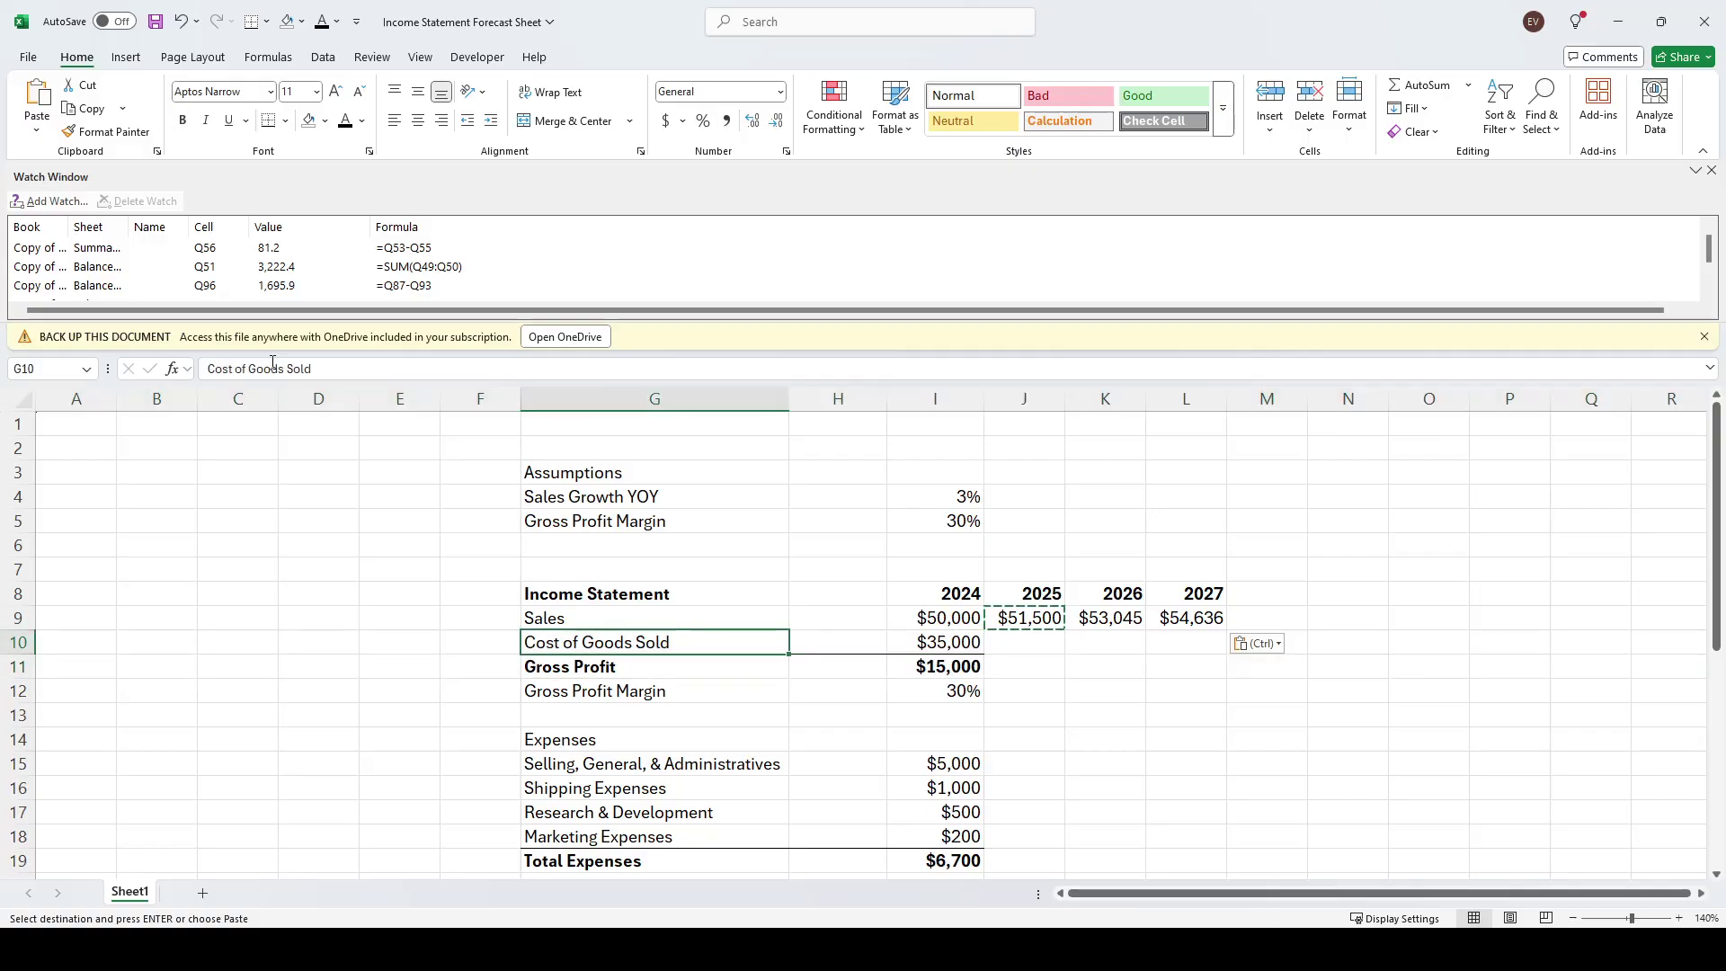
Calculate 2025 Cost of Goods Sold in J10 from sales and the fixed gross profit margin assumption, using =J9*(1-$I$5)
{"action": "key", "text": "Right"}
{"action": "key", "text": "Right"}
{"action": "key", "text": "Right"}
{"action": "type", "text": "="}
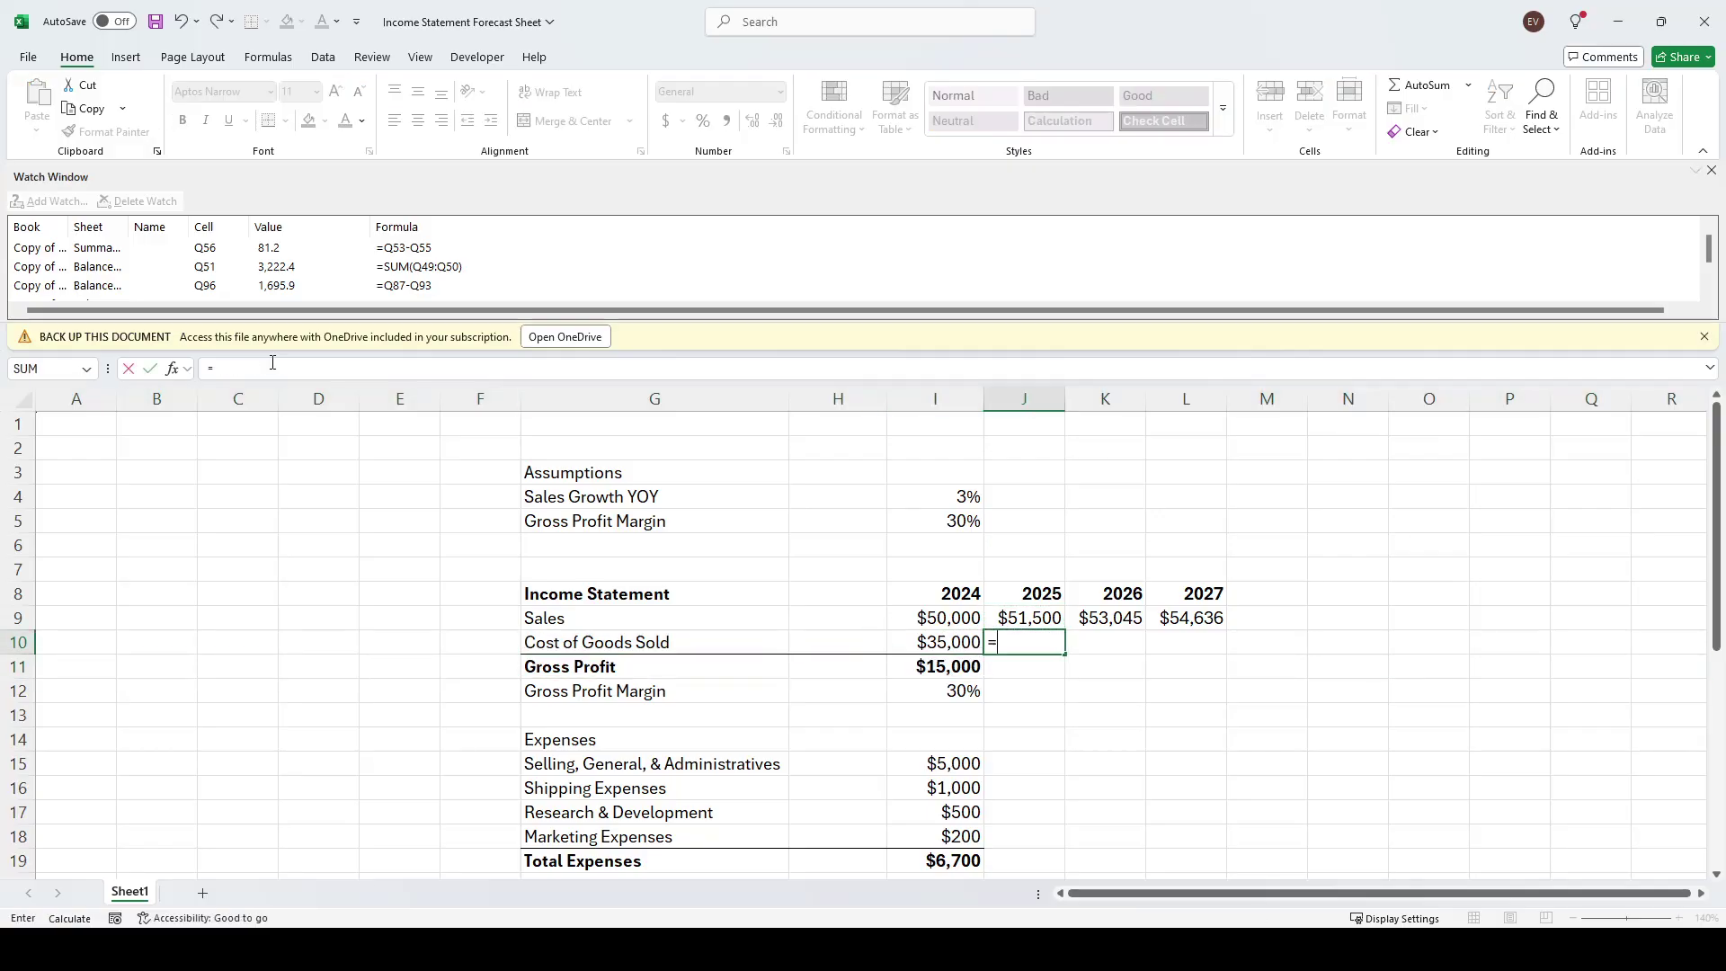
{"action": "key", "text": "Up"}
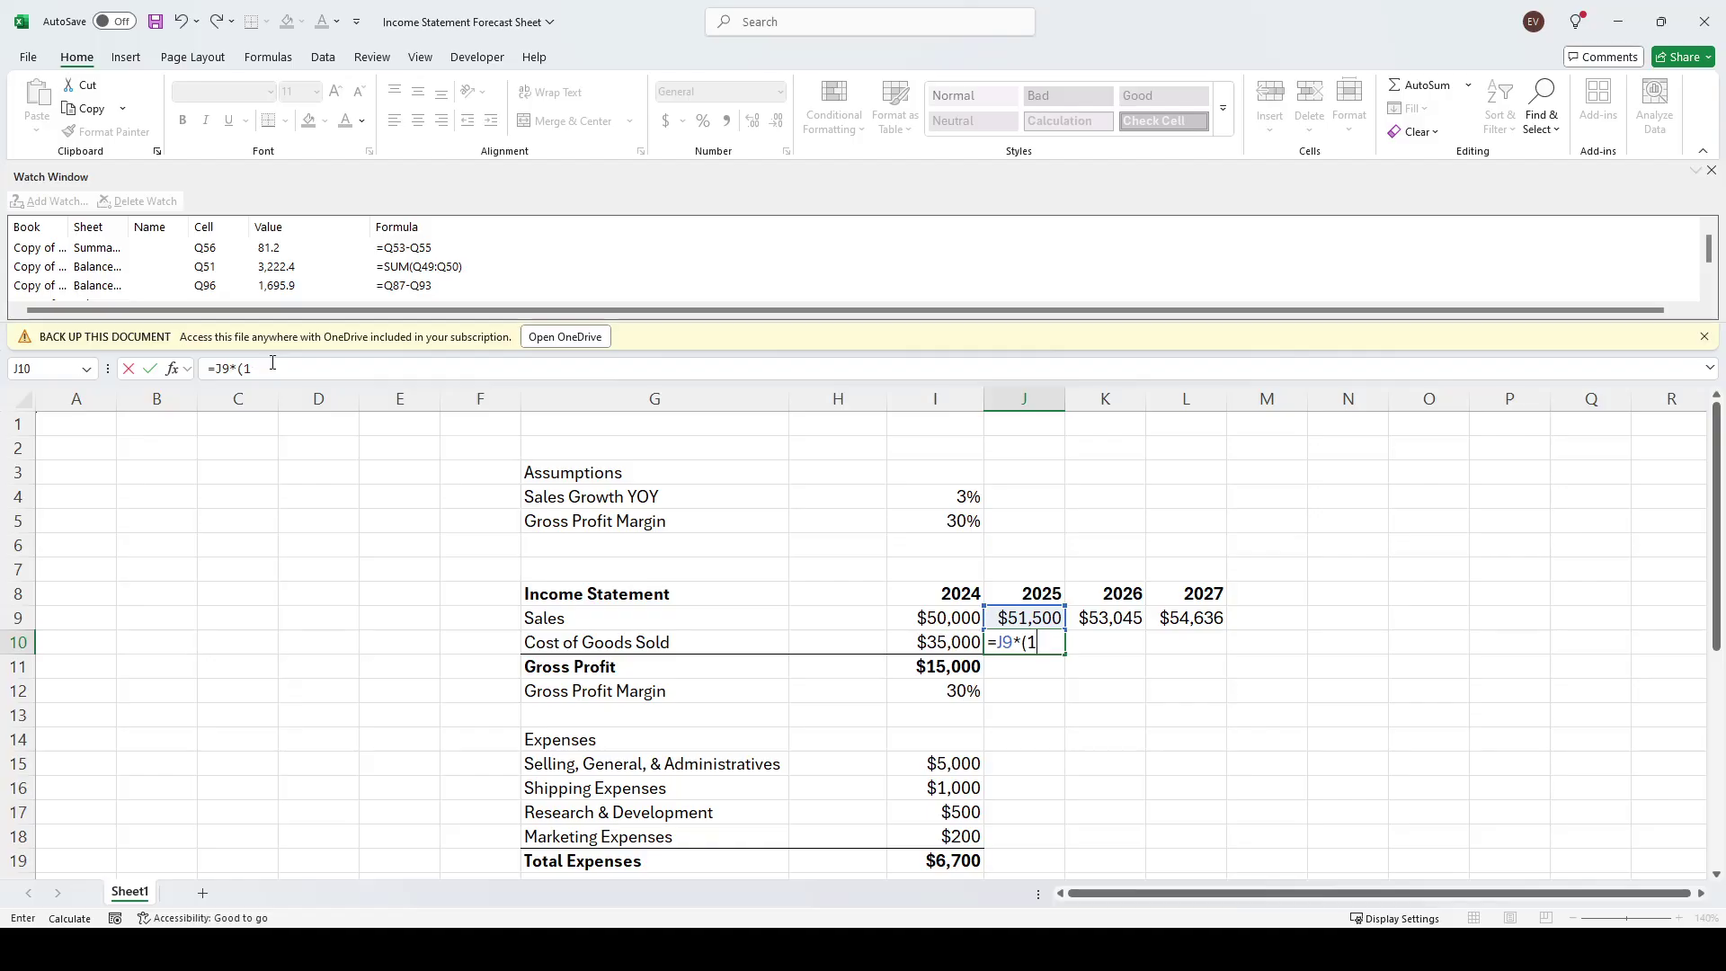
{"action": "type", "text": "*(1-"}
{"action": "key", "text": "Up"}
{"action": "key", "text": "Up"}
{"action": "key", "text": "Up"}
{"action": "key", "text": "Up"}
{"action": "key", "text": "Up"}
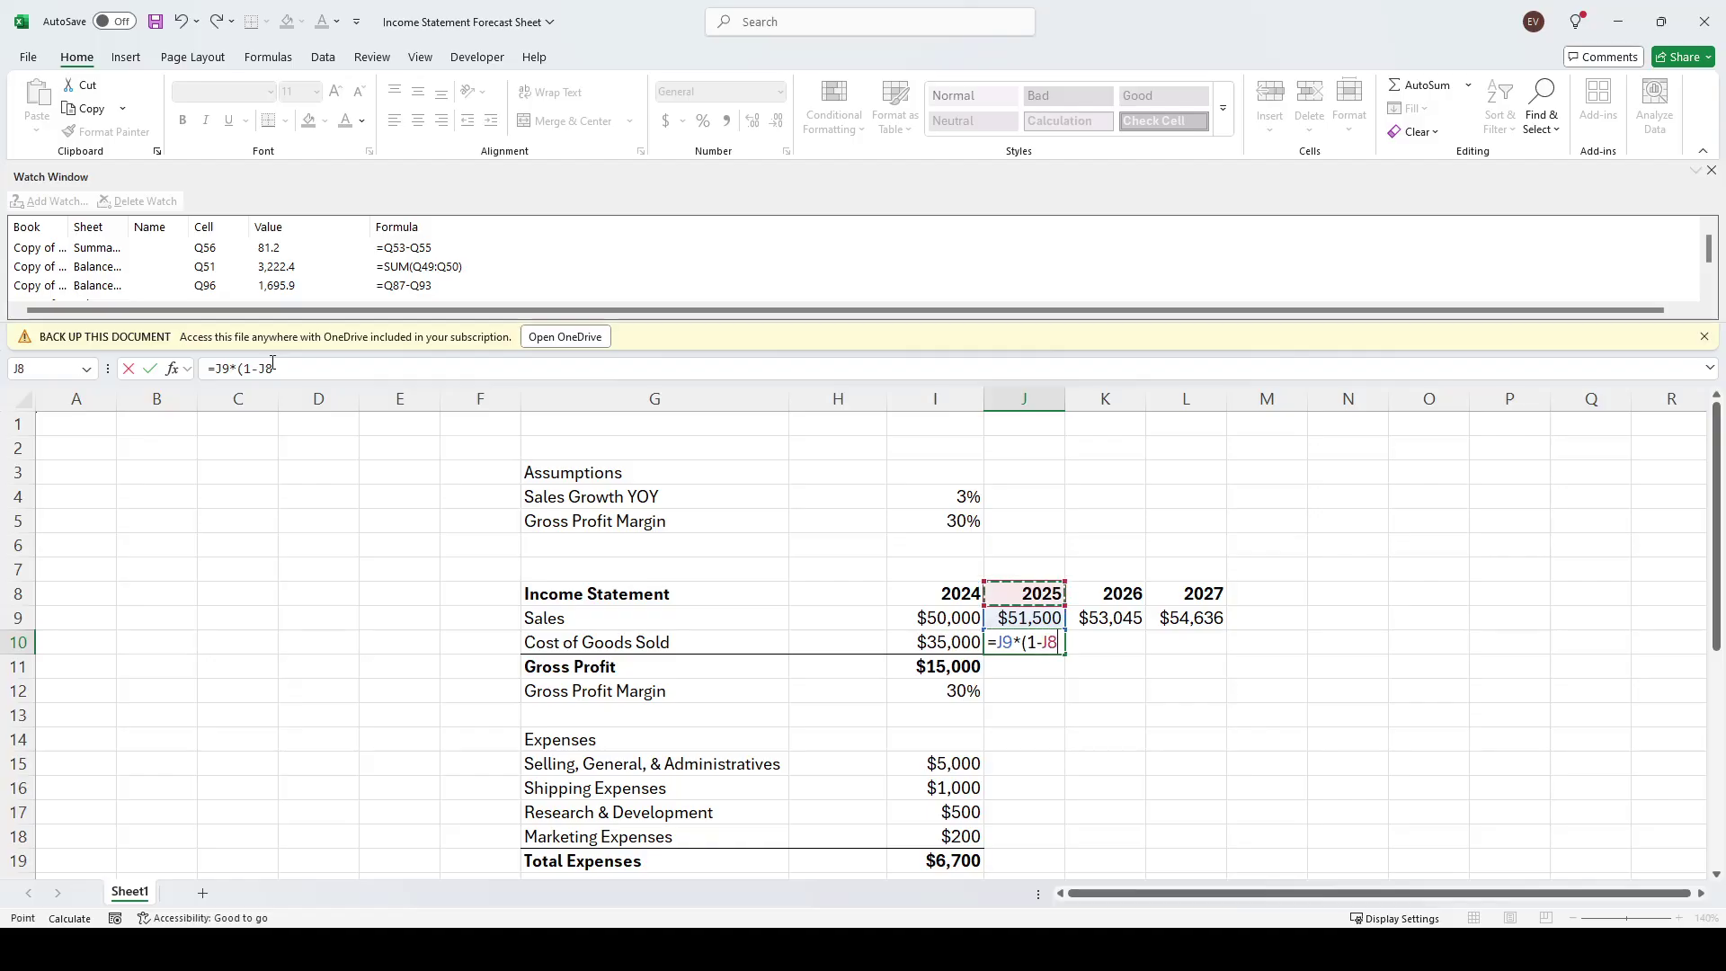
{"action": "key", "text": "Left"}
{"action": "key", "text": "F4"}
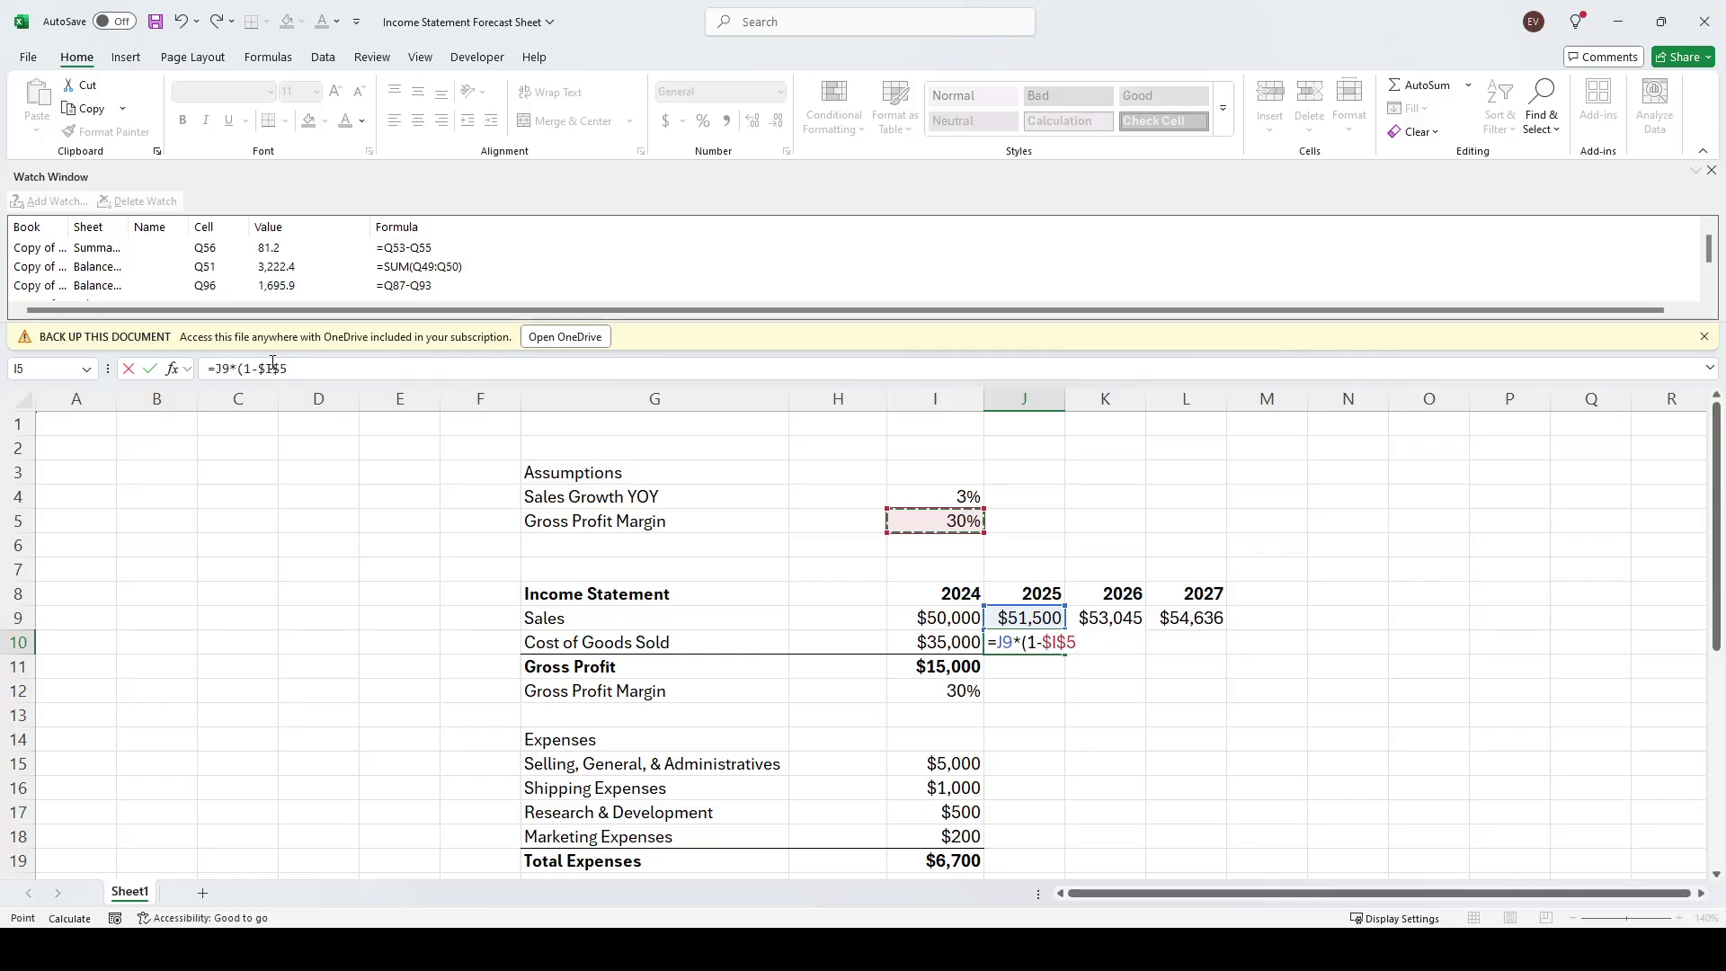
{"action": "type", "text": ")"}
{"action": "key", "text": "Return"}
{"action": "key", "text": "Up"}
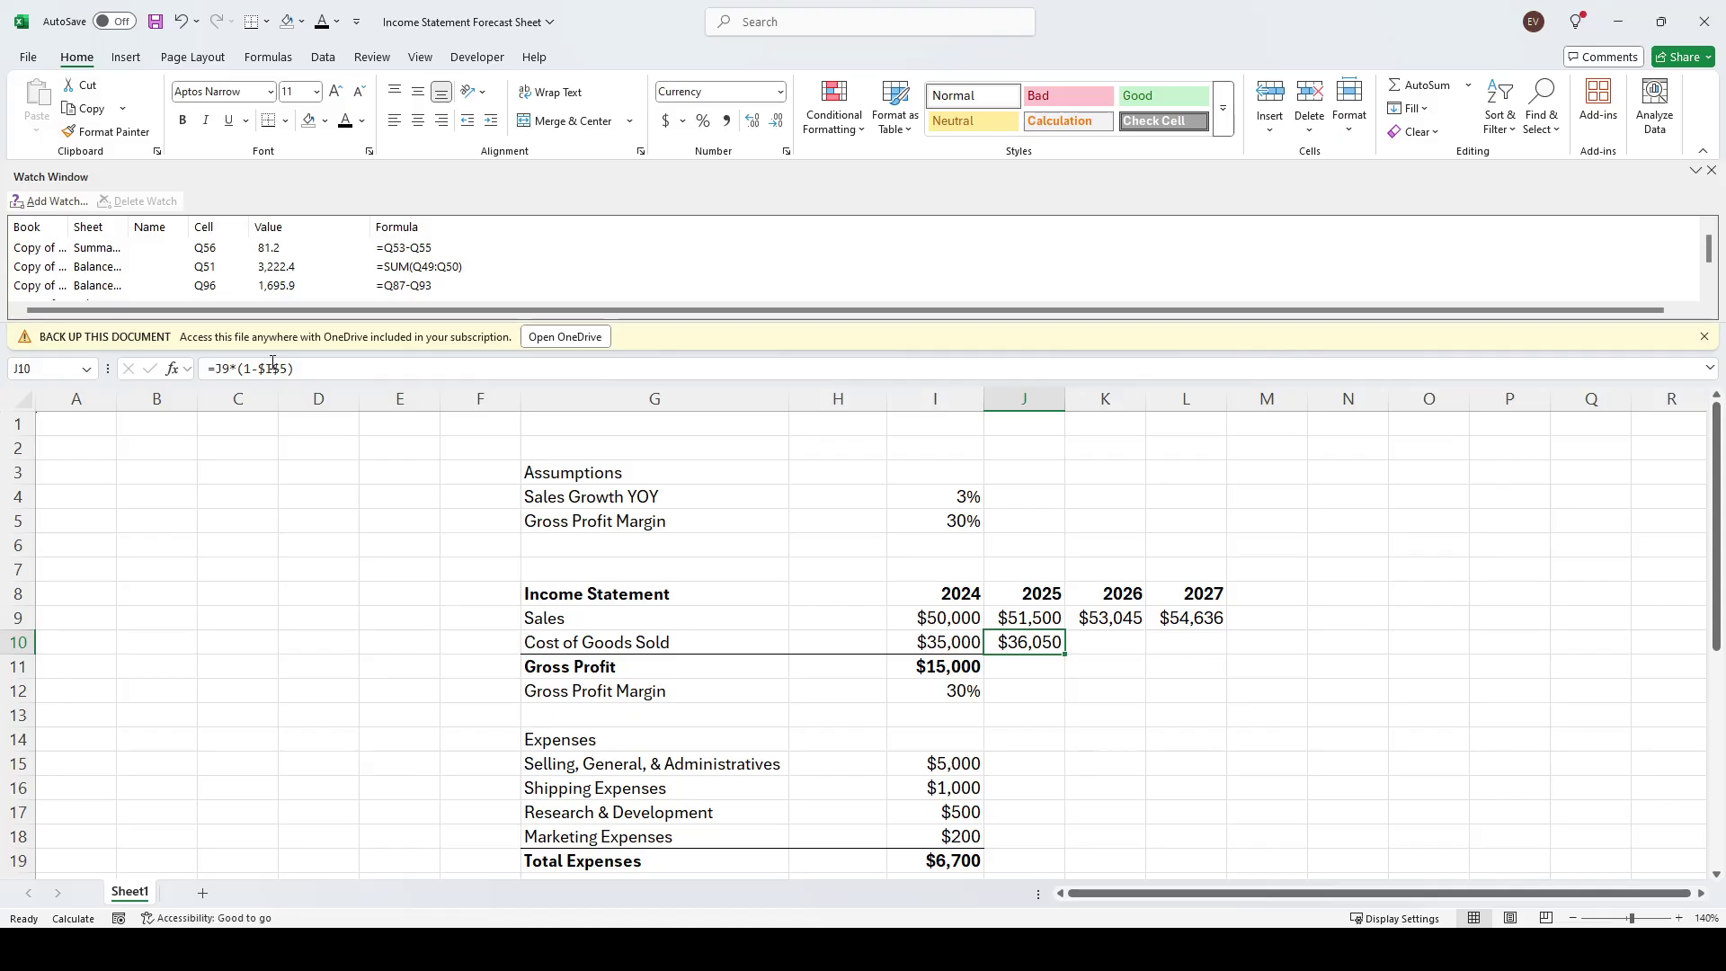
Copy the 2025 Cost of Goods Sold formula to K10:L10 for 2026 and 2027
{"action": "key", "text": "ctrl+c"}
{"action": "key", "text": "Right"}
{"action": "key", "text": "shift+Right"}
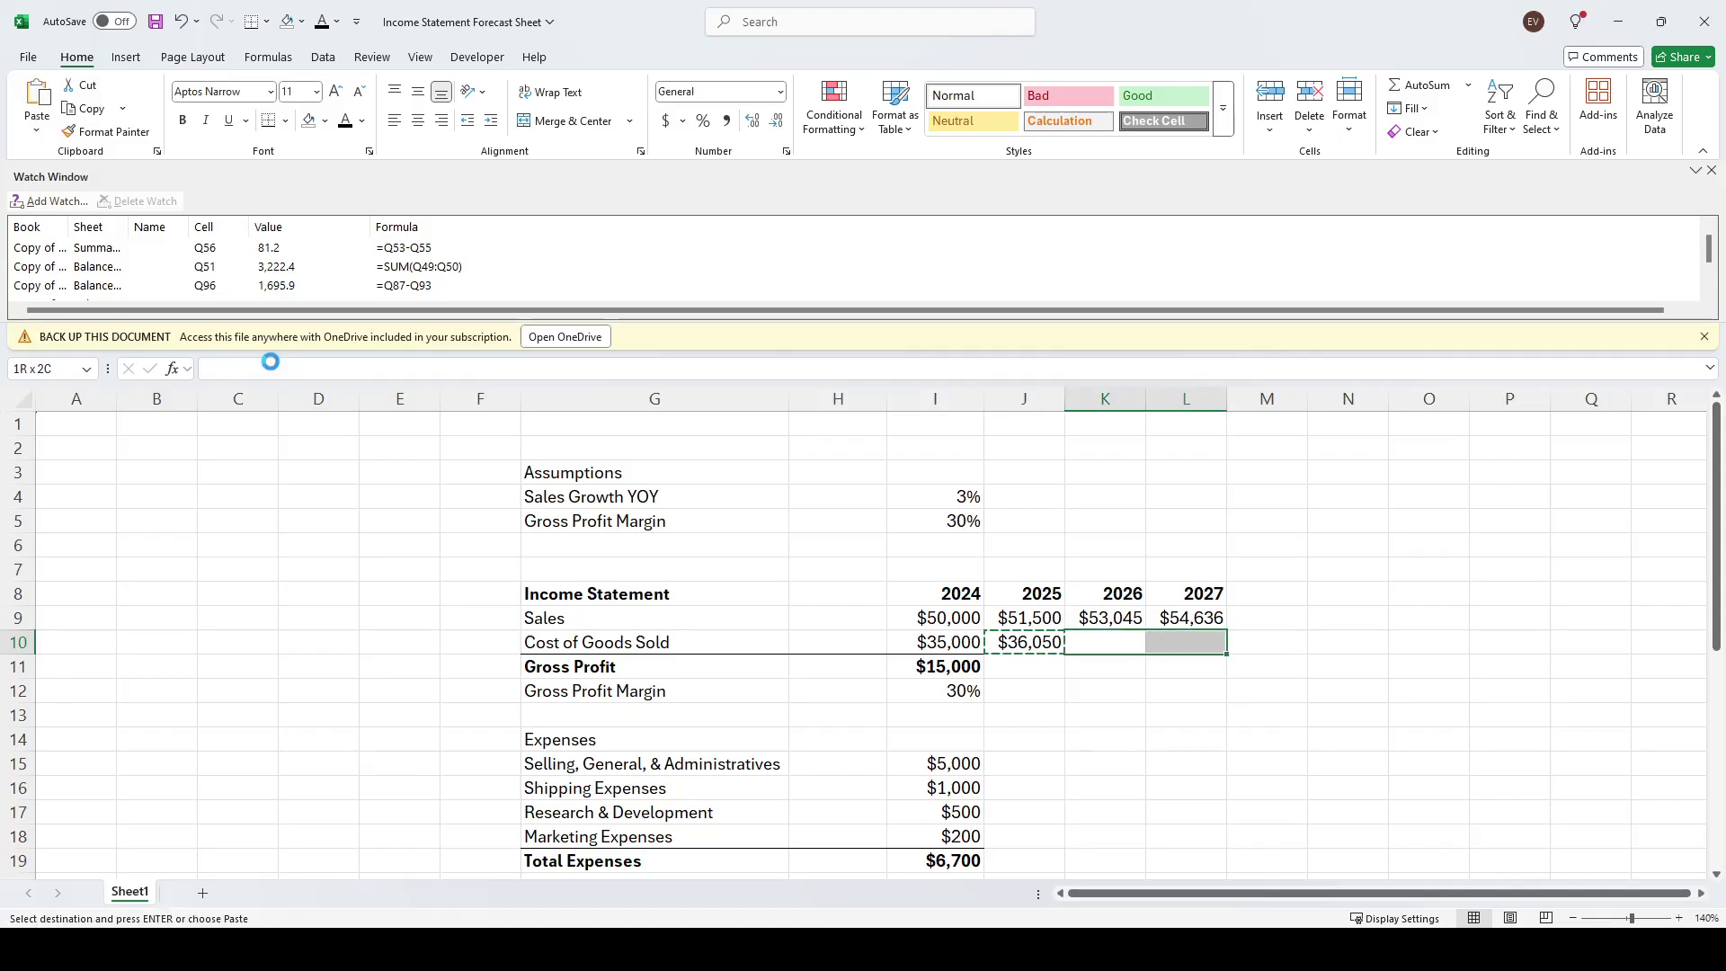
{"action": "key", "text": "ctrl+v"}
{"action": "key", "text": "Left"}
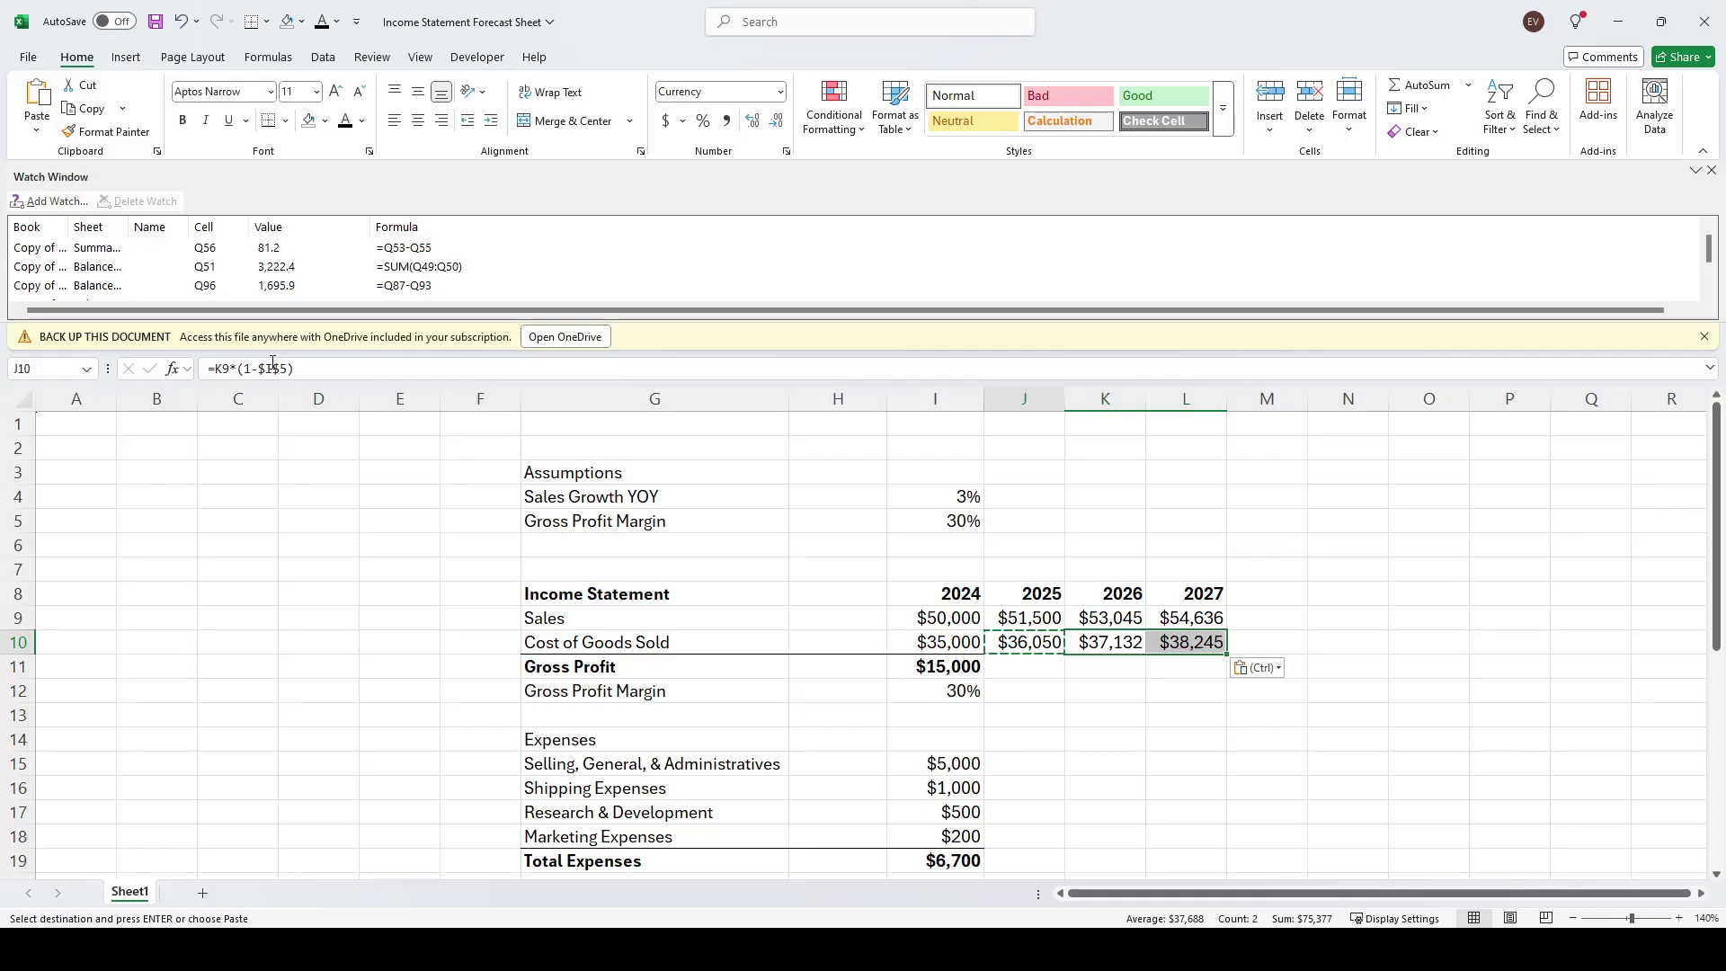
Calculate 2025 Gross Profit in J11 as sales minus cost of goods sold, using =J9-J10
{"action": "key", "text": "shift+space"}
{"action": "key", "text": "Down"}
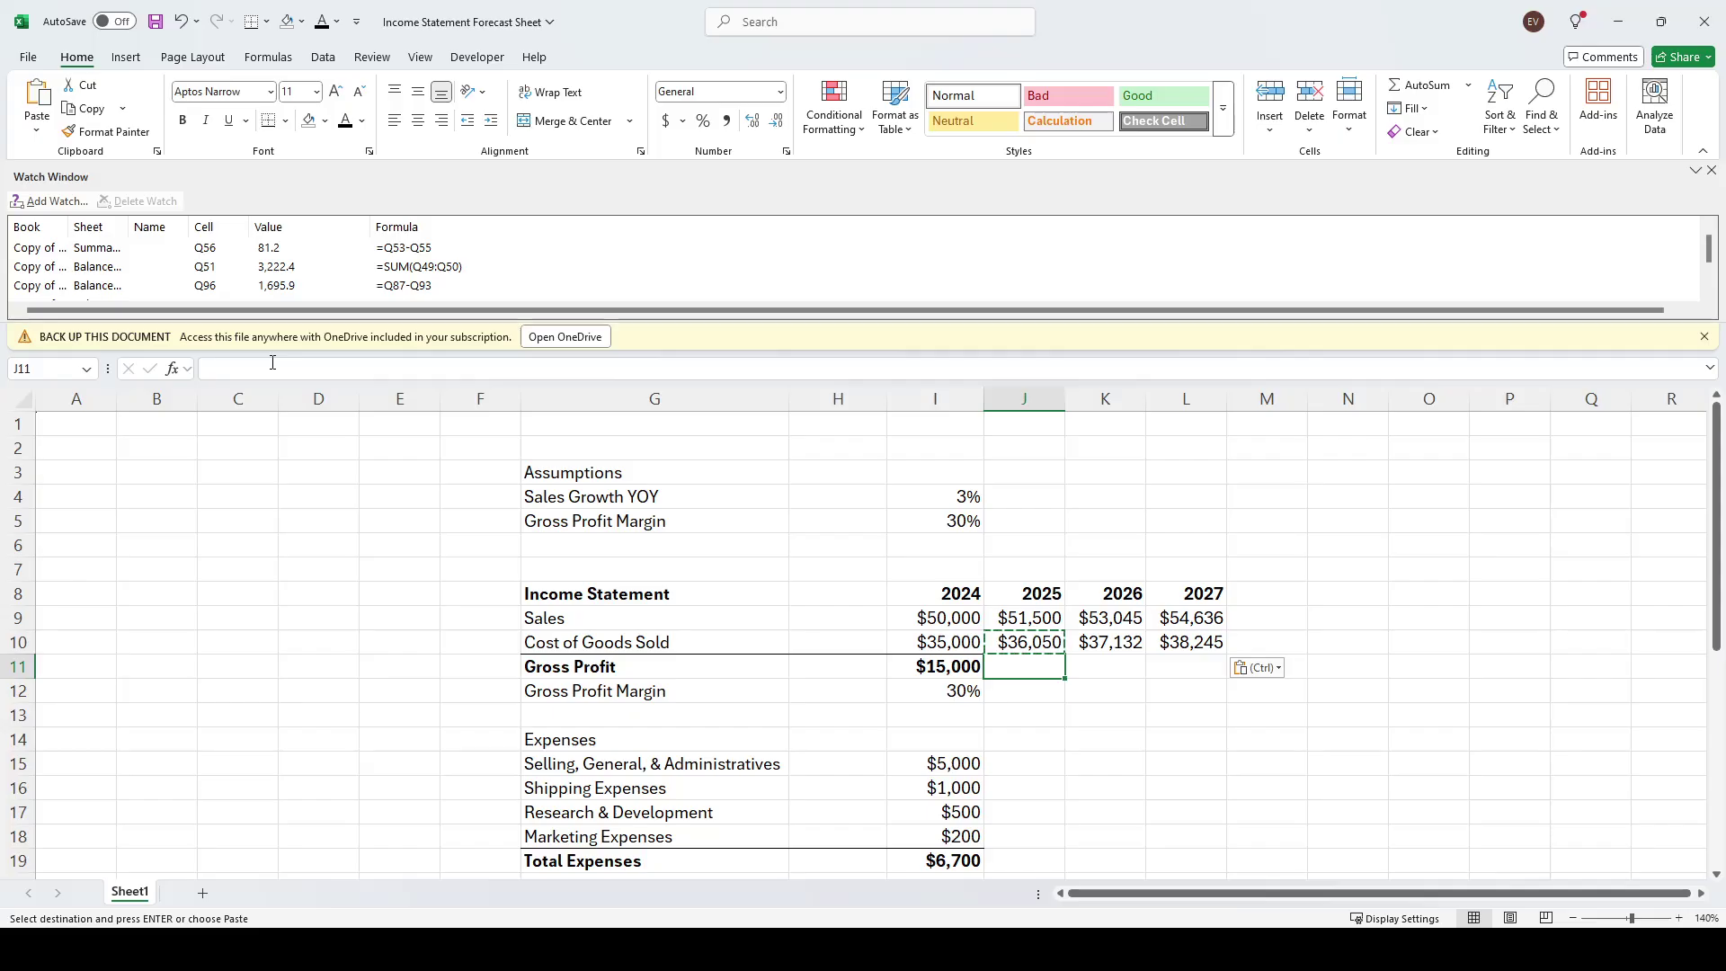
{"action": "key", "text": "Up"}
{"action": "key", "text": "Up"}
{"action": "key", "text": "Down"}
{"action": "key", "text": "Down"}
{"action": "type", "text": "="}
{"action": "key", "text": "Up"}
{"action": "key", "text": "Up"}
{"action": "type", "text": "-"}
{"action": "key", "text": "Up"}
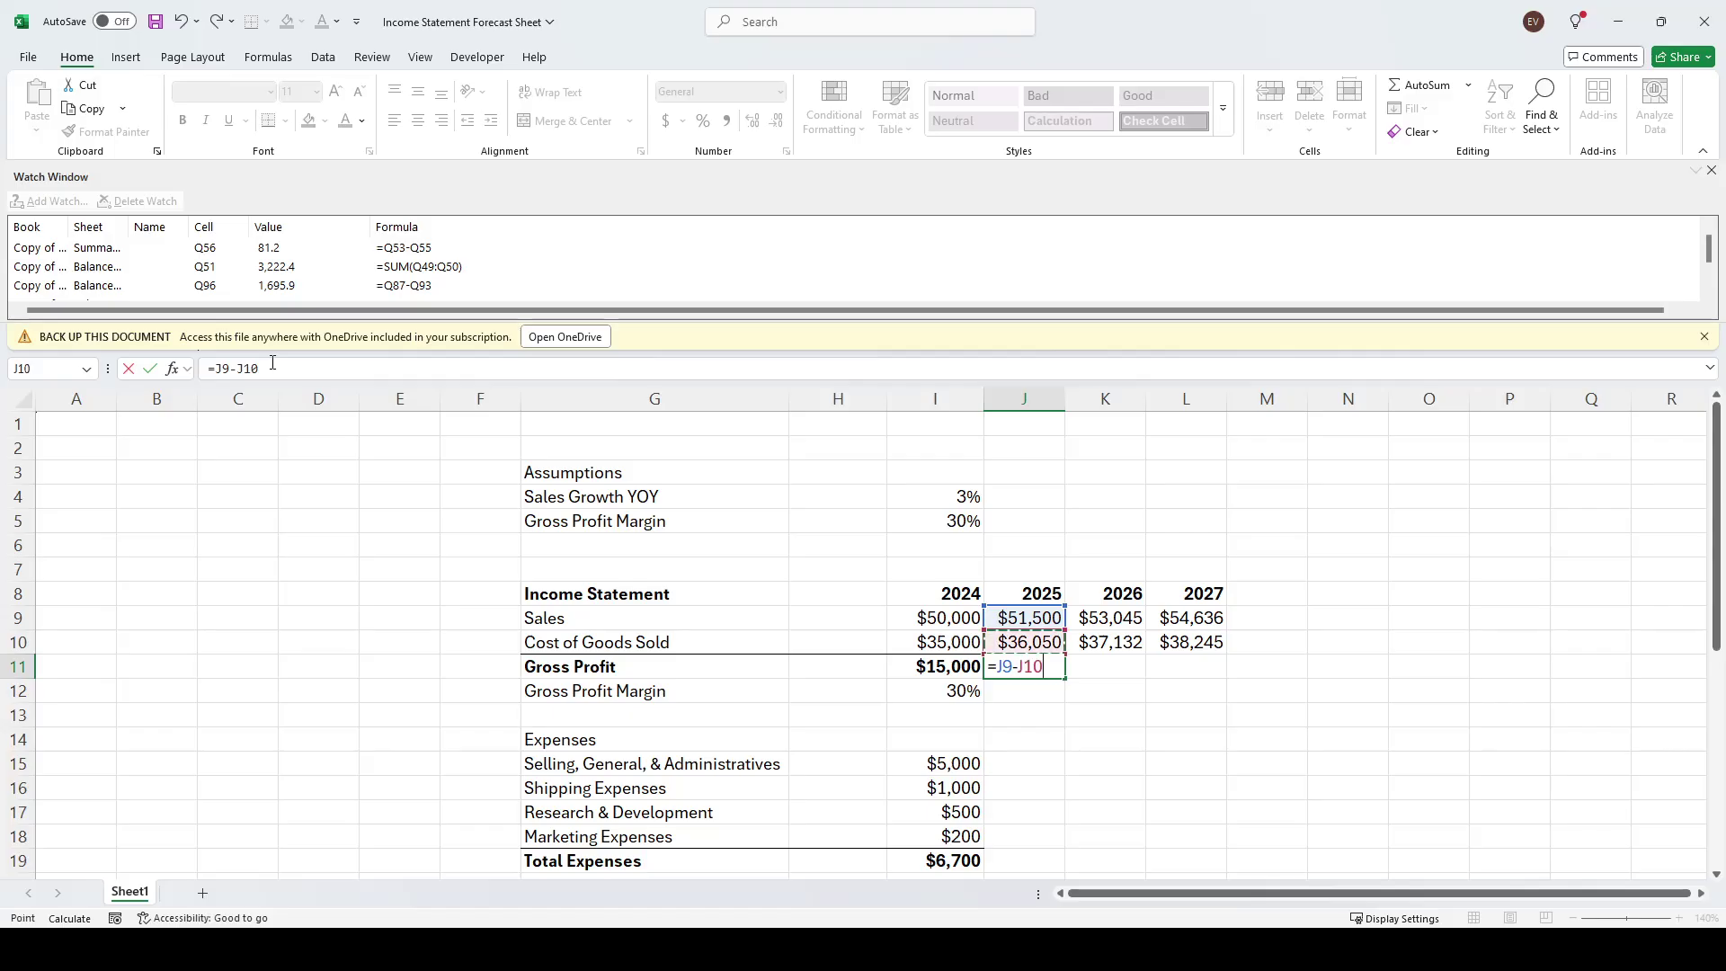
{"action": "key", "text": "ctrl+Return"}
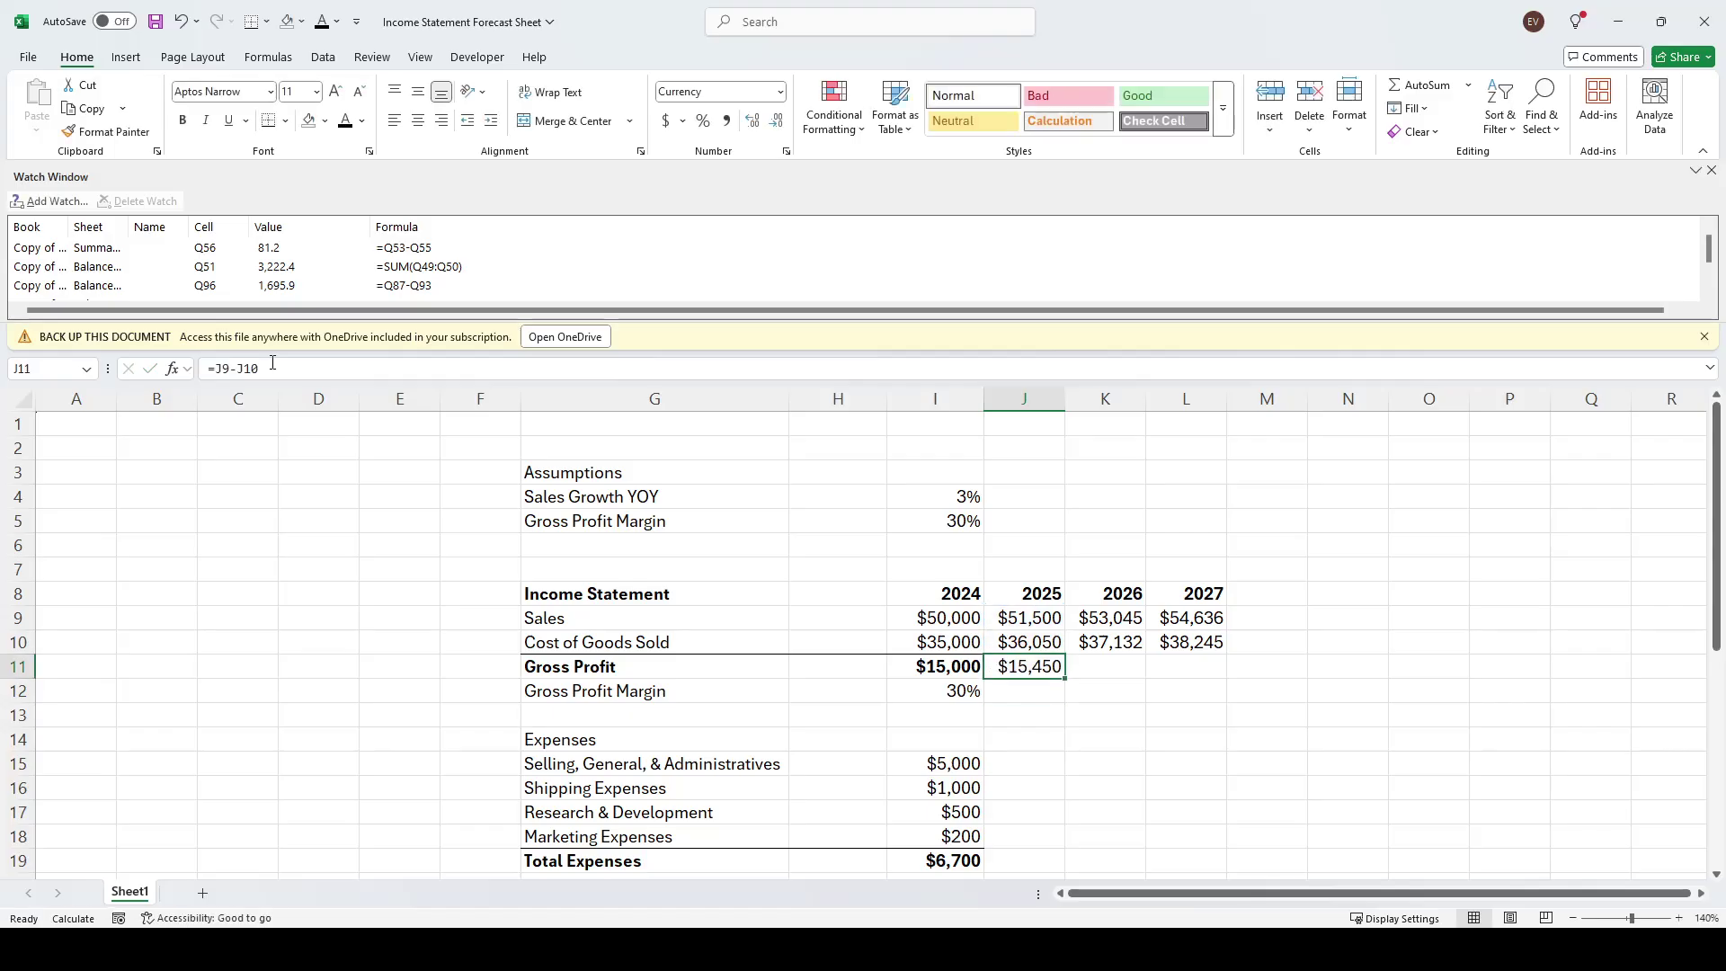
Copy the 2025 Gross Profit formula to K11:L11 for 2026 and 2027
{"action": "key", "text": "shift+Right"}
{"action": "key", "text": "shift+Right"}
{"action": "key", "text": "ctrl+r"}
Extend the bottom border across the Cost of Goods Sold cells I10:L10 and bold the forecast Gross Profit values in J11:L11
{"action": "key", "text": "Up"}
{"action": "key", "text": "Left"}
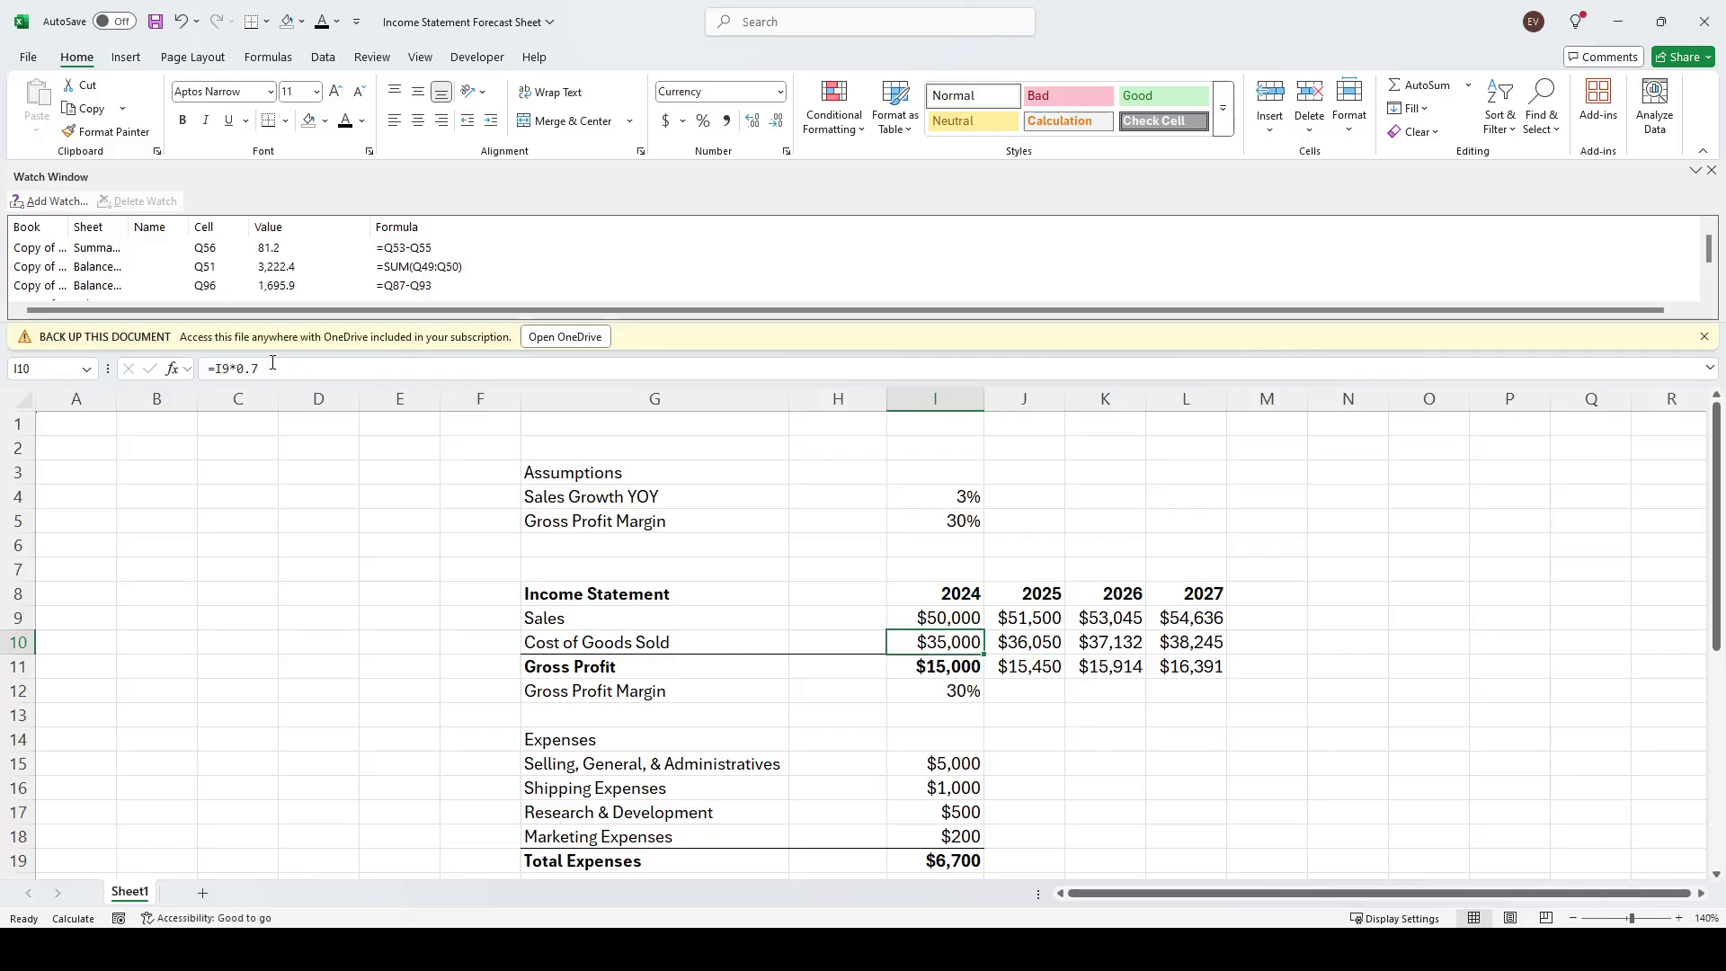
{"action": "key", "text": "Left"}
{"action": "key", "text": "Left"}
{"action": "key", "text": "Right"}
{"action": "key", "text": "Right"}
{"action": "key", "text": "shift+Right"}
{"action": "key", "text": "shift+Right"}
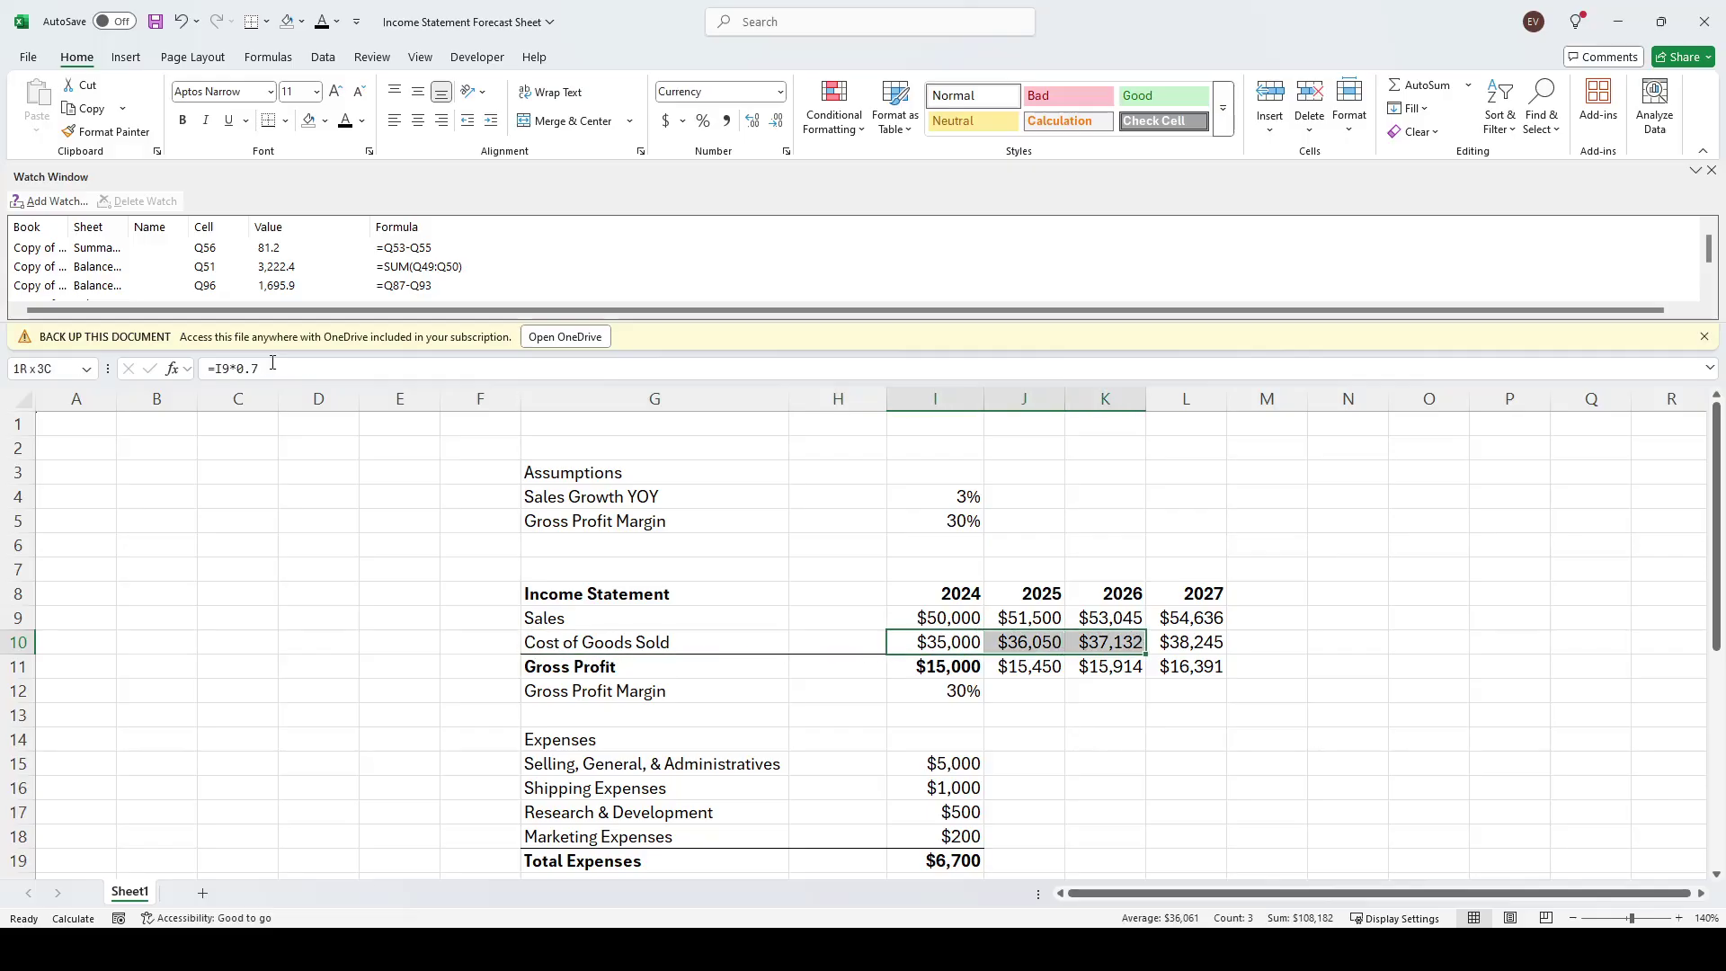
{"action": "key", "text": "shift+Right"}
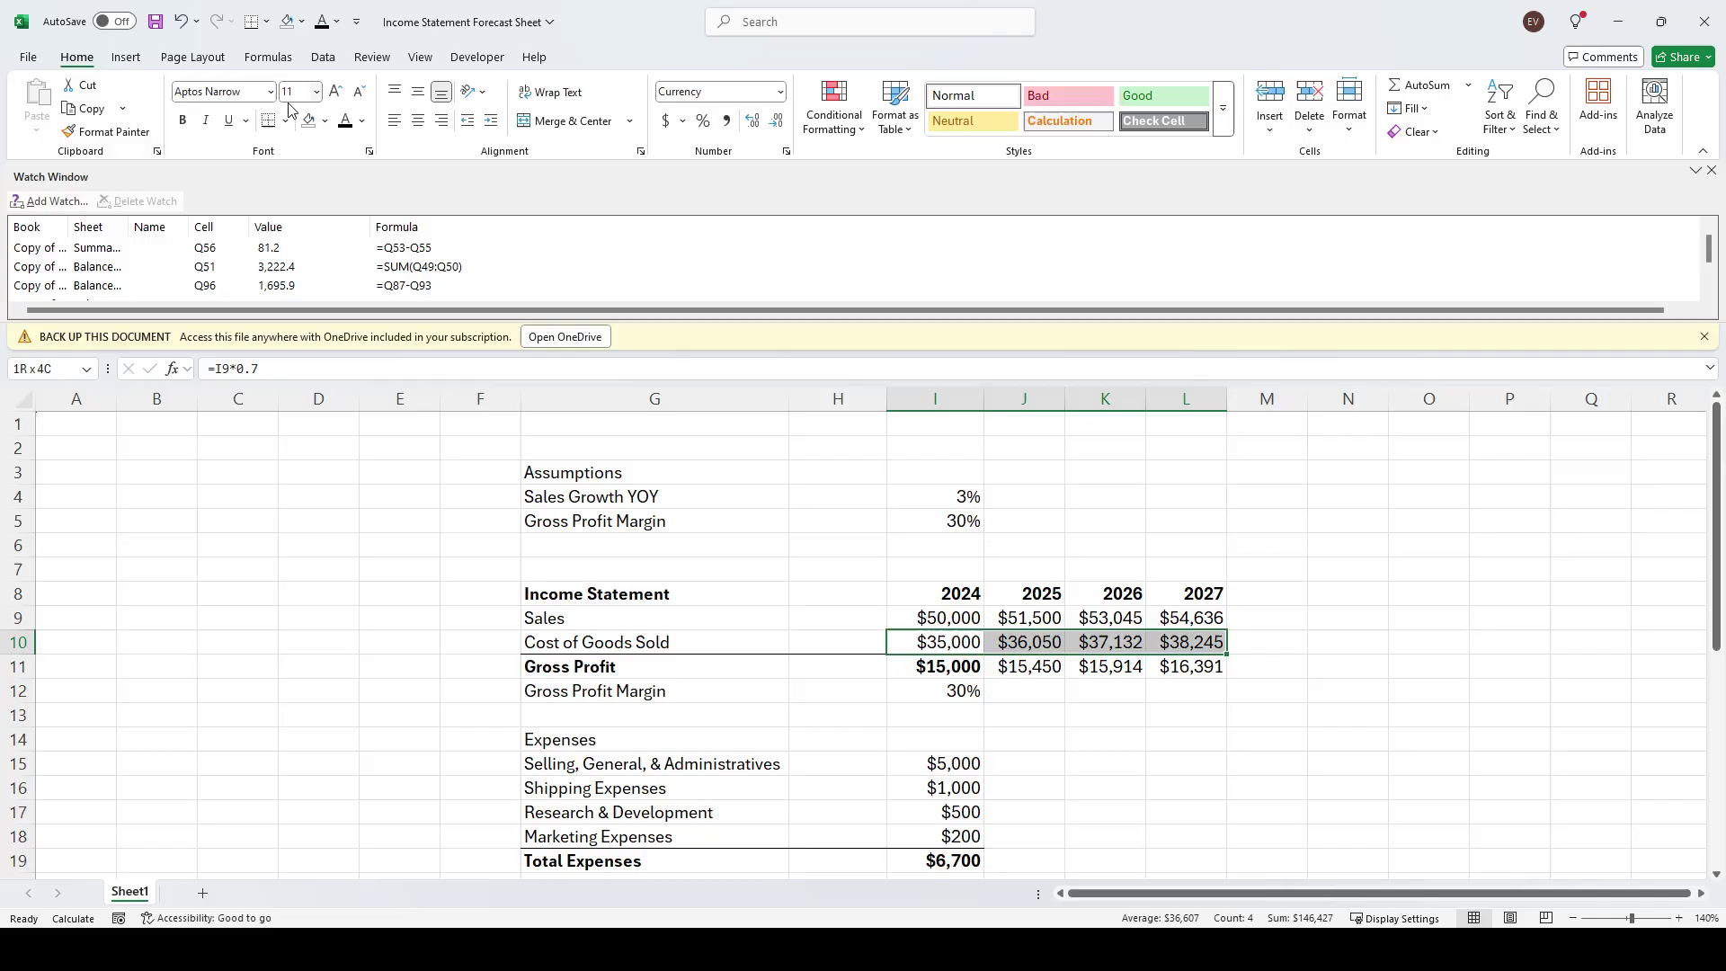
{"action": "left_click", "coordinate": [1188, 764]}
{"action": "left_click_drag", "start_coordinate": [1029, 668], "coordinate": [1191, 670]}
{"action": "key", "text": "ctrl+b"}
Calculate the 2025 Gross Profit Margin in J12 as gross profit divided by sales, using =J11/J9
{"action": "key", "text": "Down"}
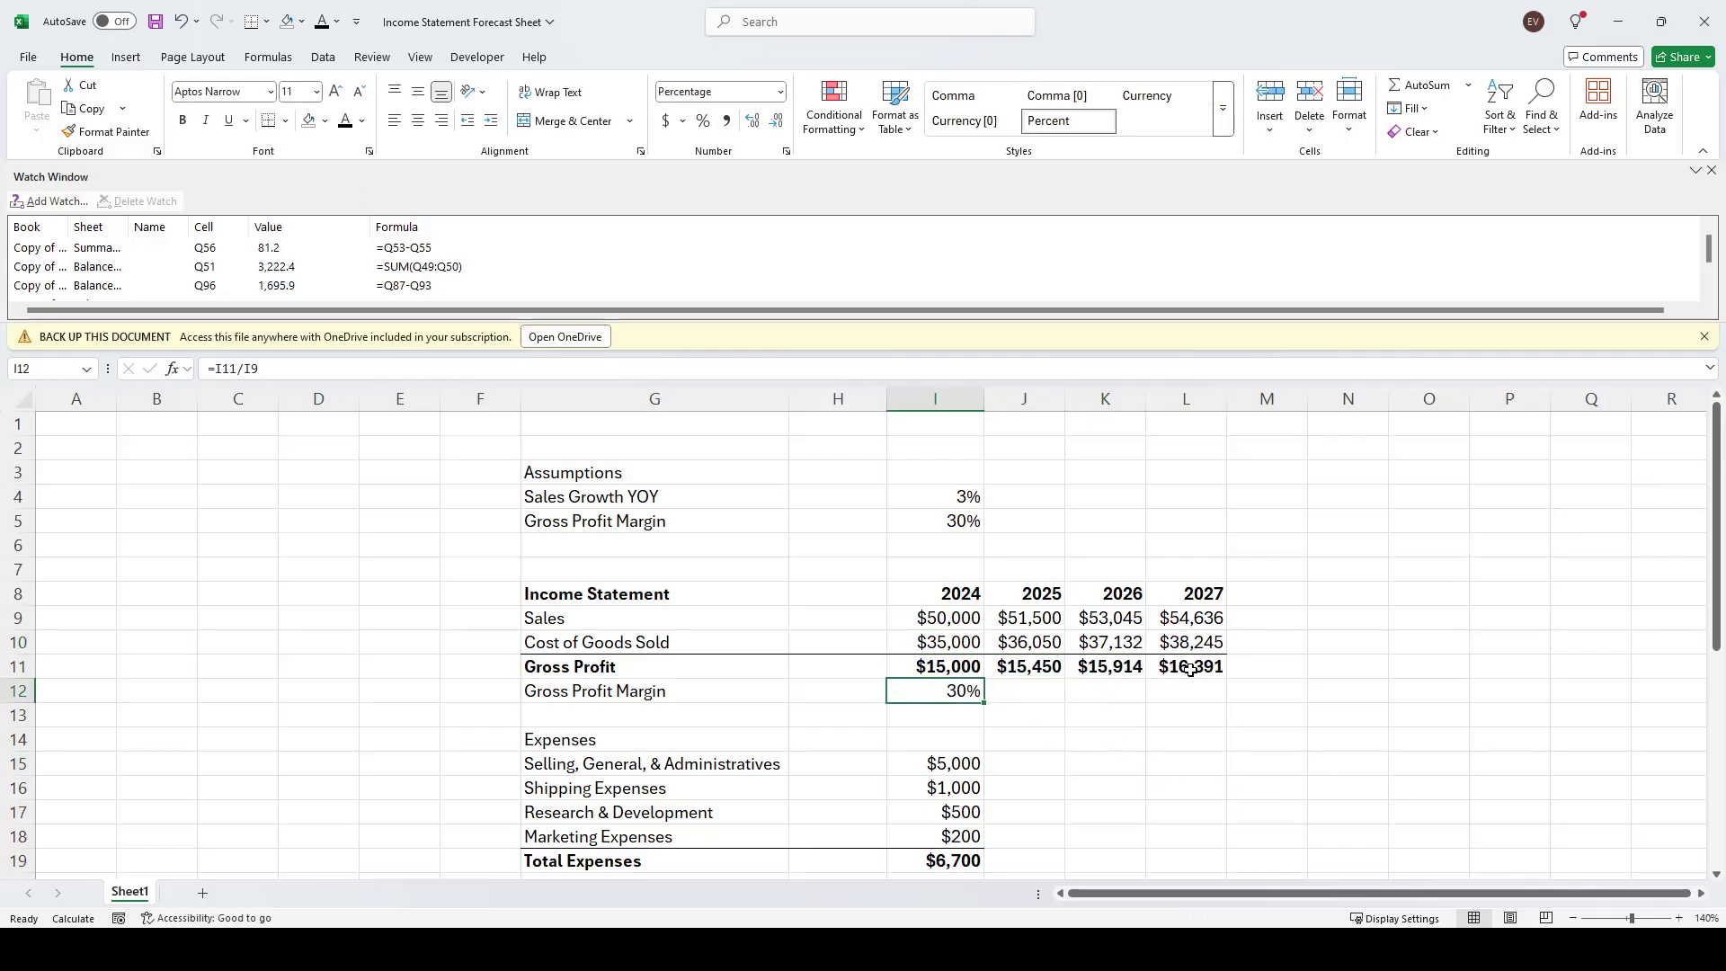
{"action": "type", "text": "="}
{"action": "key", "text": "Up"}
{"action": "type", "text": "/"}
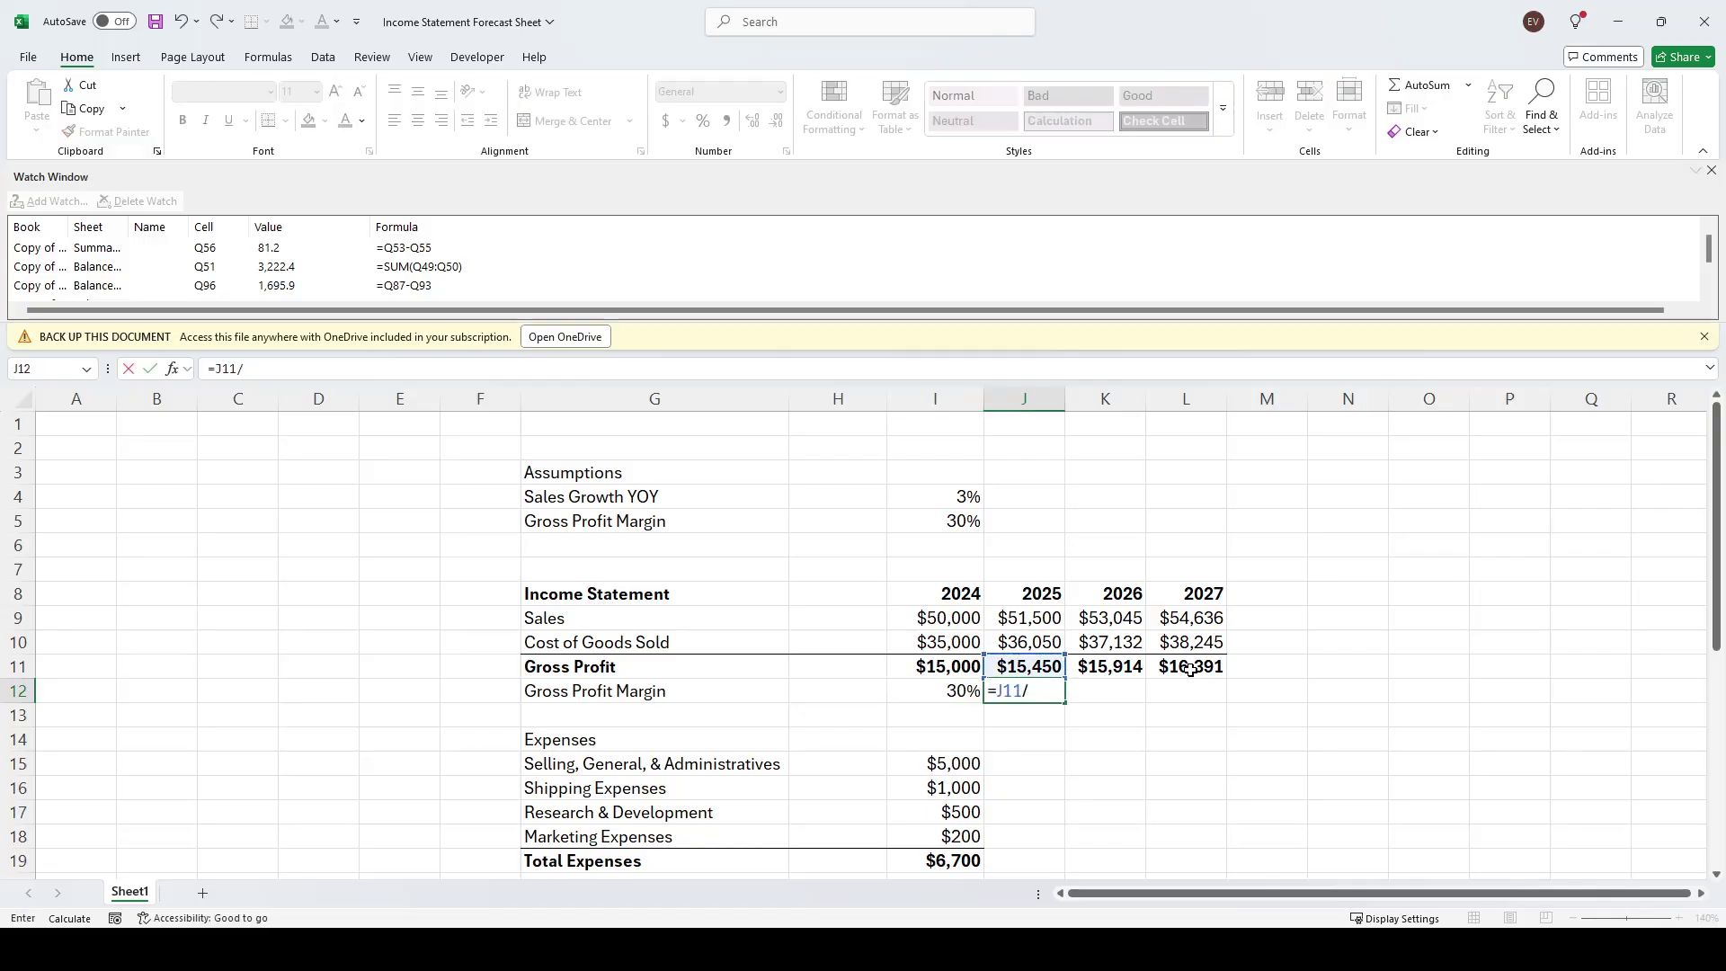
{"action": "key", "text": "Up"}
{"action": "key", "text": "Up"}
{"action": "key", "text": "Up"}
{"action": "key", "text": "Return"}
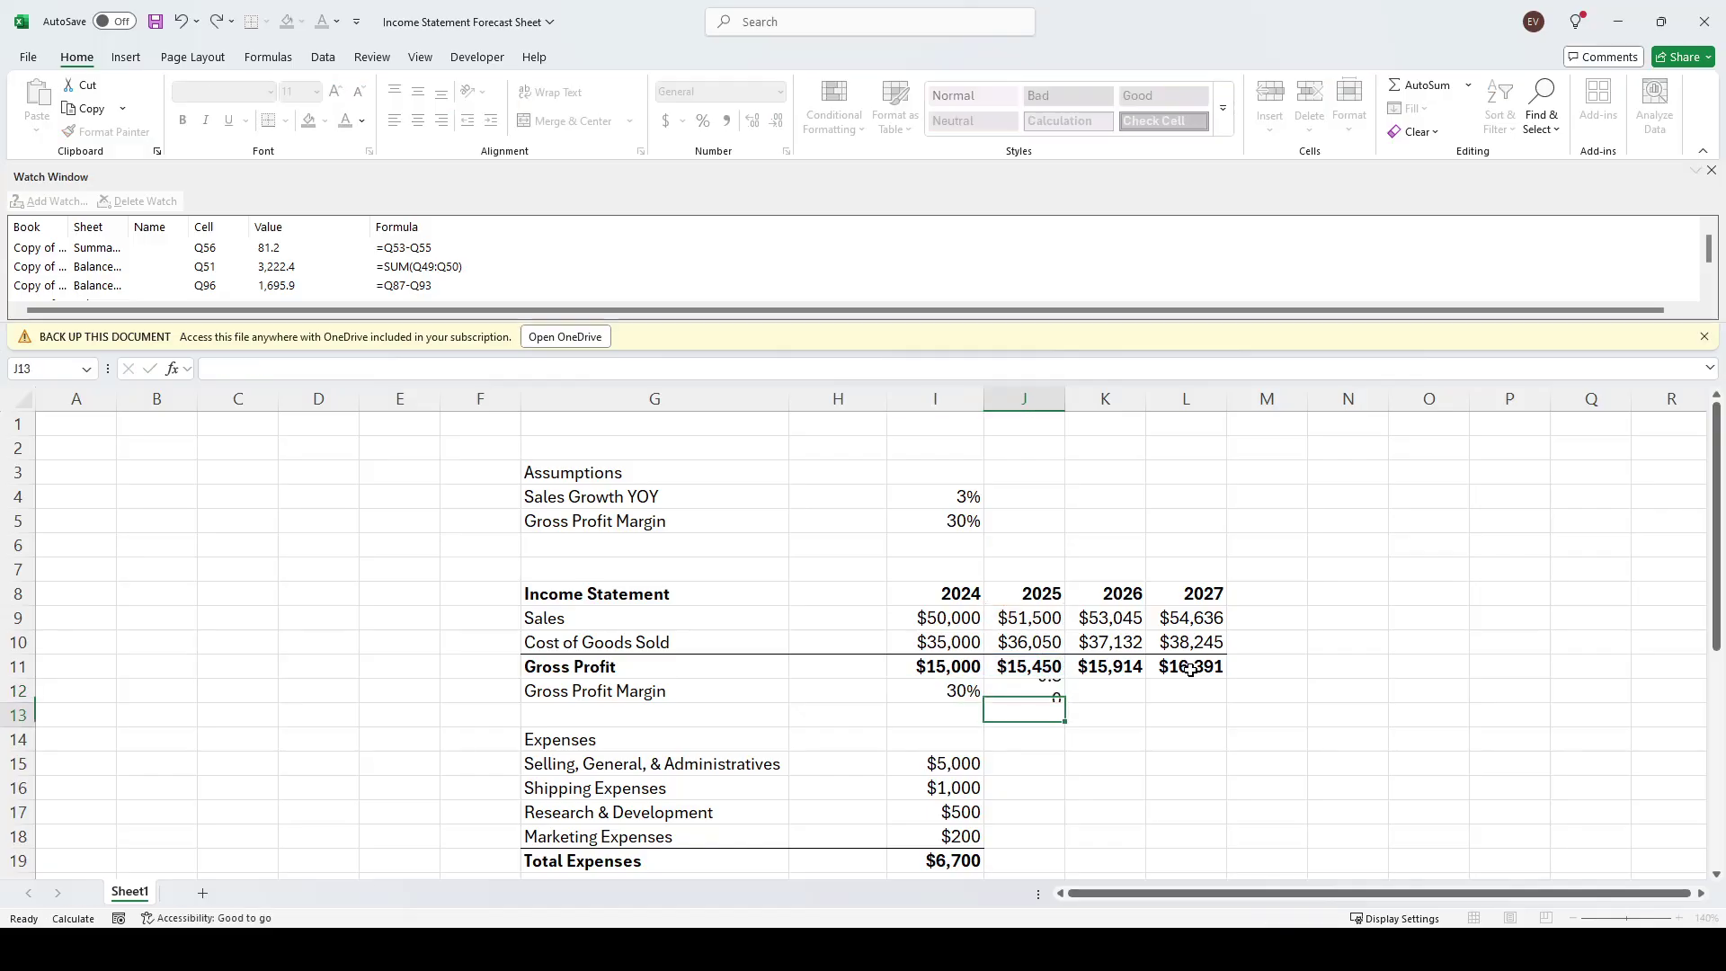
Format J12 as a percentage and copy its gross profit margin formula to K12:L12
{"action": "key", "text": "Up"}
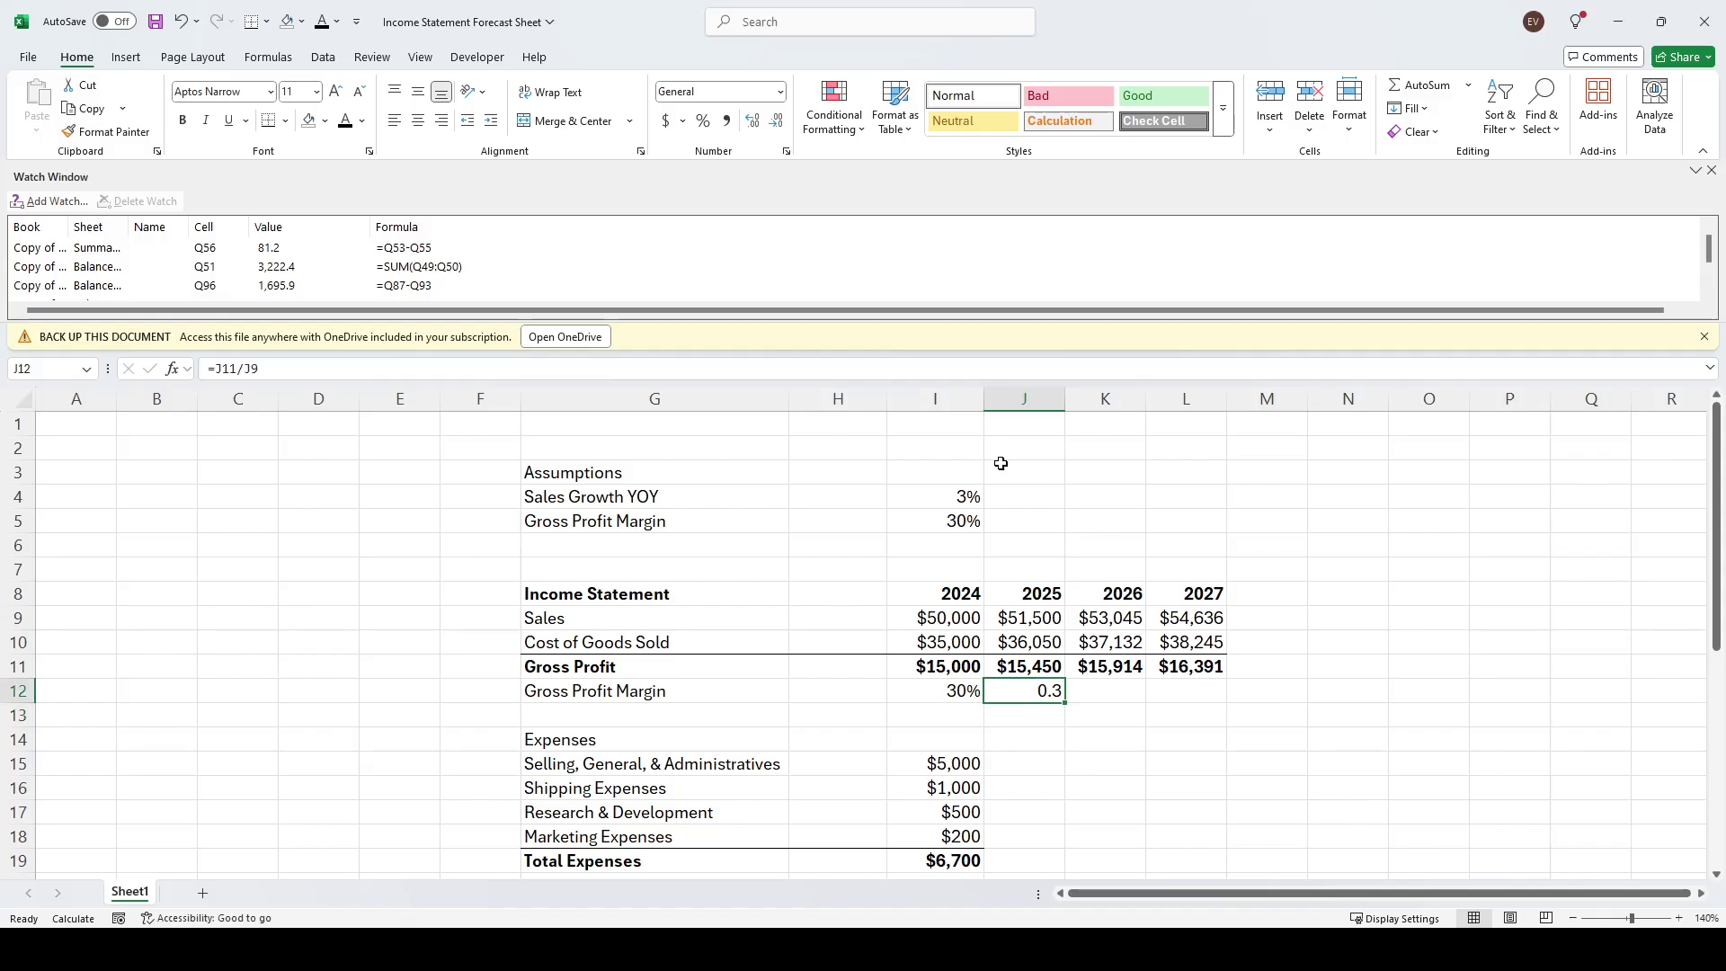
{"action": "left_click", "coordinate": [705, 123]}
{"action": "key", "text": "shift+Right"}
{"action": "key", "text": "shift+Right"}
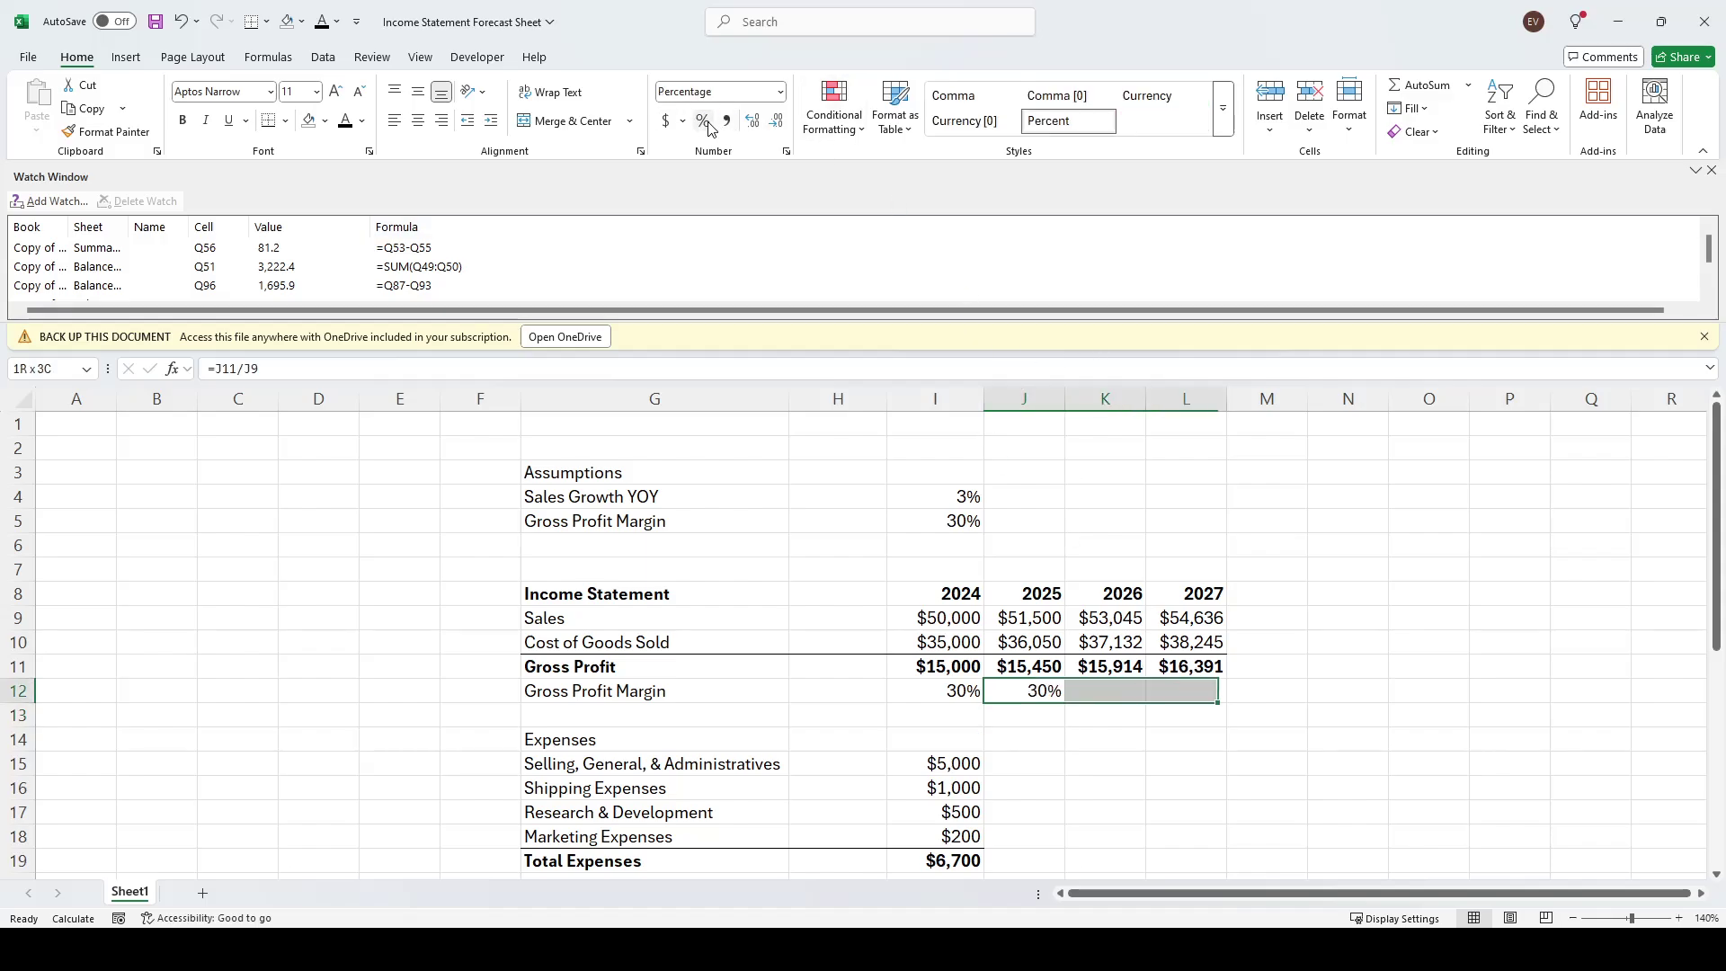
{"action": "key", "text": "ctrl+r"}
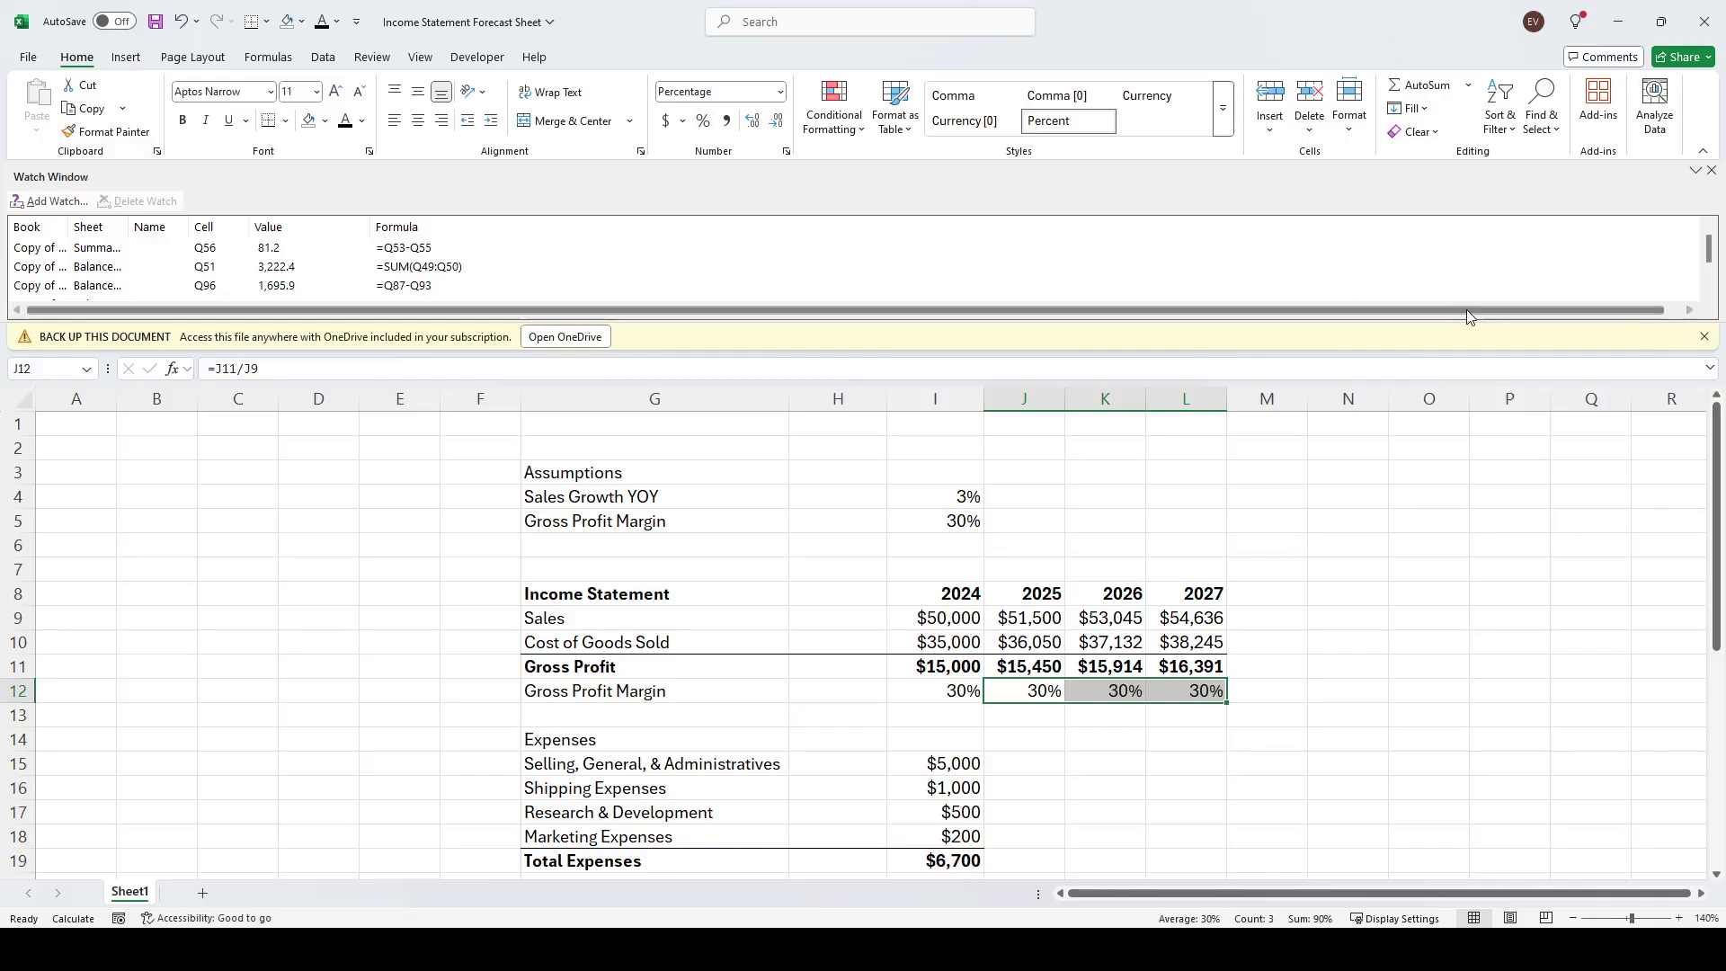
{"action": "left_click", "coordinate": [1421, 466]}
Bold the Expenses heading in G14
{"action": "left_click", "coordinate": [637, 735]}
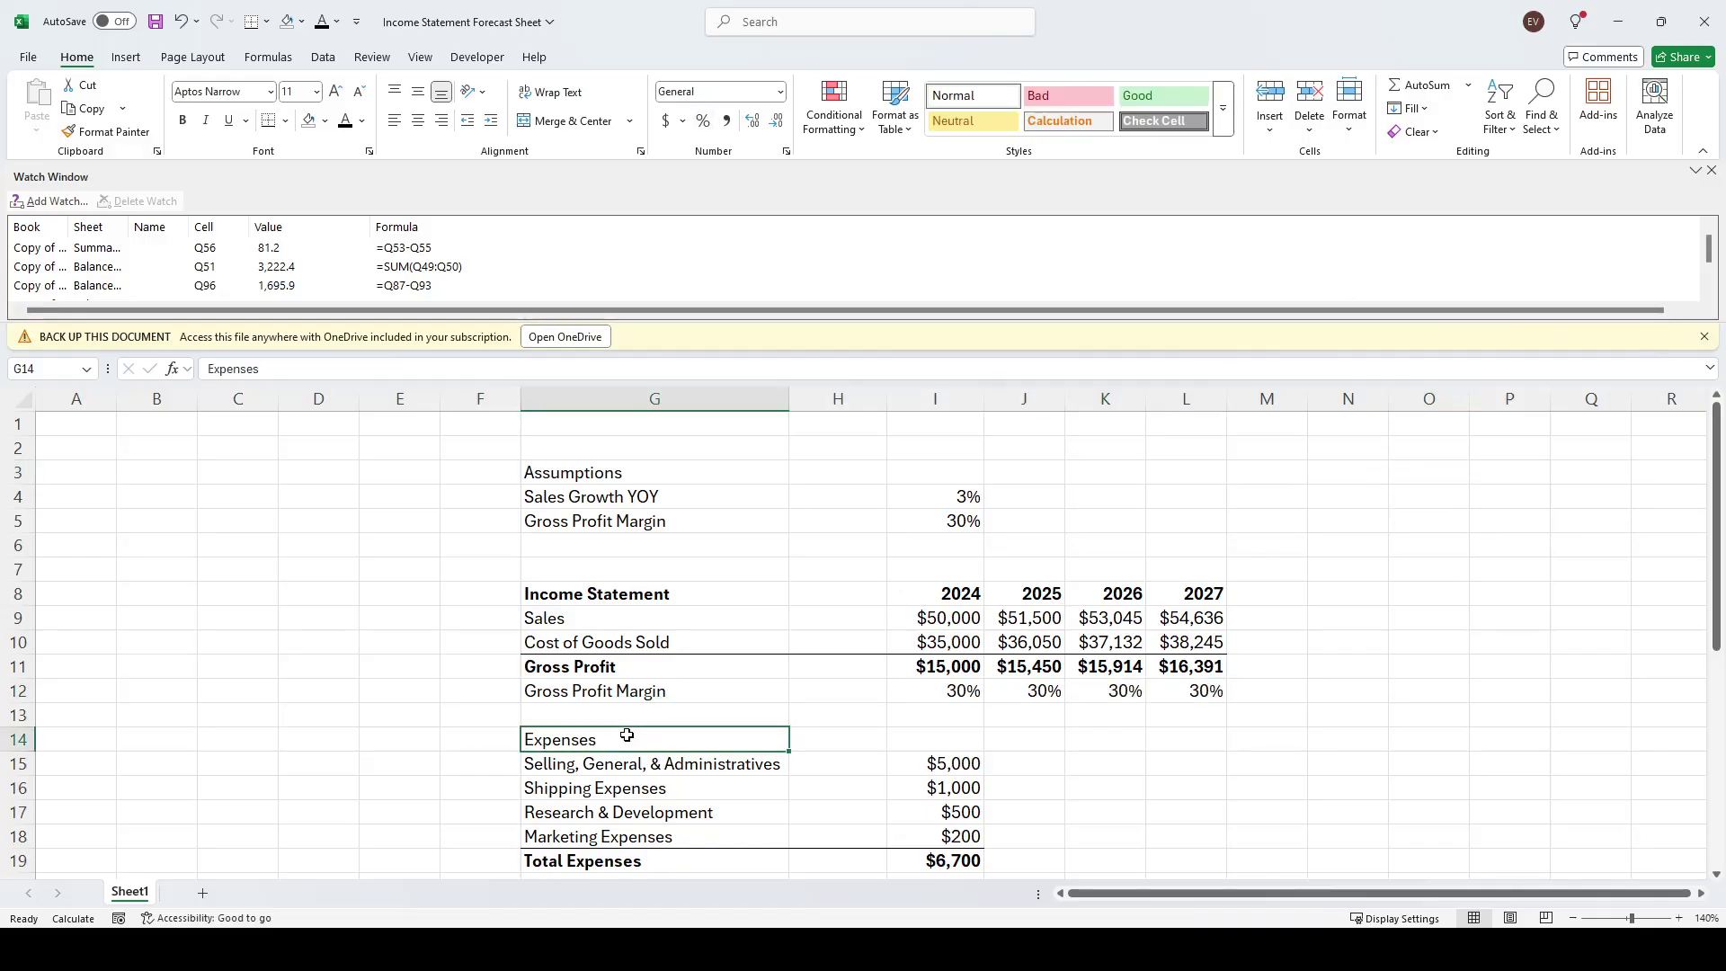
{"action": "key", "text": "ctrl+b"}
{"action": "left_click", "coordinate": [1267, 715]}
Insert a blank row at row 6, below the Gross Profit Margin assumption
{"action": "left_click", "coordinate": [585, 537]}
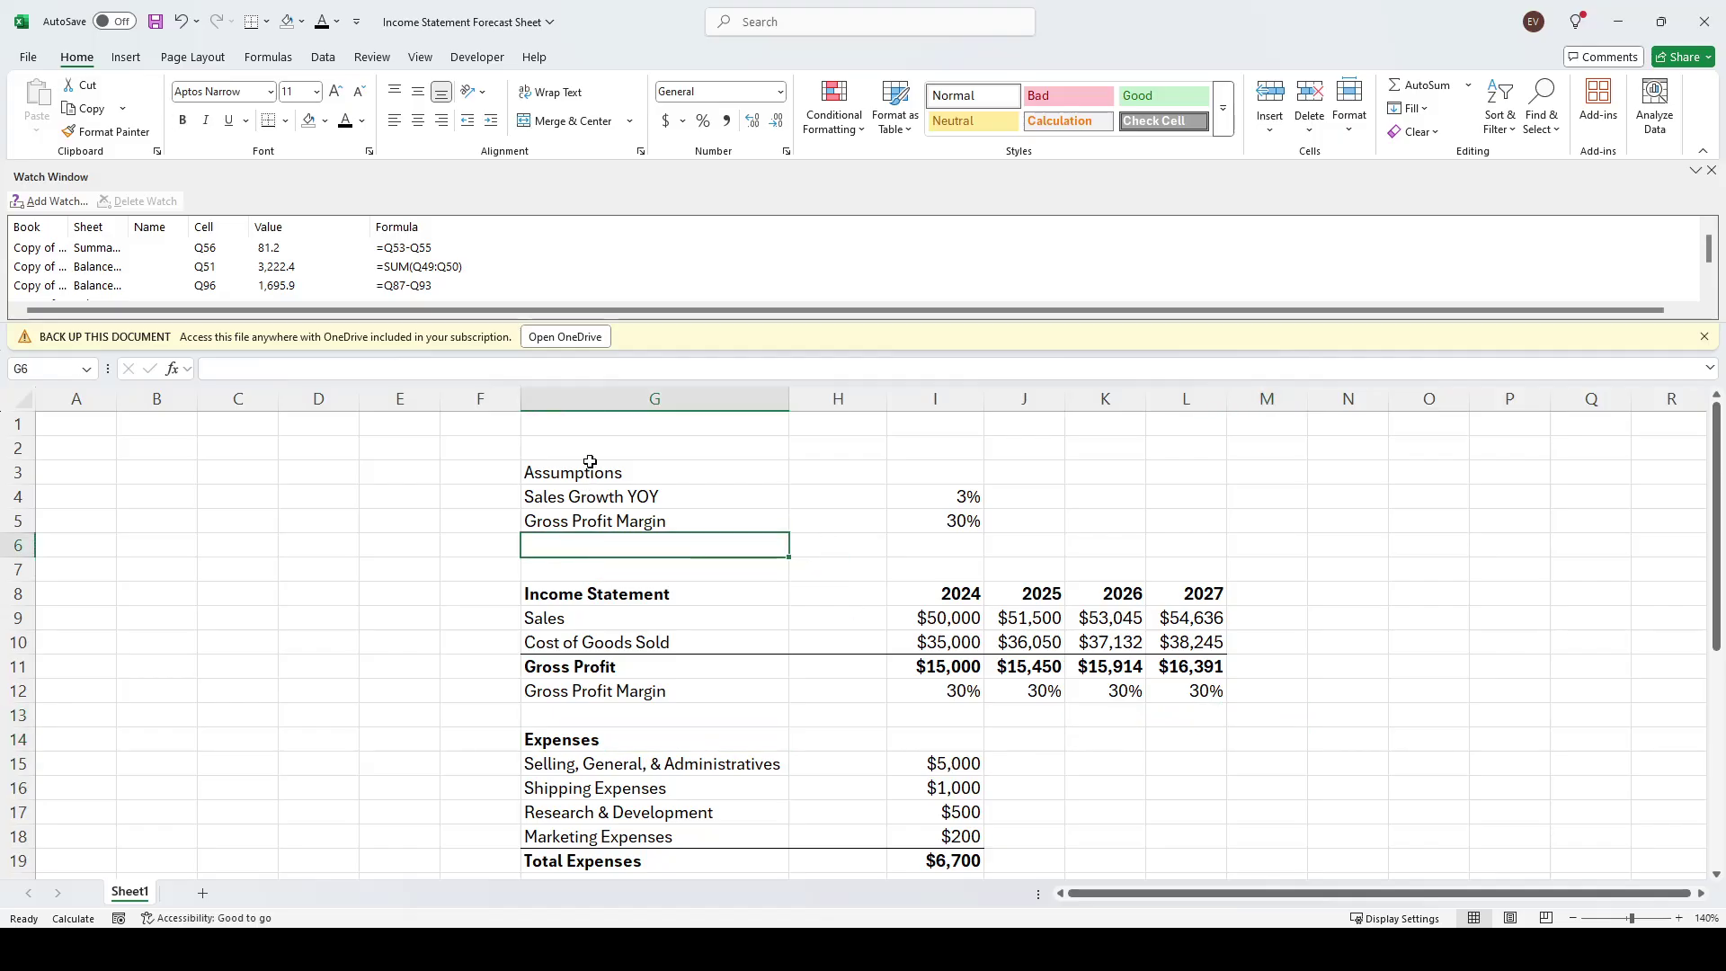
{"action": "key", "text": "shift+space"}
{"action": "key", "text": "ctrl+shift+plus"}
{"action": "key", "text": "Down"}
{"action": "key", "text": "Down"}
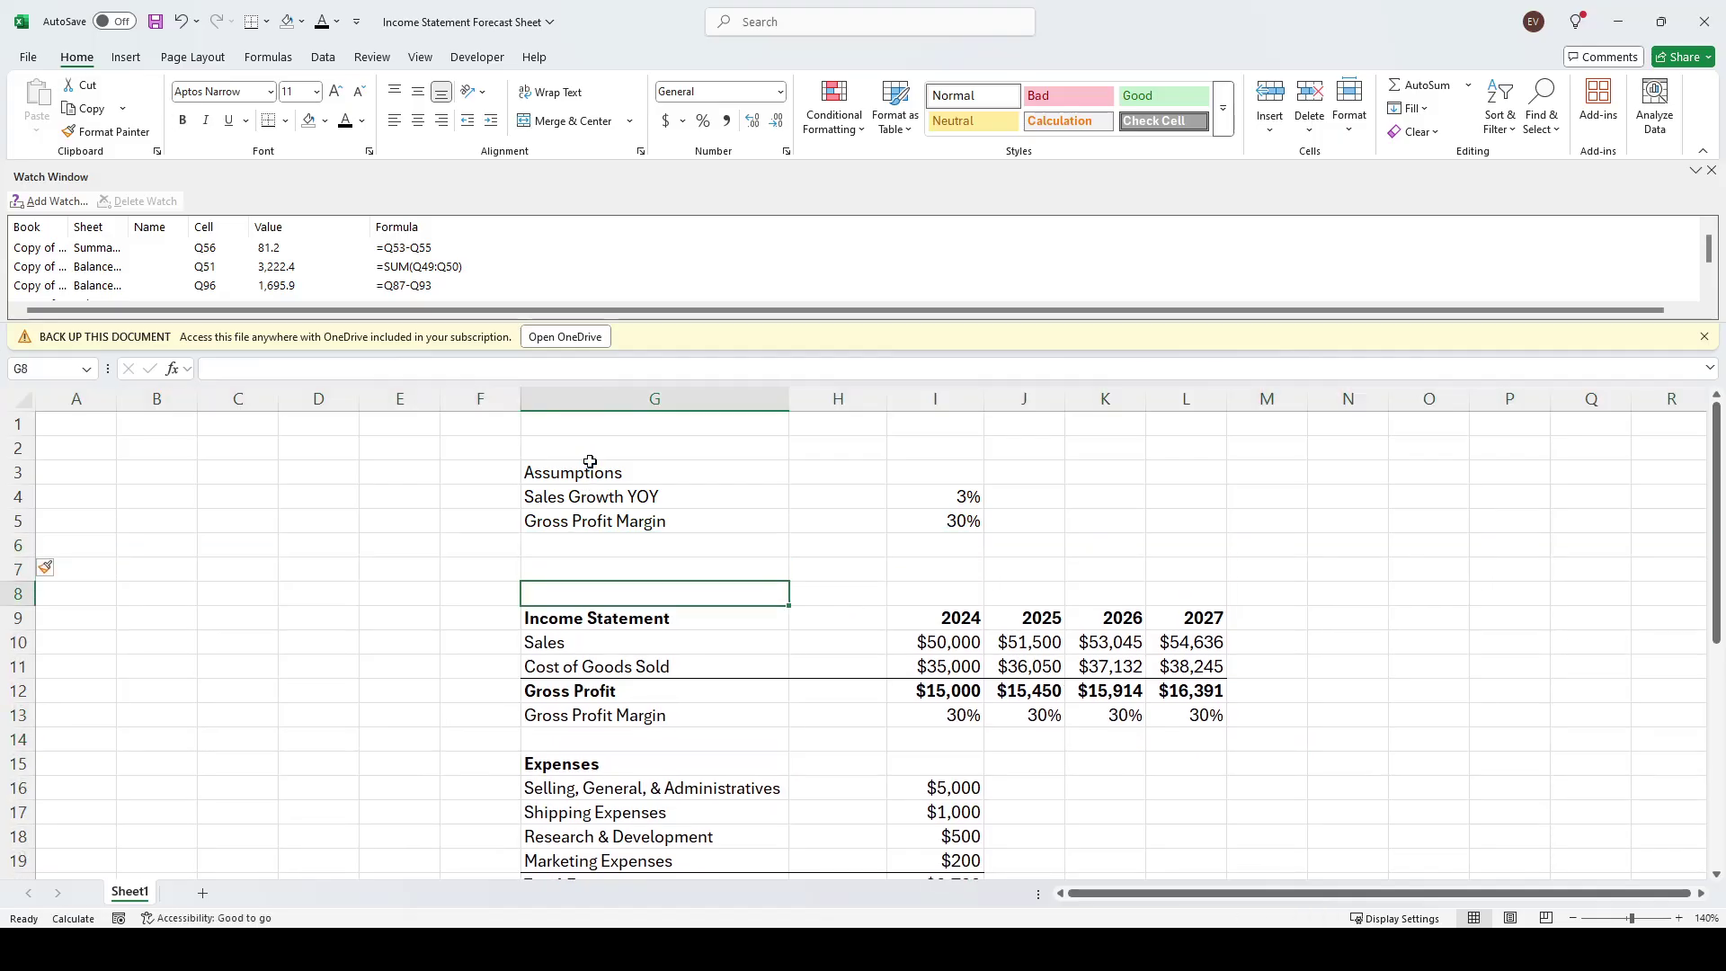
Insert a second blank row at row 6 to make more room between the assumptions and the income statement
{"action": "key", "text": "Up"}
{"action": "key", "text": "Up"}
{"action": "key", "text": "Down"}
{"action": "key", "text": "Down"}
{"action": "key", "text": "Down"}
{"action": "key", "text": "Down"}
{"action": "key", "text": "Up"}
{"action": "key", "text": "Up"}
{"action": "key", "text": "Up"}
{"action": "key", "text": "Up"}
{"action": "key", "text": "Down"}
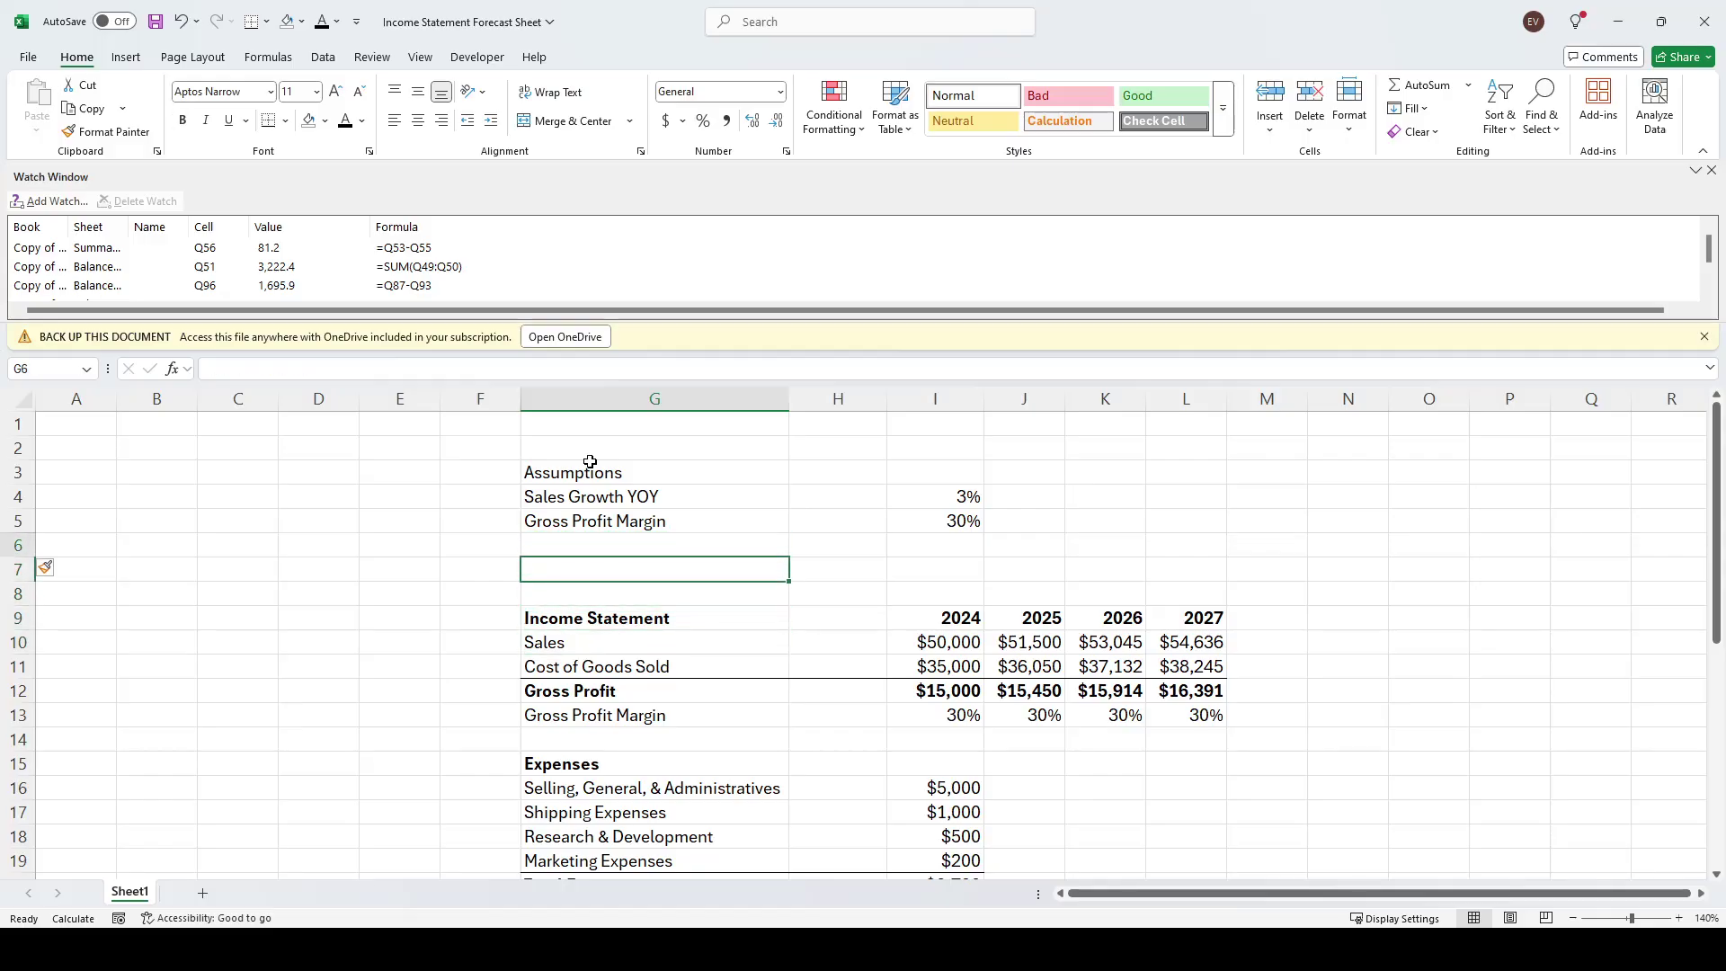
{"action": "key", "text": "Up"}
{"action": "key", "text": "shift+space"}
{"action": "key", "text": "ctrl+shift+plus"}
{"action": "key", "text": "Down"}
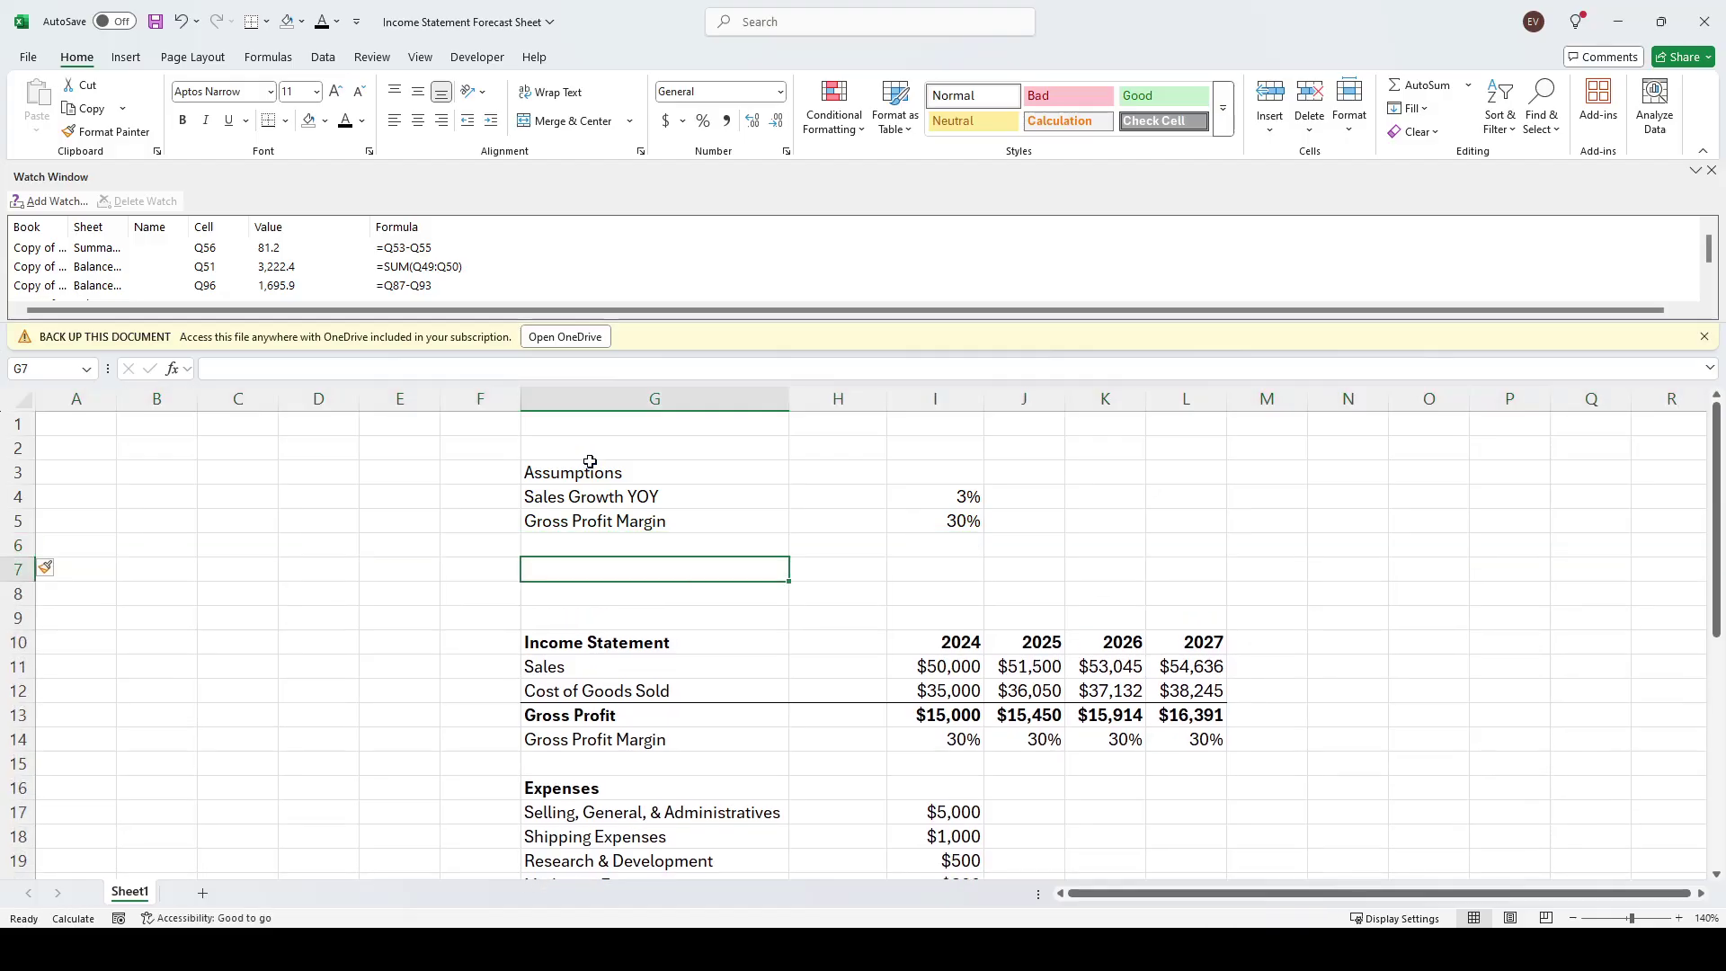
Correct the first expense label in G17 to "Selling, General, & Administrative"
{"action": "key", "text": "Down"}
{"action": "key", "text": "Down"}
{"action": "key", "text": "Down"}
{"action": "key", "text": "Down"}
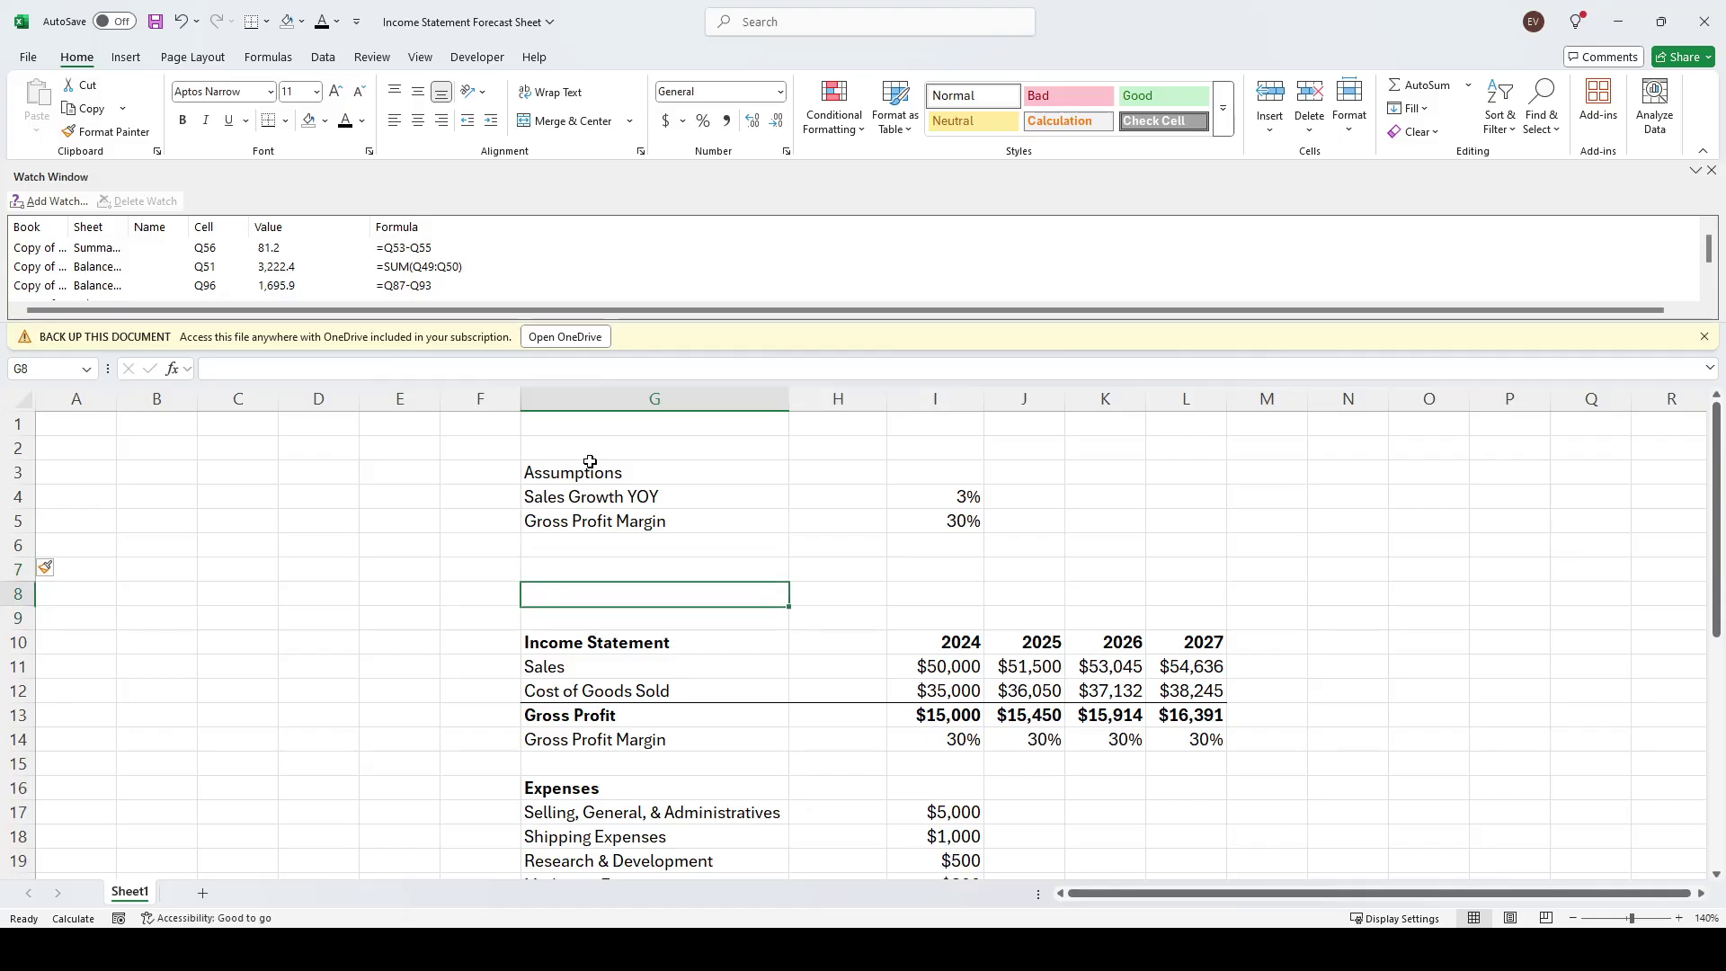
{"action": "key", "text": "Down"}
{"action": "key", "text": "Down"}
{"action": "key", "text": "Down"}
{"action": "key", "text": "Down"}
{"action": "key", "text": "Down"}
{"action": "key", "text": "Down"}
{"action": "key", "text": "Down"}
{"action": "key", "text": "Down"}
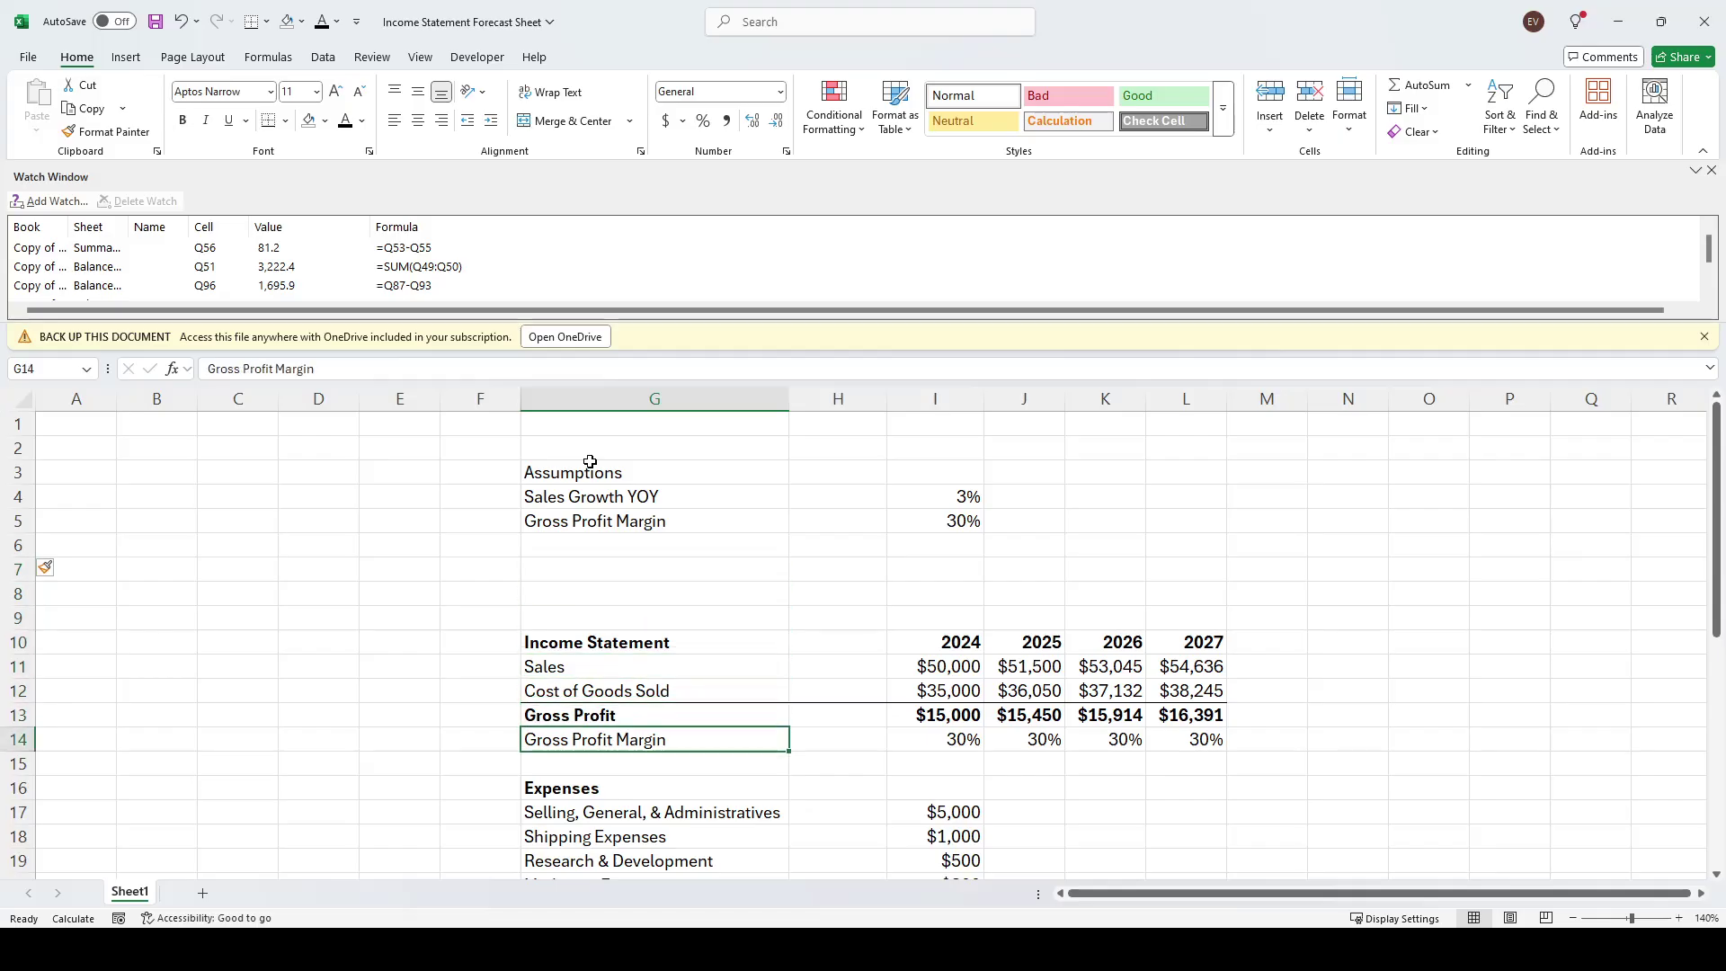
{"action": "key", "text": "Up"}
{"action": "key", "text": "Up"}
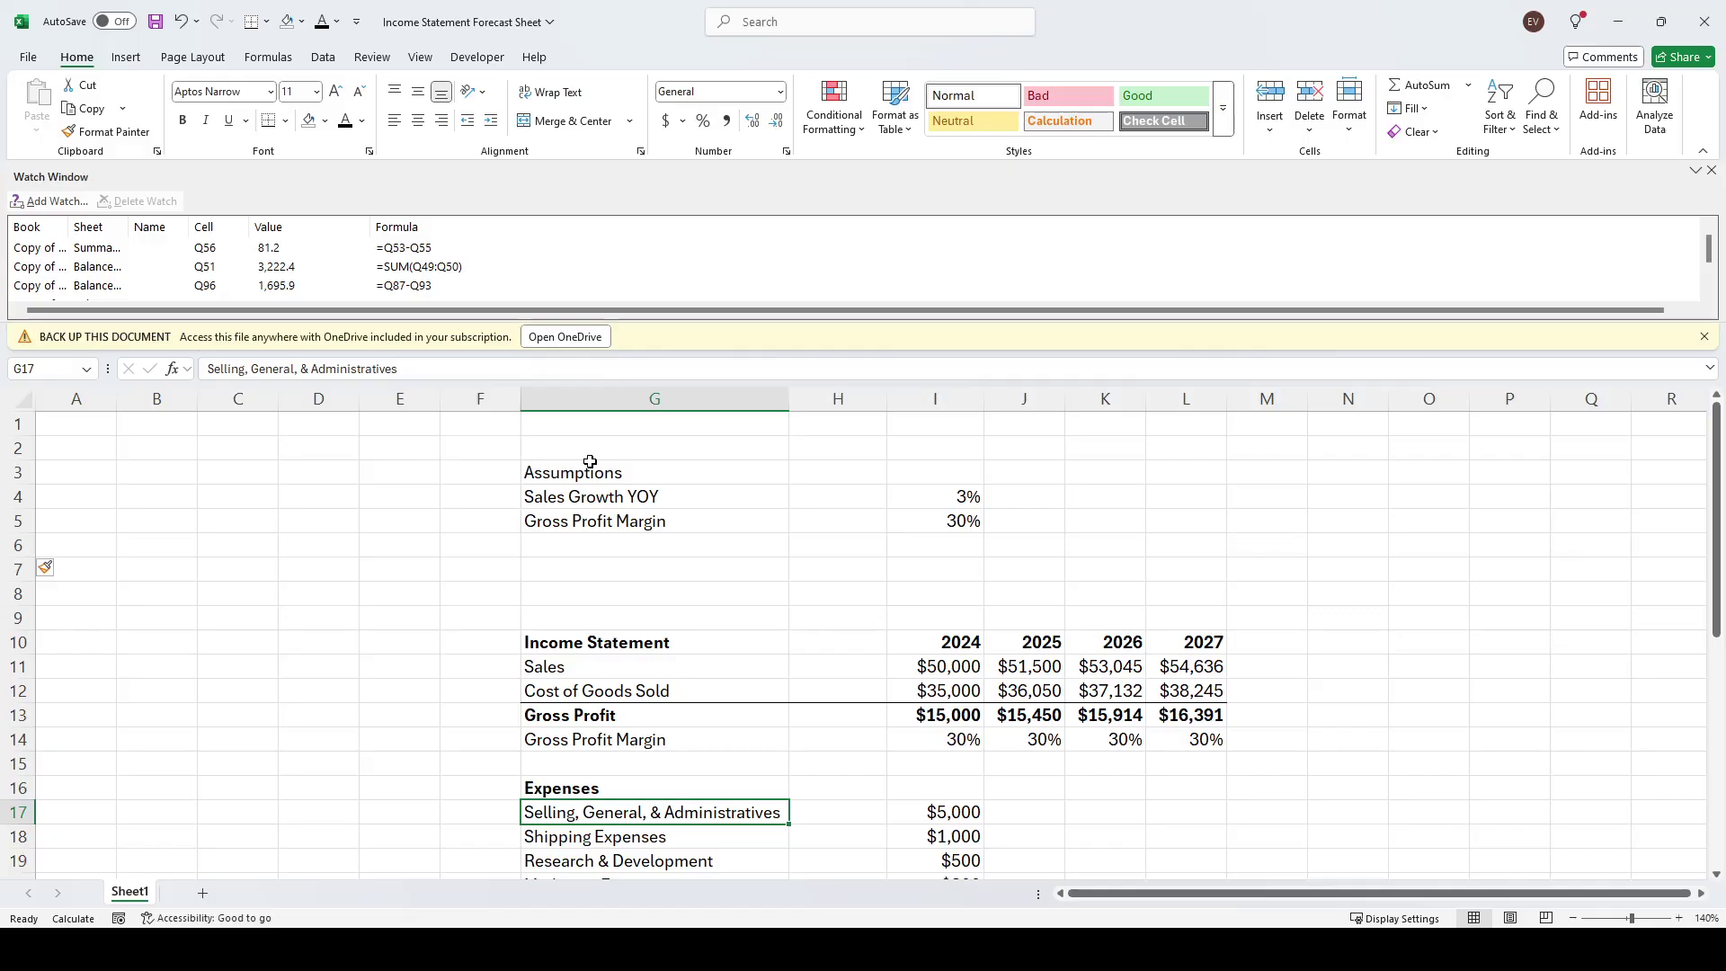
{"action": "left_click", "coordinate": [458, 367]}
{"action": "key", "text": "BackSpace"}
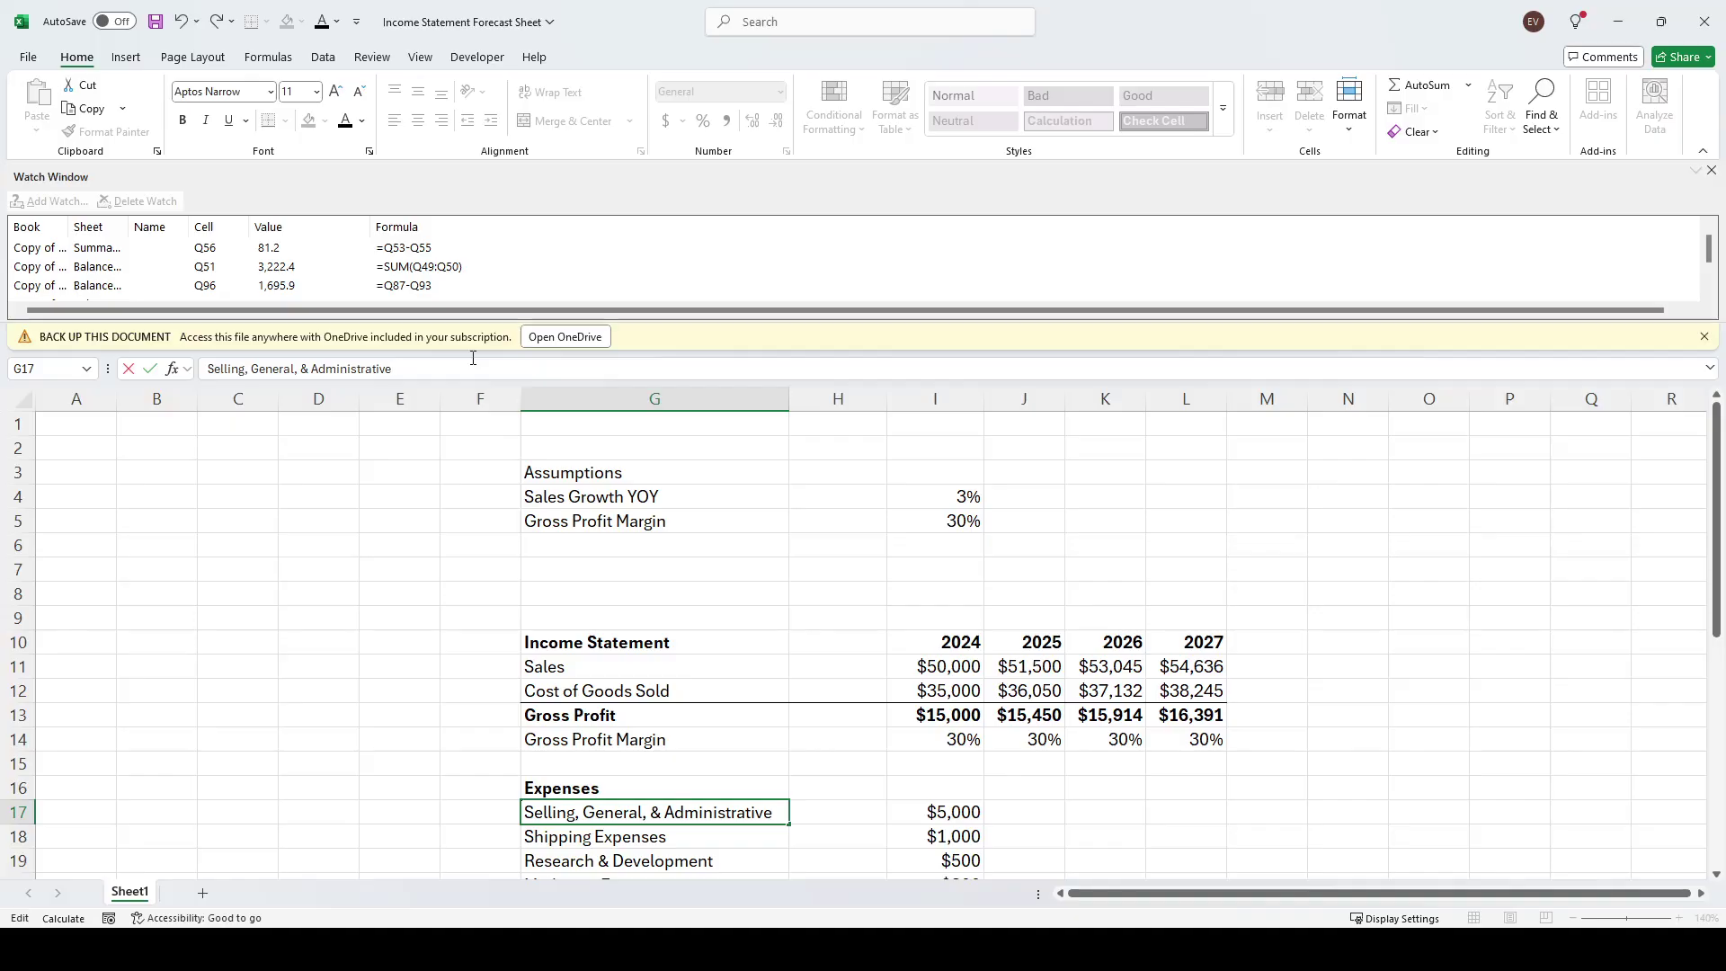
{"action": "key", "text": "Return"}
Insert another blank row at row 7 in the assumptions area
{"action": "key", "text": "Up"}
{"action": "key", "text": "Up"}
{"action": "key", "text": "Up"}
{"action": "key", "text": "Up"}
{"action": "key", "text": "Up"}
{"action": "key", "text": "Up"}
{"action": "key", "text": "Up"}
{"action": "key", "text": "Up"}
{"action": "key", "text": "Up"}
{"action": "key", "text": "Up"}
{"action": "key", "text": "Up"}
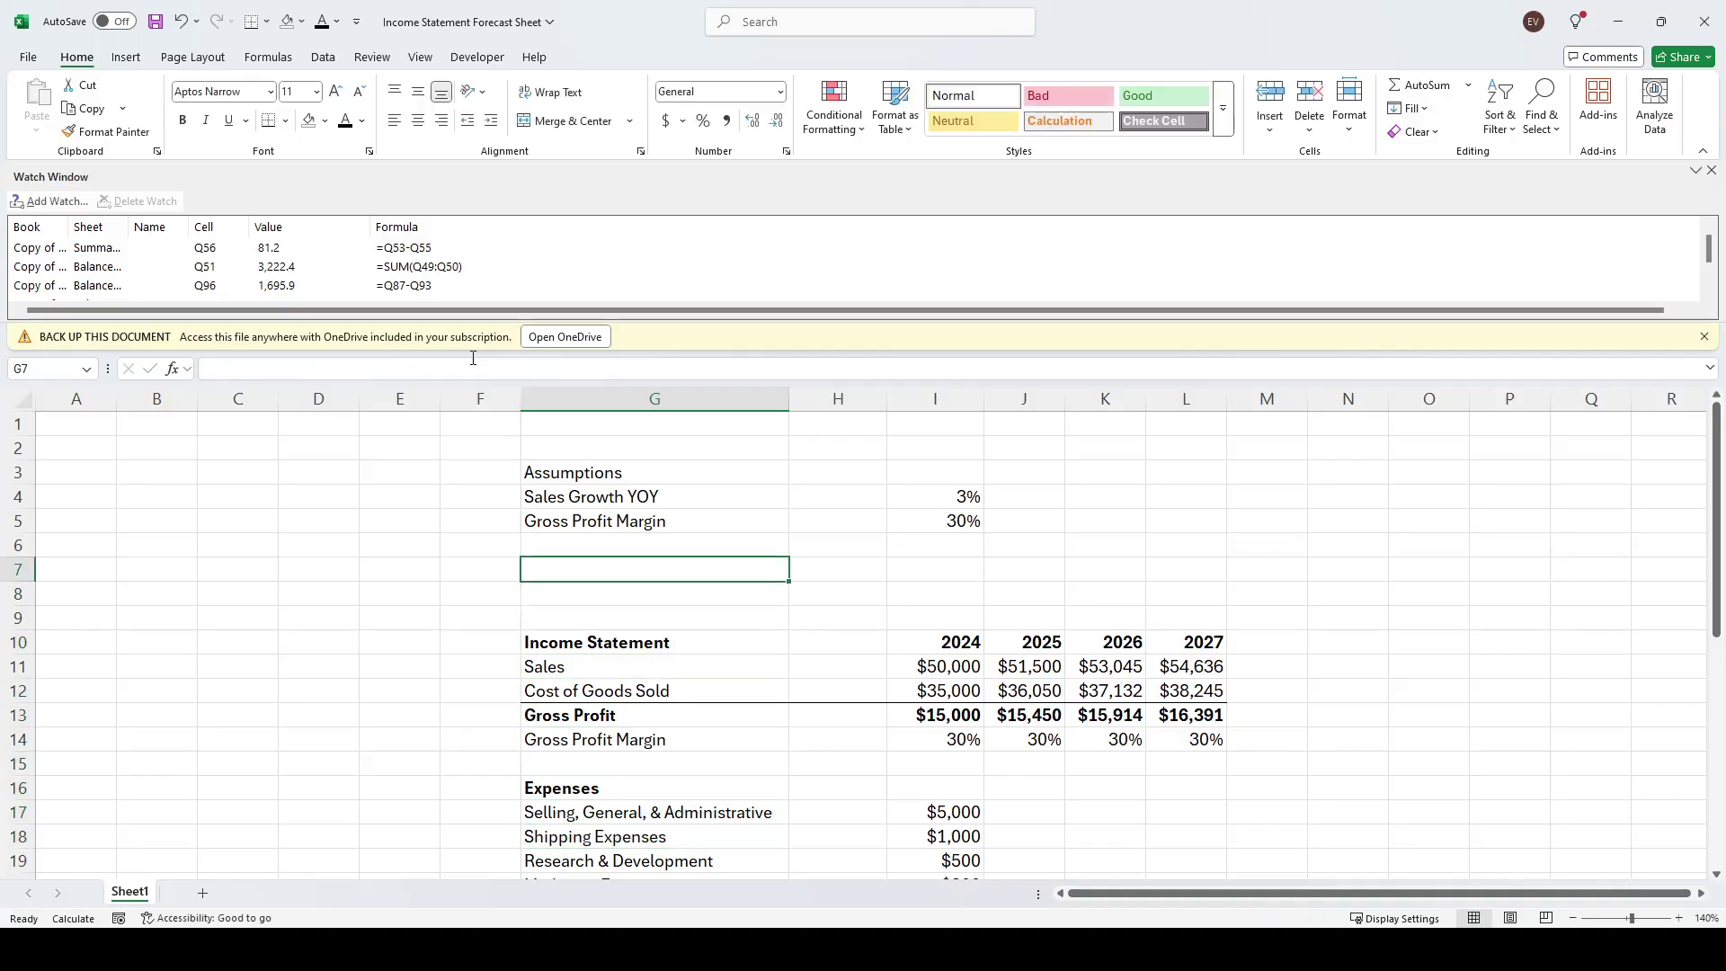
{"action": "key", "text": "shift+space"}
{"action": "key", "text": "ctrl+shift+plus"}
{"action": "key", "text": "shift+BackSpace"}
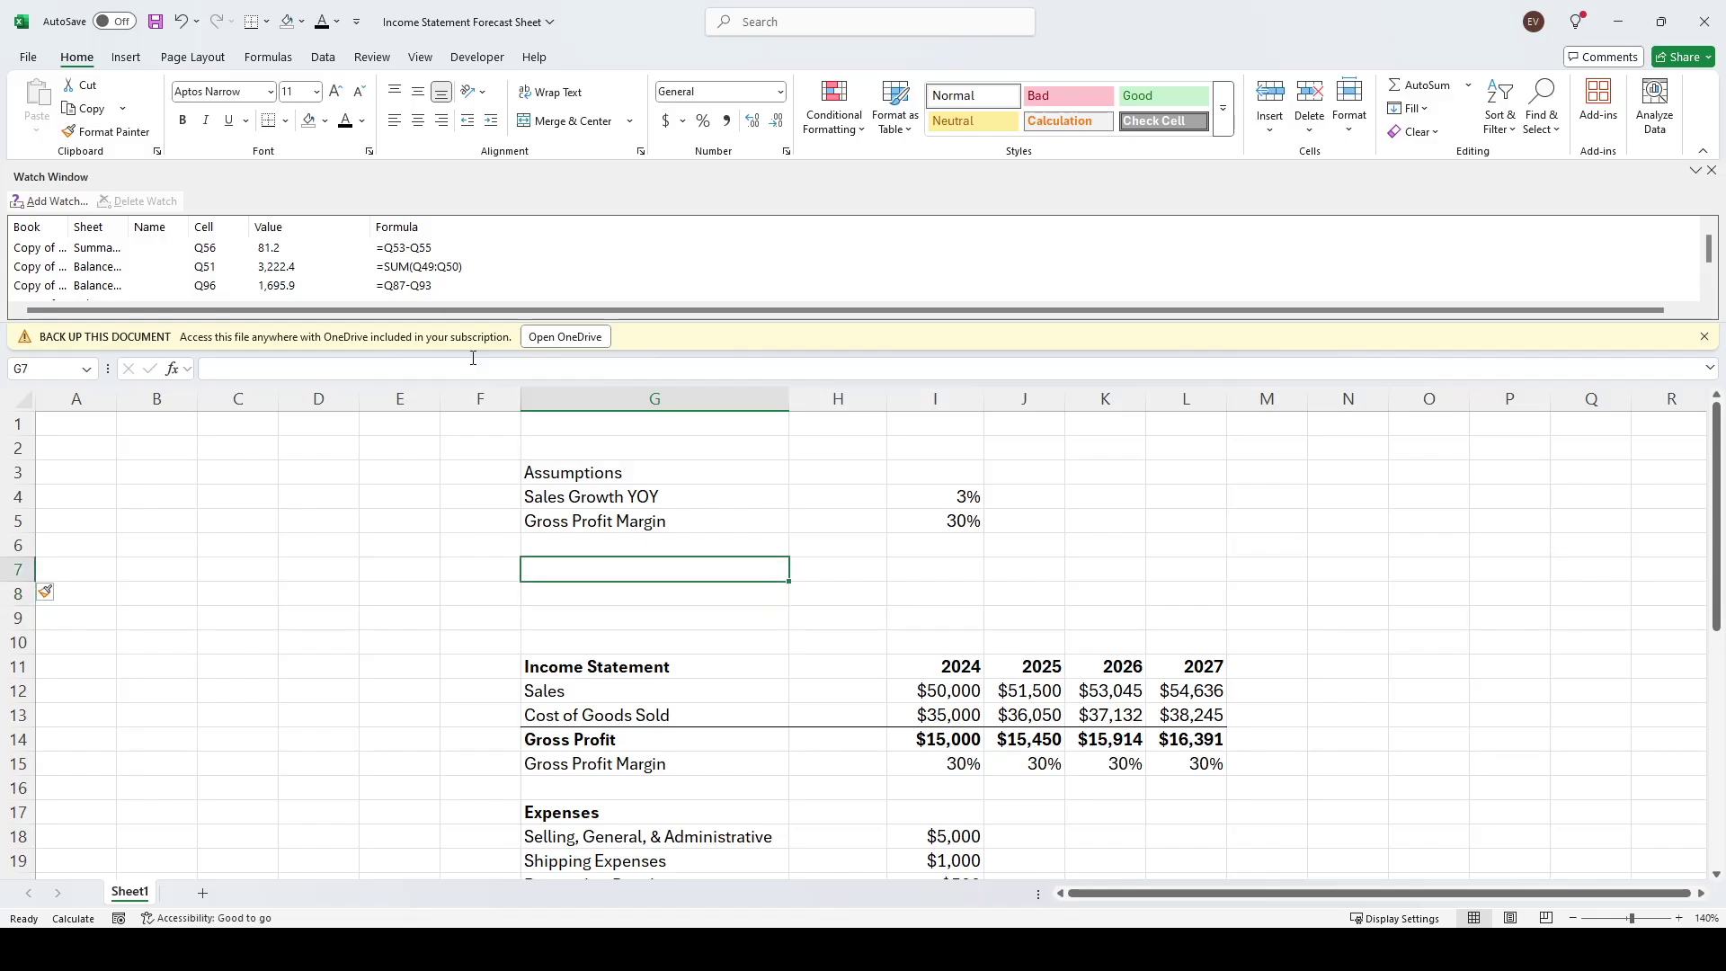
Enter the assumption label "Selling & G&A (% of Sales)" in G7
{"action": "type", "text": "Sellin"}
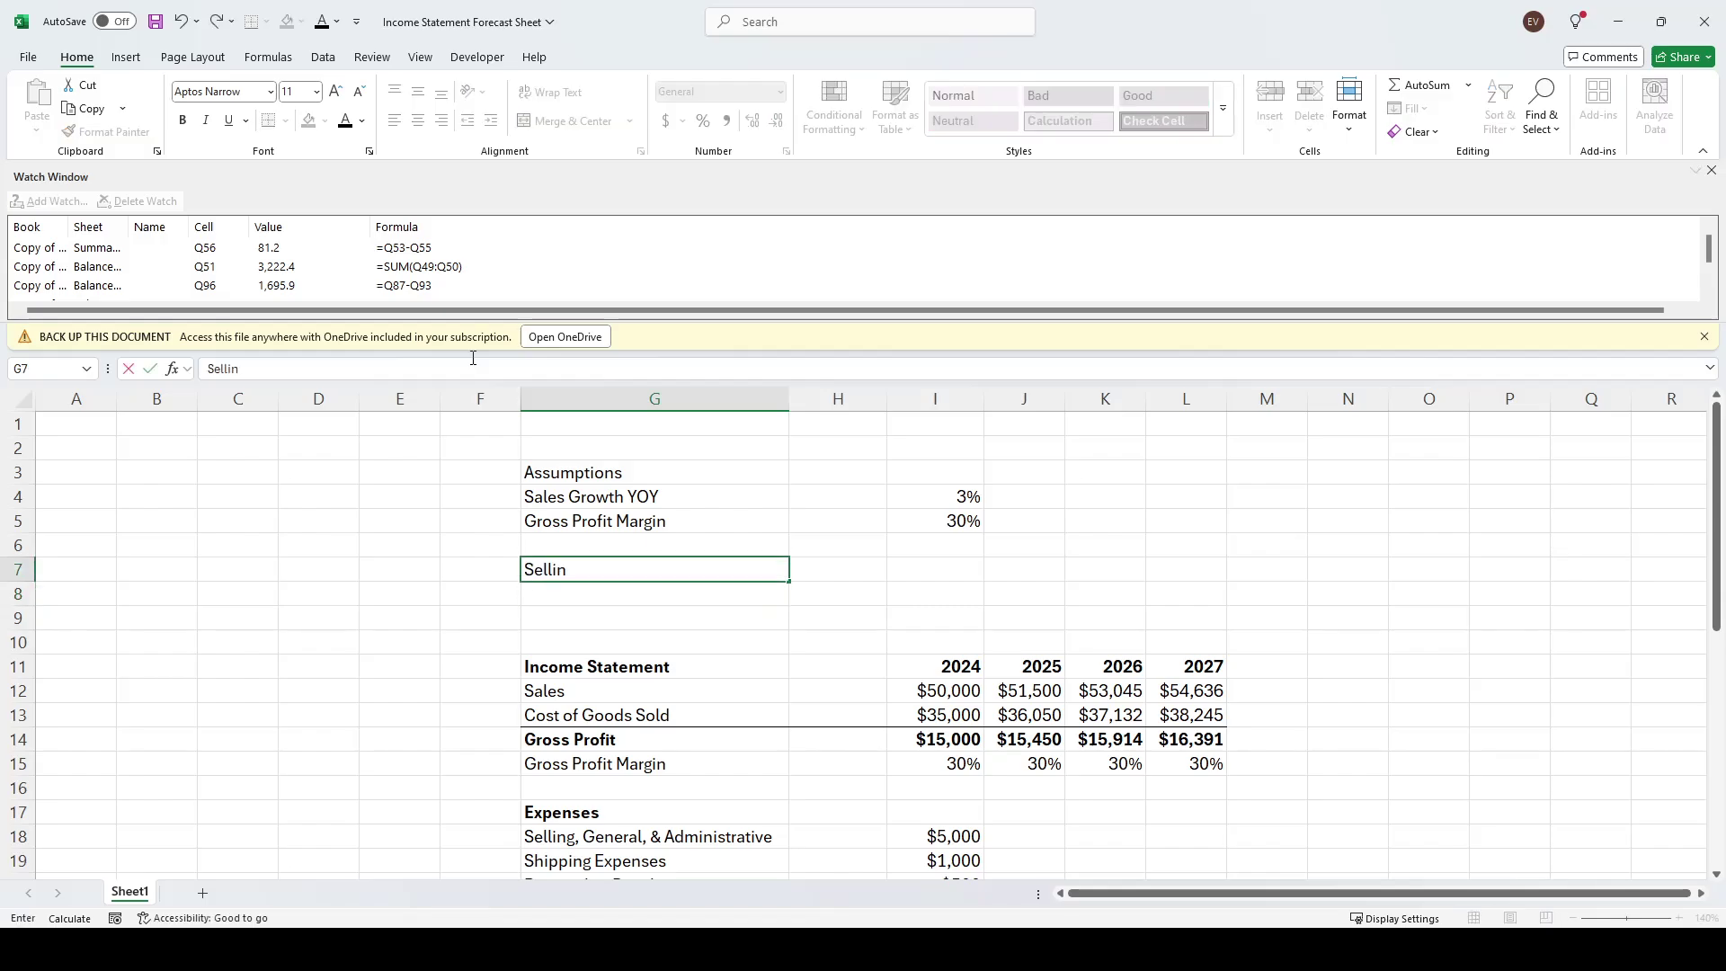
{"action": "type", "text": "g & G&A"}
{"action": "key", "text": "Return"}
{"action": "key", "text": "Up"}
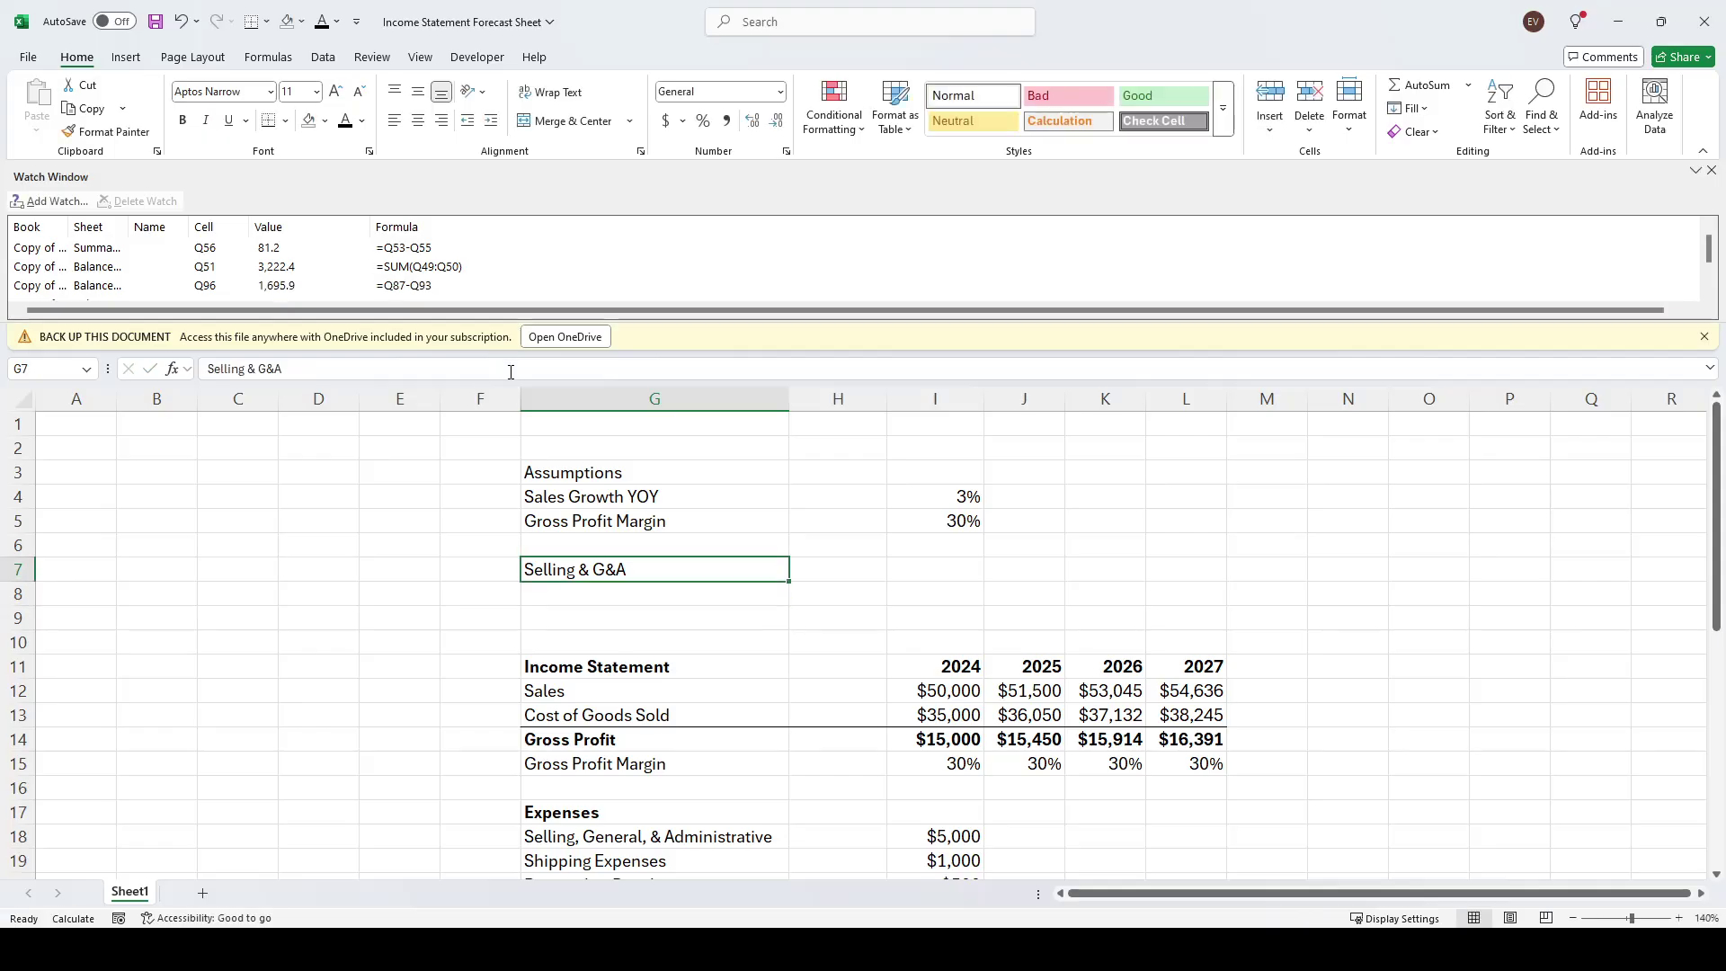
{"action": "left_click", "coordinate": [510, 371]}
{"action": "type", "text": "(% "}
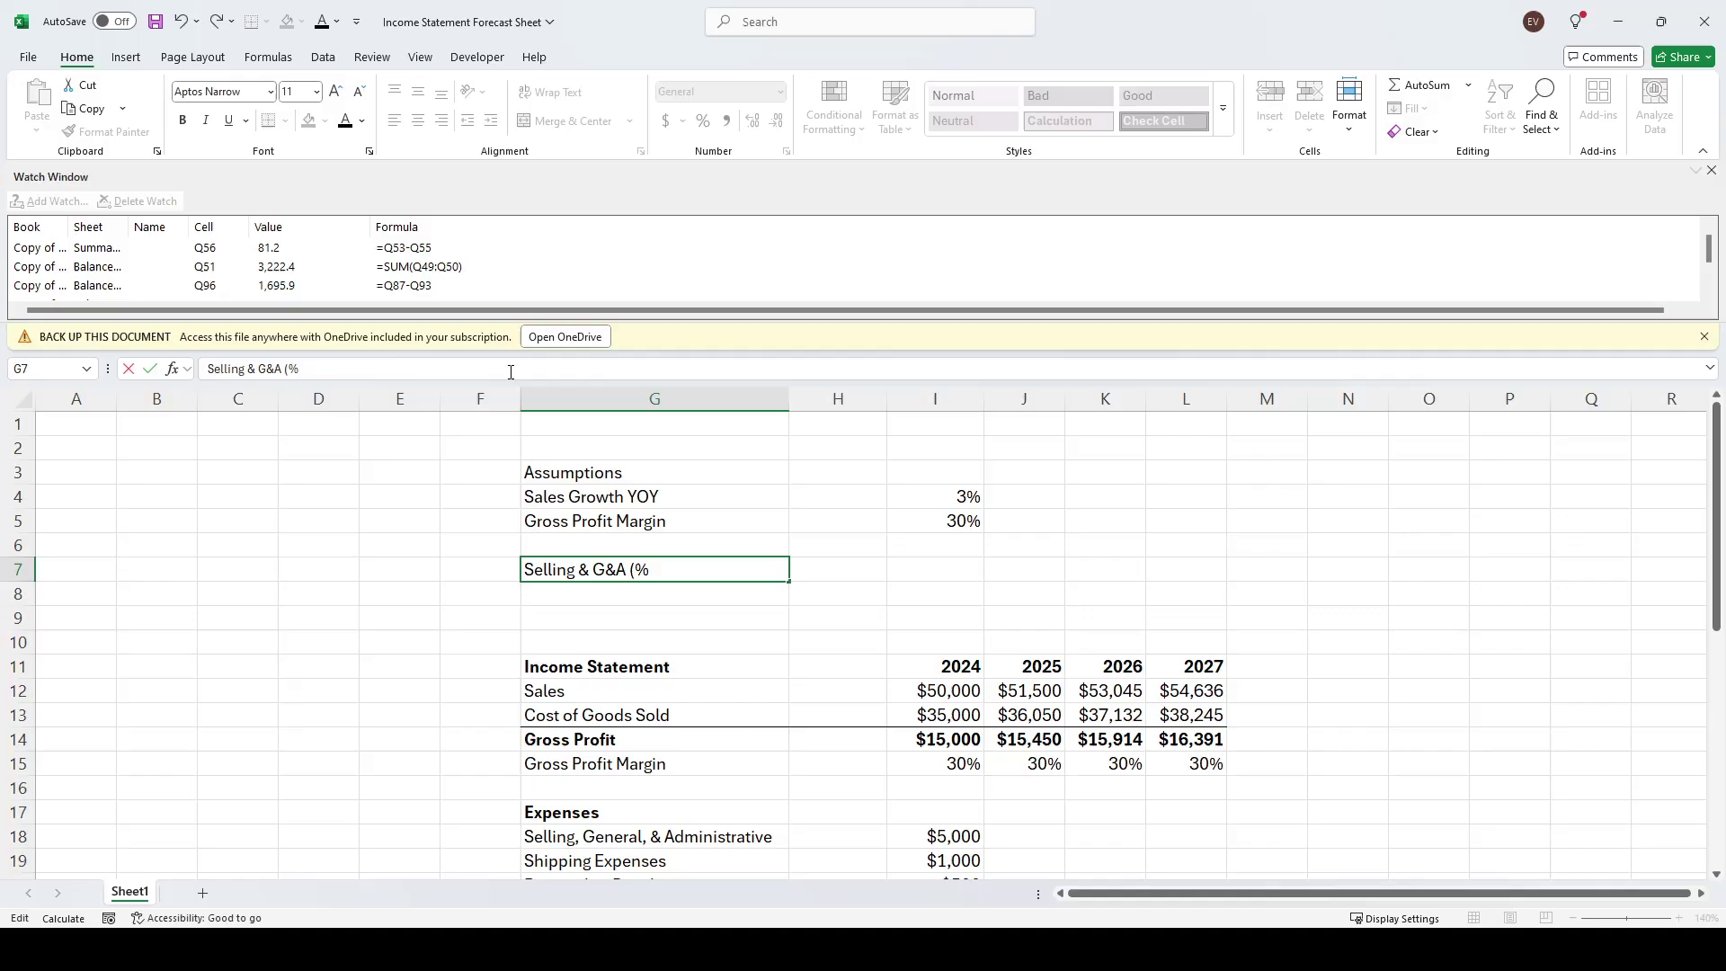
{"action": "type", "text": "of Sales)"}
{"action": "key", "text": "Return"}
{"action": "key", "text": "Up"}
Calculate the 2024 Selling & G&A percentage in I7 as the expense divided by sales, using =I18/I12
{"action": "key", "text": "Right"}
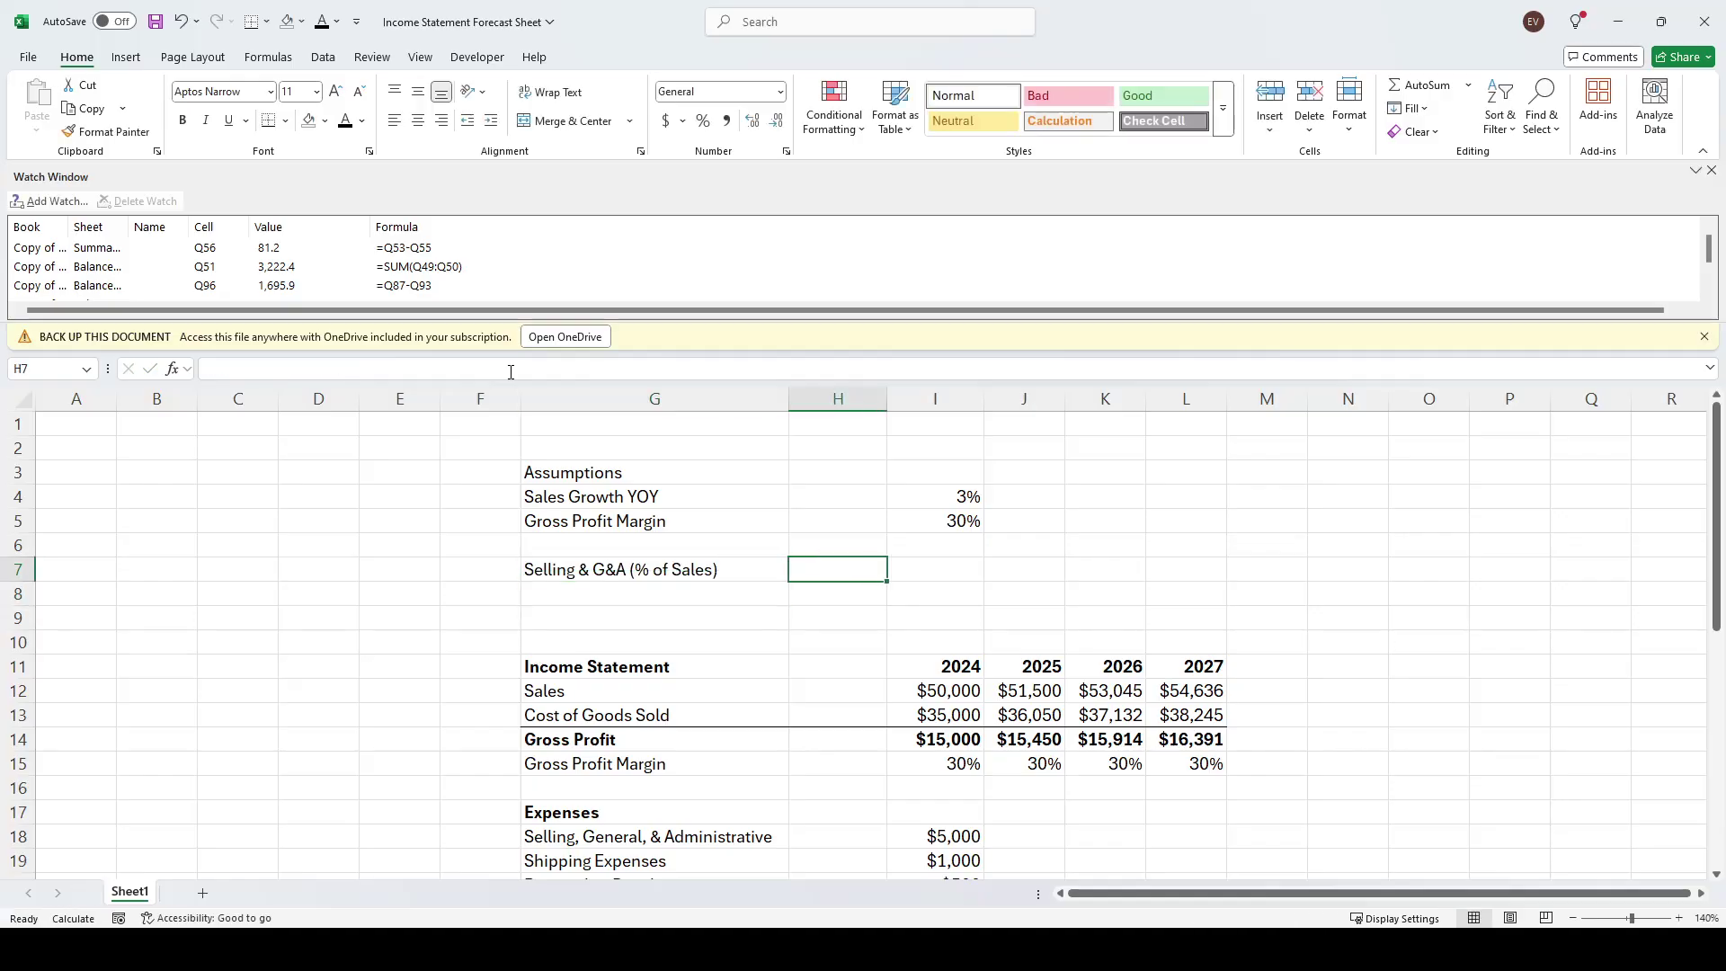
{"action": "key", "text": "Right"}
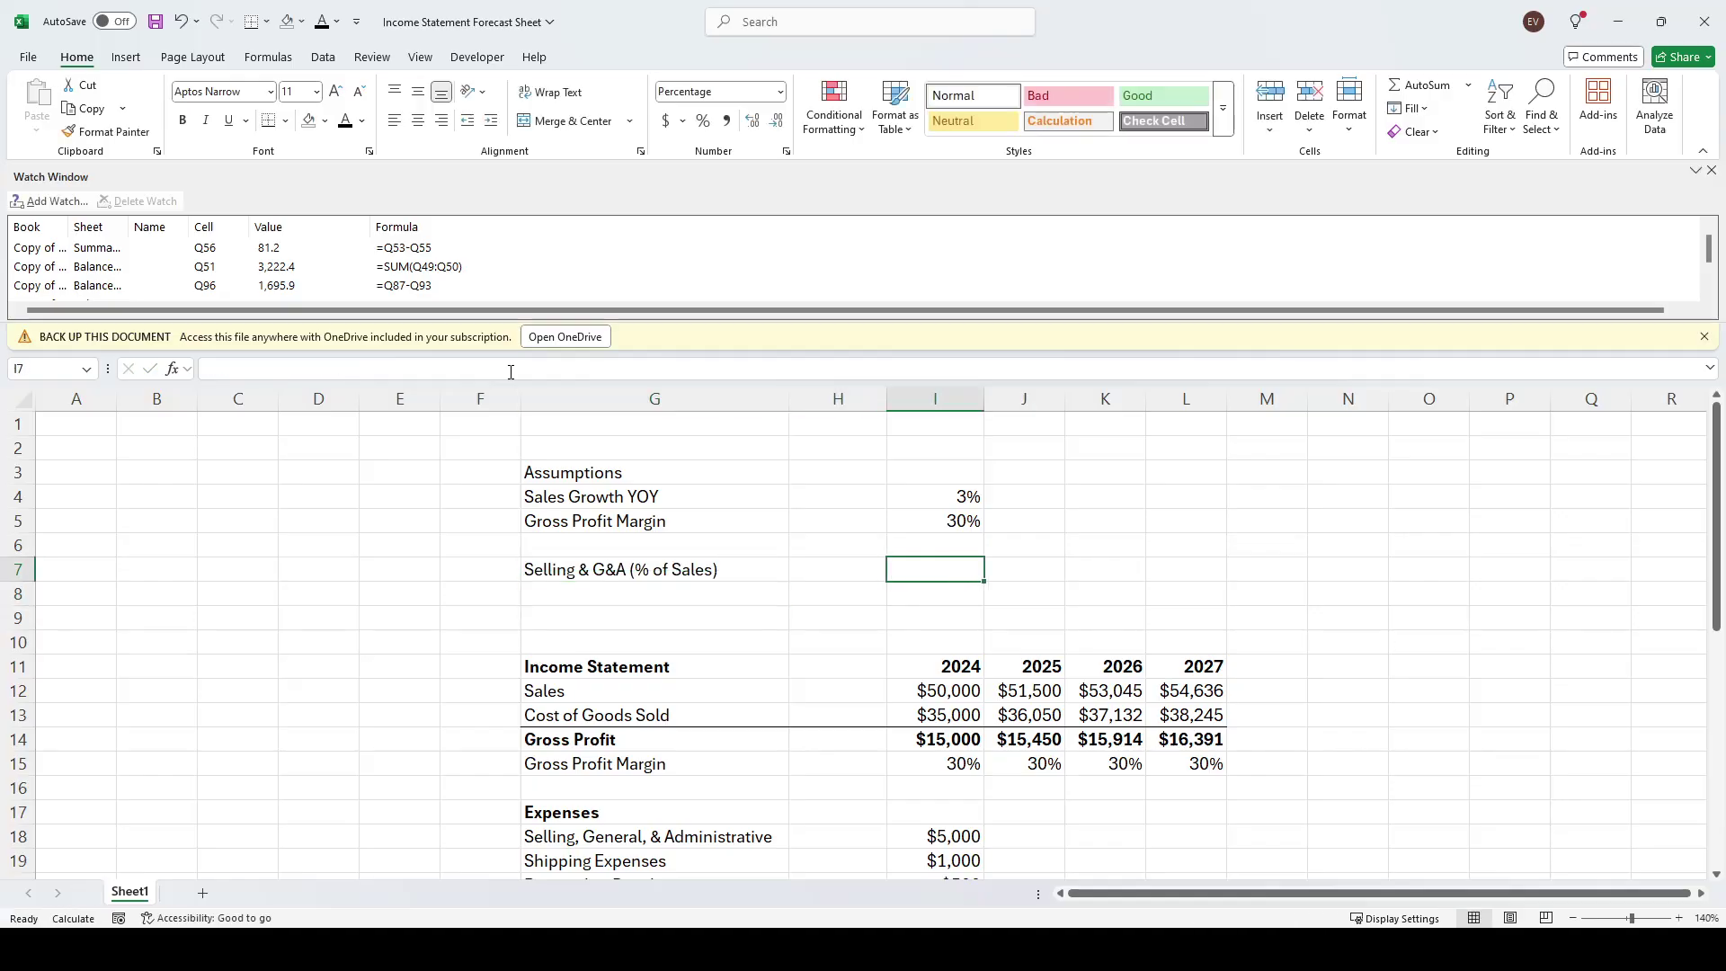
{"action": "type", "text": "="}
{"action": "key", "text": "Down"}
{"action": "key", "text": "Down"}
{"action": "key", "text": "Down"}
{"action": "key", "text": "Down"}
{"action": "key", "text": "Down"}
{"action": "key", "text": "Down"}
{"action": "key", "text": "Down"}
{"action": "key", "text": "Down"}
{"action": "key", "text": "Down"}
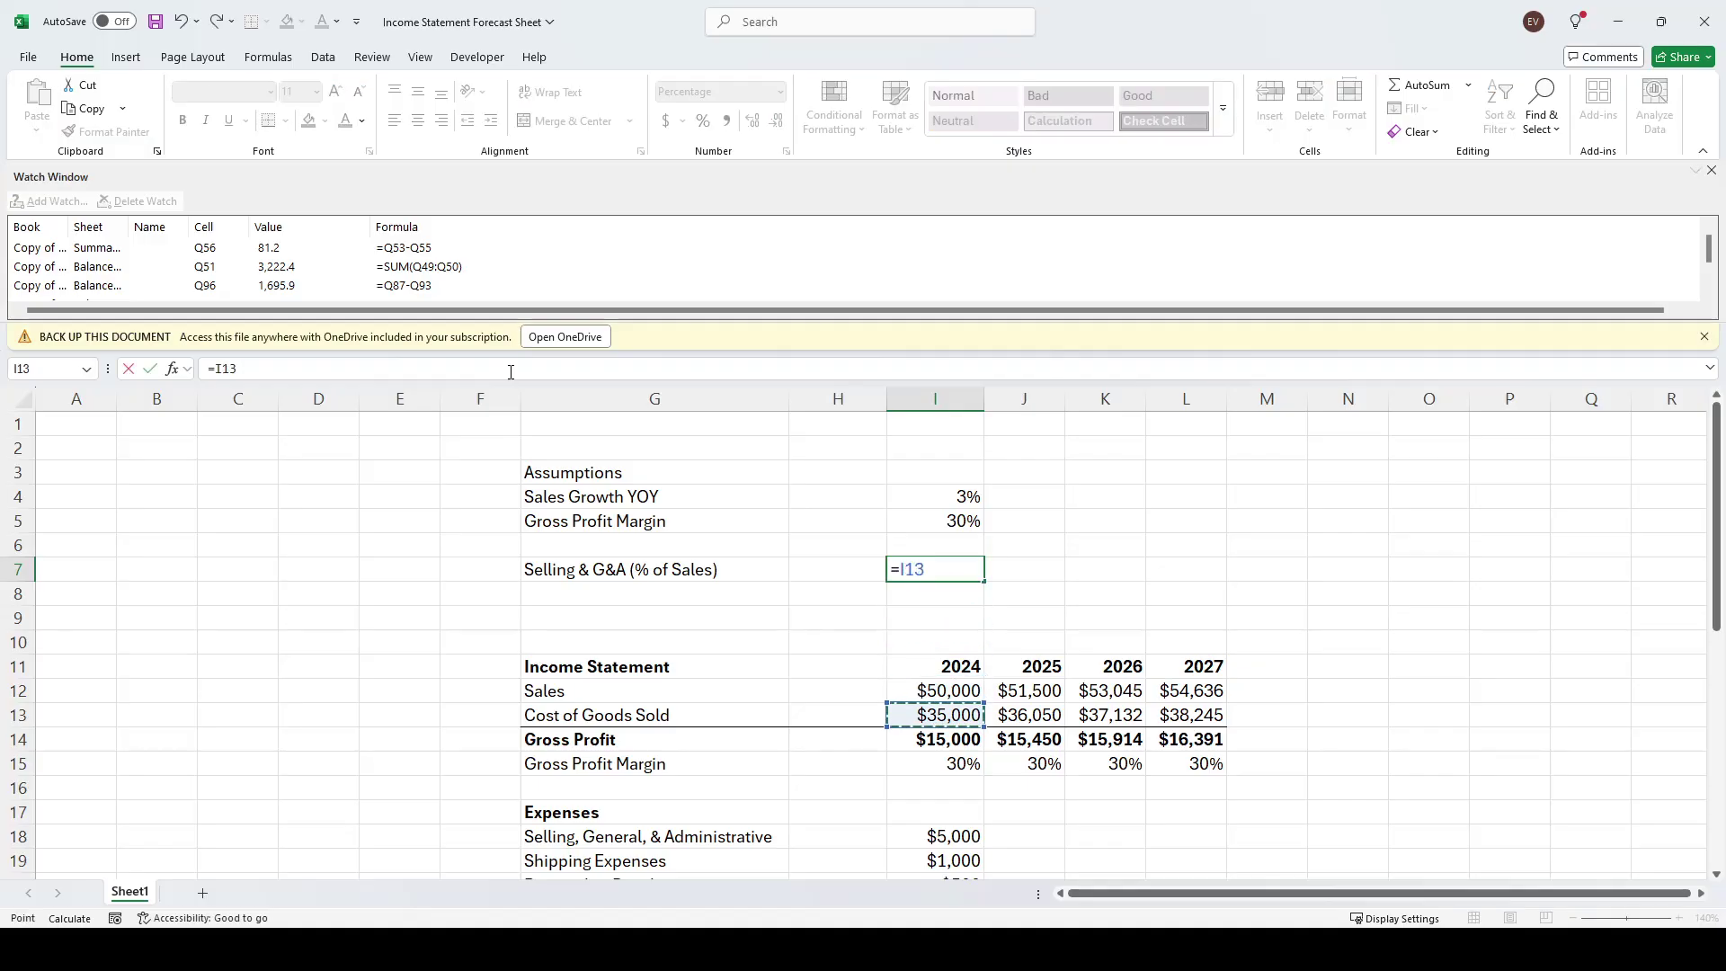
{"action": "key", "text": "Down"}
{"action": "key", "text": "Down"}
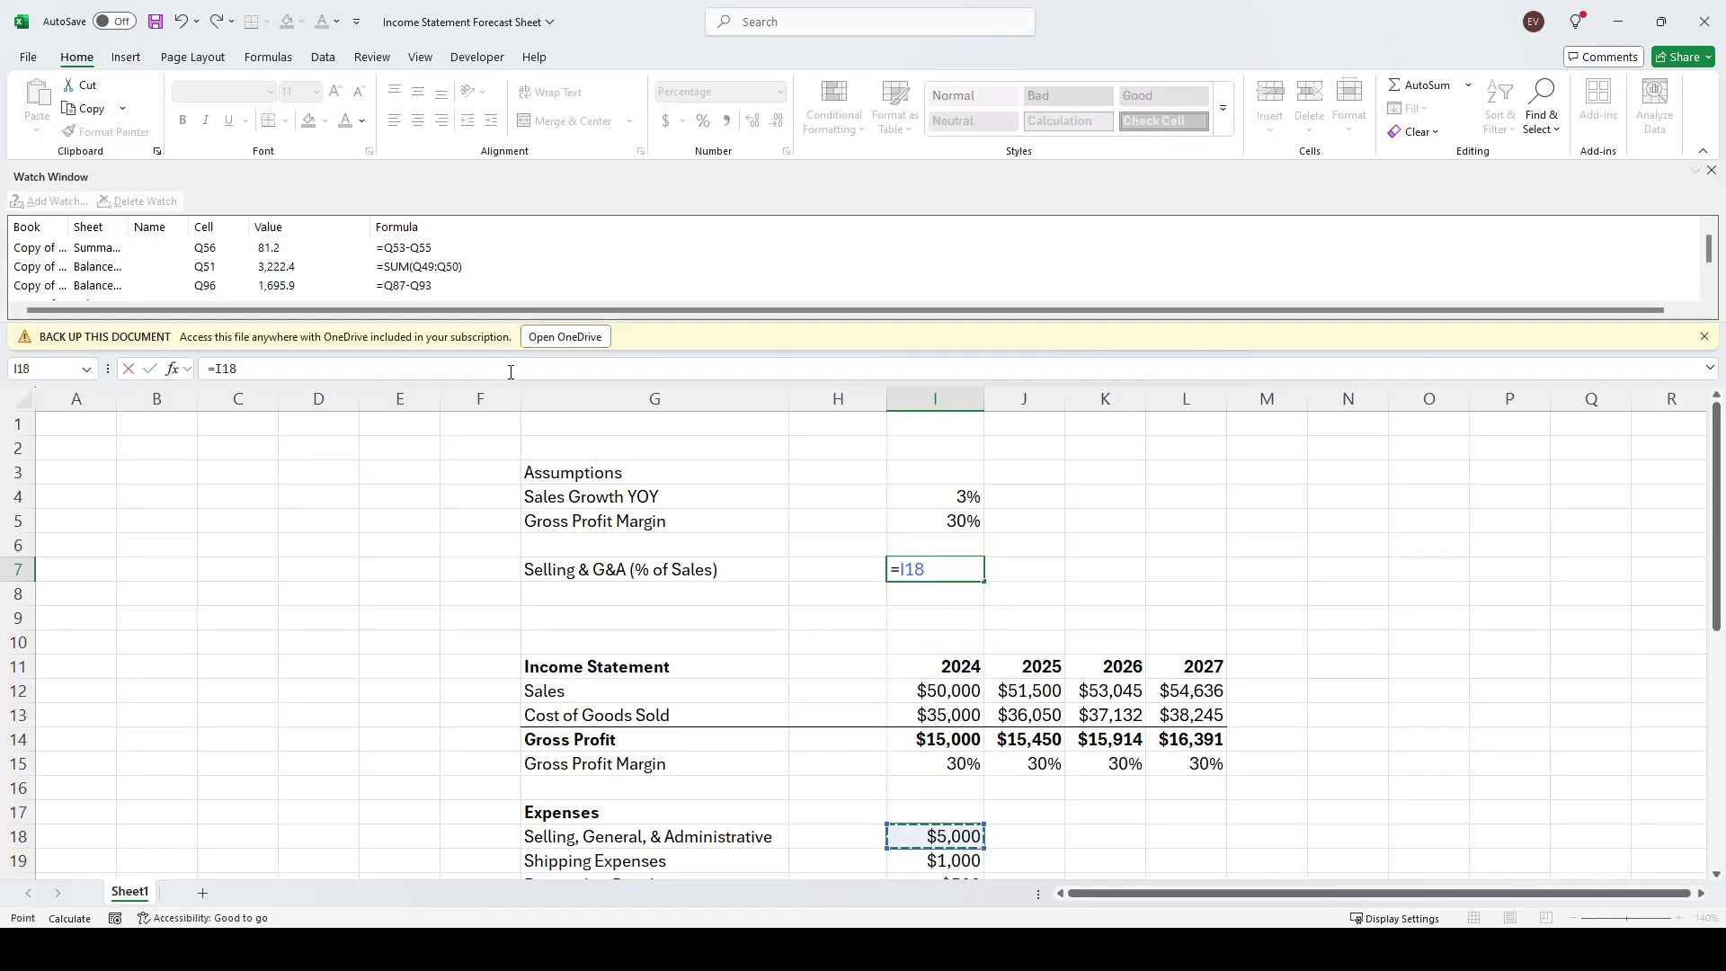
{"action": "type", "text": "/"}
{"action": "key", "text": "Up"}
{"action": "key", "text": "Up"}
{"action": "key", "text": "Up"}
{"action": "key", "text": "Down"}
{"action": "key", "text": "Down"}
{"action": "key", "text": "Down"}
{"action": "key", "text": "Down"}
{"action": "key", "text": "Down"}
{"action": "key", "text": "Down"}
{"action": "key", "text": "Down"}
{"action": "key", "text": "Down"}
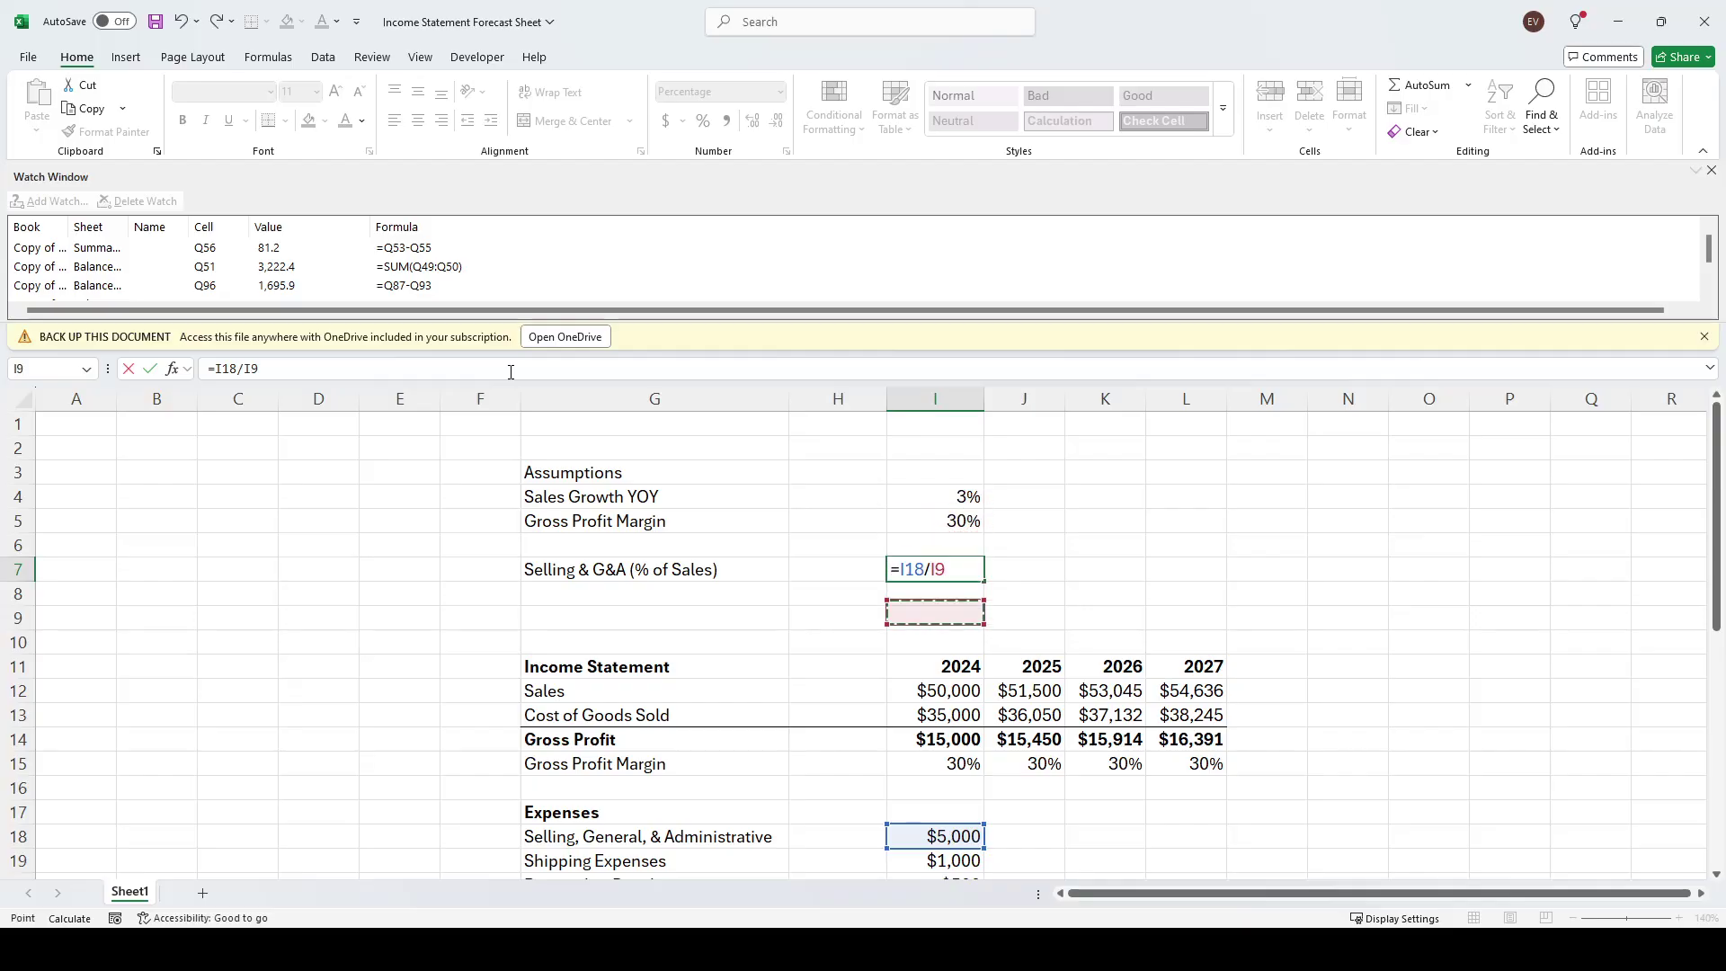
{"action": "key", "text": "Return"}
{"action": "key", "text": "Up"}
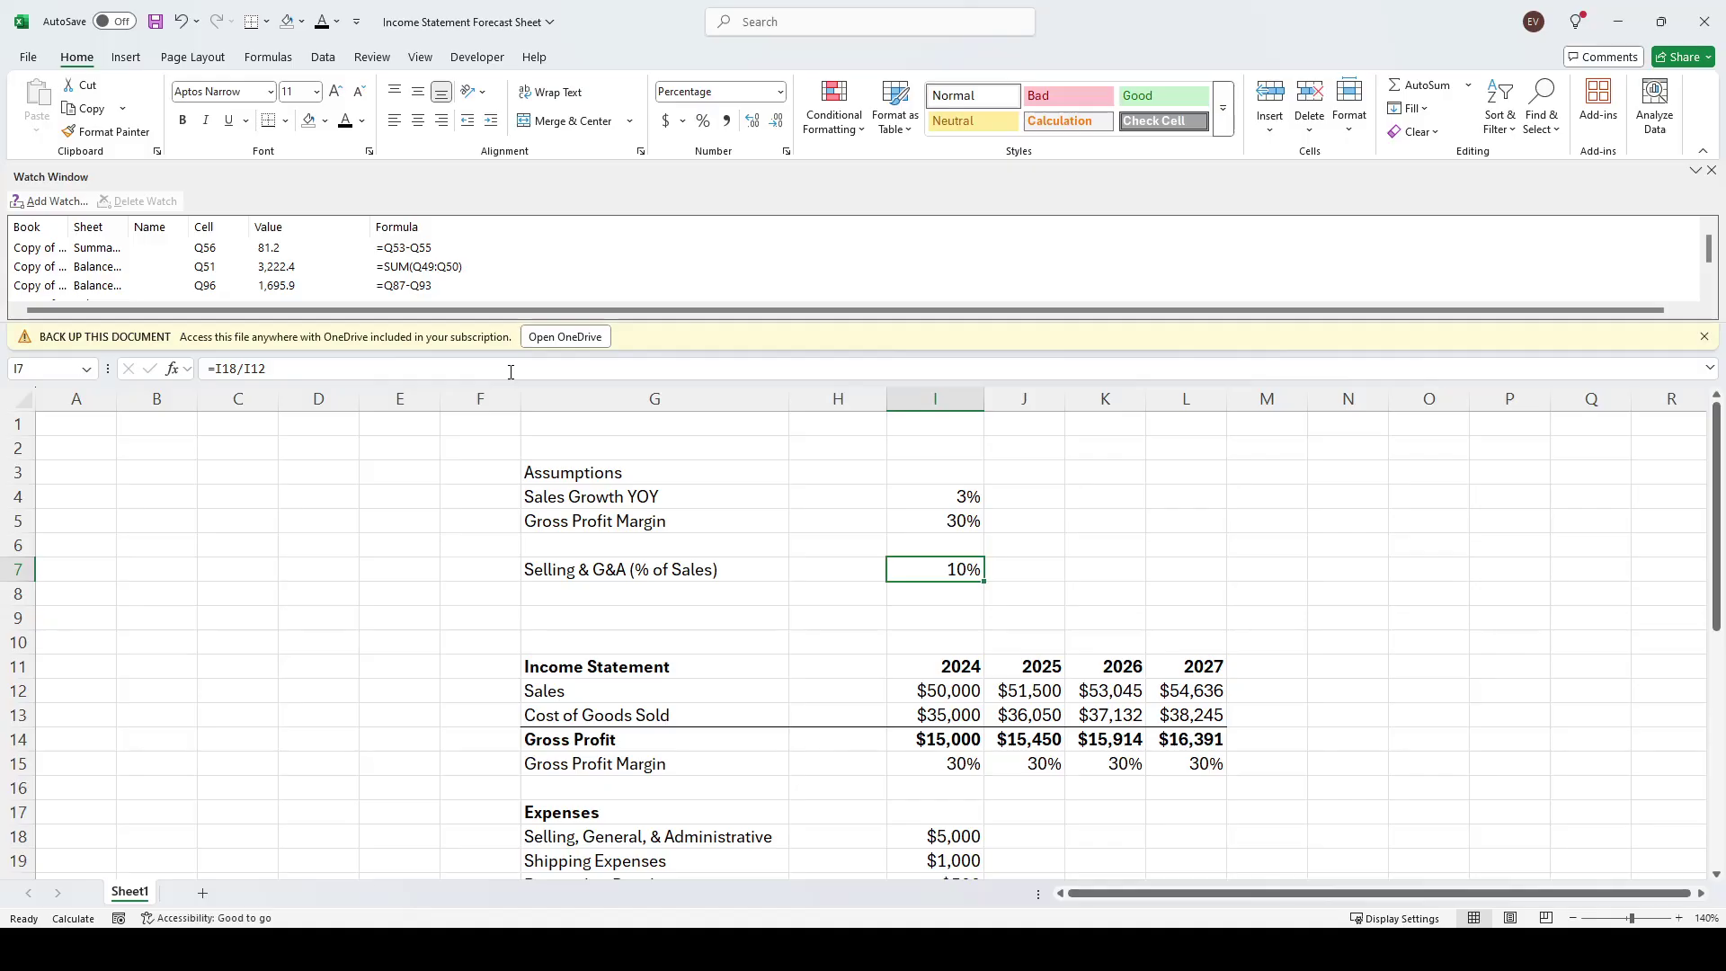
Link the 2025 Selling & G&A percentage in J7 to the prior year, using =I7
{"action": "key", "text": "Right"}
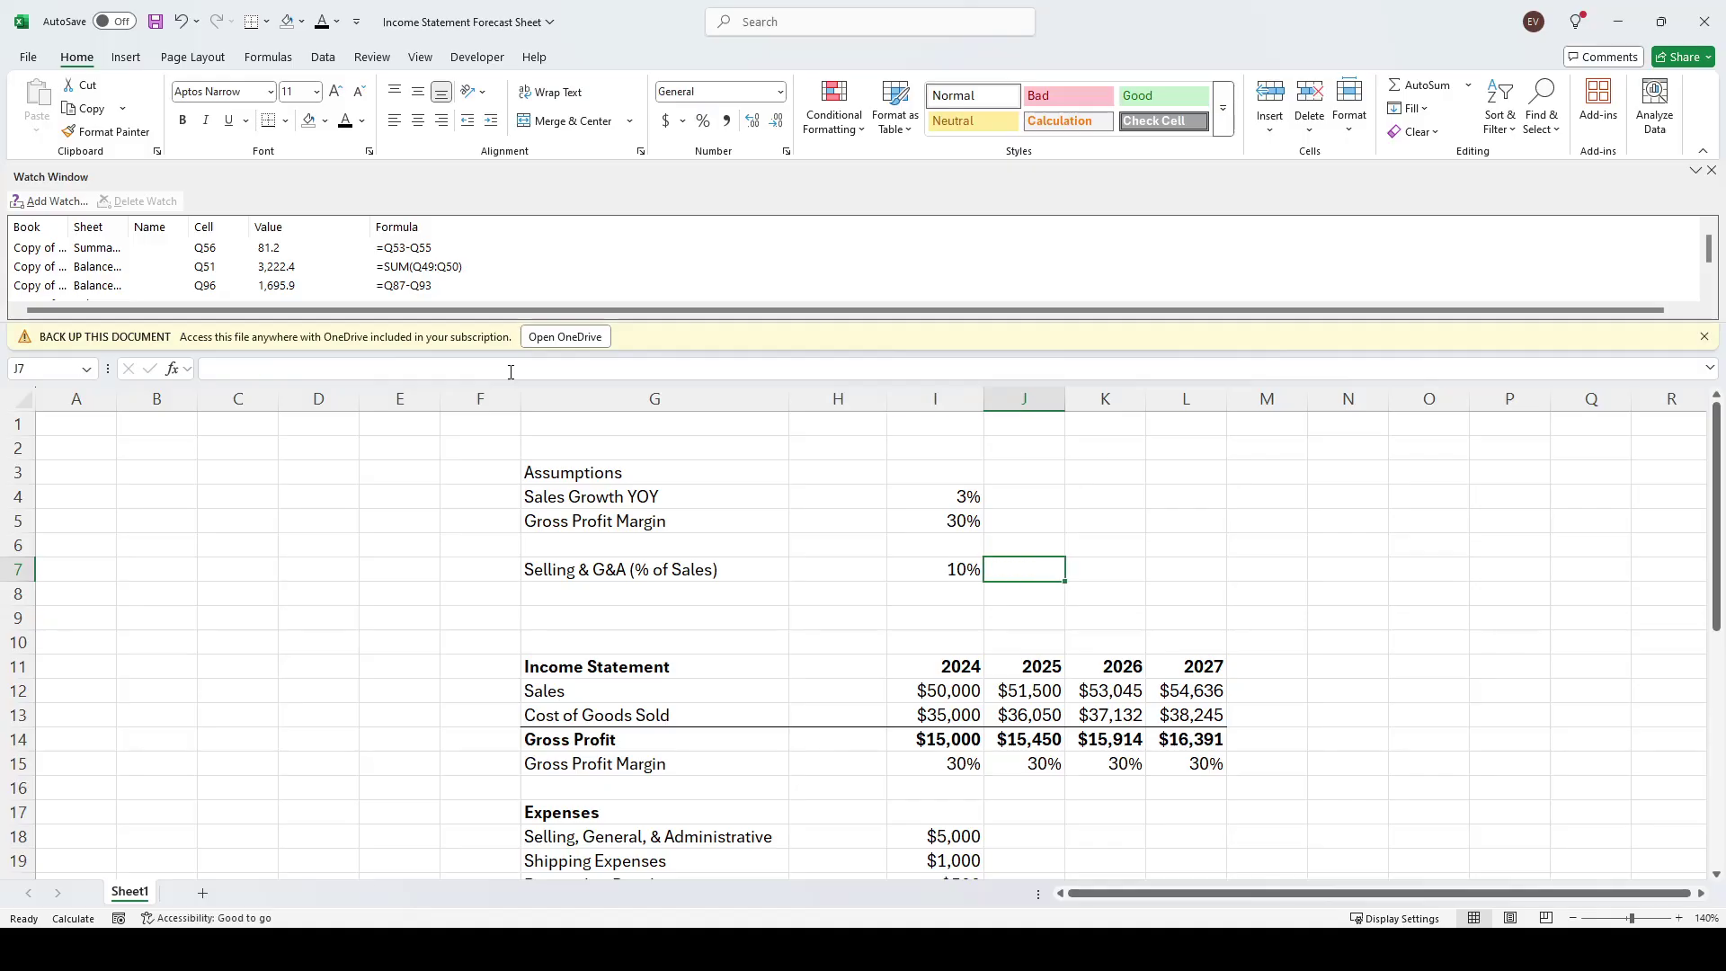
{"action": "key", "text": "Left"}
{"action": "key", "text": "Right"}
{"action": "type", "text": "="}
{"action": "key", "text": "Left"}
{"action": "key", "text": "Return"}
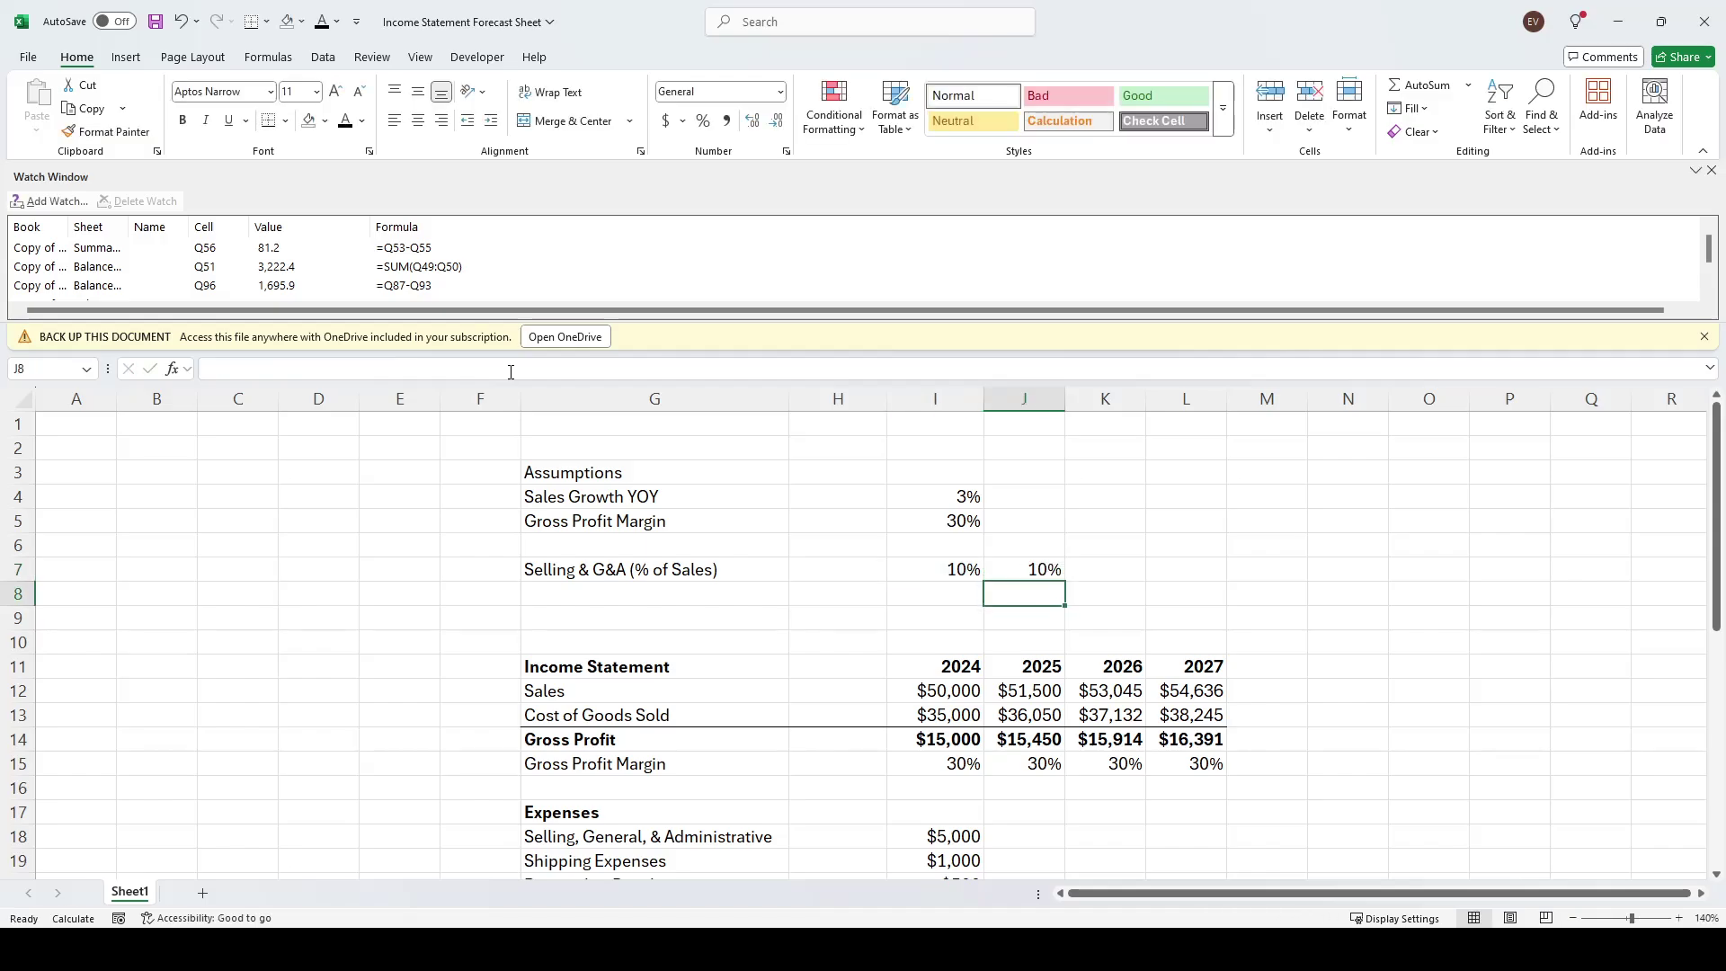
Copy the prior-year link from J7 to K7:L7 for 2026 and 2027
{"action": "key", "text": "Up"}
{"action": "key", "text": "shift+Right"}
{"action": "key", "text": "shift+Right"}
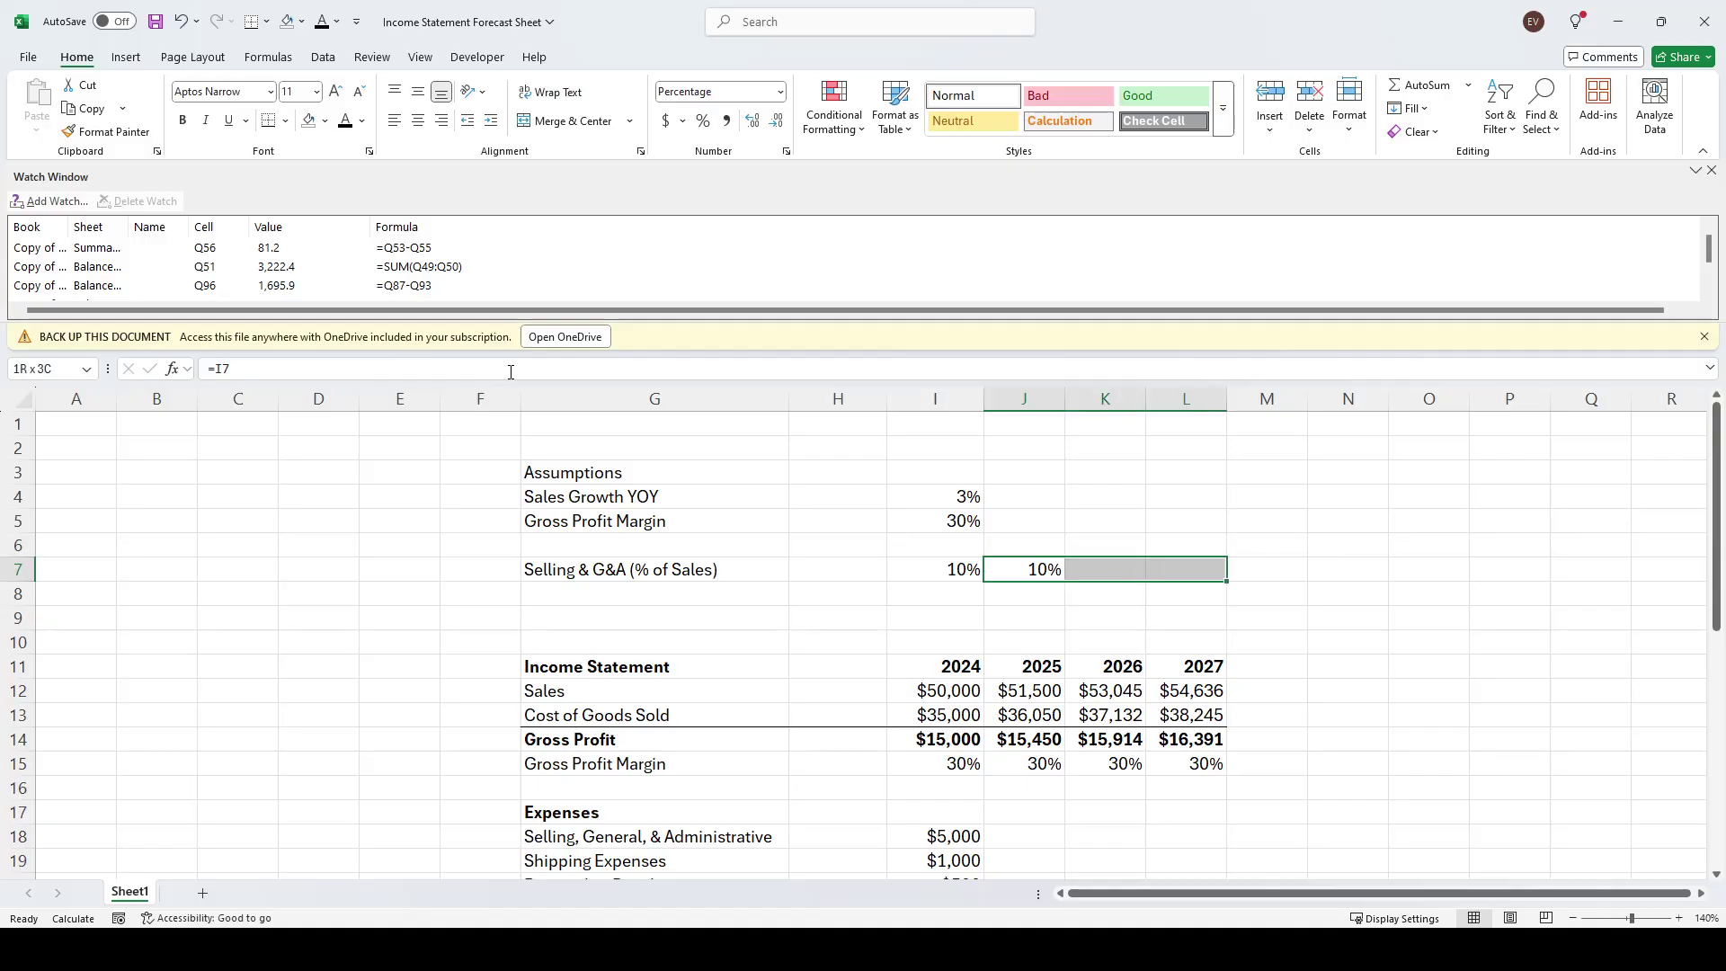
{"action": "key", "text": "ctrl+r"}
Review the formulas across the Selling & G&A (% of Sales) row from I7 to L7
{"action": "key", "text": "Left"}
{"action": "key", "text": "shift+space"}
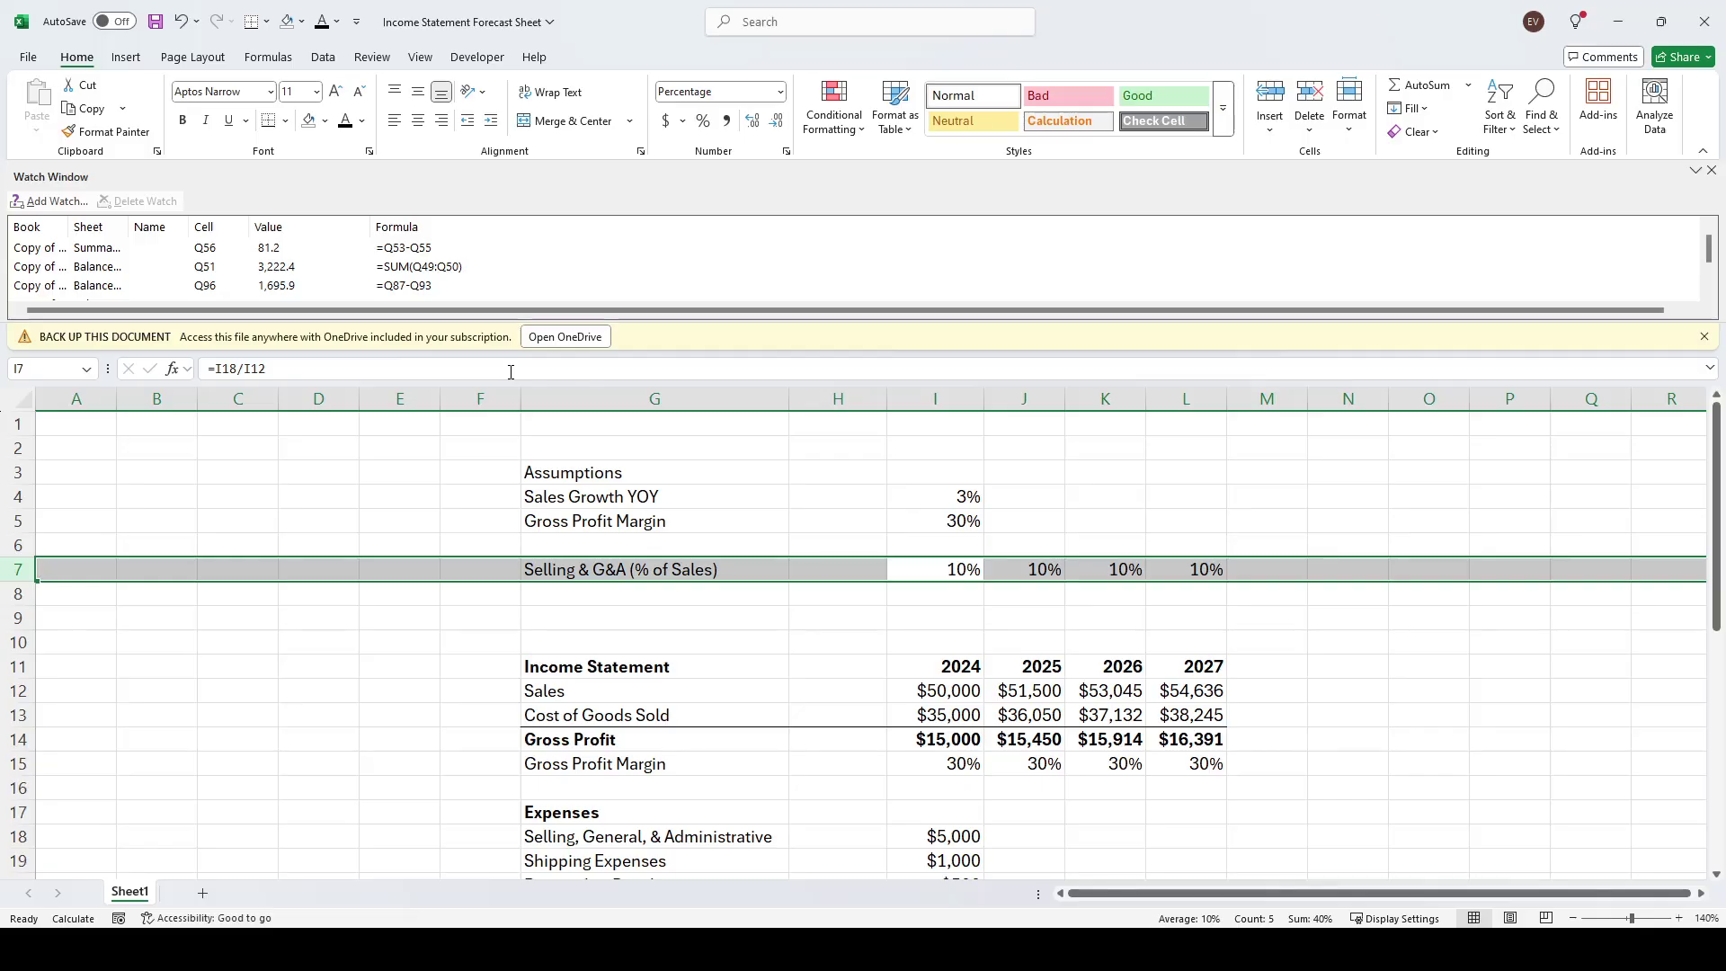
{"action": "key", "text": "Left"}
{"action": "key", "text": "Right"}
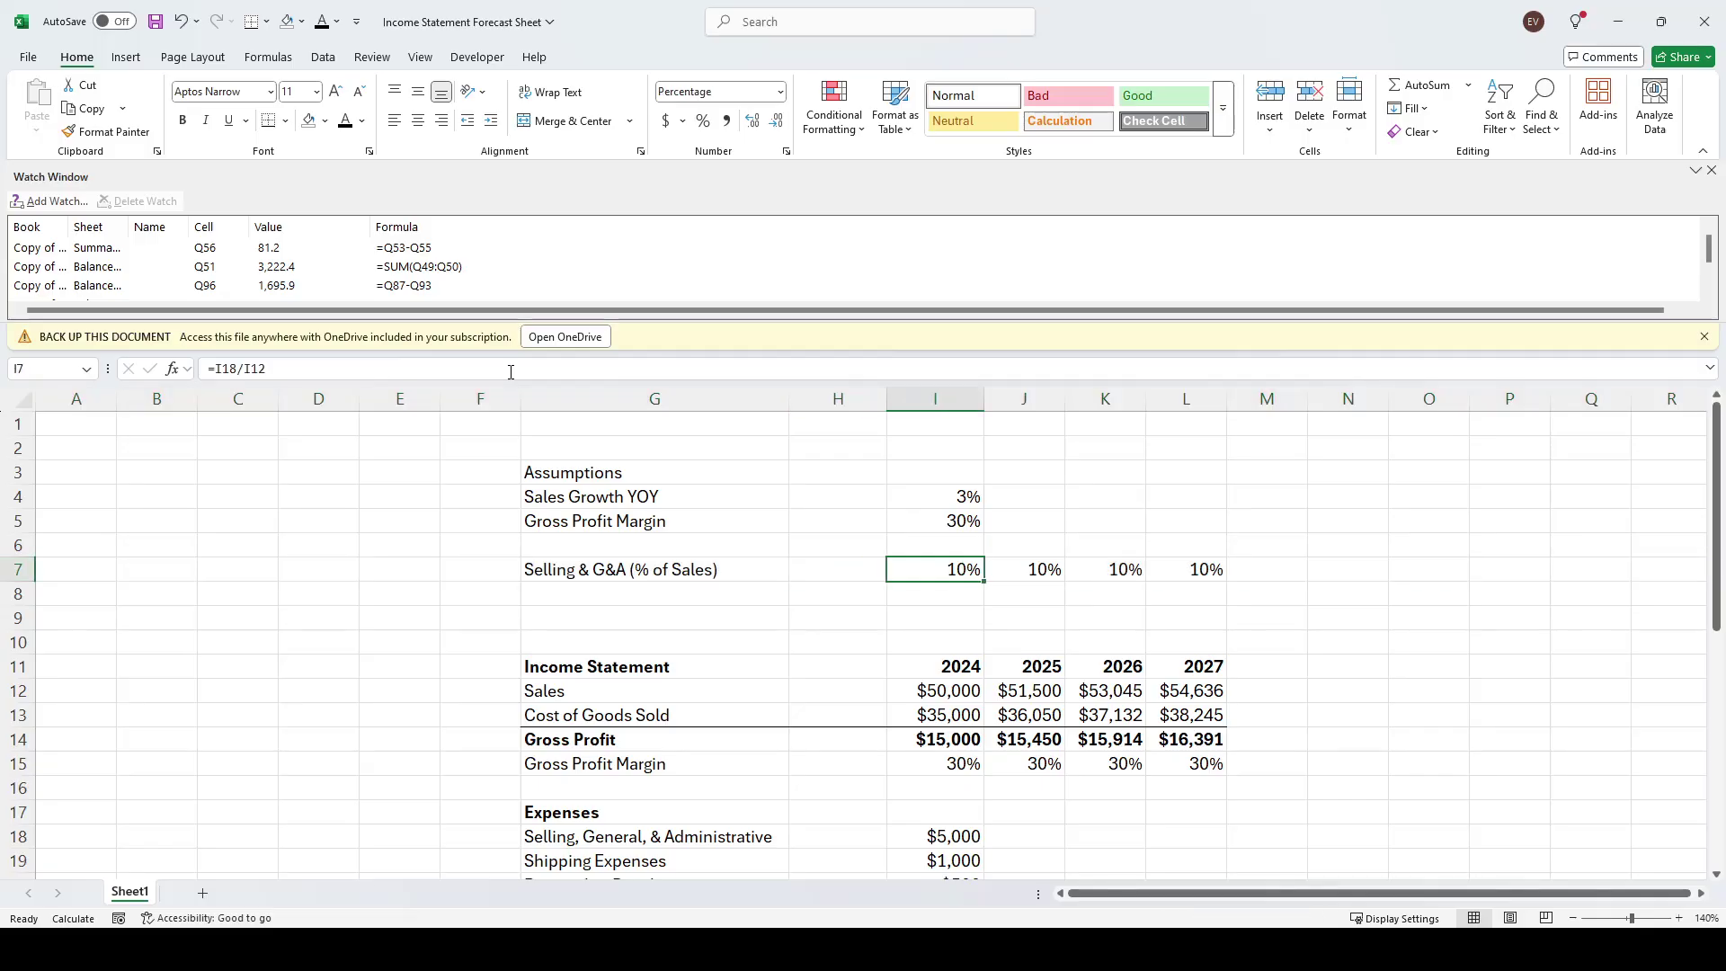
{"action": "key", "text": "Right"}
{"action": "key", "text": "Right"}
{"action": "key", "text": "Left"}
{"action": "key", "text": "Right"}
{"action": "key", "text": "Right"}
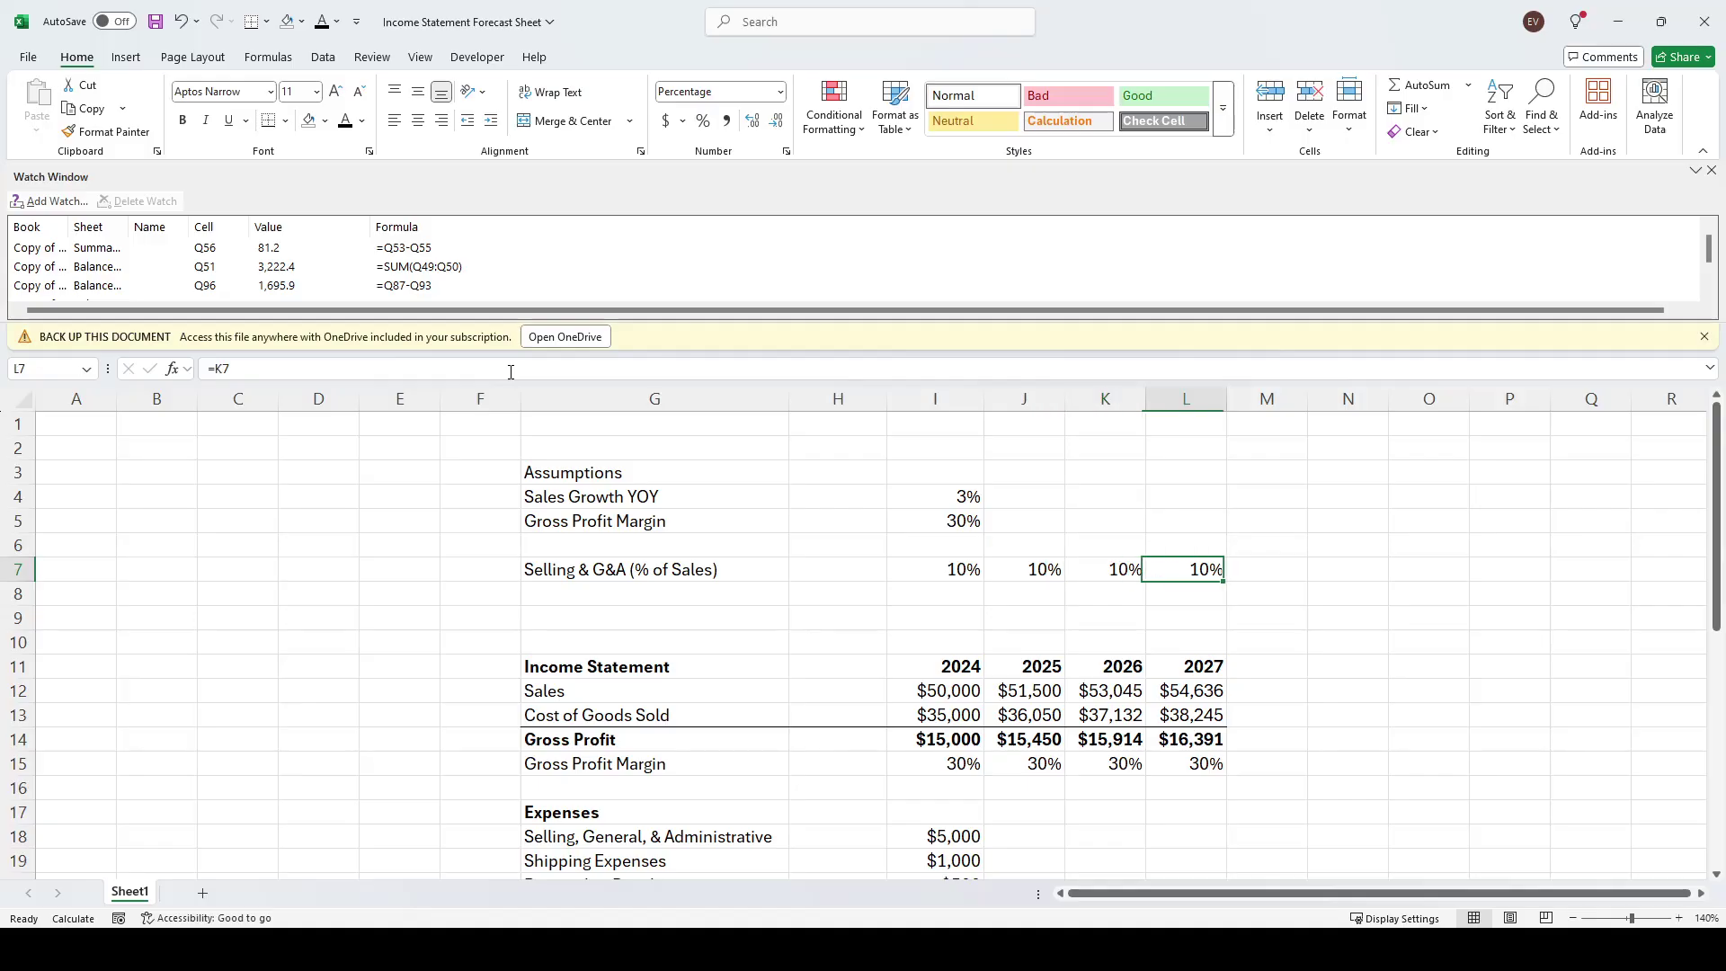
Insert a blank row at row 8, directly below the Selling & G&A (% of Sales) assumption
{"action": "key", "text": "Left"}
{"action": "key", "text": "Left"}
{"action": "key", "text": "Left"}
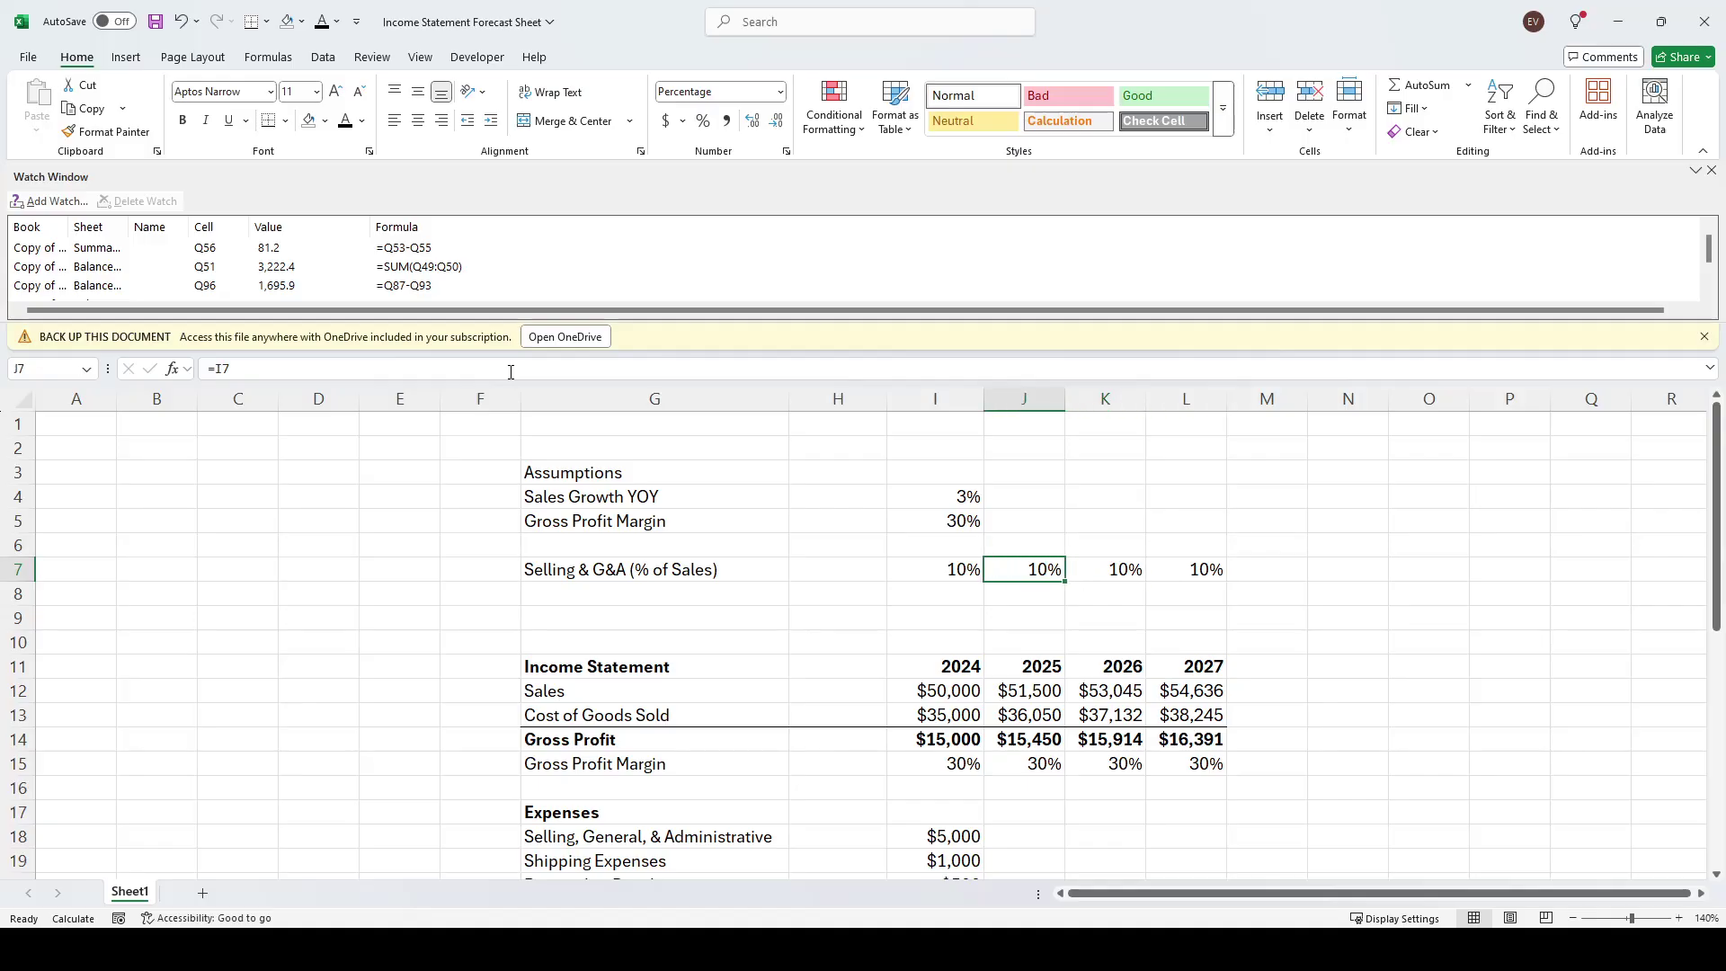
{"action": "key", "text": "Down"}
{"action": "key", "text": "Left"}
{"action": "key", "text": "Left"}
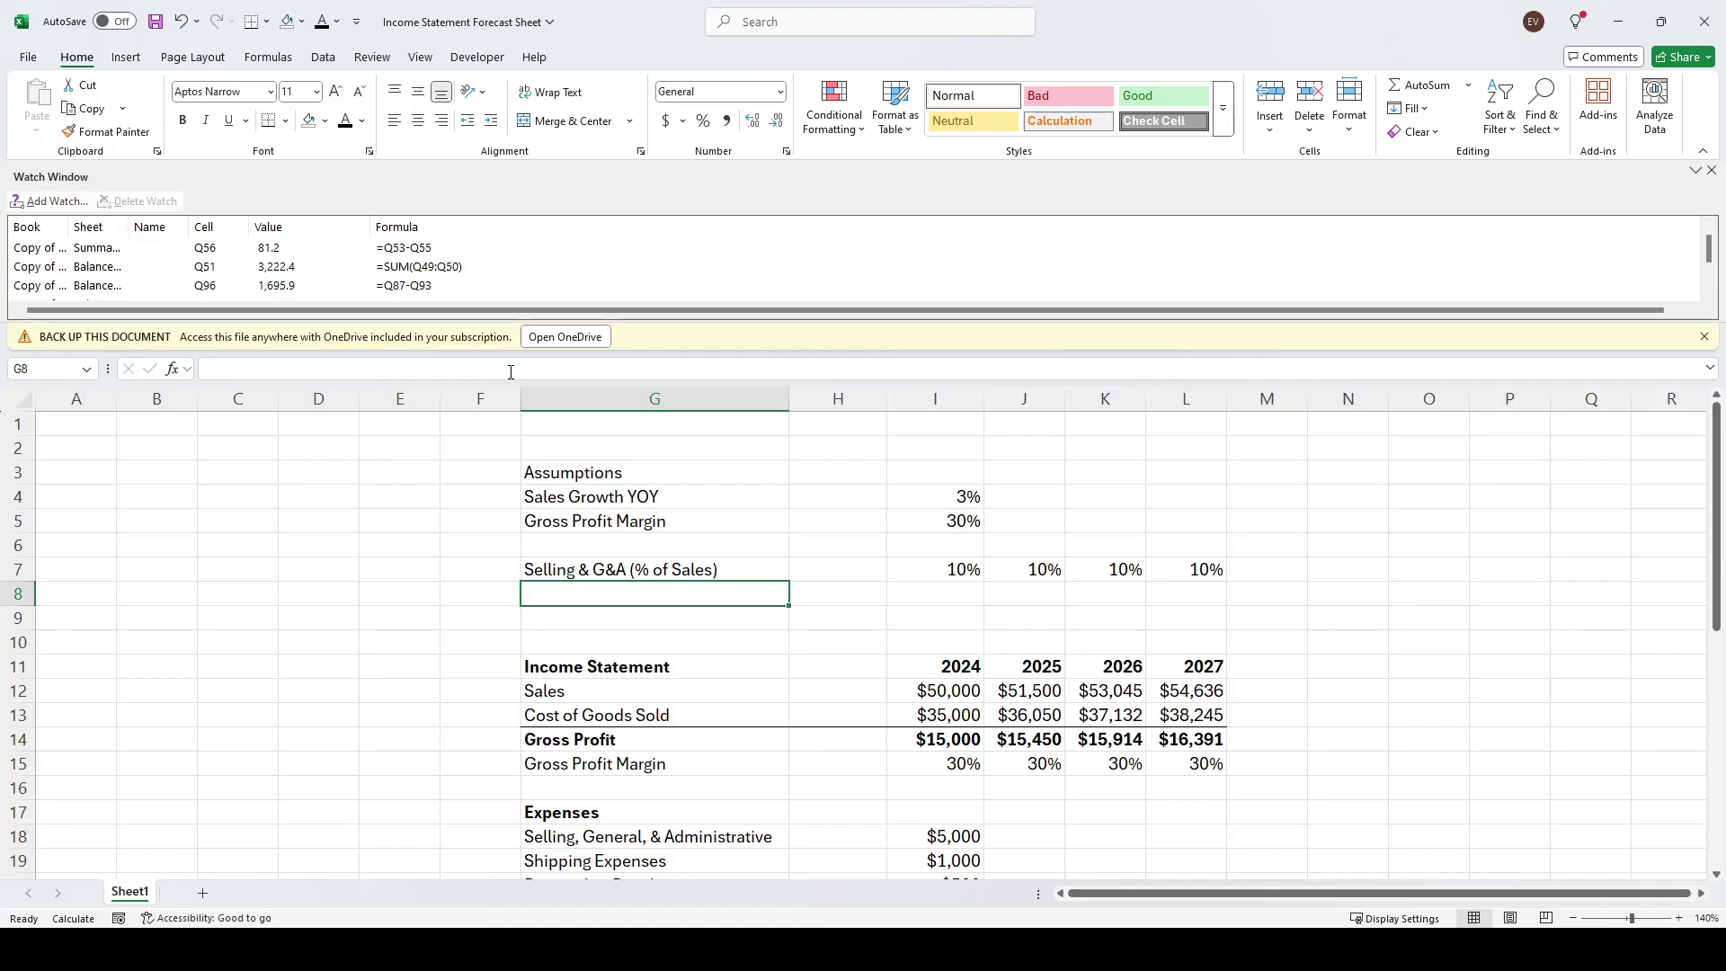
{"action": "key", "text": "shift+space"}
{"action": "key", "text": "ctrl+shift+plus"}
Examine the expense line items in the income statement to identify the expense that follows Selling, General, & Administrative
{"action": "key", "text": "Down"}
{"action": "key", "text": "Down"}
{"action": "key", "text": "Down"}
{"action": "key", "text": "Down"}
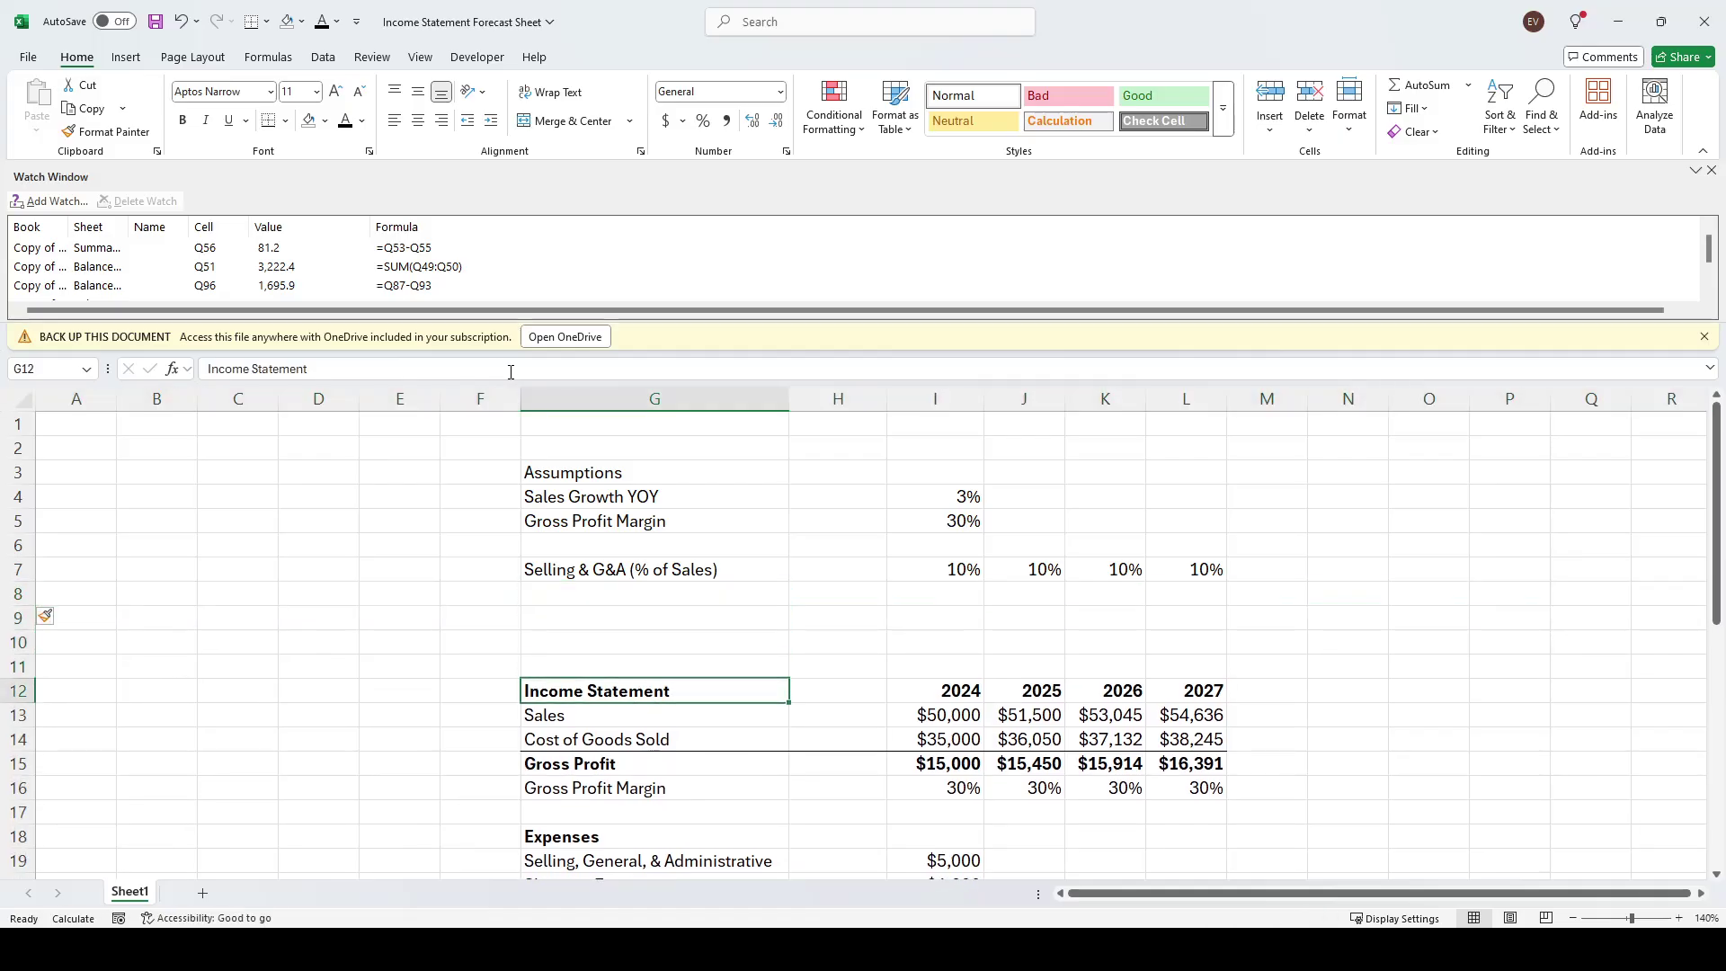
{"action": "key", "text": "Down"}
{"action": "key", "text": "Down"}
{"action": "key", "text": "Down"}
{"action": "key", "text": "Down"}
{"action": "key", "text": "Down"}
{"action": "key", "text": "Down"}
{"action": "key", "text": "Down"}
{"action": "key", "text": "Down"}
{"action": "key", "text": "Down"}
{"action": "key", "text": "Up"}
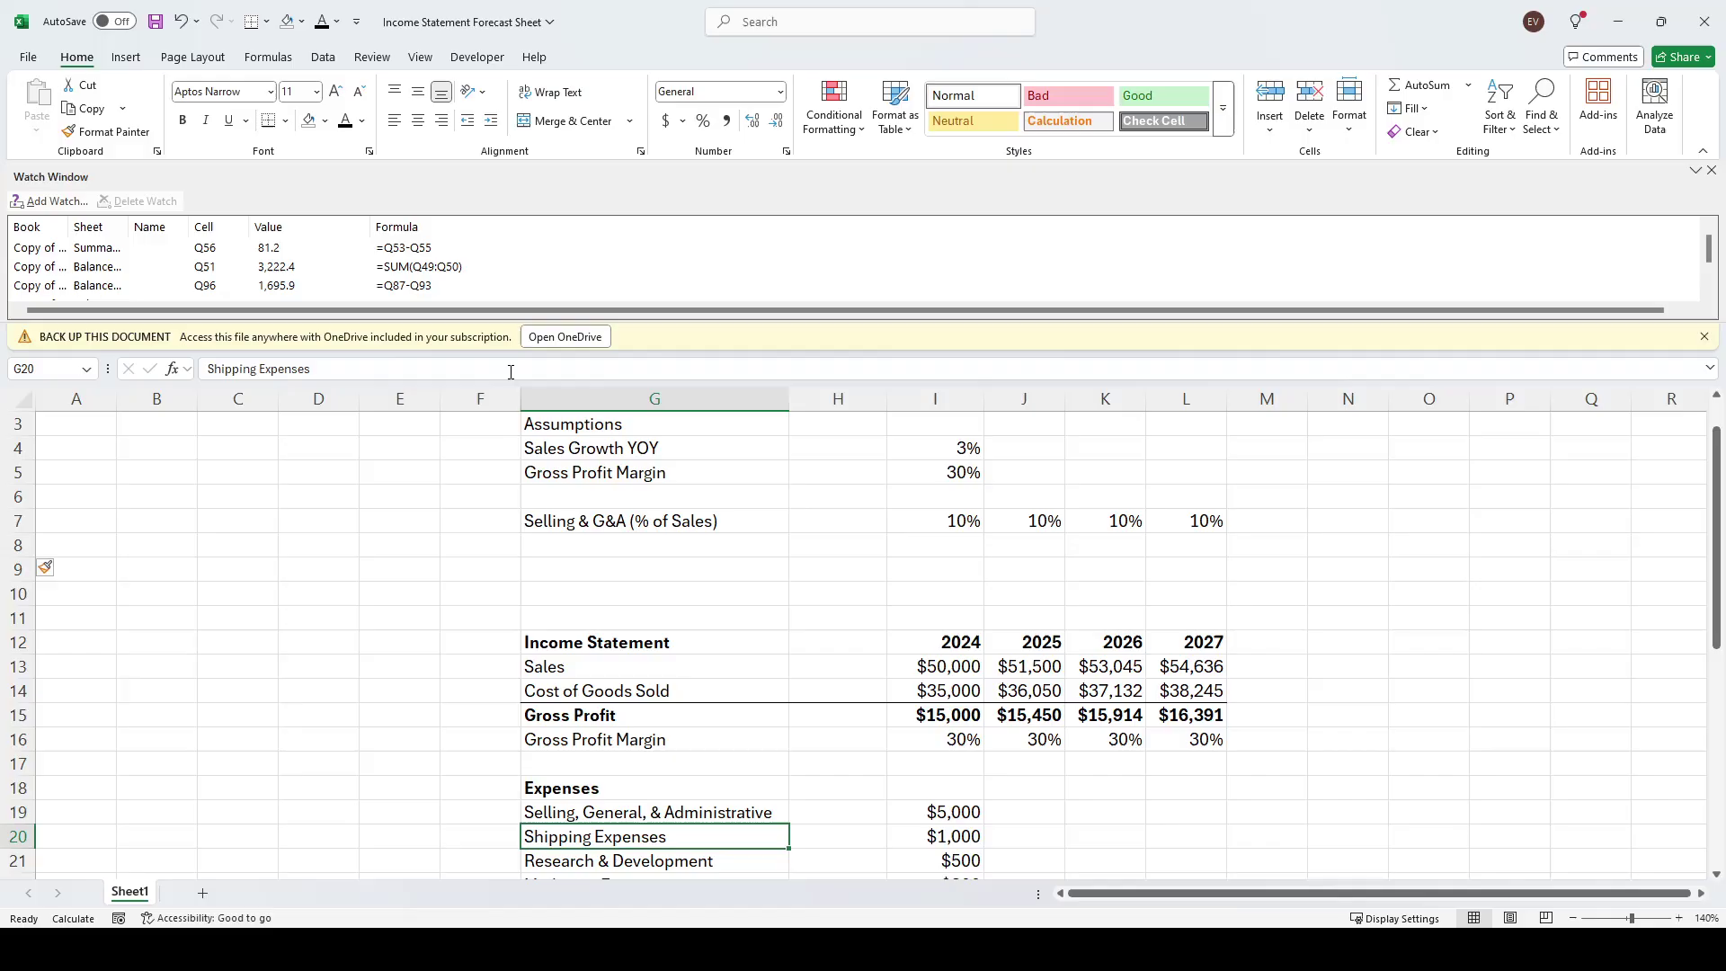
{"action": "key", "text": "Up"}
{"action": "key", "text": "Up"}
{"action": "key", "text": "Down"}
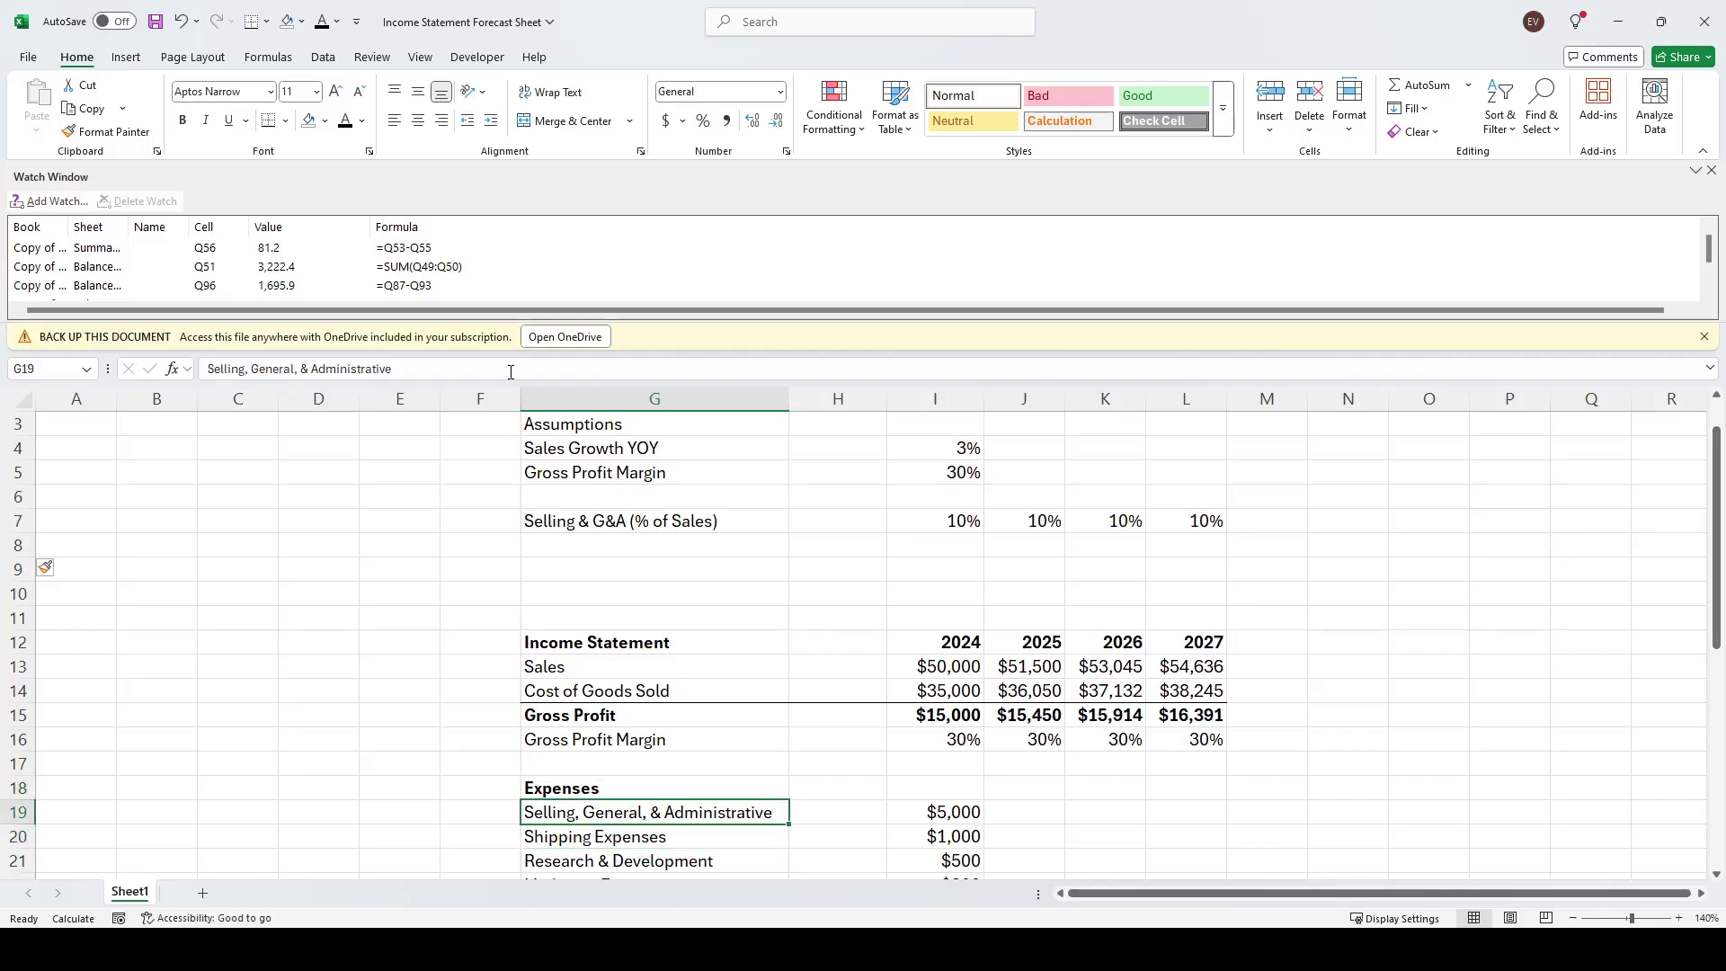
{"action": "key", "text": "Down"}
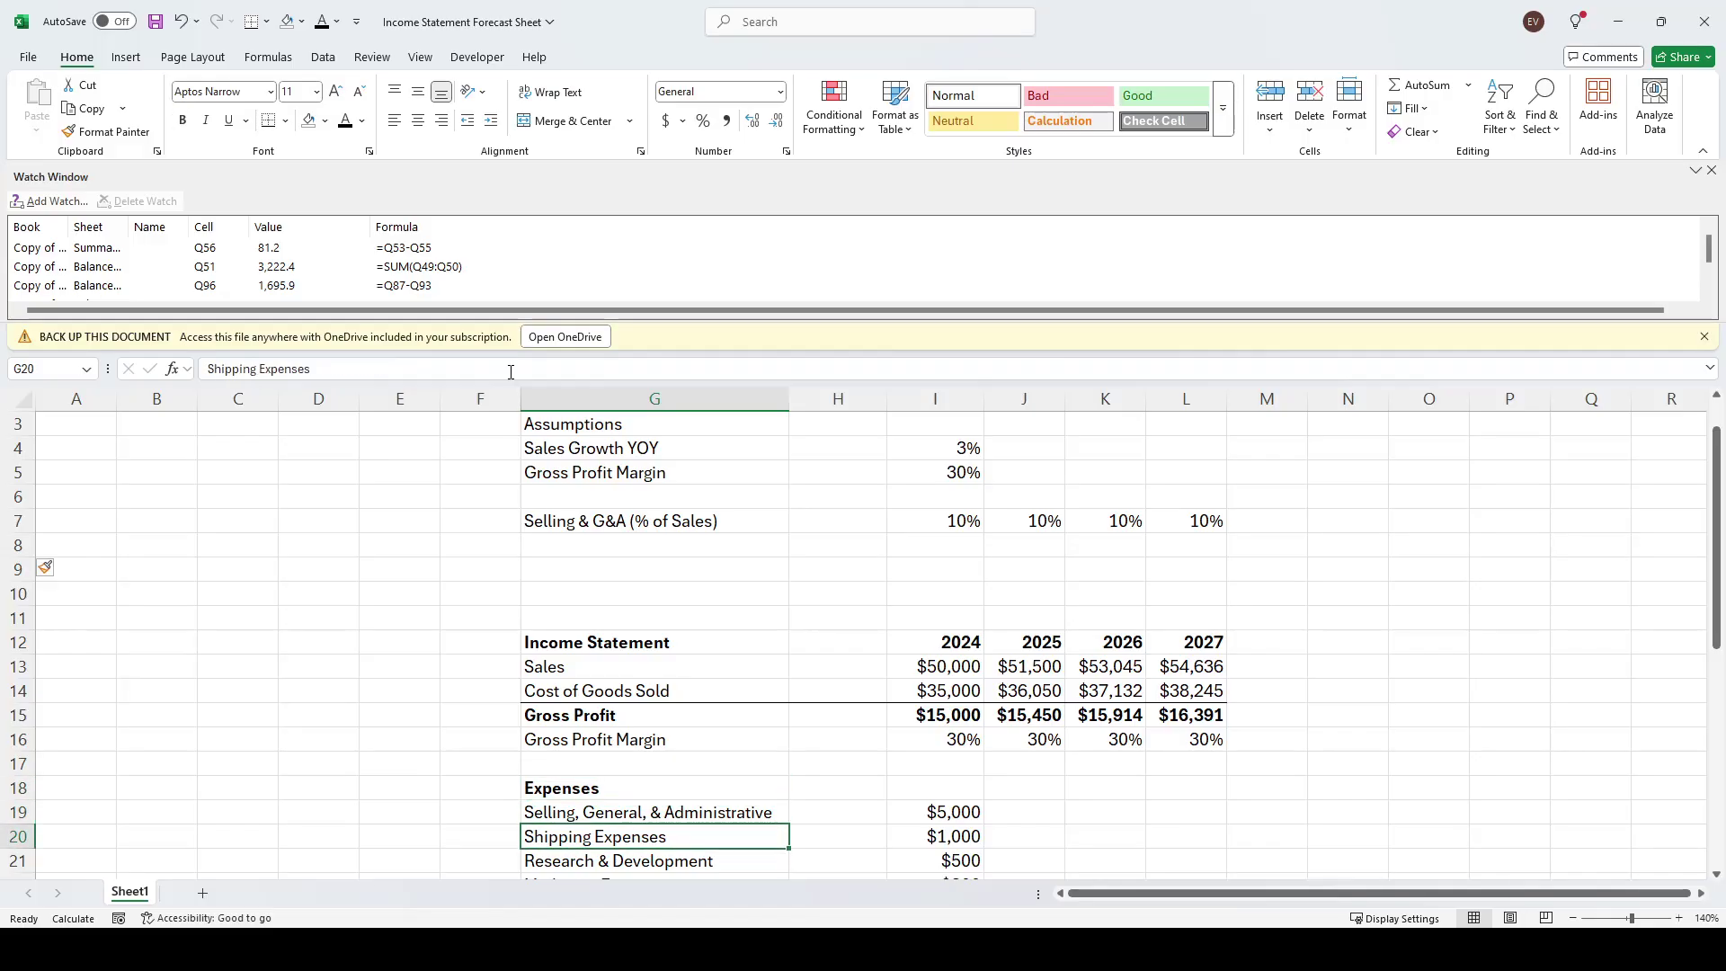
{"action": "key", "text": "Up"}
{"action": "key", "text": "Up"}
{"action": "key", "text": "Up"}
{"action": "key", "text": "Up"}
{"action": "key", "text": "Up"}
{"action": "key", "text": "Up"}
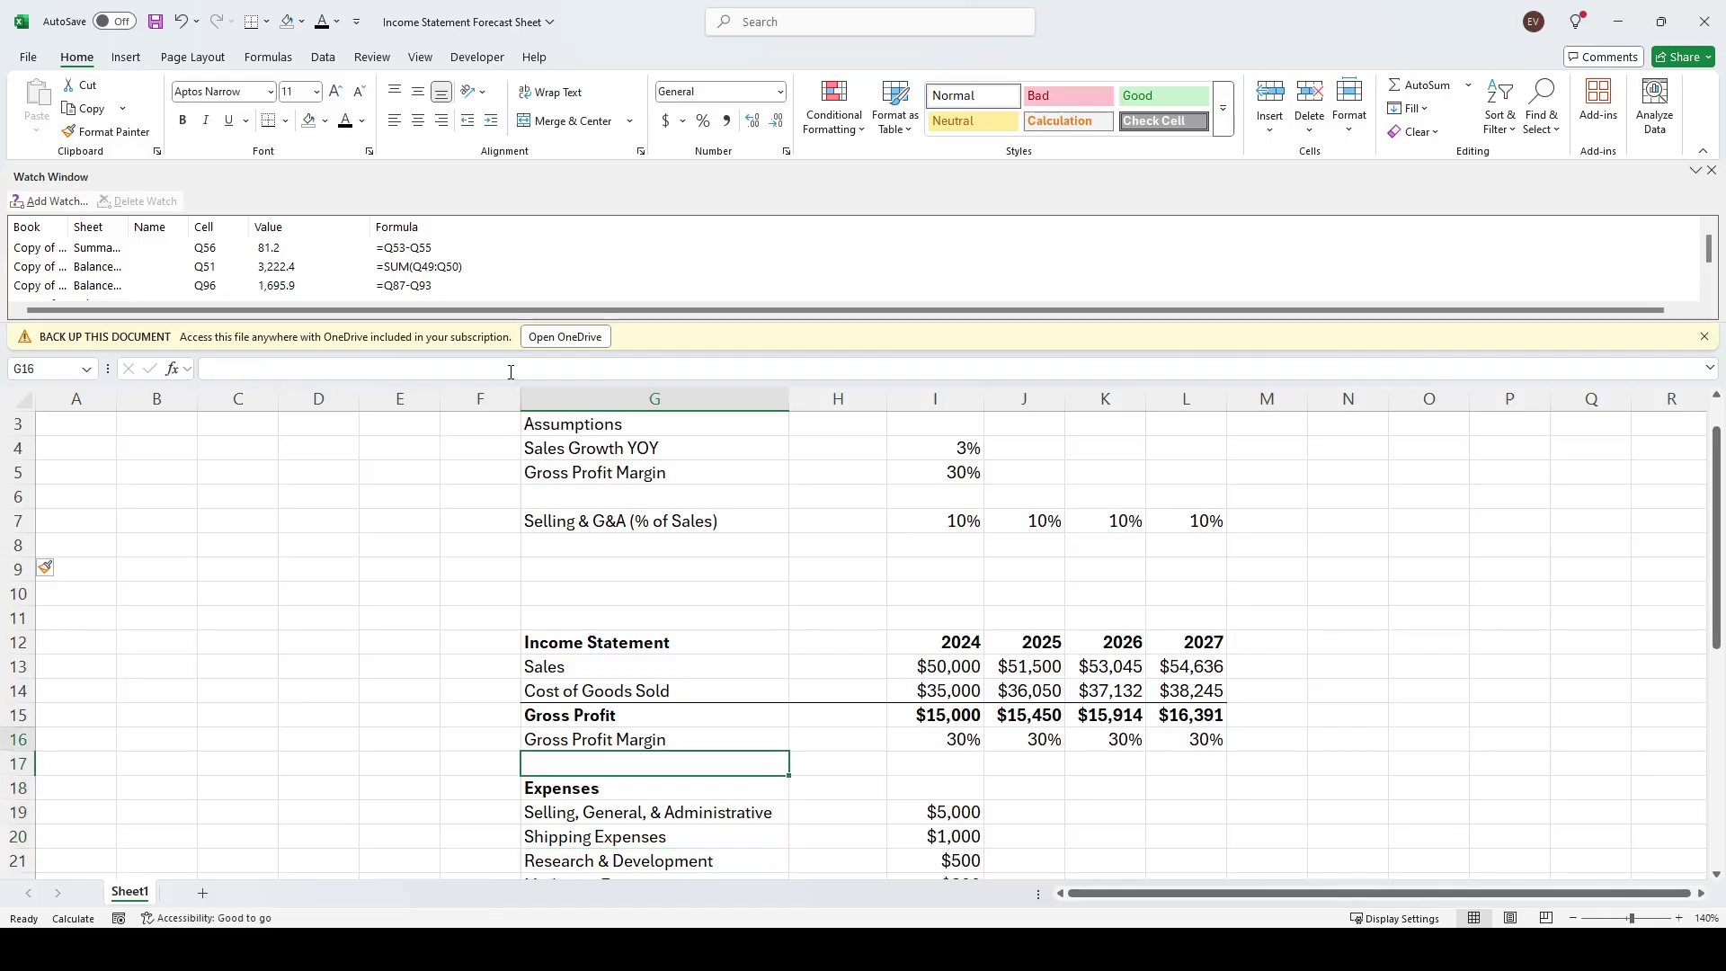
{"action": "key", "text": "Up"}
{"action": "key", "text": "Up"}
{"action": "key", "text": "Up"}
{"action": "key", "text": "Up"}
{"action": "key", "text": "Up"}
{"action": "key", "text": "Up"}
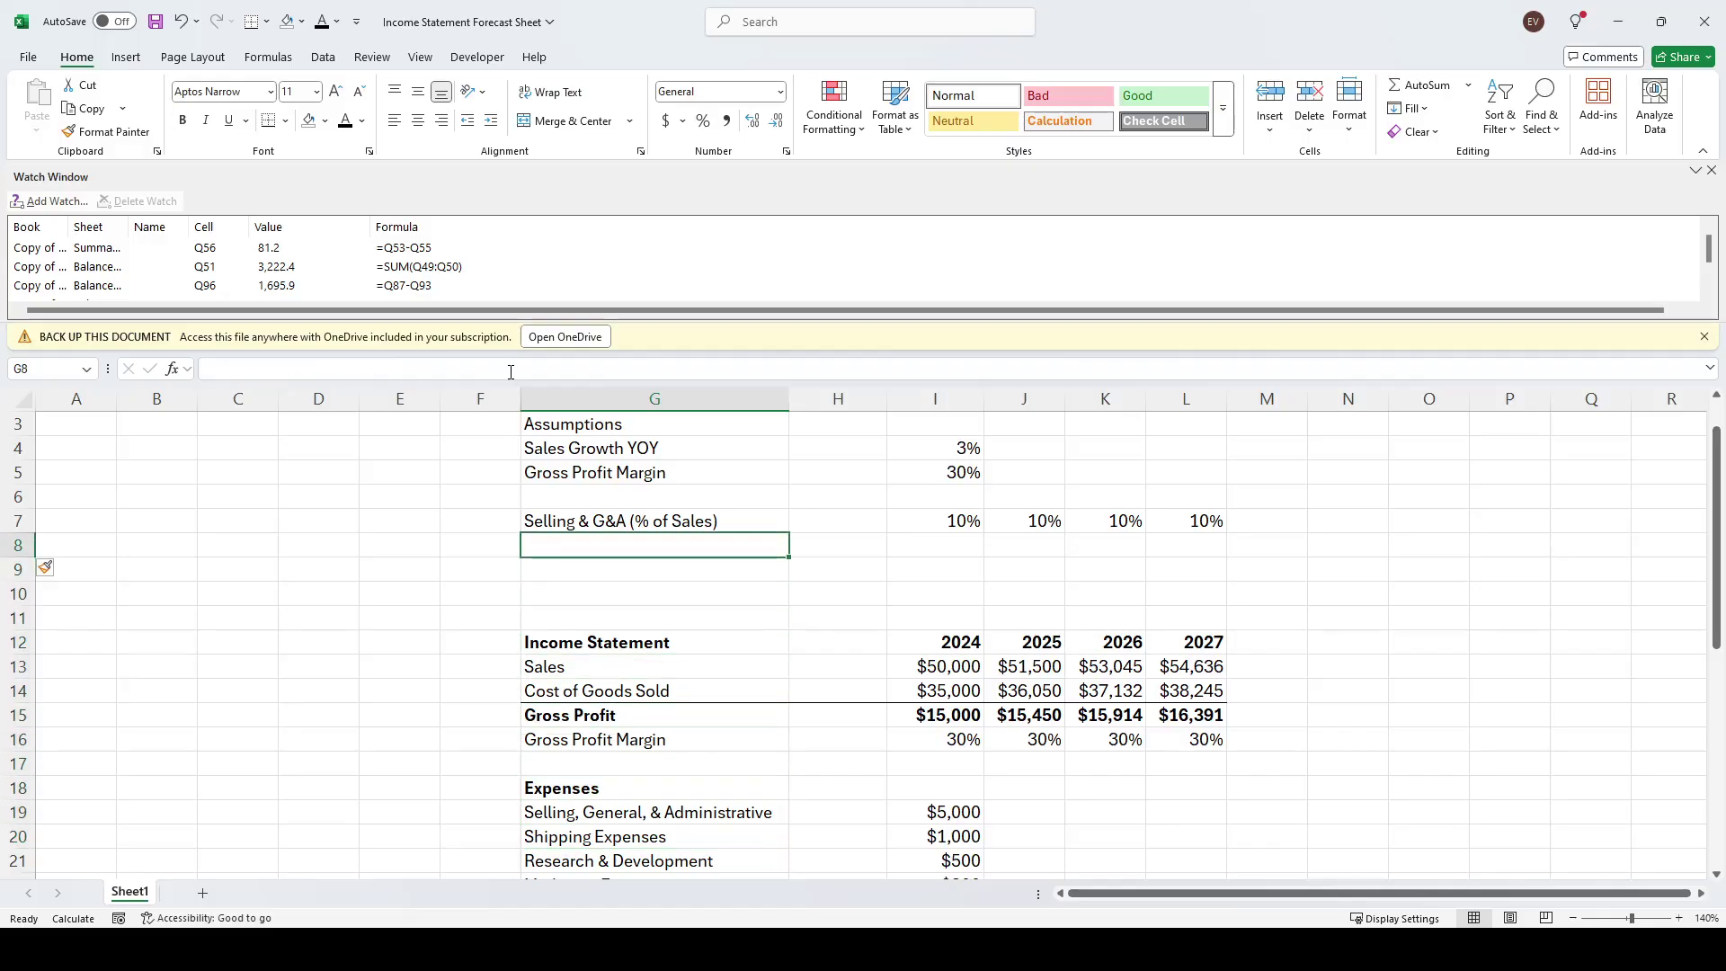
{"action": "key", "text": "Down"}
{"action": "key", "text": "Down"}
{"action": "key", "text": "Up"}
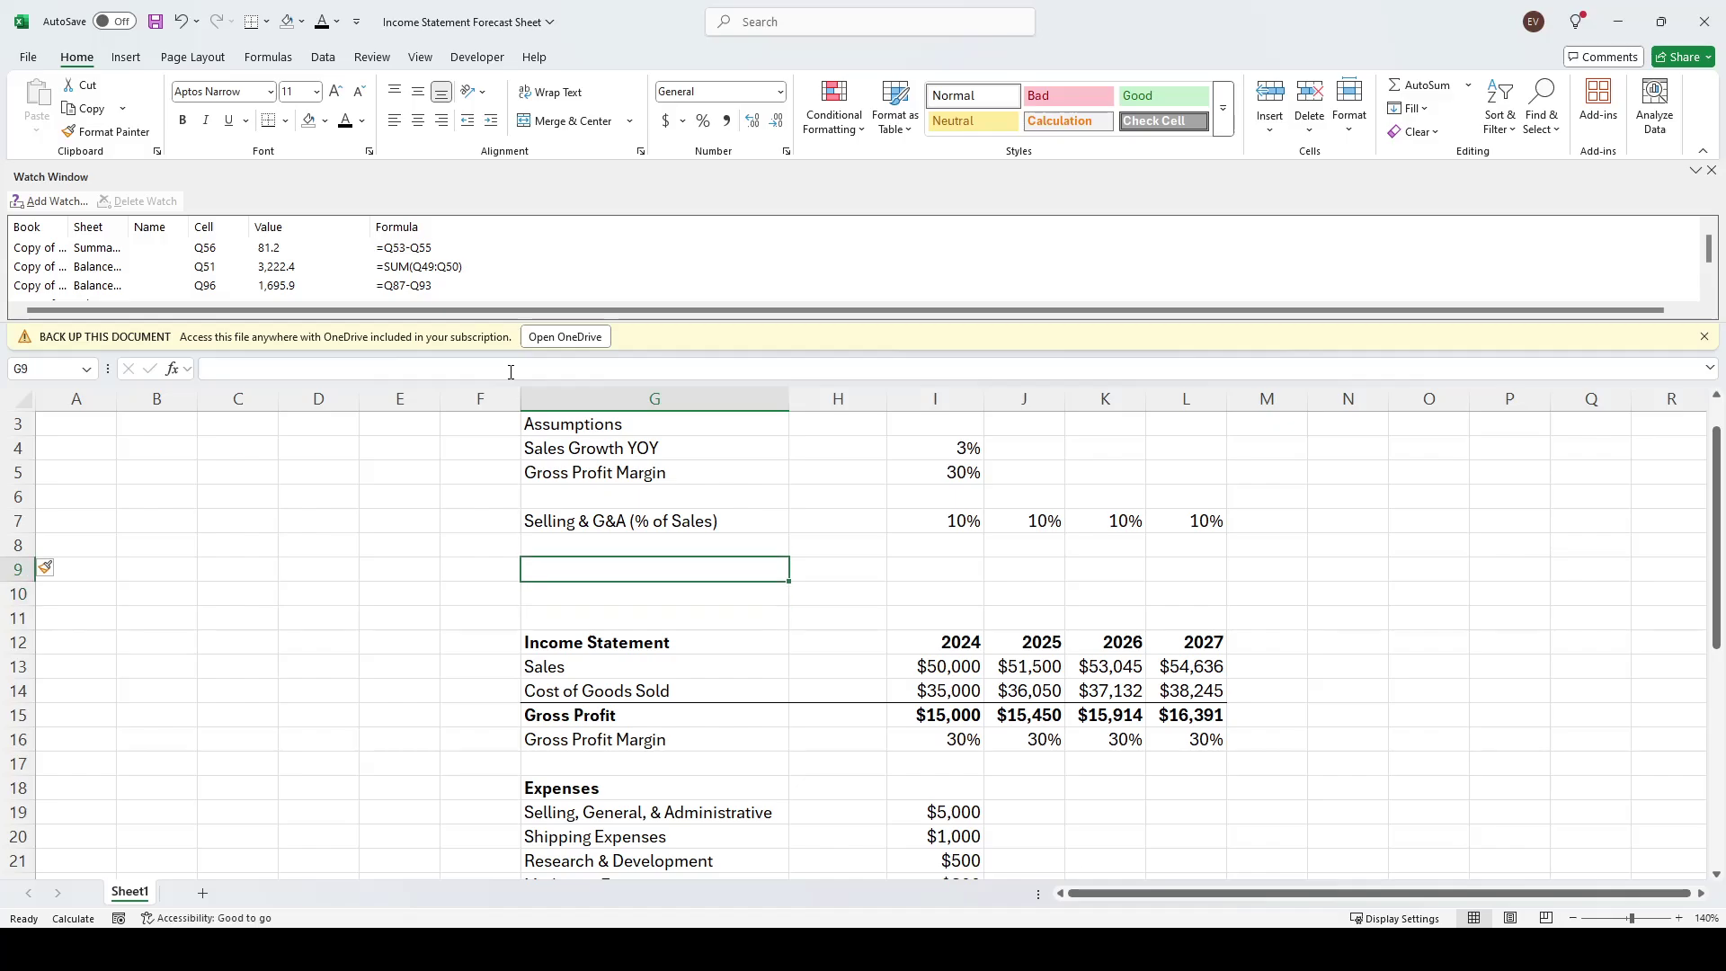
{"action": "key", "text": "Up"}
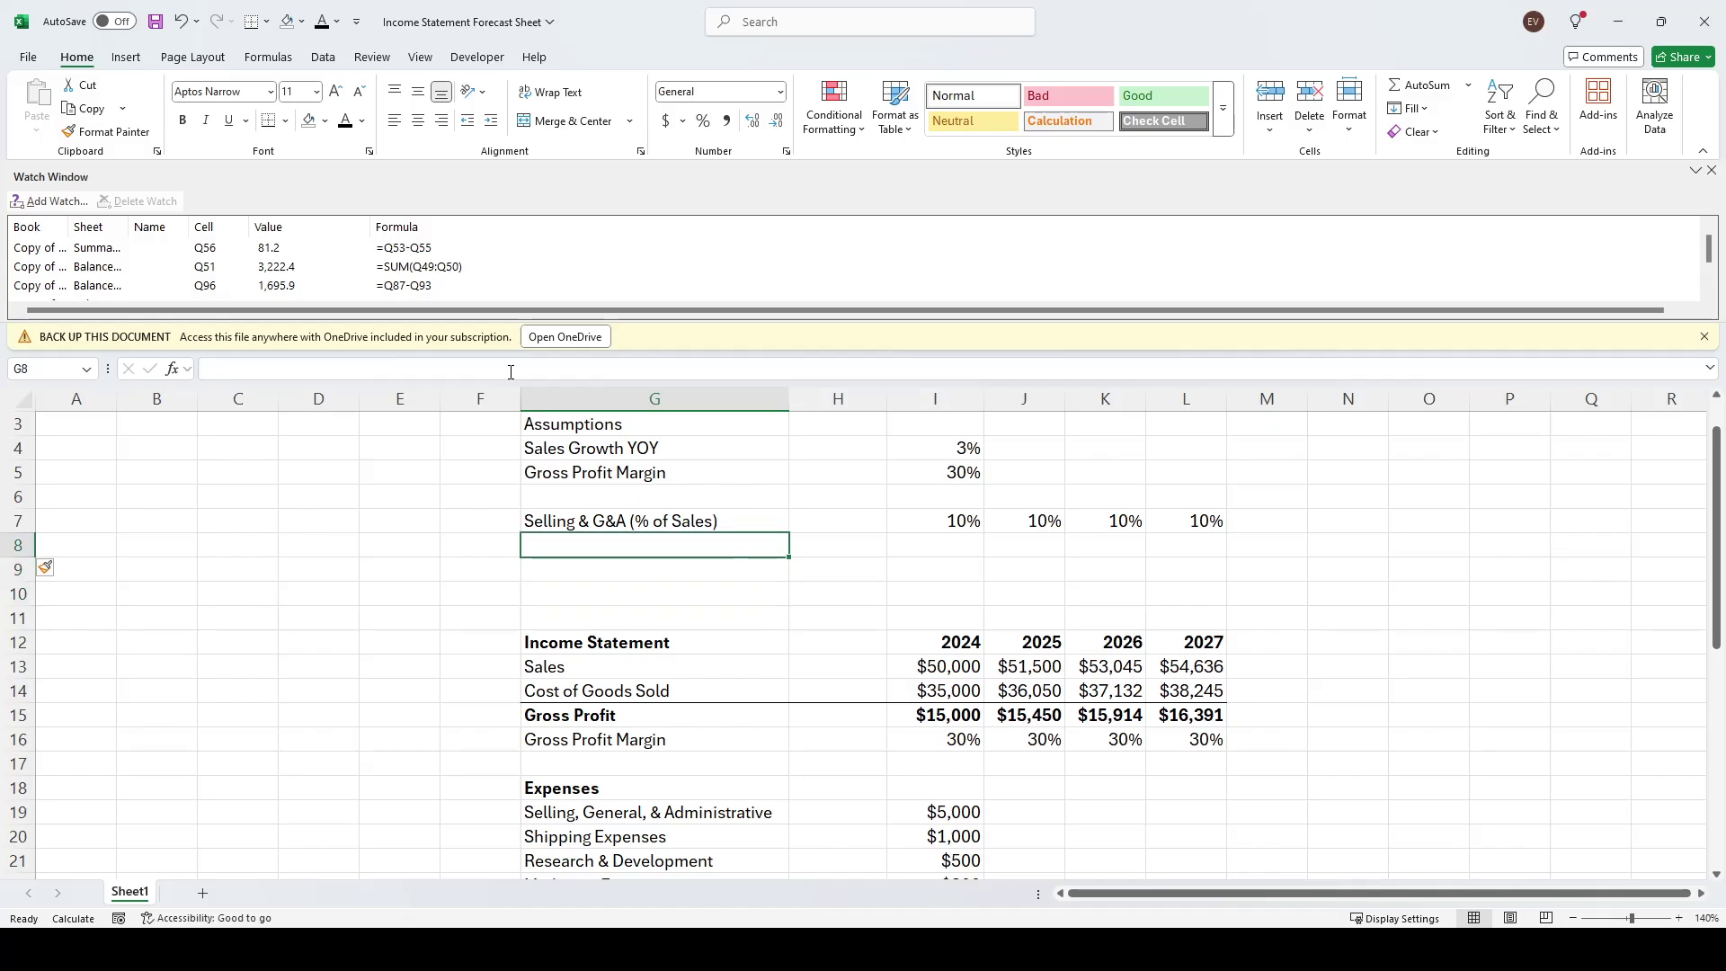
Label the assumption row in G8 as "Shipping Expenses (% of Sales)"
{"action": "type", "text": "Ship"}
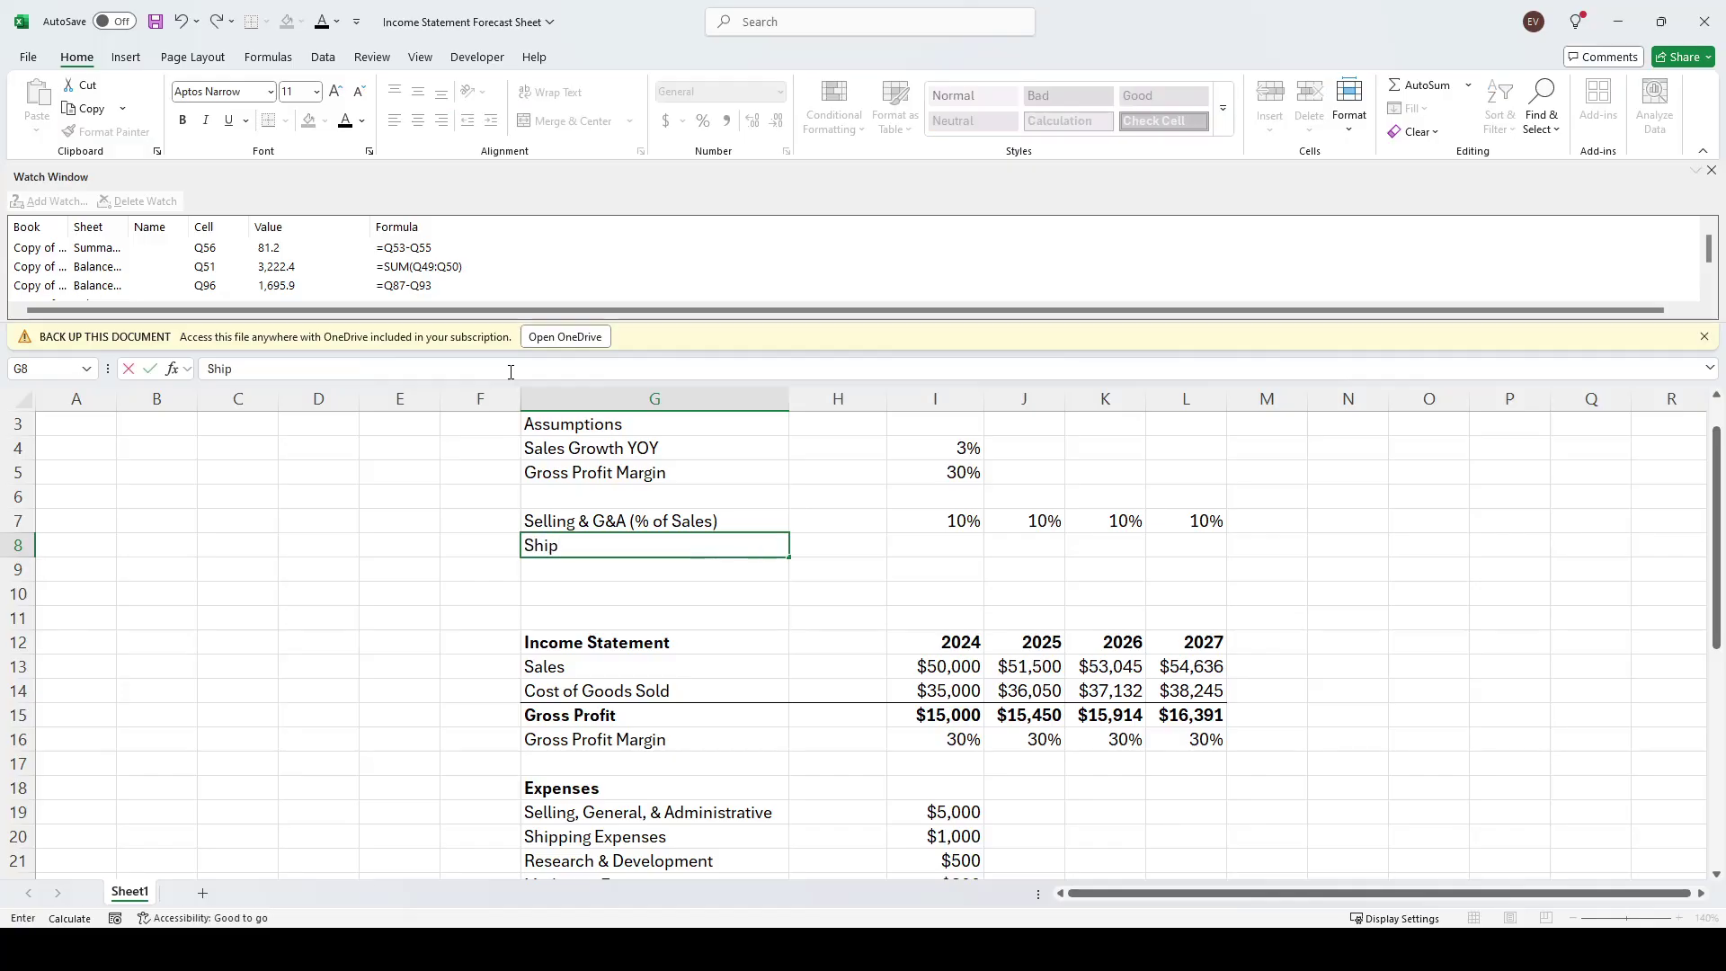
{"action": "type", "text": "ping Expenses (% of"}
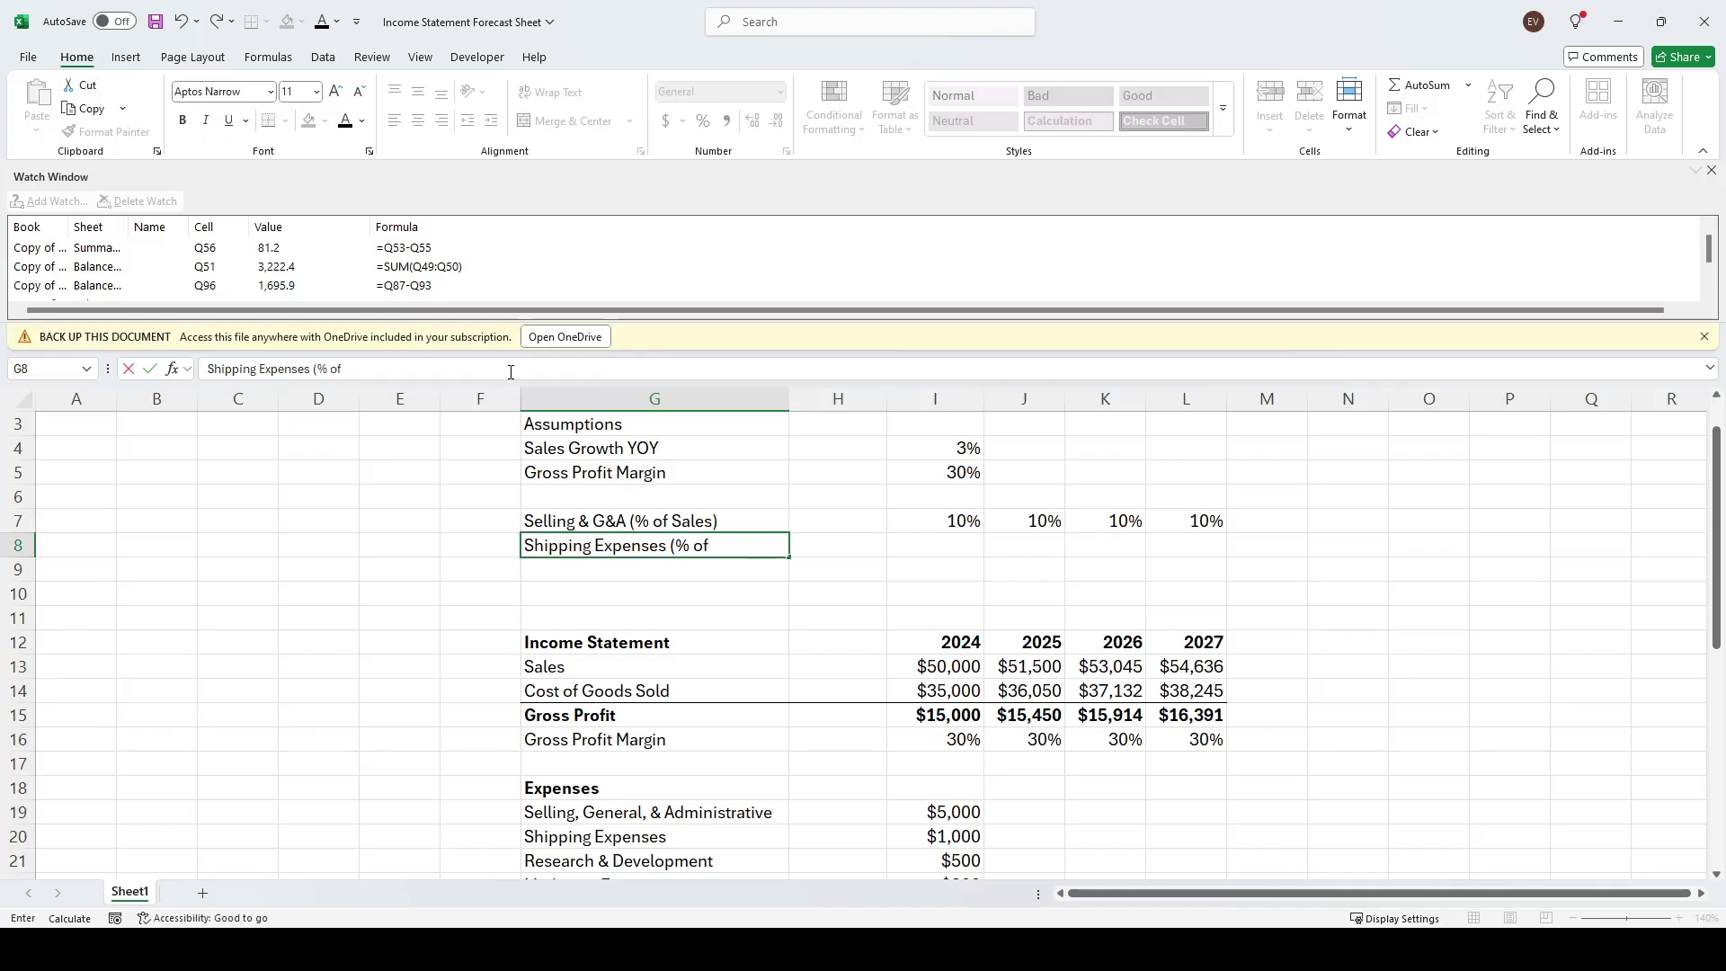
{"action": "type", "text": "ales"}
{"action": "key", "text": "BackSpace"}
{"action": "key", "text": "BackSpace"}
{"action": "key", "text": "BackSpace"}
{"action": "key", "text": "BackSpace"}
{"action": "key", "text": "BackSpace"}
{"action": "type", "text": "Sales)"}
{"action": "key", "text": "Tab"}
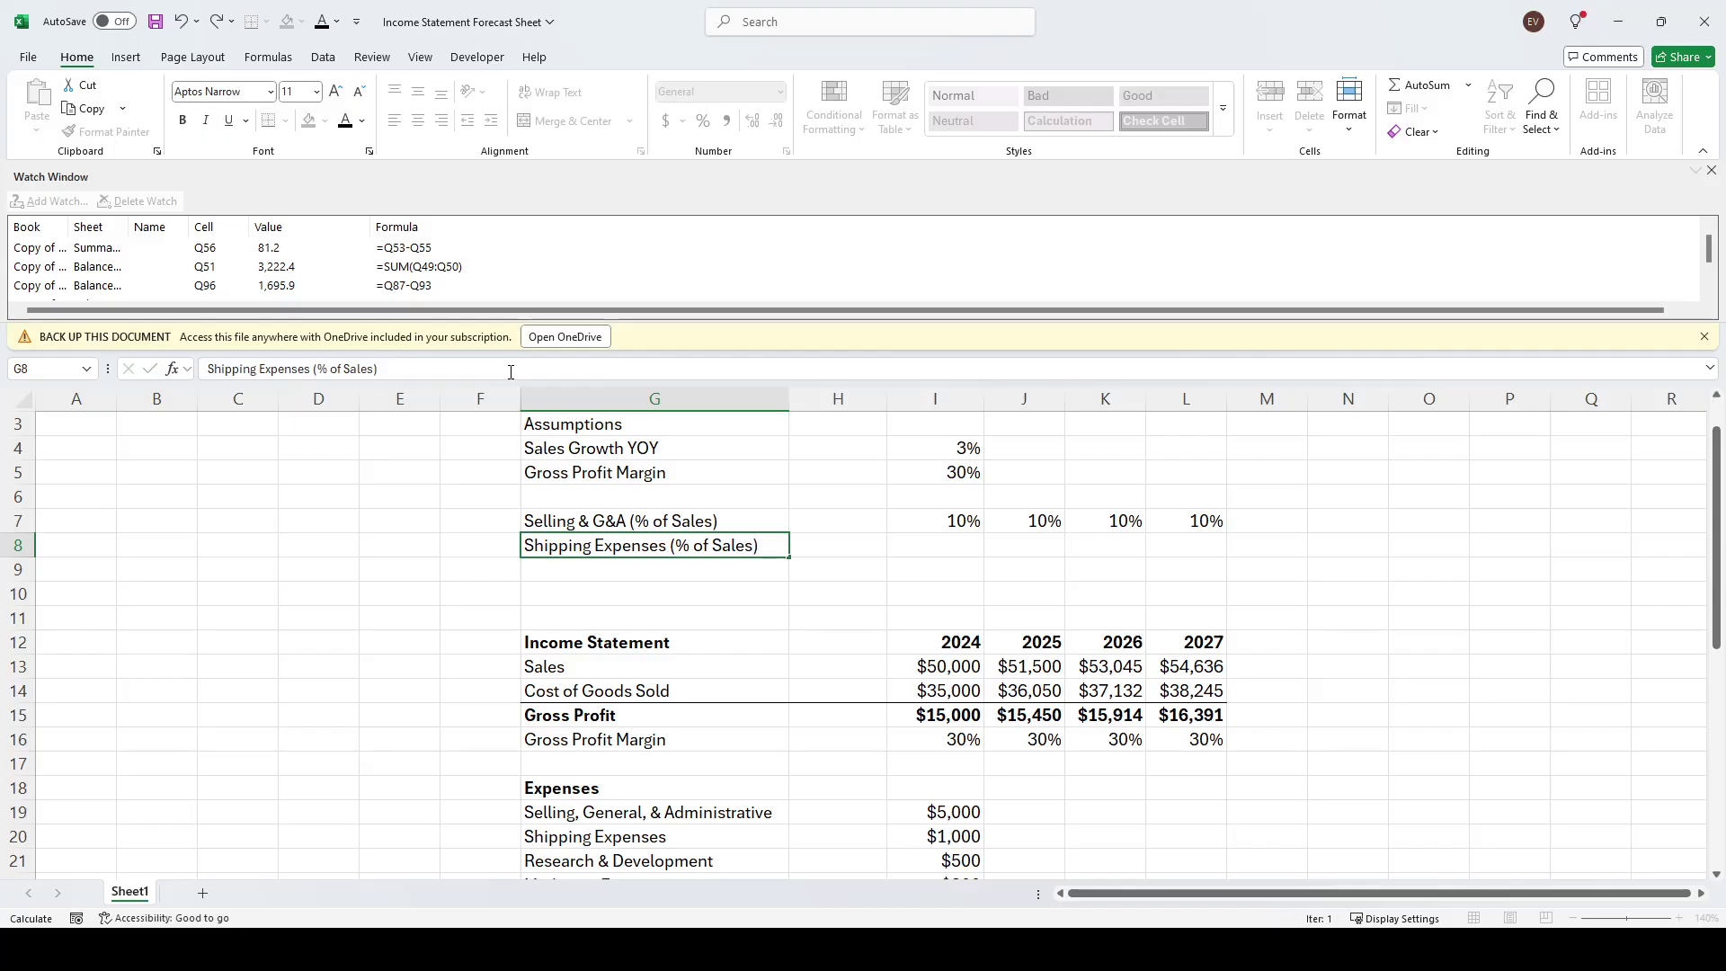
{"action": "key", "text": "Tab"}
Anchor the sales row in the 2024 Selling & G&A percentage in I7, making the formula =I19/I$13
{"action": "type", "text": "4"}
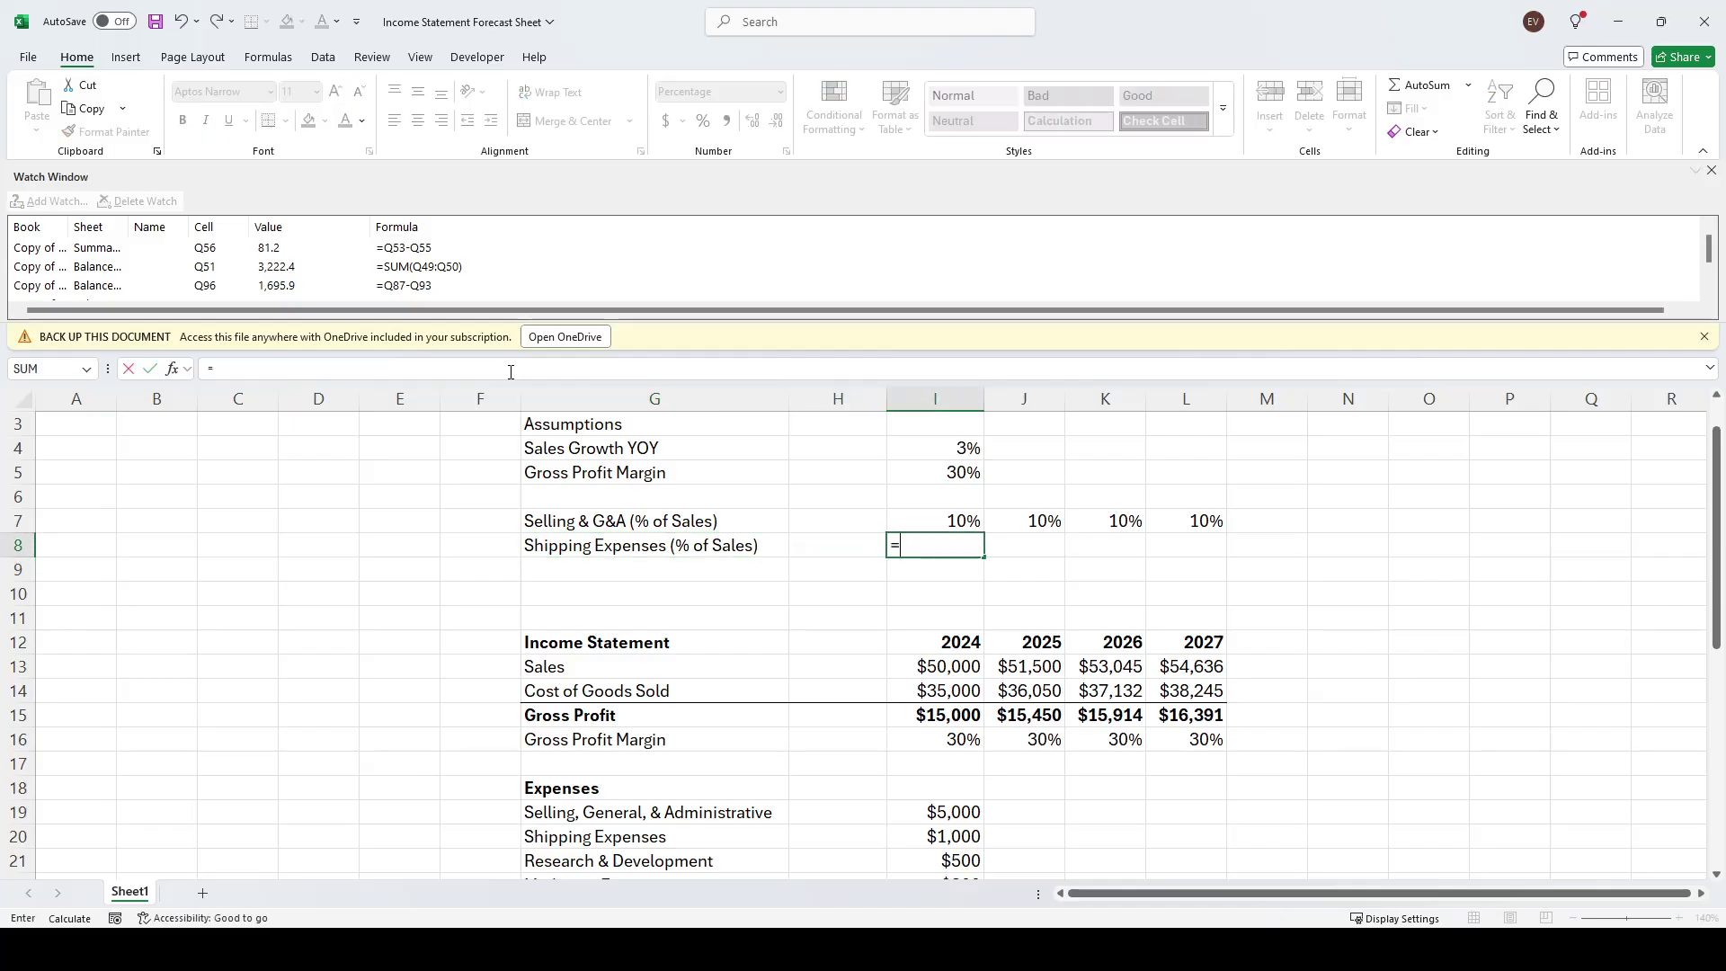
{"action": "key", "text": "Escape"}
{"action": "key", "text": "Up"}
{"action": "left_click", "coordinate": [510, 371]}
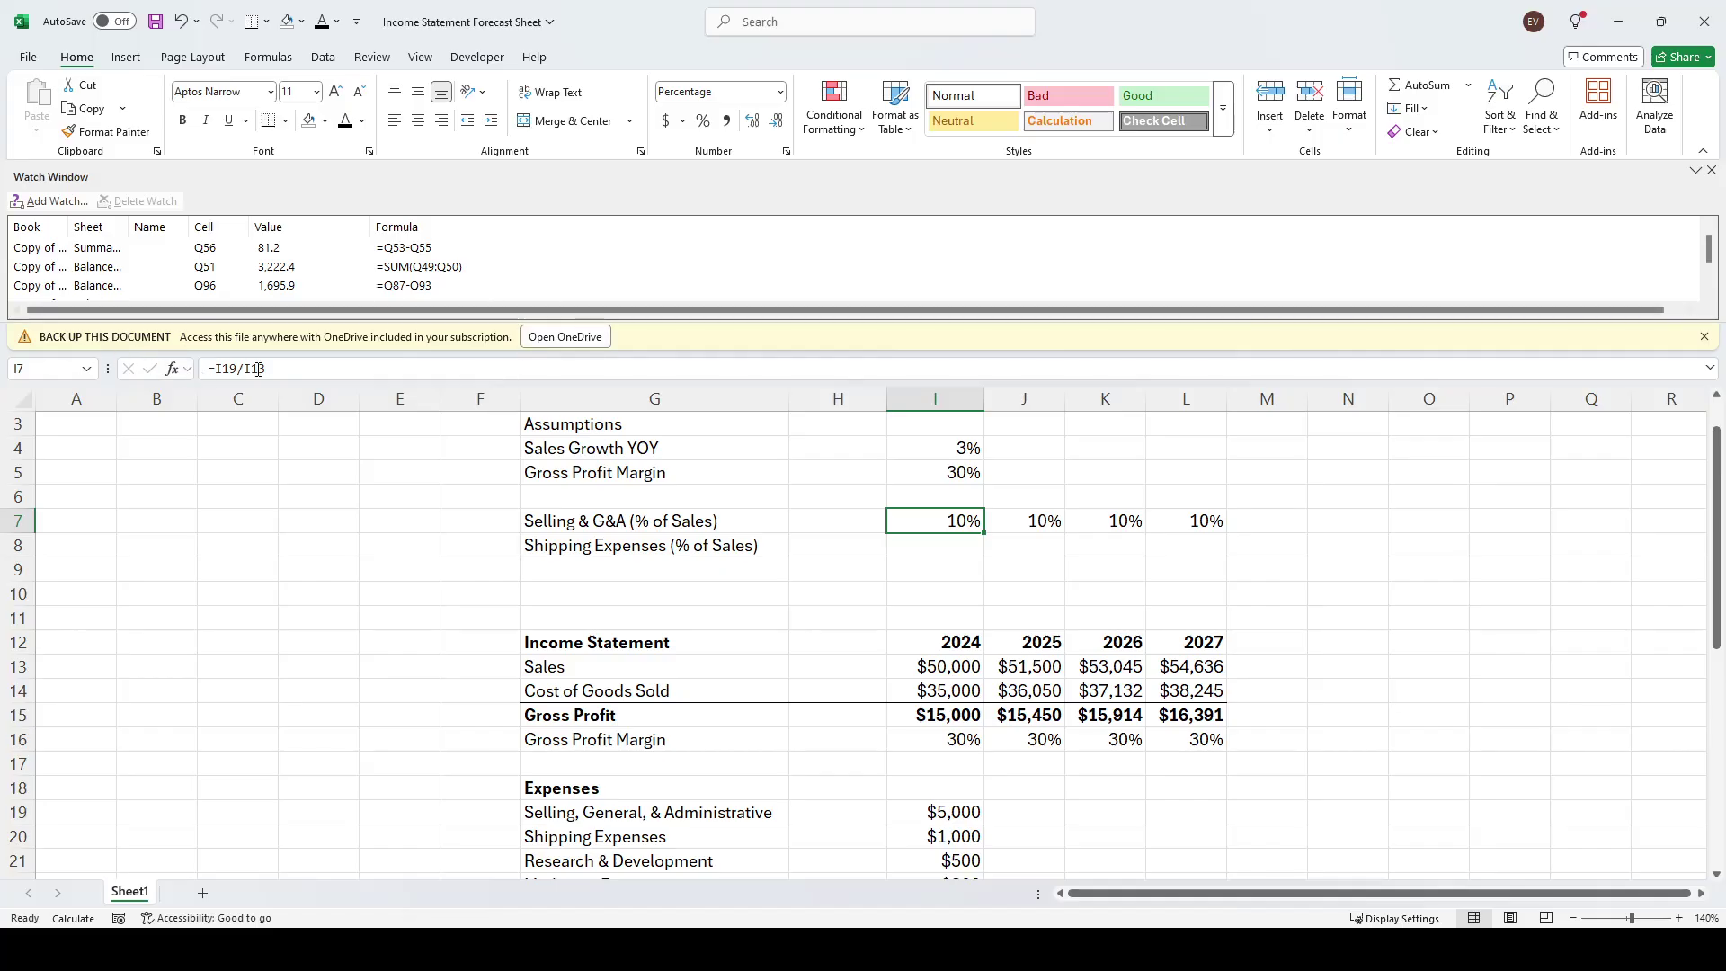
{"action": "key", "text": "F4"}
{"action": "key", "text": "F4"}
{"action": "key", "text": "Return"}
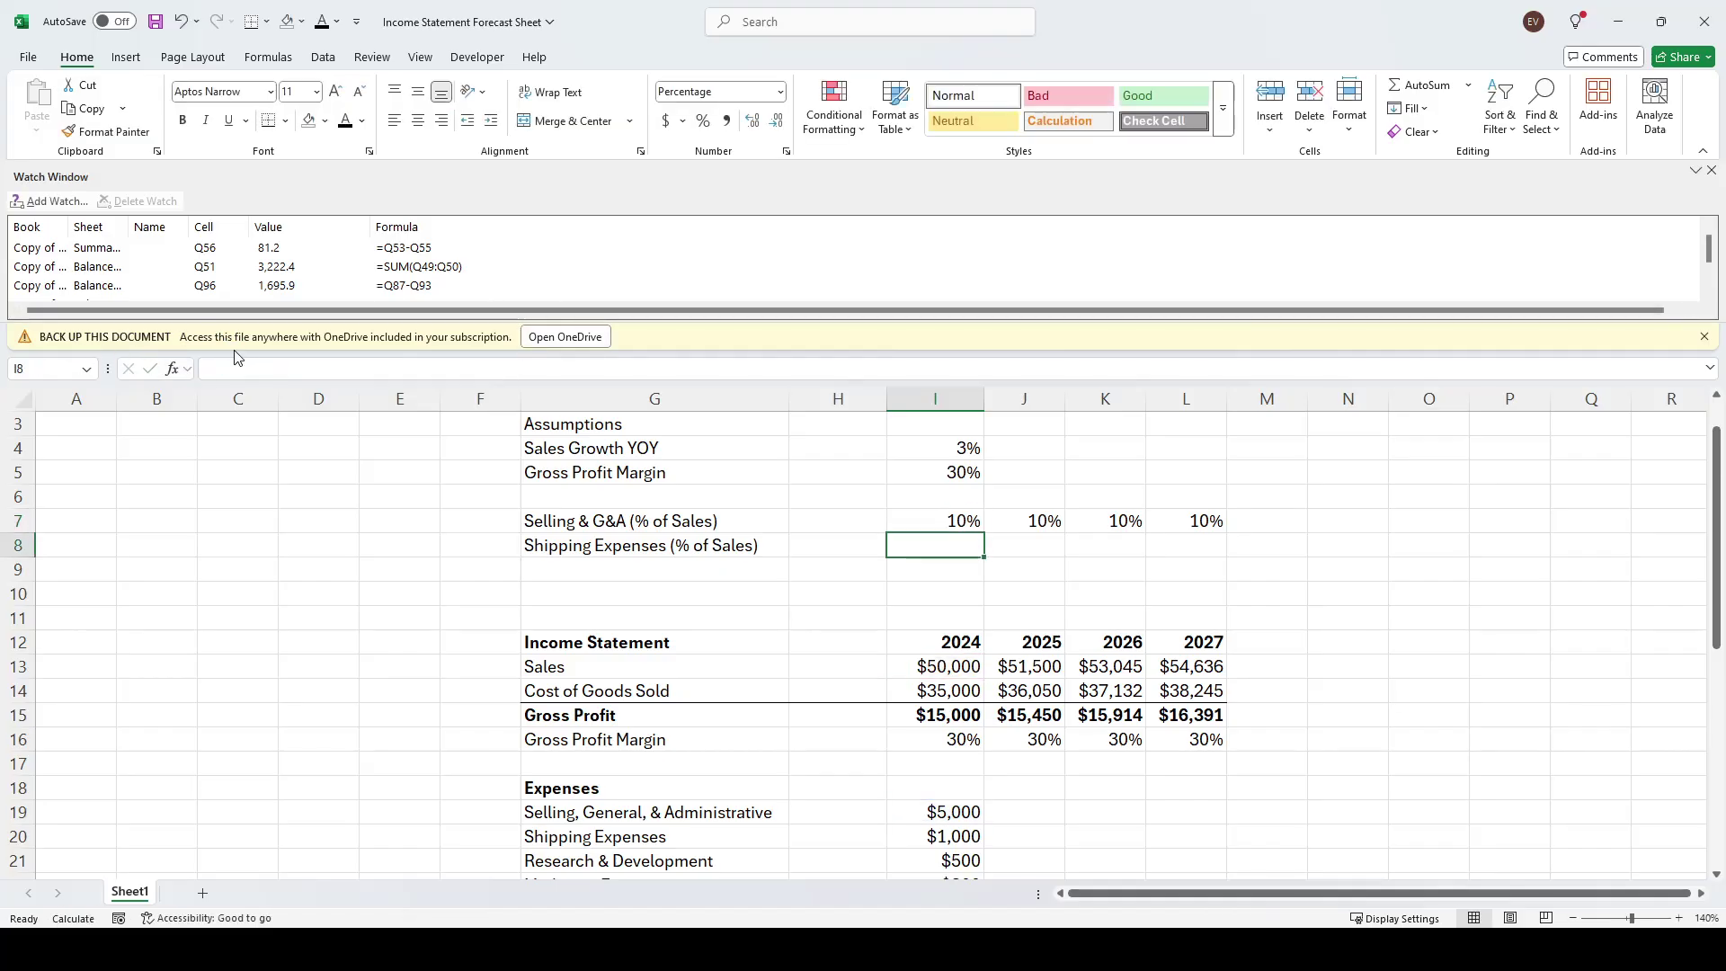
Fill the I7 formula down into I8 to calculate the 2024 shipping percentage as =I20/I$13, and check its references
{"action": "key", "text": "ctrl+d"}
{"action": "key", "text": "F2"}
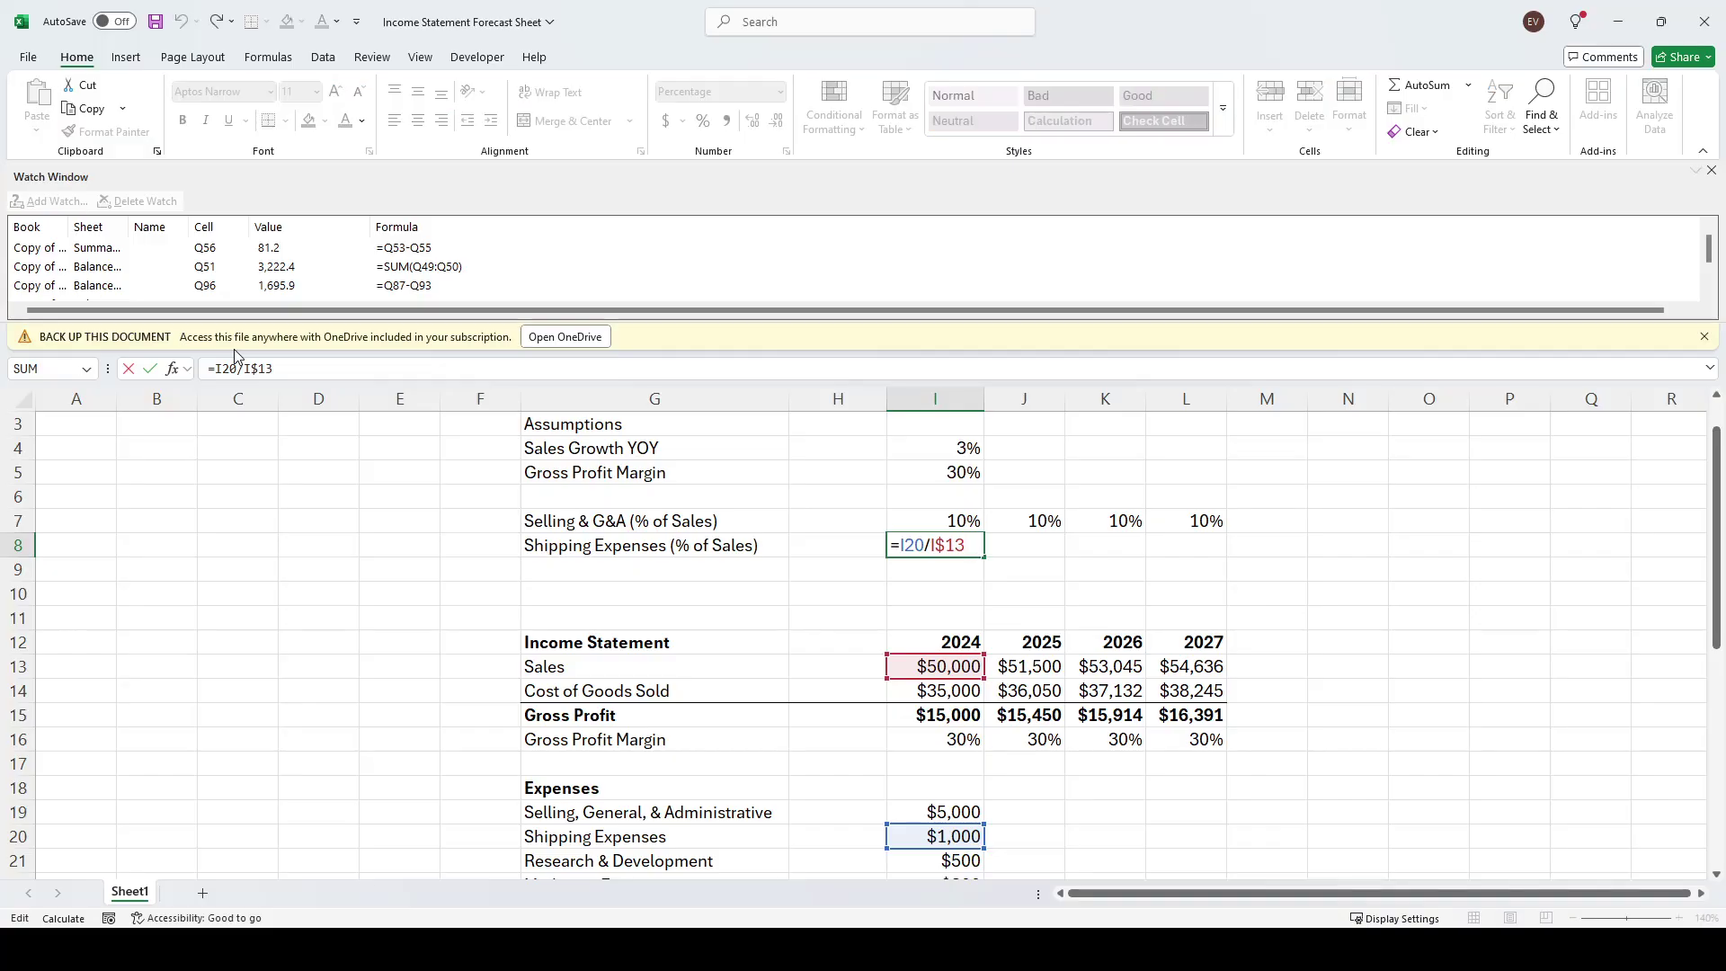
{"action": "scroll", "coordinate": [496, 709], "scroll_direction": "down", "scroll_amount": 1}
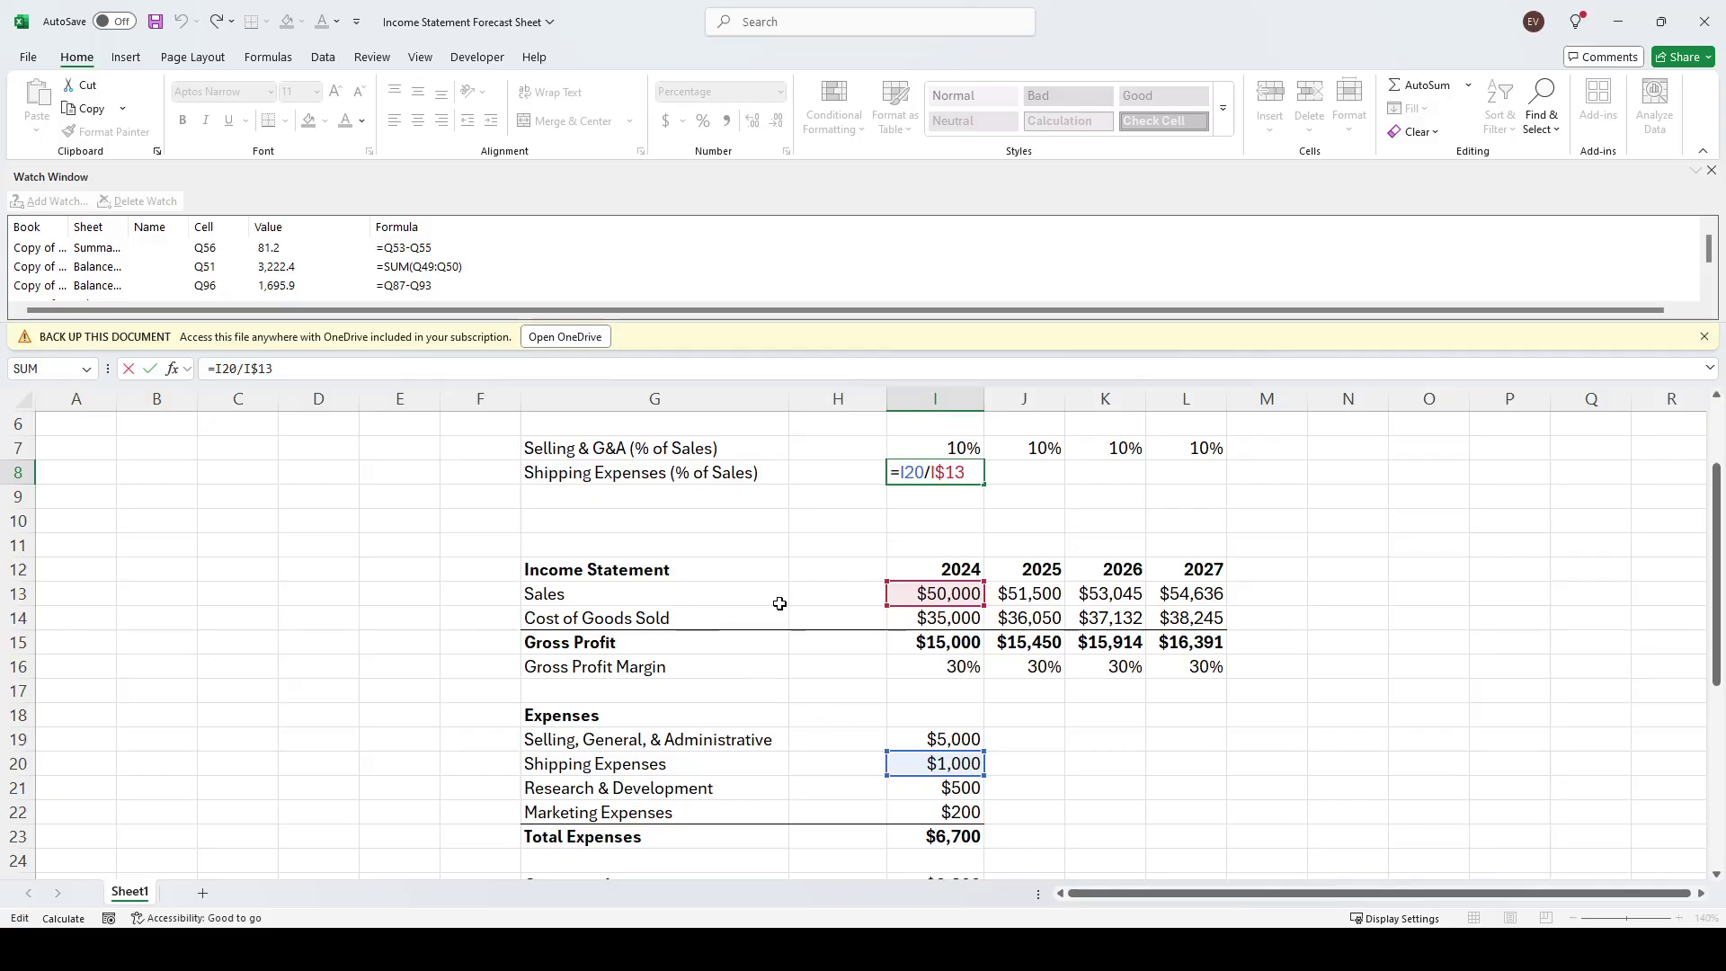
{"action": "key", "text": "ctrl+Return"}
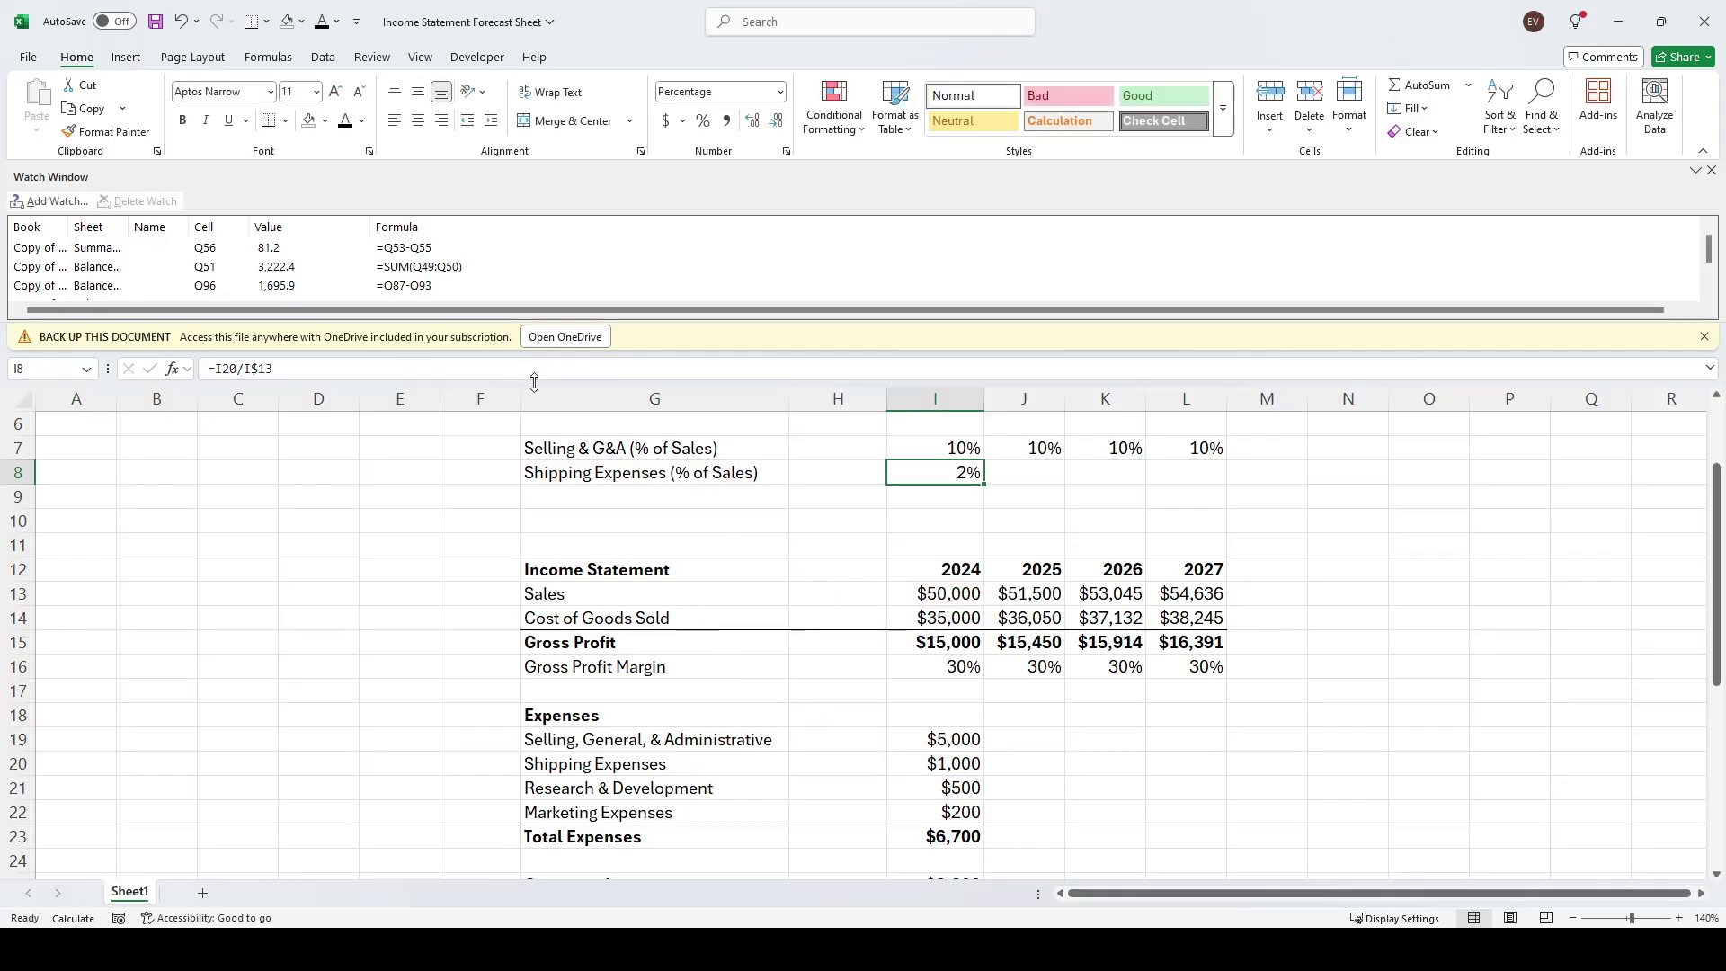
Show one decimal place on the 2024 shipping percentage in I8 and the Selling & G&A percentages in I7:L7
{"action": "left_click", "coordinate": [751, 124]}
{"action": "scroll", "coordinate": [692, 643], "scroll_direction": "up", "scroll_amount": 2}
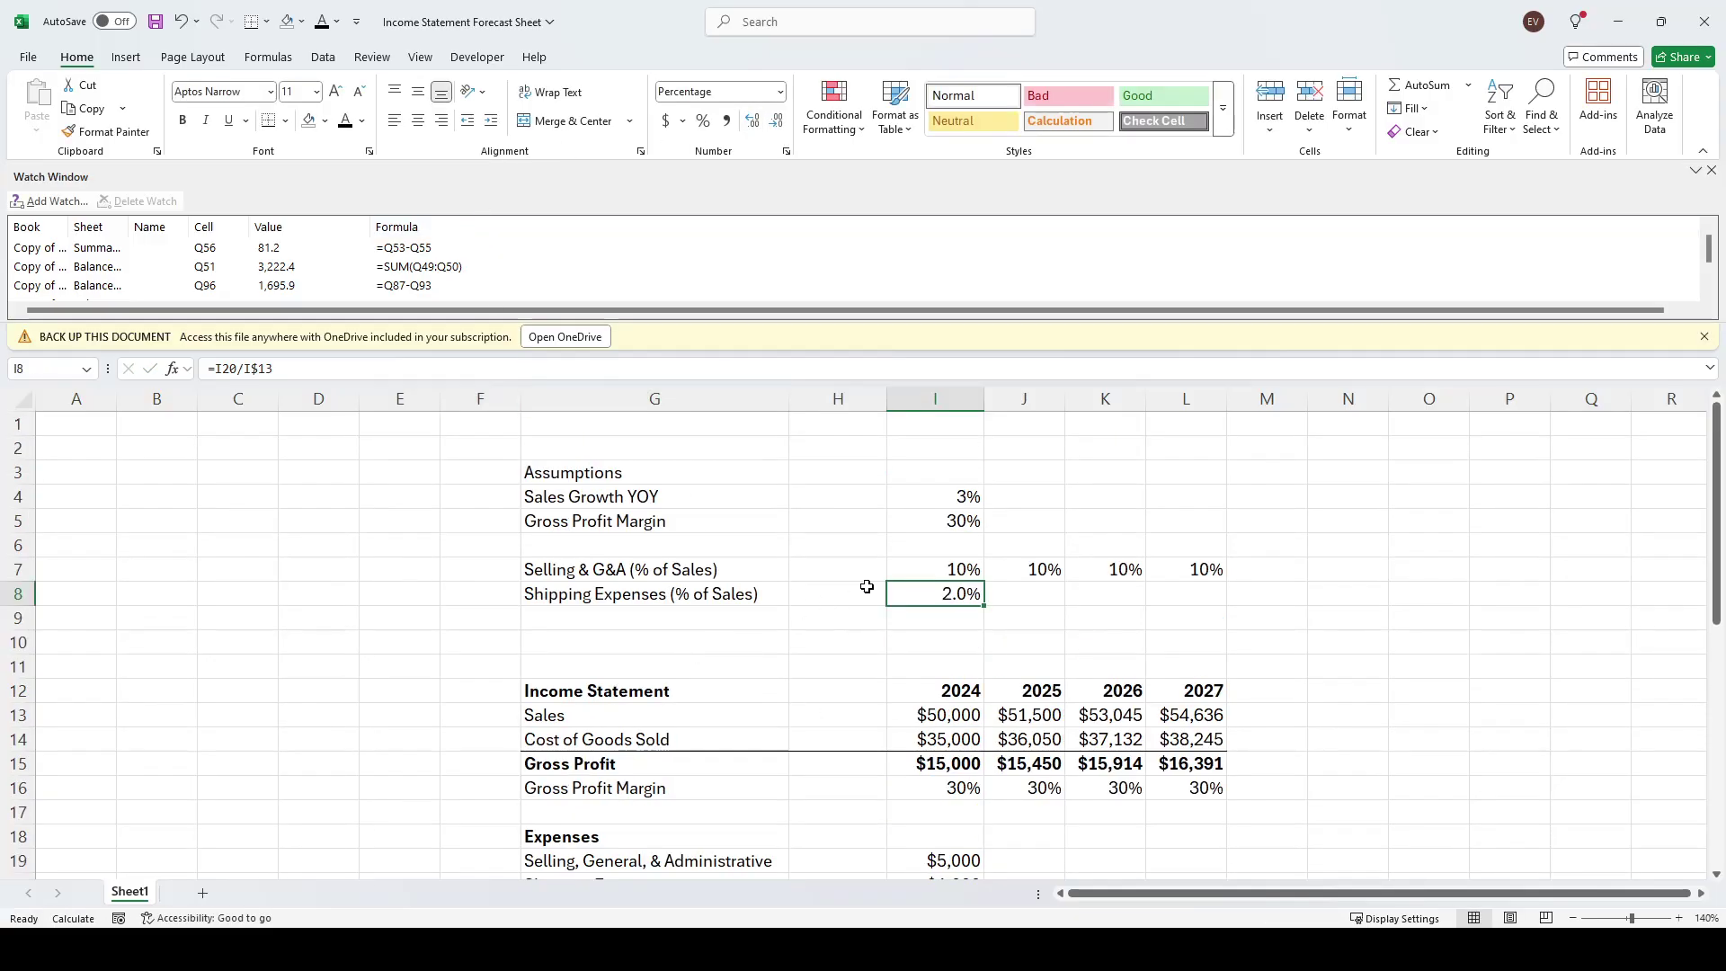
{"action": "left_click", "coordinate": [939, 566]}
{"action": "left_click", "coordinate": [753, 119]}
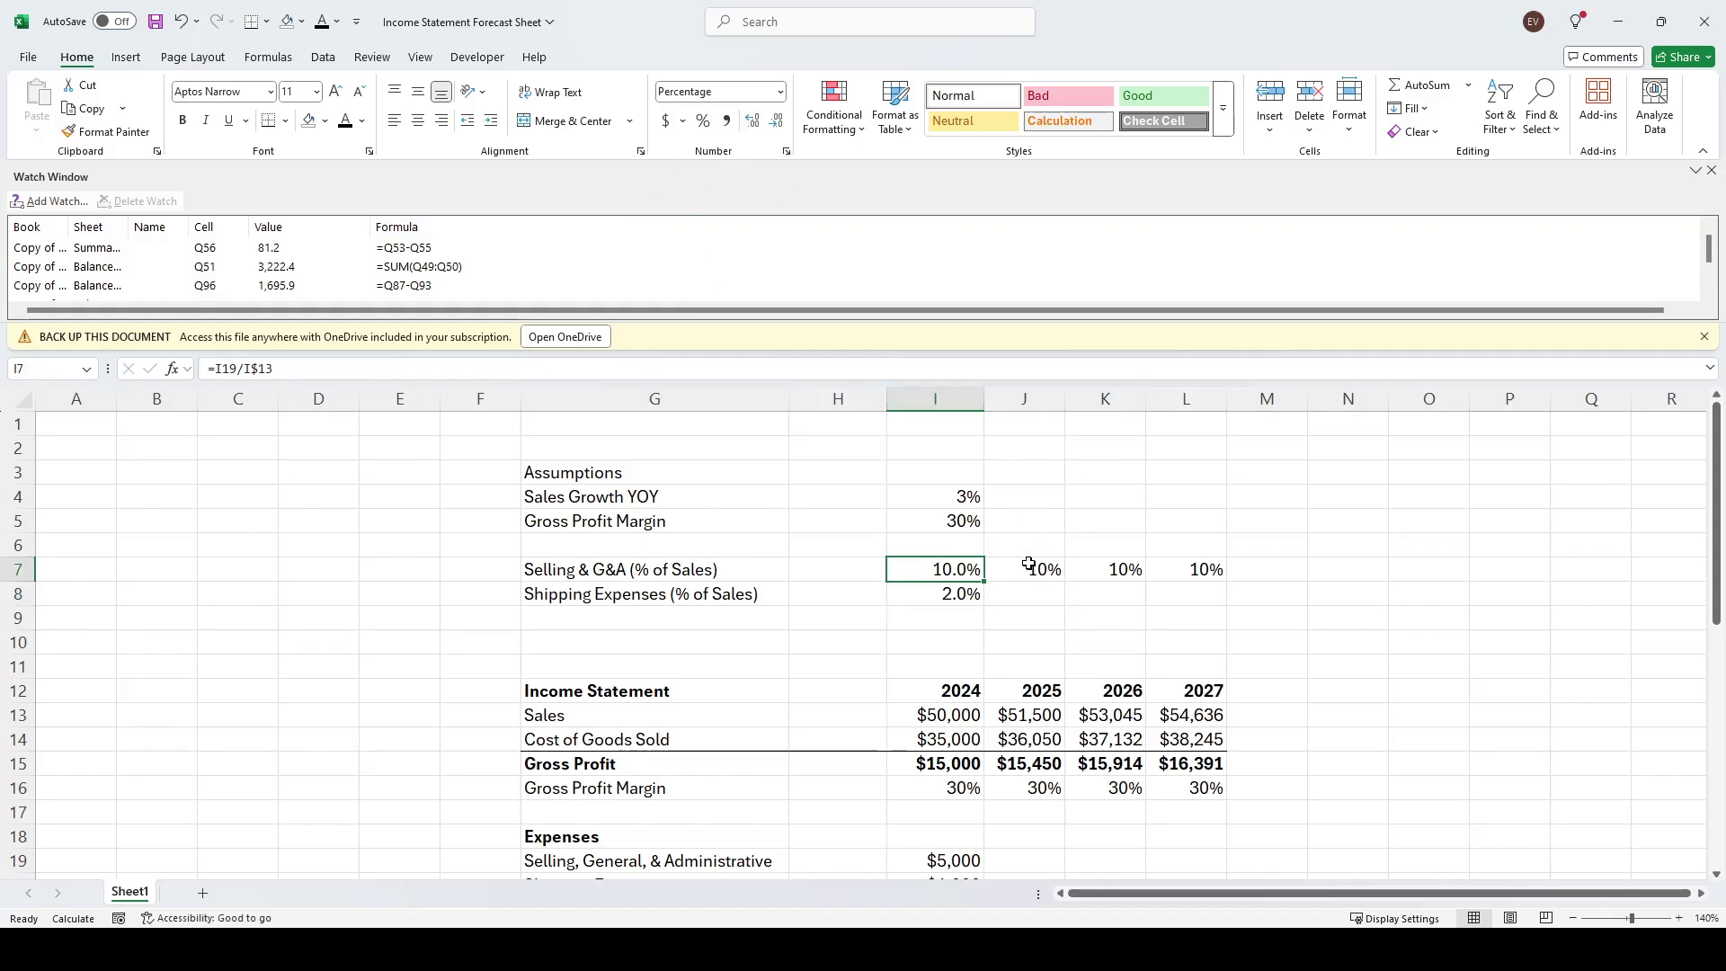
{"action": "left_click_drag", "start_coordinate": [1034, 569], "coordinate": [1184, 564]}
{"action": "left_click", "coordinate": [751, 124]}
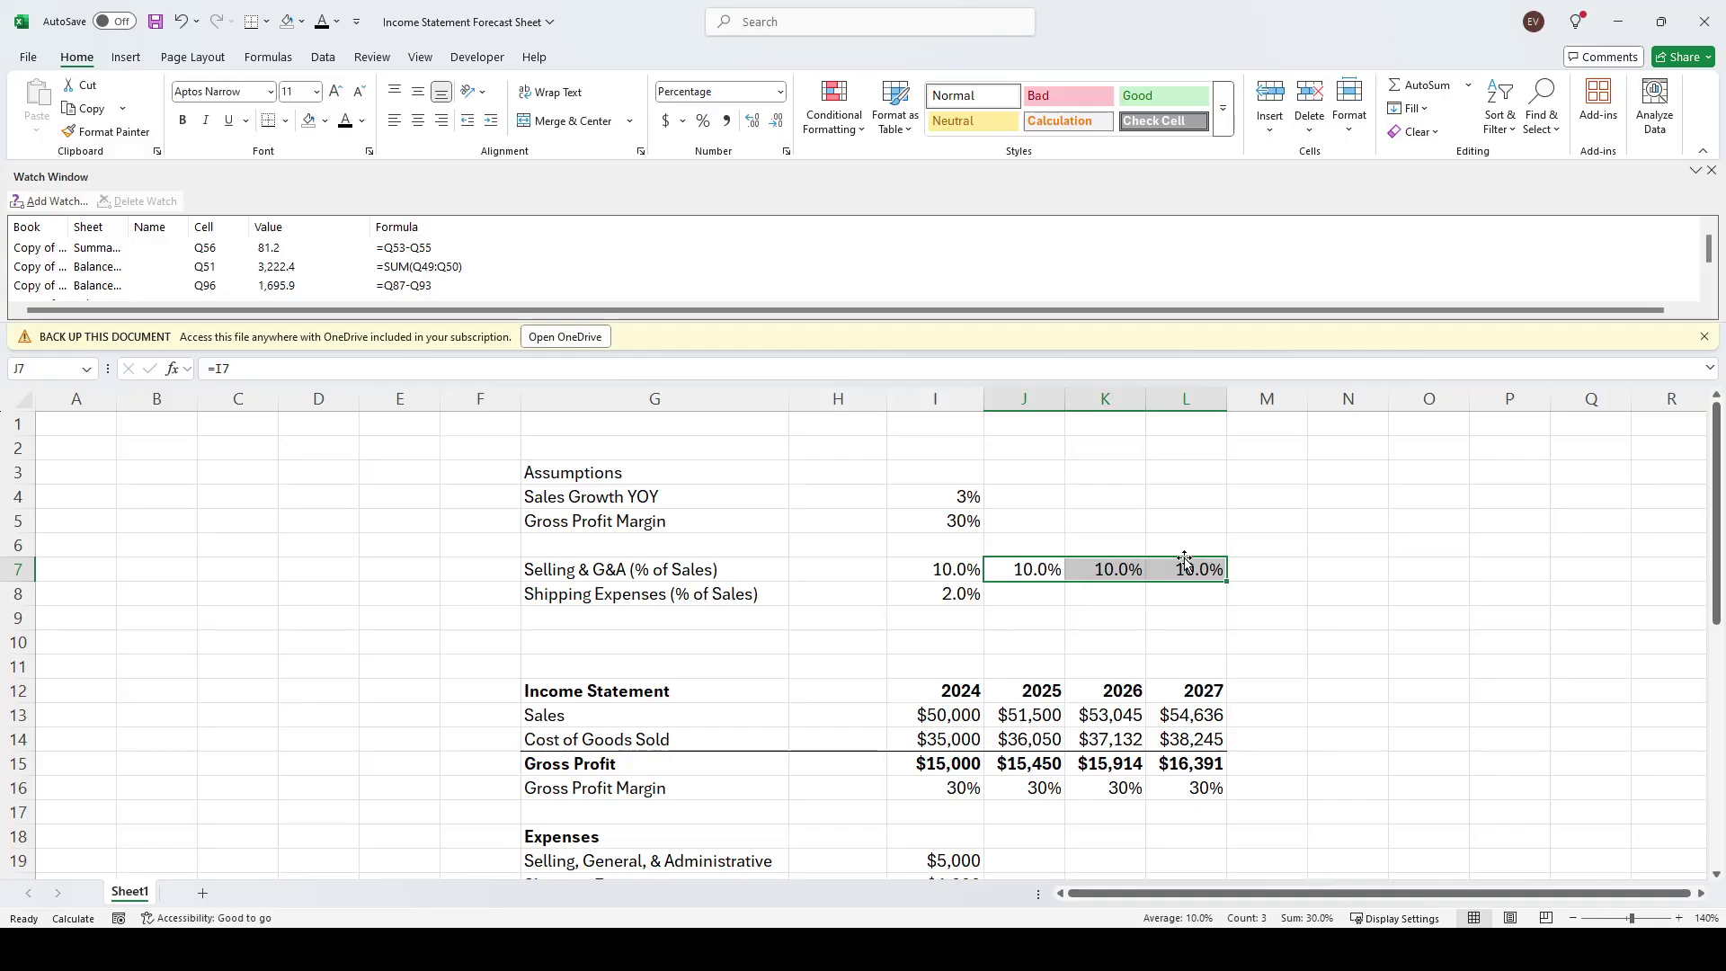
Fill the prior-year links in J7:L7 down to J8:L8 for the 2025–2027 shipping percentages
{"action": "left_click", "coordinate": [1096, 611]}
{"action": "left_click", "coordinate": [1023, 591]}
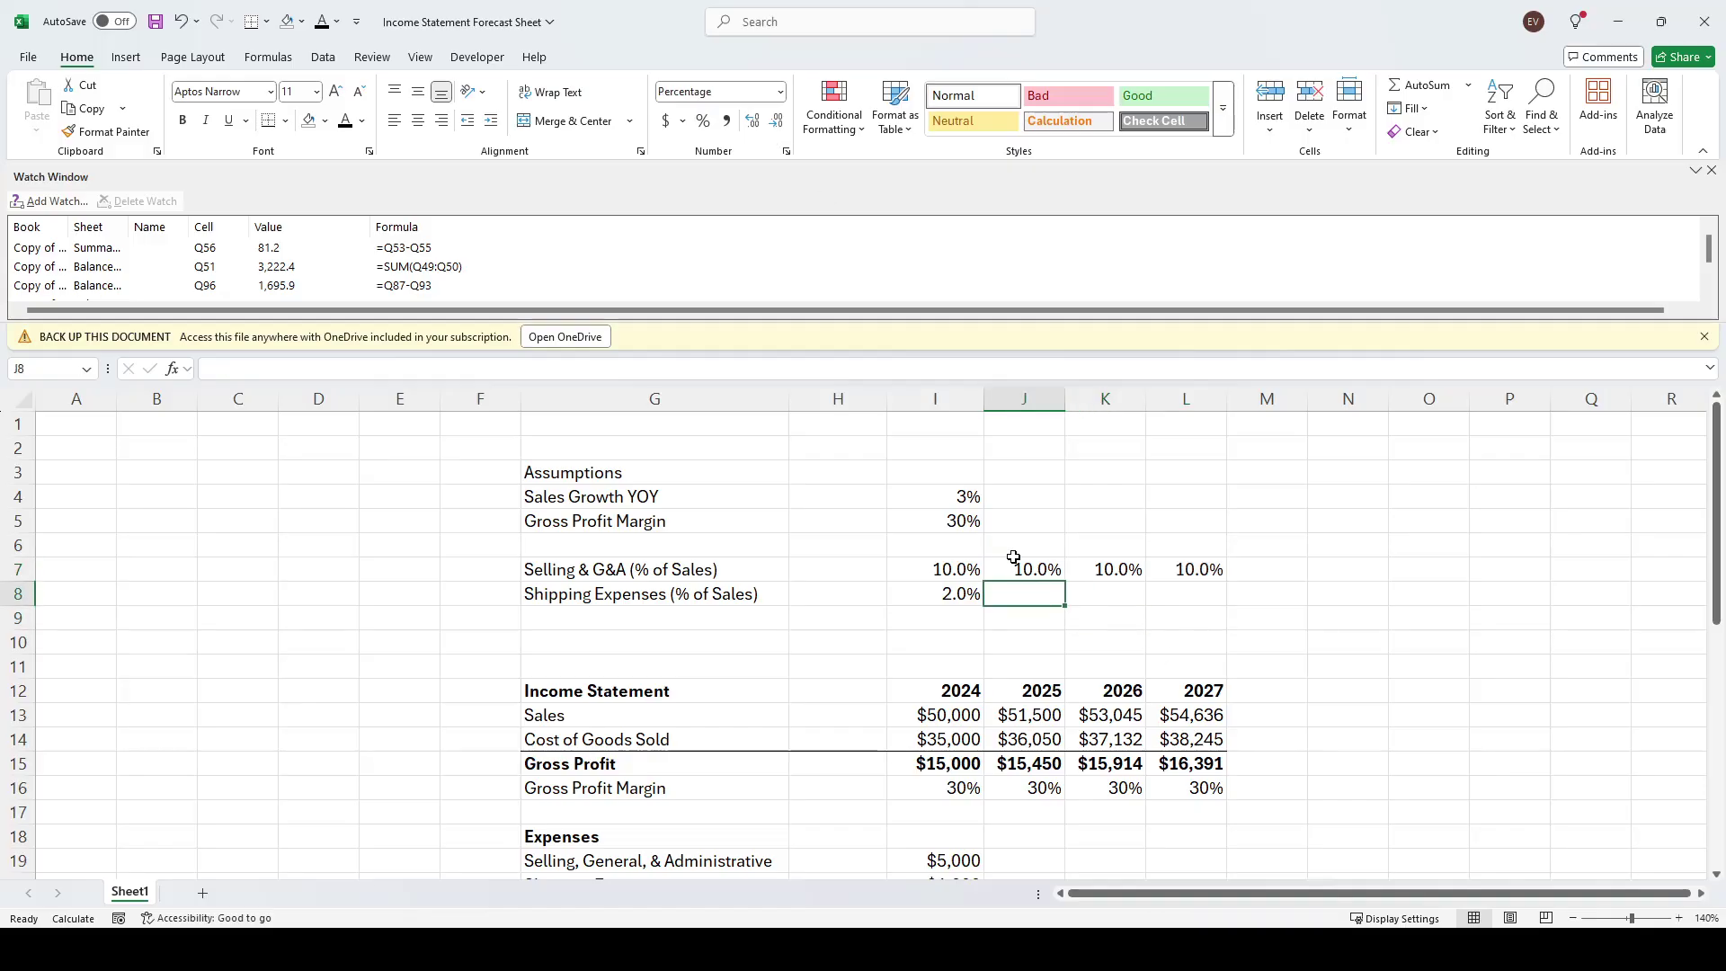
{"action": "key", "text": "Left"}
{"action": "key", "text": "Right"}
{"action": "key", "text": "Up"}
{"action": "key", "text": "shift+Right"}
{"action": "key", "text": "shift+Right"}
{"action": "key", "text": "shift+Down"}
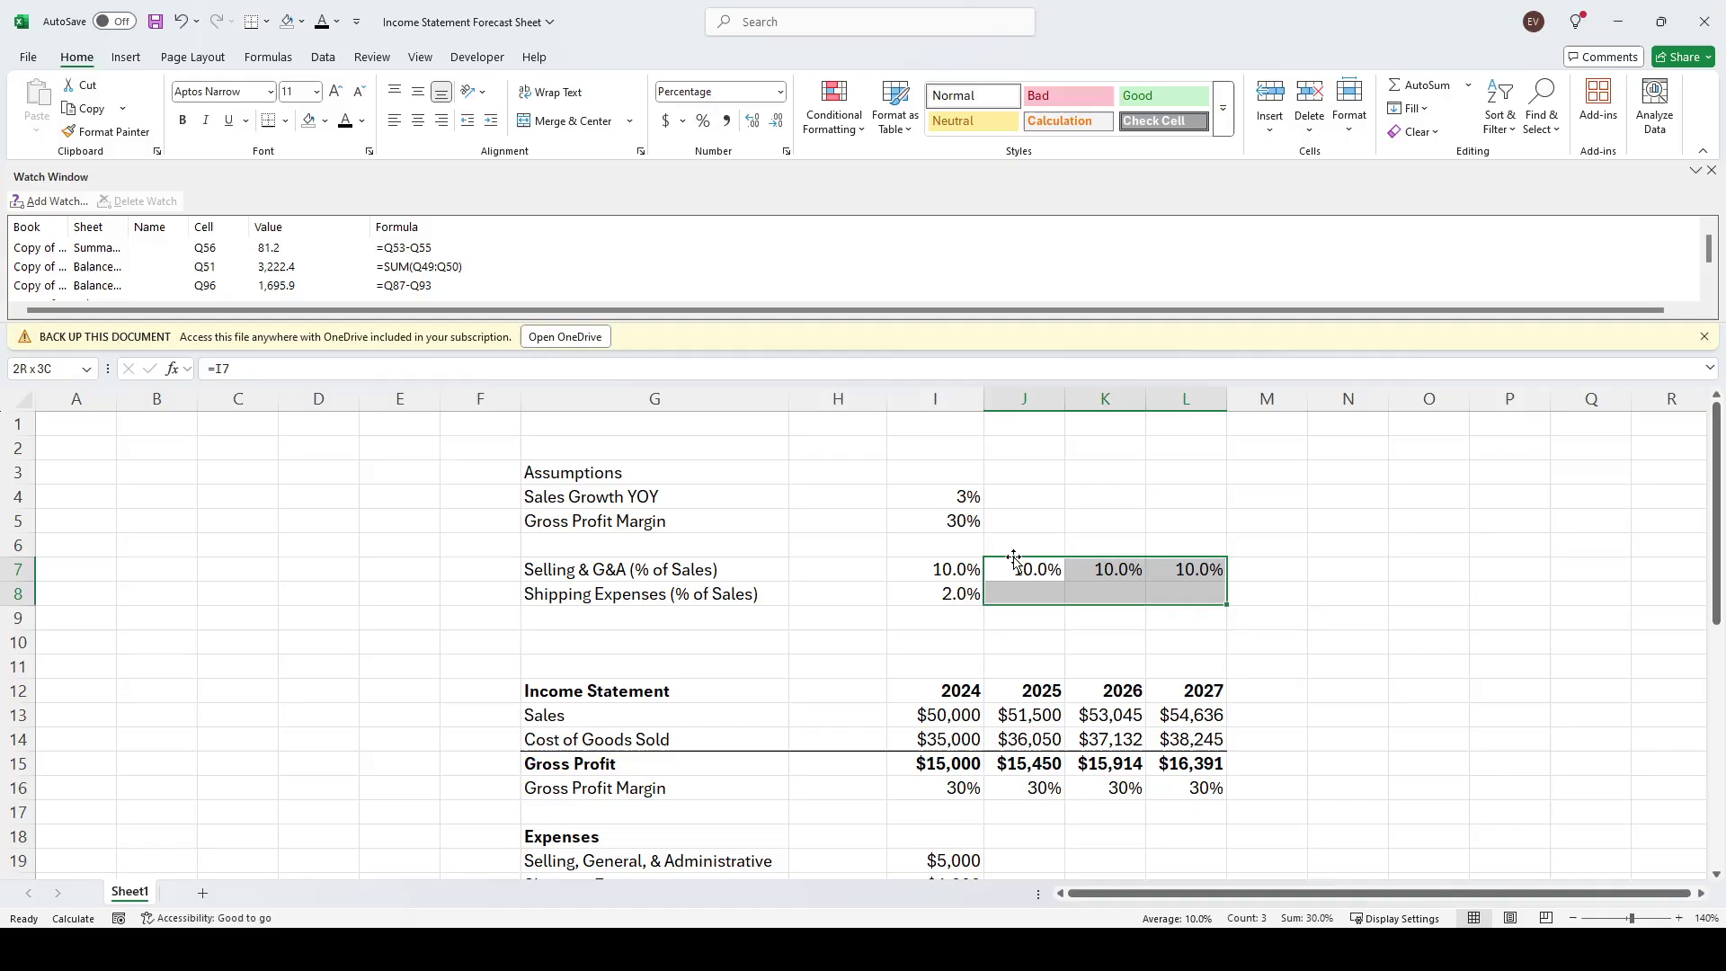
{"action": "key", "text": "ctrl+d"}
{"action": "key", "text": "Down"}
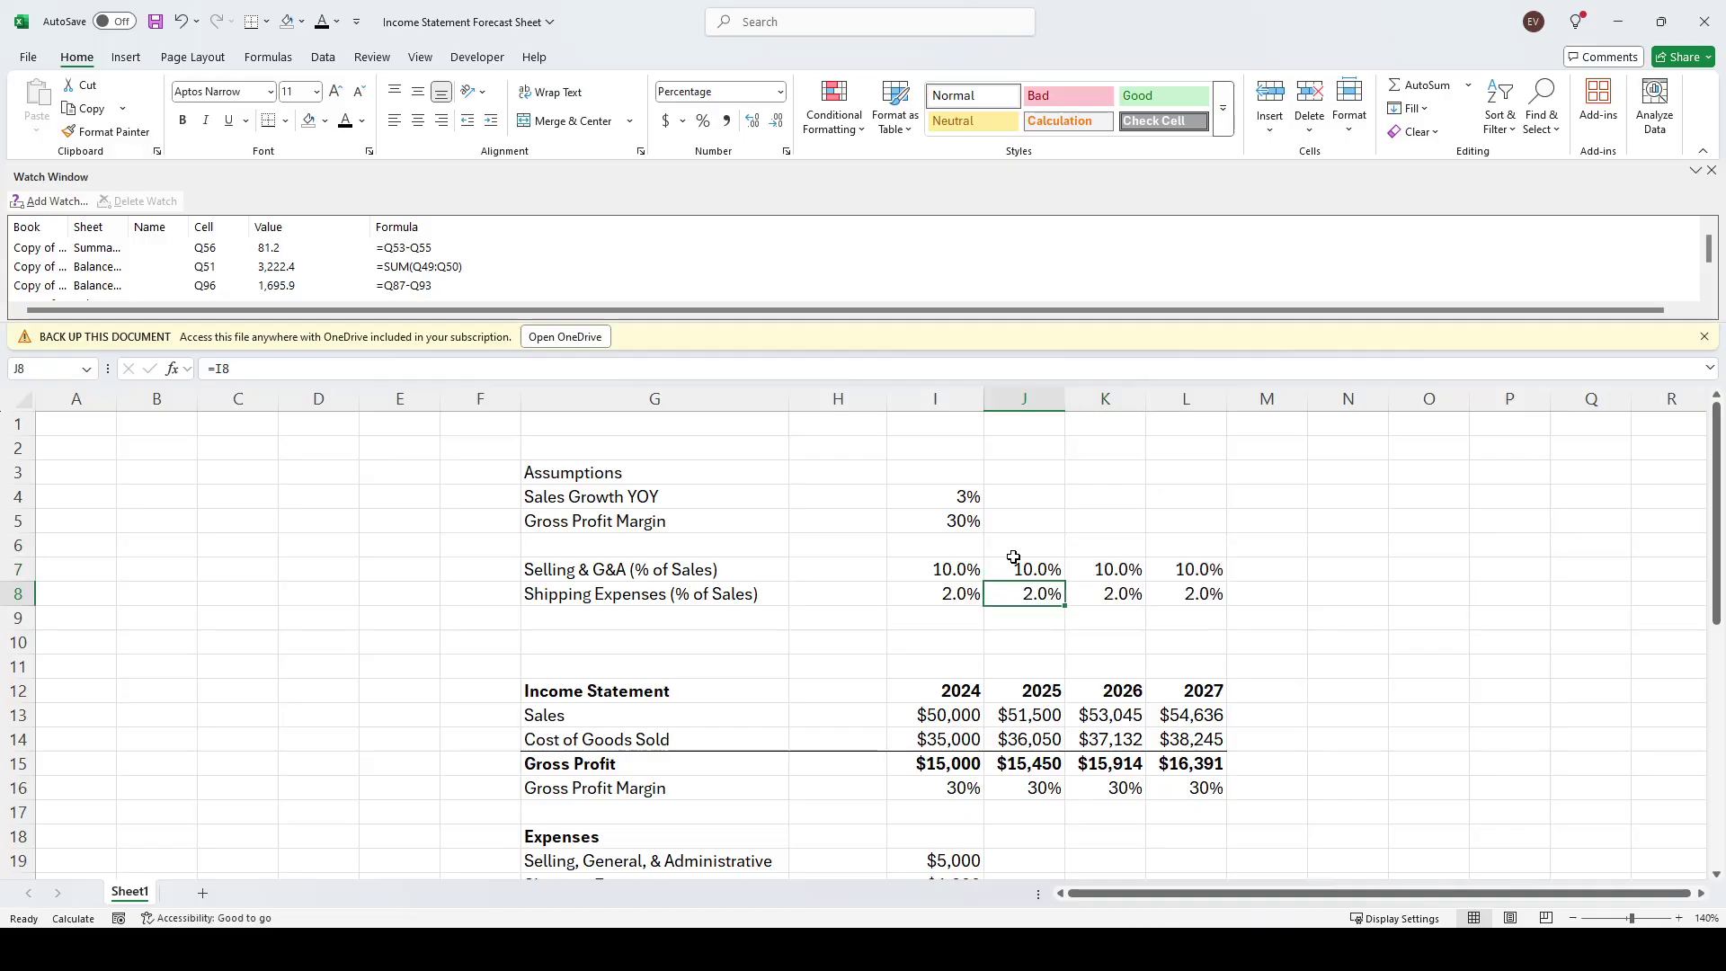
Insert a blank row at row 9, below the Shipping Expenses (% of Sales) assumption
{"action": "key", "text": "Left"}
{"action": "key", "text": "Left"}
{"action": "key", "text": "shift+space"}
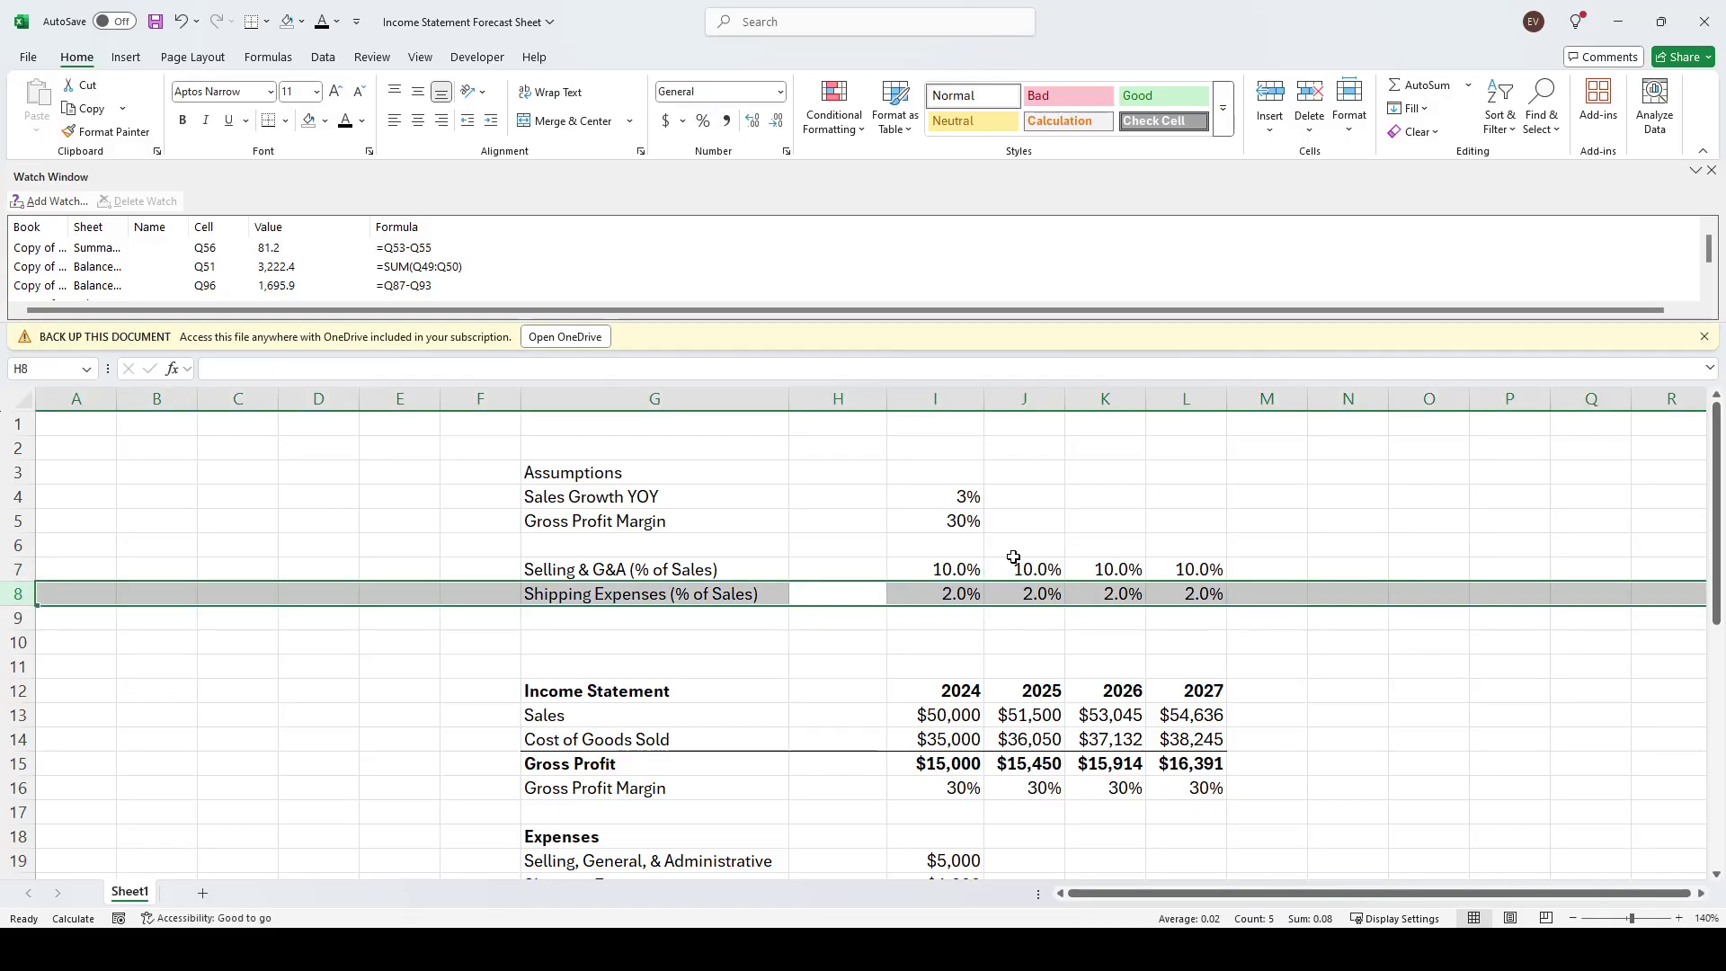
{"action": "scroll", "coordinate": [864, 541], "scroll_direction": "down", "scroll_amount": 2}
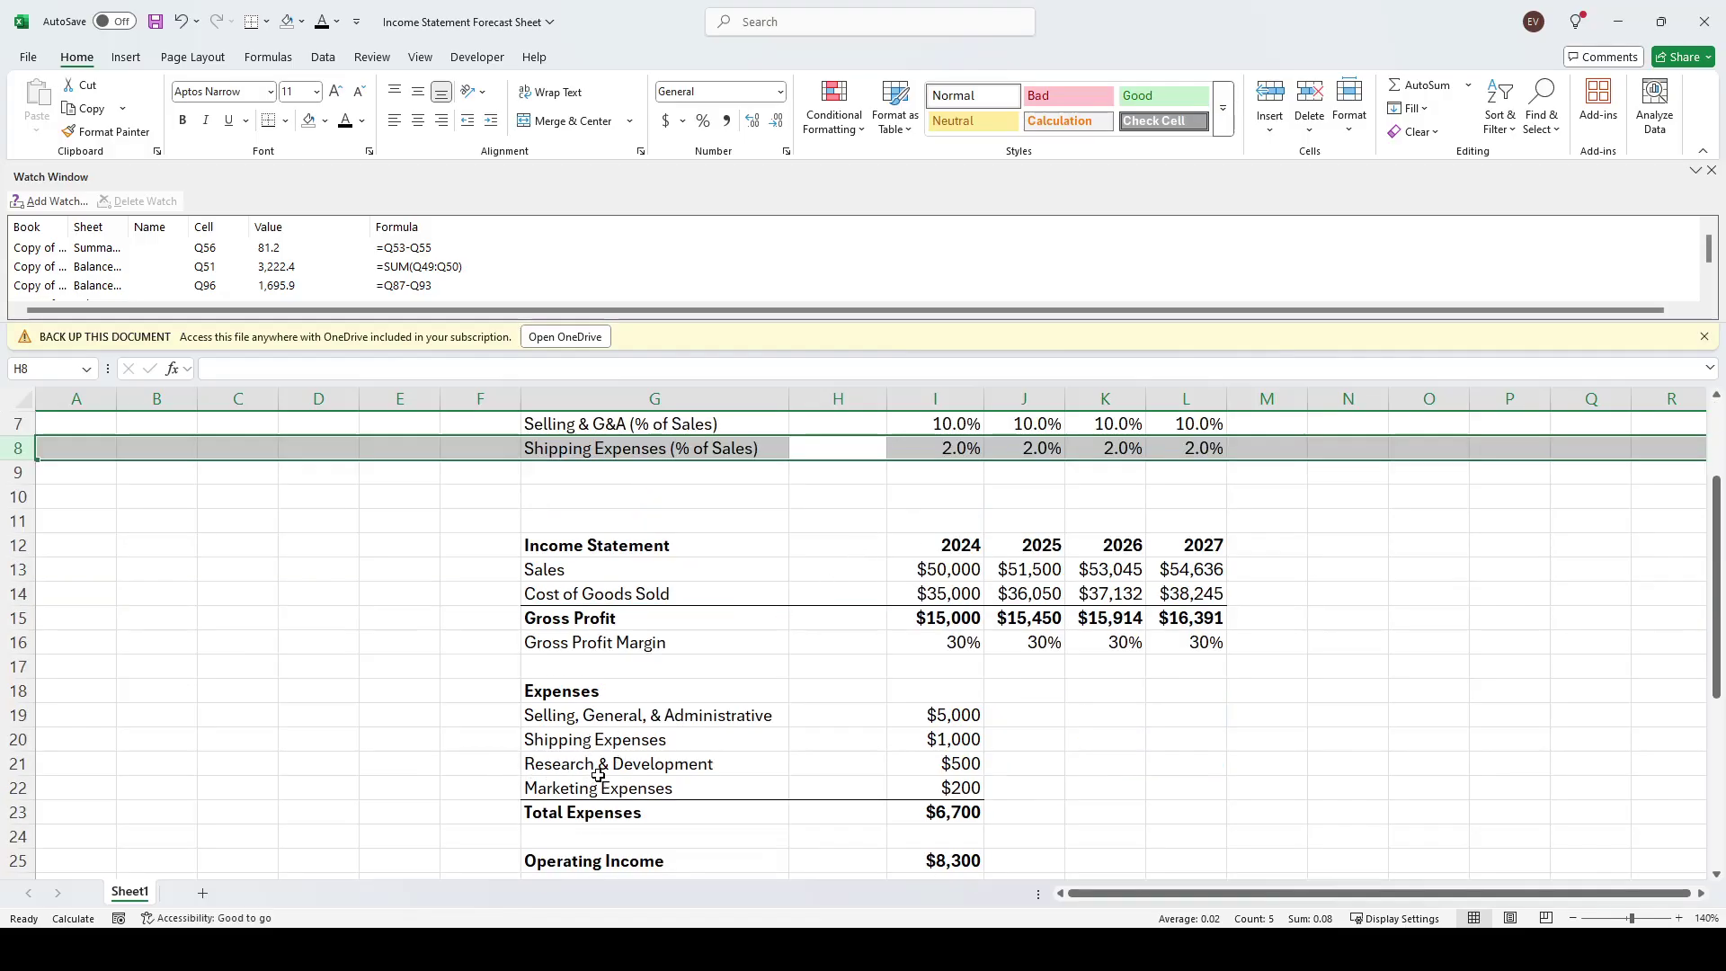
{"action": "scroll", "coordinate": [495, 616], "scroll_direction": "up", "scroll_amount": 2}
{"action": "left_click", "coordinate": [648, 622]}
{"action": "key", "text": "shift+space"}
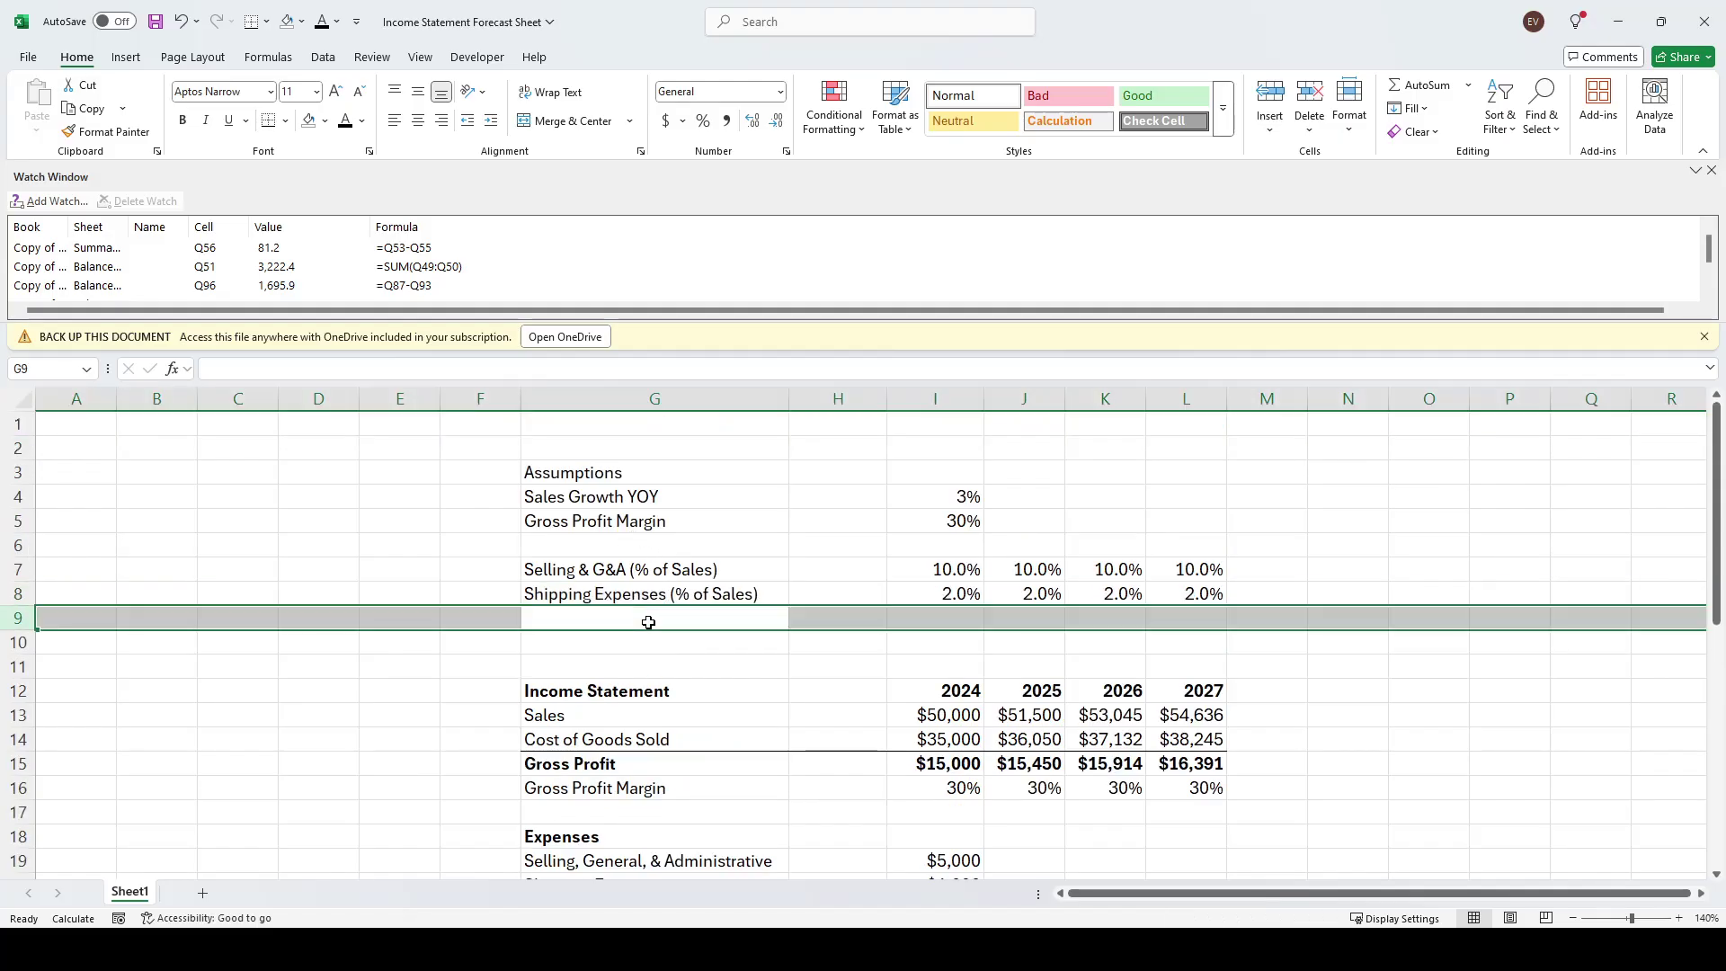
{"action": "key", "text": "ctrl+shift+plus"}
{"action": "left_click", "coordinate": [648, 622]}
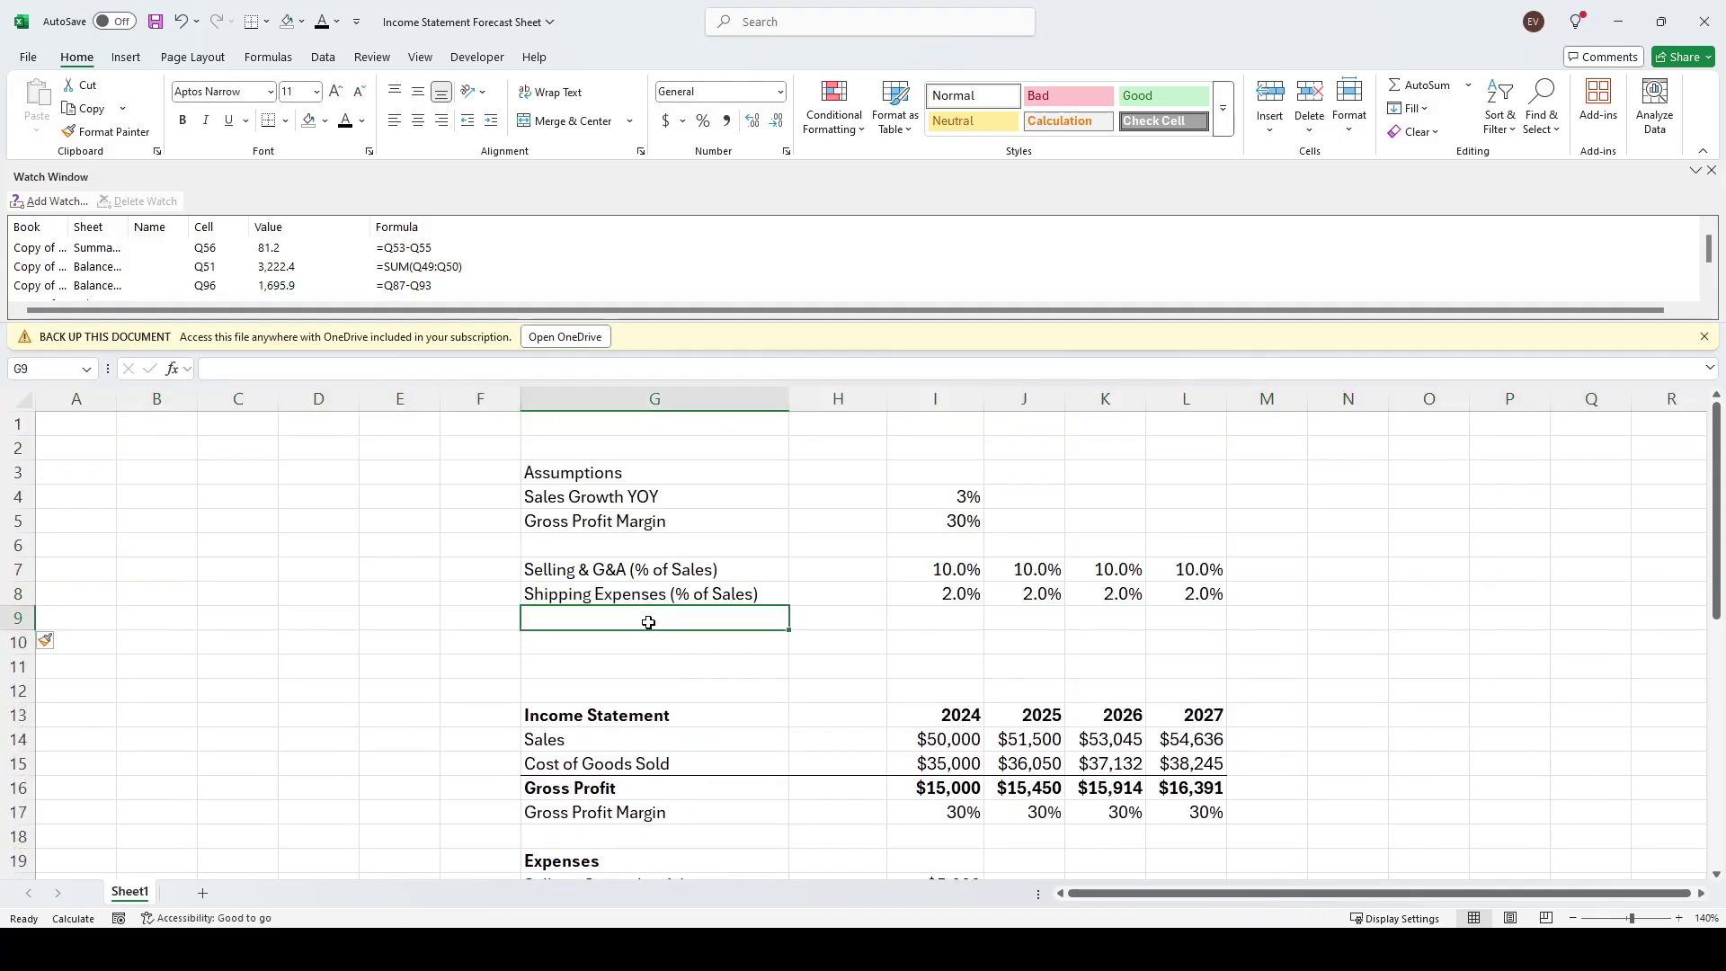
Label the assumption row in G9 as "R&D (% of Sales)"
{"action": "type", "text": "R&F"}
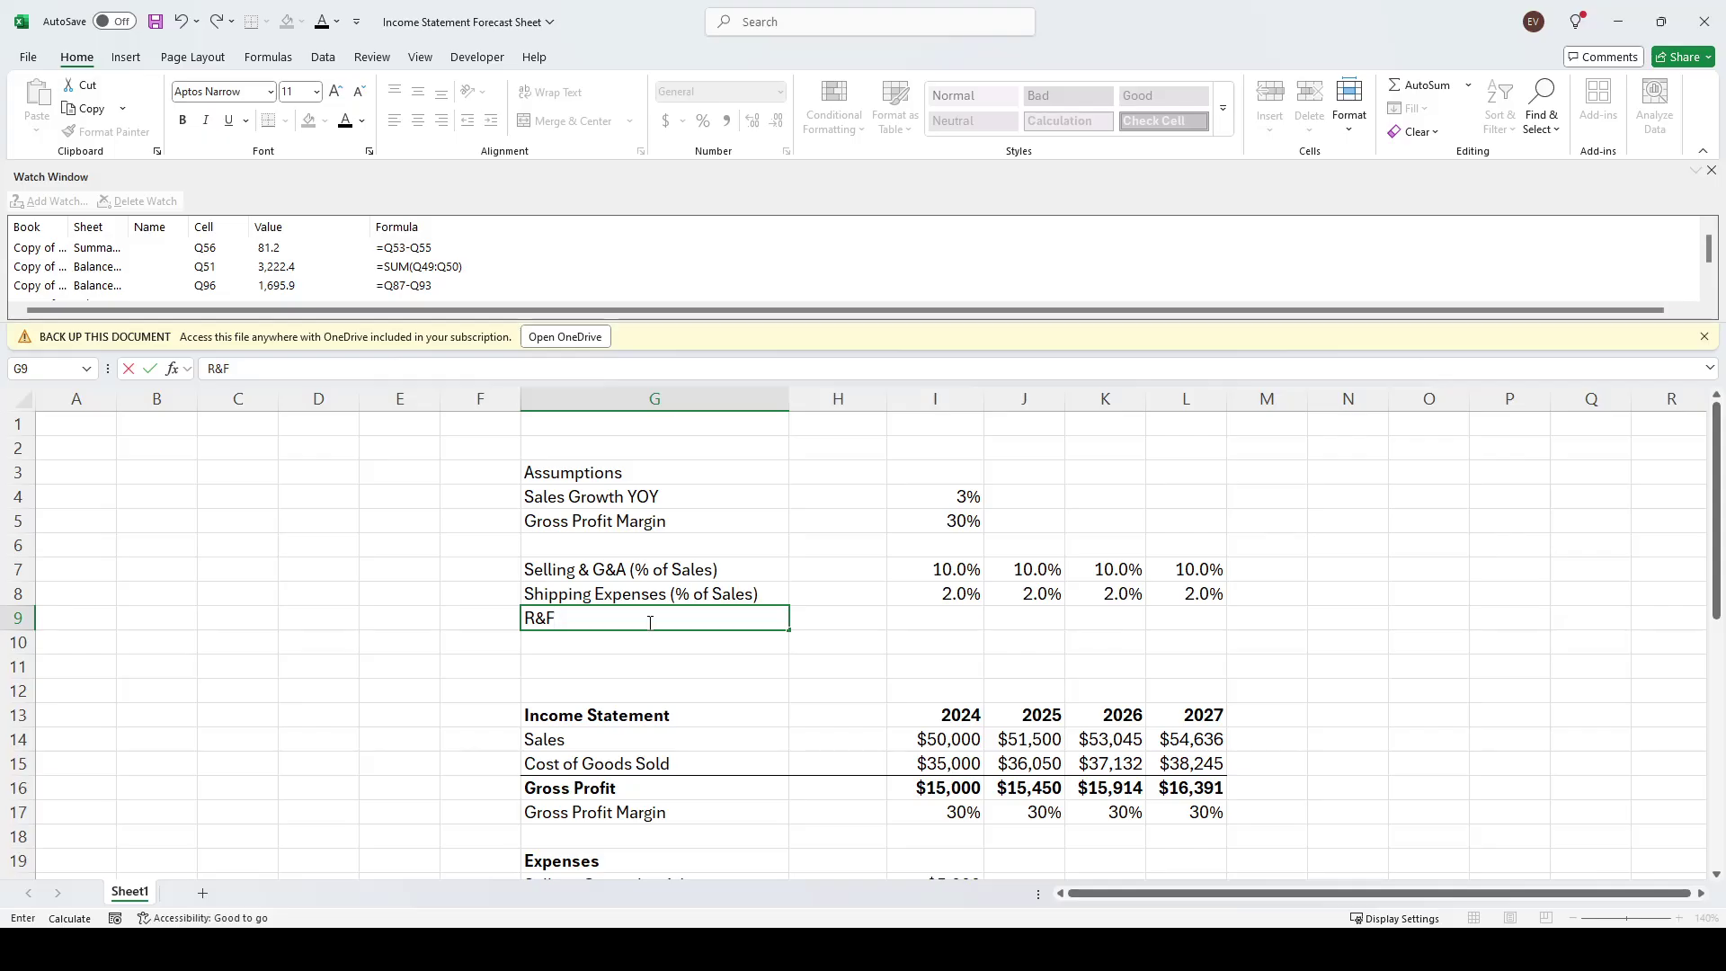
{"action": "type", "text": "D (% of Sales)"}
{"action": "key", "text": "Return"}
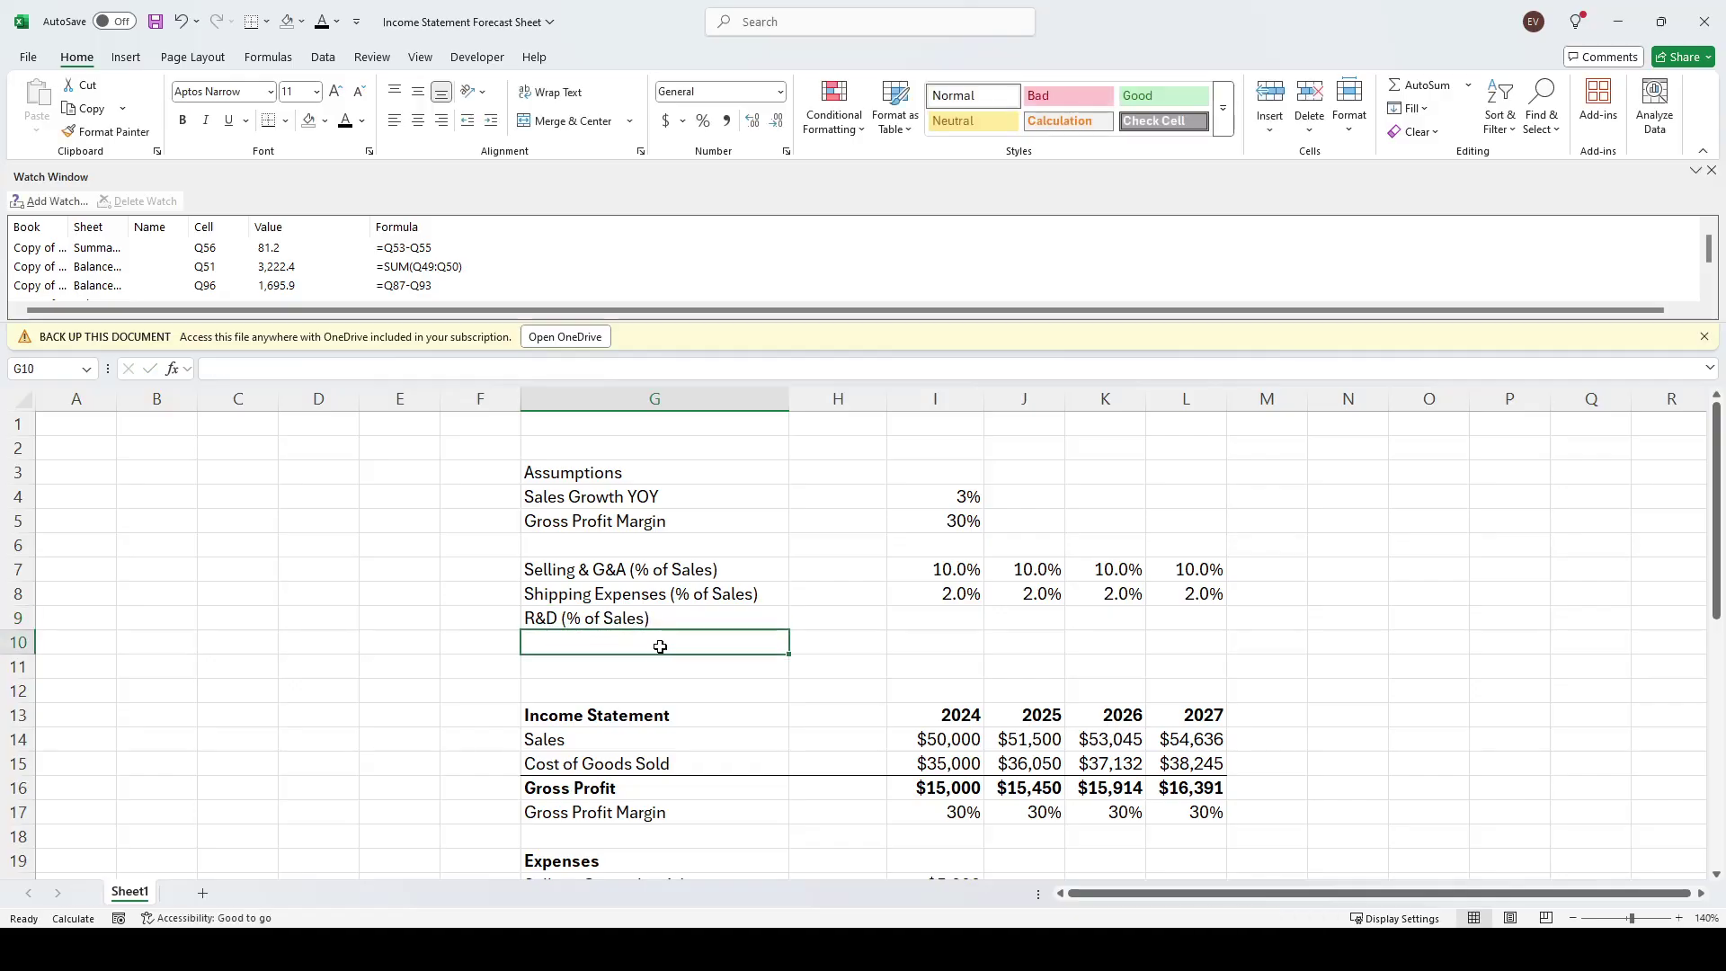
Label the assumption row in G10 as "Marketing Expenses (% of Sale)"
{"action": "scroll", "coordinate": [656, 629], "scroll_direction": "down", "scroll_amount": 2}
{"action": "scroll", "coordinate": [670, 634], "scroll_direction": "up", "scroll_amount": 2}
{"action": "type", "text": "Ma"}
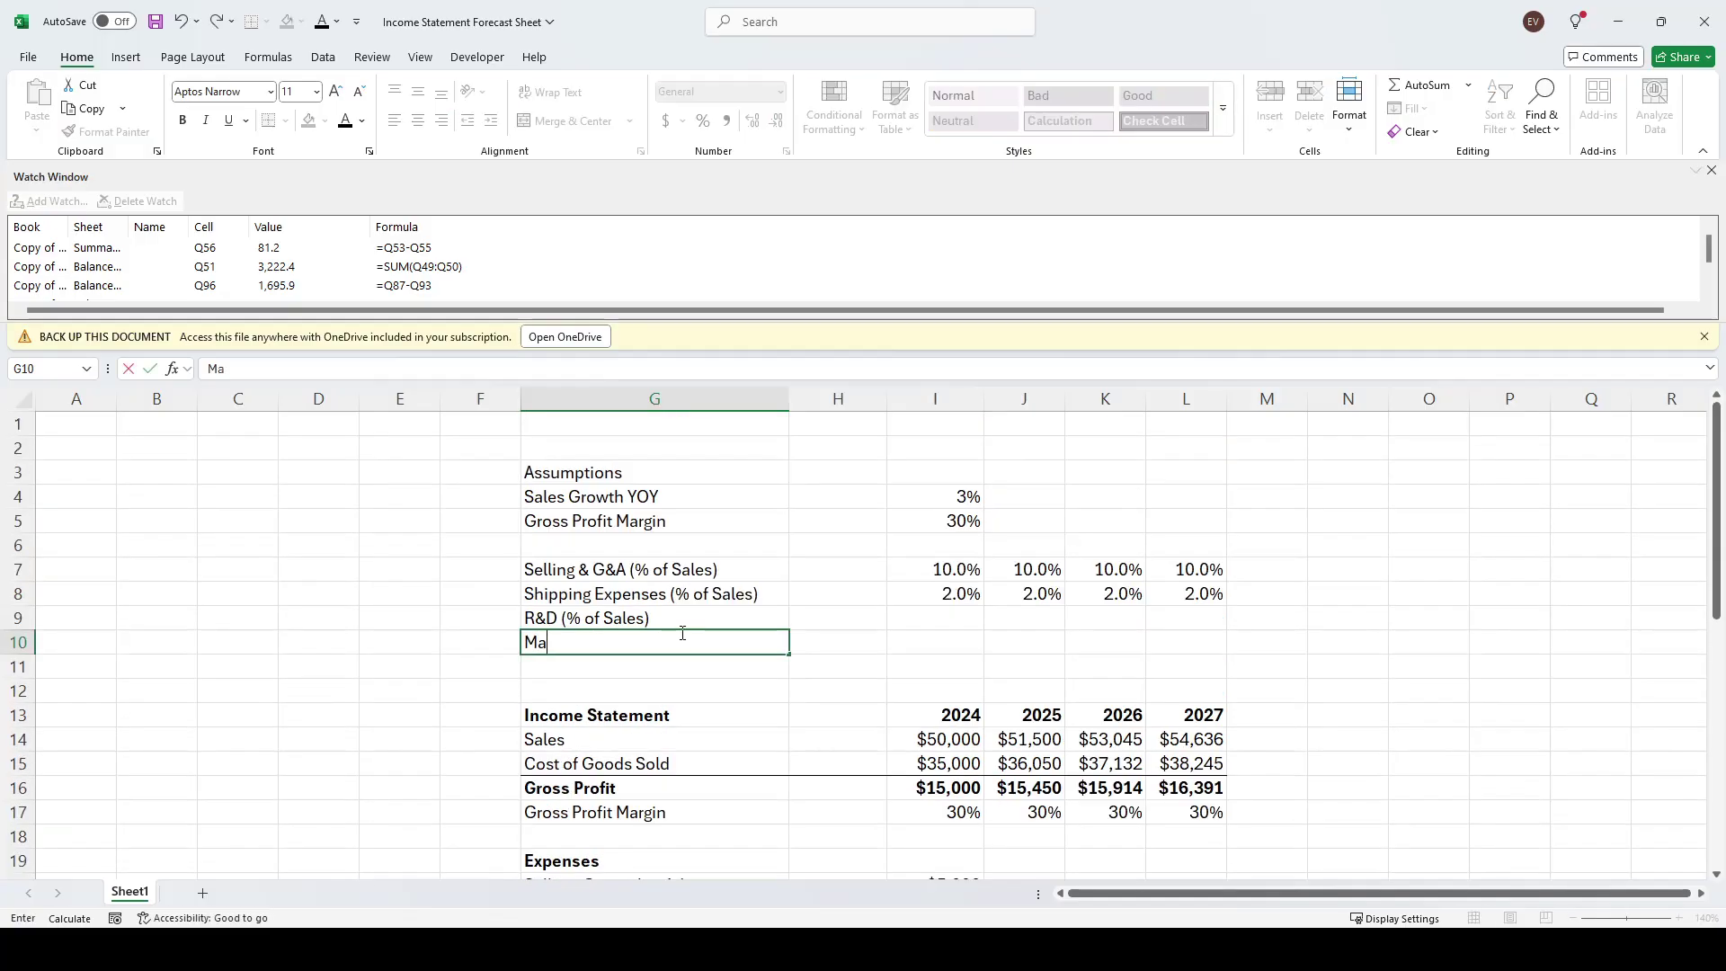
{"action": "type", "text": "rkerining Expenses ("}
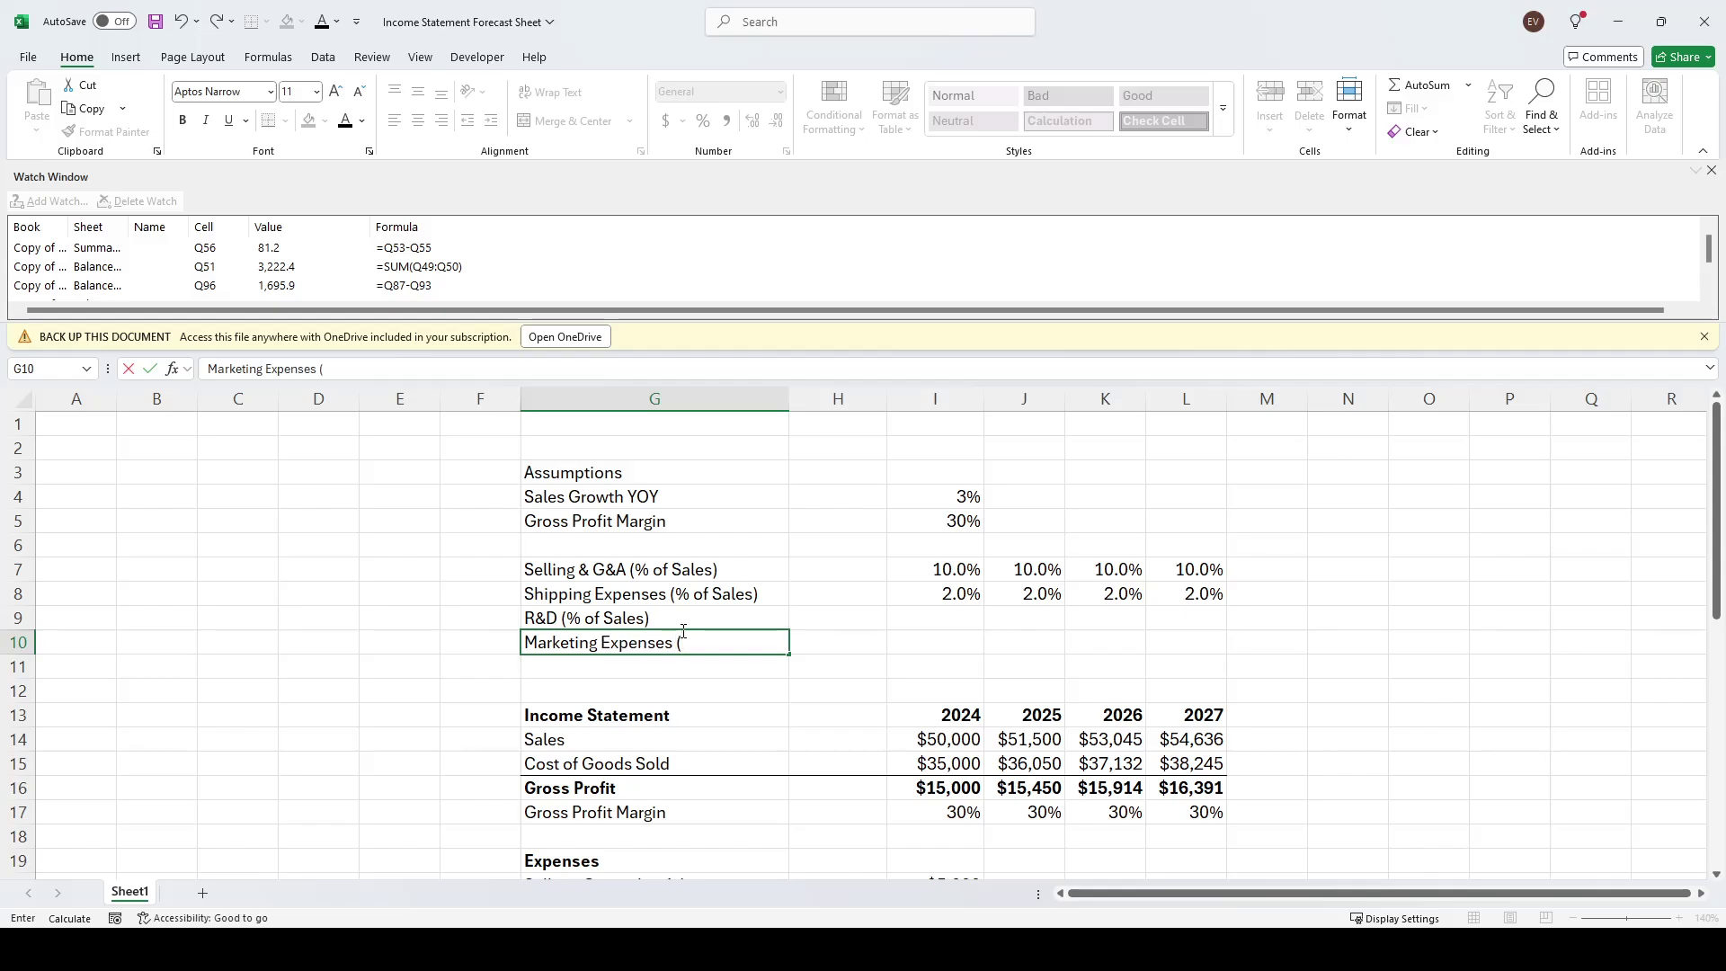
{"action": "type", "text": "% of Sale"}
{"action": "key", "text": "Return"}
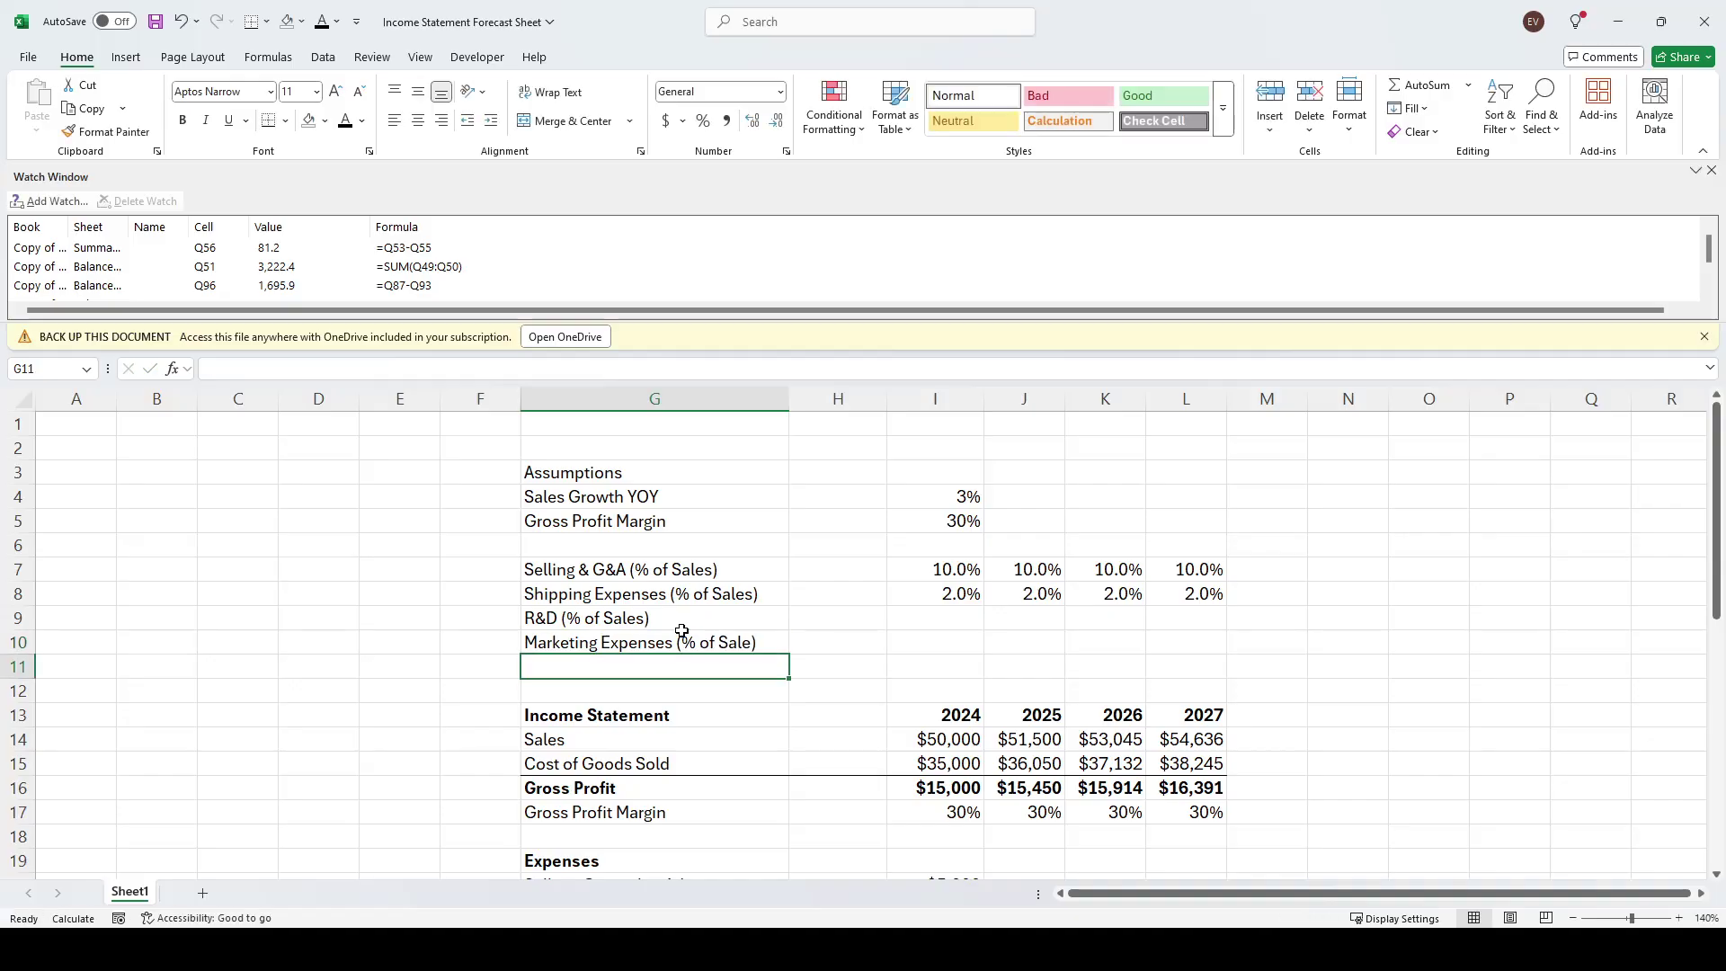
Correct the assumption label in G10 to "Marketing Expenses (% of Sales)"
{"action": "scroll", "coordinate": [622, 547], "scroll_direction": "down", "scroll_amount": 3}
{"action": "scroll", "coordinate": [623, 547], "scroll_direction": "up", "scroll_amount": 3}
{"action": "left_click", "coordinate": [649, 640]}
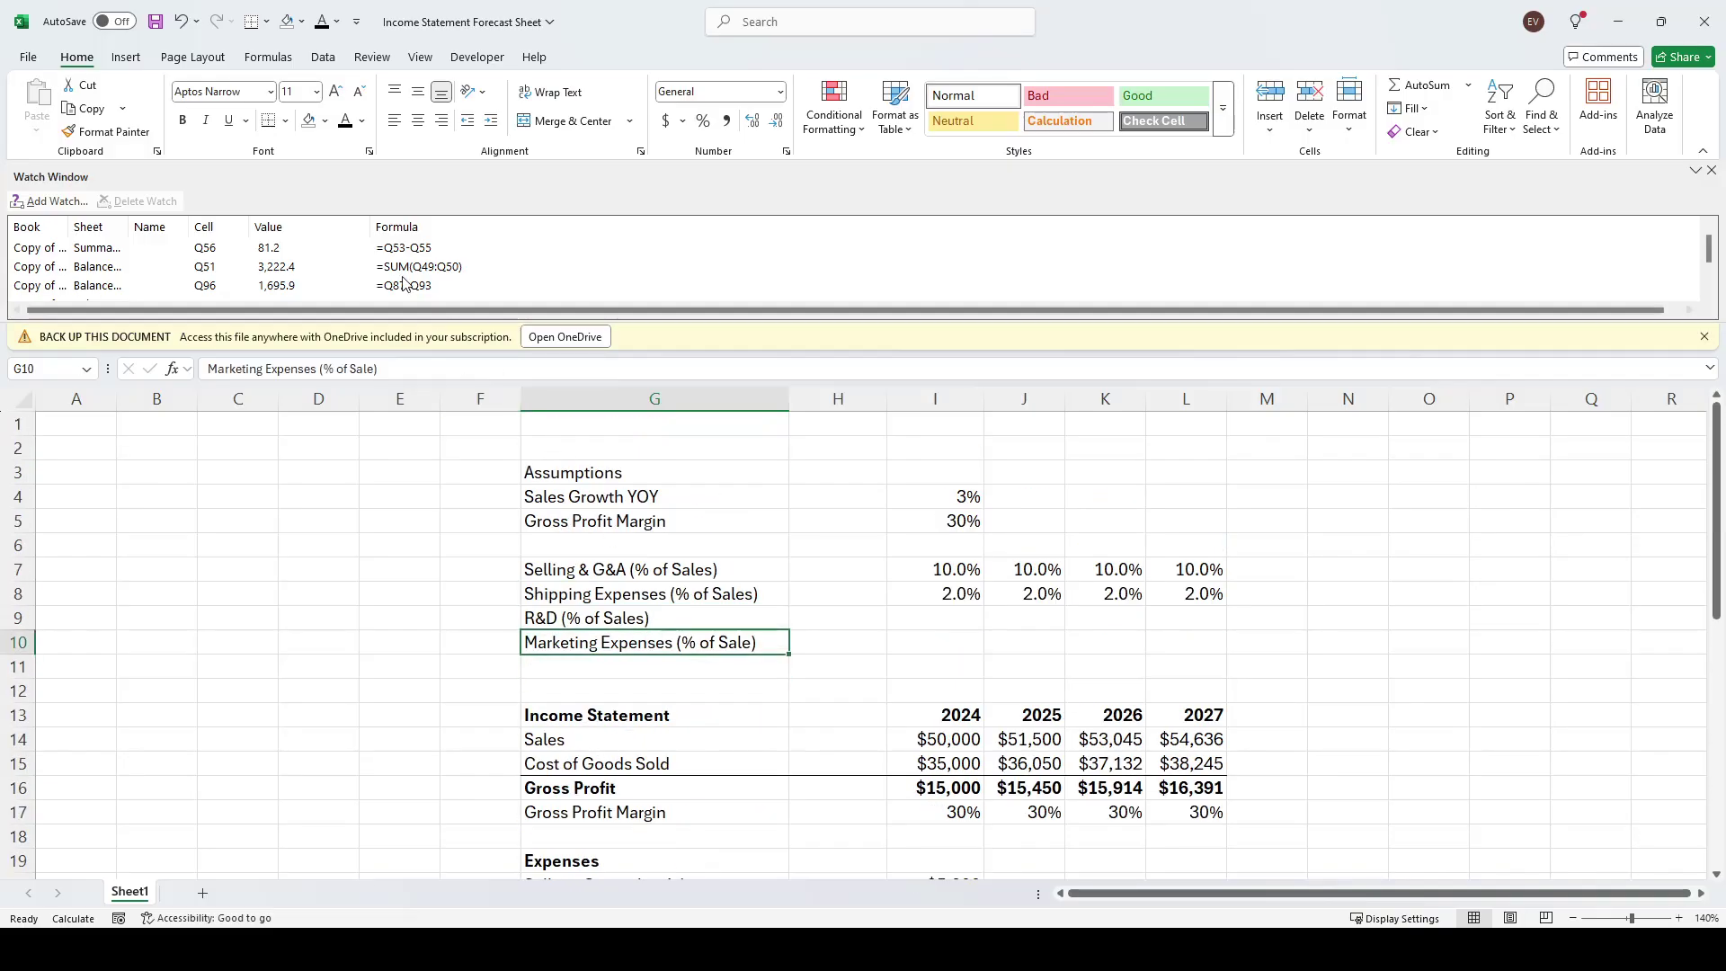
{"action": "left_click", "coordinate": [378, 369]}
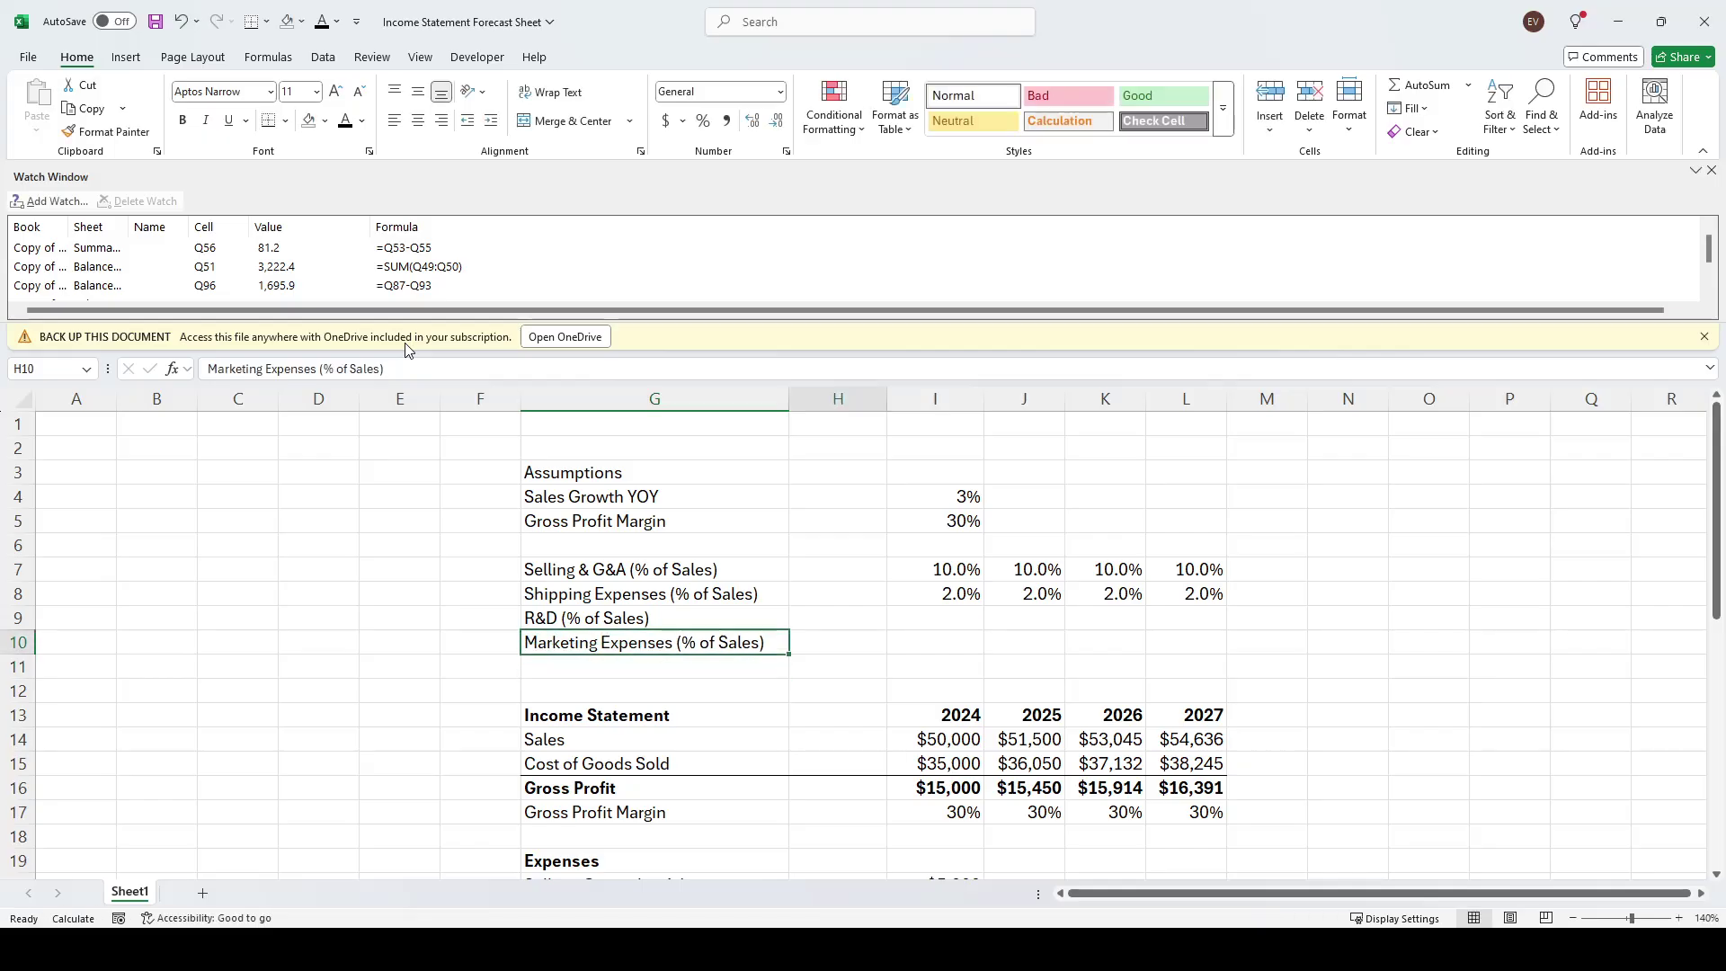
Fill the shipping percentage formulas in I8:L8 down through rows 9 and 10 for the R&D and marketing assumptions
{"action": "key", "text": "Right"}
{"action": "key", "text": "Up"}
{"action": "key", "text": "Right"}
{"action": "key", "text": "Up"}
{"action": "key", "text": "shift+Right"}
{"action": "key", "text": "shift+Right"}
{"action": "key", "text": "shift+Right"}
{"action": "key", "text": "shift+Down"}
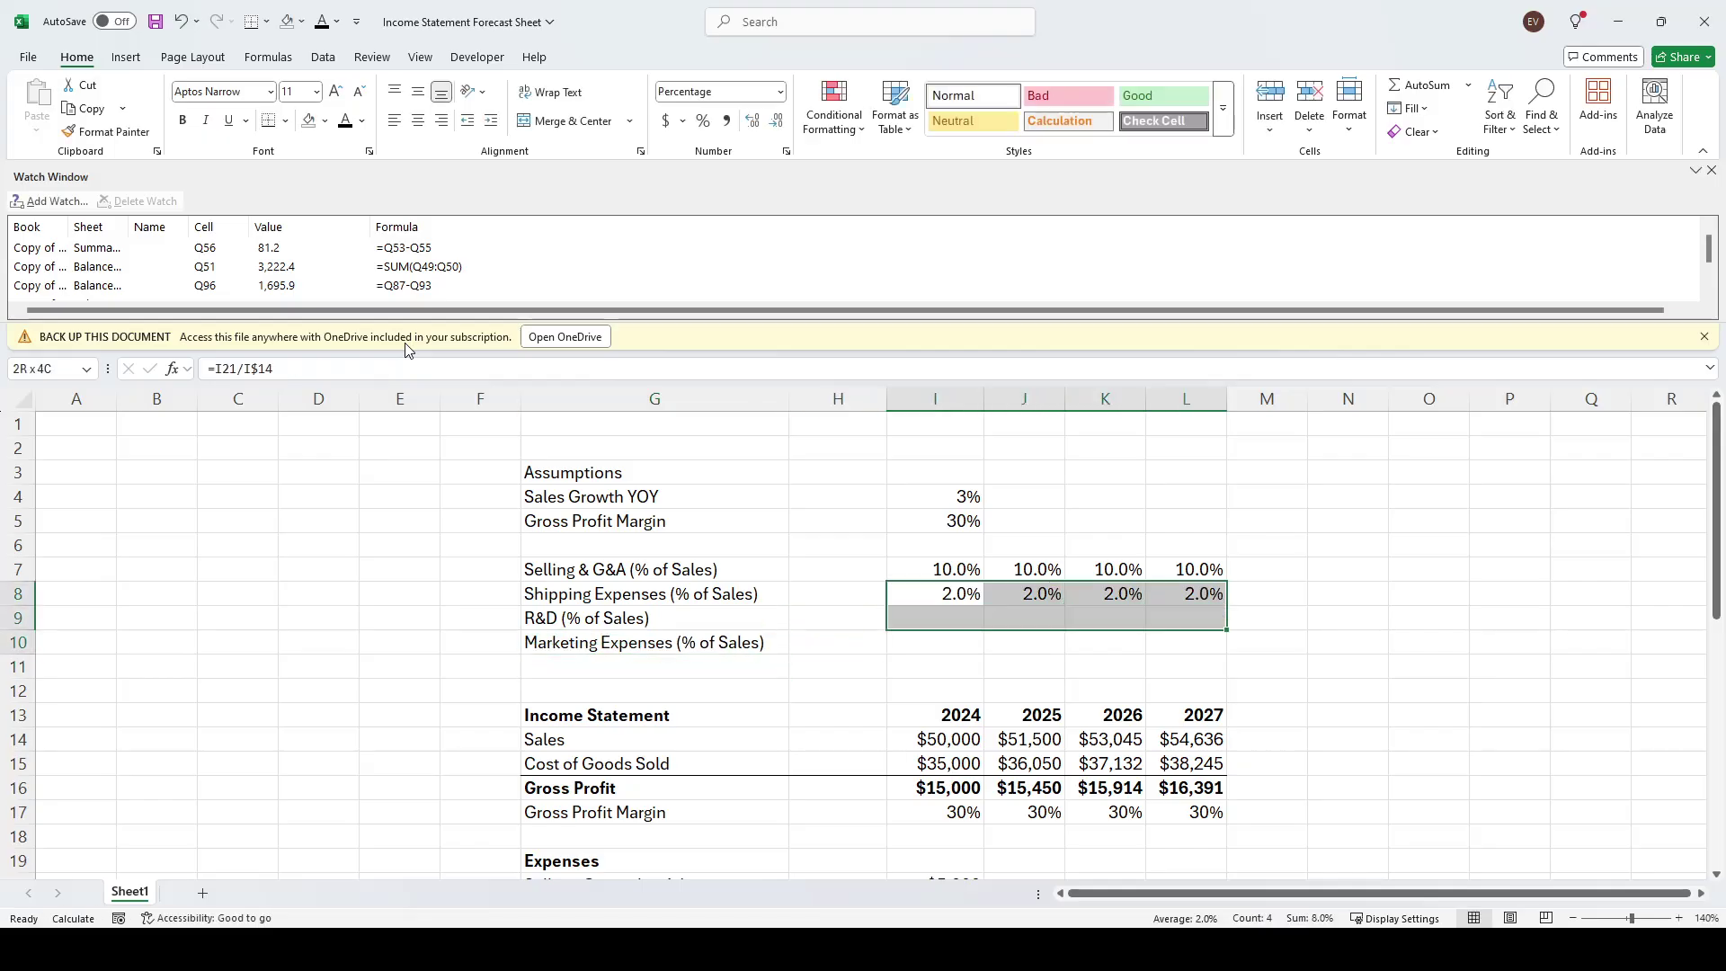
{"action": "key", "text": "shift+Down"}
{"action": "key", "text": "Down"}
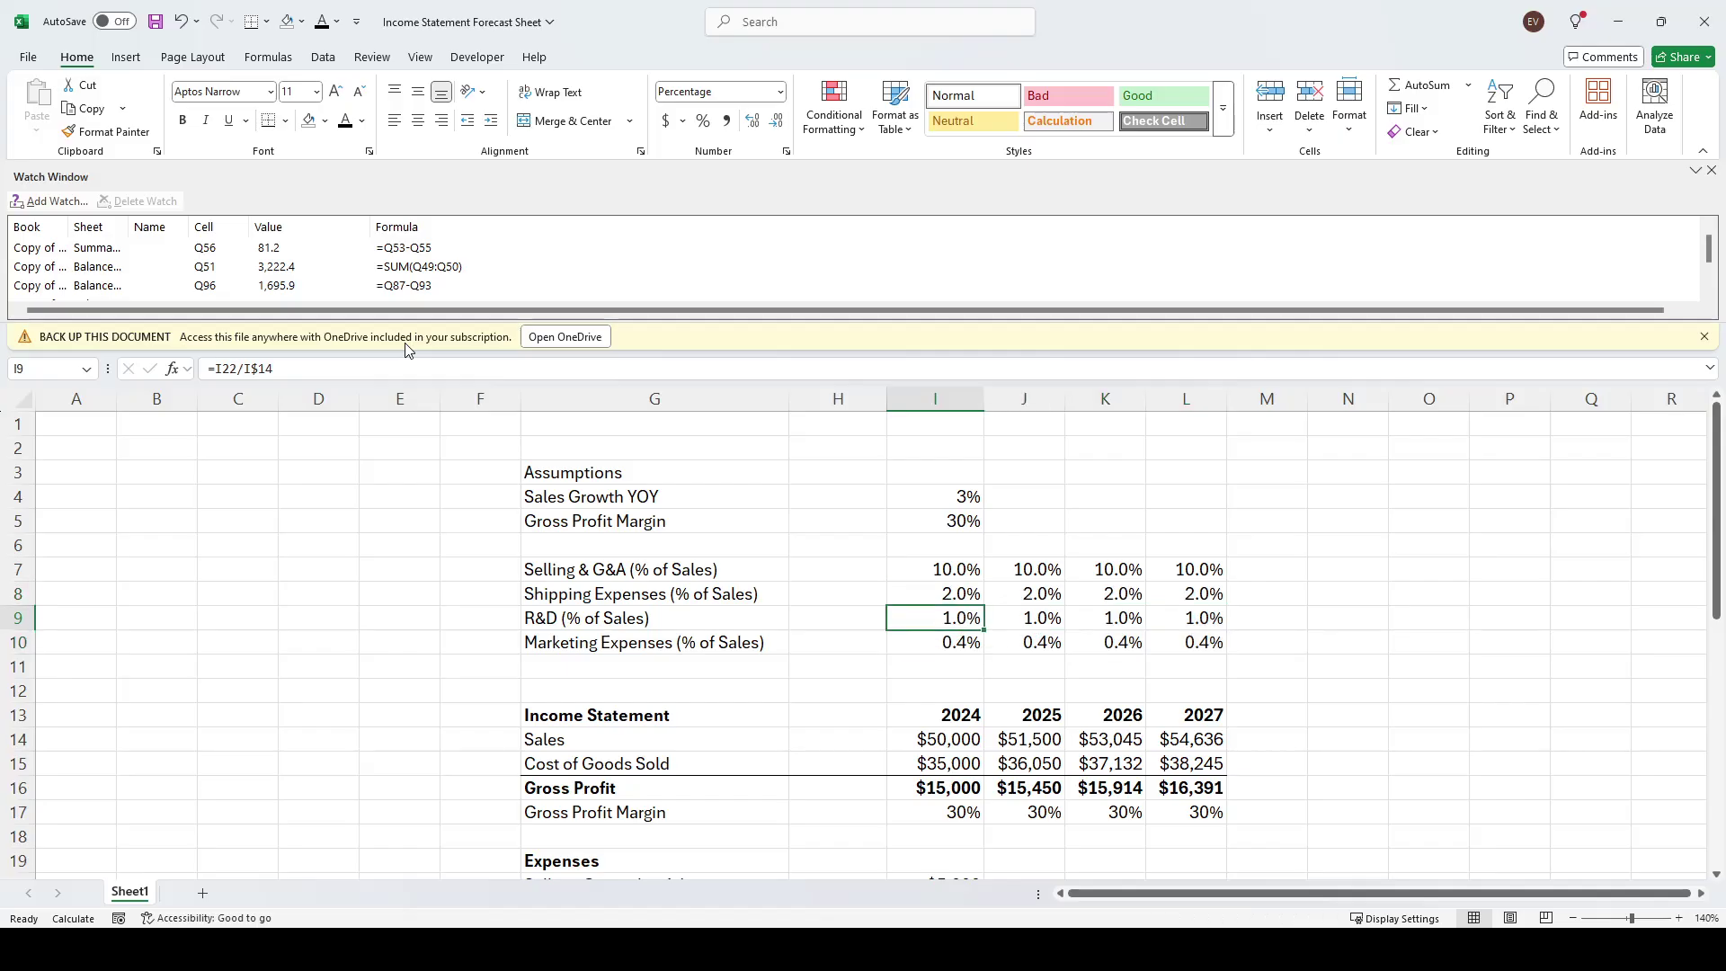
{"action": "key", "text": "shift+space"}
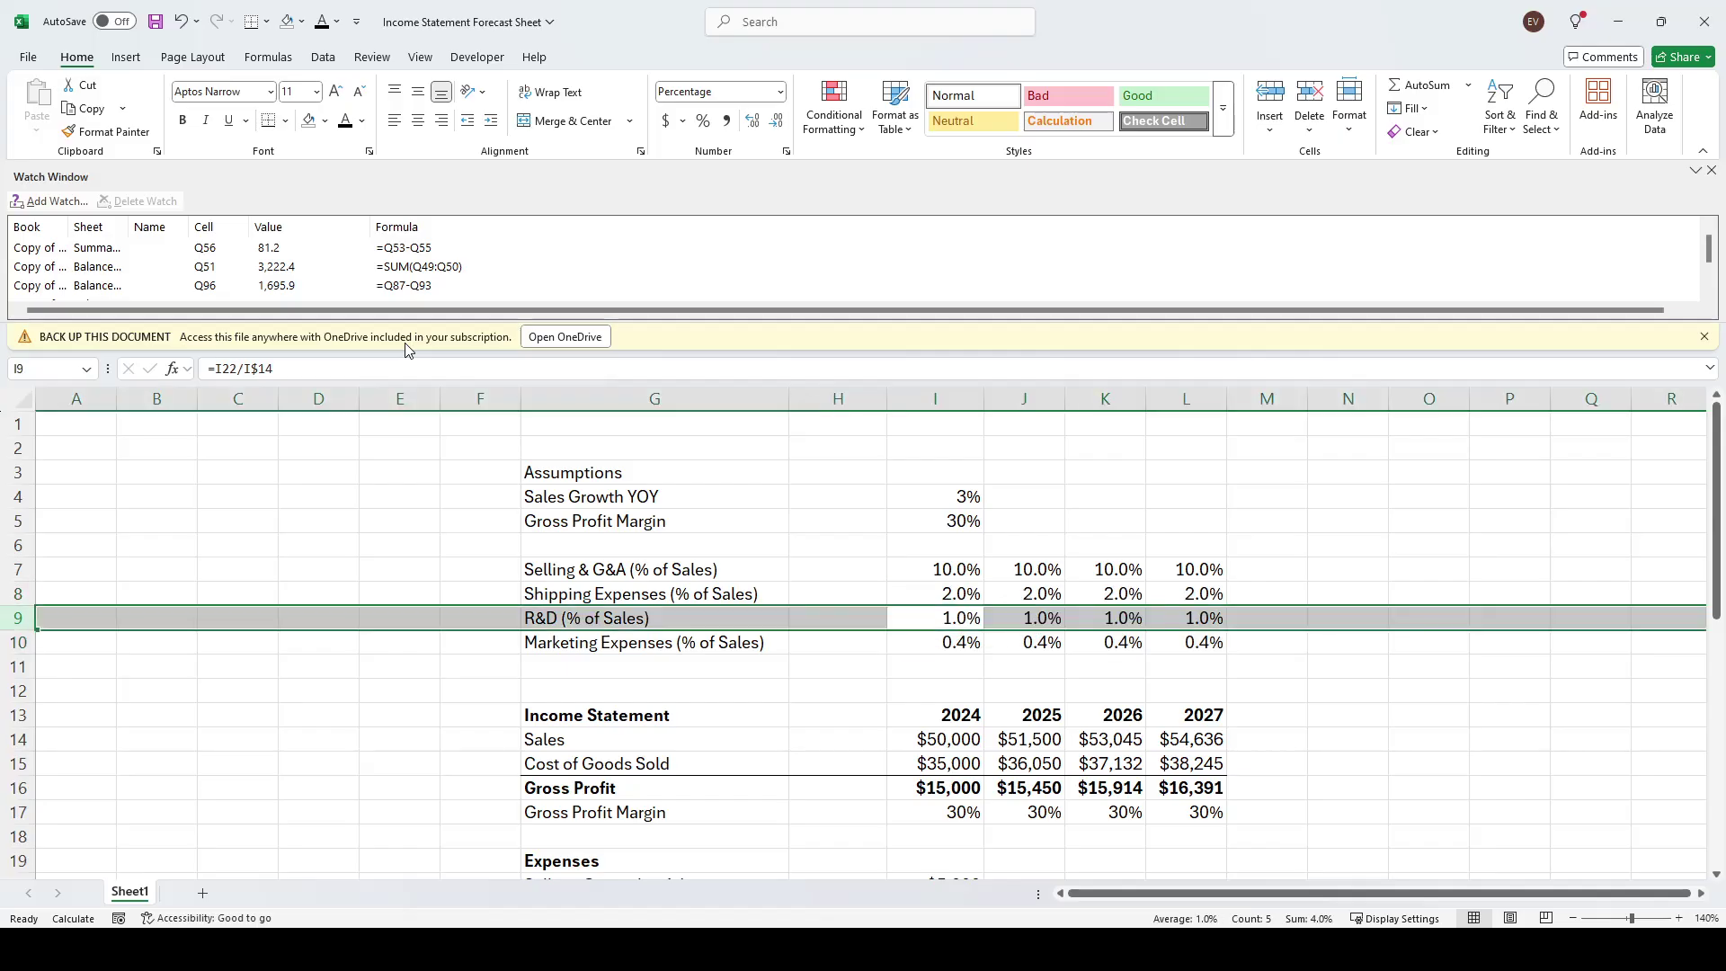
{"action": "key", "text": "Down"}
{"action": "key", "text": "shift+space"}
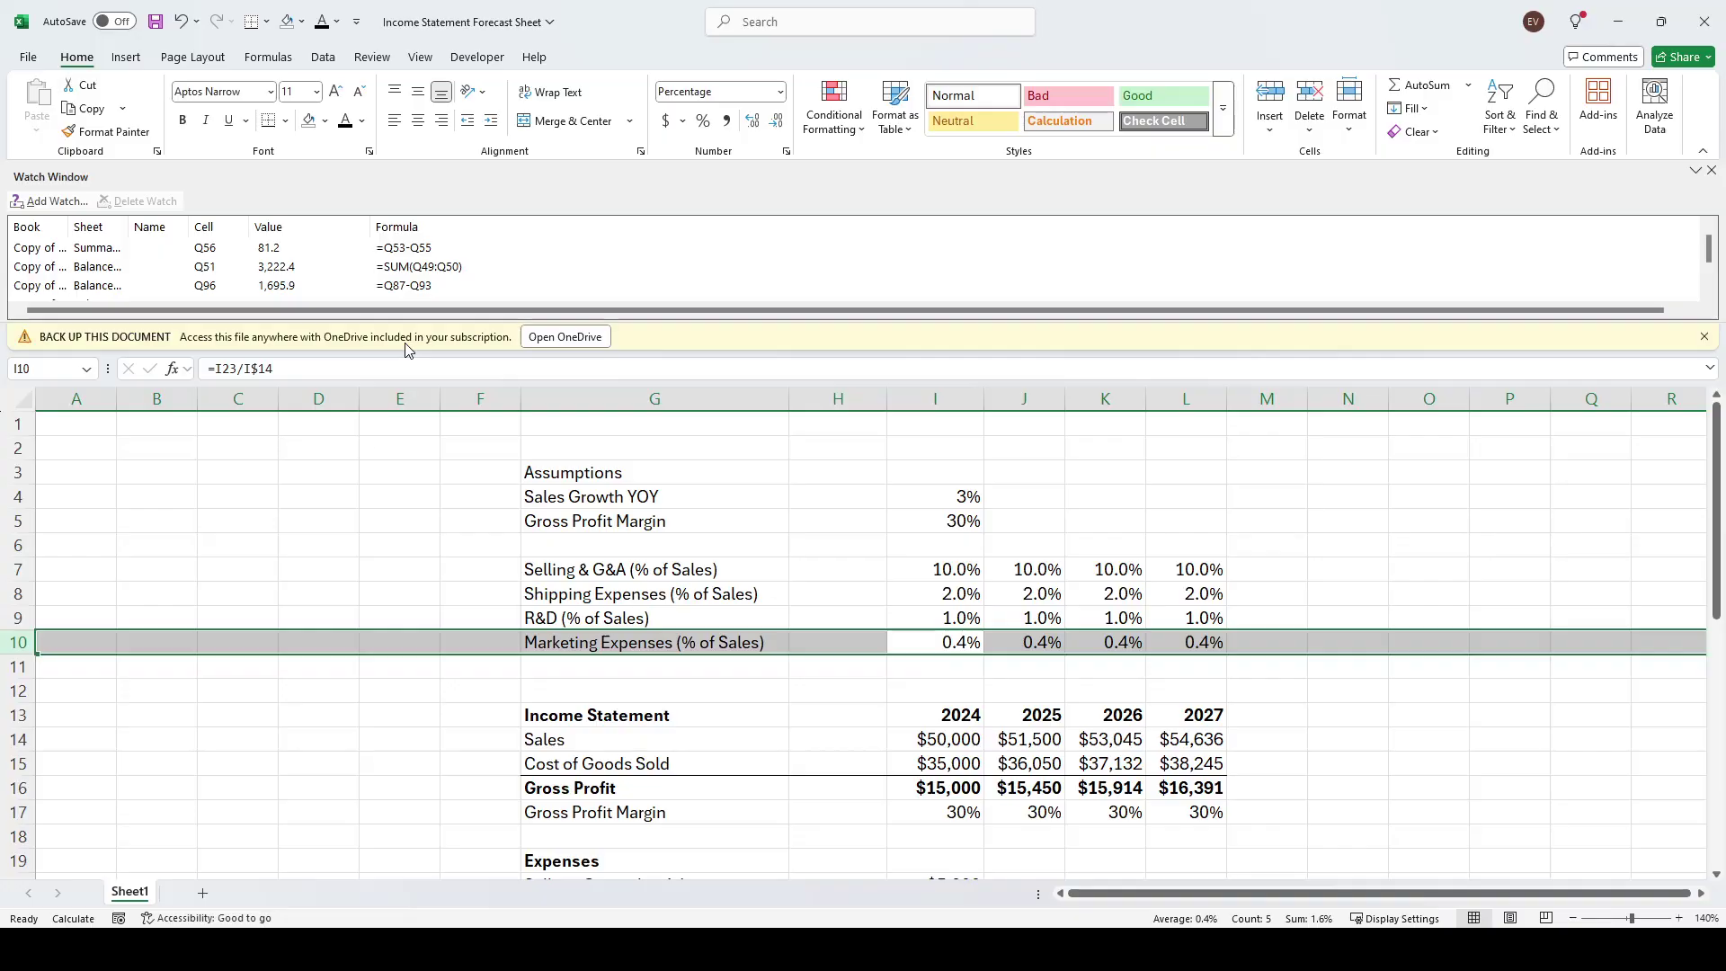
Enter =J14*J7 in J20 to calculate 2025 Selling, General, & Administrative from sales and its percentage assumption
{"action": "key", "text": "Down"}
{"action": "key", "text": "Down"}
{"action": "key", "text": "Down"}
{"action": "key", "text": "Down"}
{"action": "key", "text": "Down"}
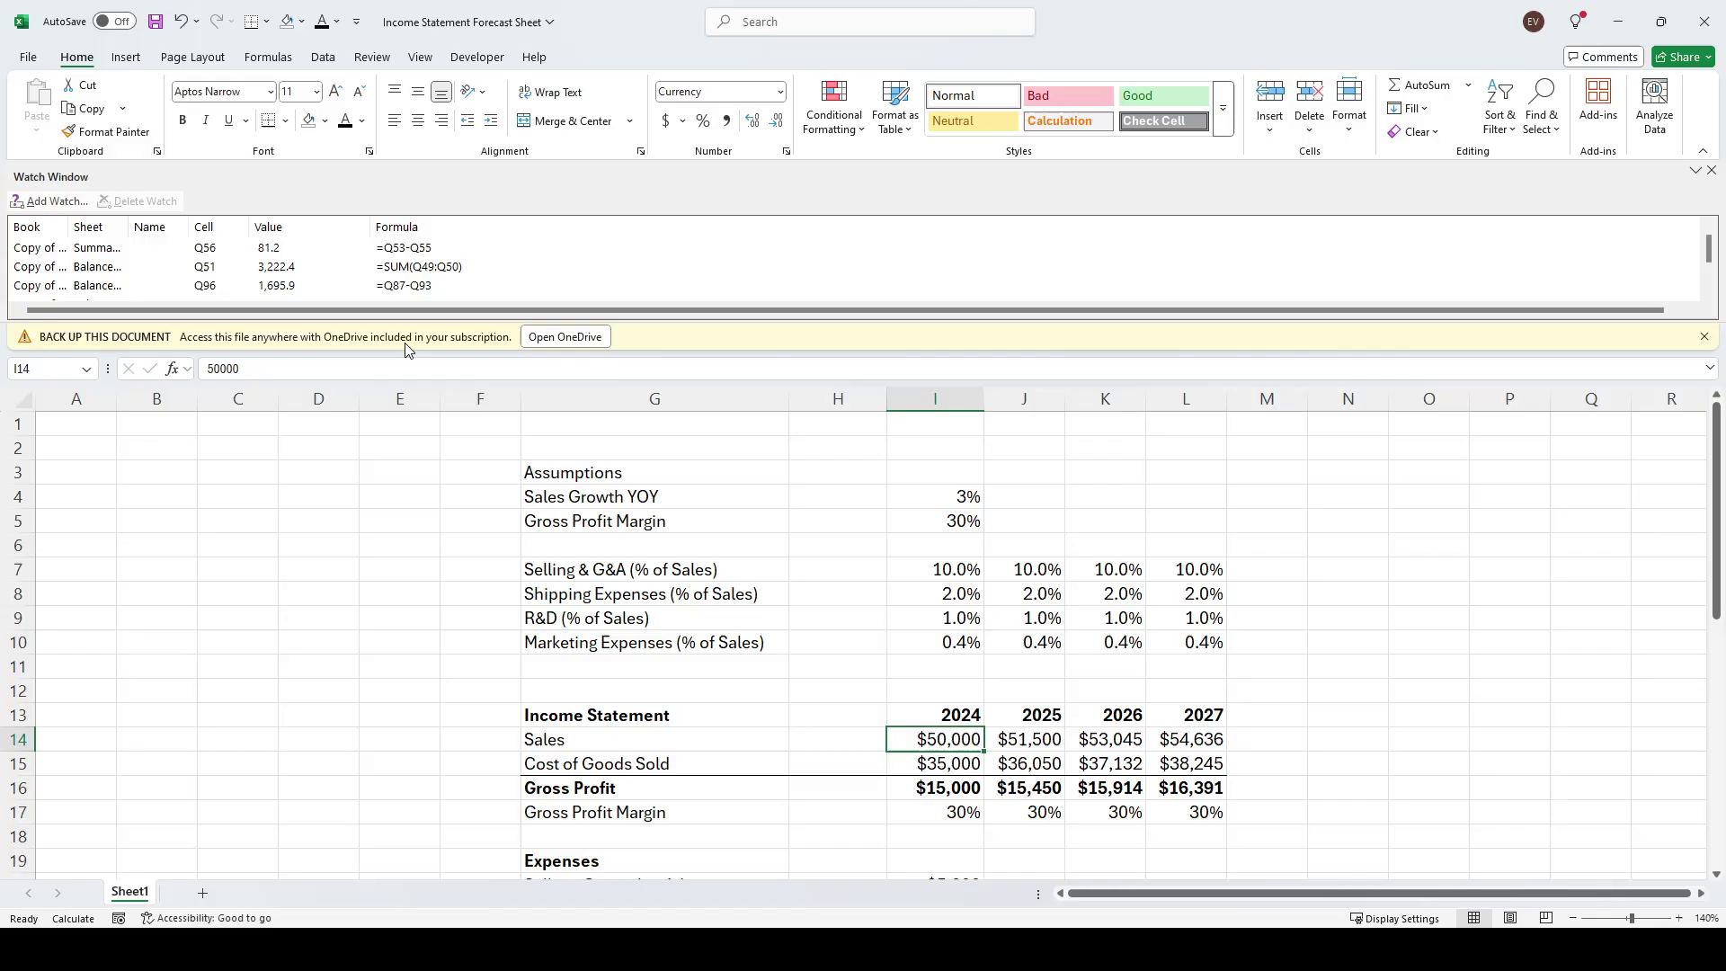
{"action": "key", "text": "Down"}
{"action": "key", "text": "Down"}
{"action": "key", "text": "Down"}
{"action": "key", "text": "Down"}
{"action": "key", "text": "Down"}
{"action": "key", "text": "Down"}
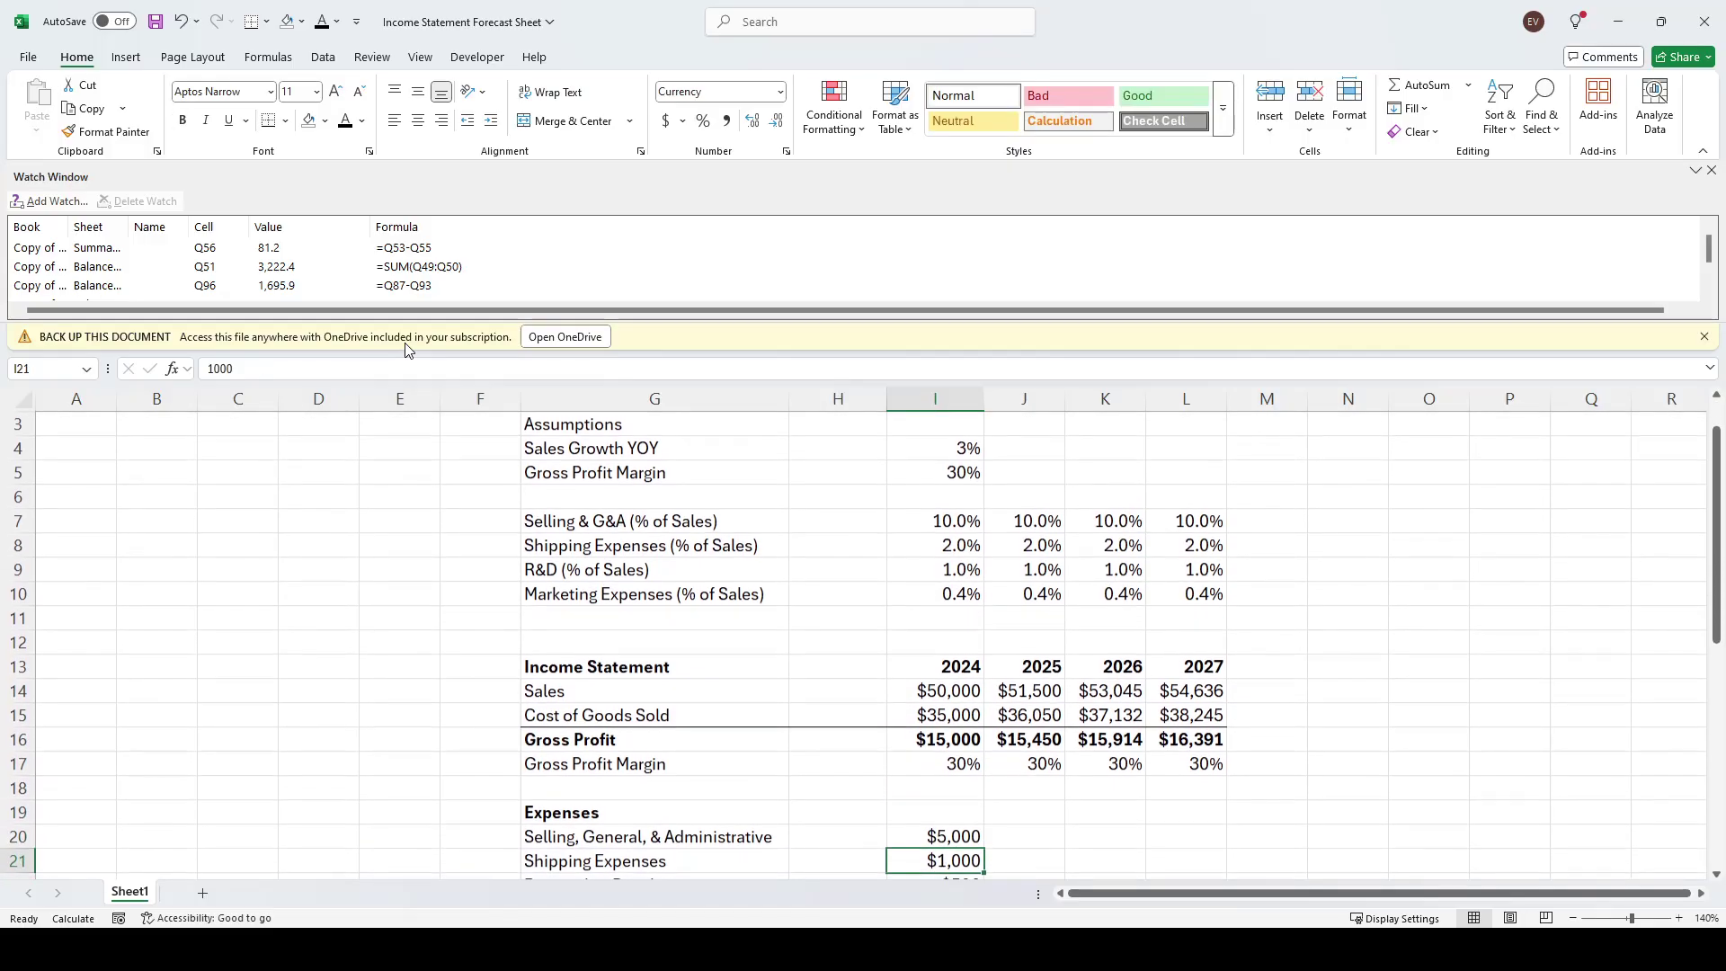
{"action": "key", "text": "Down"}
{"action": "key", "text": "Up"}
{"action": "key", "text": "Up"}
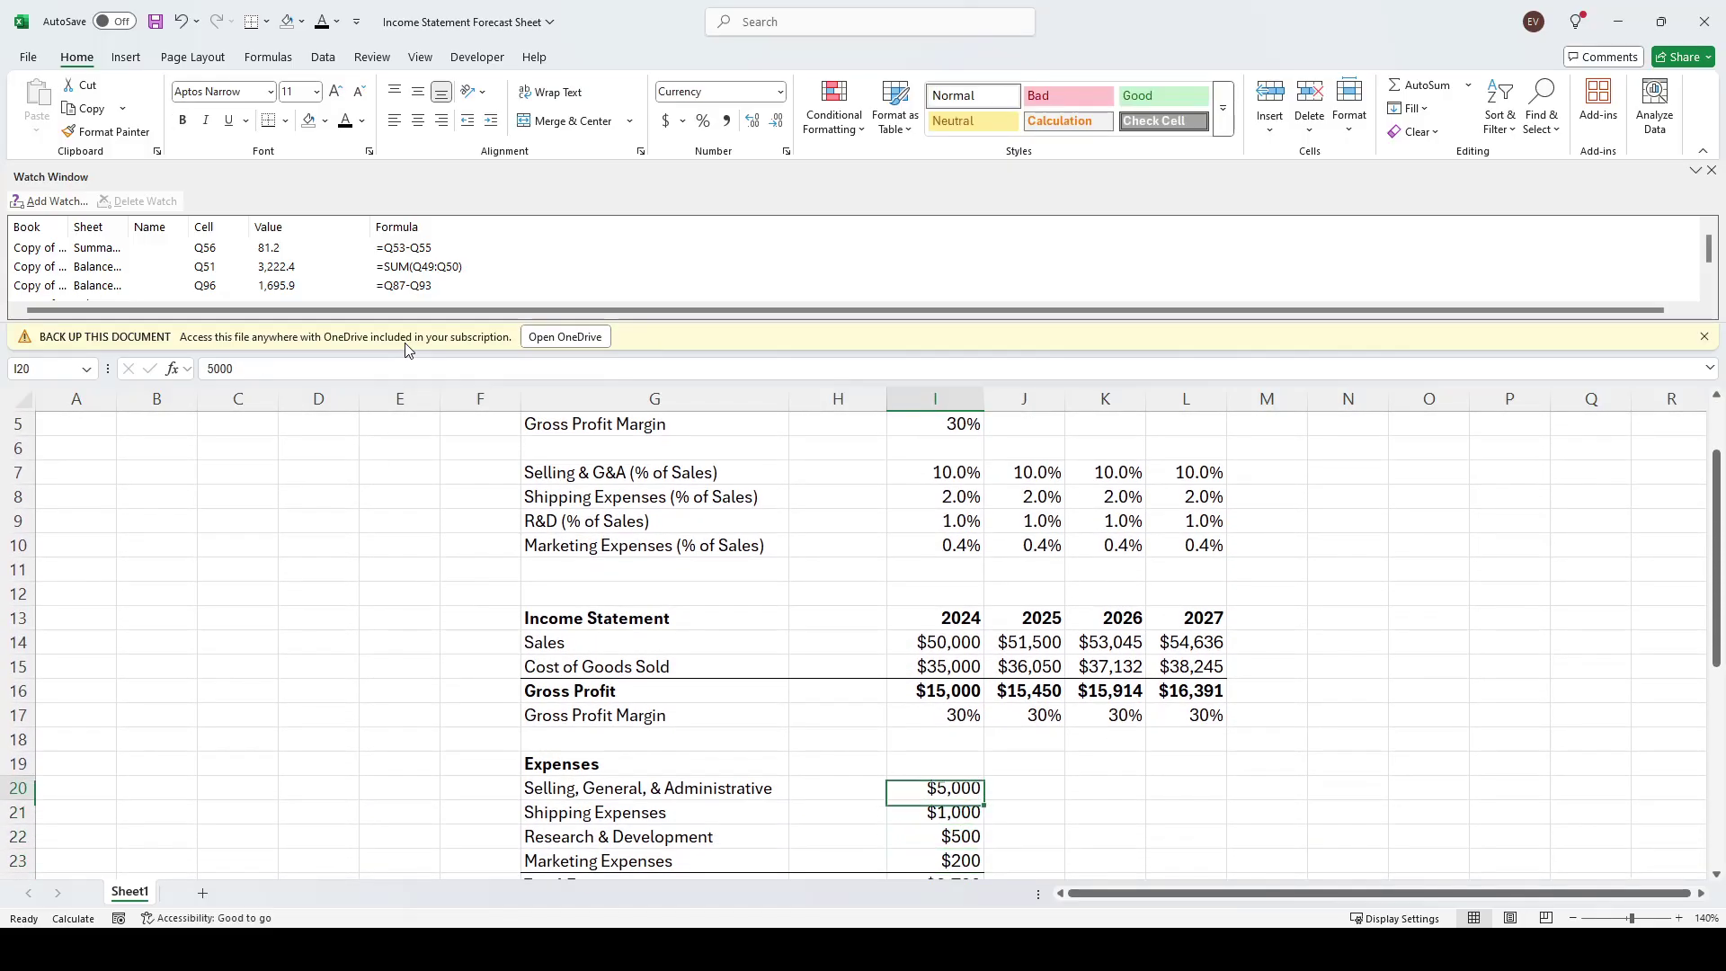
{"action": "key", "text": "Right"}
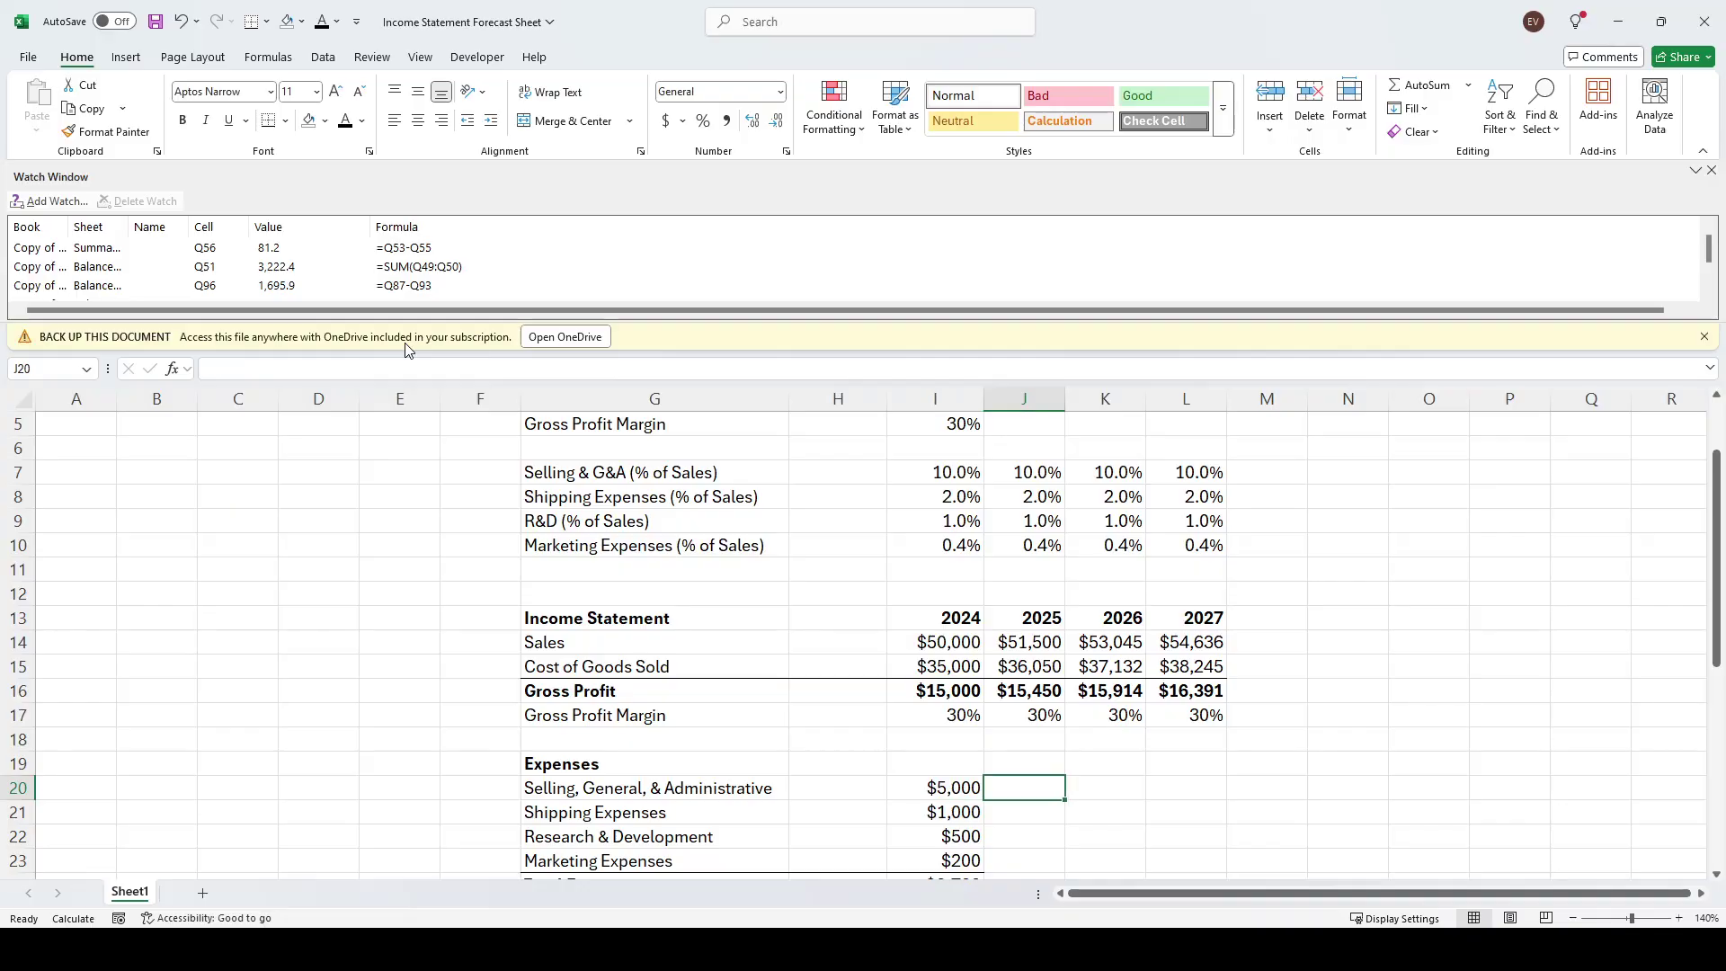
{"action": "type", "text": "="}
{"action": "key", "text": "Up"}
{"action": "key", "text": "Up"}
{"action": "key", "text": "Up"}
{"action": "key", "text": "Up"}
{"action": "key", "text": "Up"}
{"action": "key", "text": "Up"}
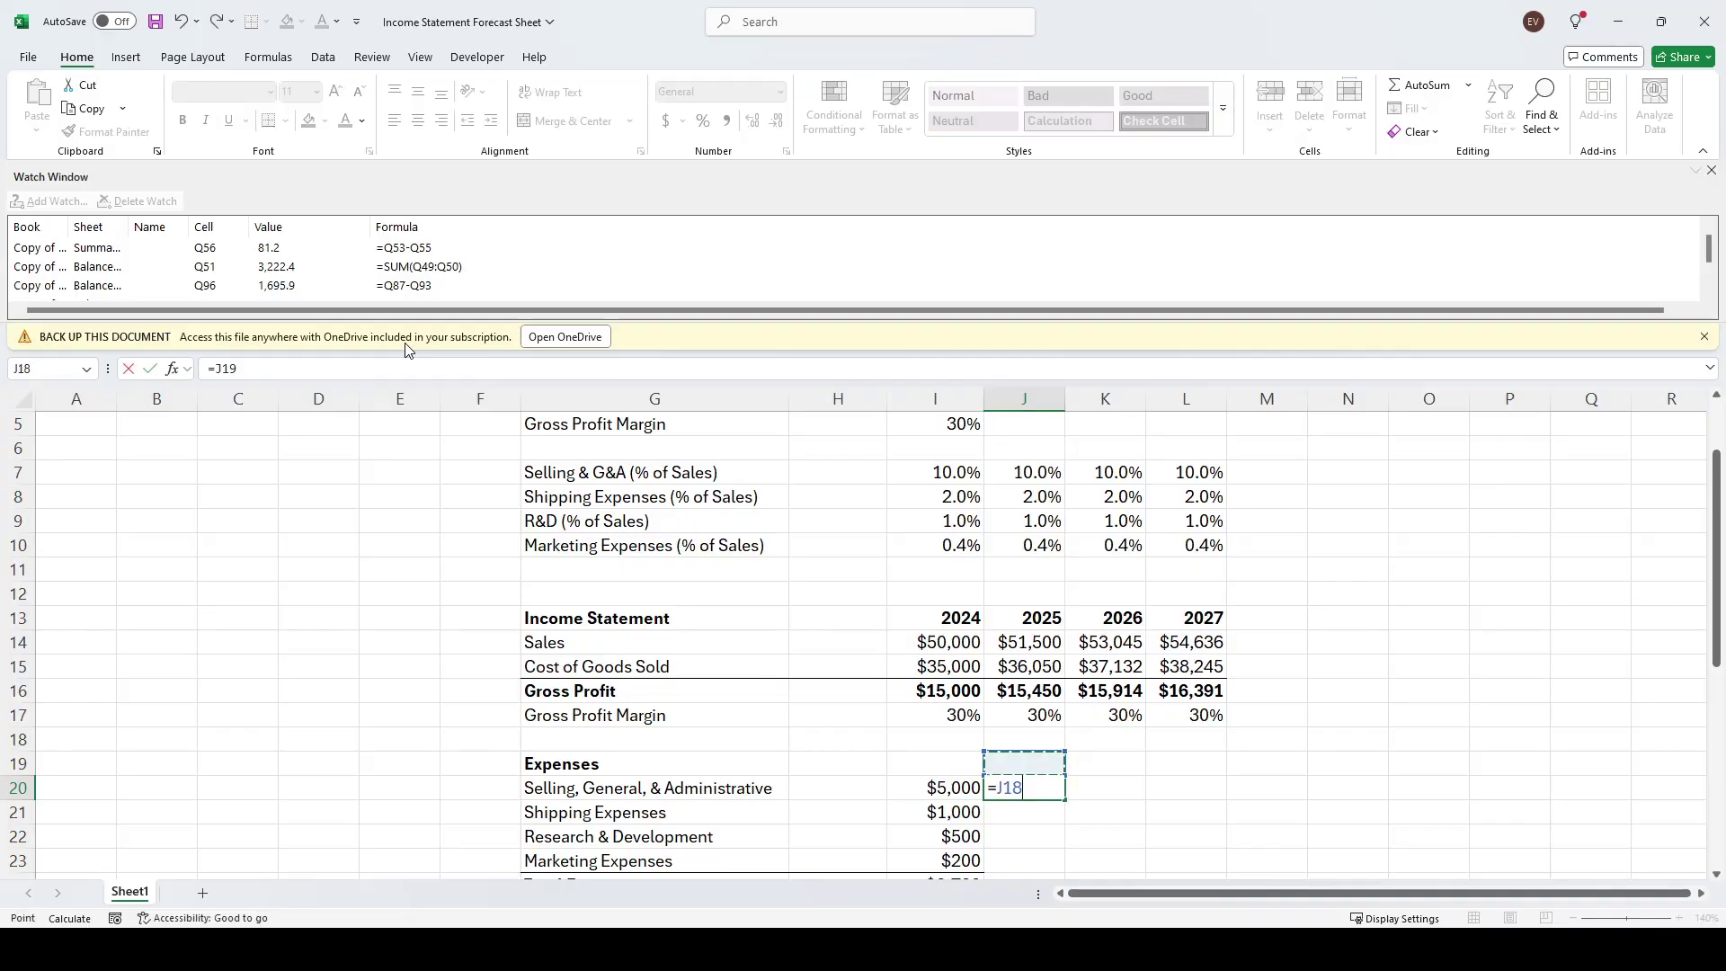
{"action": "type", "text": "*"}
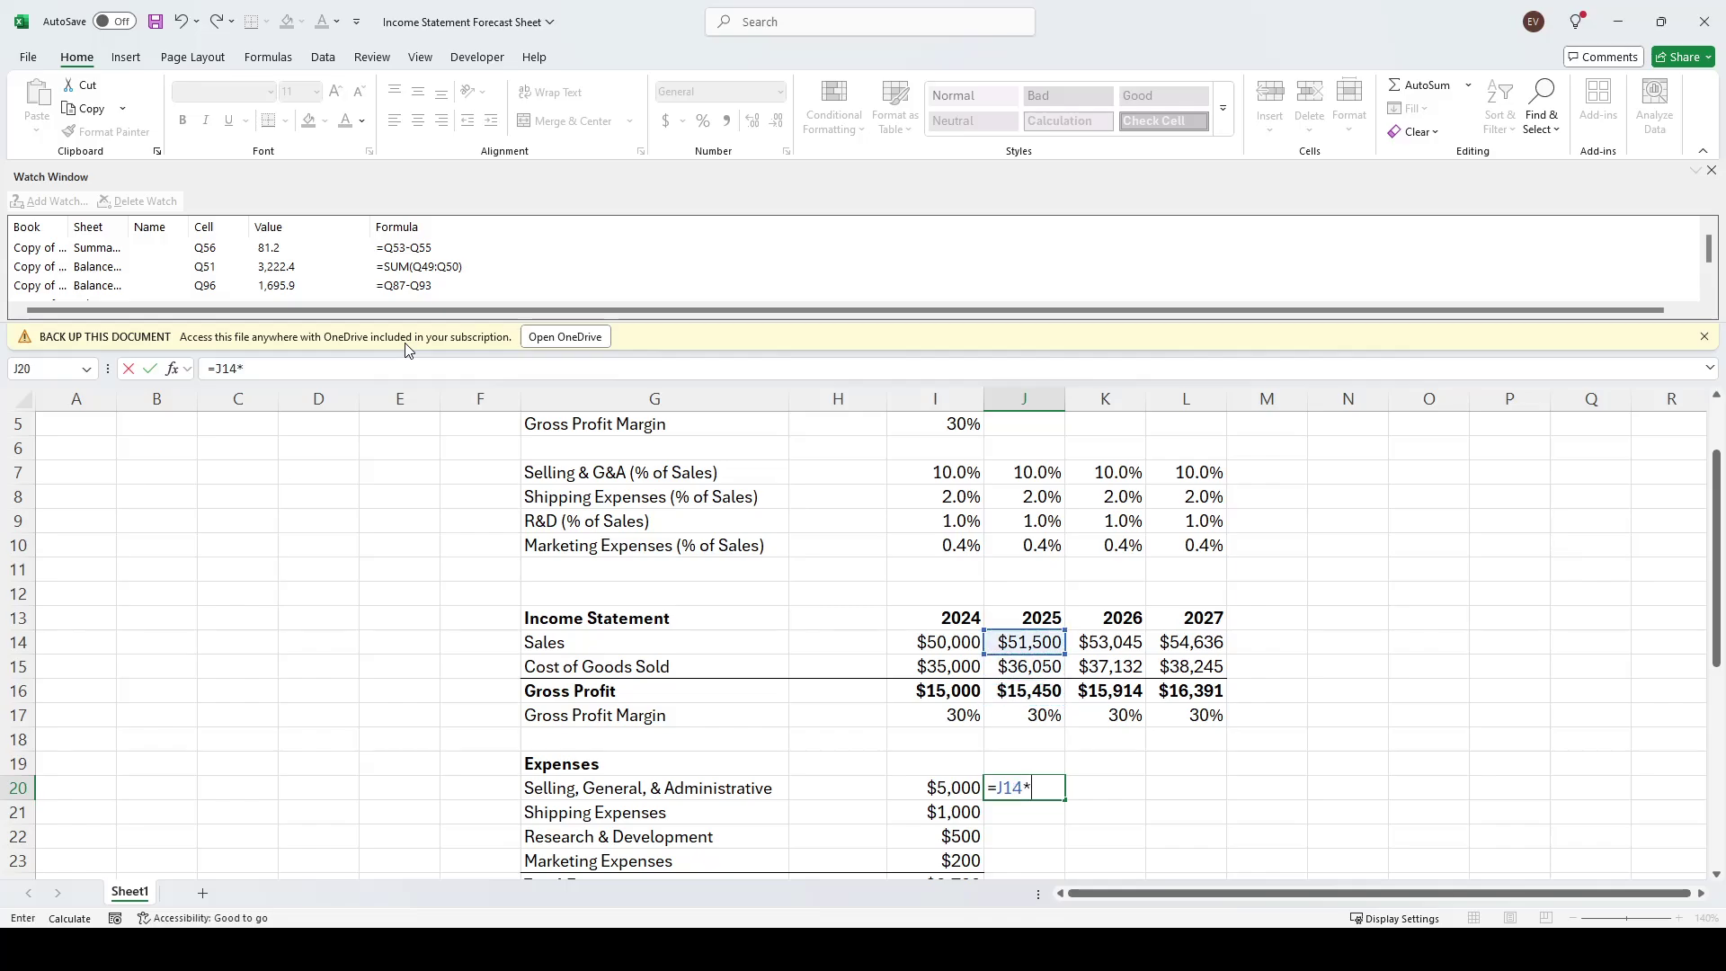
{"action": "key", "text": "Up"}
{"action": "key", "text": "Up"}
{"action": "key", "text": "Up"}
{"action": "key", "text": "Up"}
{"action": "key", "text": "Up"}
{"action": "key", "text": "Up"}
{"action": "key", "text": "Up"}
{"action": "key", "text": "Up"}
{"action": "key", "text": "Up"}
{"action": "key", "text": "Up"}
{"action": "key", "text": "Up"}
{"action": "key", "text": "Up"}
{"action": "key", "text": "Up"}
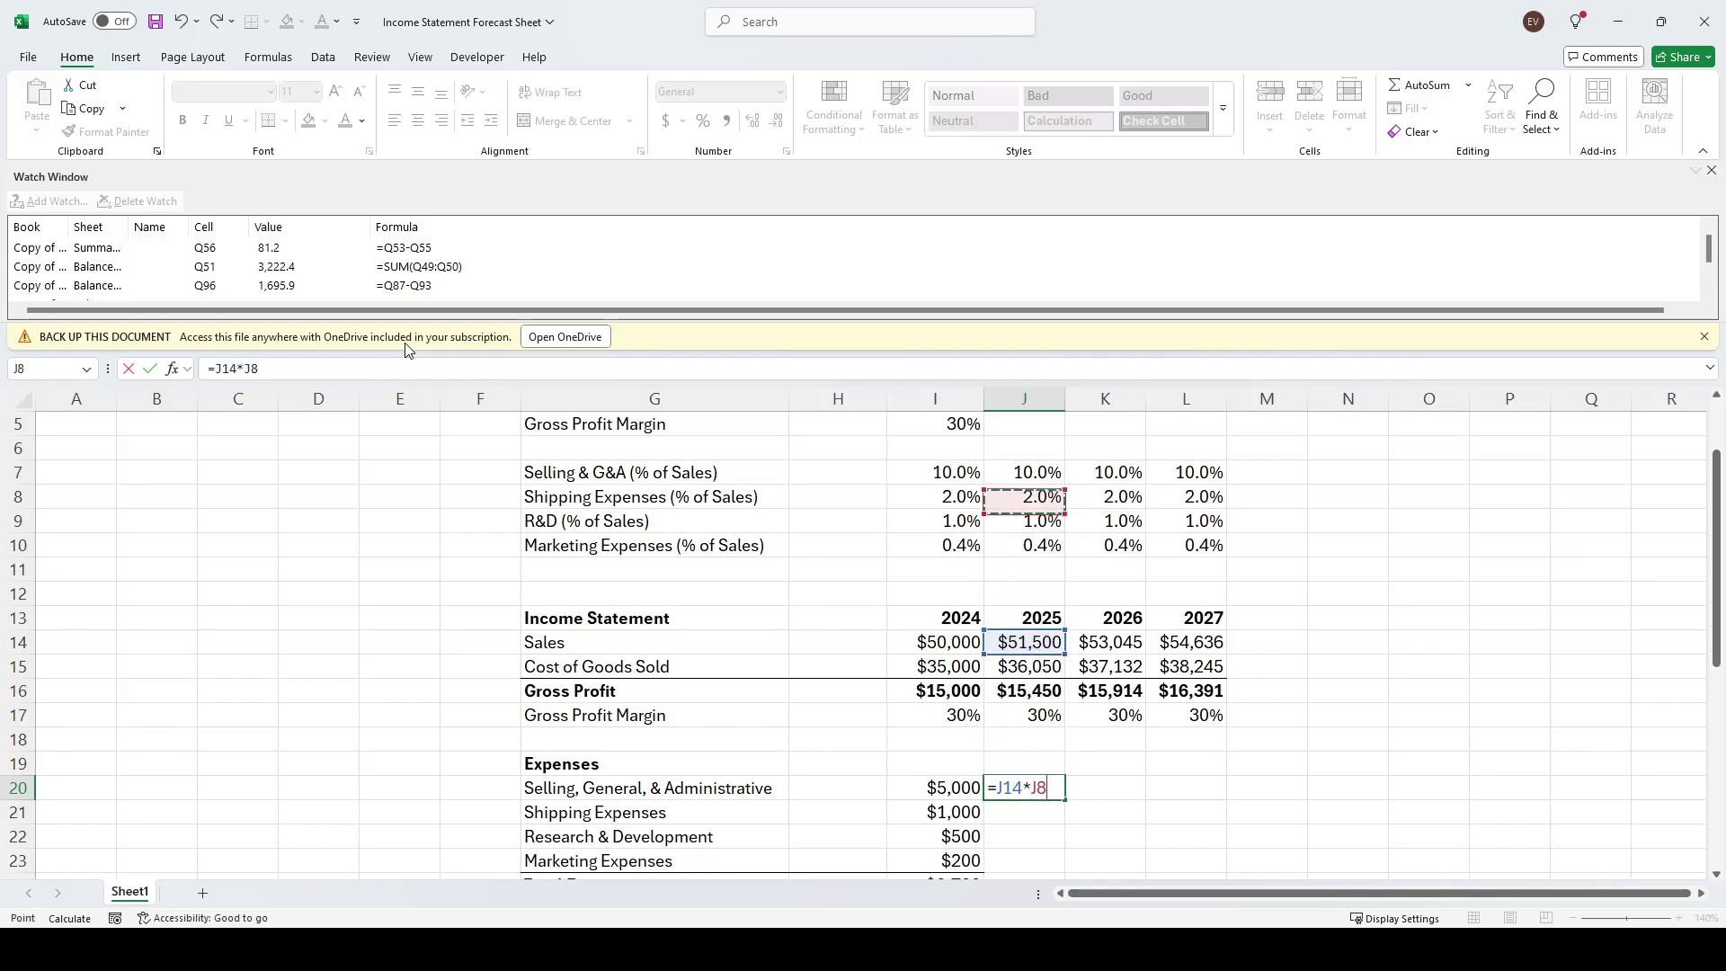
{"action": "key", "text": "Return"}
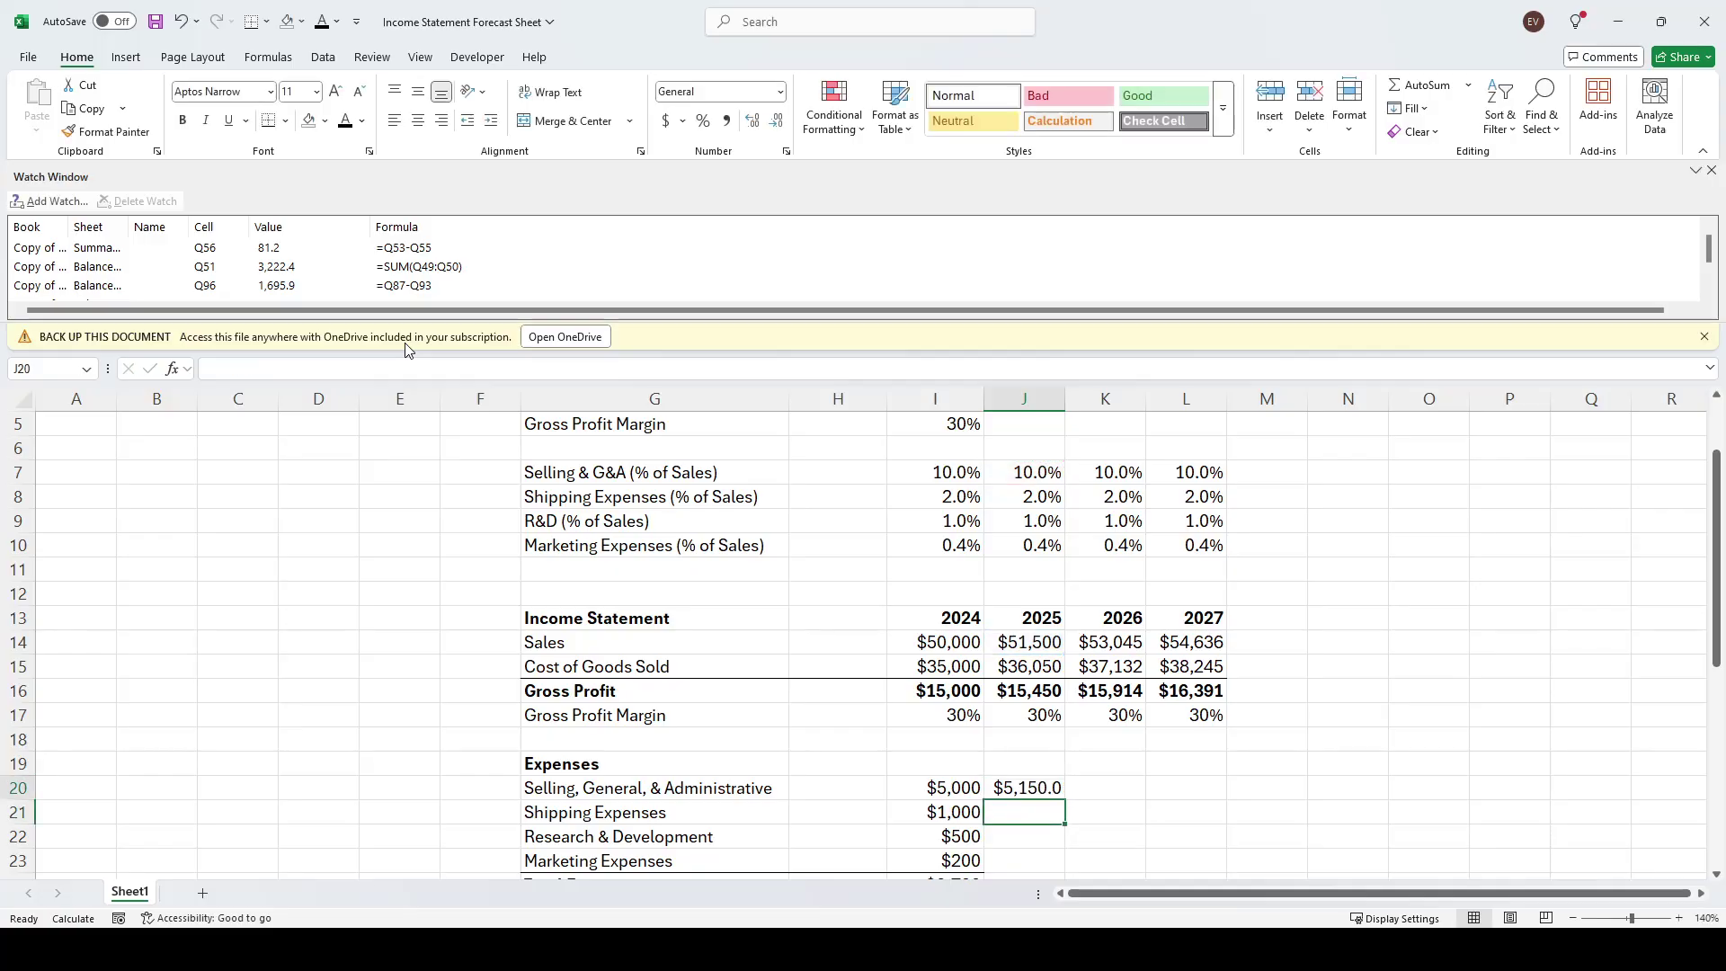
Fill the J20 formula down through J23 and check the cell references in J21
{"action": "key", "text": "Up"}
{"action": "key", "text": "shift+Home"}
{"action": "key", "text": "shift+Down"}
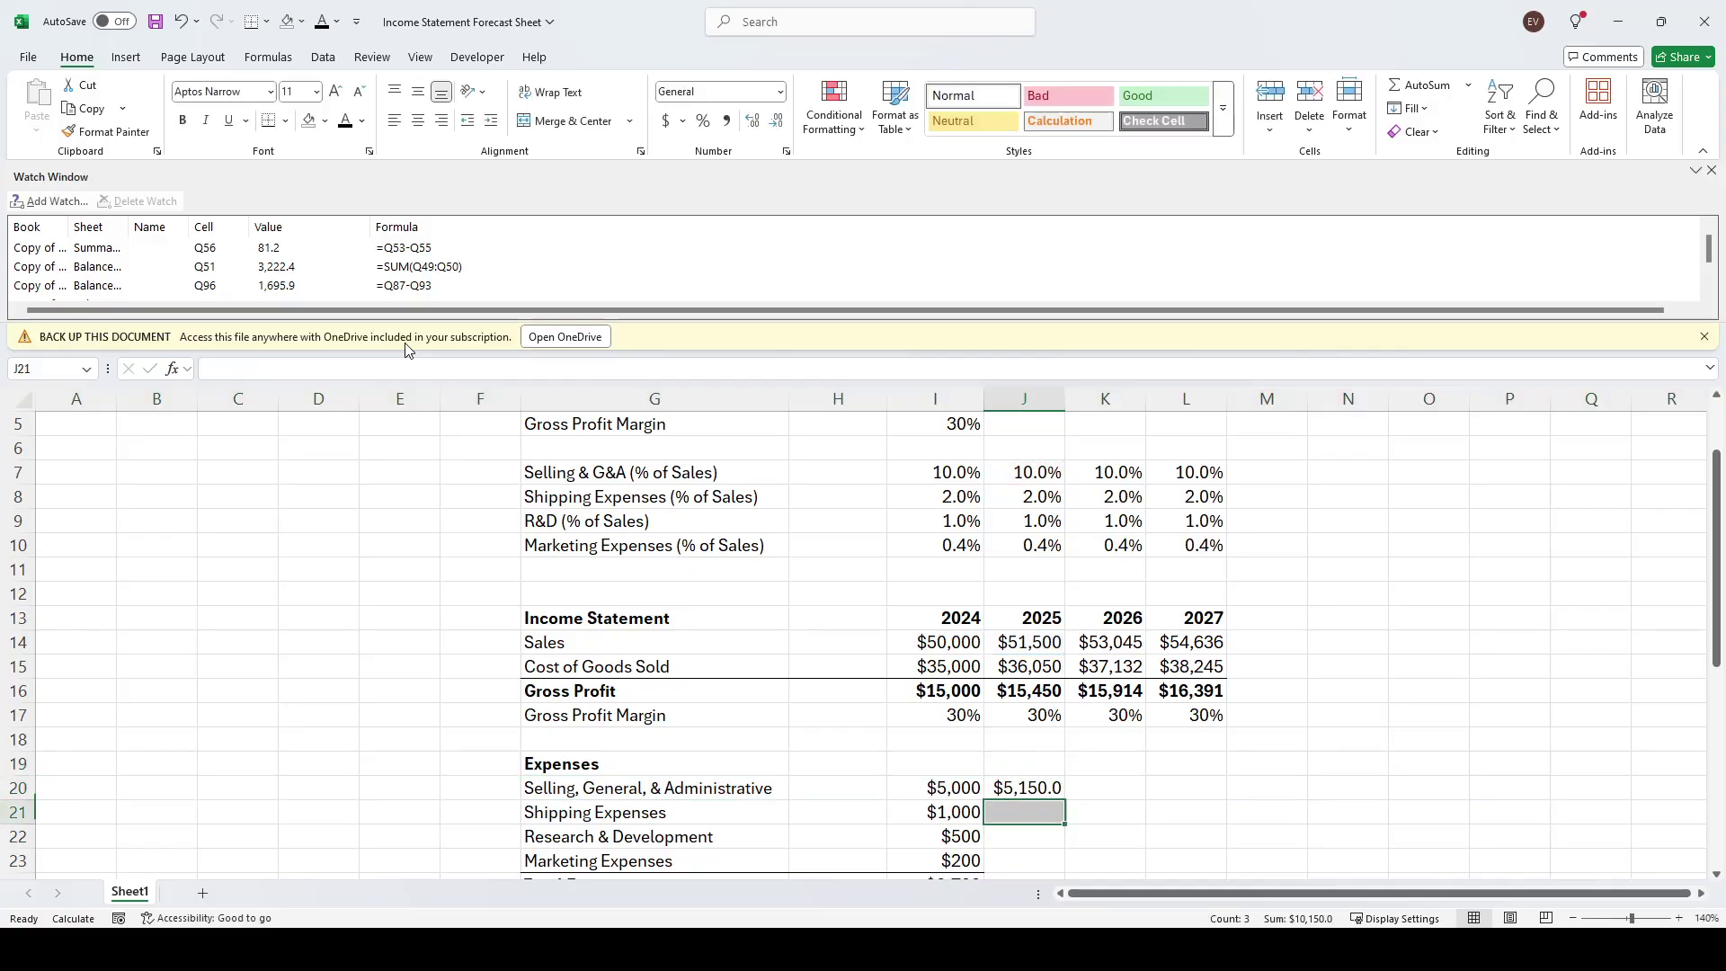
{"action": "key", "text": "shift+Up"}
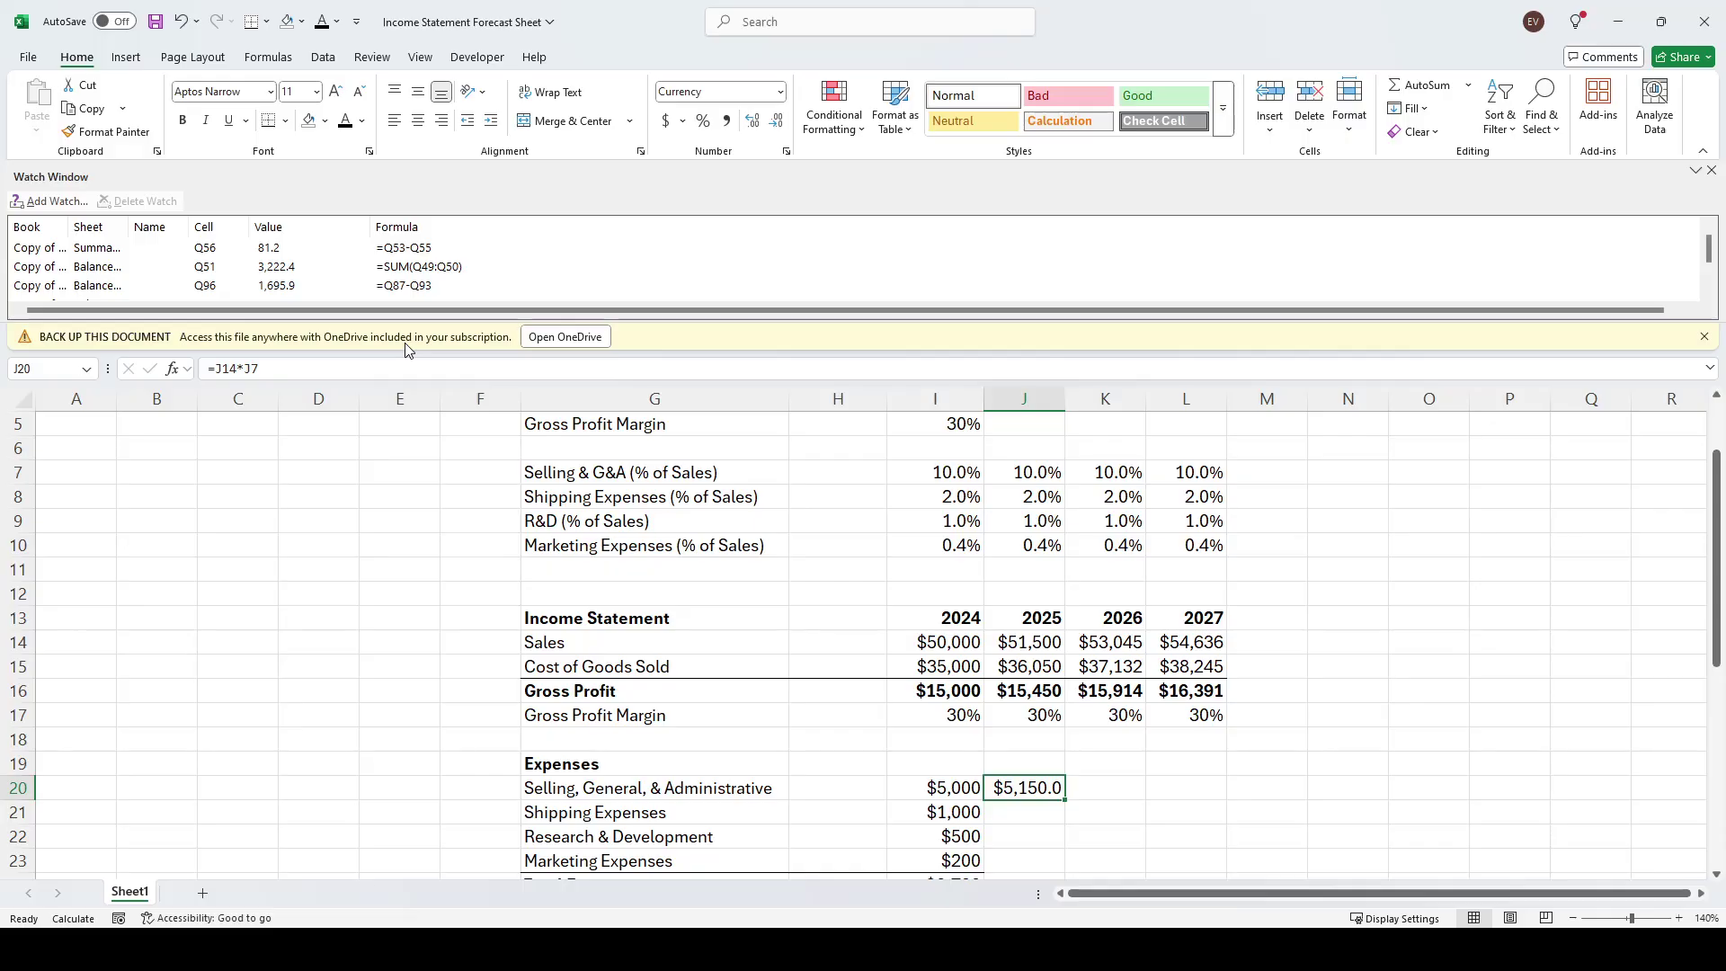
{"action": "key", "text": "shift+Down"}
{"action": "key", "text": "shift+Down"}
{"action": "key", "text": "shift+Down"}
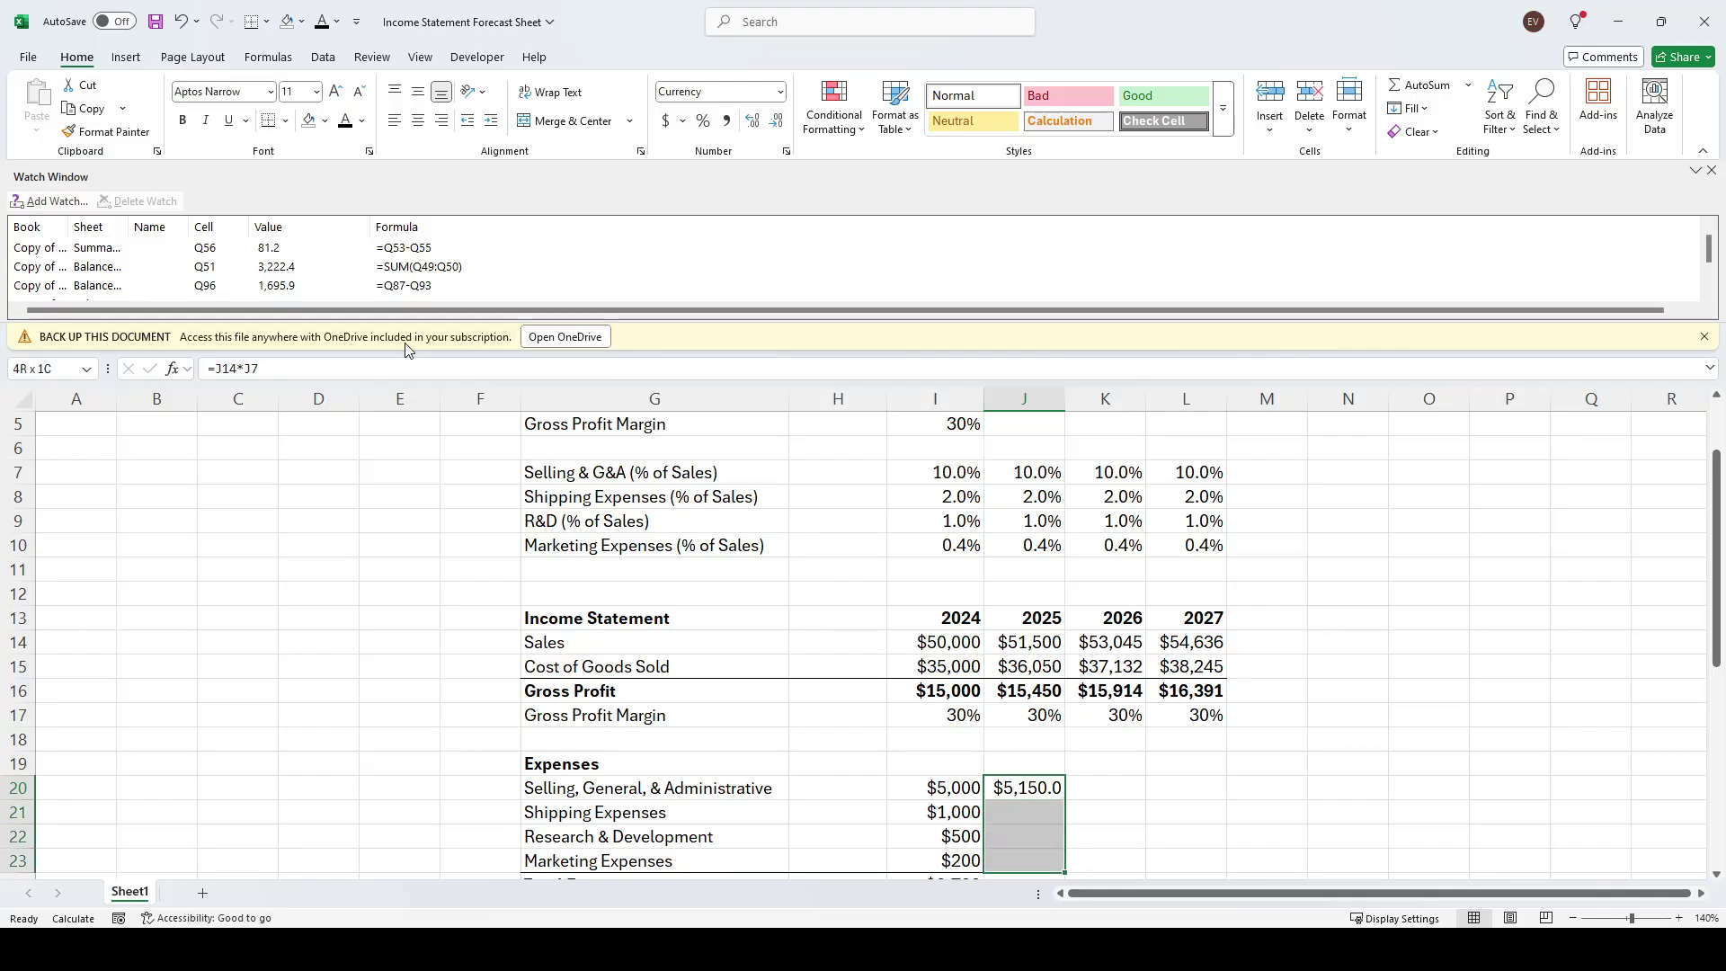
{"action": "key", "text": "ctrl+d"}
{"action": "key", "text": "Down"}
{"action": "key", "text": "F2"}
{"action": "key", "text": "Escape"}
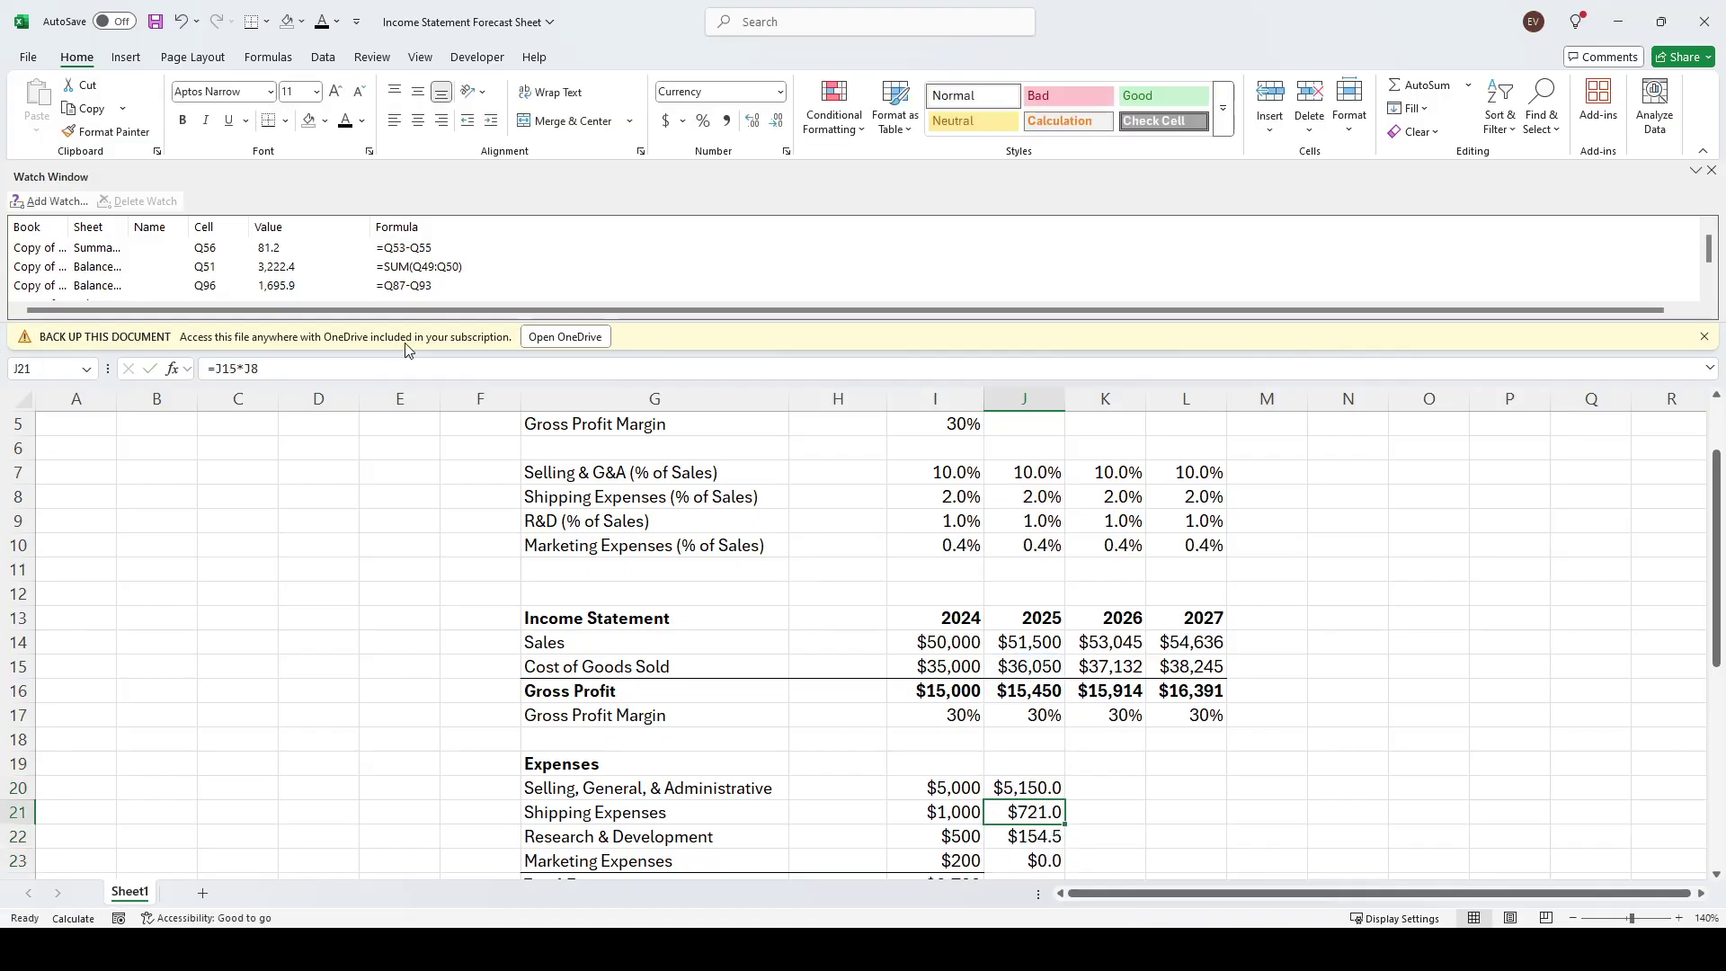
{"action": "key", "text": "Down"}
{"action": "key", "text": "Up"}
{"action": "key", "text": "F2"}
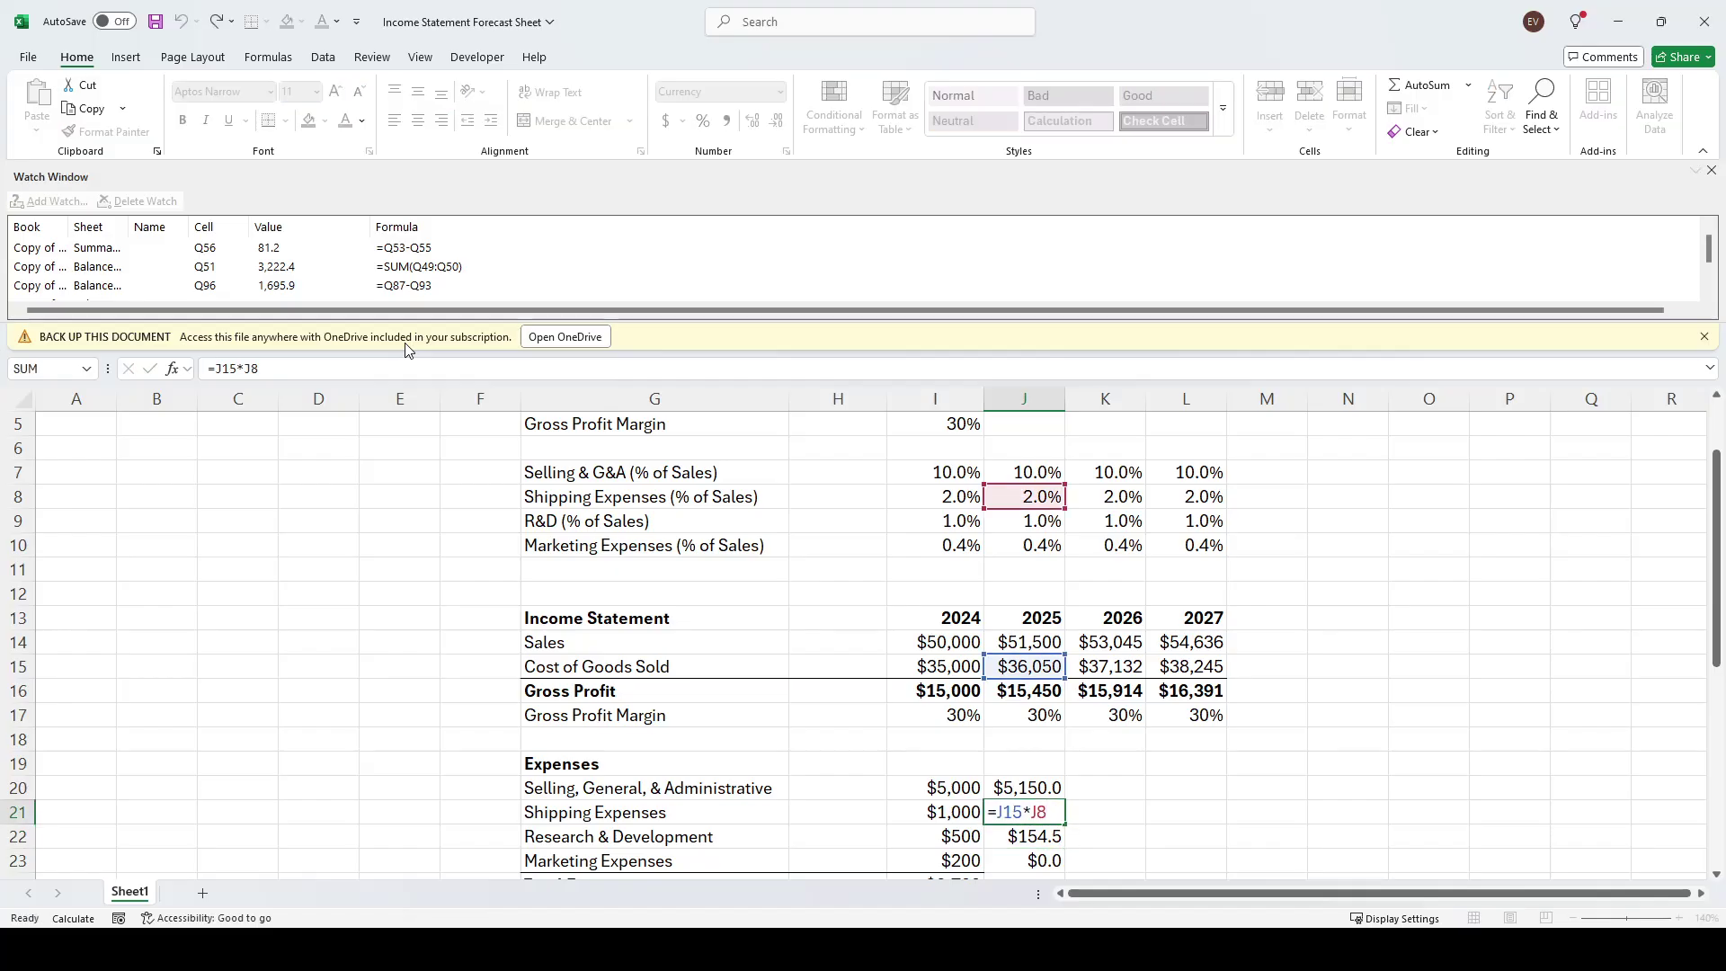
{"action": "key", "text": "Escape"}
Change the 2025 Selling, General, & Administrative formula in J20 to =J14*J$7
{"action": "key", "text": "Up"}
{"action": "key", "text": "F2"}
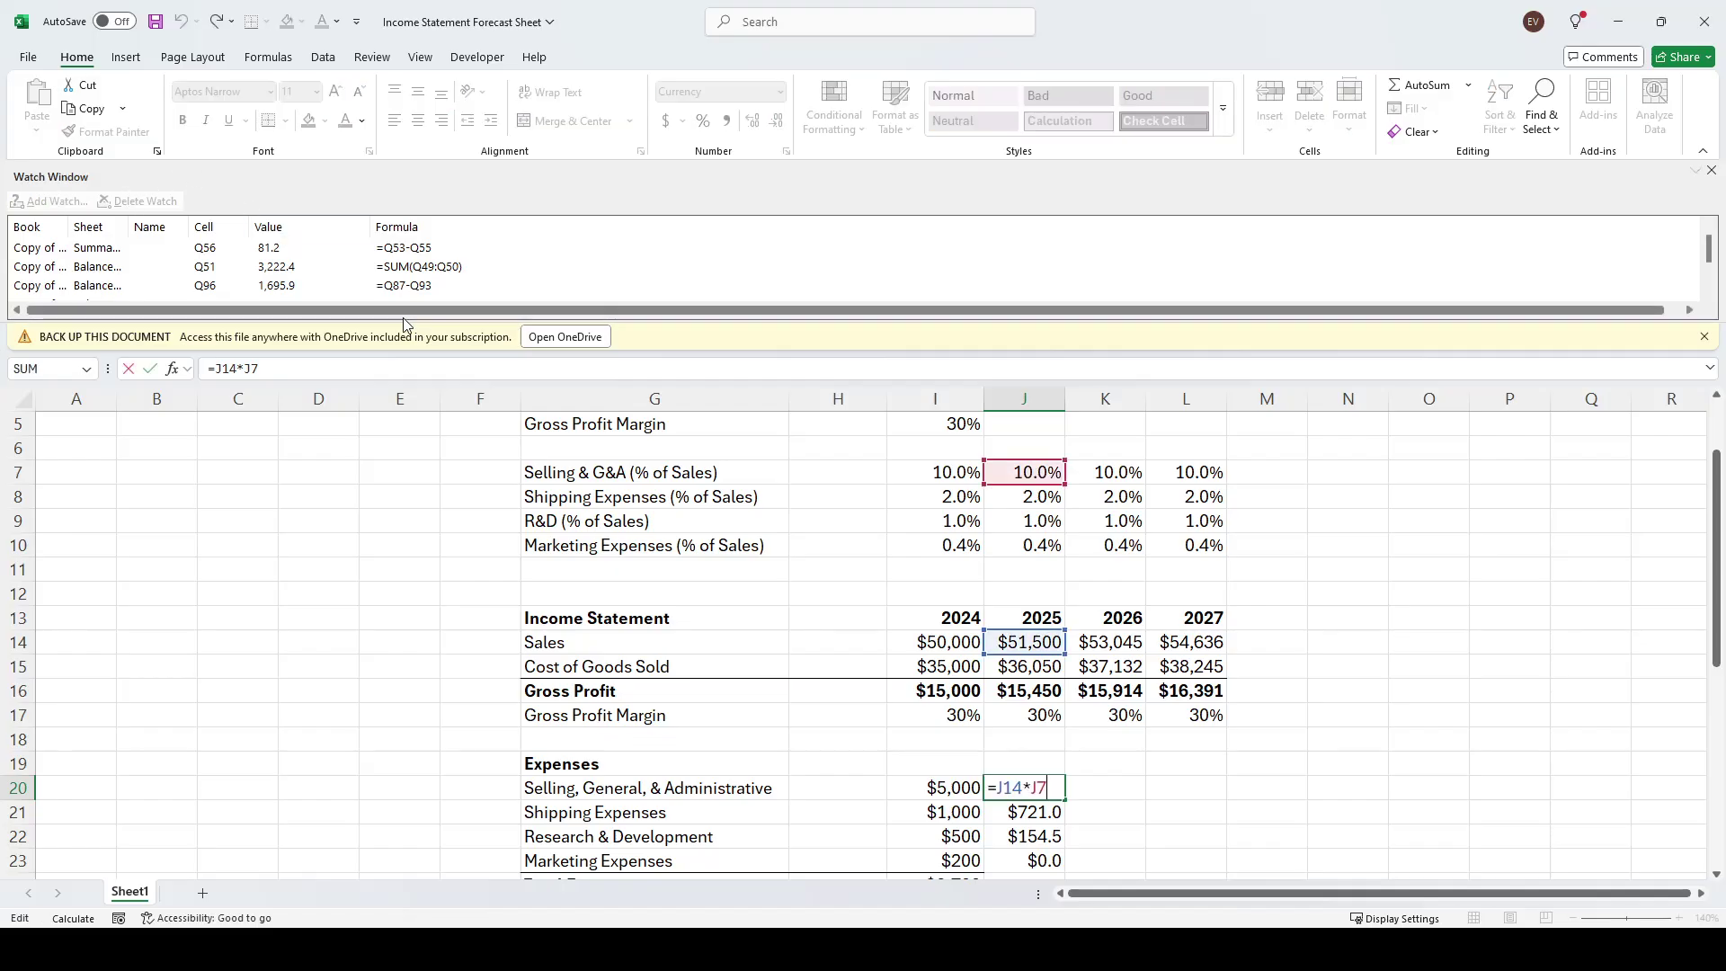
{"action": "left_click", "coordinate": [248, 368]}
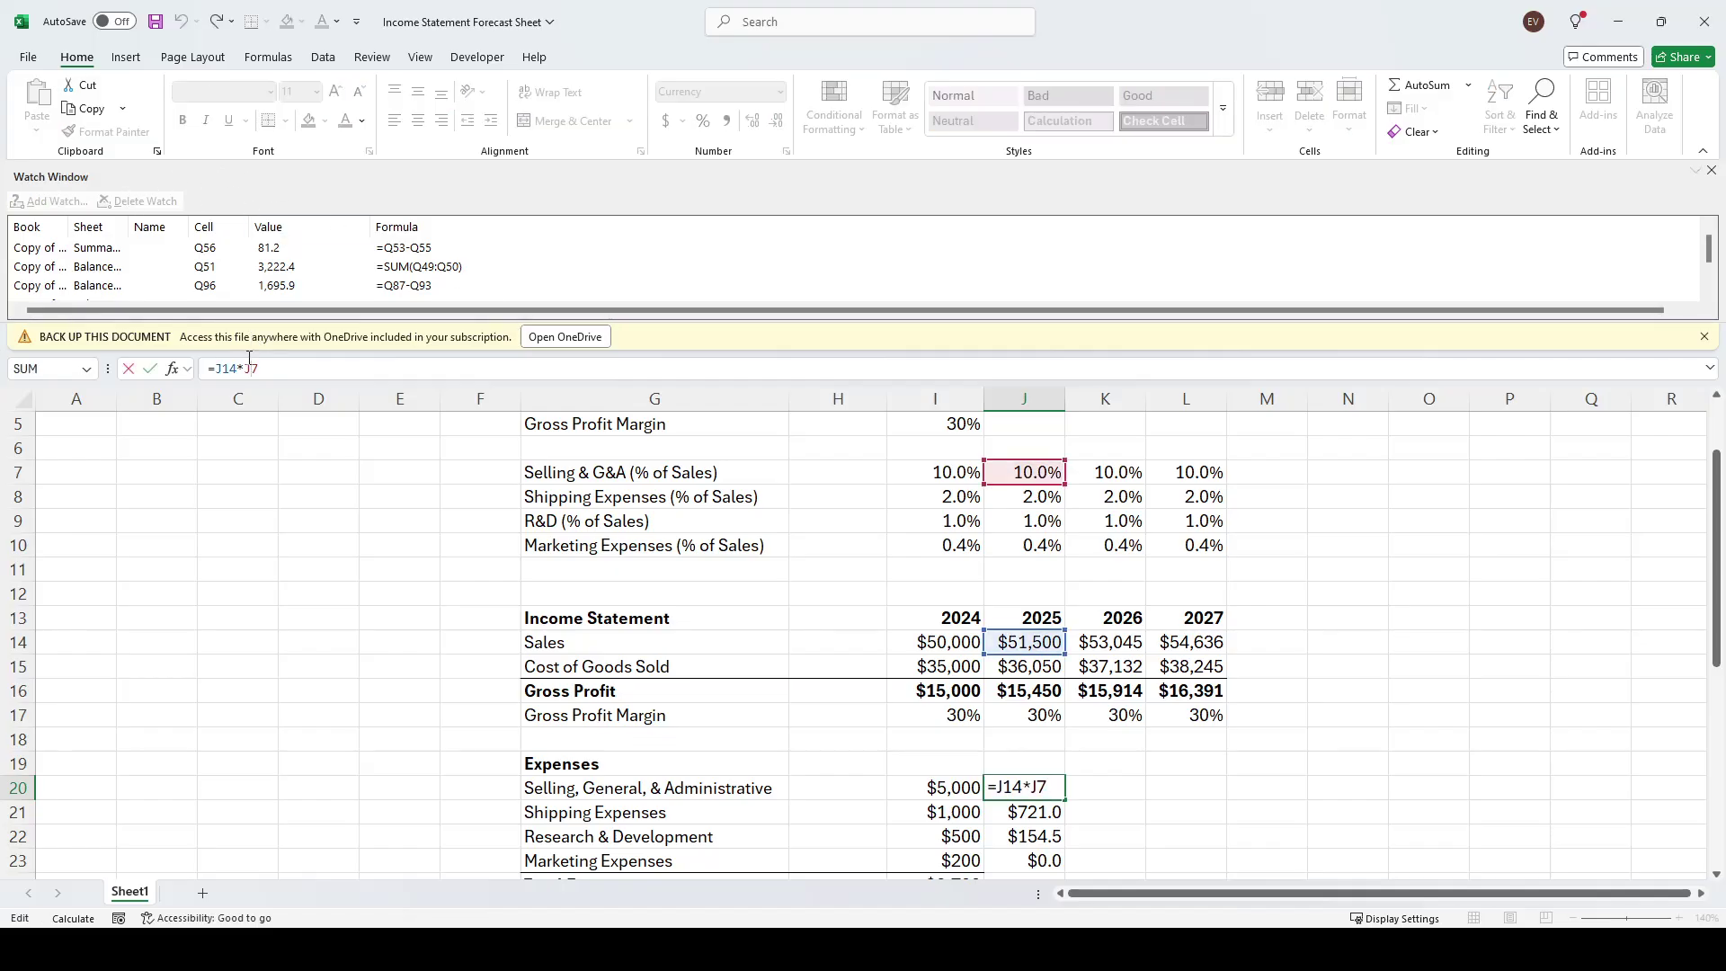
{"action": "key", "text": "F4"}
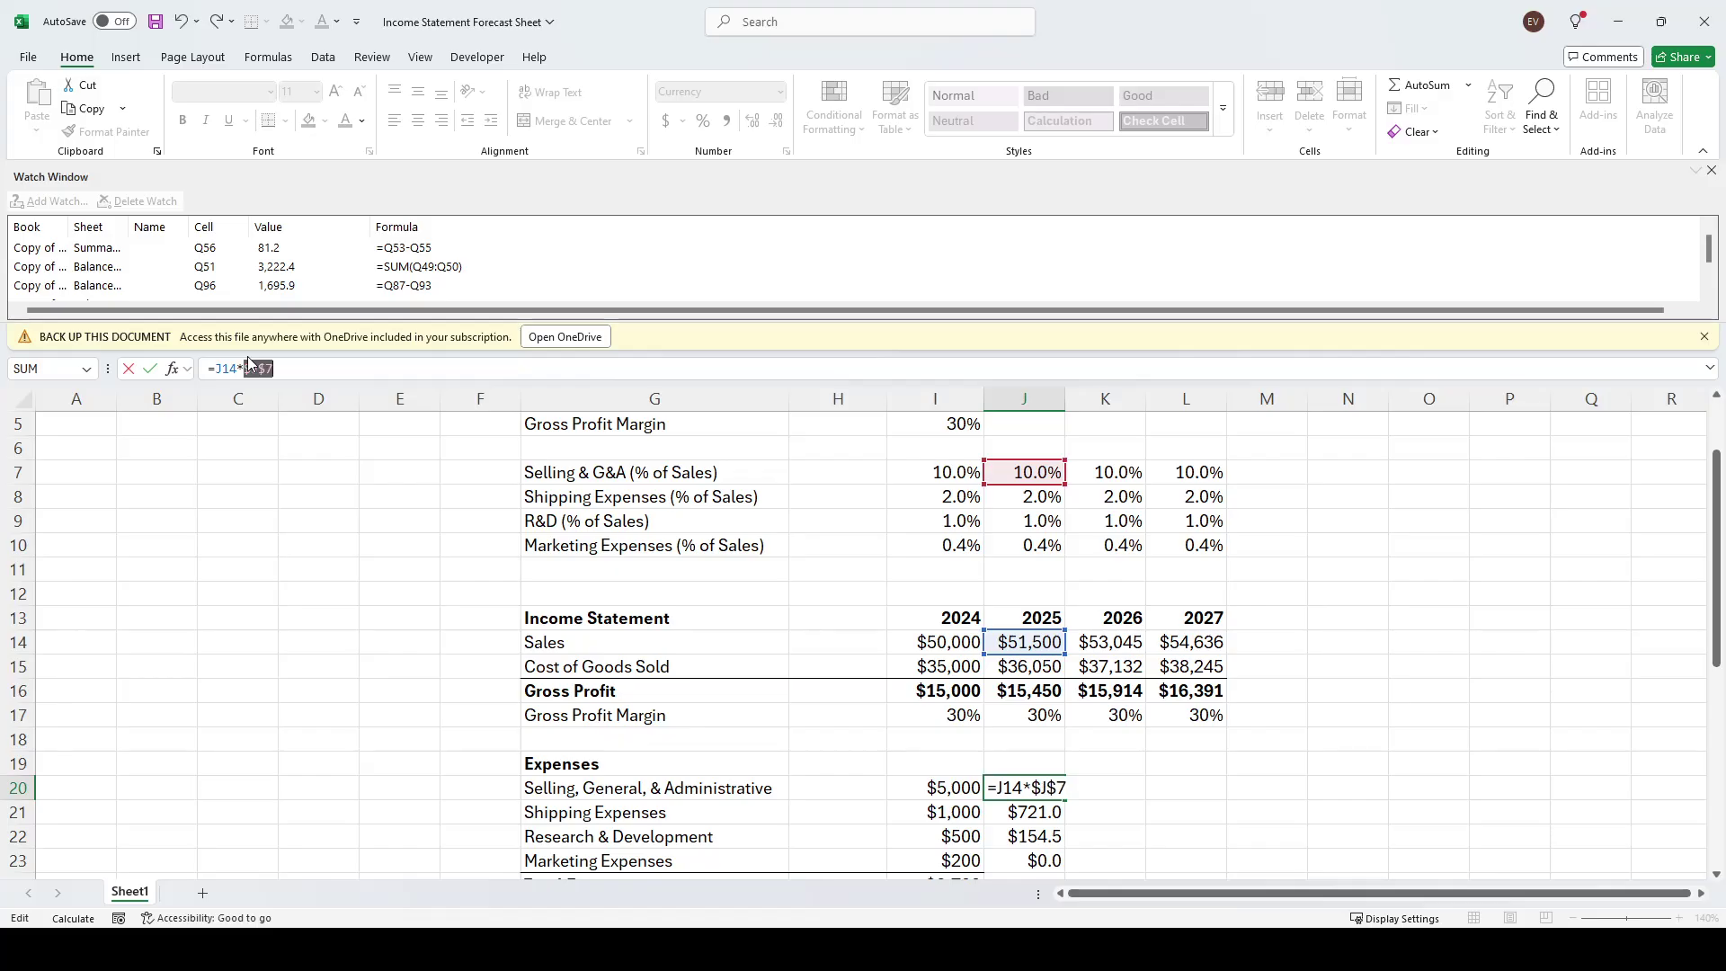
{"action": "key", "text": "Return"}
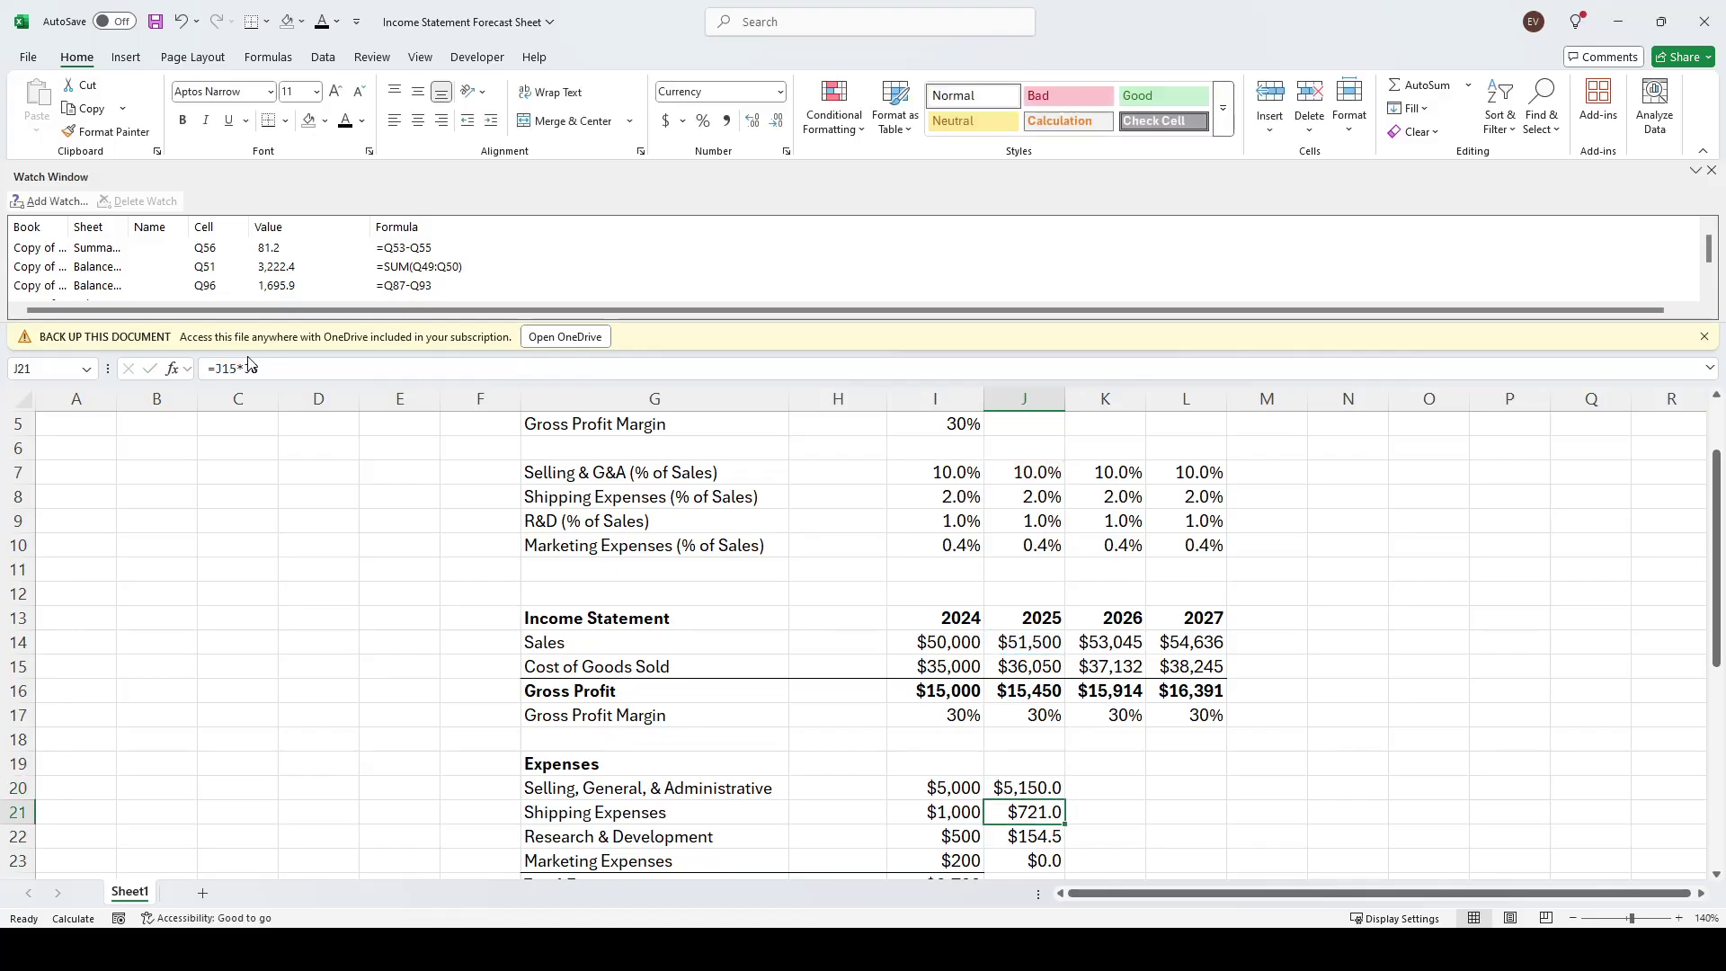
{"action": "left_click", "coordinate": [248, 367]}
{"action": "key", "text": "Escape"}
{"action": "key", "text": "Up"}
{"action": "left_click", "coordinate": [248, 368]}
{"action": "key", "text": "Return"}
{"action": "key", "text": "Up"}
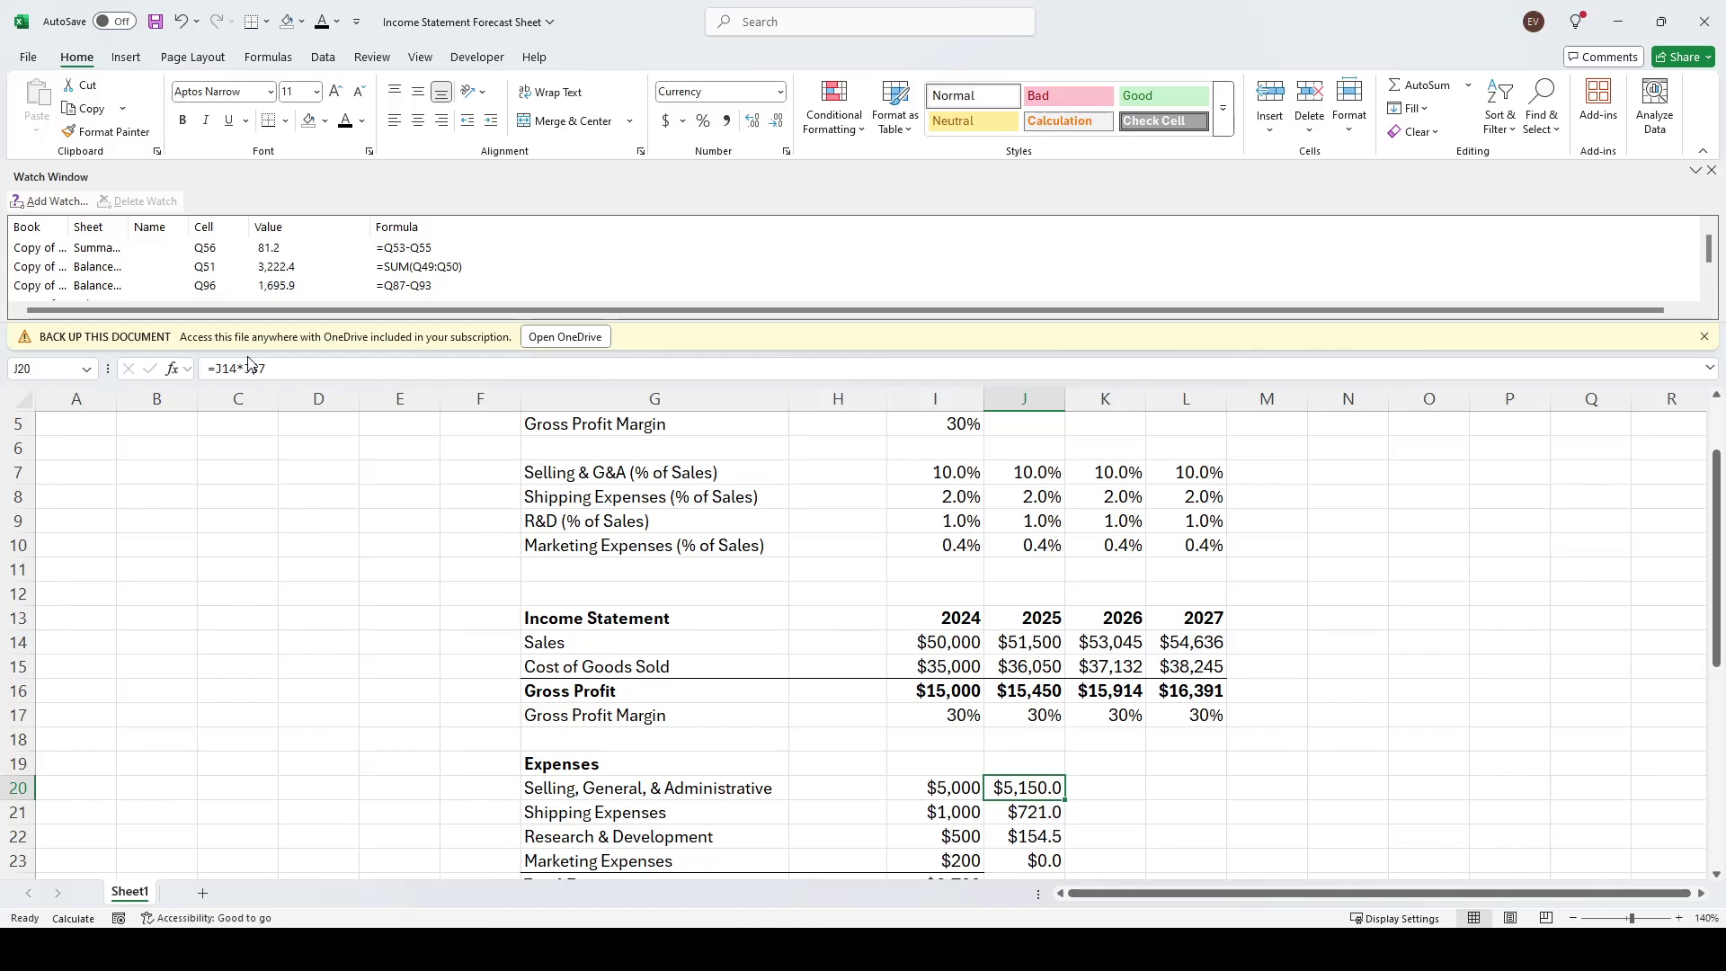
Fill the =J14*J$7 formula from J20 down through the 2025 expense cells to J23
{"action": "key", "text": "shift+Down"}
{"action": "key", "text": "shift+Down"}
{"action": "key", "text": "shift+Down"}
{"action": "key", "text": "ctrl+d"}
{"action": "key", "text": "Down"}
{"action": "key", "text": "Down"}
{"action": "key", "text": "Down"}
{"action": "key", "text": "Down"}
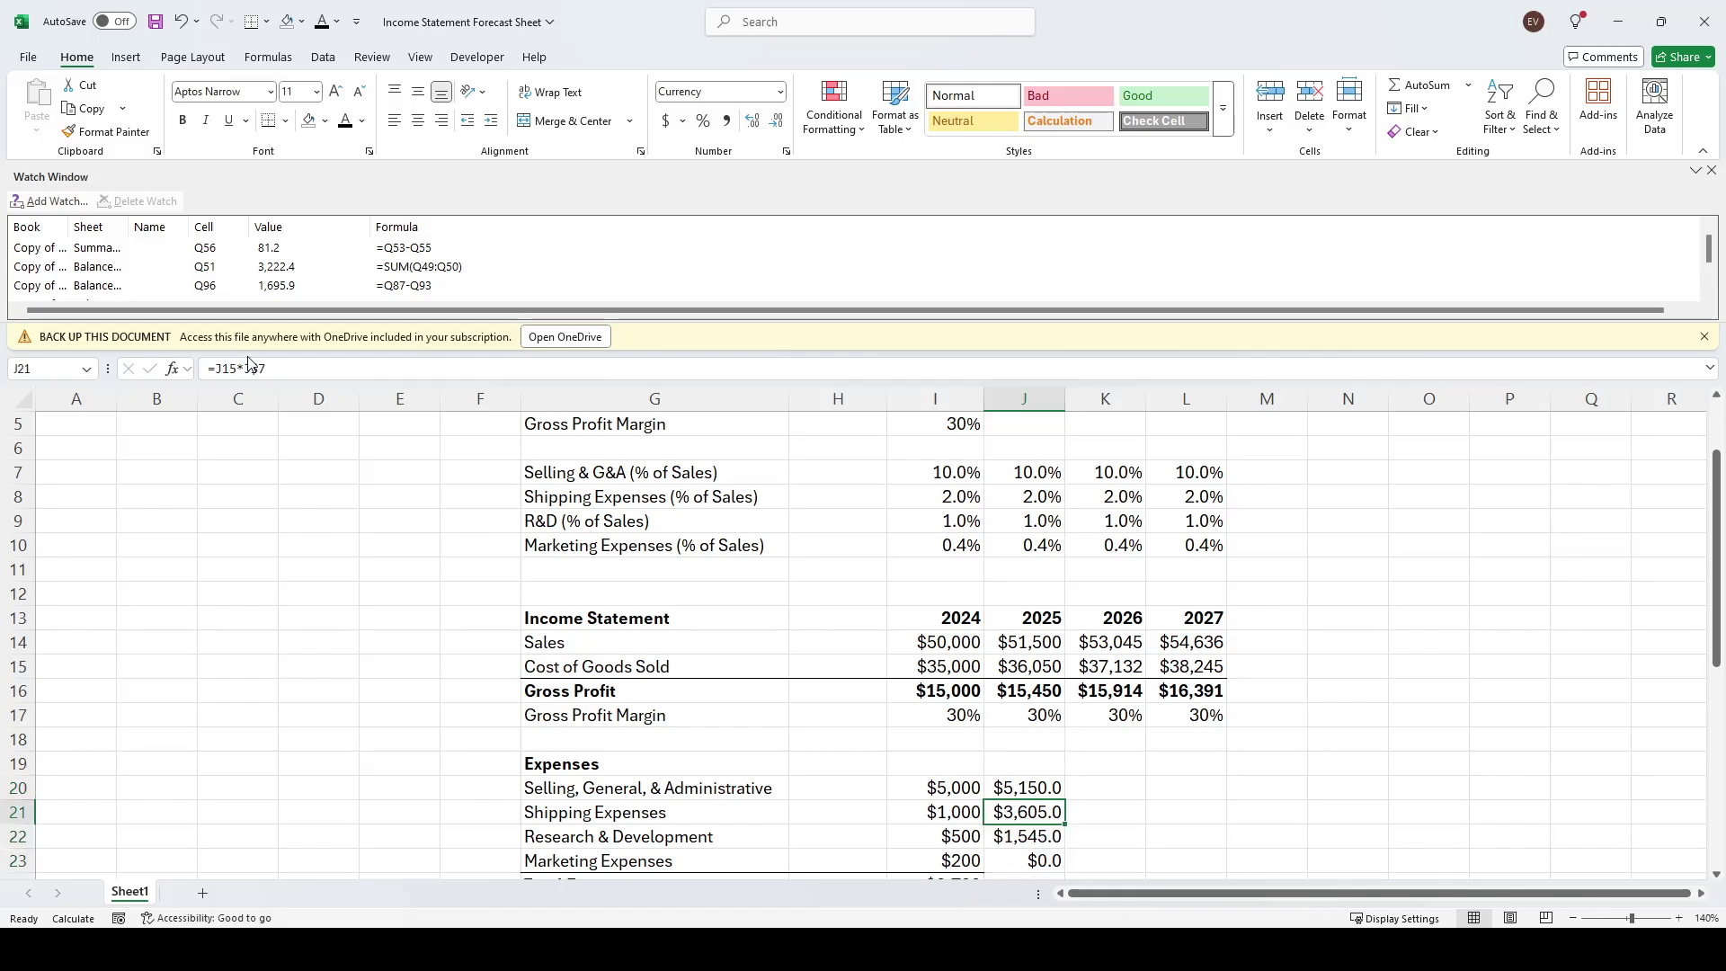
Check which cells the 2025 marketing and shipping expense formulas in J23 and J21 refer to
{"action": "key", "text": "Up"}
{"action": "left_click", "coordinate": [251, 367]}
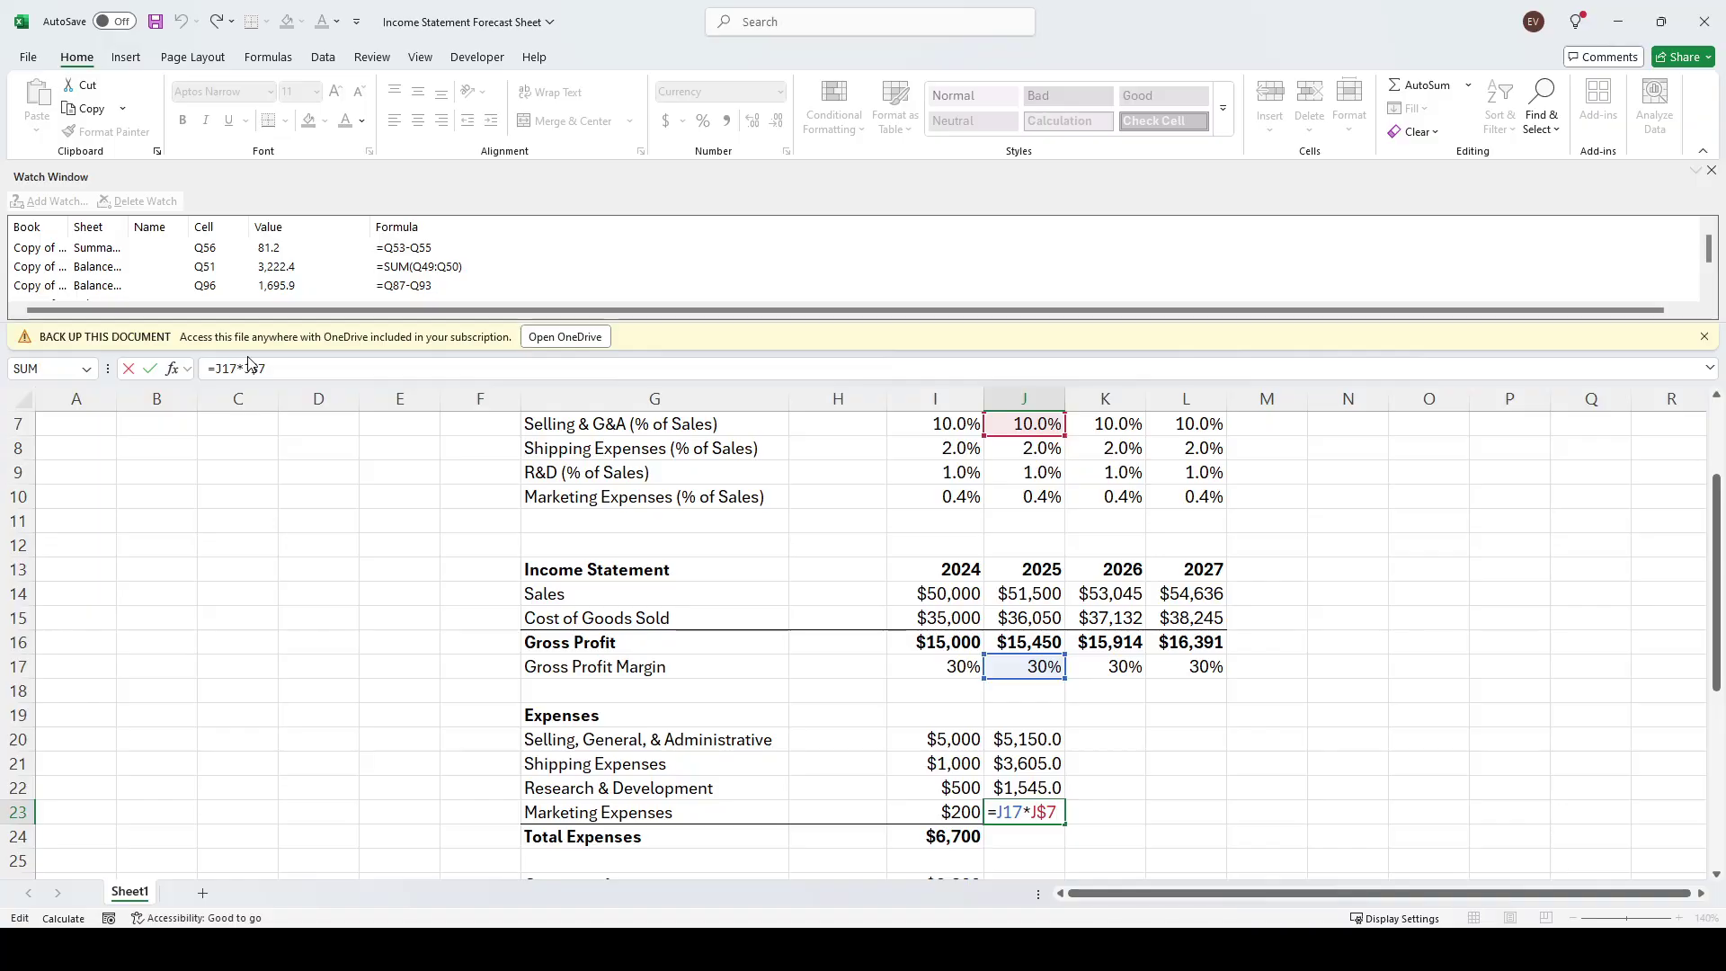
{"action": "key", "text": "Escape"}
{"action": "key", "text": "Up"}
{"action": "key", "text": "Up"}
{"action": "key", "text": "Up"}
{"action": "key", "text": "Down"}
{"action": "left_click", "coordinate": [250, 368]}
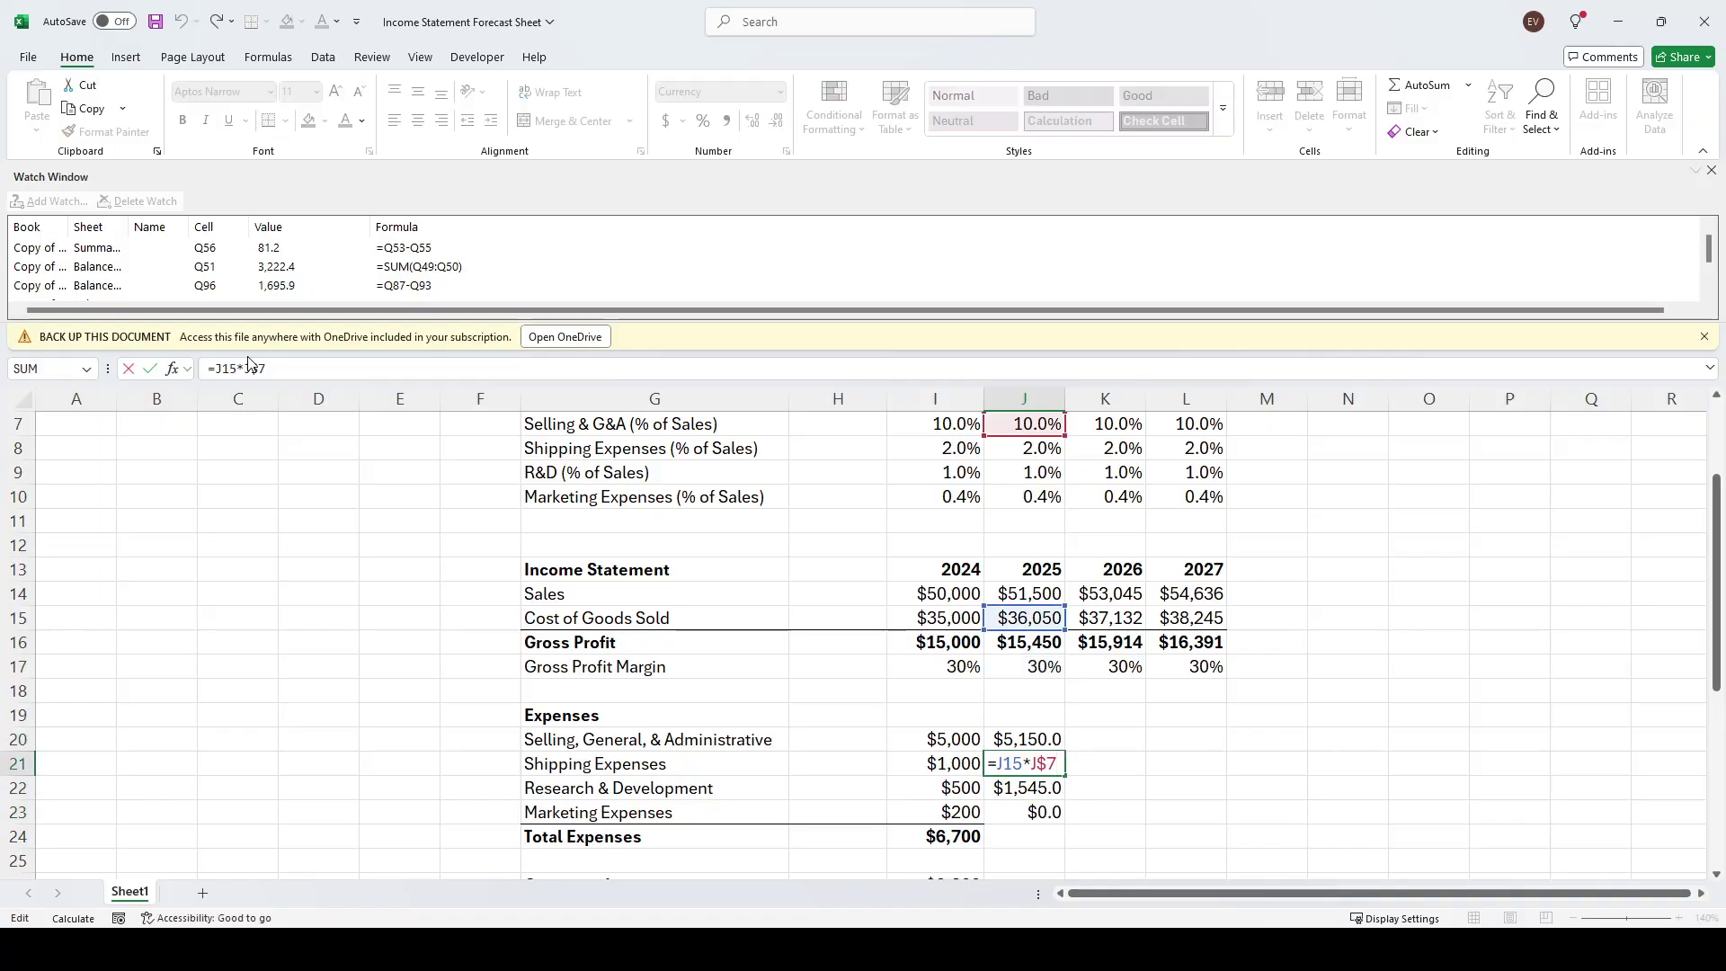
{"action": "key", "text": "Escape"}
Change the formula in J20 to =J$14*J7, locking the sales row and leaving the percentage reference relative
{"action": "key", "text": "Up"}
{"action": "left_click", "coordinate": [251, 367]}
{"action": "type", "text": "$7"}
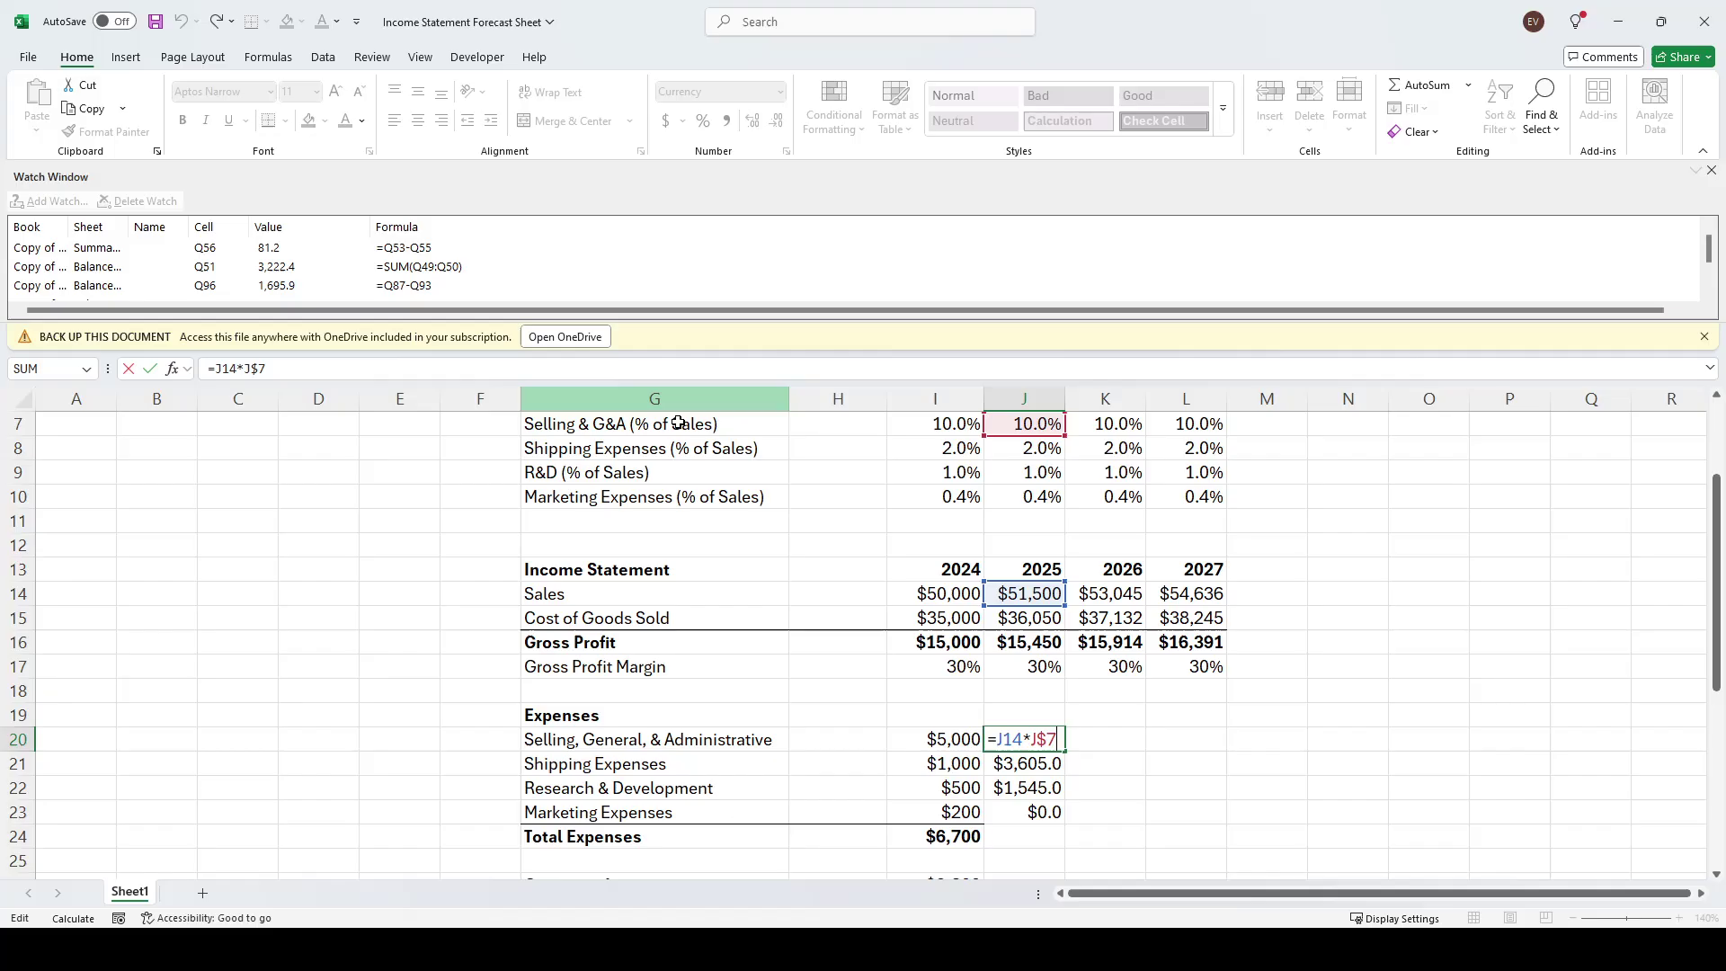
{"action": "scroll", "coordinate": [701, 474], "scroll_direction": "up", "scroll_amount": 1}
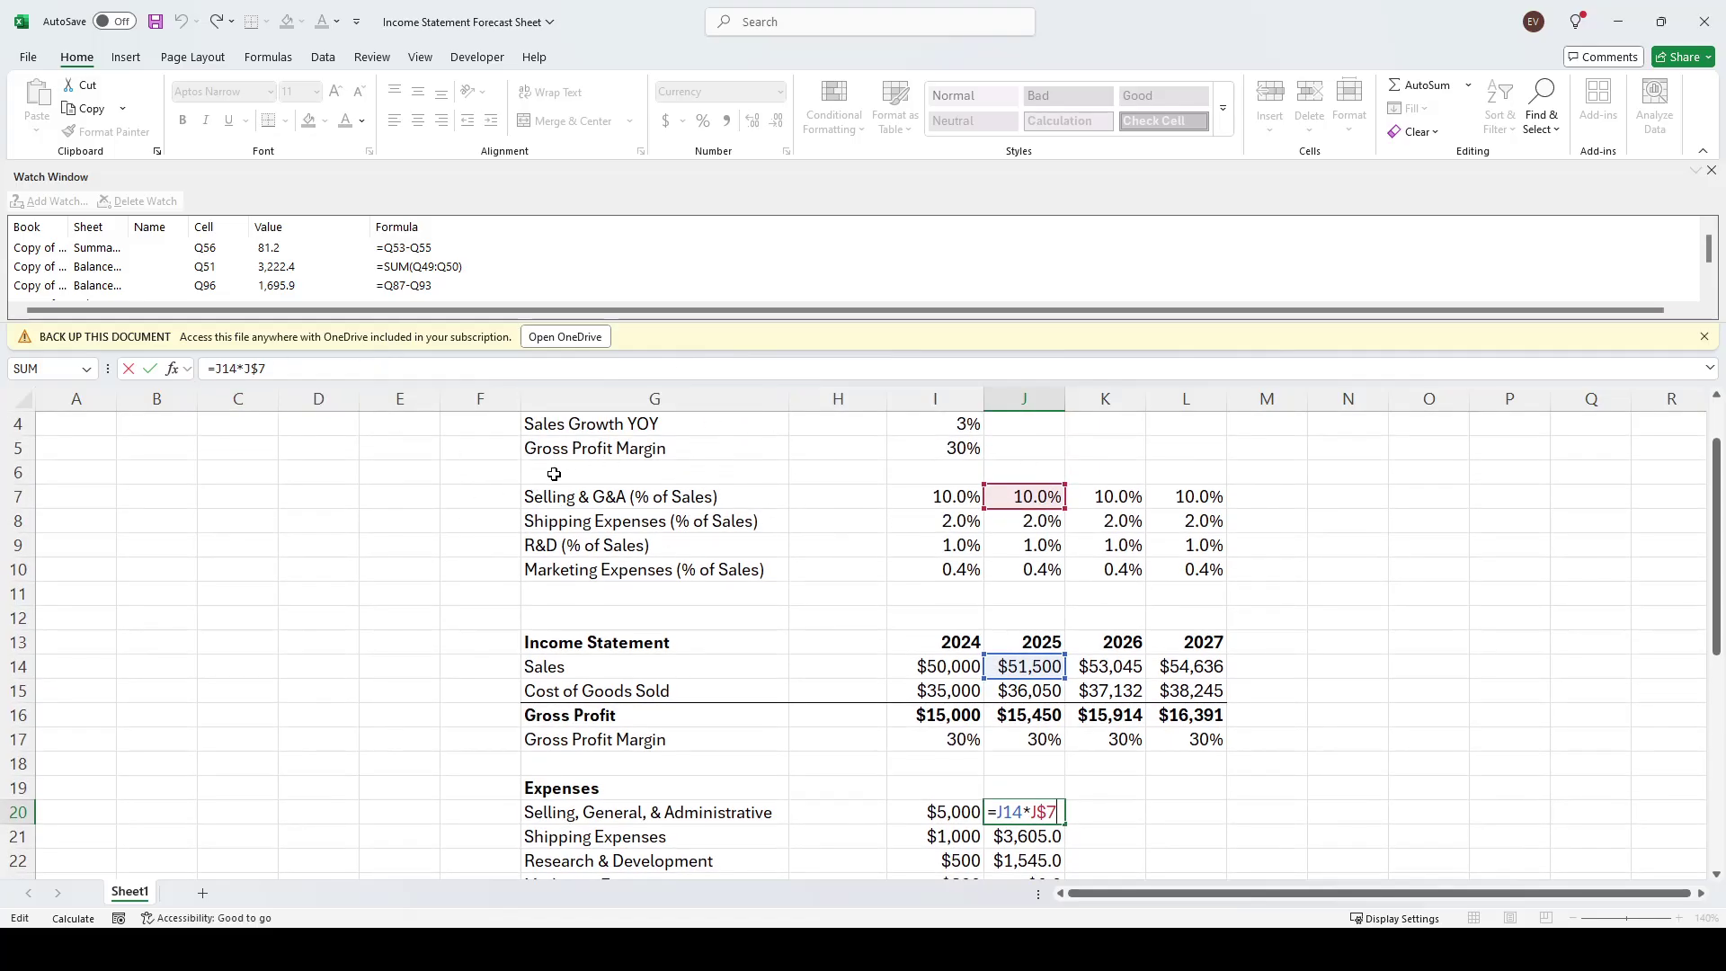
{"action": "left_click", "coordinate": [260, 368]}
{"action": "double_click", "coordinate": [264, 360]}
{"action": "key", "text": "F4"}
{"action": "key", "text": "F4"}
{"action": "double_click", "coordinate": [229, 364]}
{"action": "key", "text": "F4"}
{"action": "key", "text": "F4"}
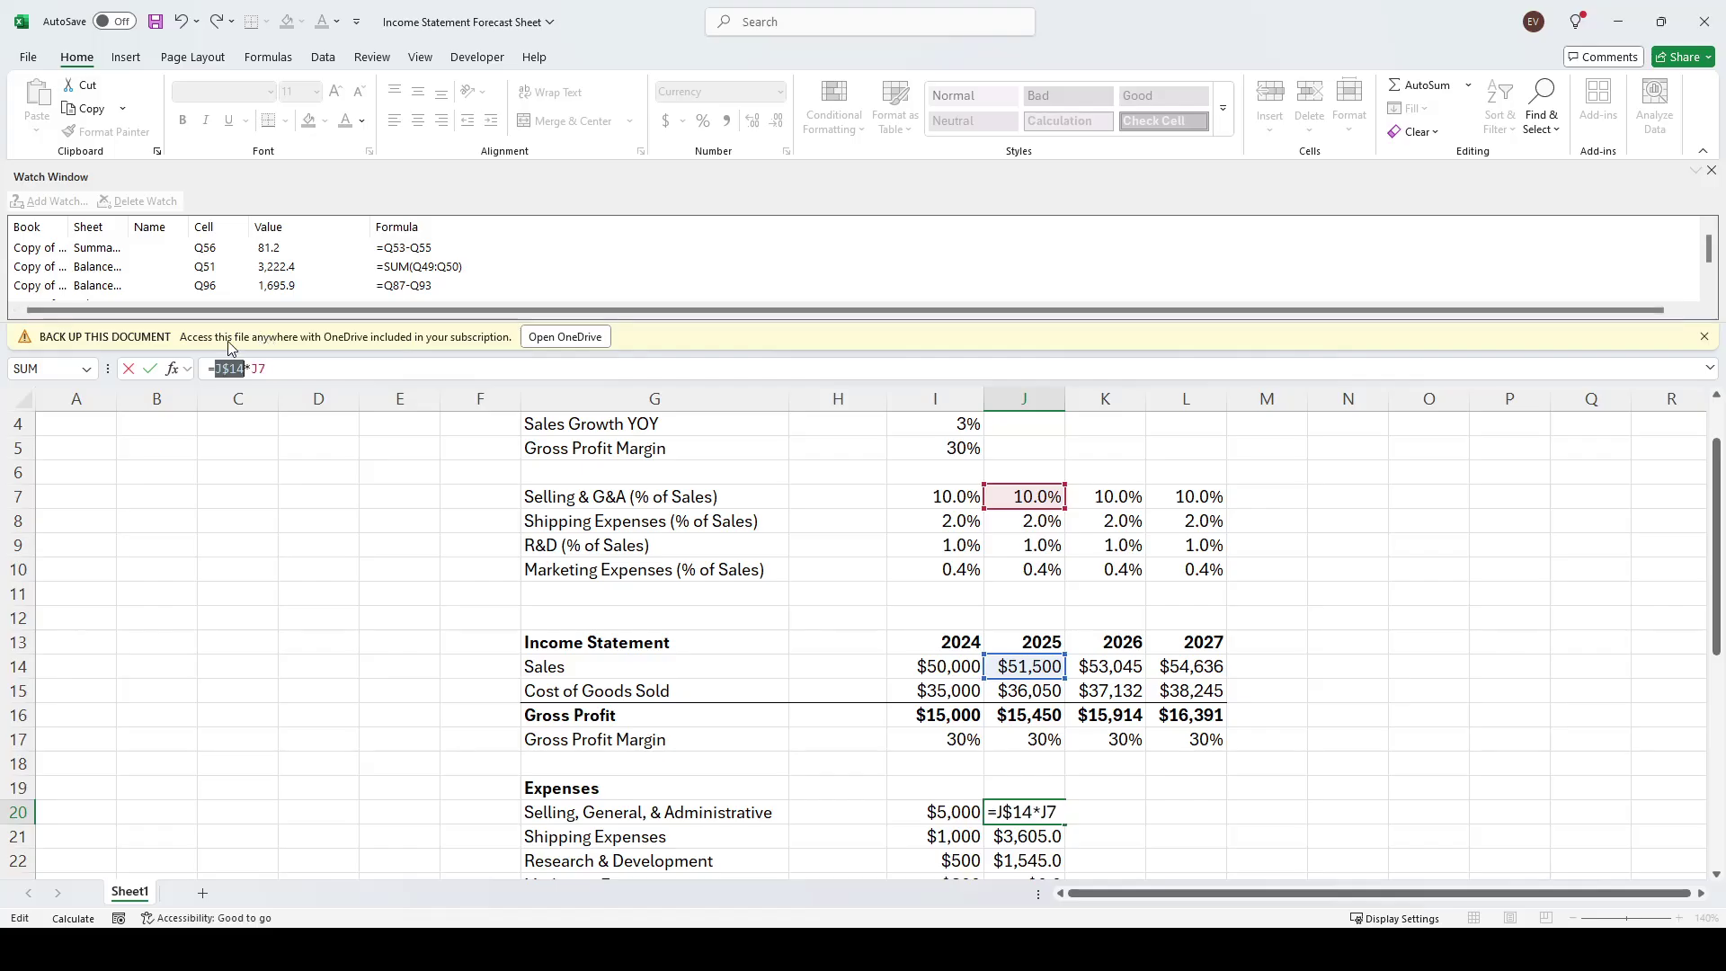
{"action": "key", "text": "ctrl+Return"}
Fill the =J$14*J7 formula from J20 down to J23 for the 2025 shipping, R&D and marketing expenses
{"action": "key", "text": "shift+Down"}
{"action": "key", "text": "shift+Down"}
{"action": "key", "text": "shift+Down"}
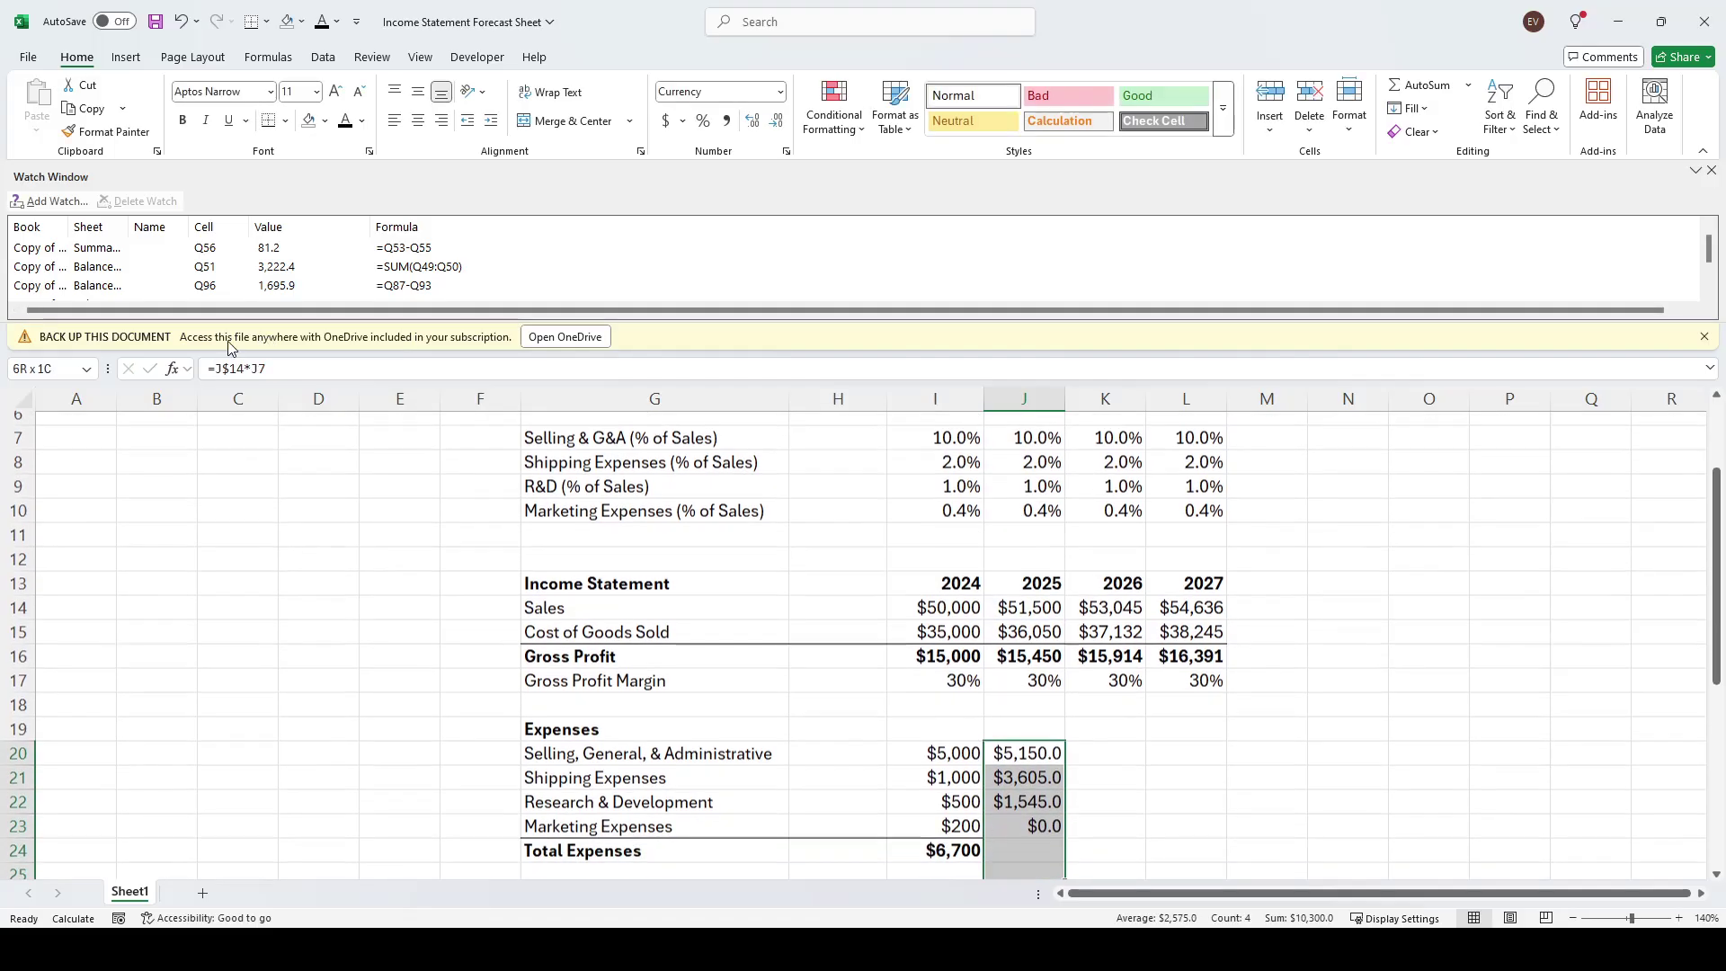
{"action": "key", "text": "ctrl+d"}
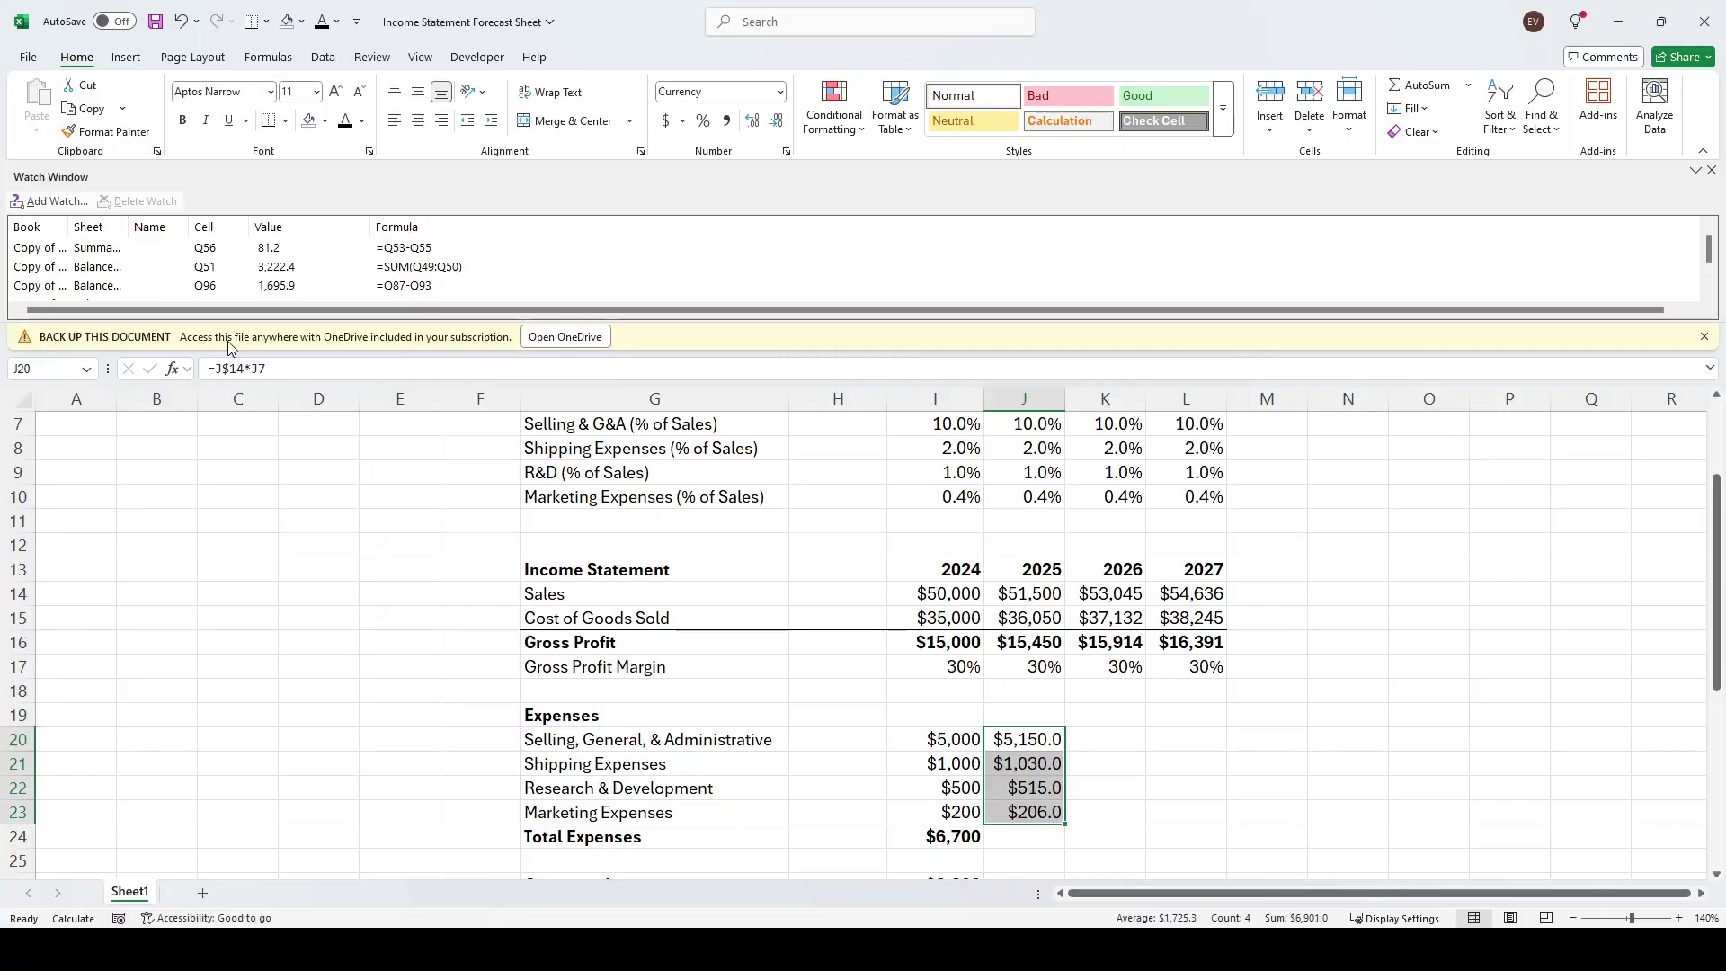
Total the 2025 expenses in J24 with =SUM(J20:J23)
{"action": "key", "text": "Down"}
{"action": "key", "text": "Down"}
{"action": "key", "text": "Down"}
{"action": "key", "text": "Down"}
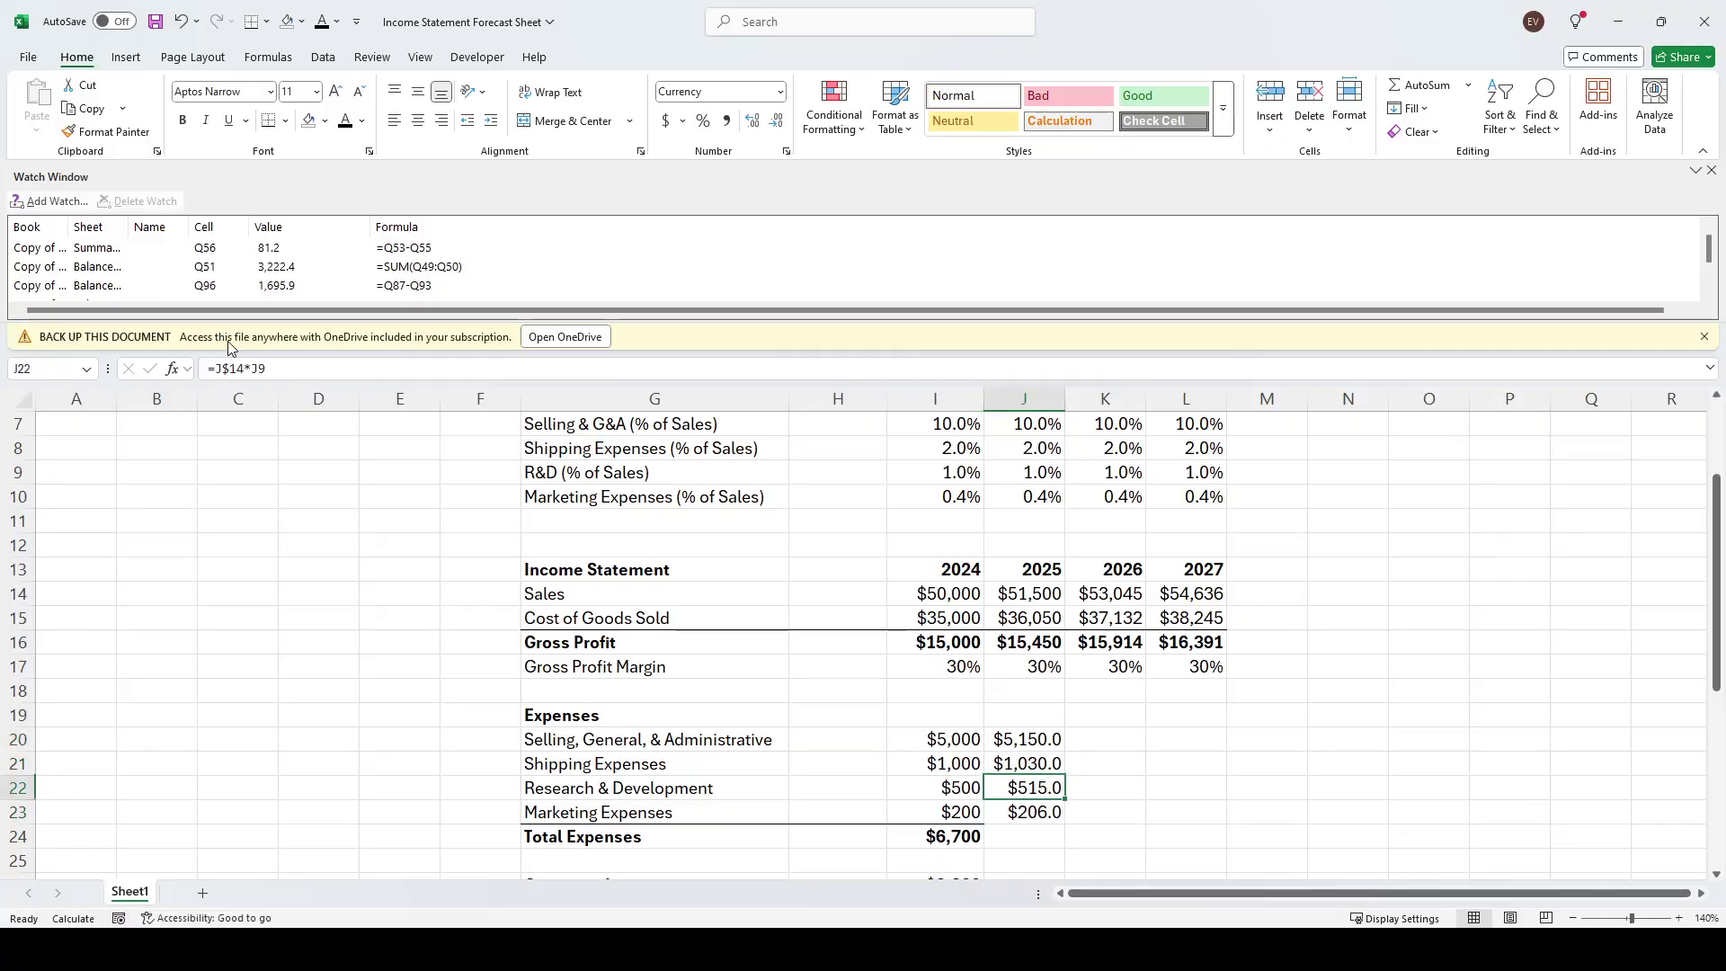
{"action": "key", "text": "alt+equal"}
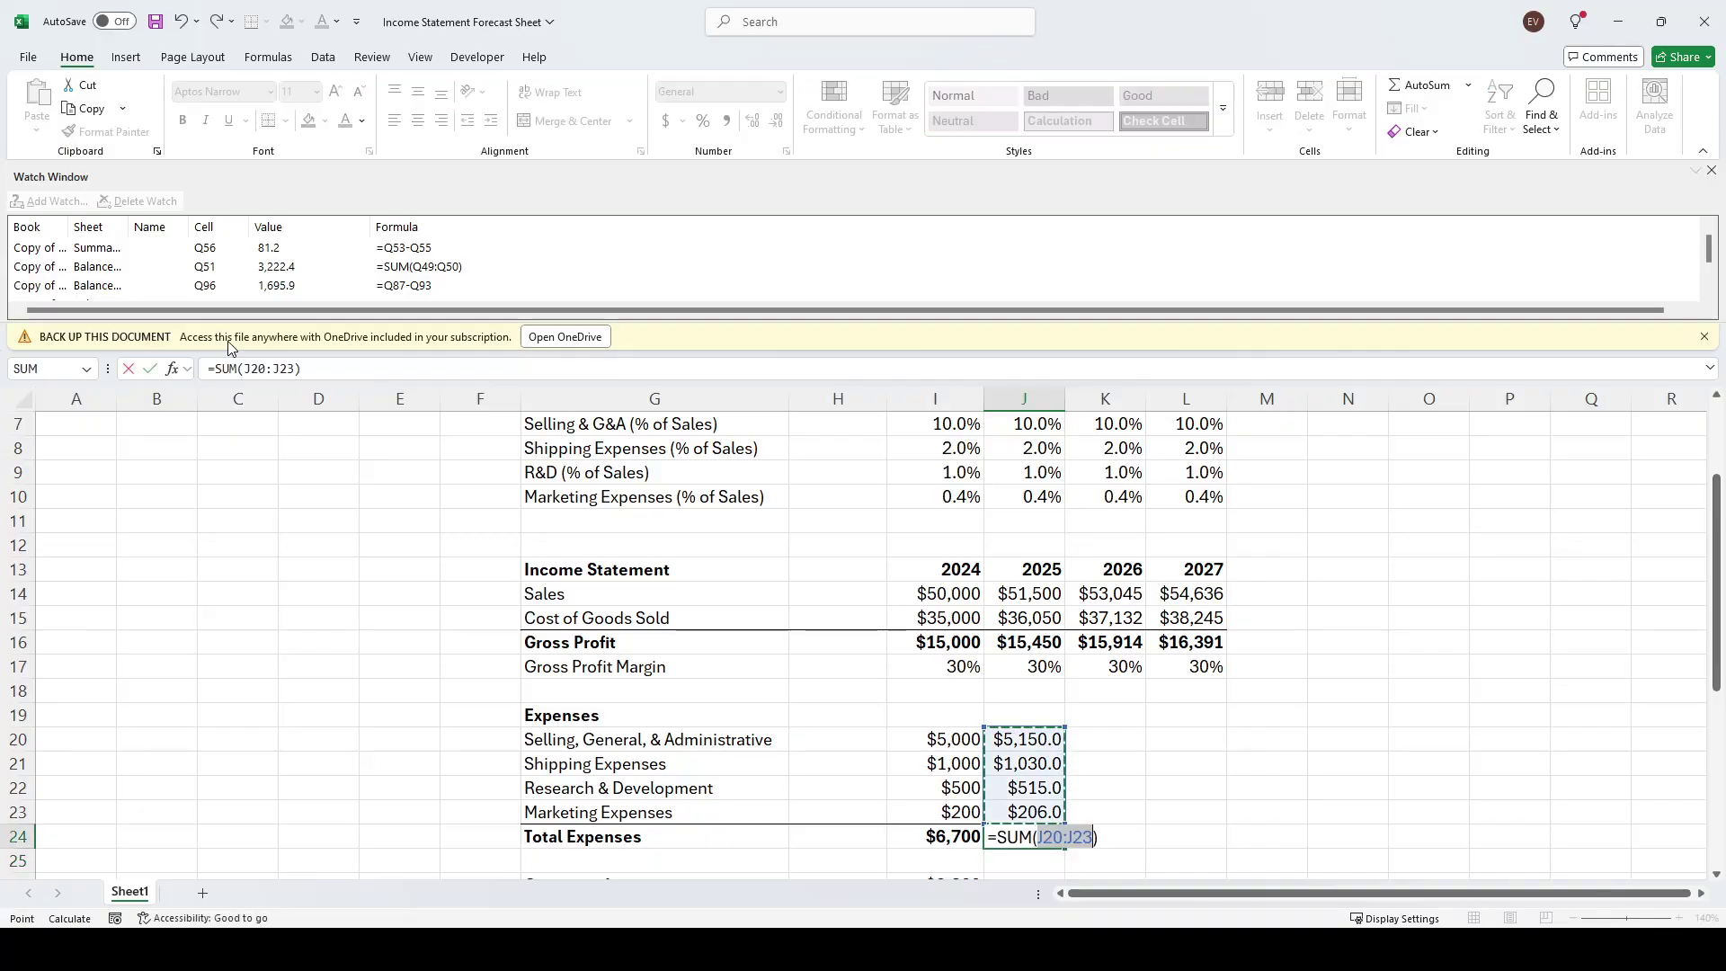
{"action": "key", "text": "ctrl+Return"}
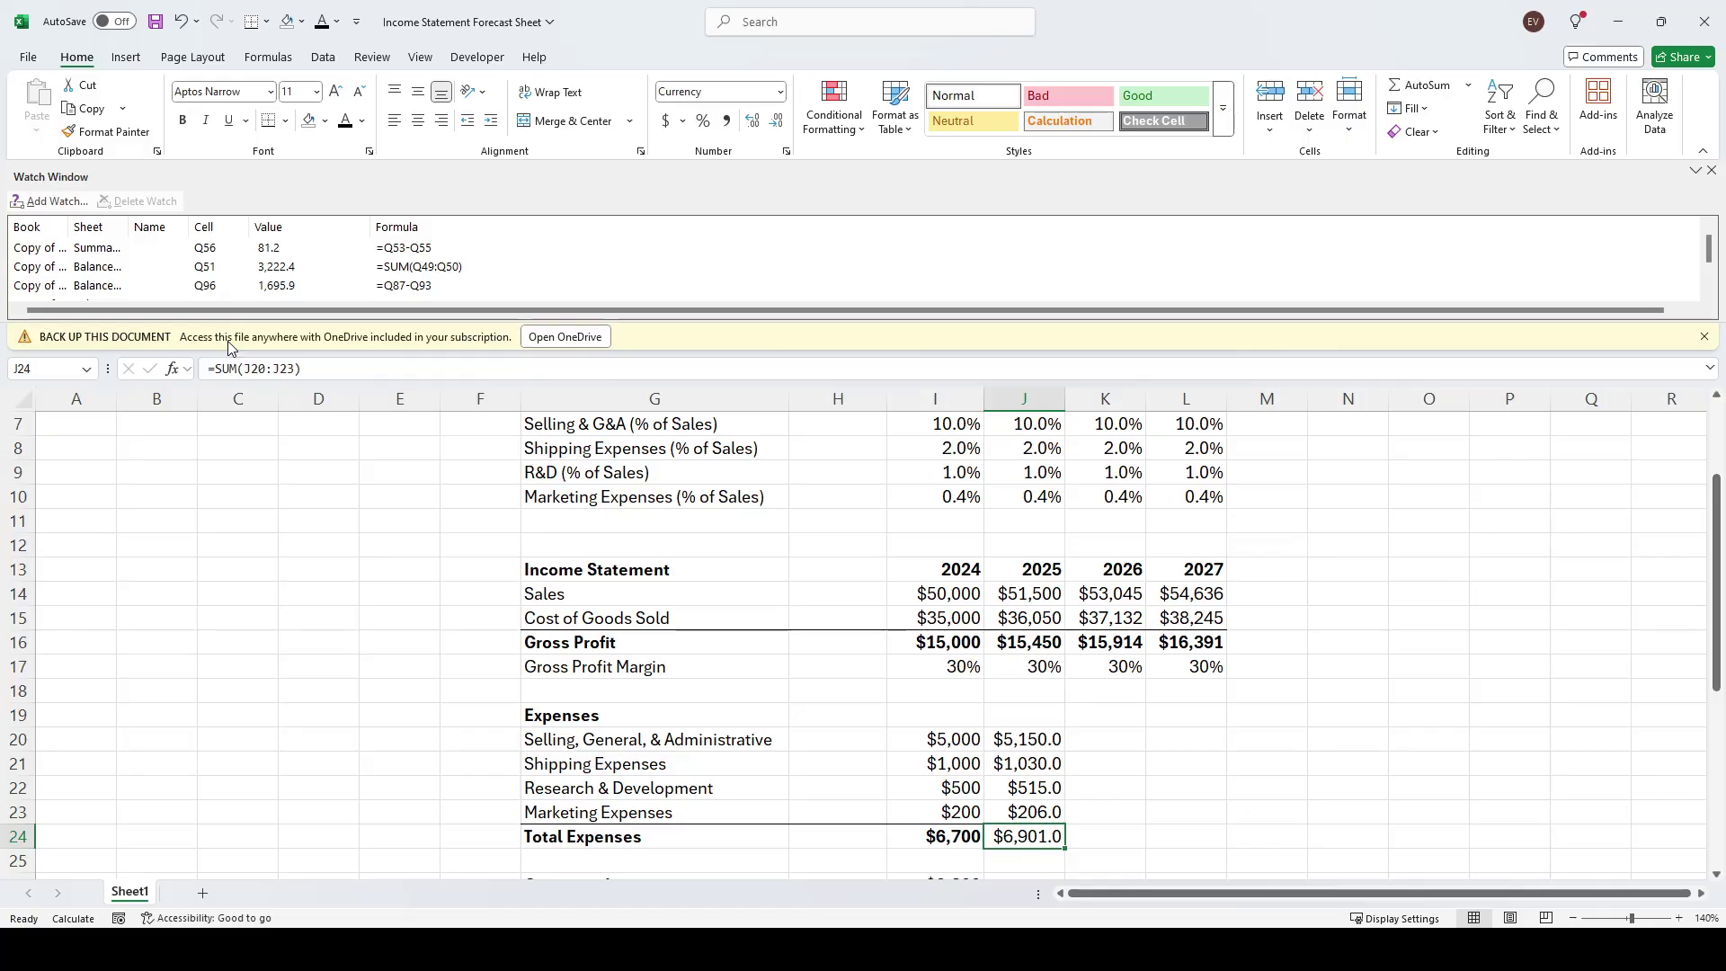
Fill the 2025 expense formulas and their total in J20:J24 across to the 2026 and 2027 columns
{"action": "key", "text": "Up"}
{"action": "key", "text": "Up"}
{"action": "key", "text": "Up"}
{"action": "key", "text": "Up"}
{"action": "key", "text": "shift+Down"}
{"action": "key", "text": "shift+Down"}
{"action": "key", "text": "shift+Down"}
{"action": "key", "text": "shift+Down"}
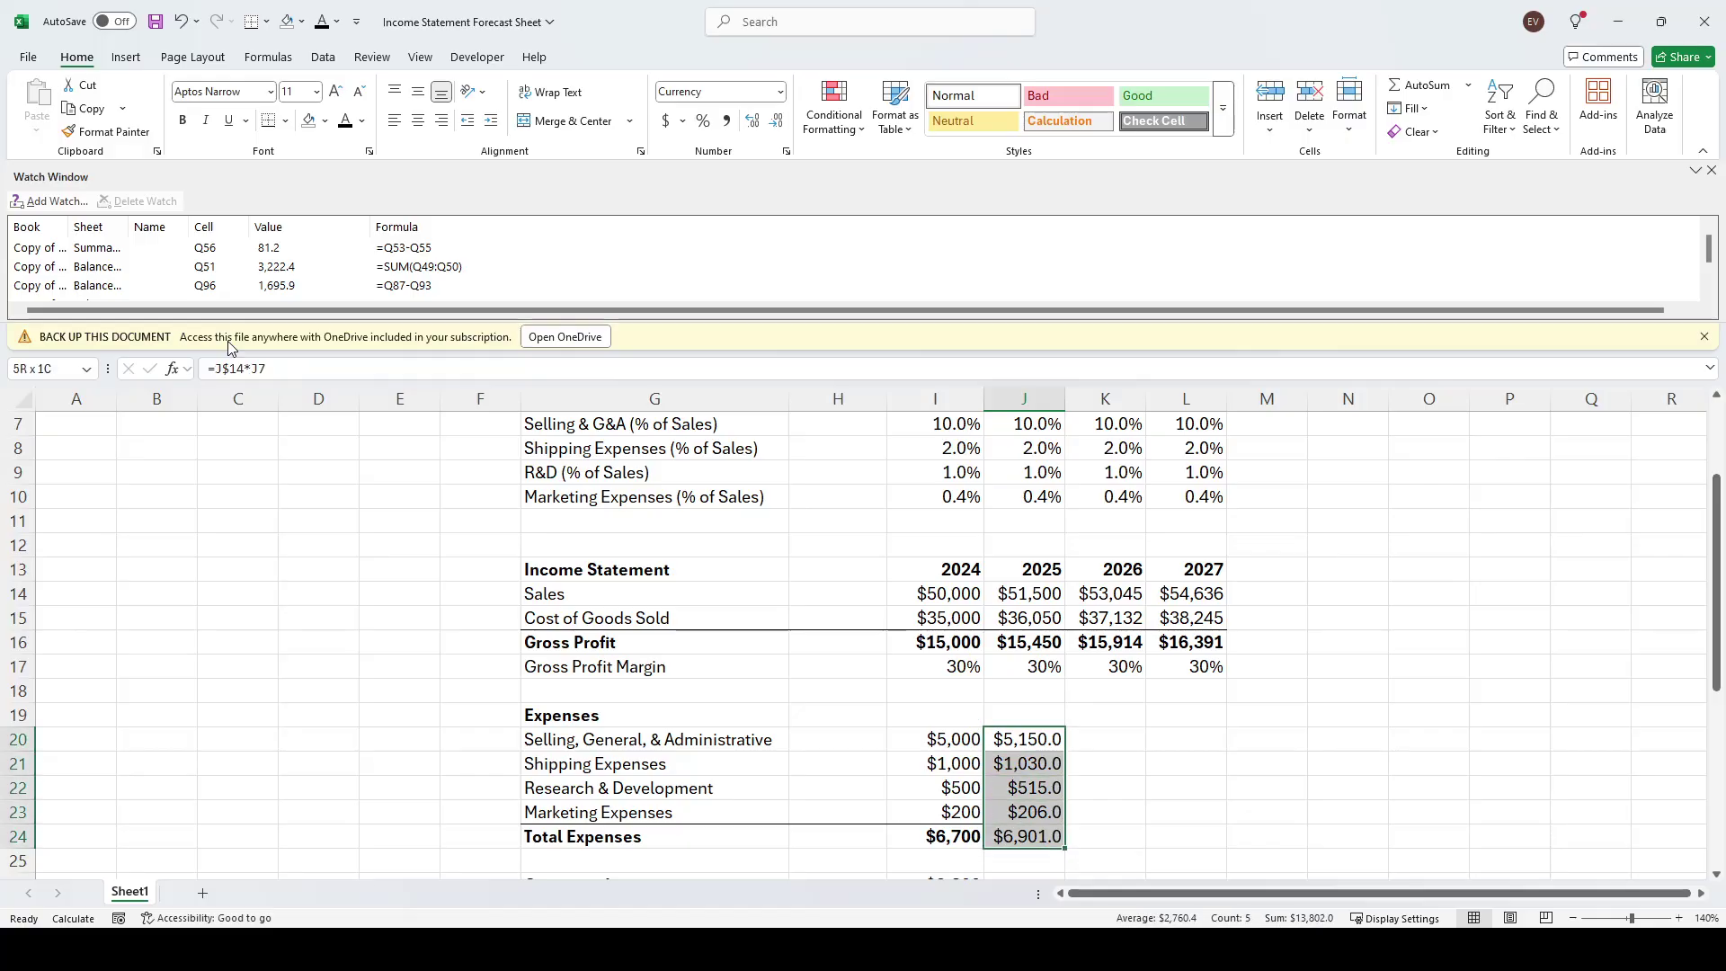
{"action": "key", "text": "shift+Right"}
{"action": "key", "text": "shift+Right"}
{"action": "key", "text": "ctrl+r"}
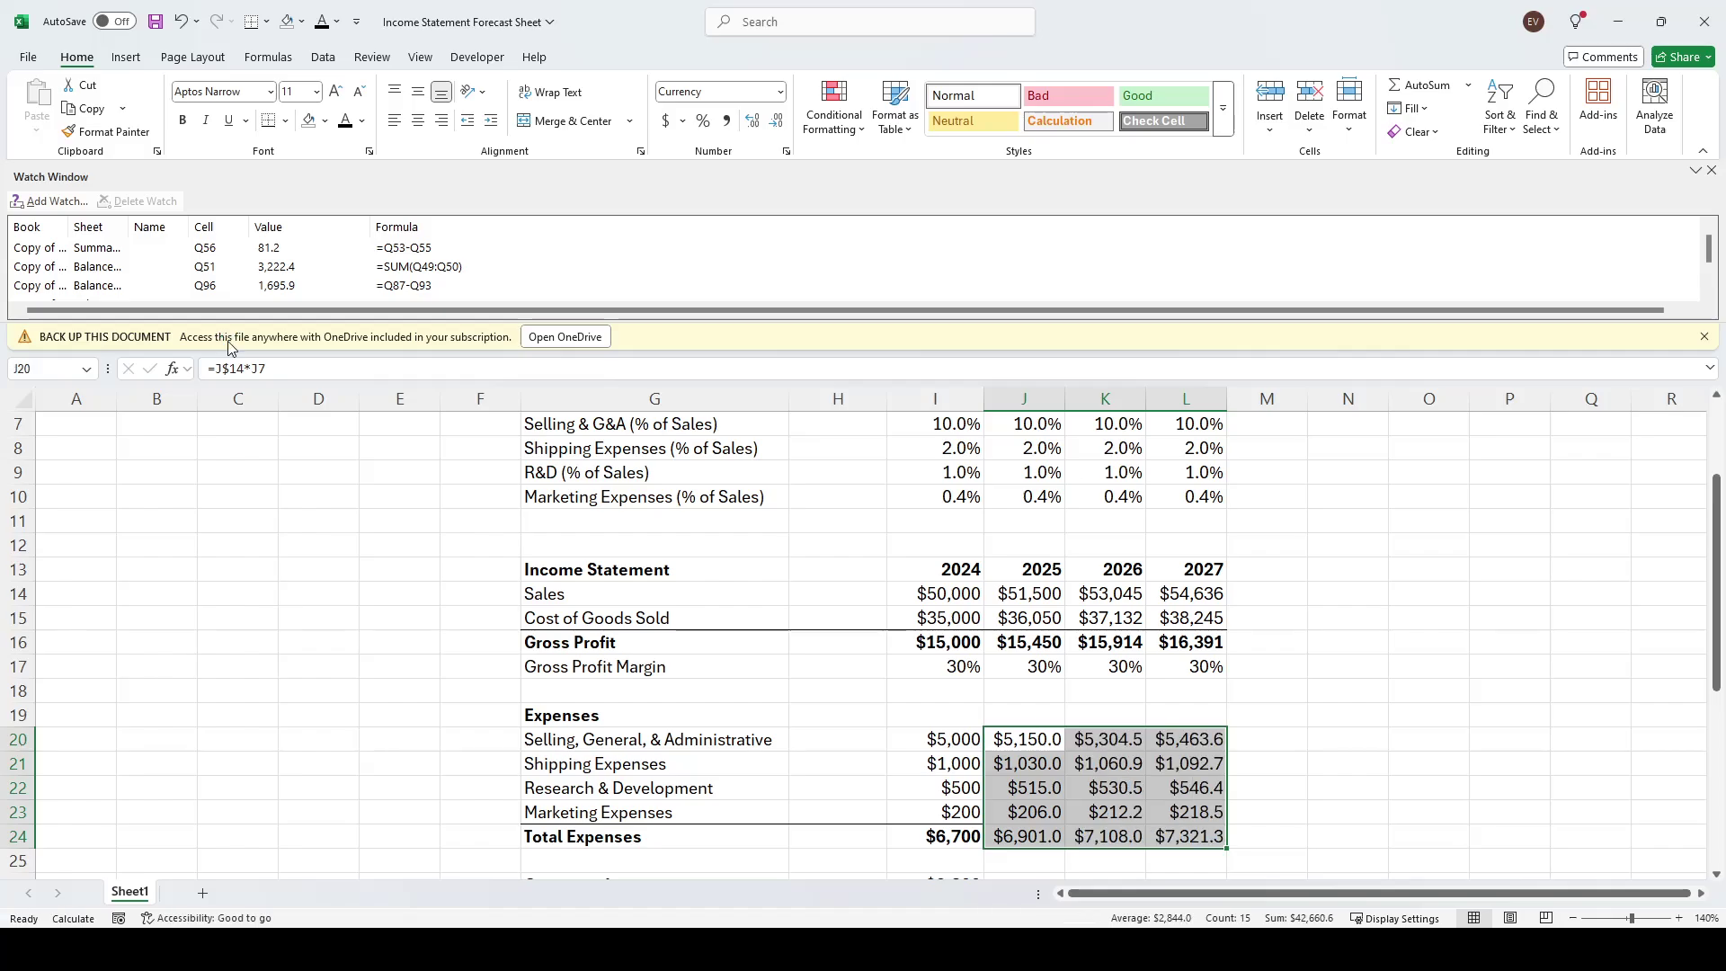
Check which cells the 2026 and 2027 selling, general and administrative formulas in K20 and L20 refer to
{"action": "key", "text": "Right"}
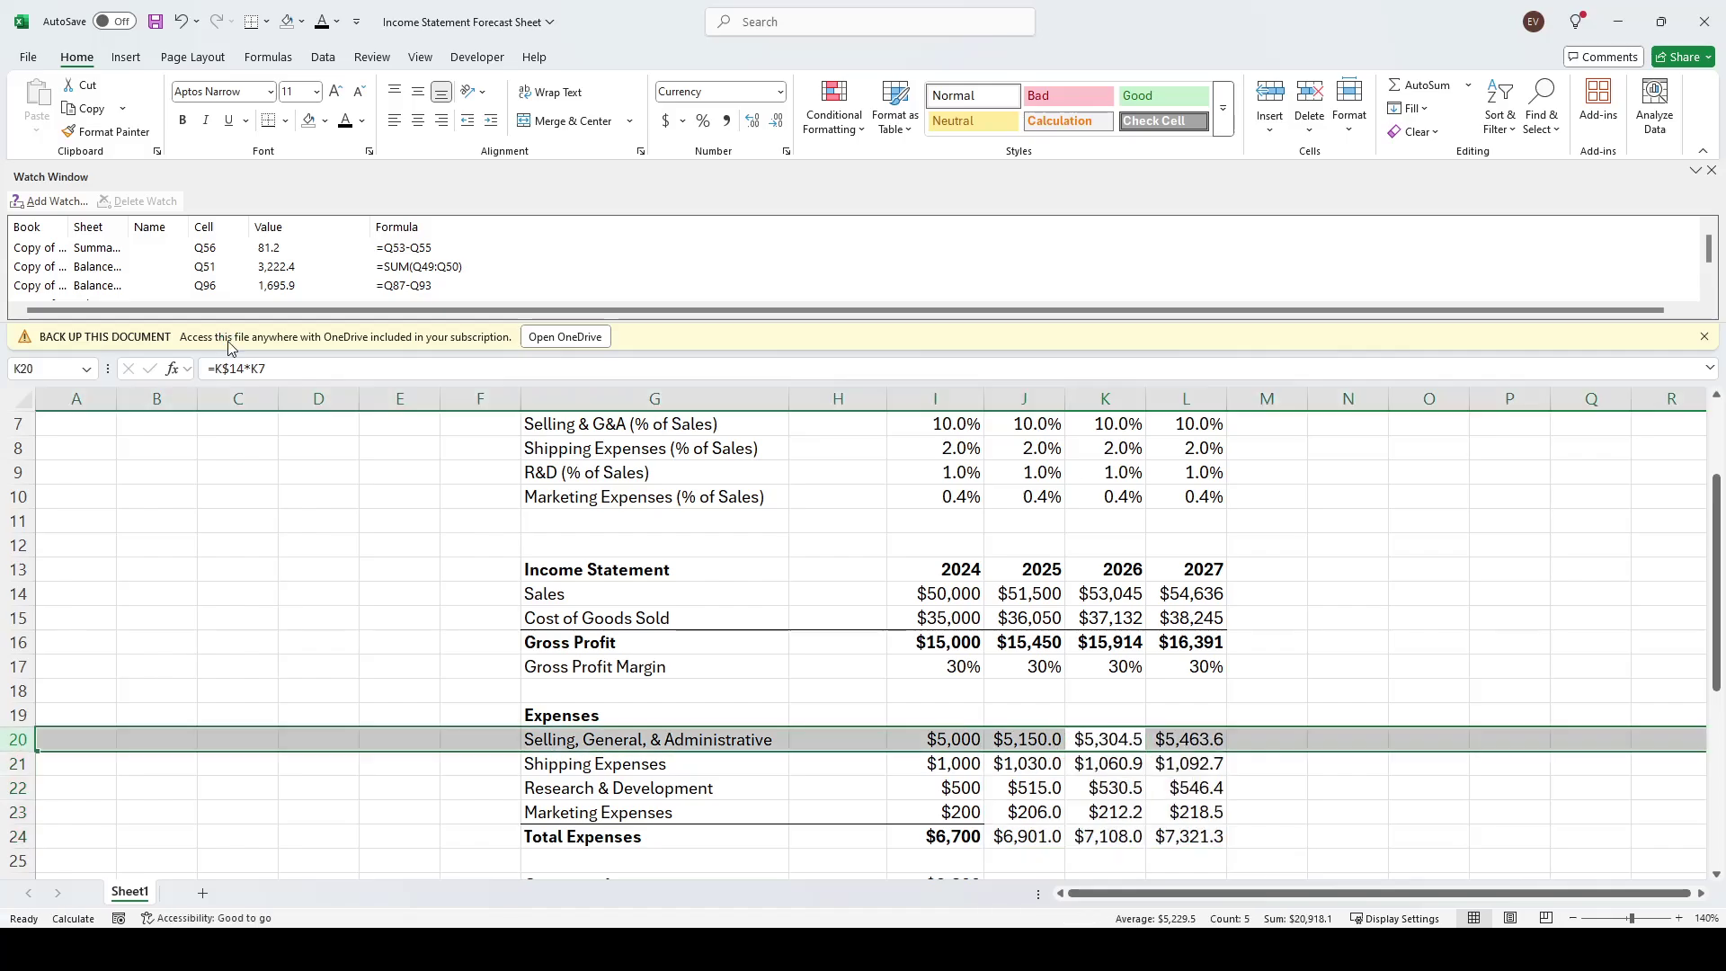
{"action": "key", "text": "Down"}
{"action": "key", "text": "Up"}
{"action": "key", "text": "Right"}
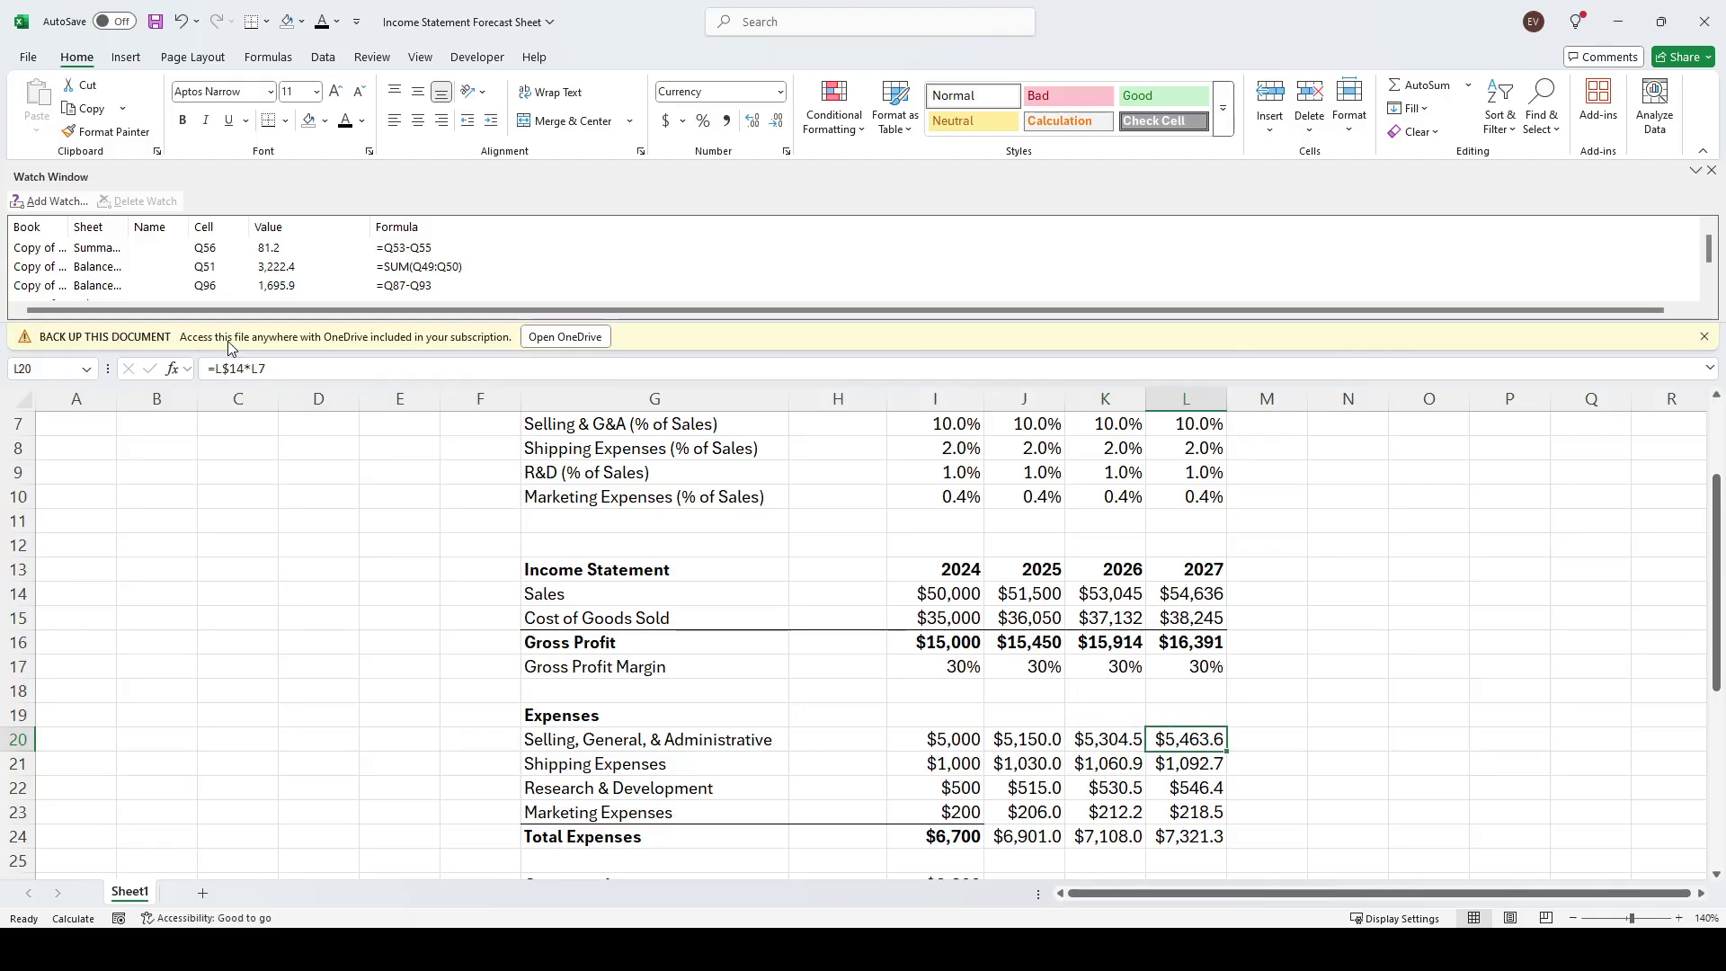
{"action": "key", "text": "ctrl+space"}
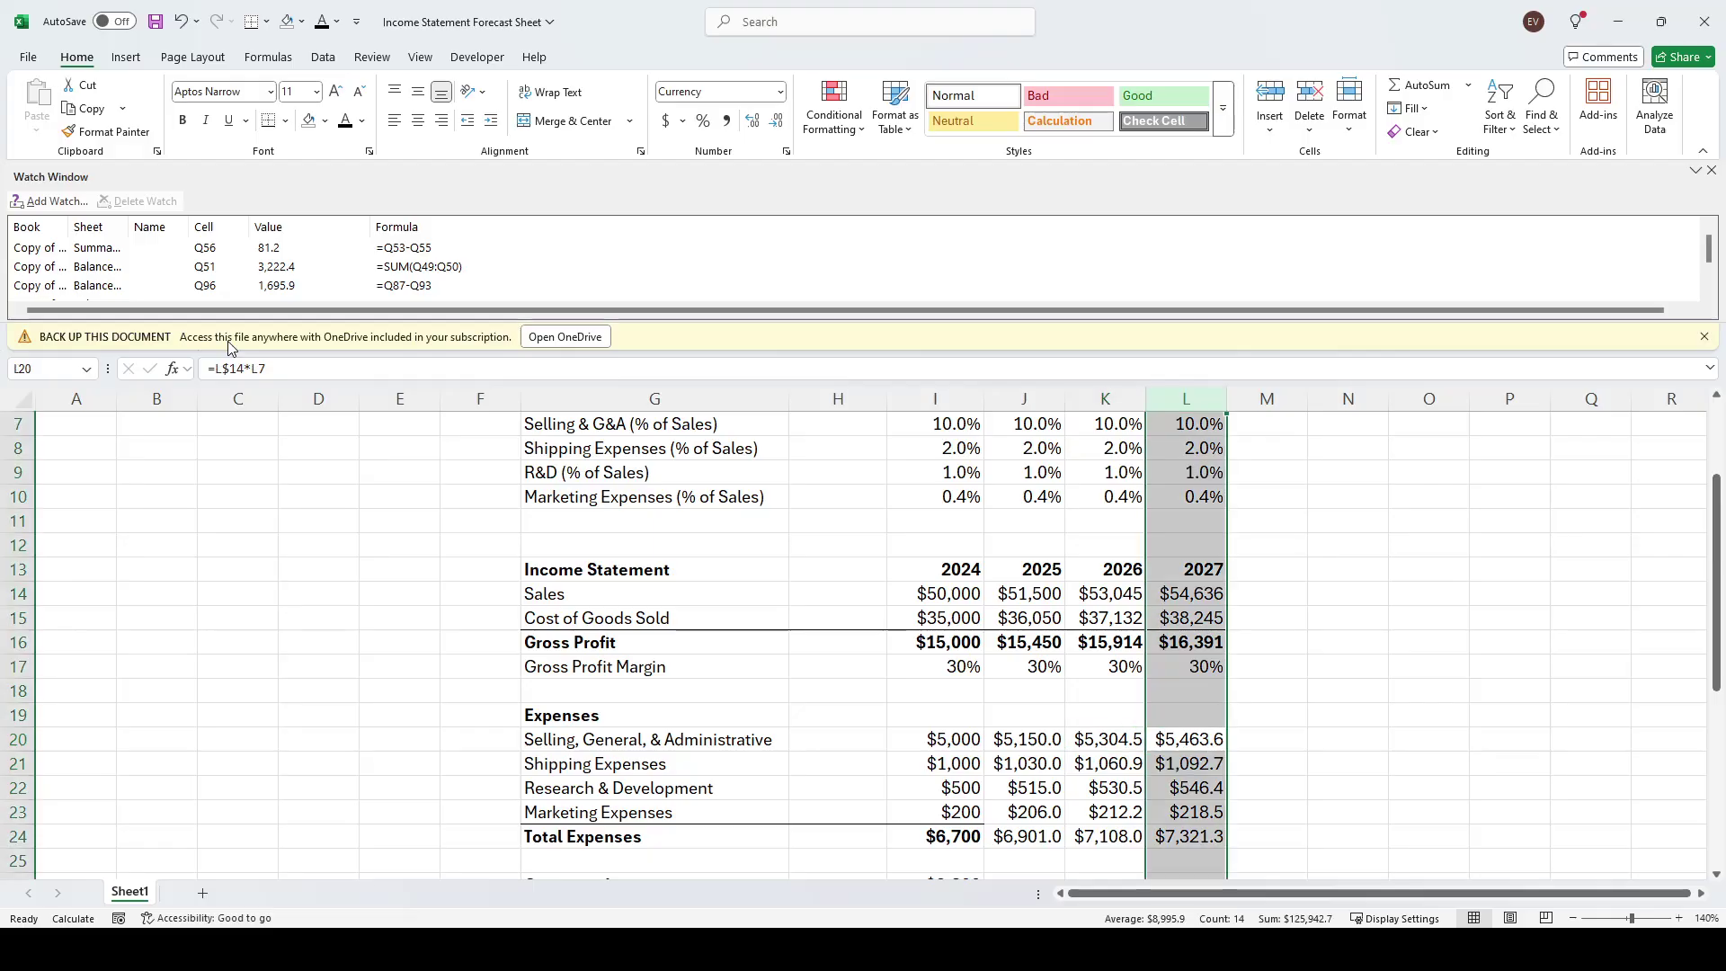
Add a bottom border under the 2025–2027 marketing expenses in J23:L23
{"action": "key", "text": "Down"}
{"action": "key", "text": "Left"}
{"action": "key", "text": "Left"}
{"action": "key", "text": "Down"}
{"action": "key", "text": "Down"}
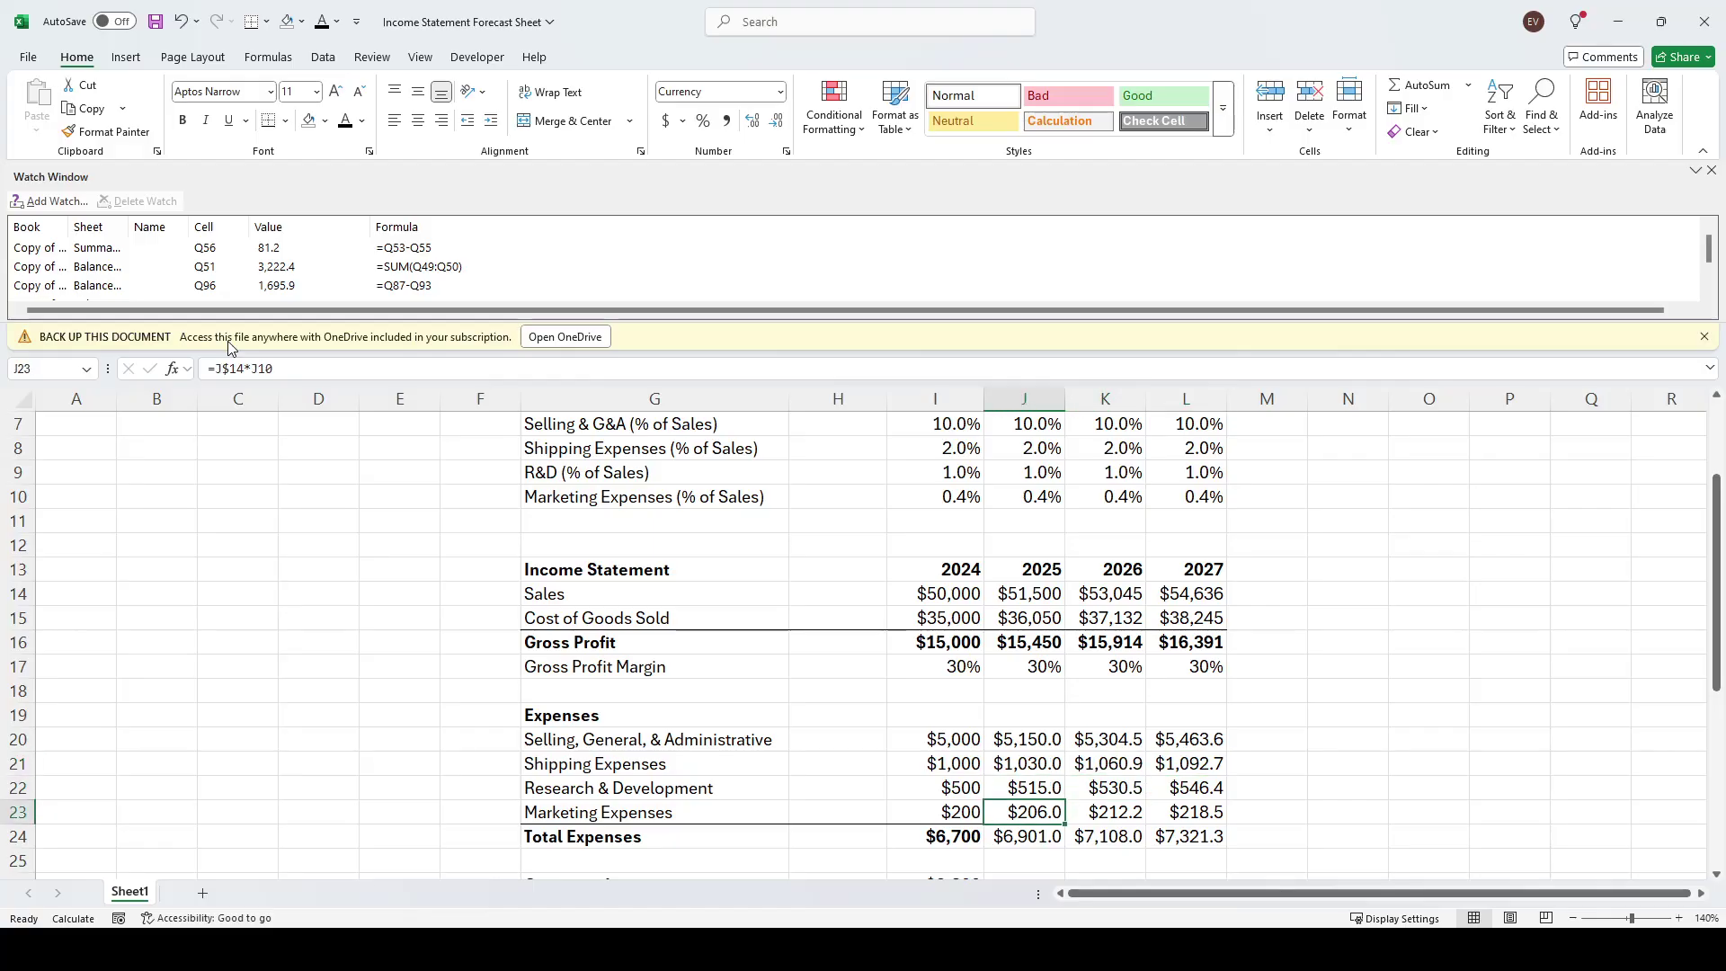
{"action": "key", "text": "shift+Right"}
{"action": "key", "text": "shift+Right"}
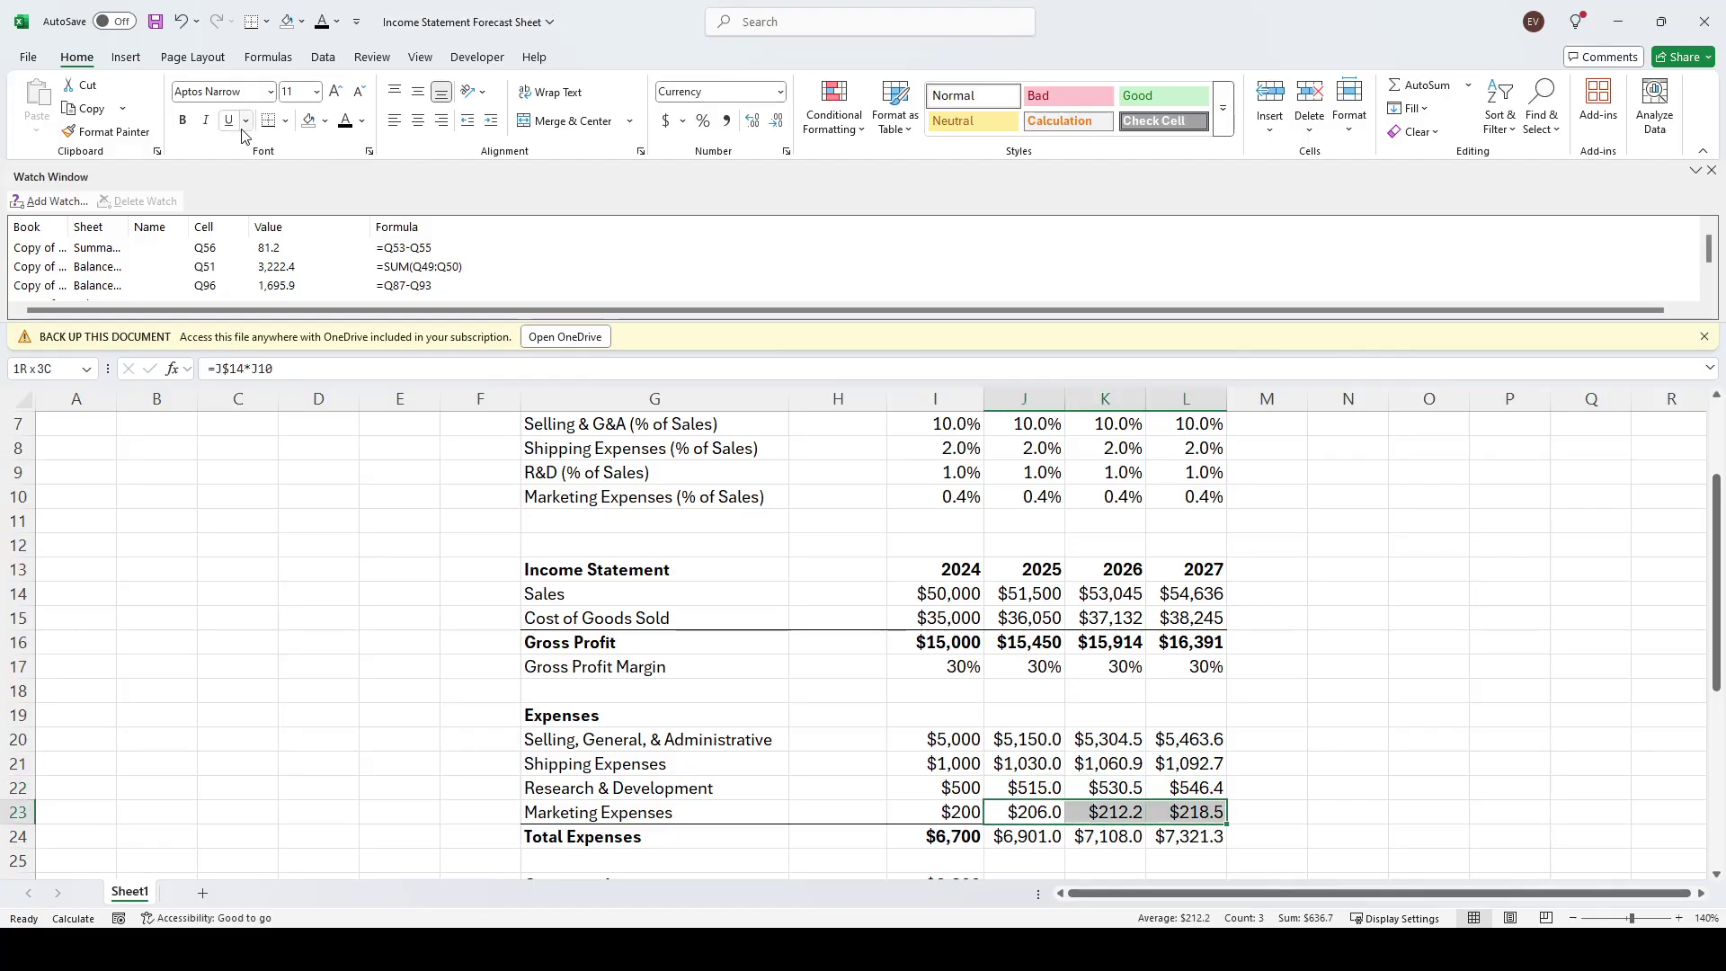
{"action": "left_click", "coordinate": [273, 128]}
Make the 2025–2027 total expenses in J24:L24 bold
{"action": "key", "text": "Down"}
{"action": "key", "text": "shift+Right"}
{"action": "key", "text": "shift+Right"}
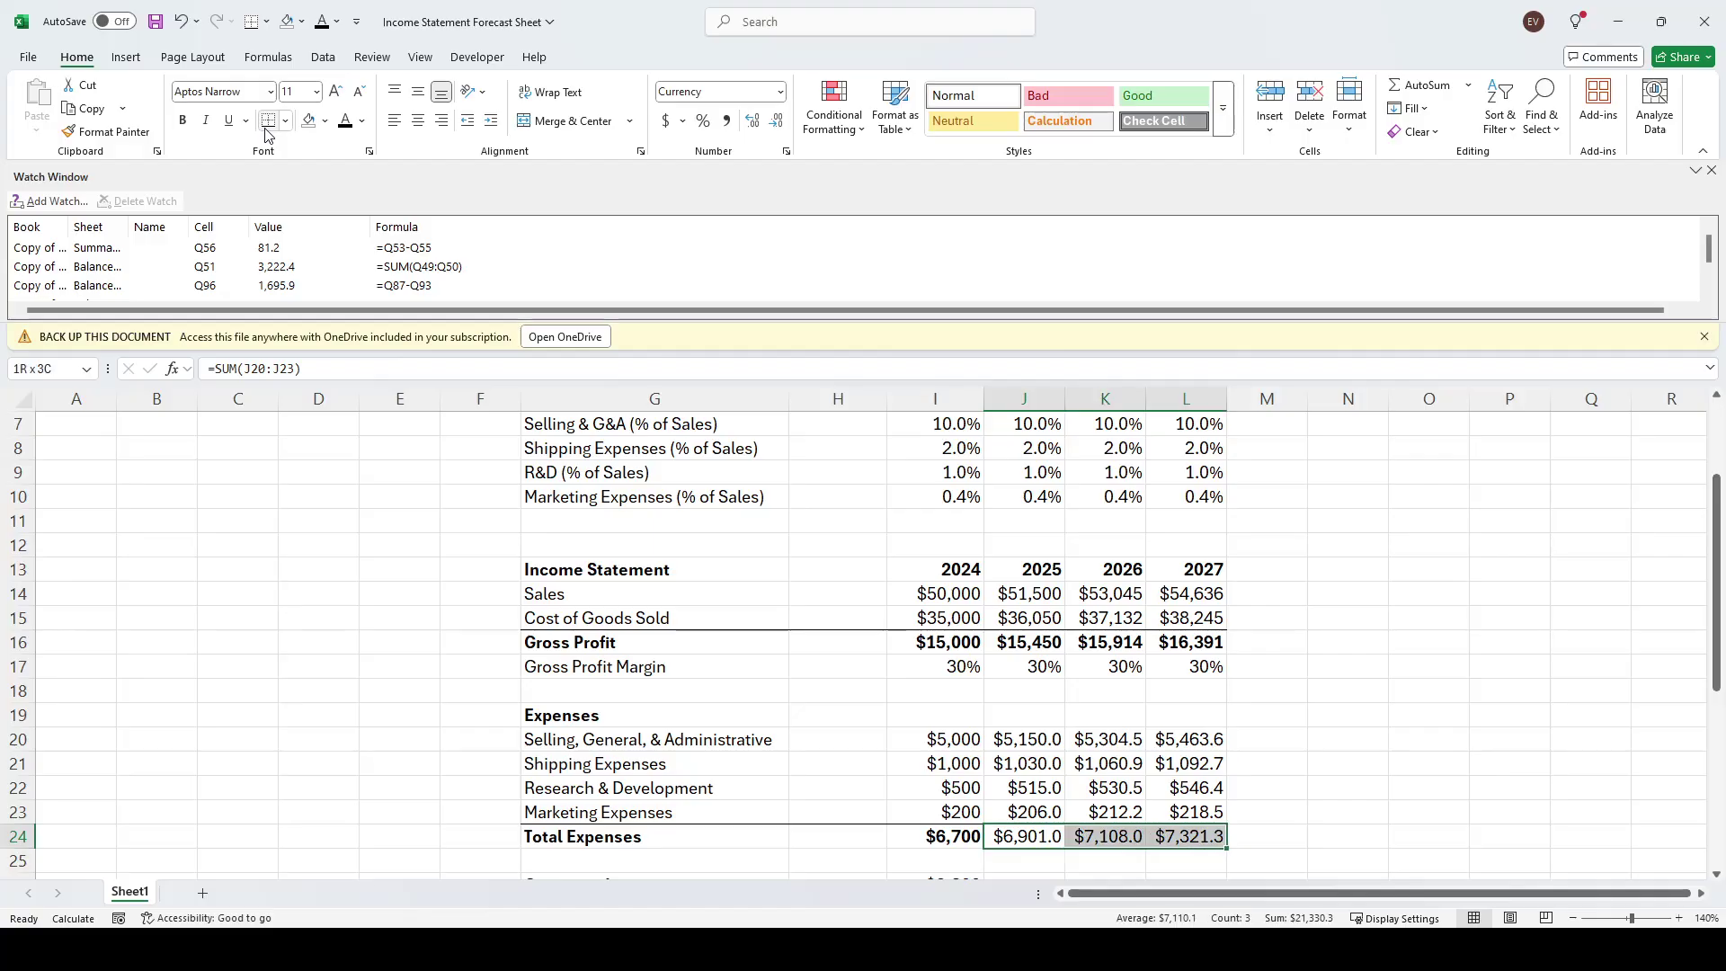
{"action": "key", "text": "ctrl+b"}
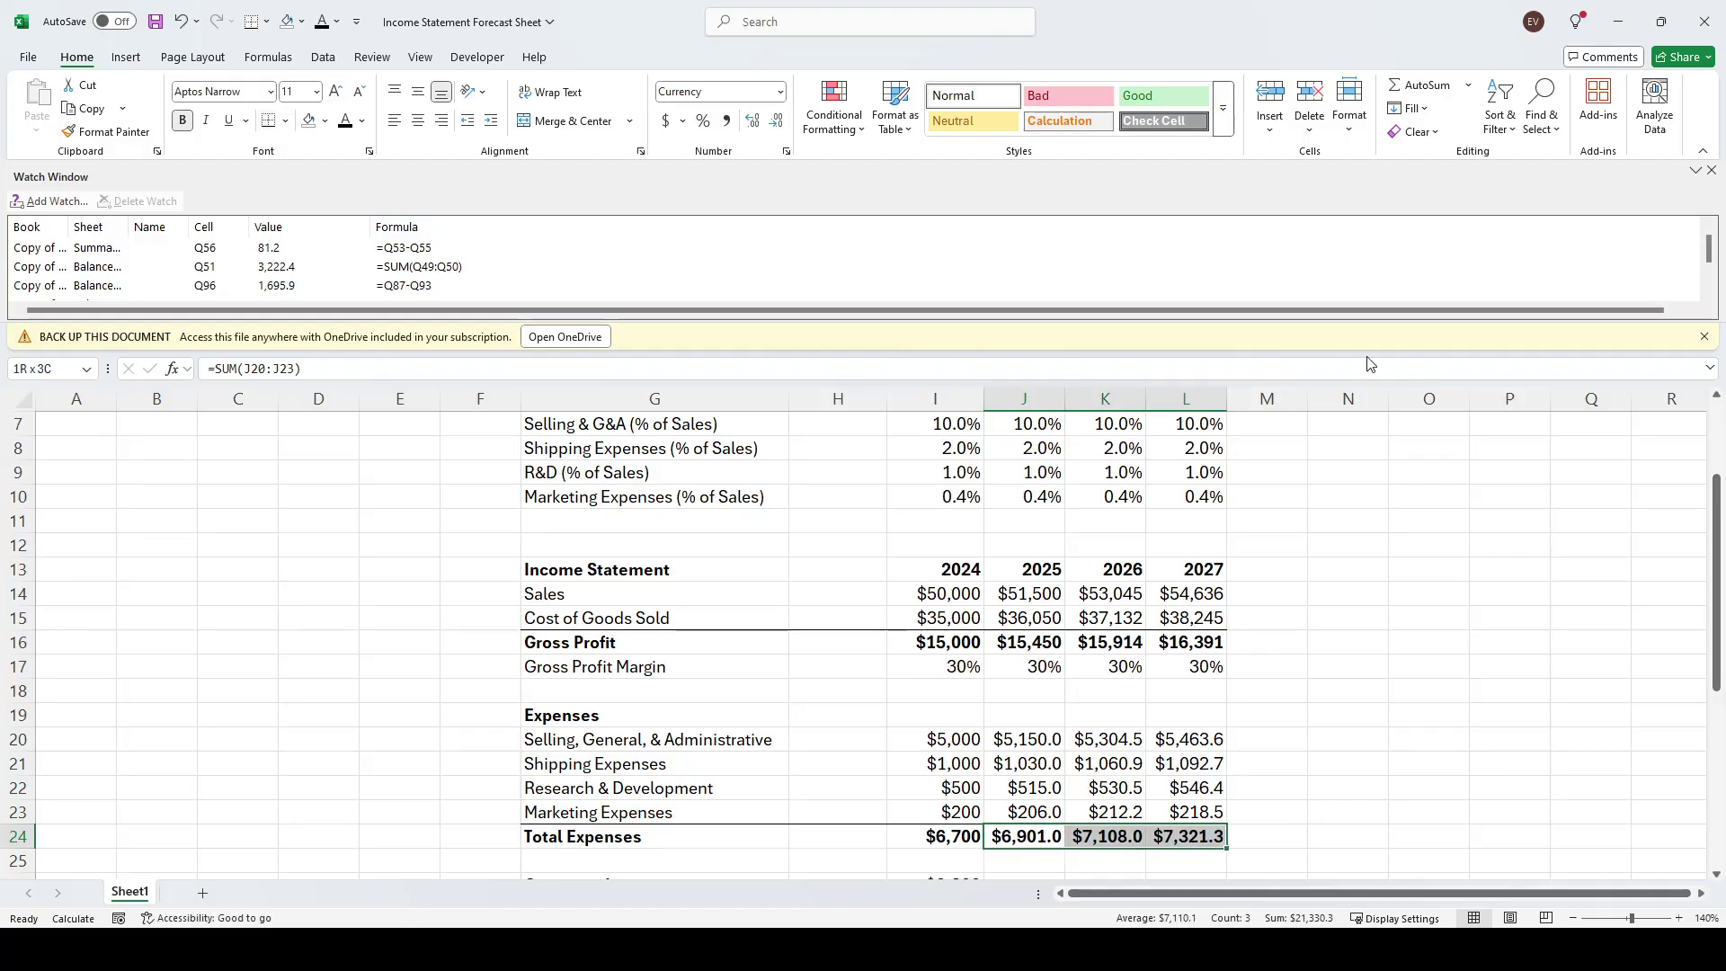
{"action": "left_click", "coordinate": [1483, 616]}
Fill the operating income formula =I16-I24 from I26 across to L26 for 2025–2027
{"action": "scroll", "coordinate": [1348, 525], "scroll_direction": "down", "scroll_amount": 3}
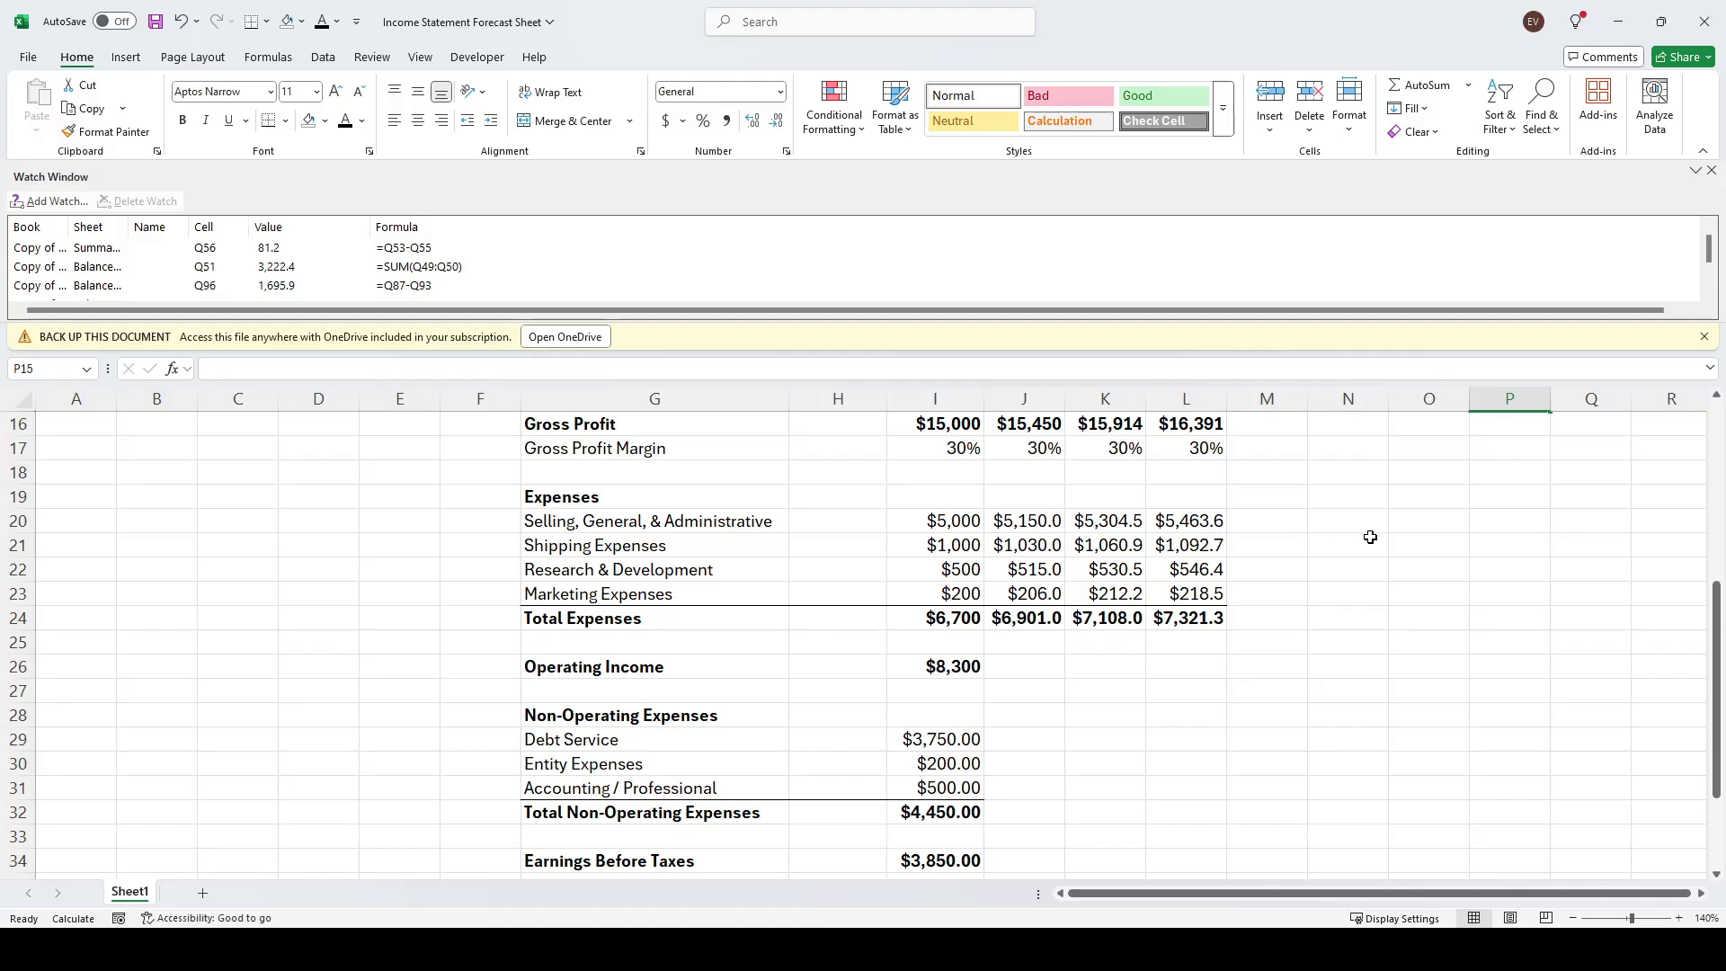
{"action": "scroll", "coordinate": [1217, 717], "scroll_direction": "up", "scroll_amount": 4}
{"action": "scroll", "coordinate": [1060, 609], "scroll_direction": "down", "scroll_amount": 1}
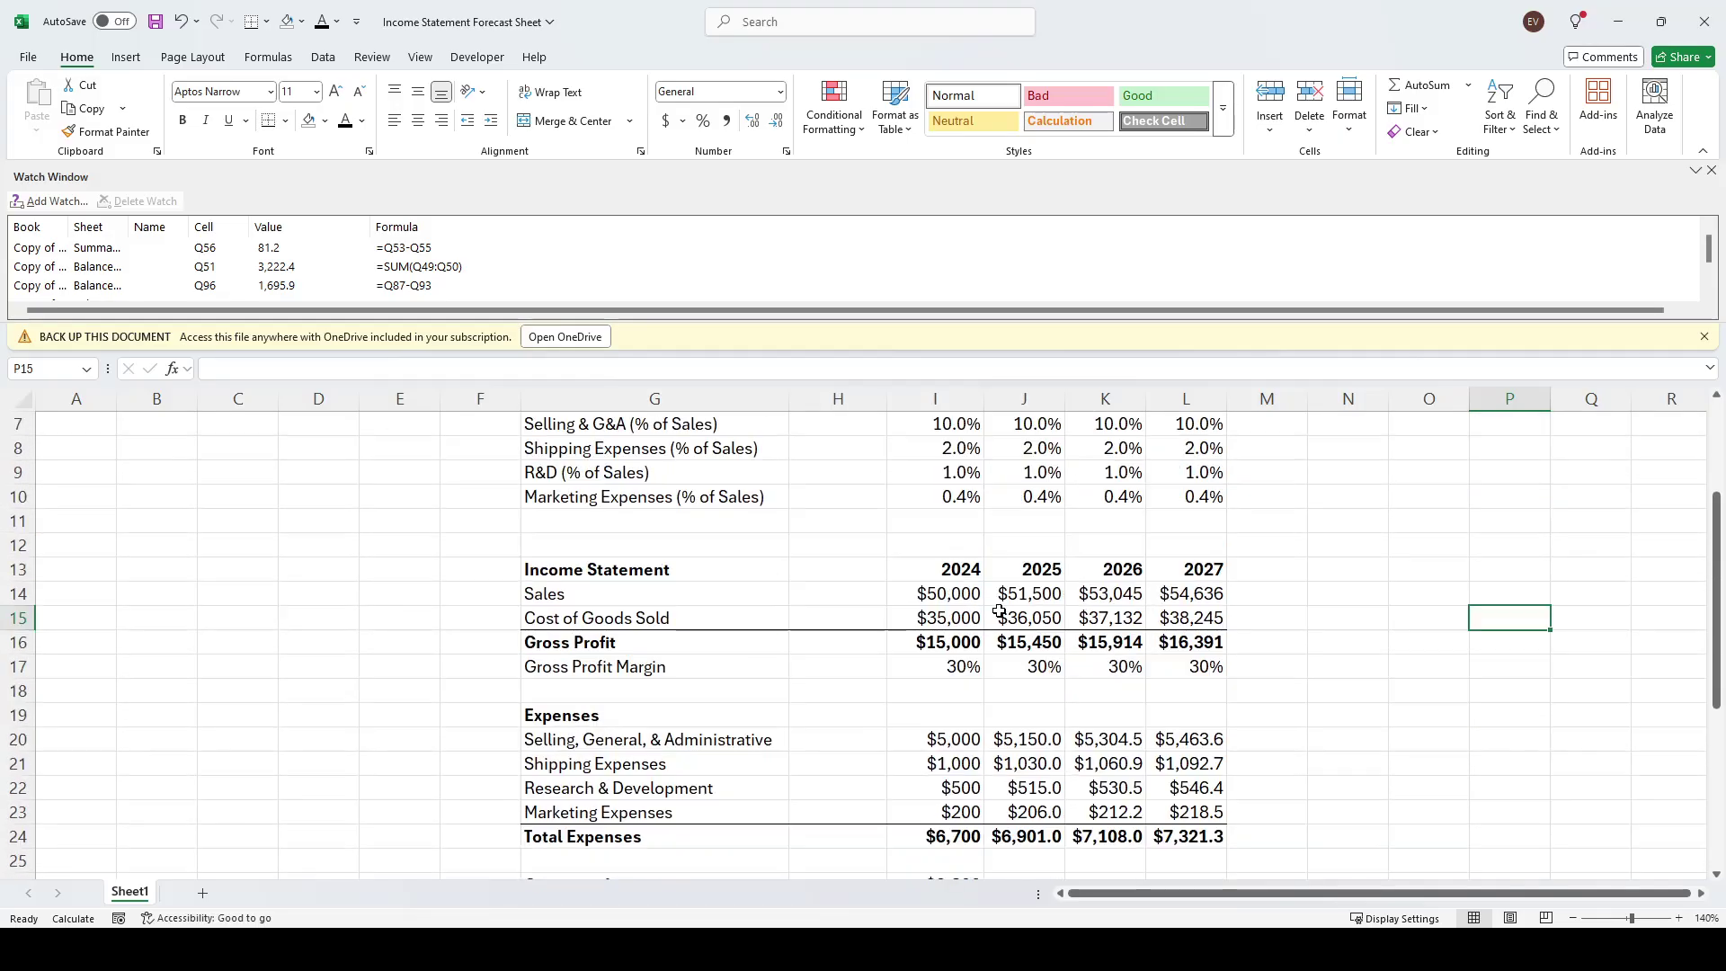
{"action": "scroll", "coordinate": [899, 616], "scroll_direction": "down", "scroll_amount": 2}
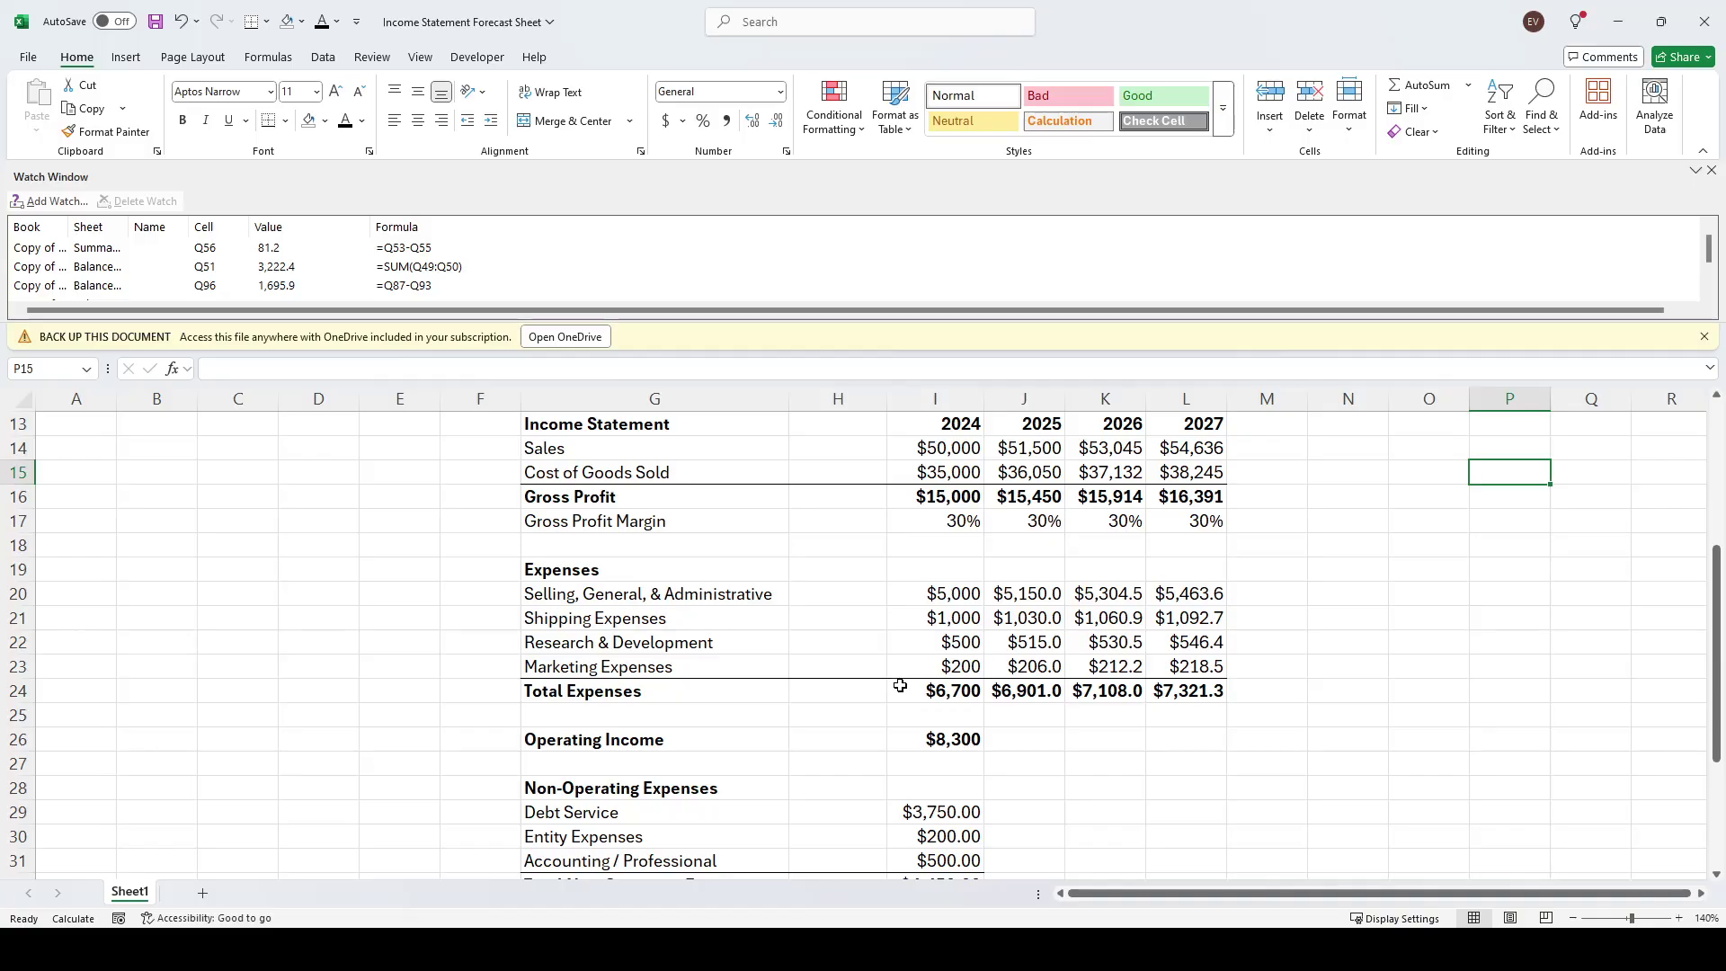
{"action": "left_click", "coordinate": [940, 733]}
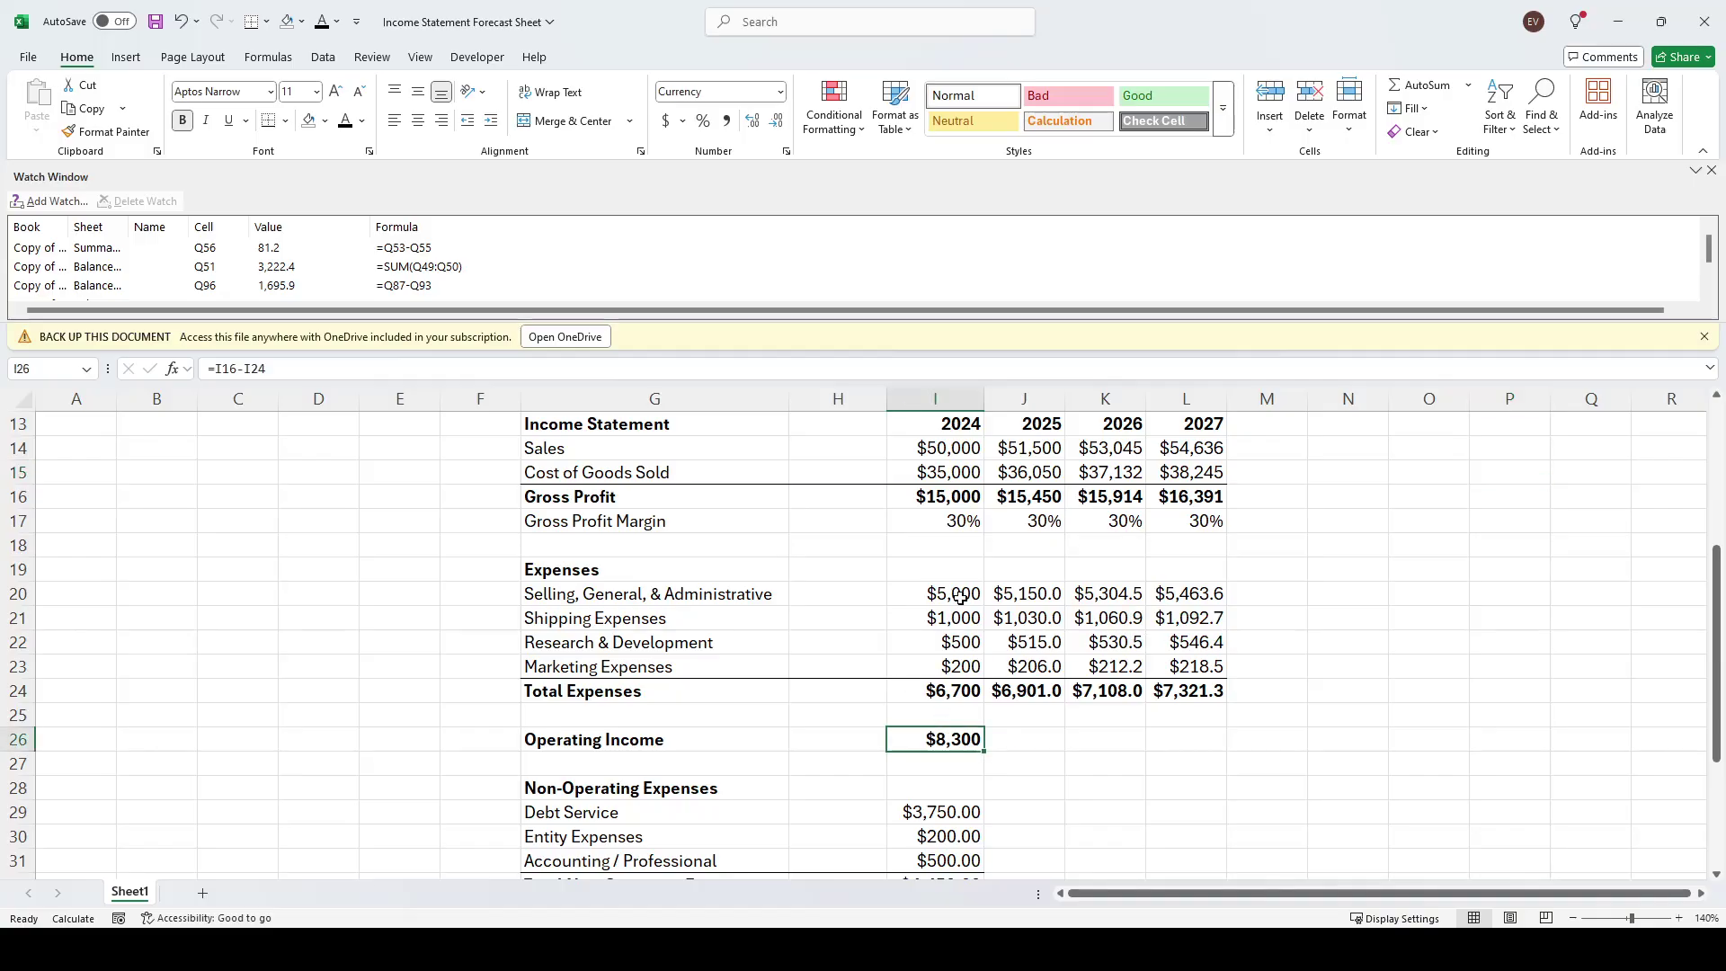
{"action": "key", "text": "shift+Right"}
{"action": "key", "text": "shift+Right"}
{"action": "key", "text": "shift+Right"}
{"action": "key", "text": "ctrl+r"}
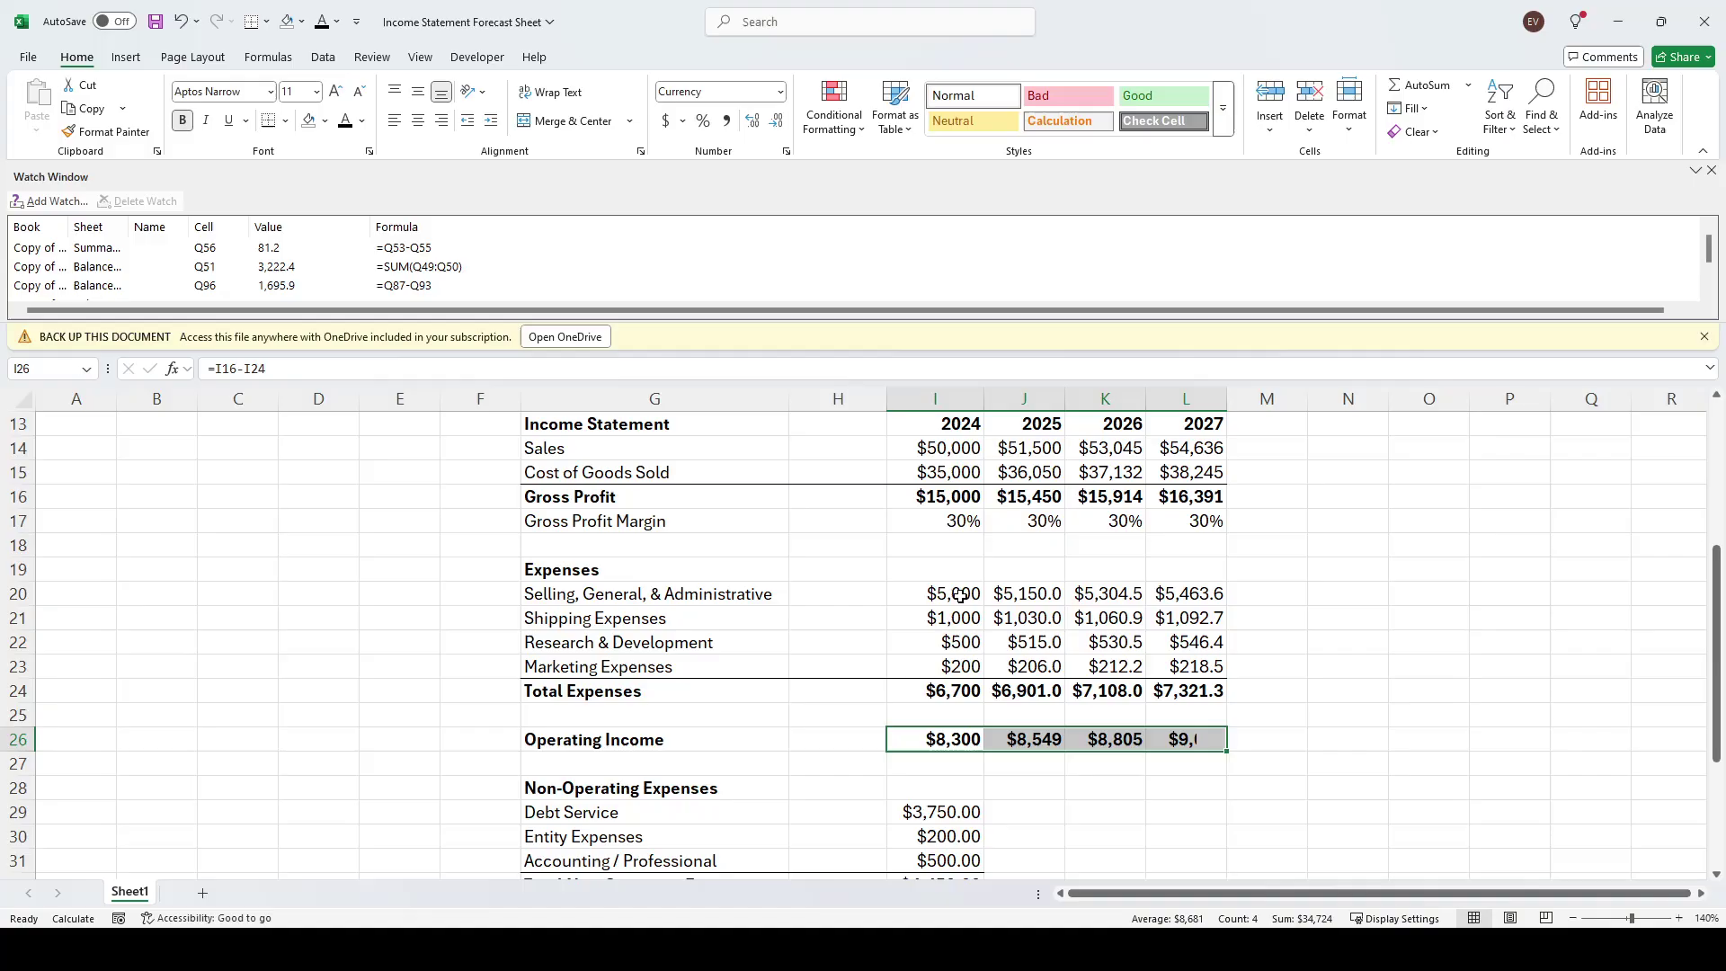
Check the cell references in the 2025–2027 operating income formulas in J26, K26 and L26
{"action": "key", "text": "Right"}
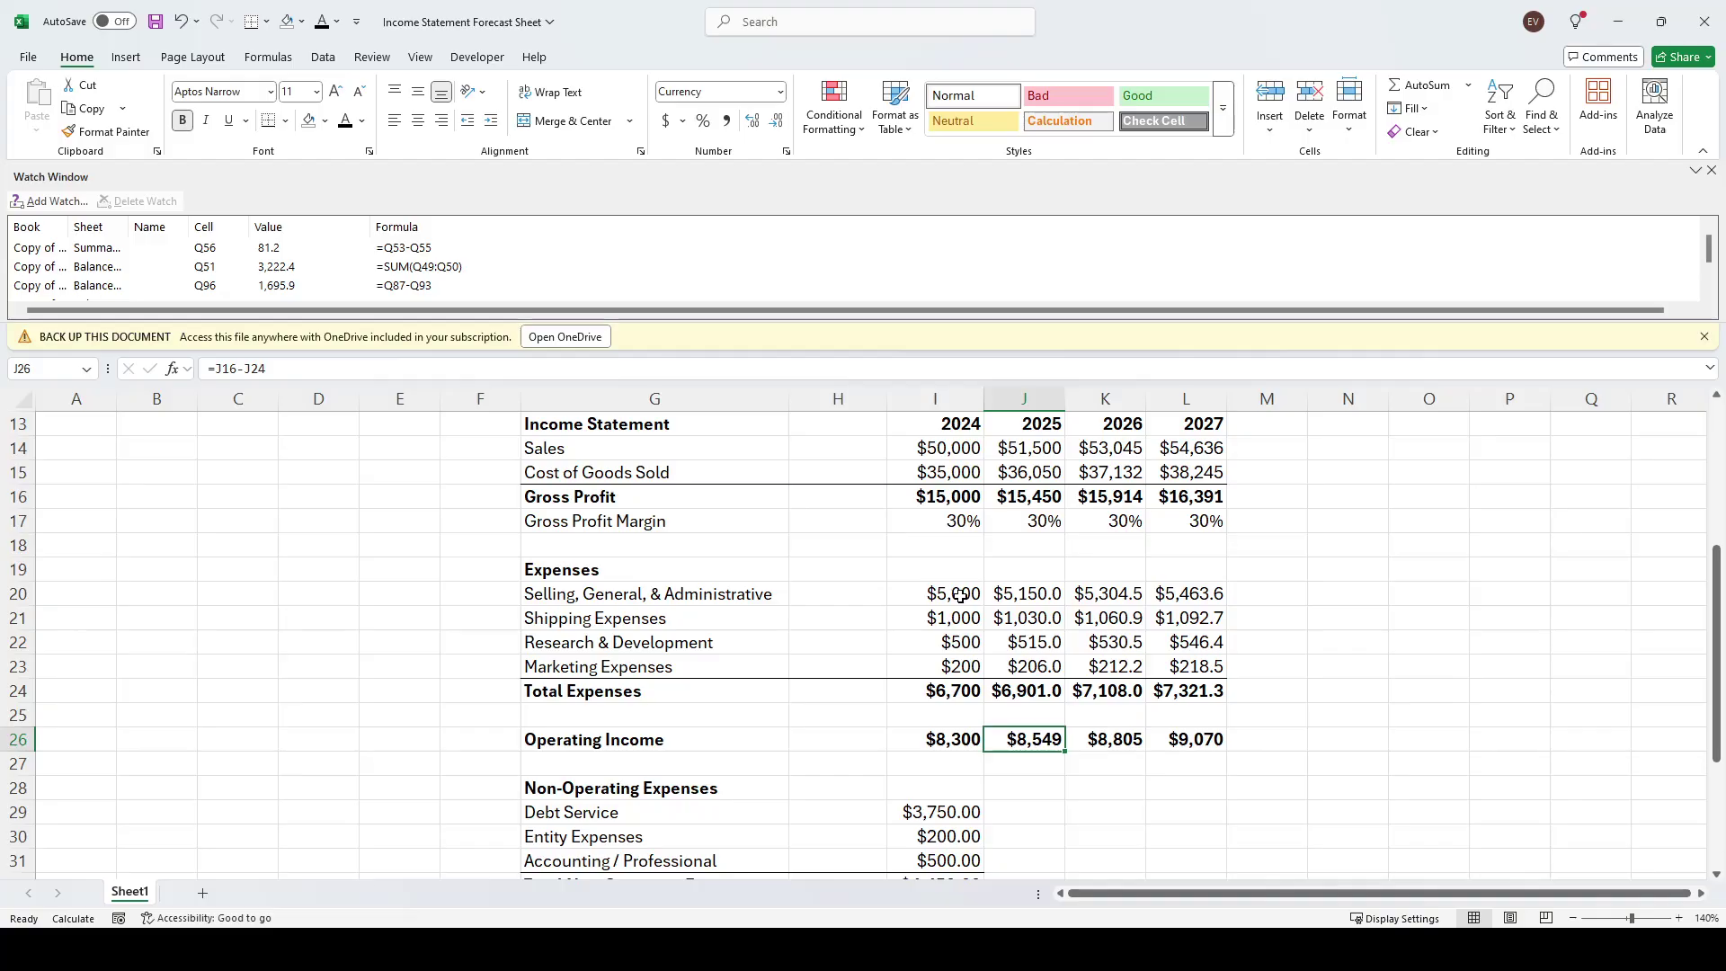
{"action": "key", "text": "Right"}
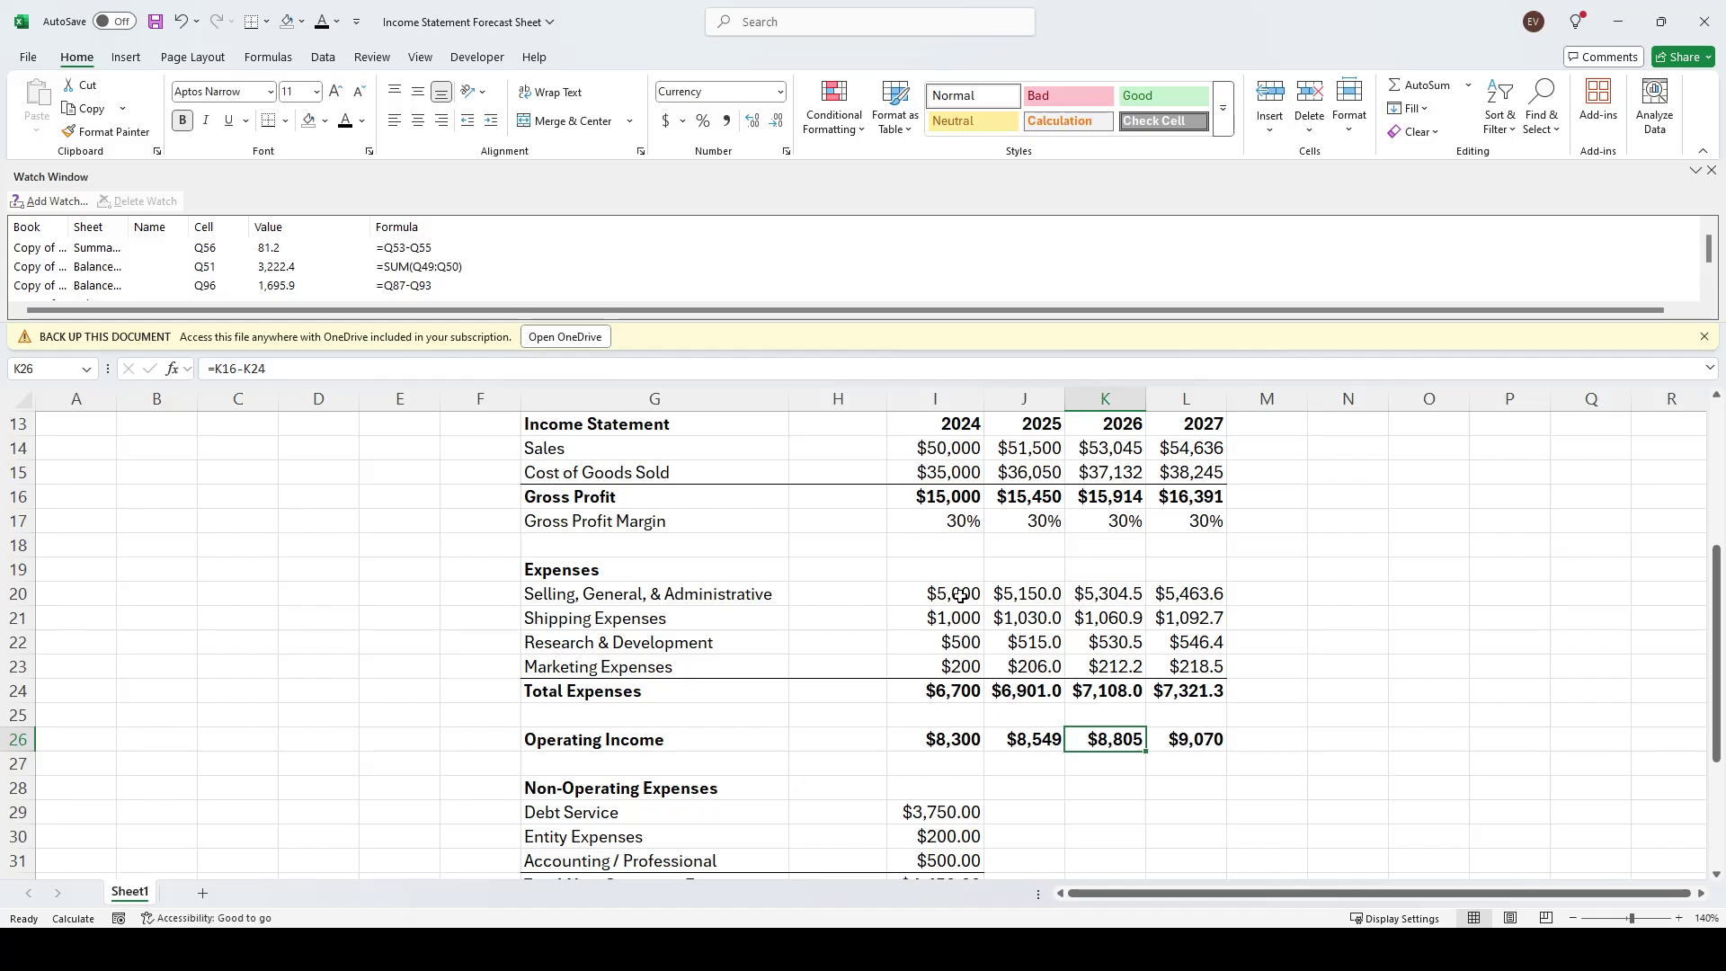
{"action": "key", "text": "Right"}
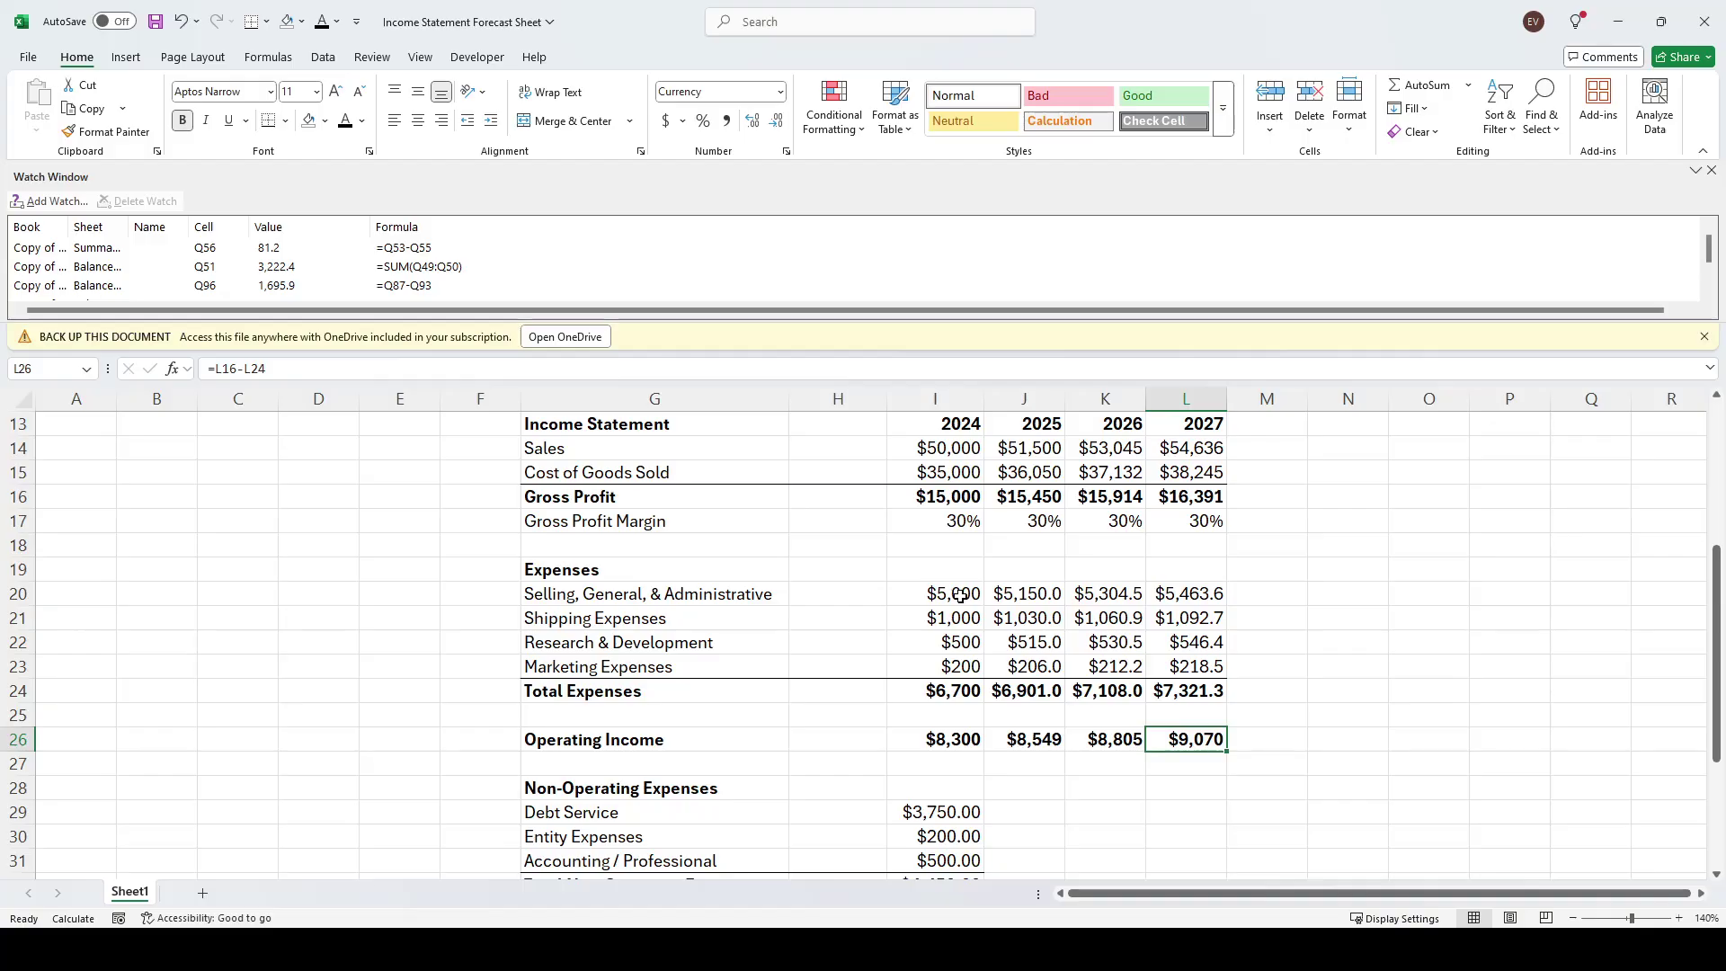
Fill the 2024 debt service formula =75000*0.05 from I29 across to L29 for 2025–2027
{"action": "key", "text": "Down"}
{"action": "key", "text": "Down"}
{"action": "key", "text": "Down"}
{"action": "key", "text": "Left"}
{"action": "key", "text": "Left"}
{"action": "key", "text": "Left"}
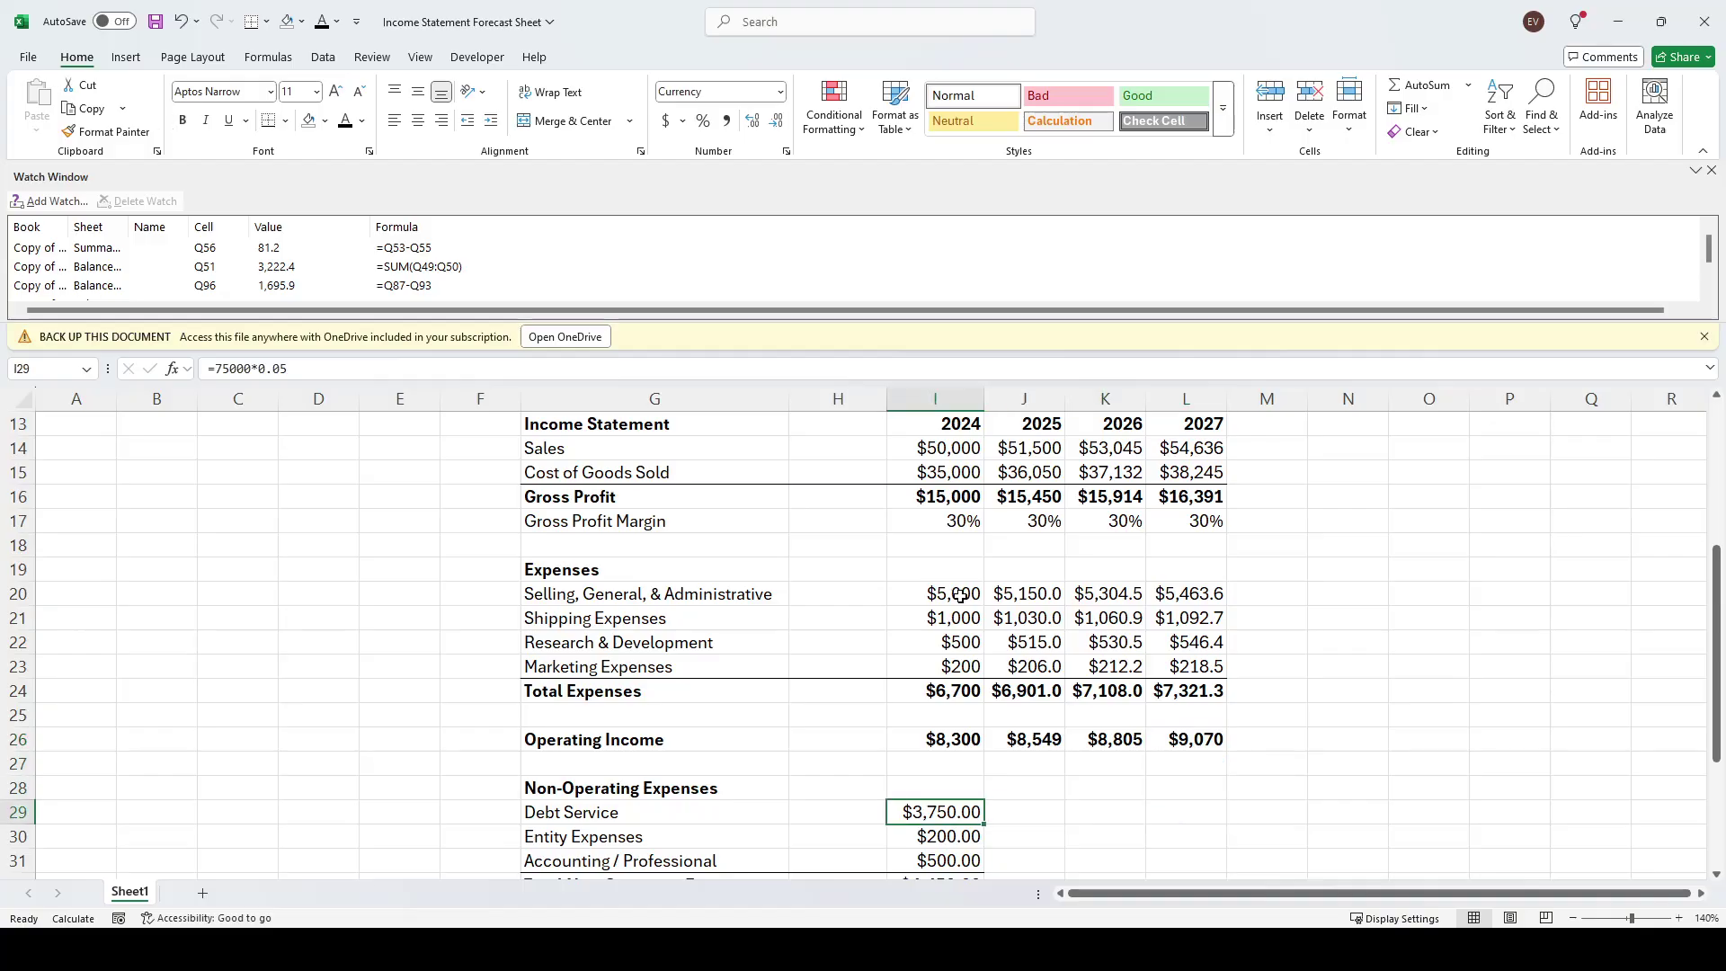
{"action": "key", "text": "Right"}
{"action": "key", "text": "Down"}
{"action": "key", "text": "Down"}
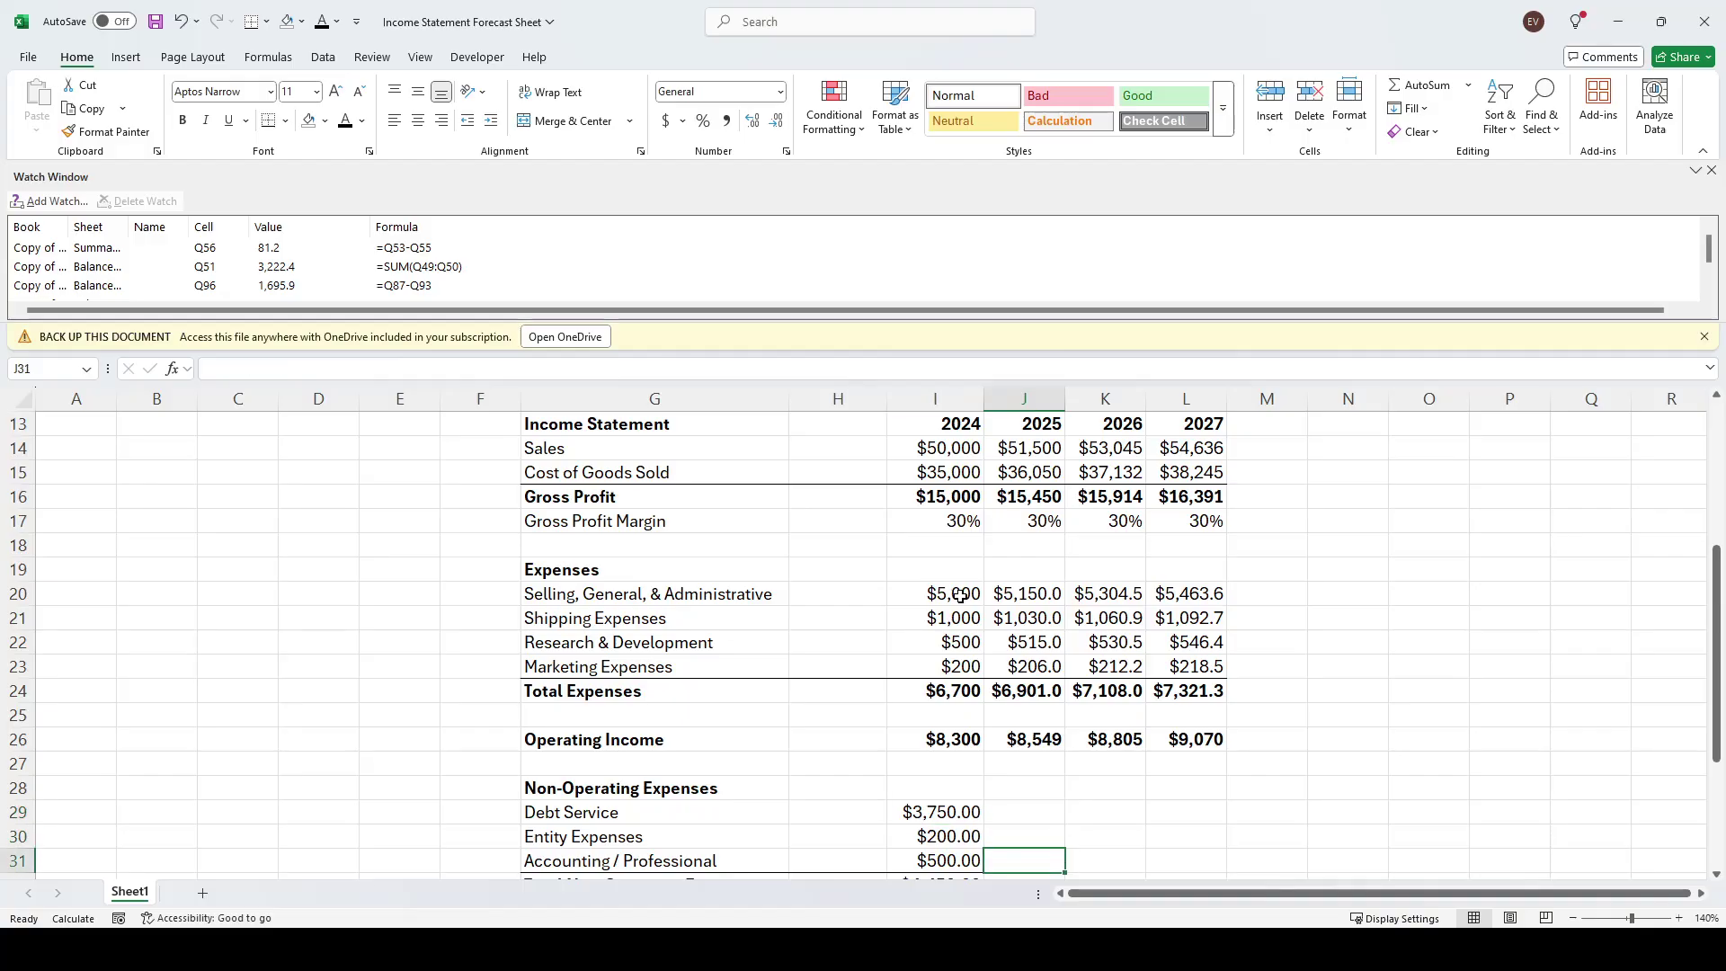
{"action": "key", "text": "Up"}
{"action": "key", "text": "Up"}
{"action": "key", "text": "Left"}
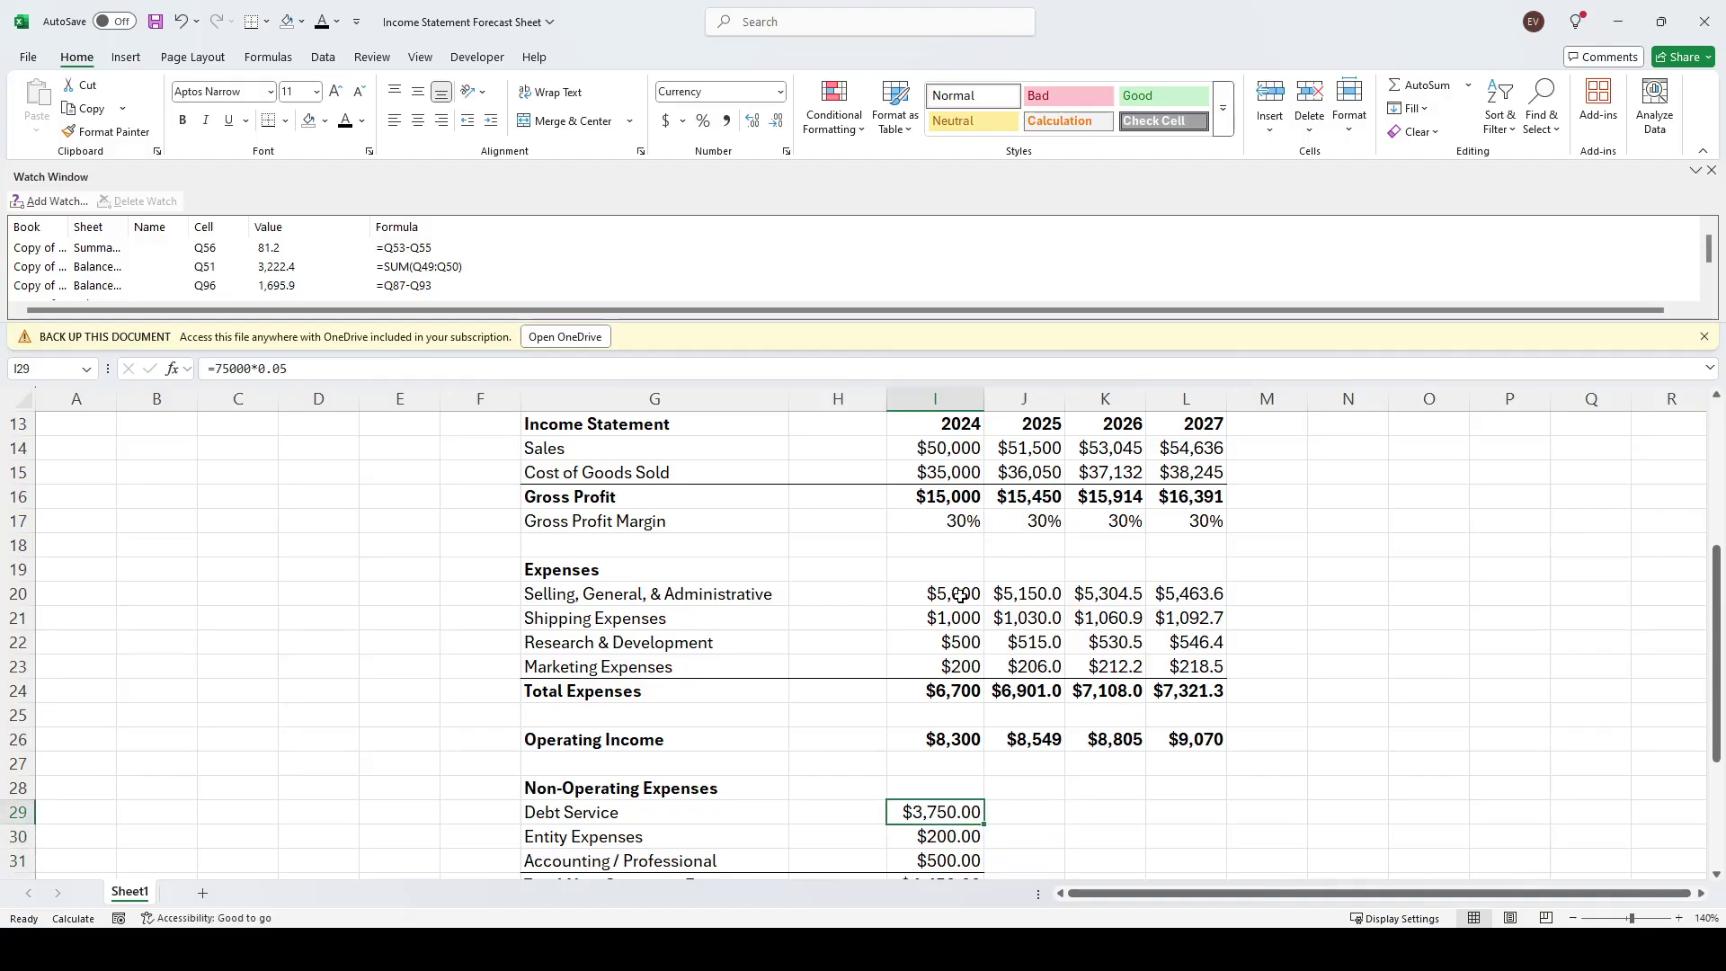
{"action": "key", "text": "shift+Right"}
{"action": "key", "text": "shift+Right"}
{"action": "key", "text": "shift+Right"}
{"action": "key", "text": "ctrl+r"}
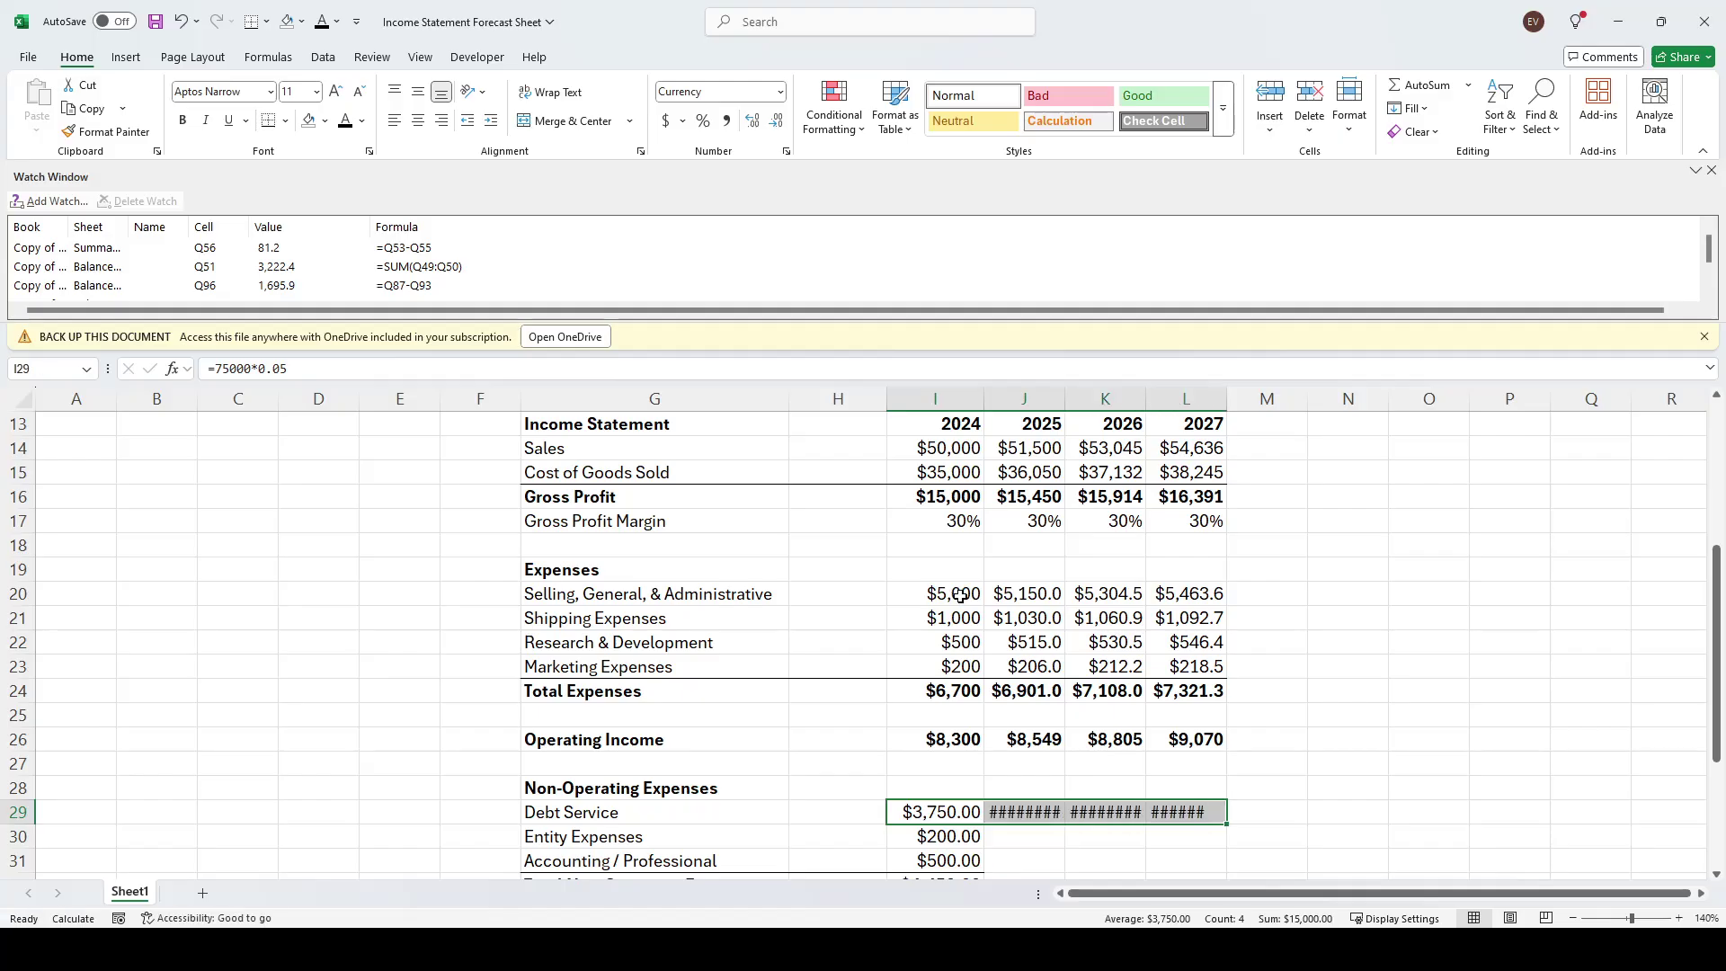
Autofit the widths of columns J, K and L so the debt service amounts fit
{"action": "left_click_drag", "start_coordinate": [1293, 544], "coordinate": [1299, 521]}
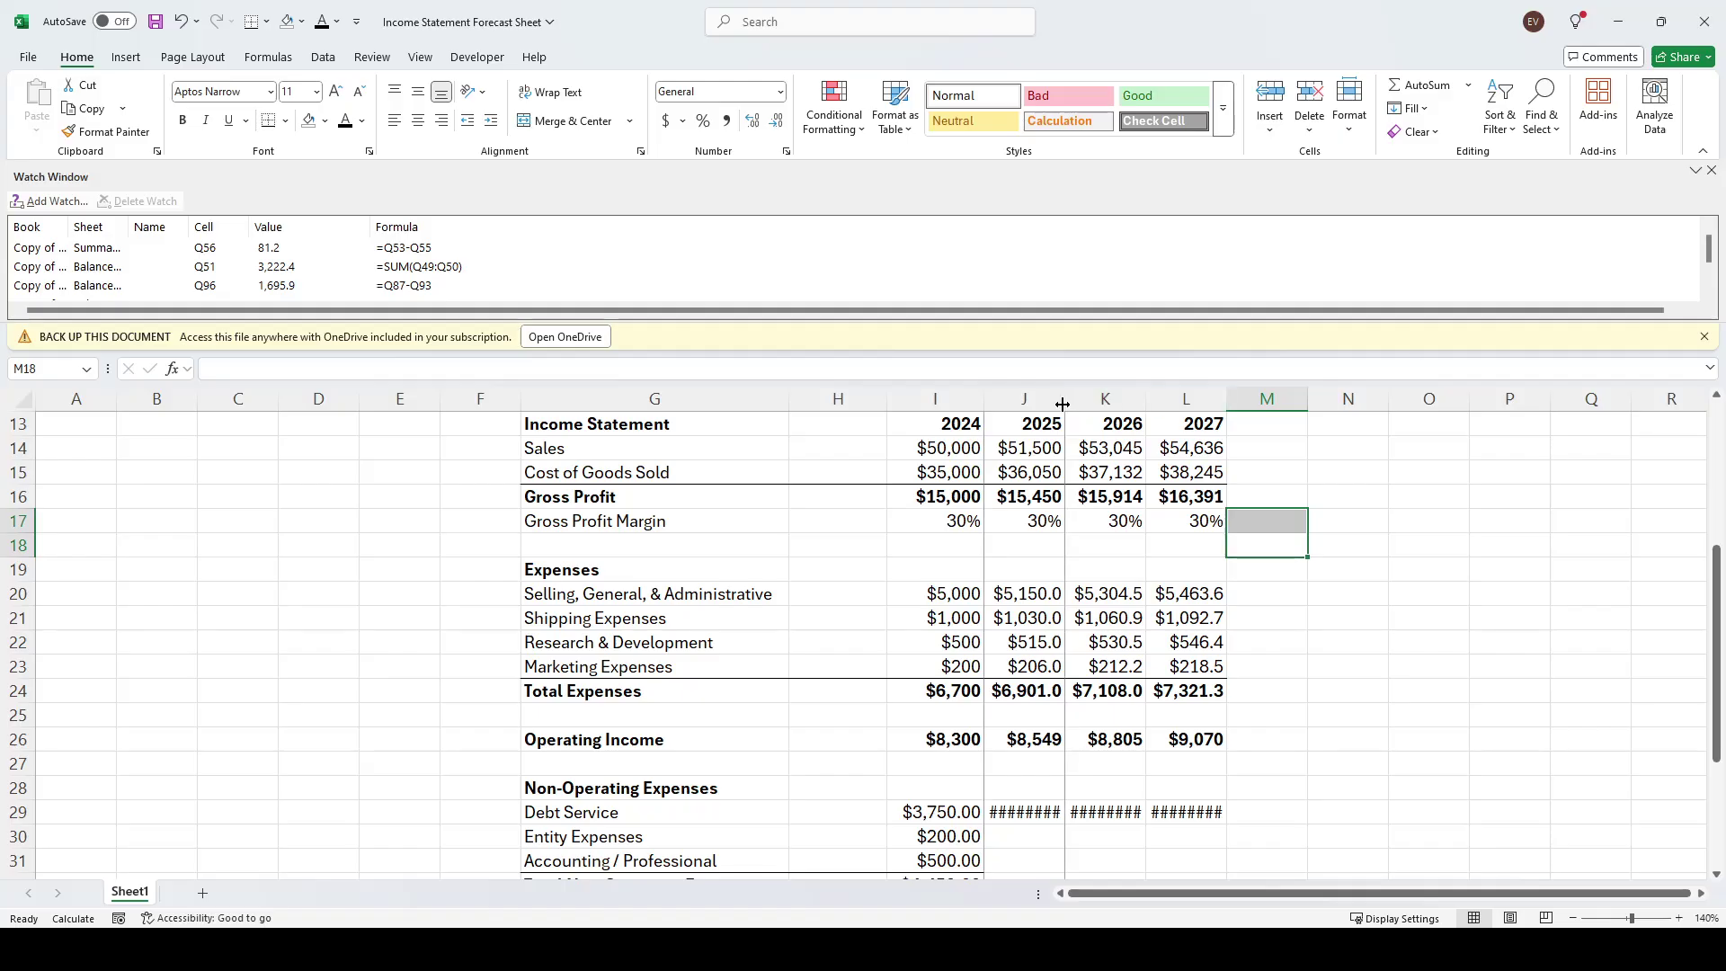
{"action": "double_click", "coordinate": [1067, 407]}
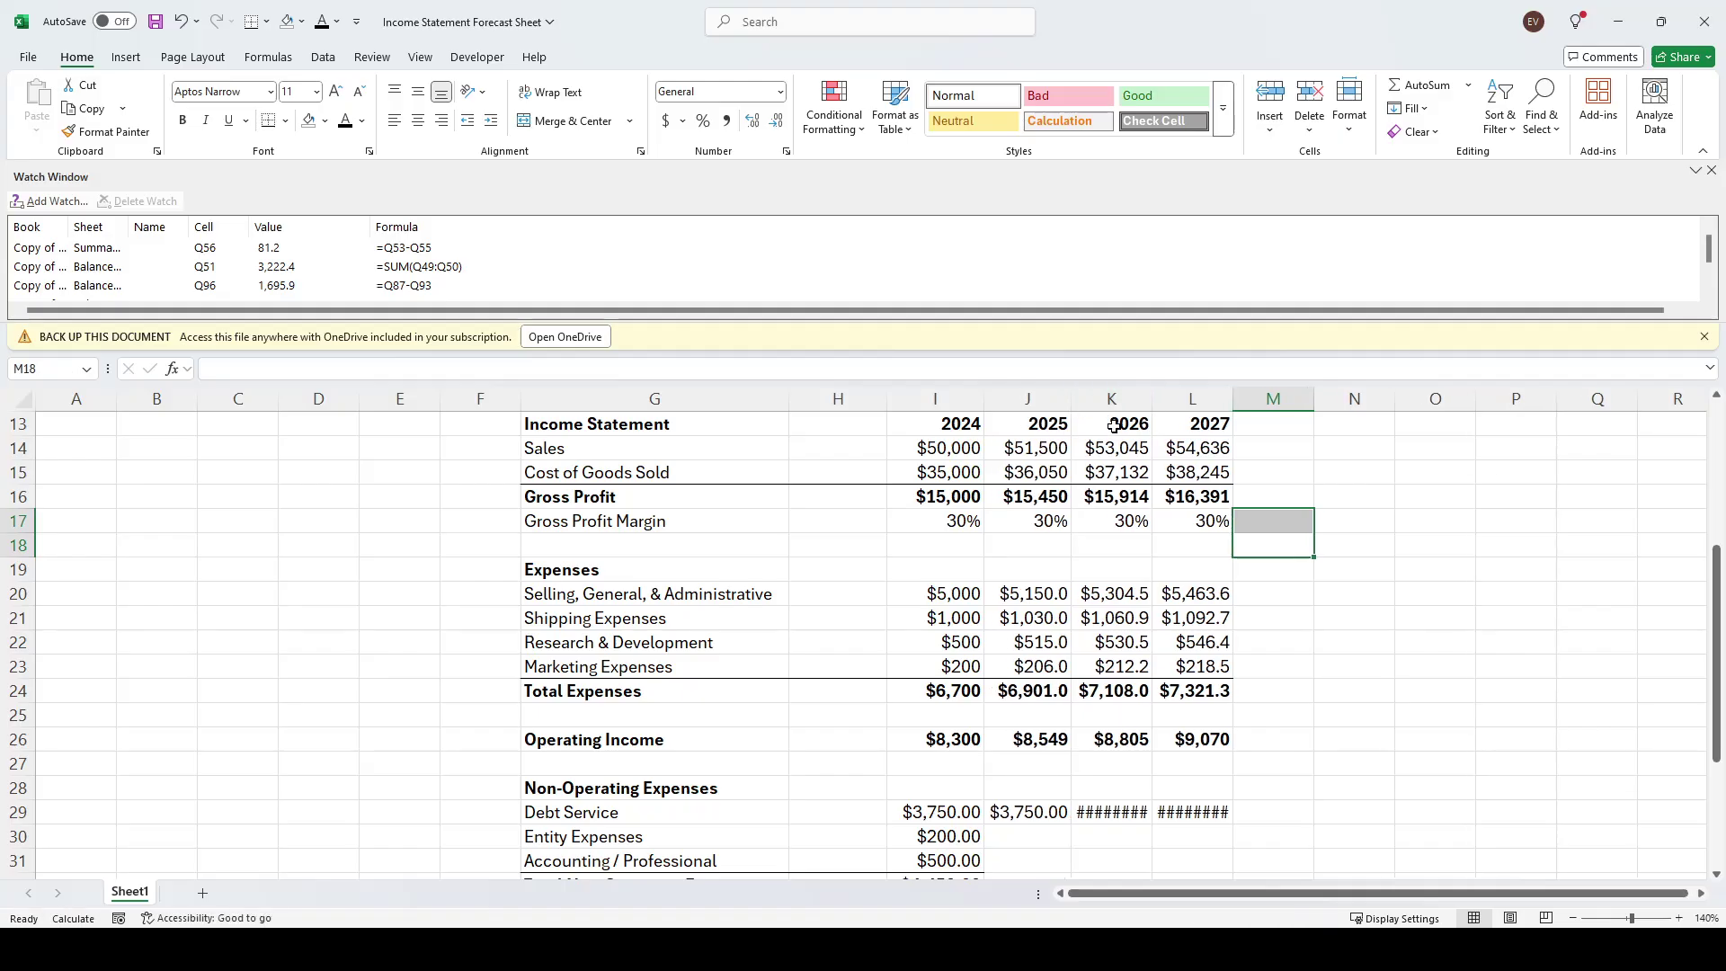
{"action": "double_click", "coordinate": [1153, 398]}
{"action": "double_click", "coordinate": [1243, 398]}
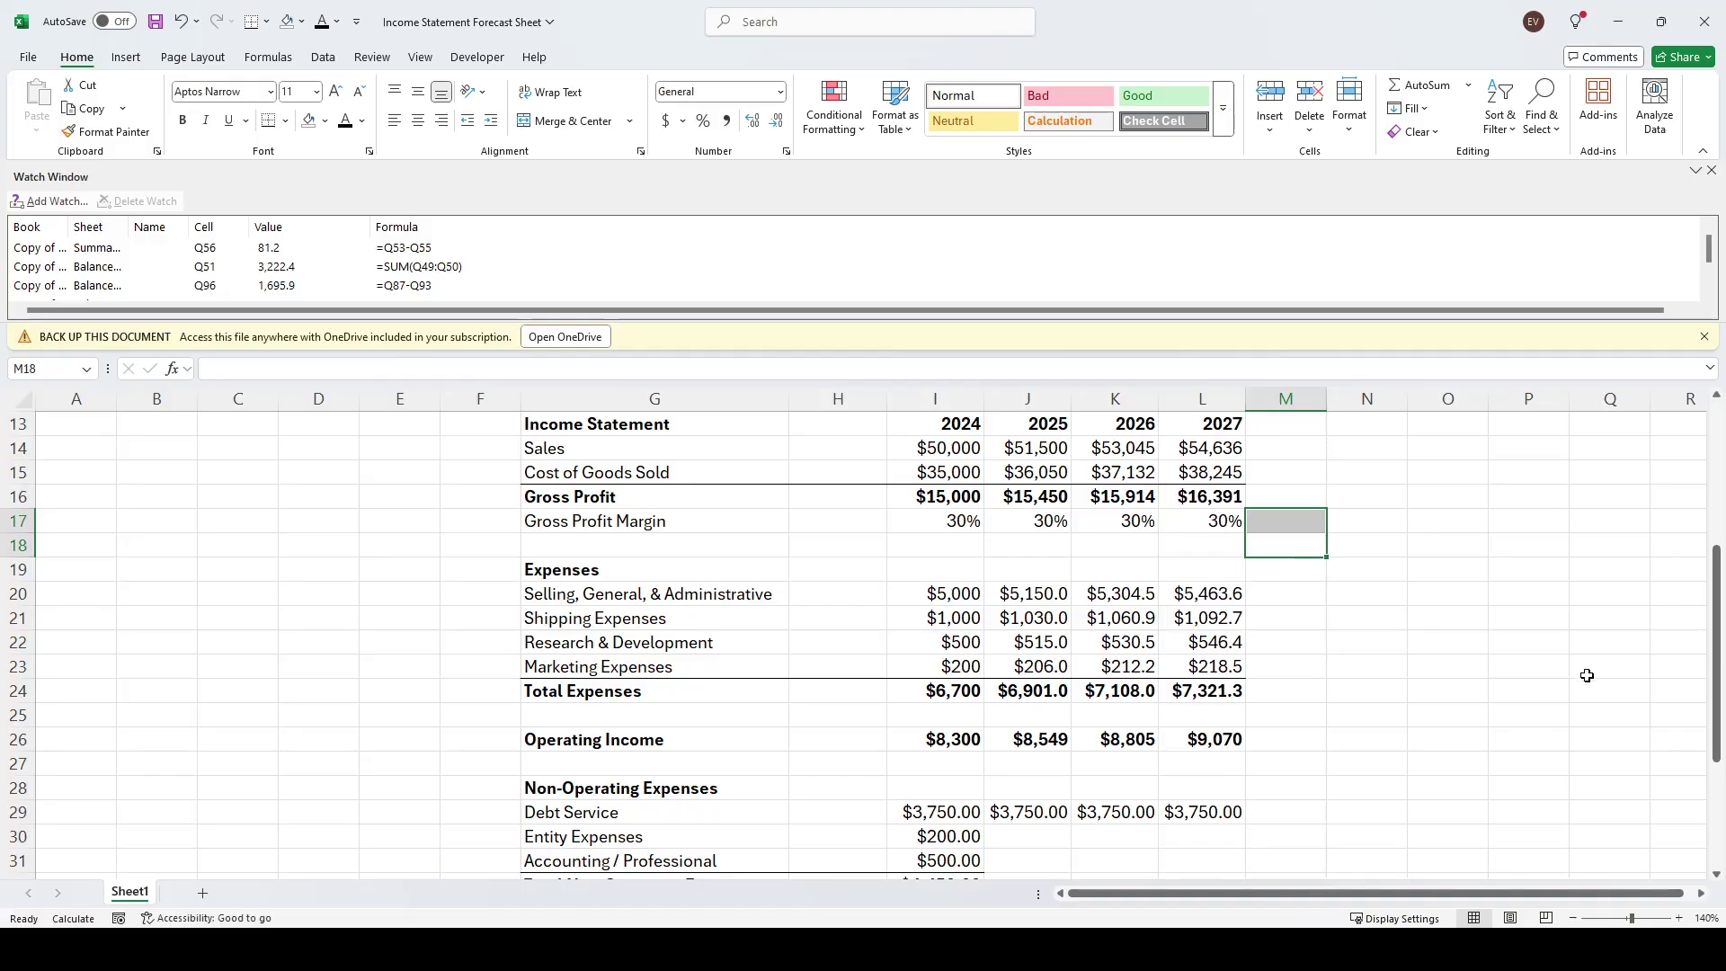
{"action": "left_click", "coordinate": [1447, 712]}
Fill the 2024 entity expenses of 200 from I30 across to L30 for 2025–2027
{"action": "scroll", "coordinate": [1320, 701], "scroll_direction": "down", "scroll_amount": 2}
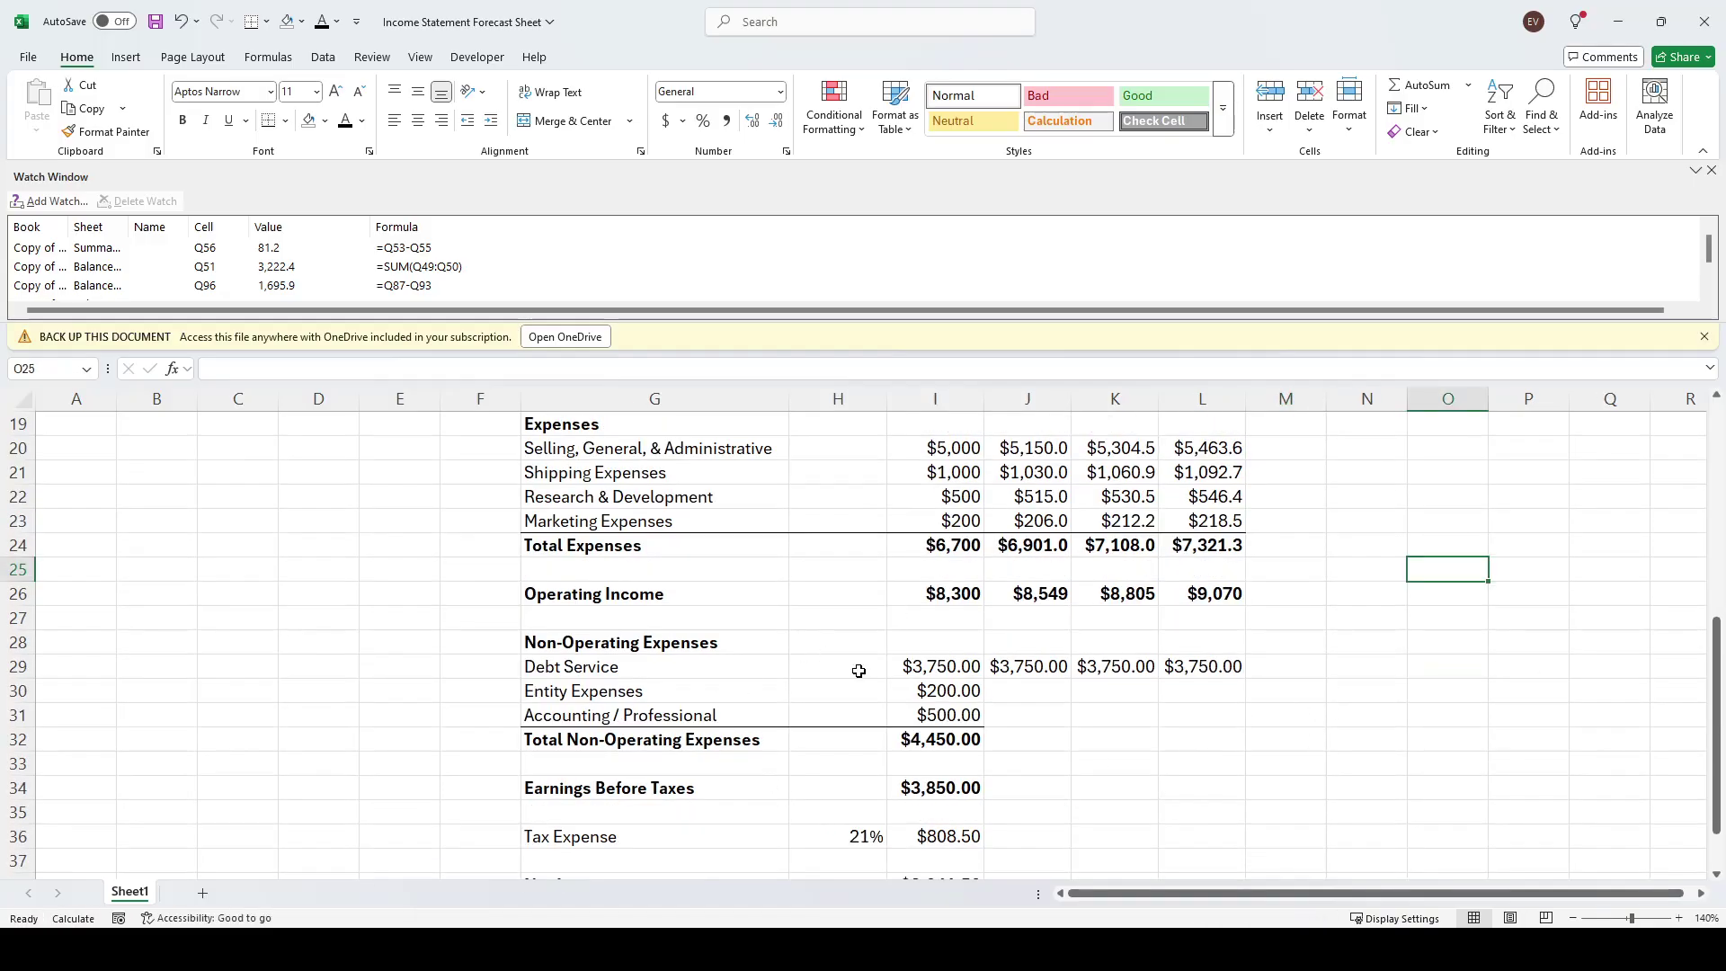
{"action": "left_click", "coordinate": [926, 690]}
{"action": "key", "text": "Right"}
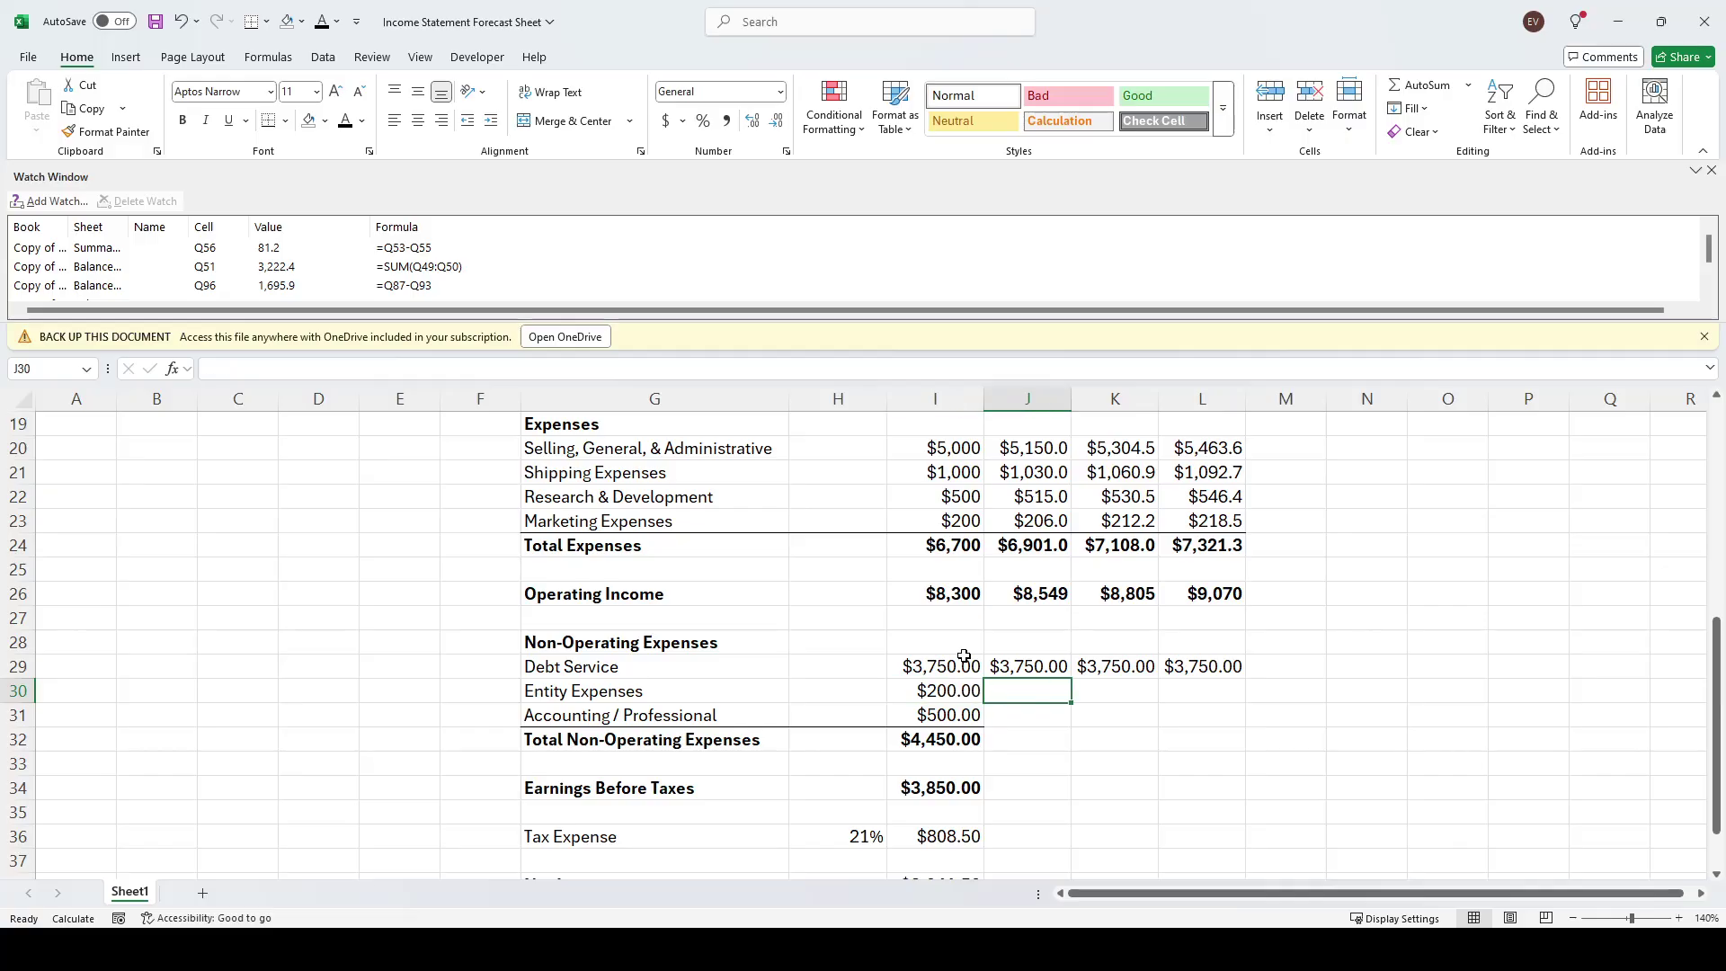
{"action": "key", "text": "Left"}
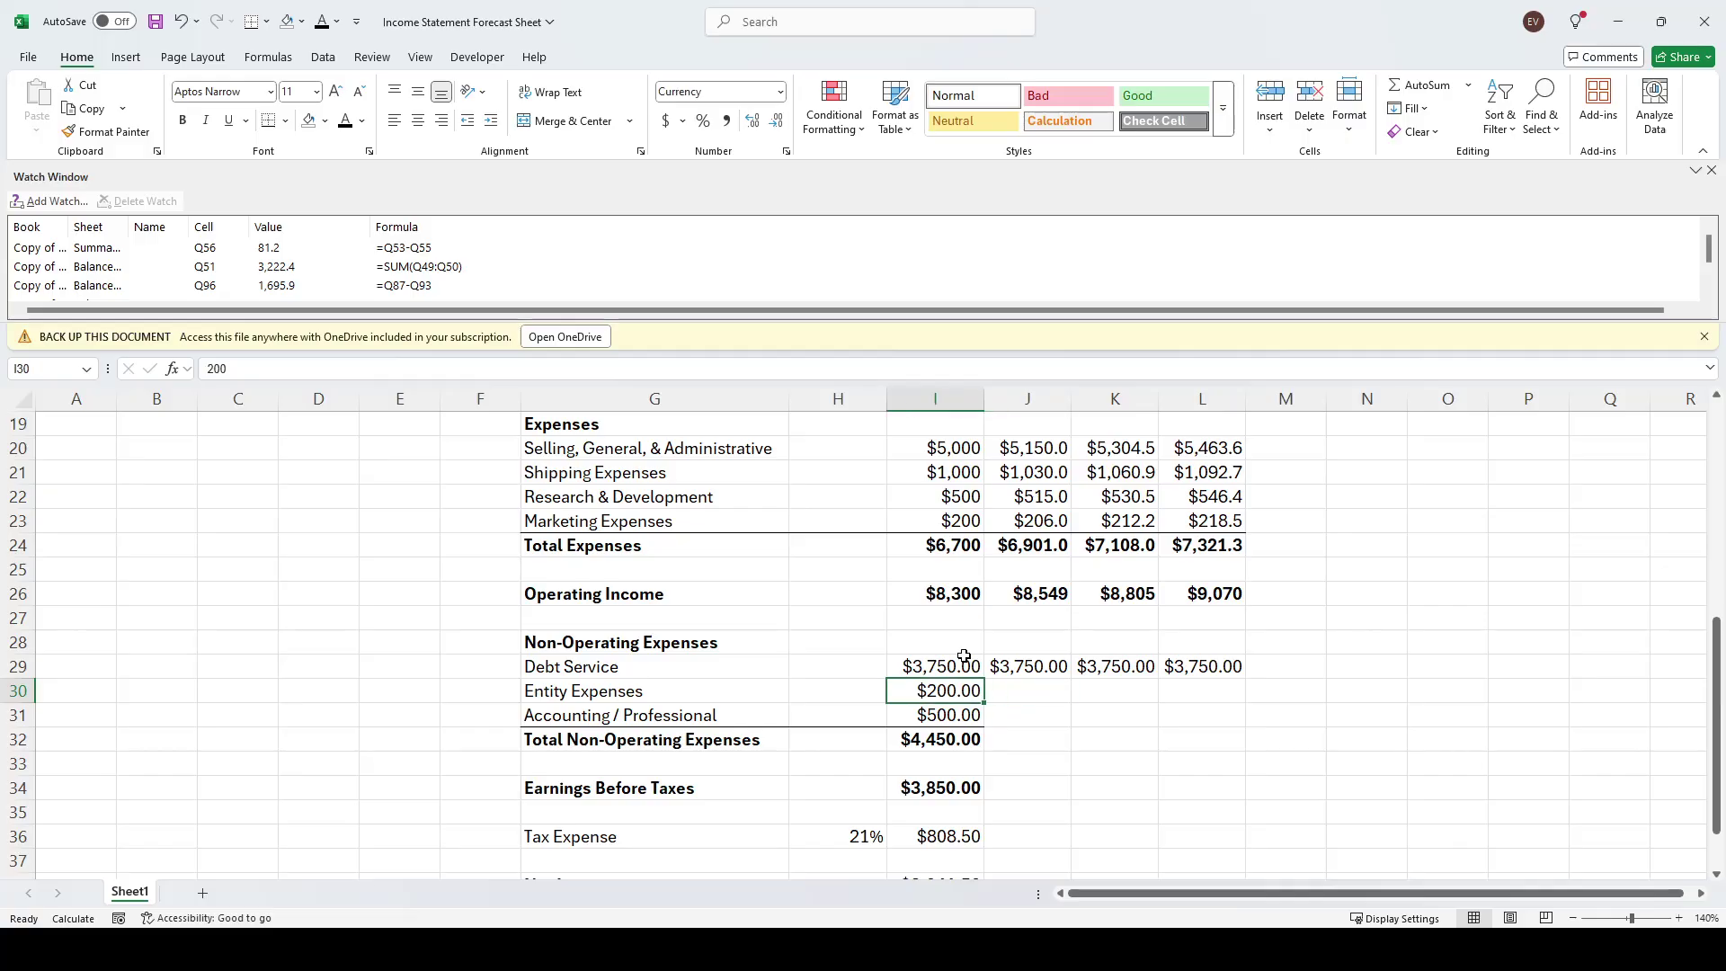
{"action": "key", "text": "shift+Right"}
{"action": "key", "text": "shift+Right"}
{"action": "key", "text": "shift+Right"}
{"action": "key", "text": "ctrl+r"}
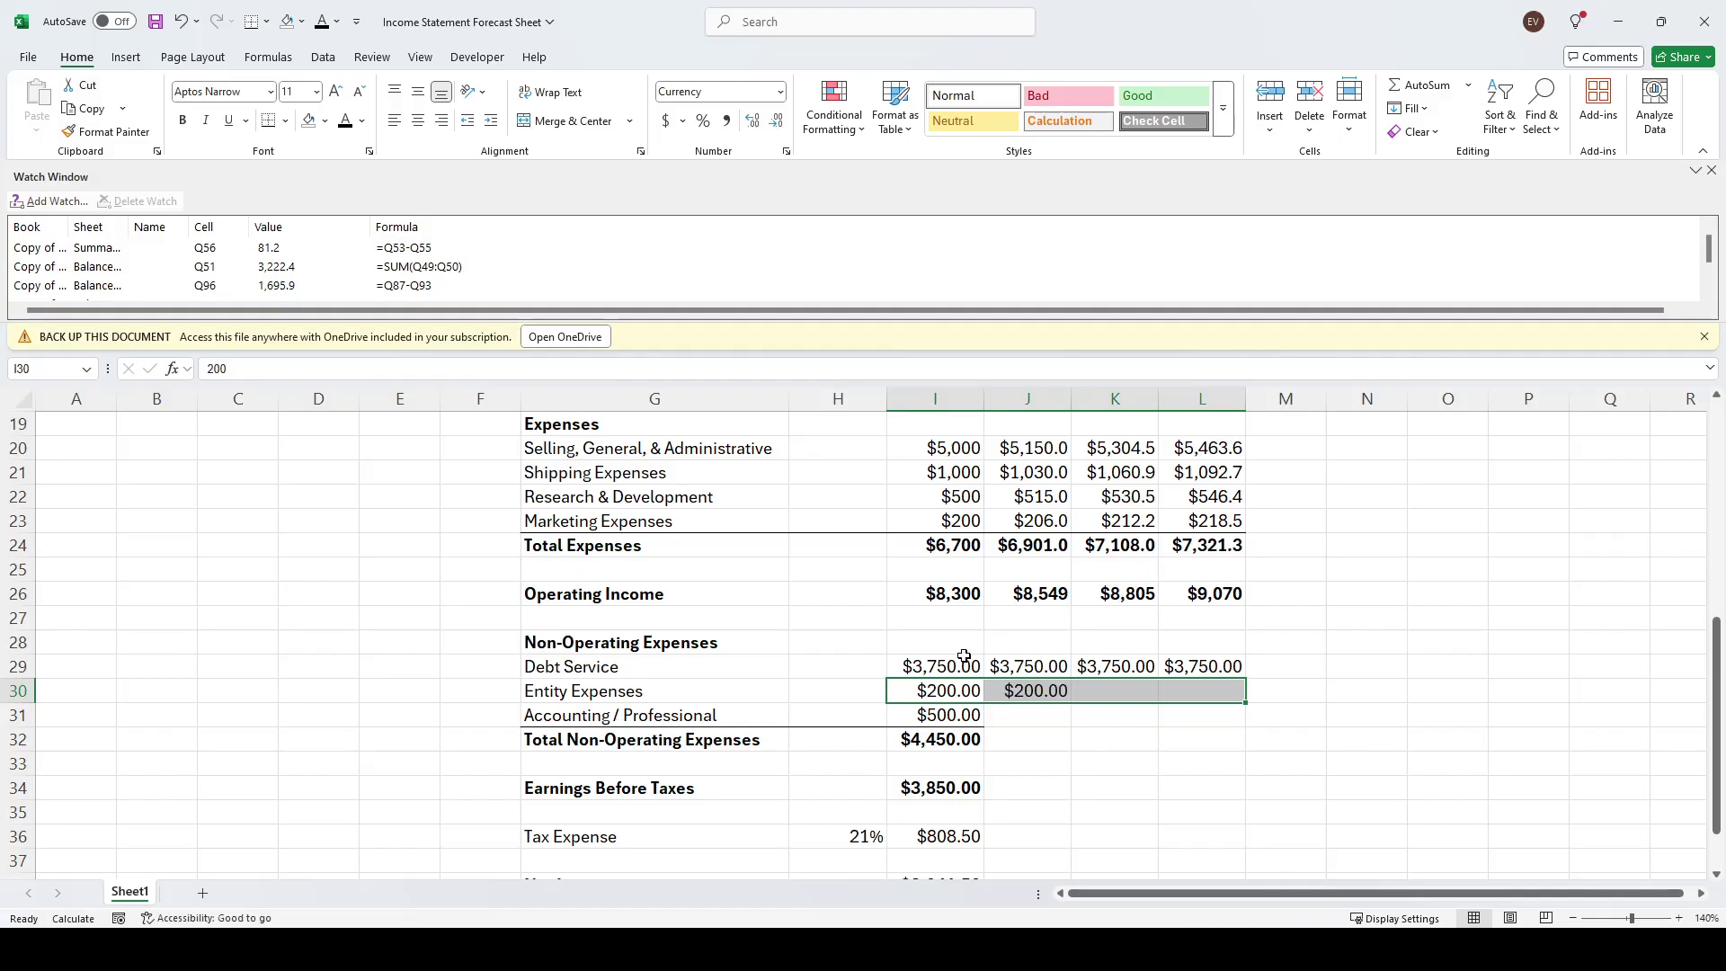
Fill the 2024 accounting and professional expense of 500 from I31 across to L31
{"action": "key", "text": "Down"}
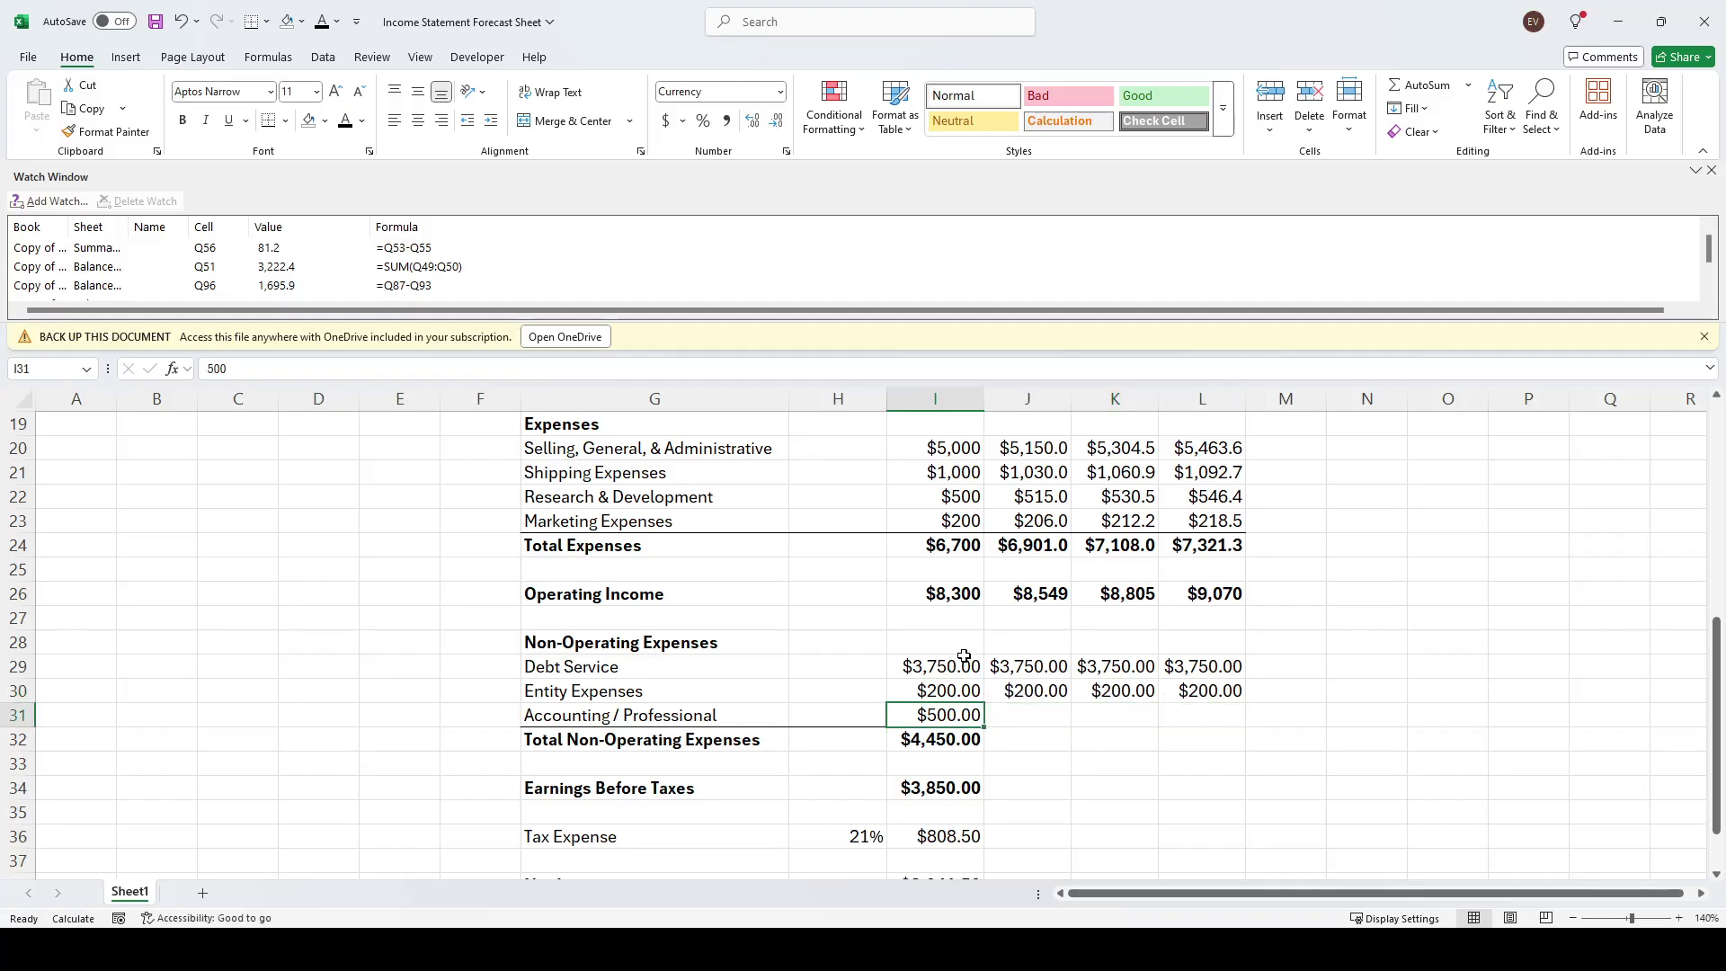
{"action": "key", "text": "shift+Right"}
{"action": "key", "text": "shift+Right"}
{"action": "key", "text": "shift+Right"}
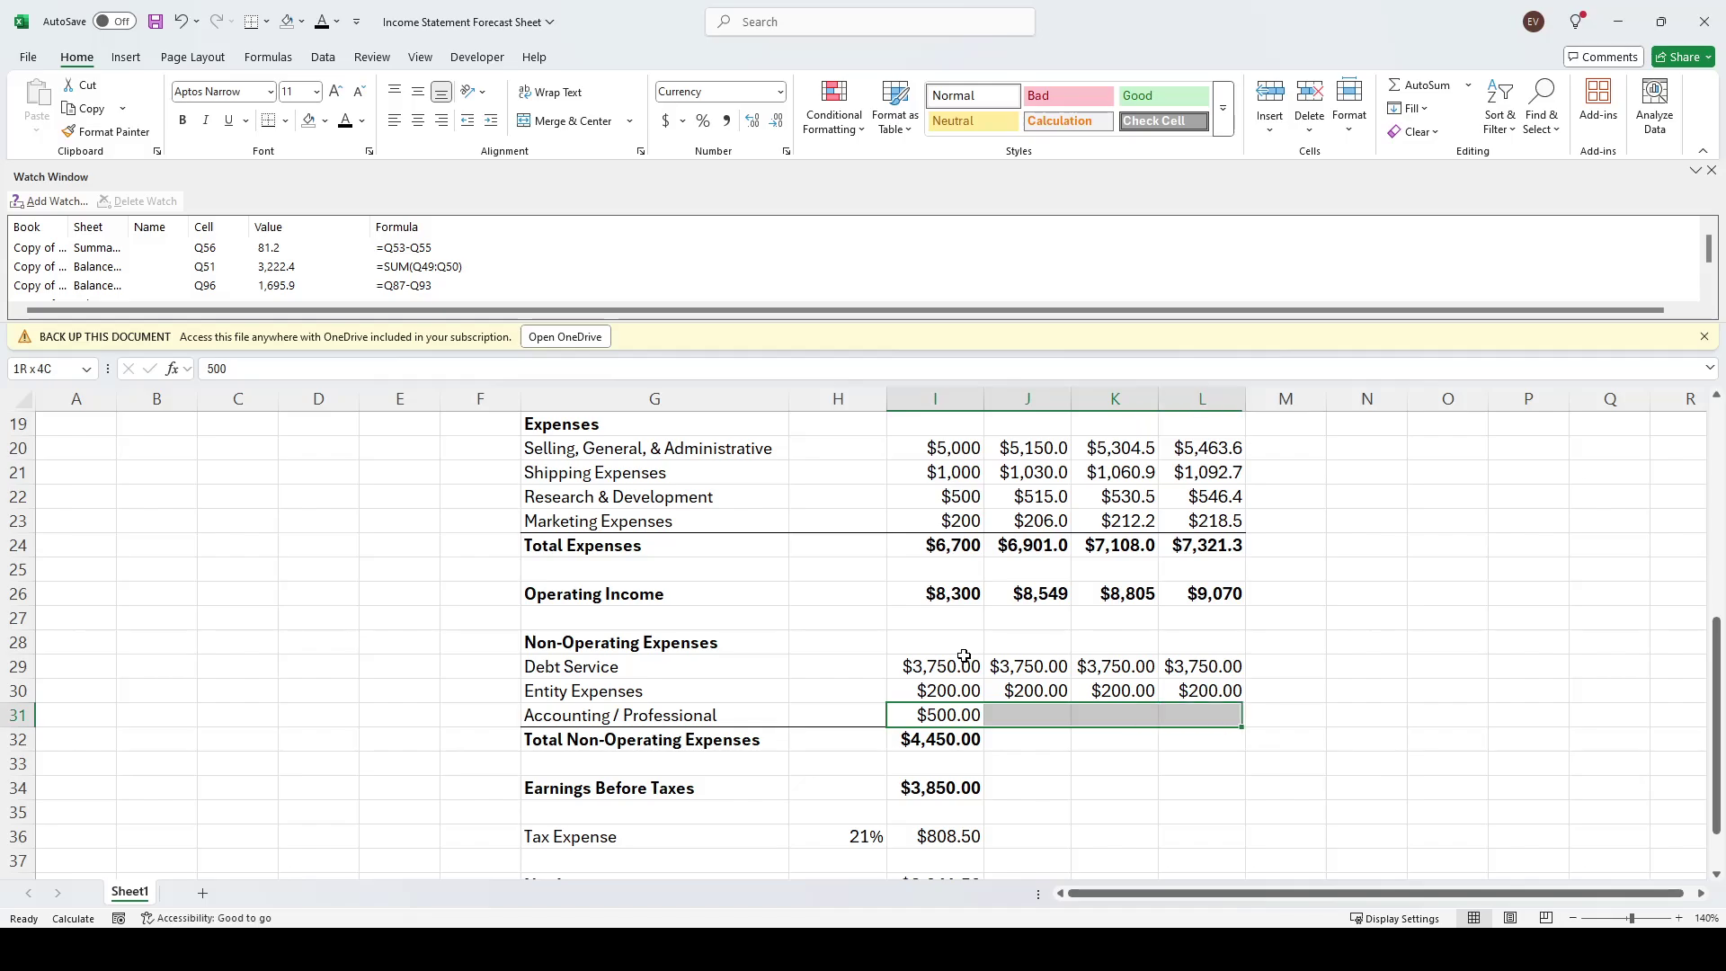
{"action": "key", "text": "ctrl+r"}
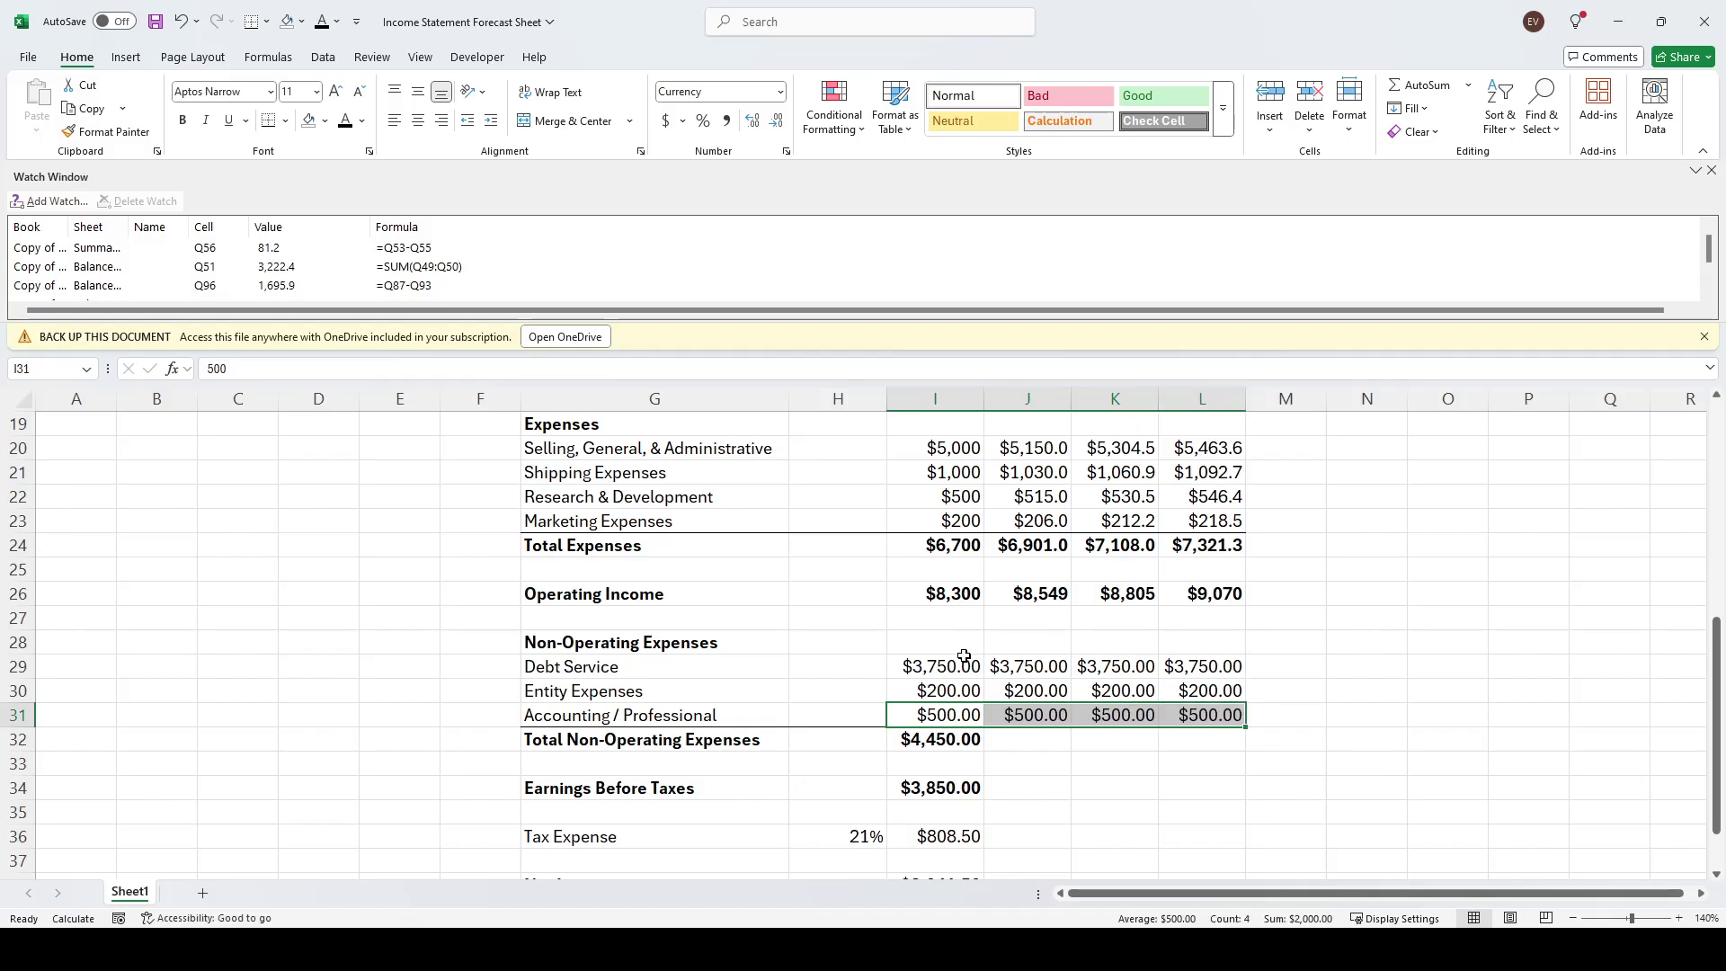
Fill the total non-operating expenses formula =SUM(I29:I31) from I32 across to L32
{"action": "key", "text": "Down"}
{"action": "key", "text": "shift+Right"}
{"action": "key", "text": "shift+Right"}
{"action": "key", "text": "shift+Right"}
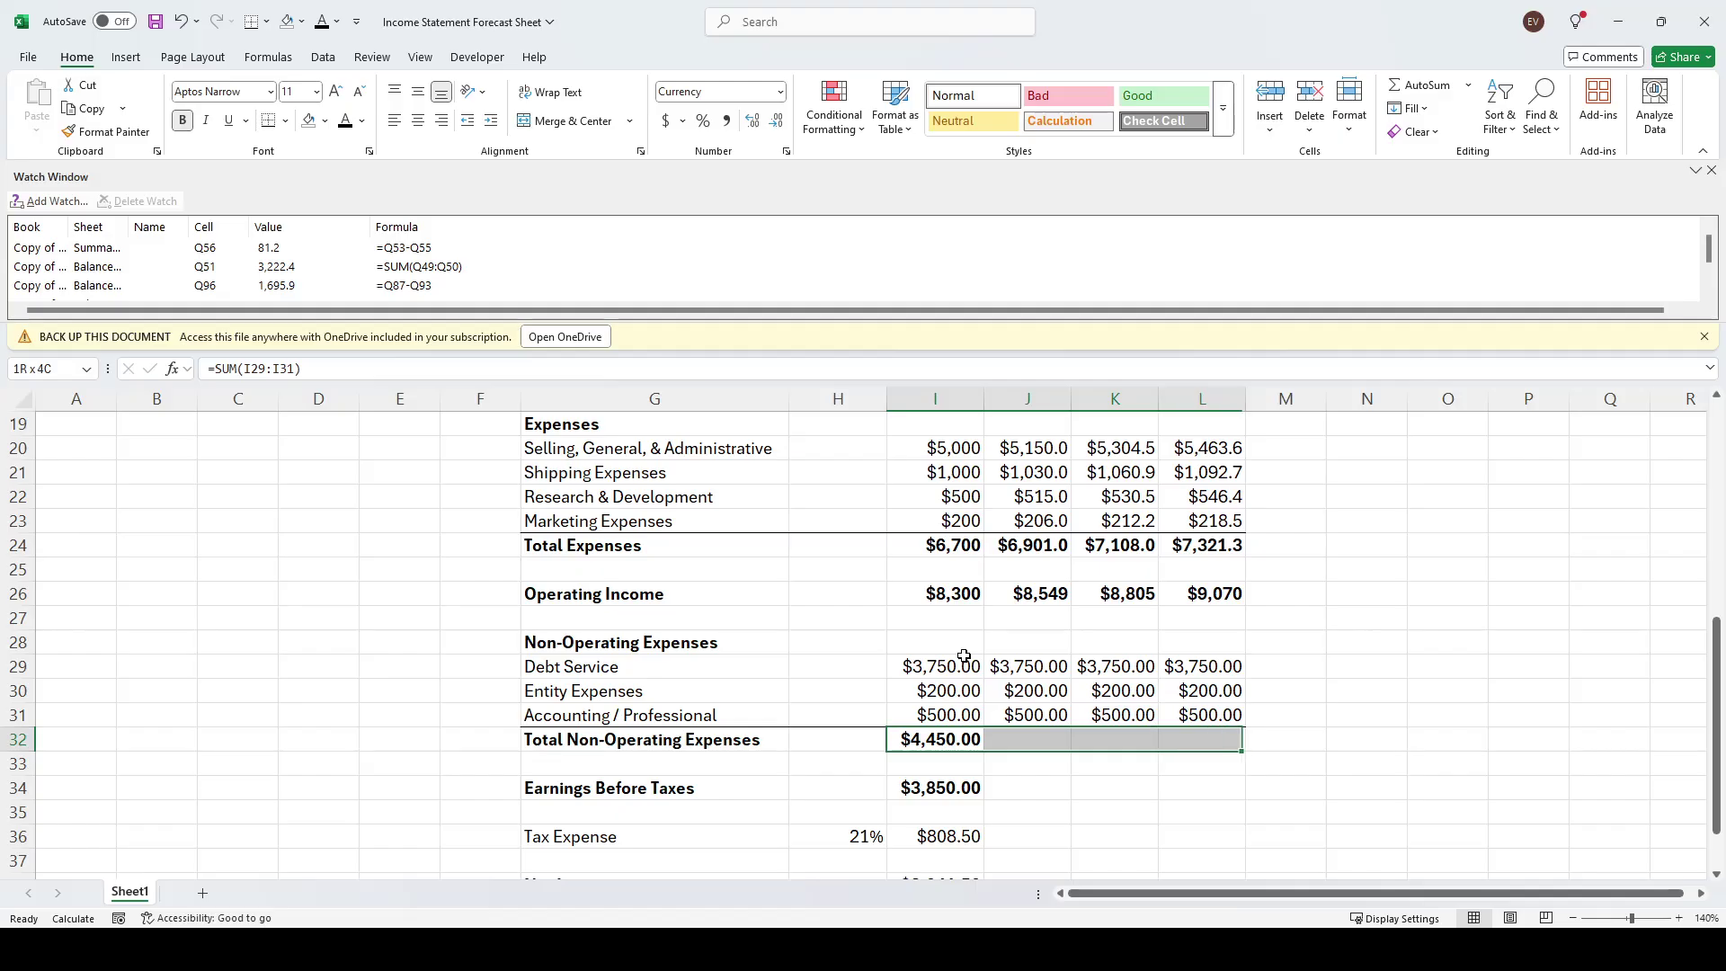
{"action": "key", "text": "ctrl+r"}
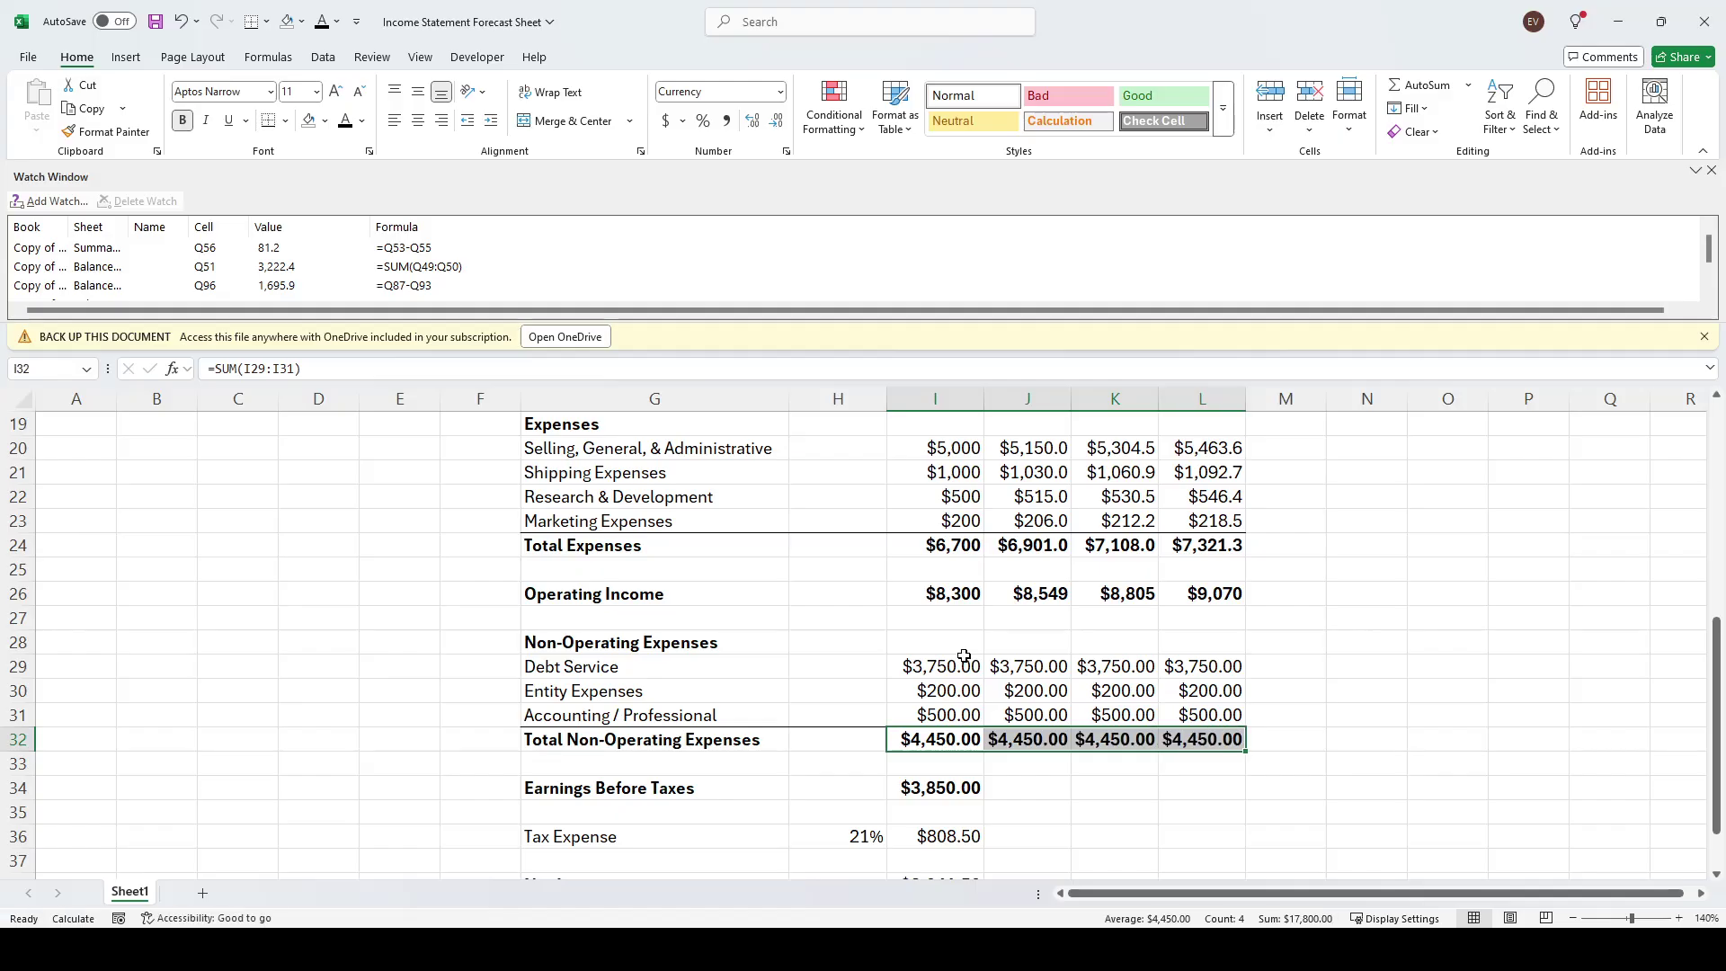
Fill the earnings before taxes formula =I26-I32 from I34 across to L34 for 2025–2027
{"action": "key", "text": "Down"}
{"action": "key", "text": "Down"}
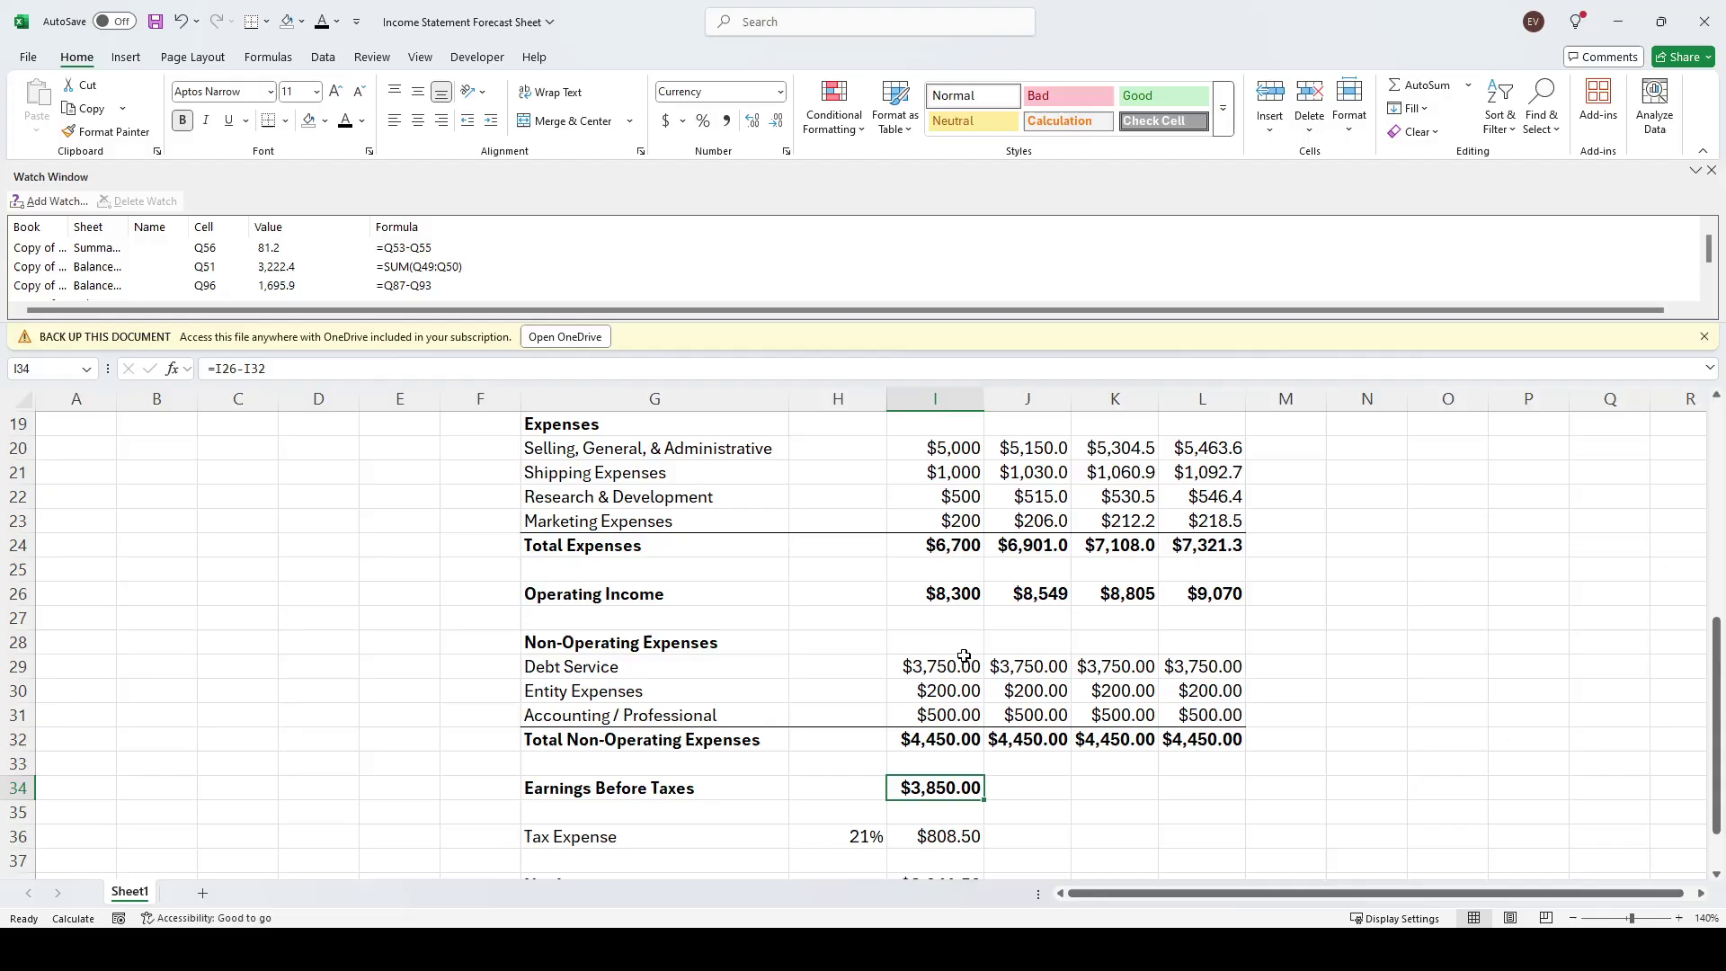
{"action": "key", "text": "shift+Right"}
{"action": "key", "text": "shift+Right"}
{"action": "key", "text": "shift+Right"}
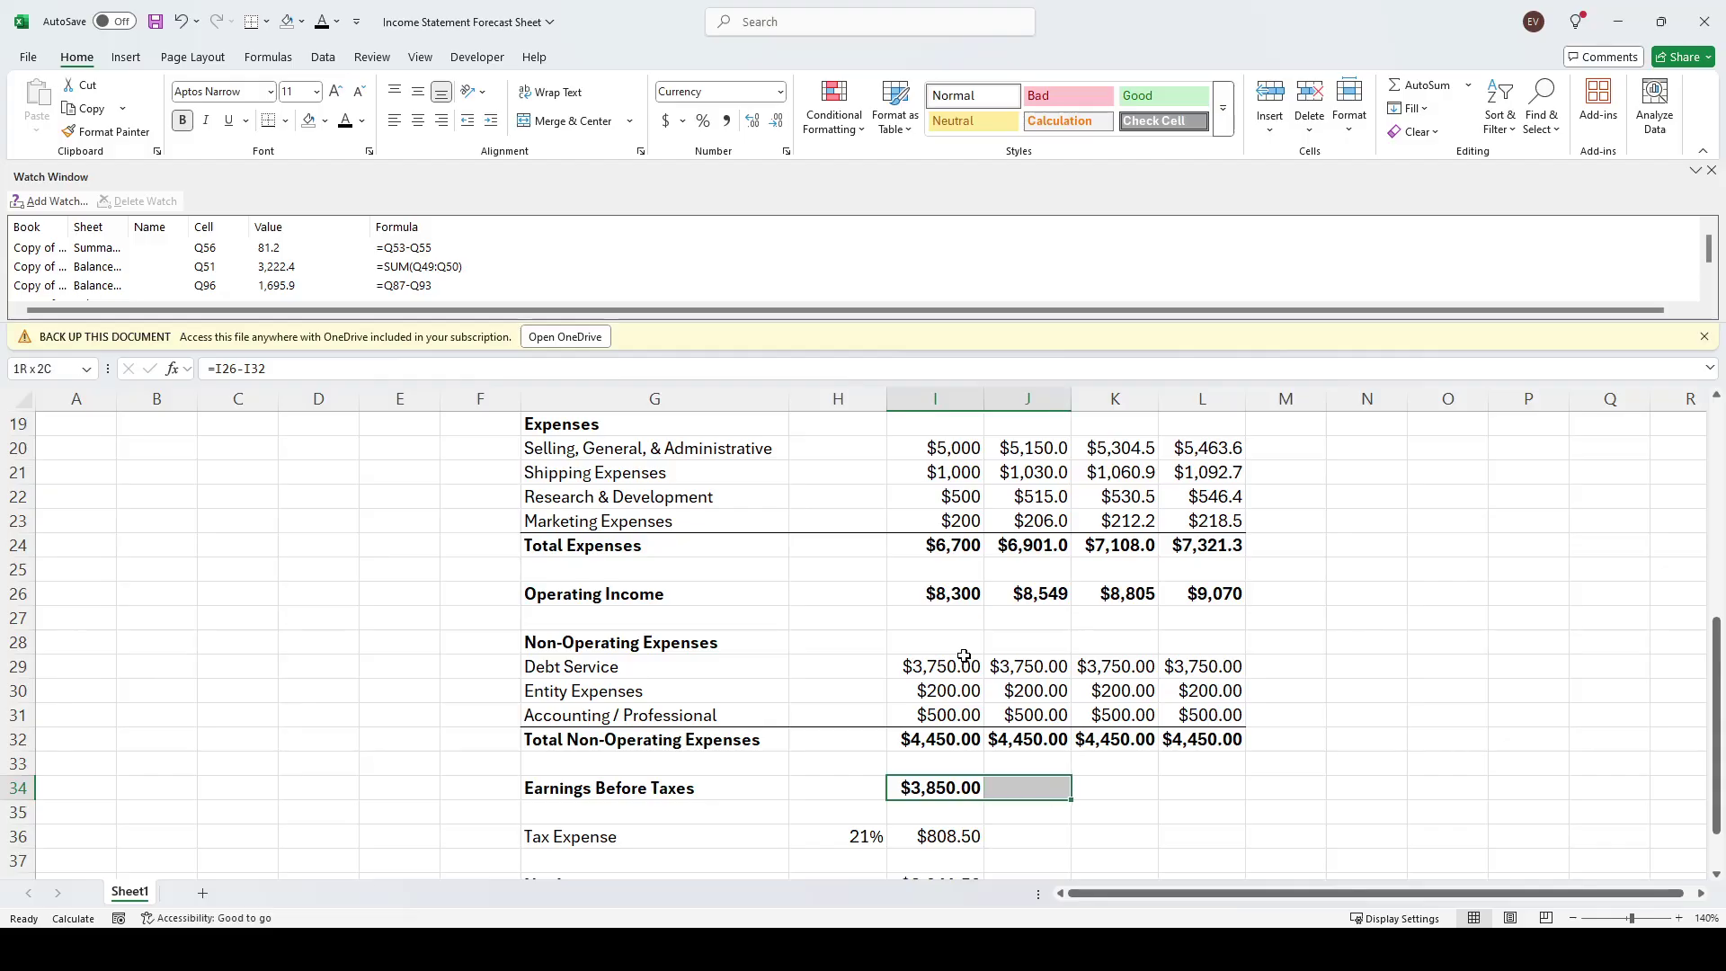
{"action": "key", "text": "ctrl+r"}
Make the tax rate reference absolute in the 2024 tax expense formula in I36, giving =I34*$H$36
{"action": "key", "text": "Down"}
{"action": "key", "text": "Down"}
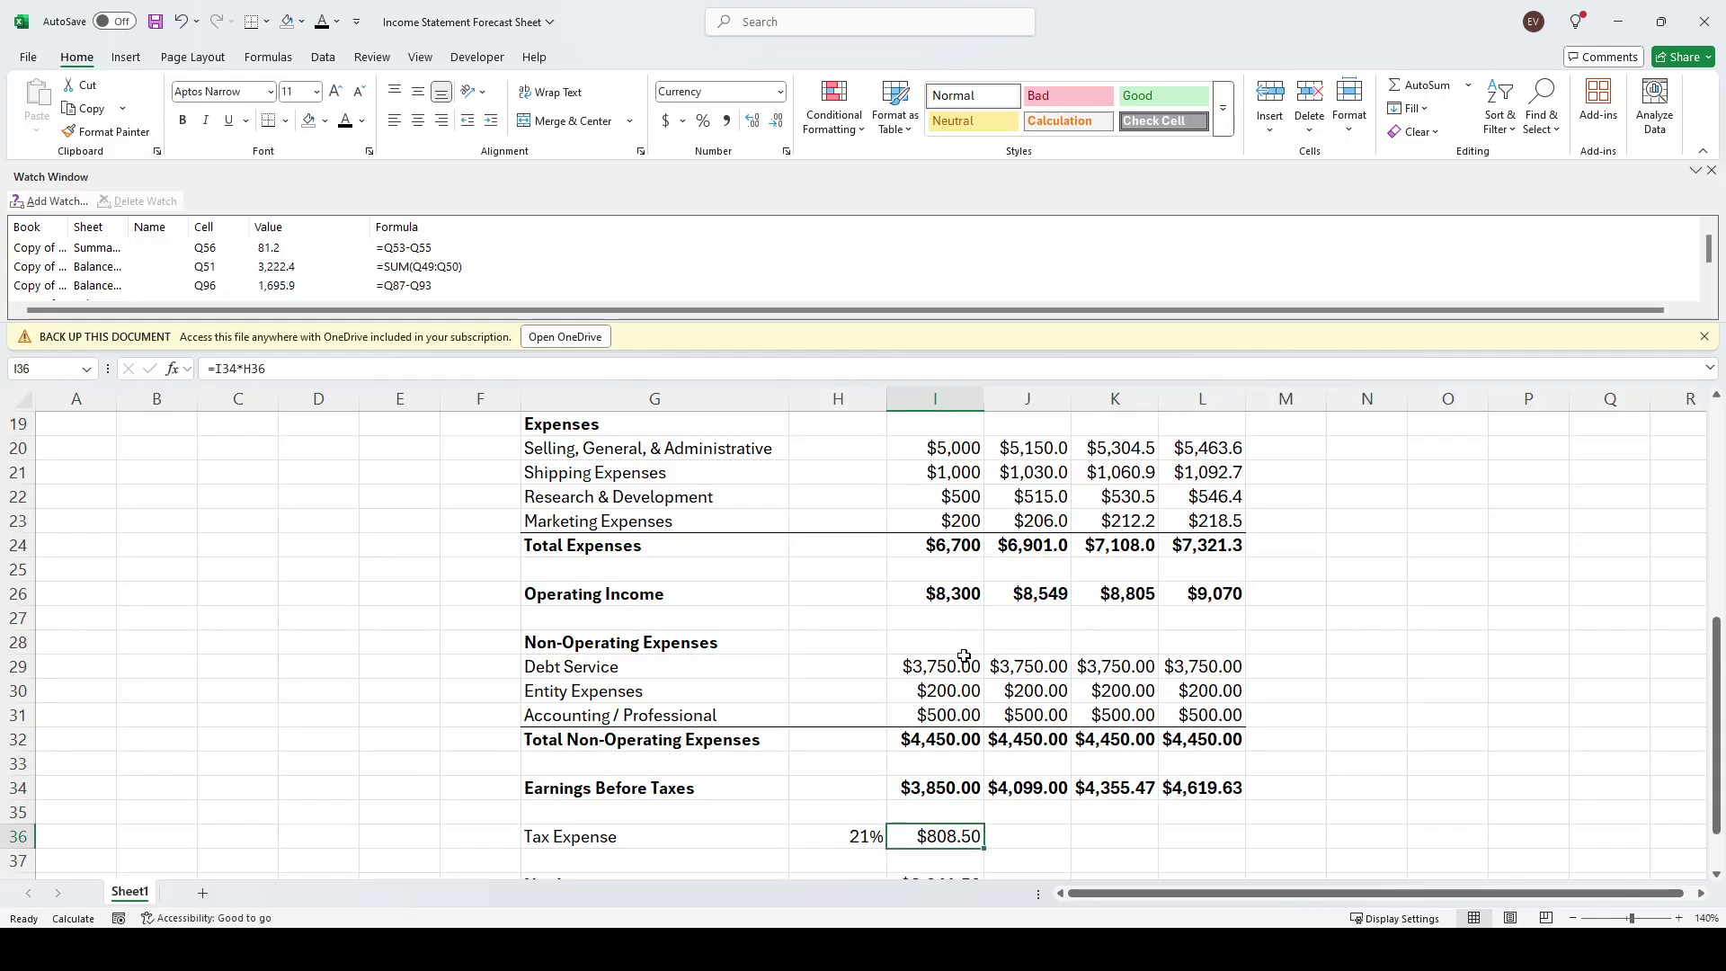
{"action": "key", "text": "shift+Right"}
{"action": "key", "text": "shift+Left"}
{"action": "key", "text": "F2"}
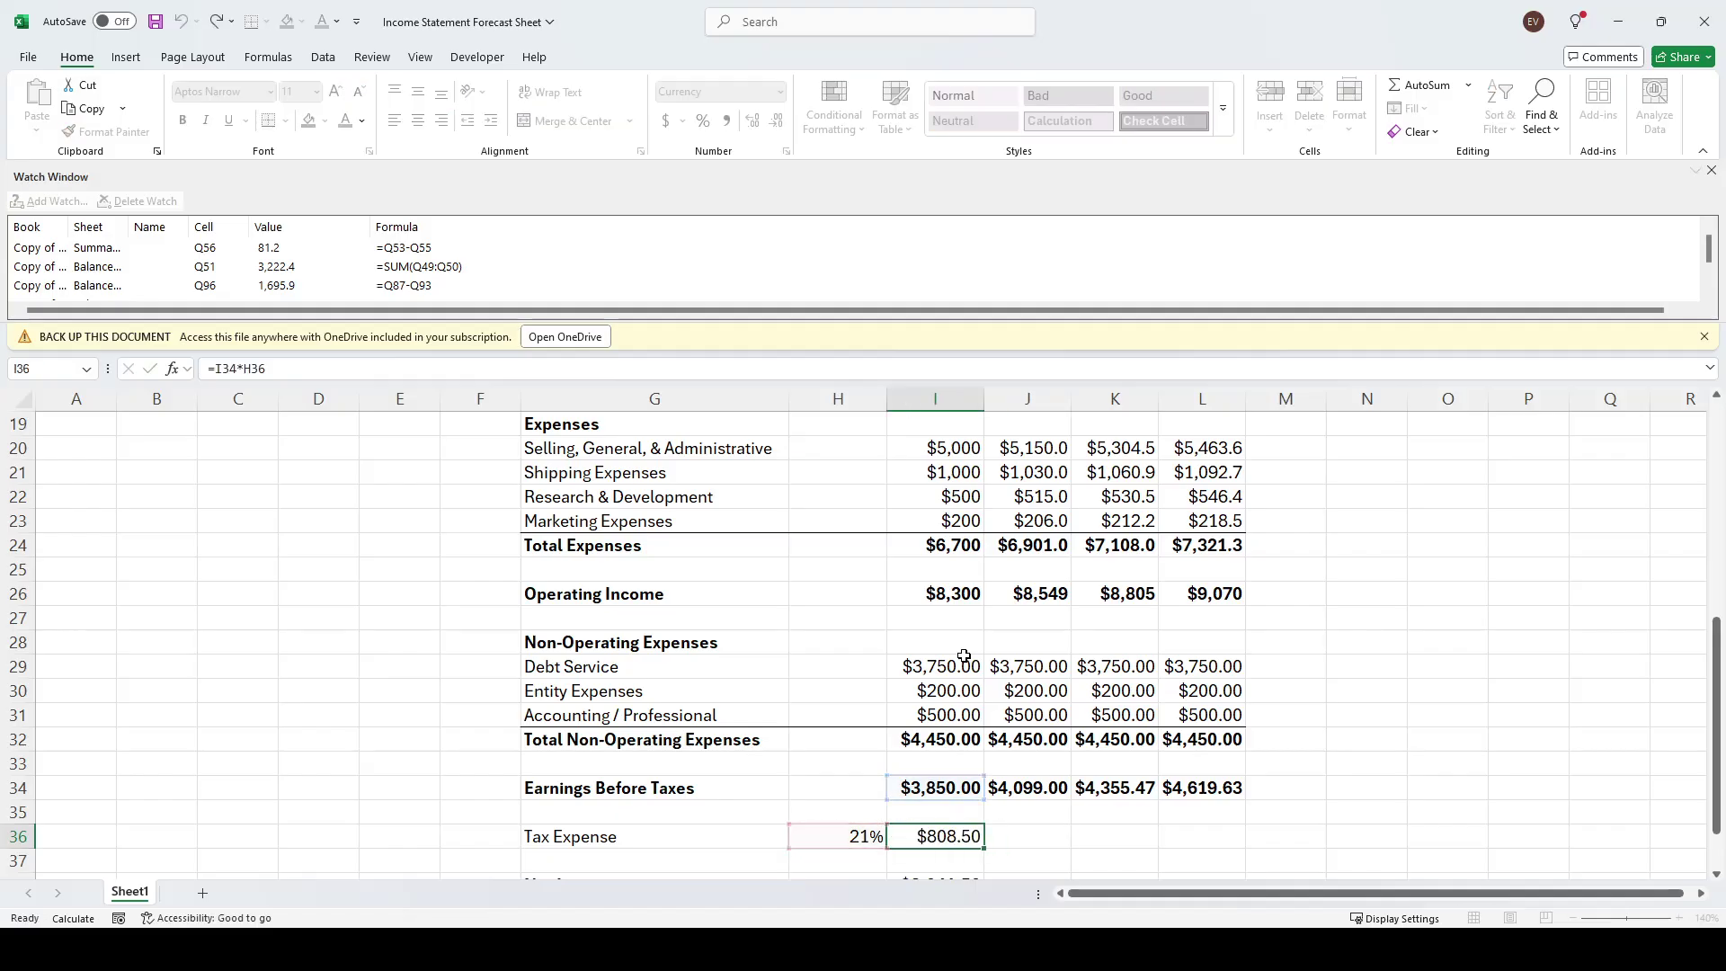
{"action": "key", "text": "Escape"}
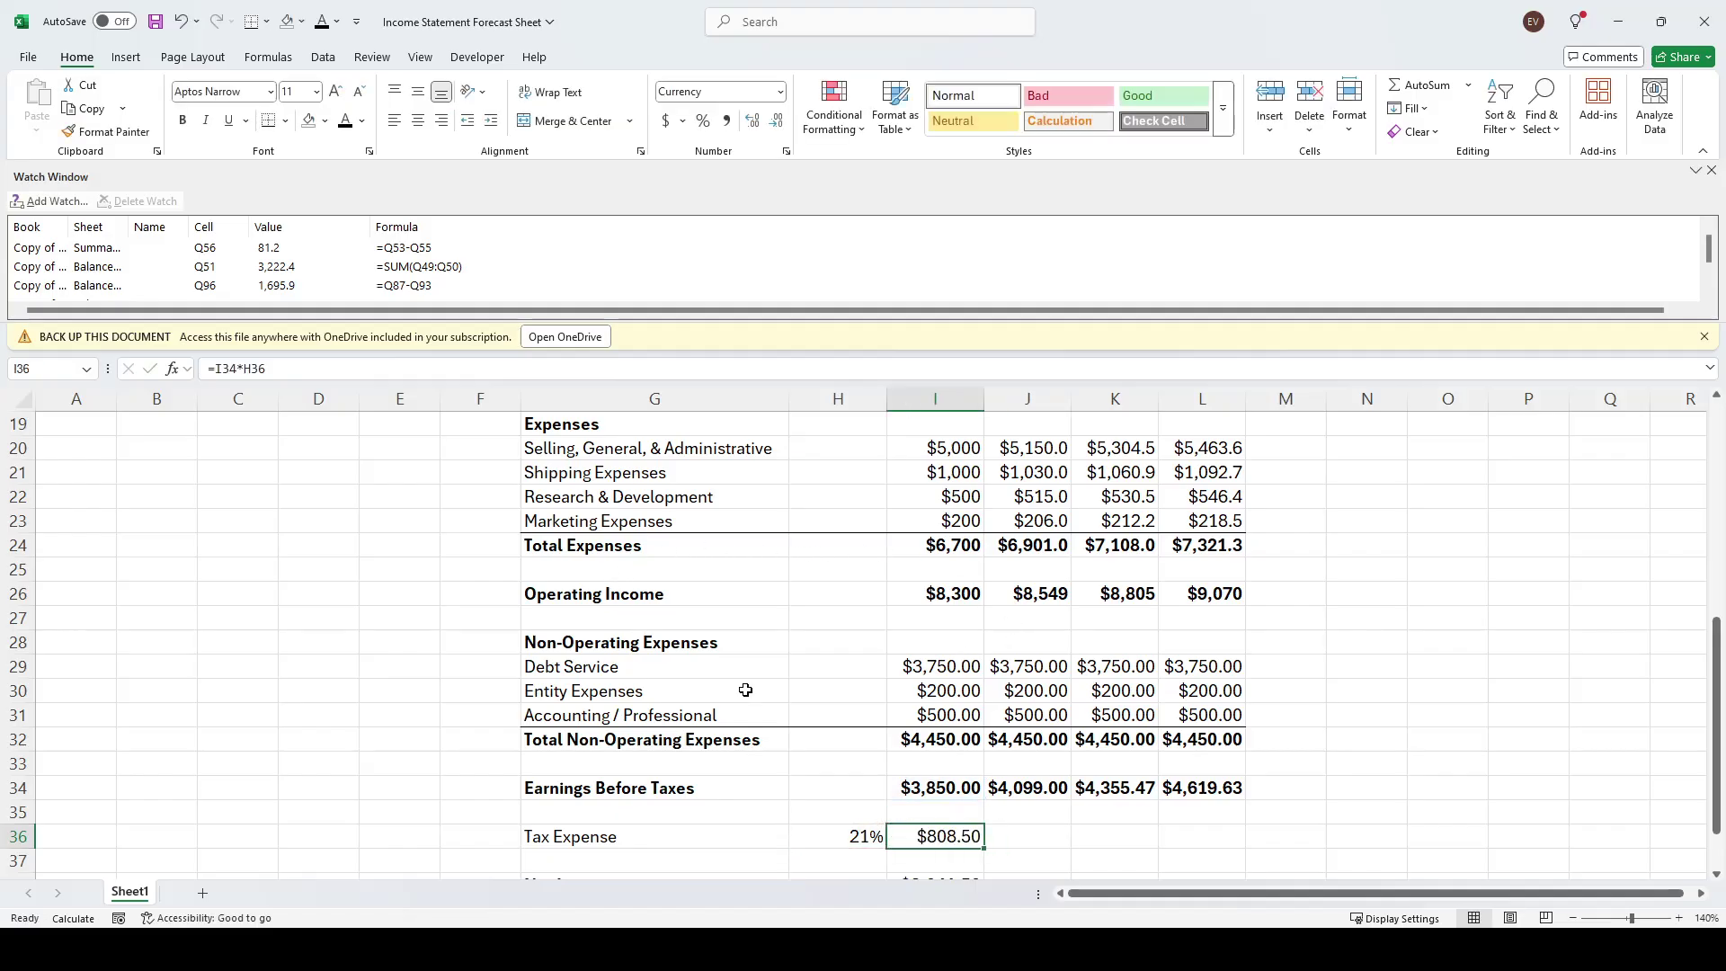
{"action": "left_click", "coordinate": [262, 370]}
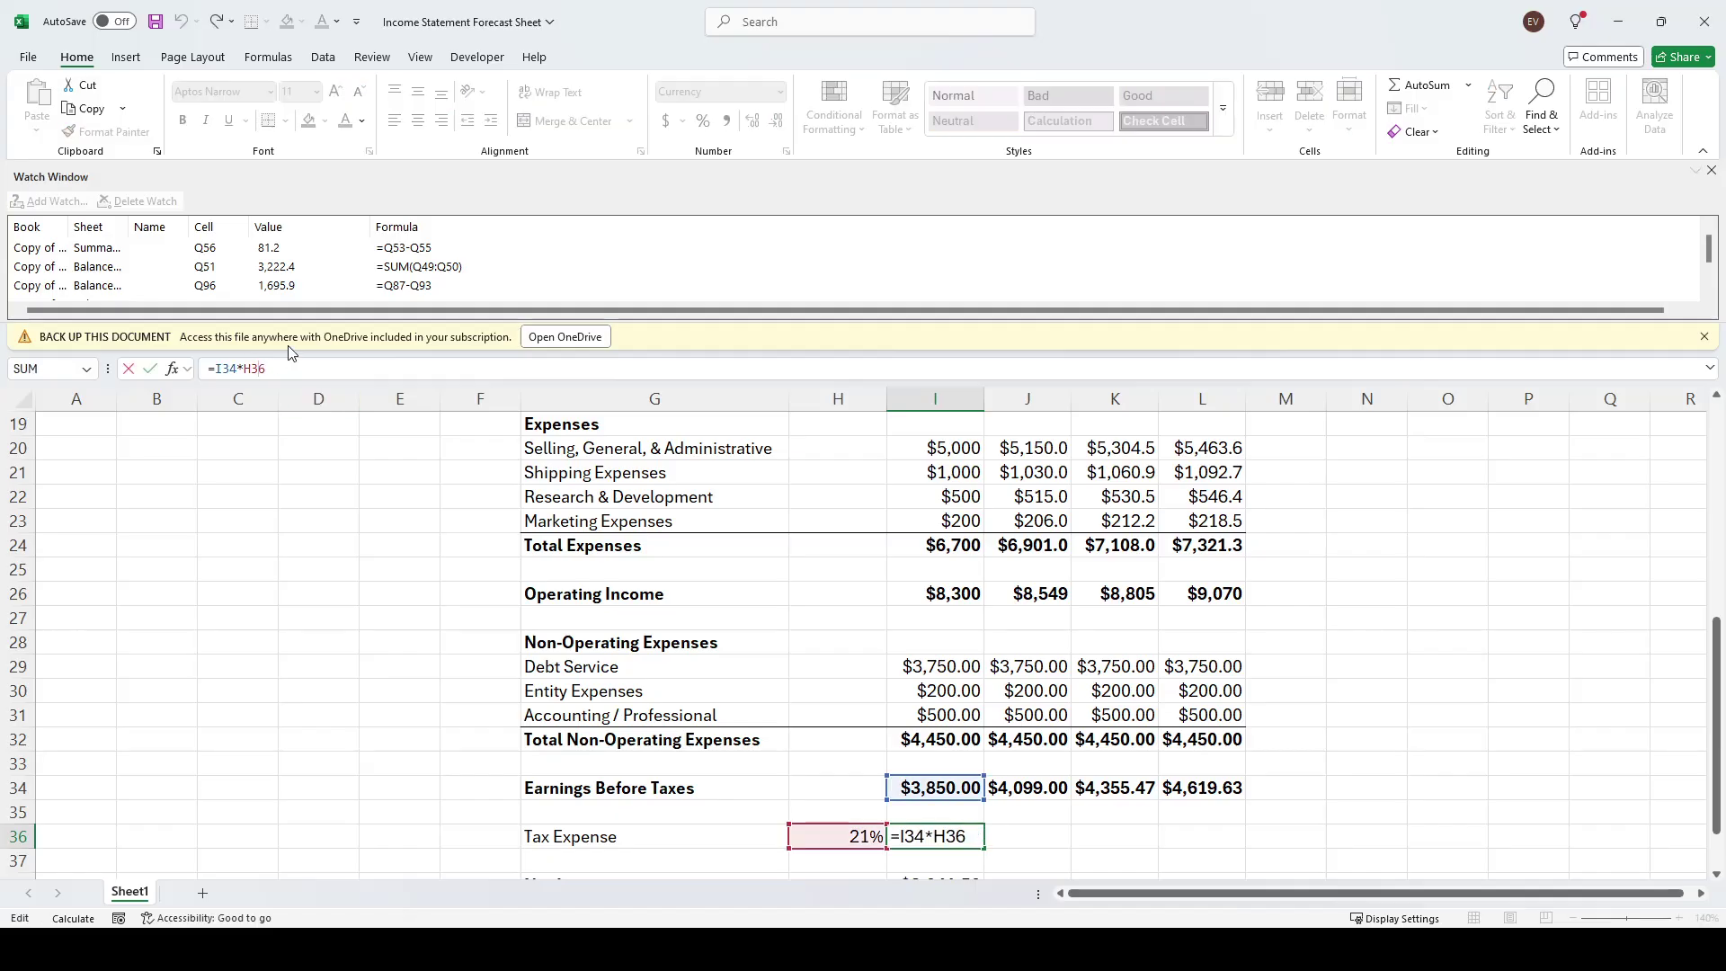
{"action": "key", "text": "F4"}
{"action": "key", "text": "ctrl+Return"}
Fill the 2024 tax expense formula from I36 across to L36 and check the formula in the 2027 cell
{"action": "key", "text": "shift+Right"}
{"action": "key", "text": "shift+Right"}
{"action": "key", "text": "shift+Right"}
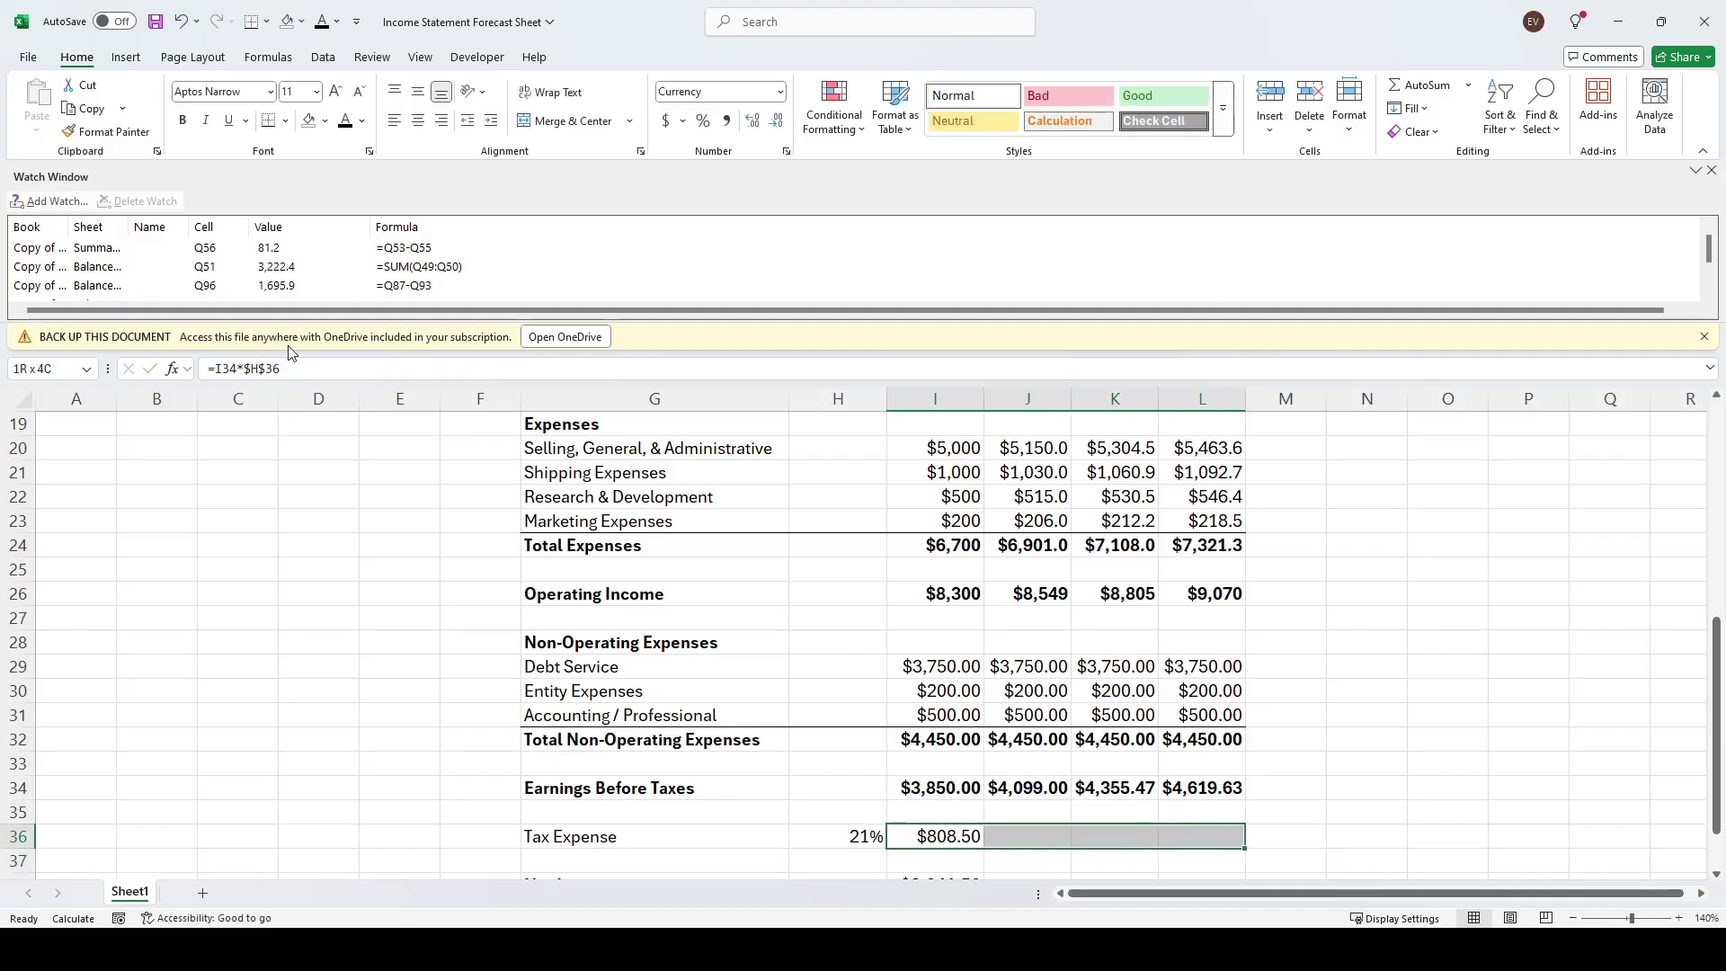
{"action": "key", "text": "ctrl+r"}
{"action": "key", "text": "Right"}
{"action": "key", "text": "Right"}
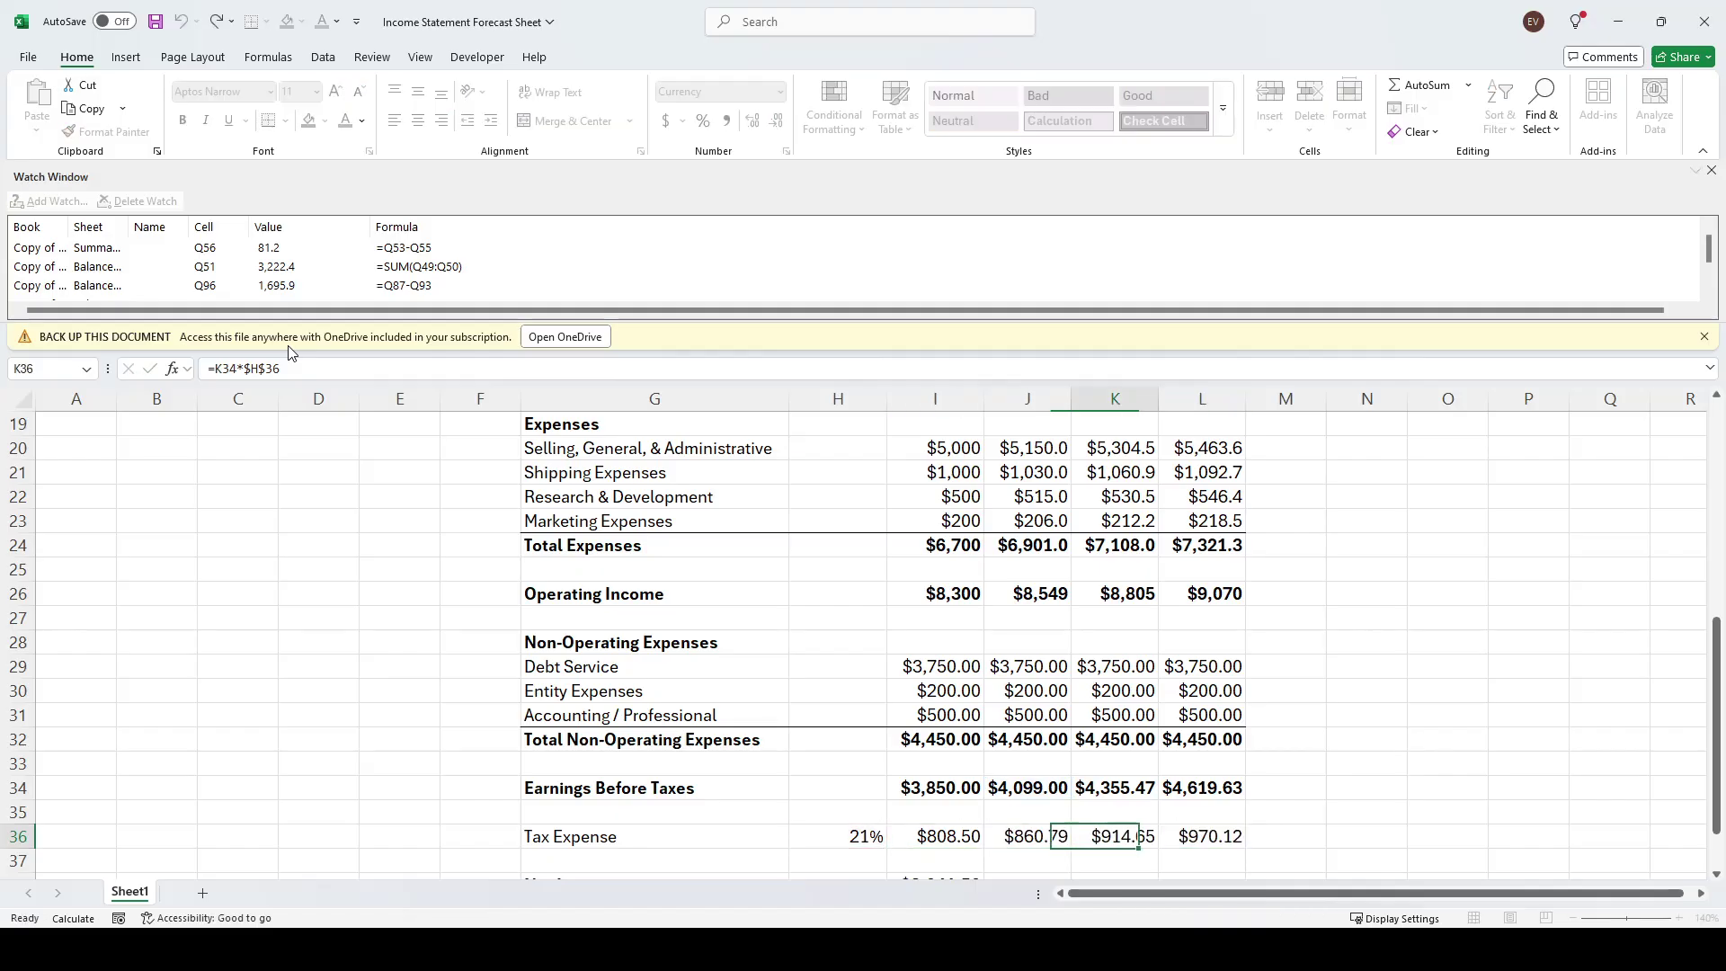
{"action": "key", "text": "Right"}
{"action": "key", "text": "F2"}
{"action": "key", "text": "Escape"}
Look over the net income and profit margin rows and the tax rate in H36
{"action": "key", "text": "Down"}
{"action": "key", "text": "Down"}
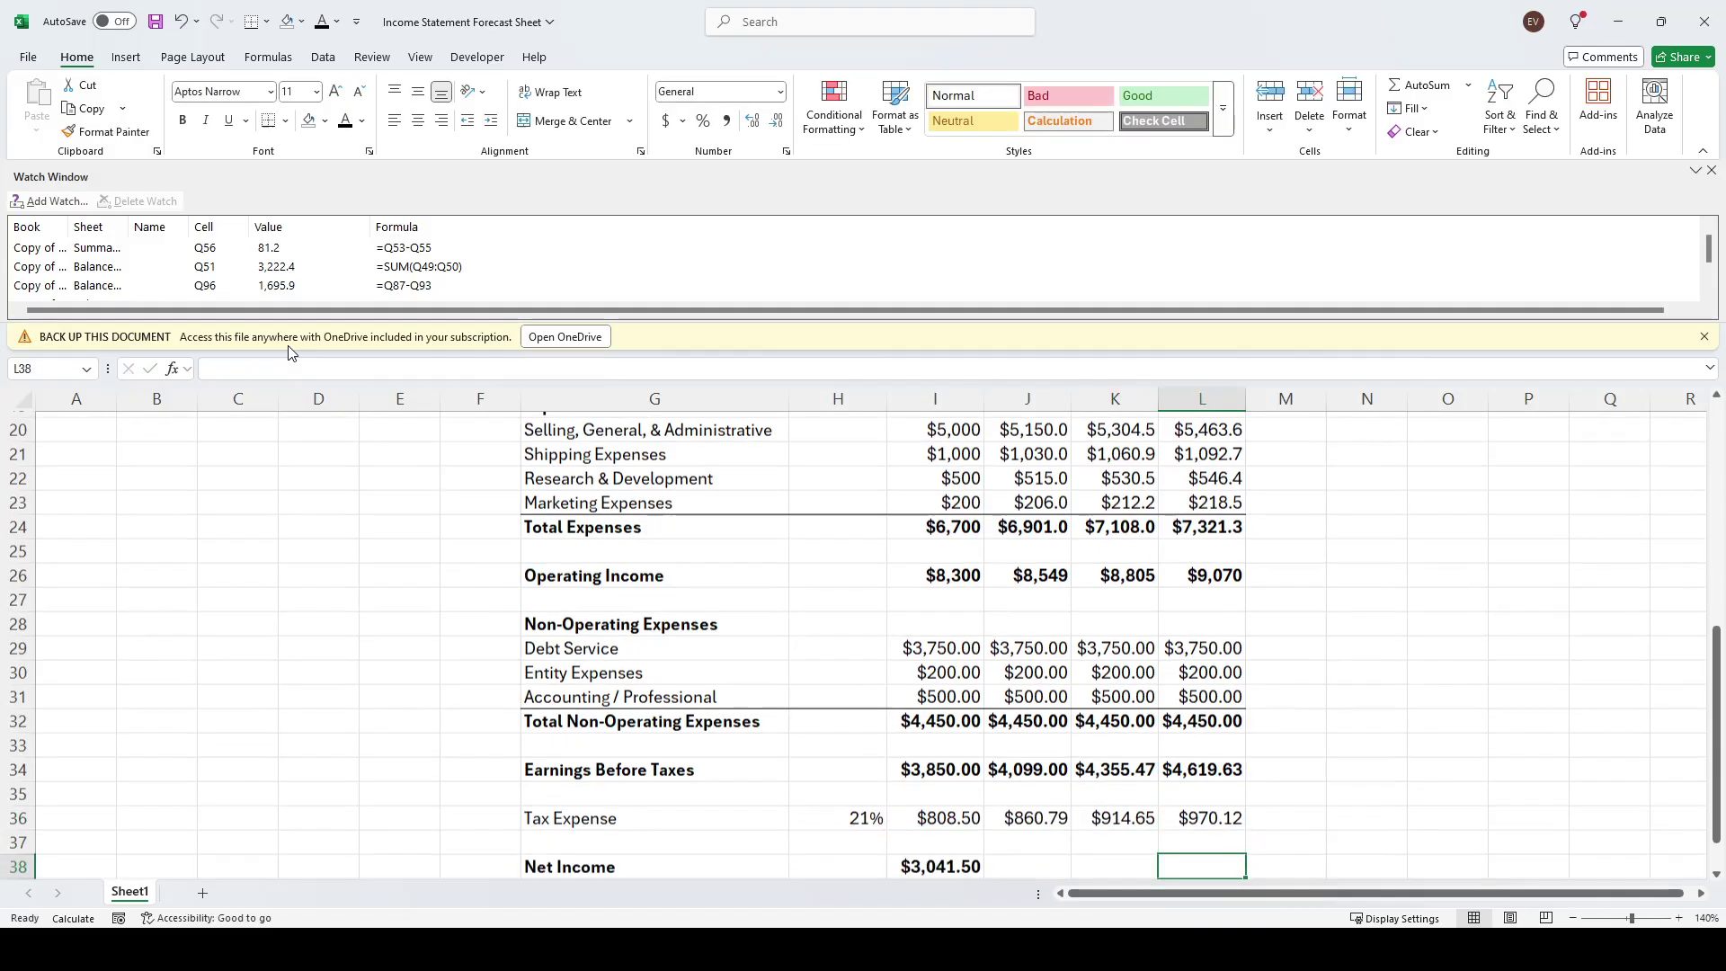
{"action": "key", "text": "Down"}
{"action": "key", "text": "Down"}
{"action": "key", "text": "Left"}
{"action": "key", "text": "Left"}
{"action": "key", "text": "Left"}
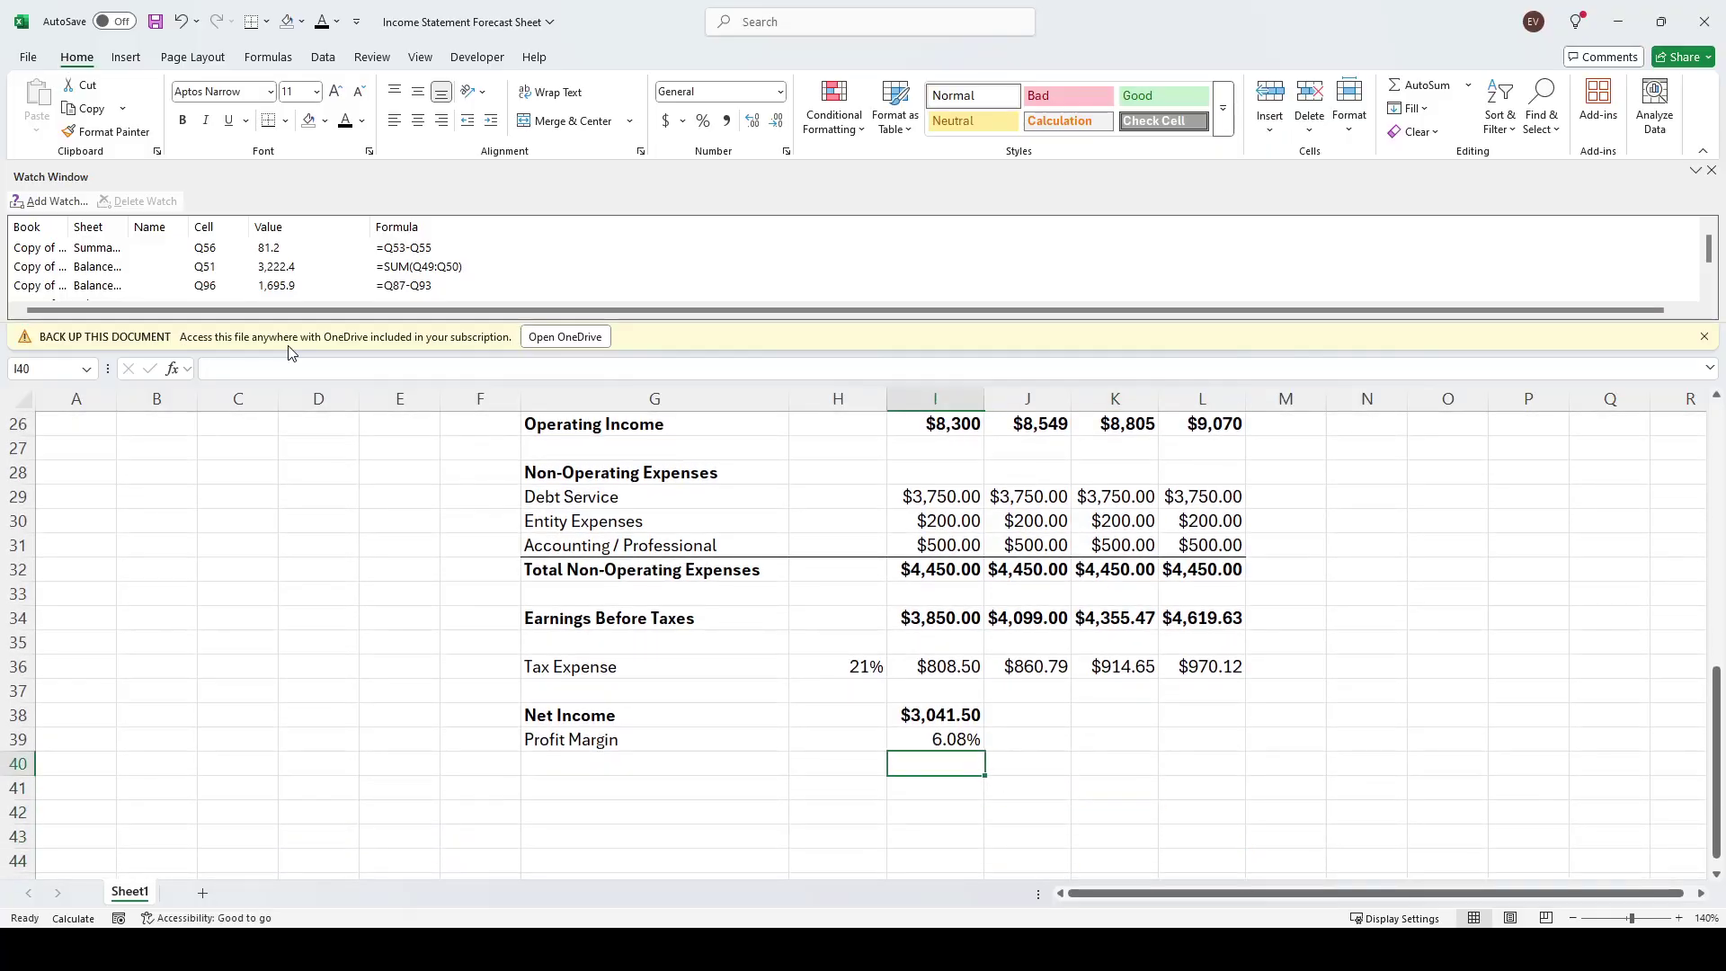
{"action": "key", "text": "Up"}
{"action": "key", "text": "Up"}
{"action": "key", "text": "Up"}
{"action": "key", "text": "Up"}
{"action": "key", "text": "Right"}
{"action": "key", "text": "Left"}
{"action": "key", "text": "Left"}
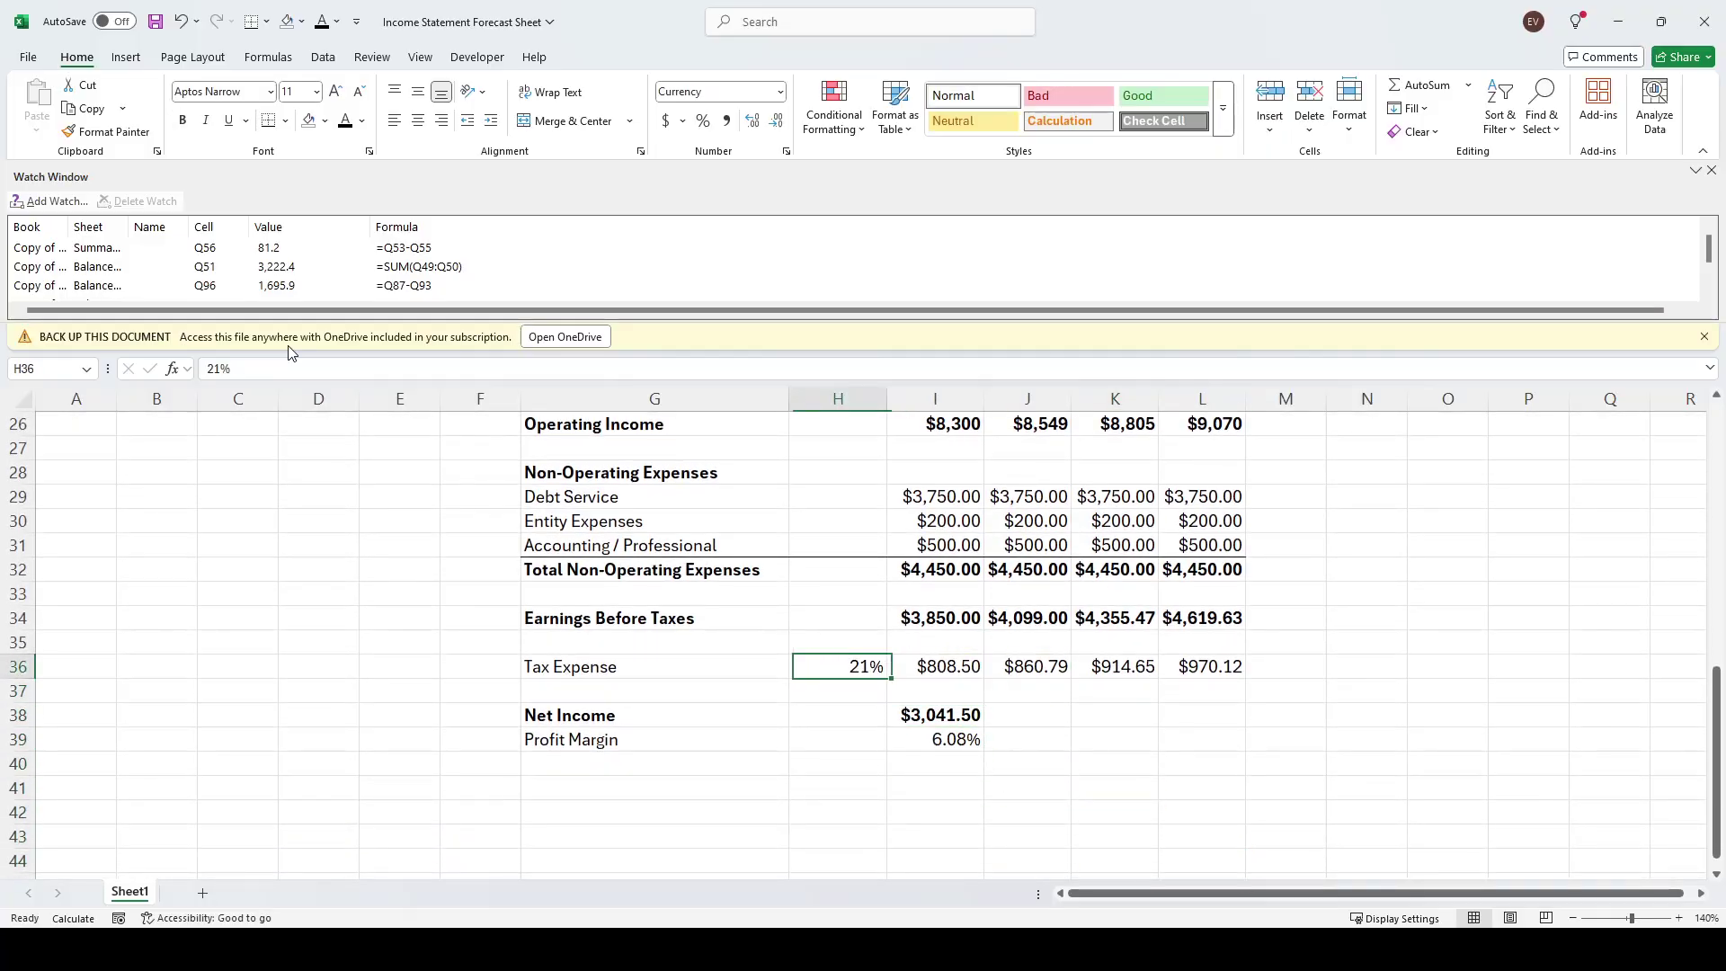
Fill the 2024 net income and profit margin formulas from I38:I39 across to column L for 2025–2027
{"action": "key", "text": "Down"}
{"action": "key", "text": "Right"}
{"action": "key", "text": "Down"}
{"action": "key", "text": "shift+Down"}
{"action": "key", "text": "shift+Right"}
{"action": "key", "text": "shift+Right"}
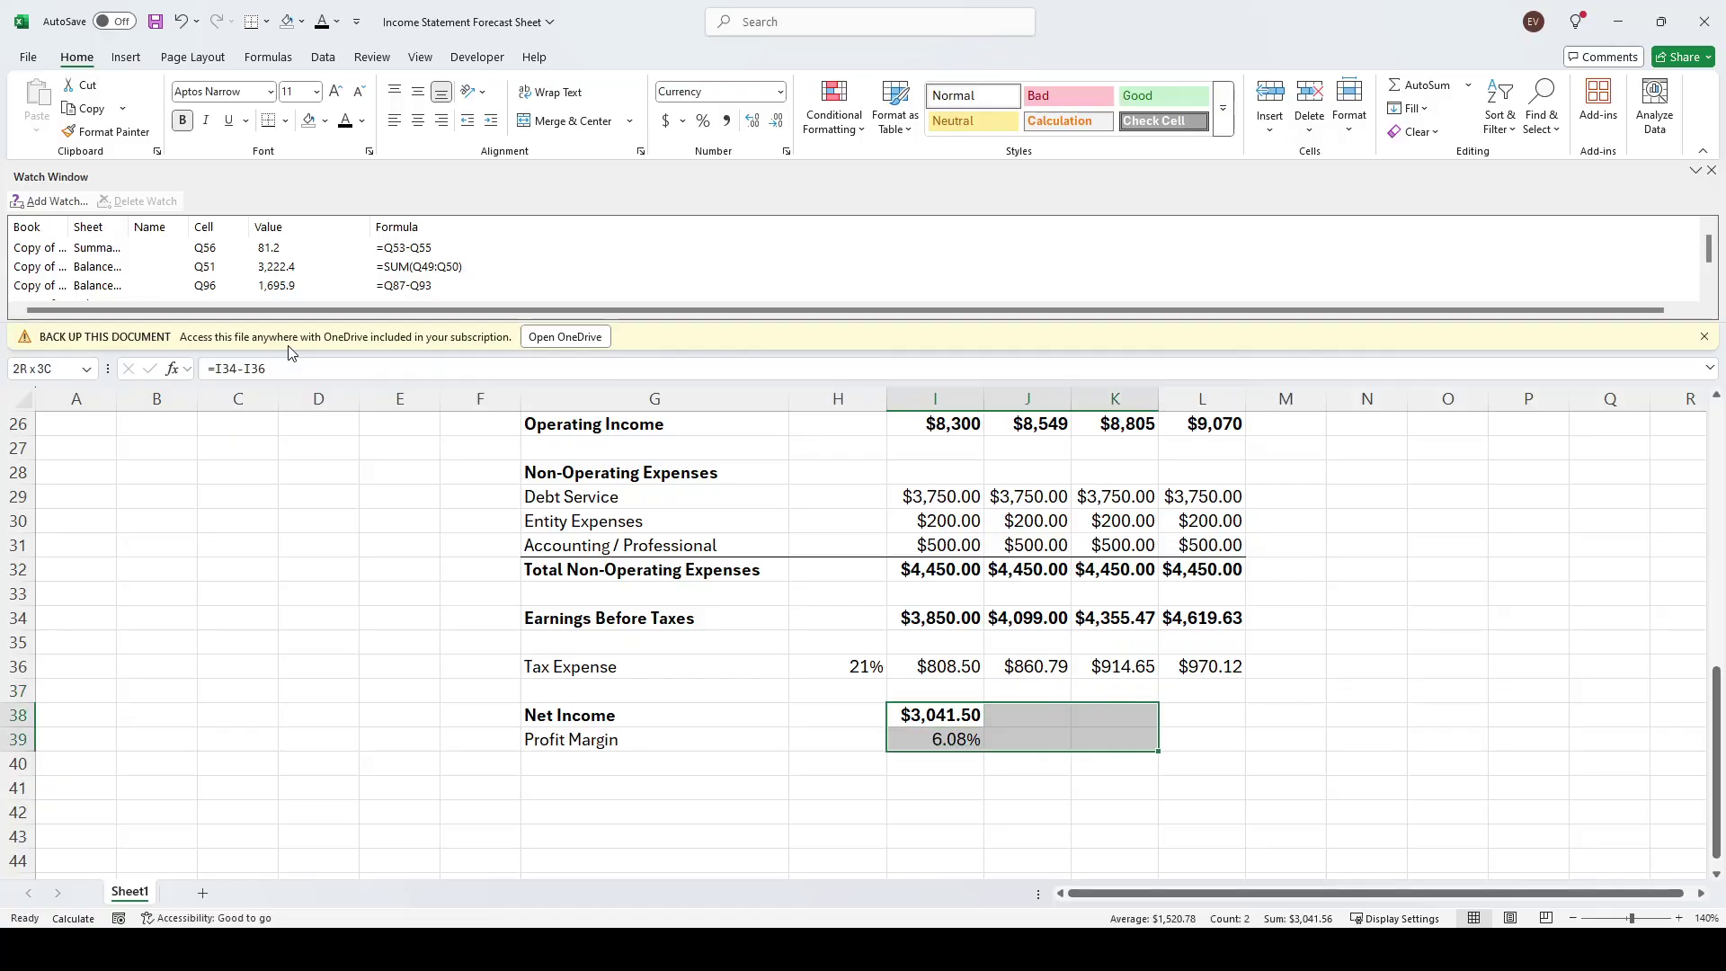
{"action": "key", "text": "shift+Right"}
{"action": "key", "text": "ctrl+r"}
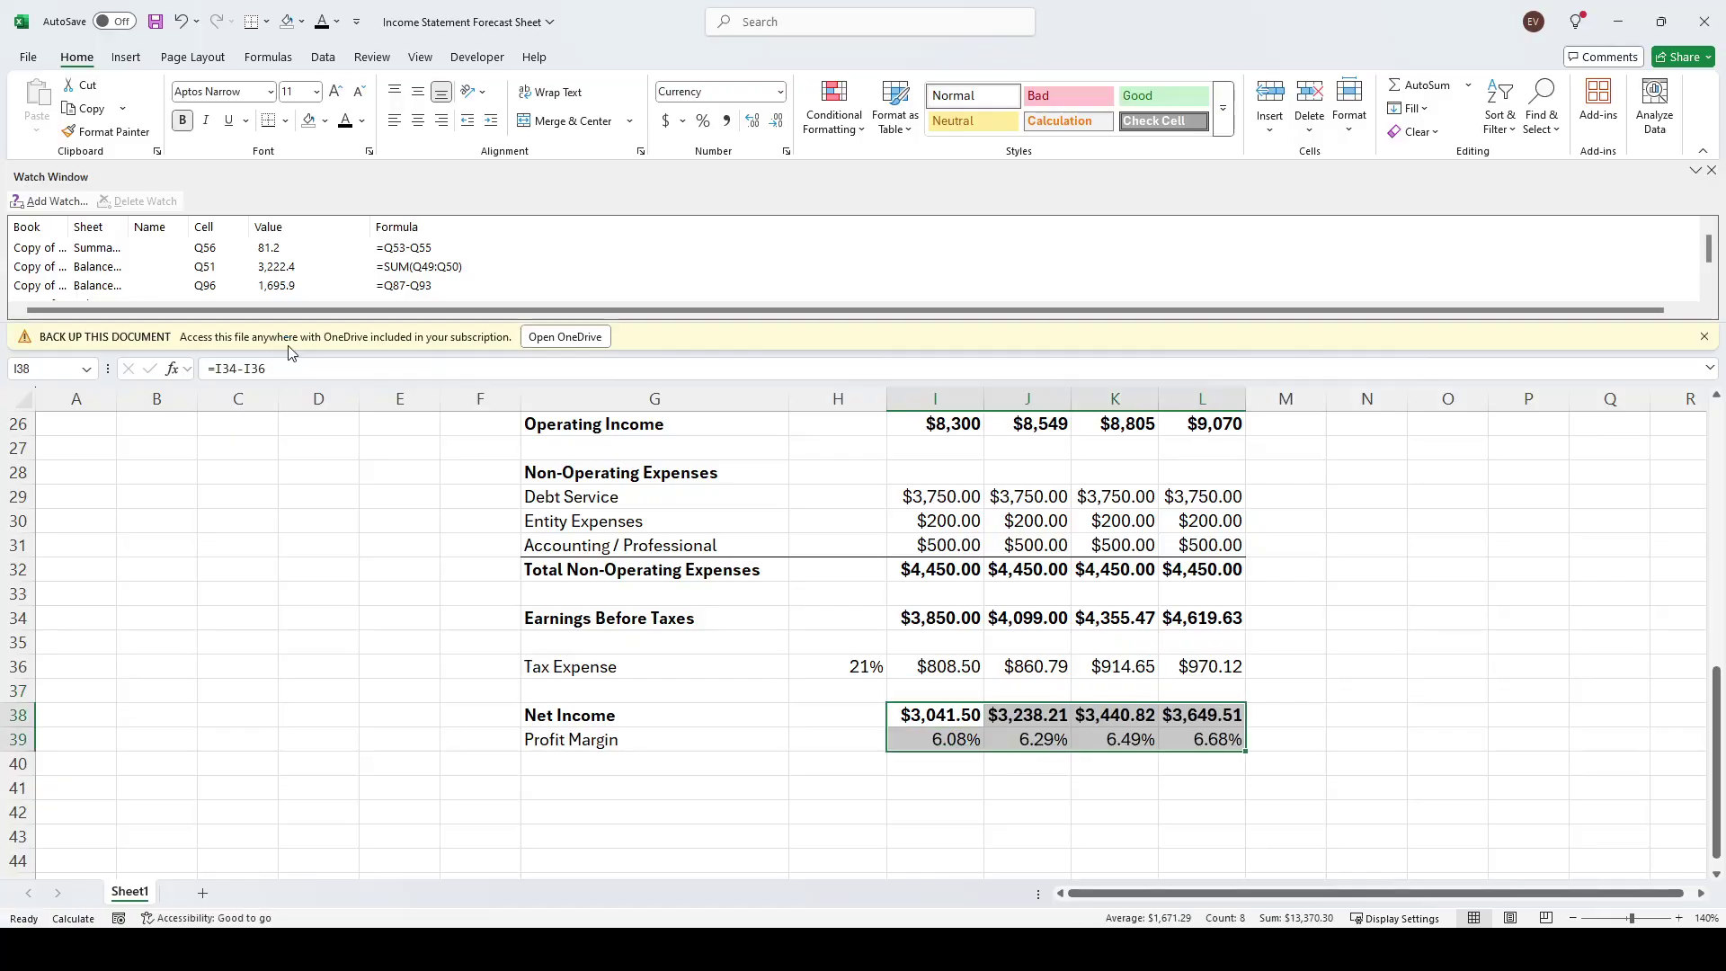
Examine the forecast net income and profit margin for 2025, 2026 and 2027, column by column
{"action": "key", "text": "Left"}
{"action": "key", "text": "Right"}
{"action": "key", "text": "Right"}
{"action": "key", "text": "shift+space"}
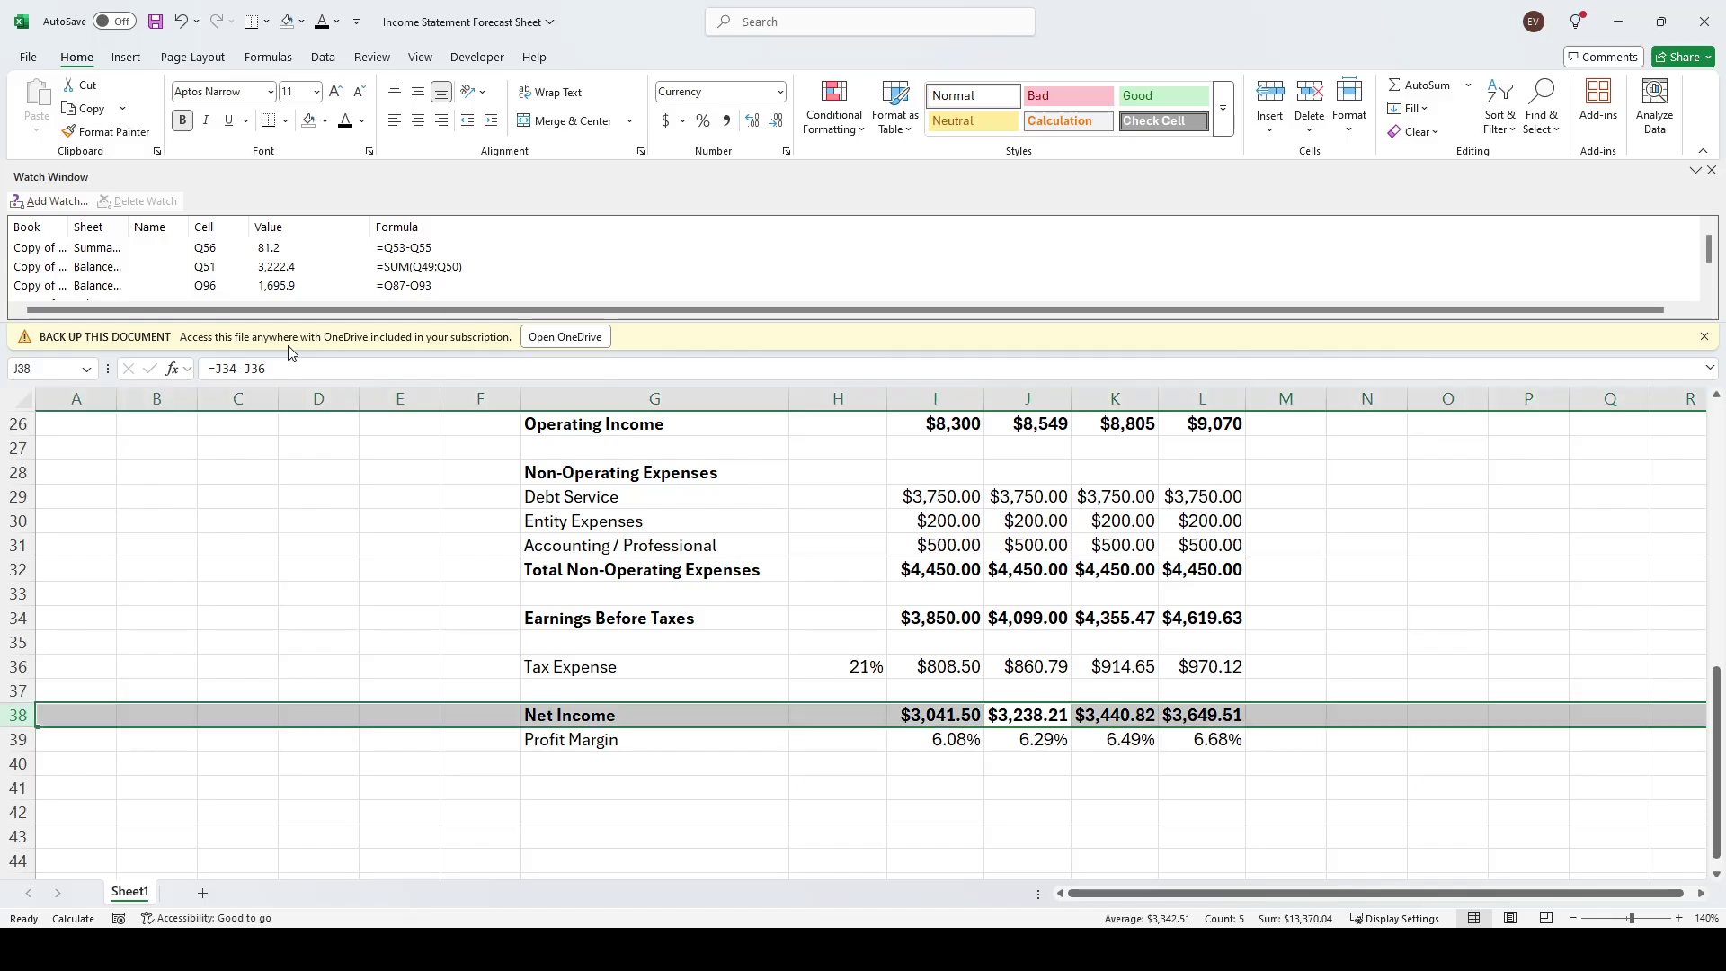
{"action": "key", "text": "Down"}
{"action": "key", "text": "ctrl+space"}
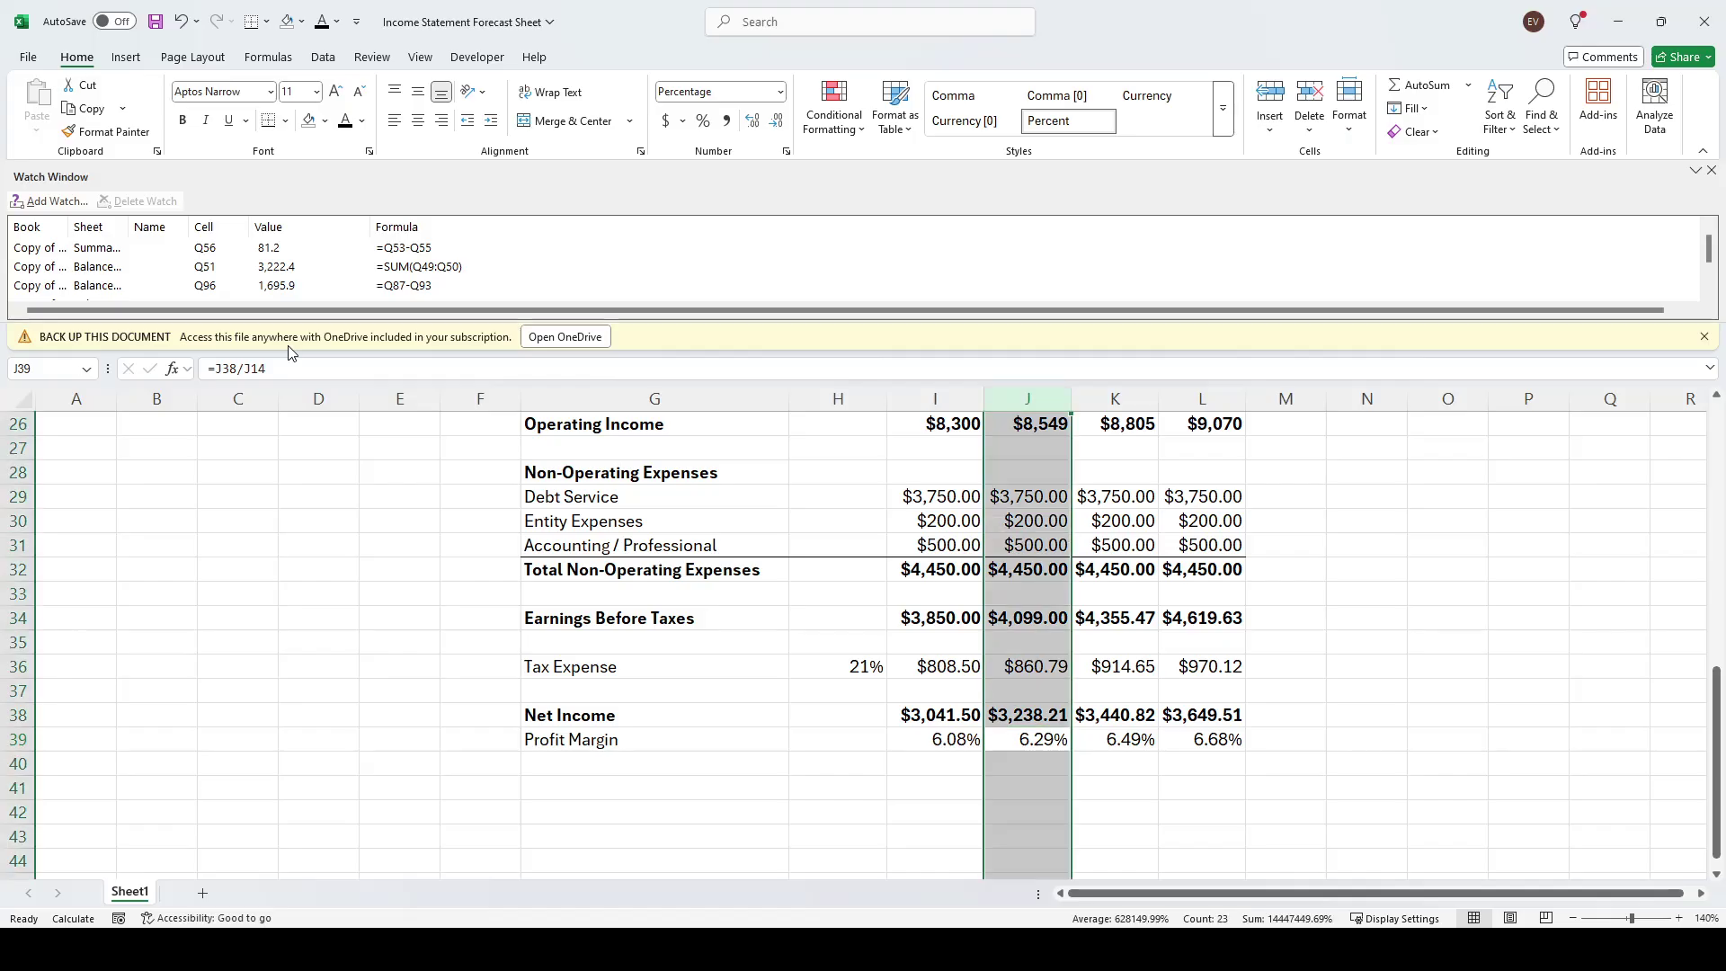
{"action": "key", "text": "Right"}
{"action": "key", "text": "Up"}
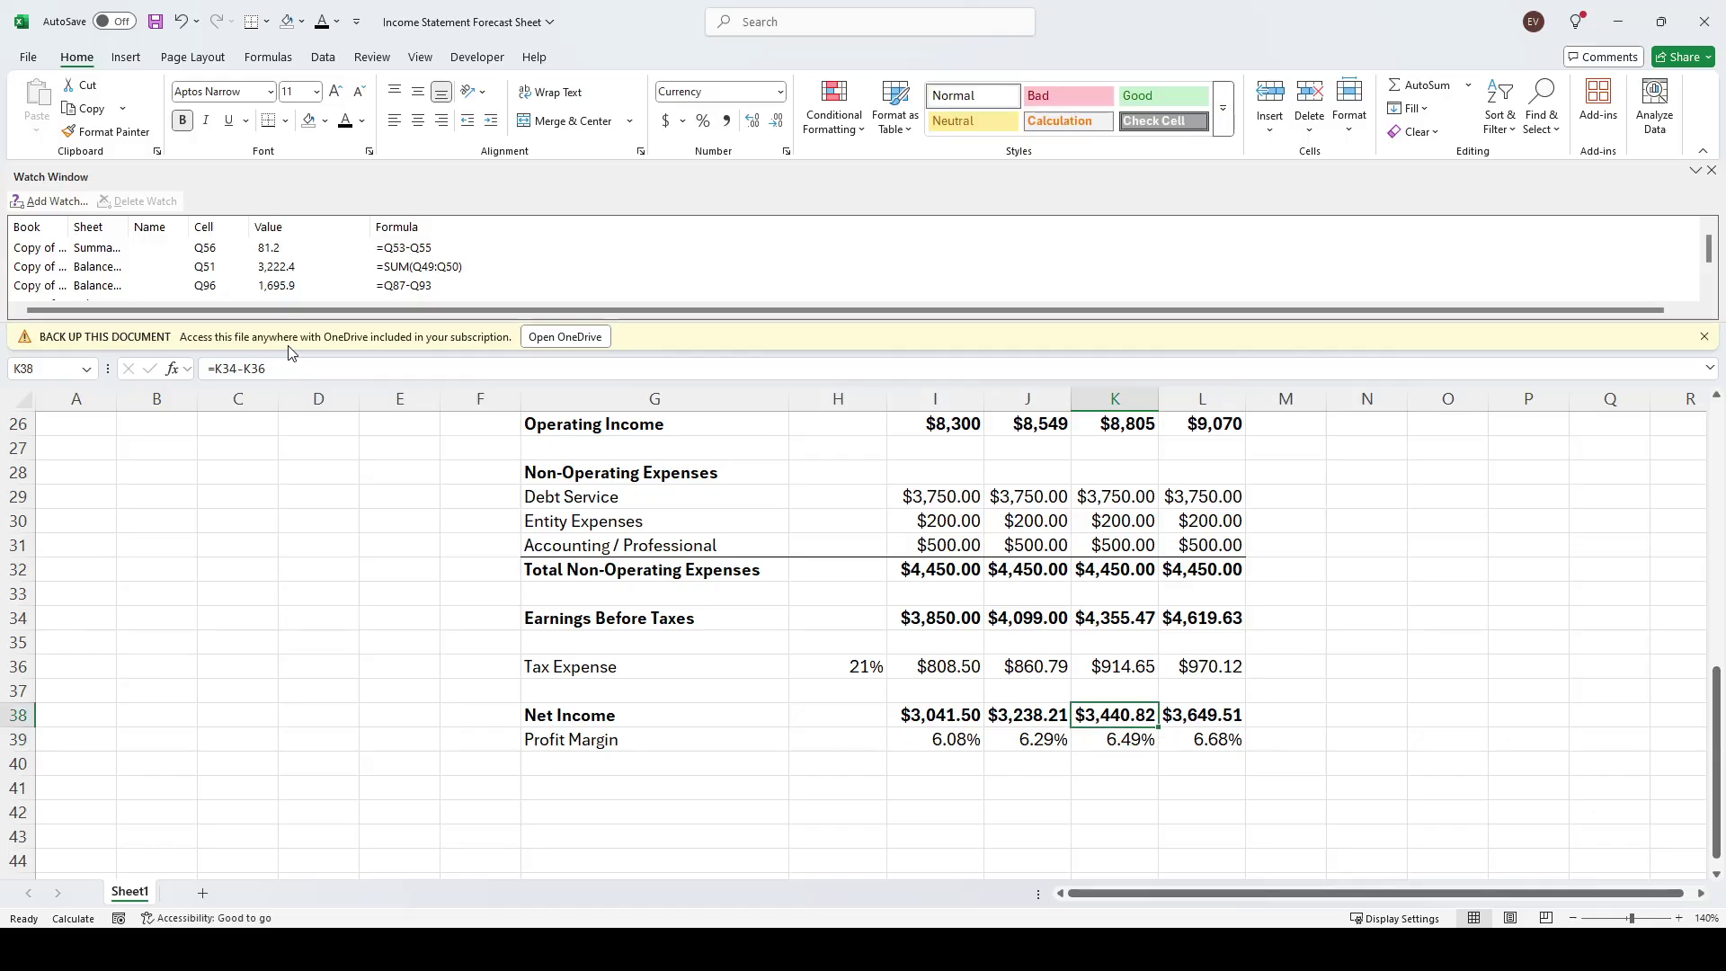
{"action": "key", "text": "ctrl+space"}
{"action": "key", "text": "Down"}
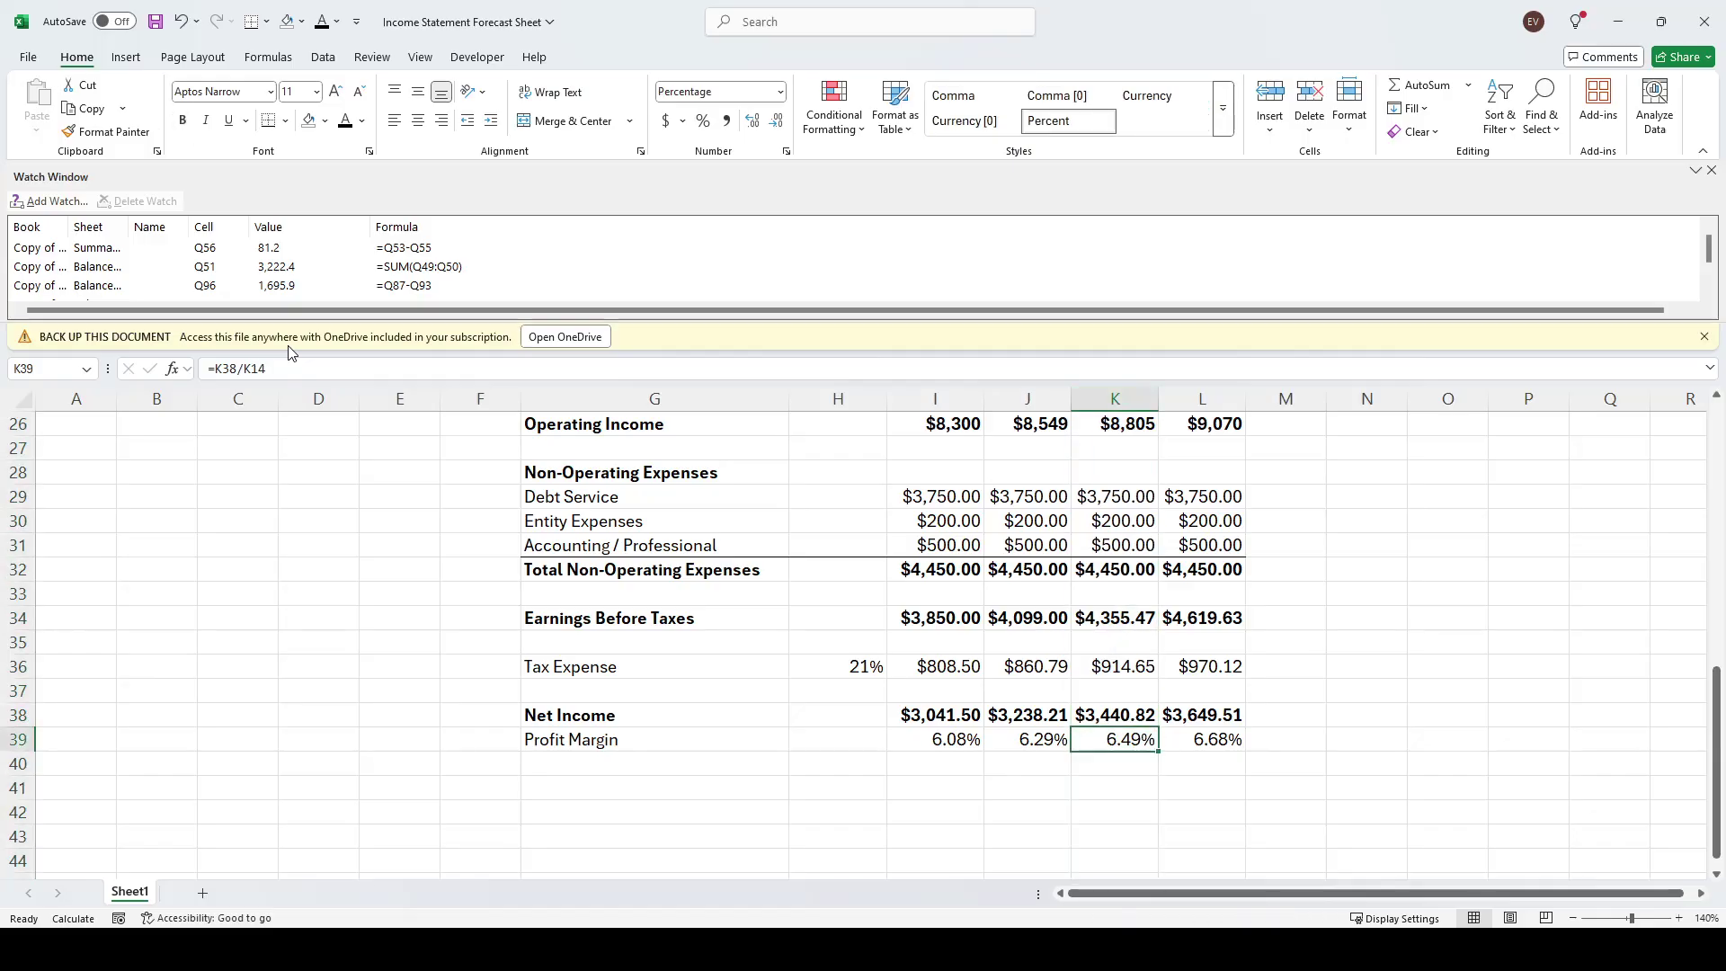
{"action": "key", "text": "shift+space"}
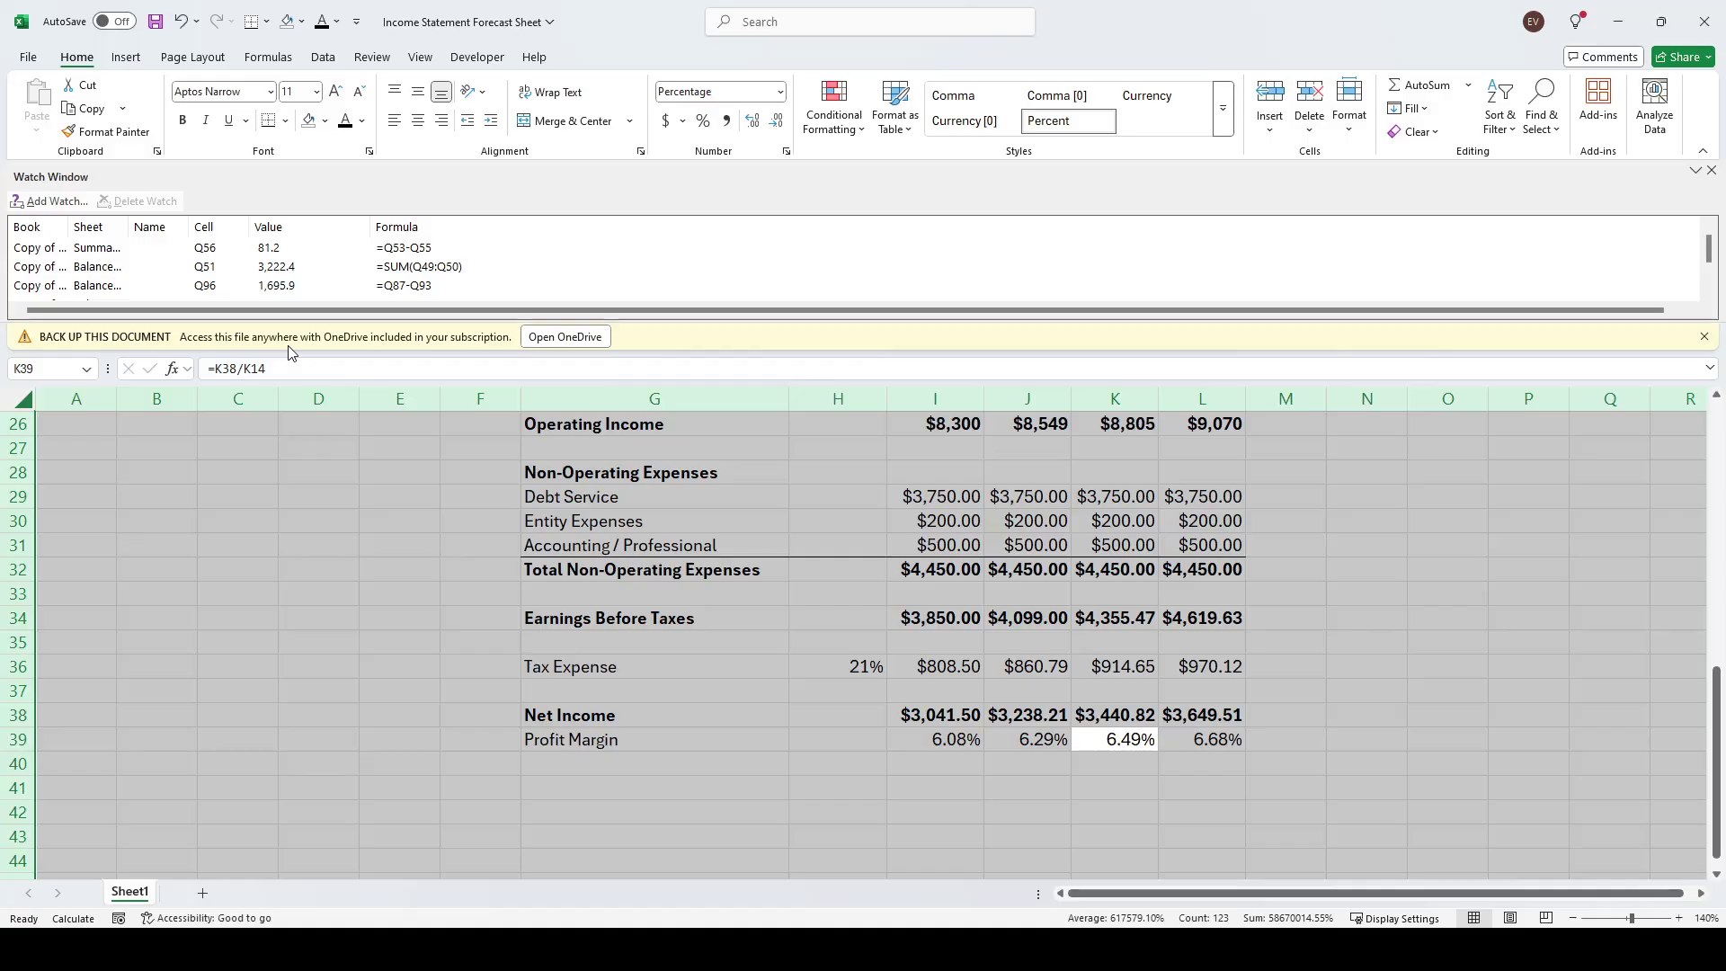
{"action": "key", "text": "Down"}
{"action": "key", "text": "Up"}
{"action": "key", "text": "ctrl+space"}
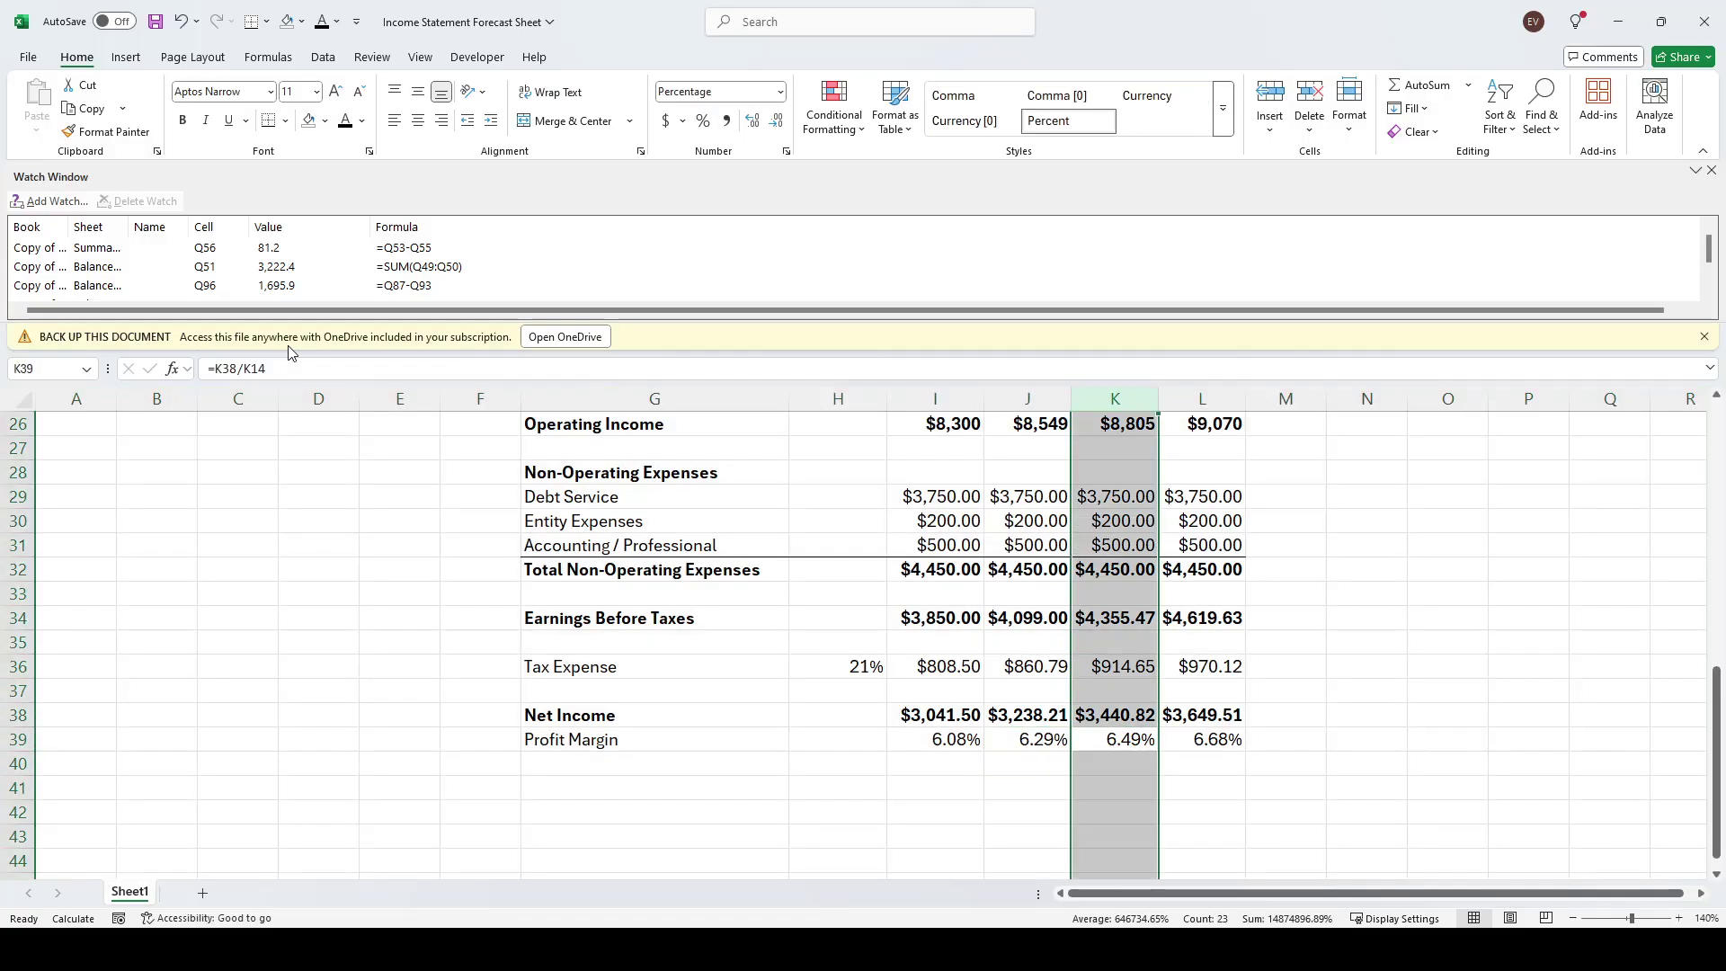
{"action": "key", "text": "Right"}
{"action": "key", "text": "ctrl+space"}
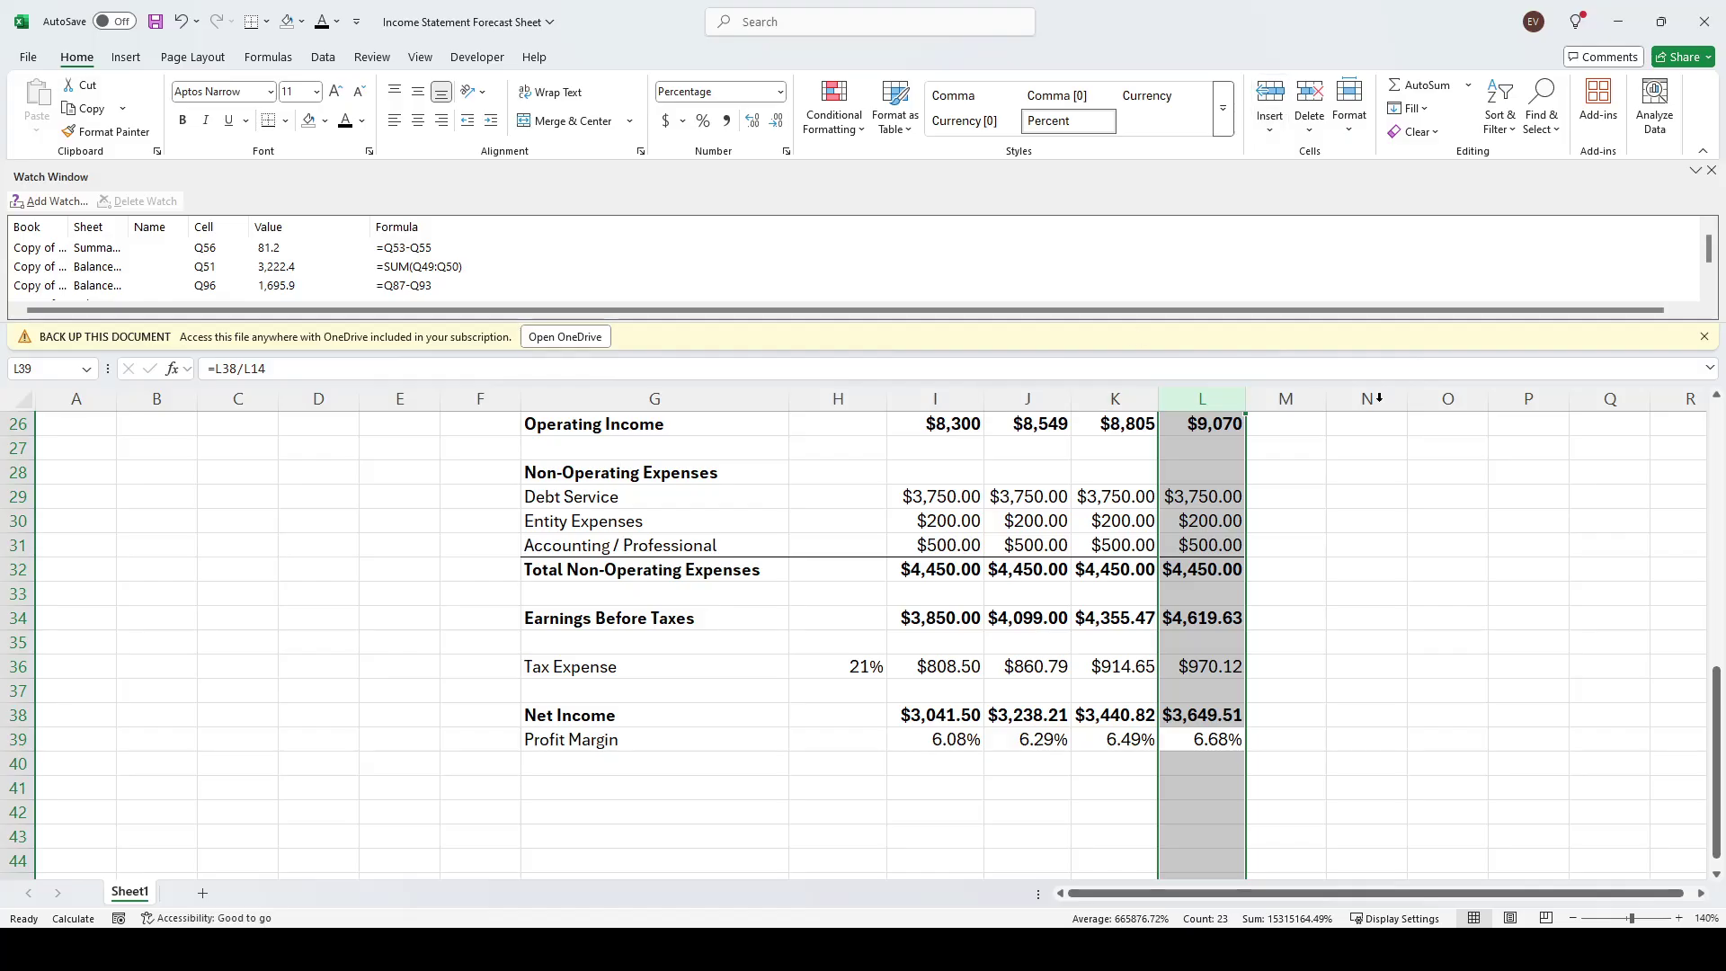
Zoom the sheet out to 110% and review the forecast and the percent-of-sales expense assumptions above it
{"action": "left_click", "coordinate": [1442, 539]}
{"action": "scroll", "coordinate": [1467, 681], "scroll_direction": "up", "scroll_amount": 2}
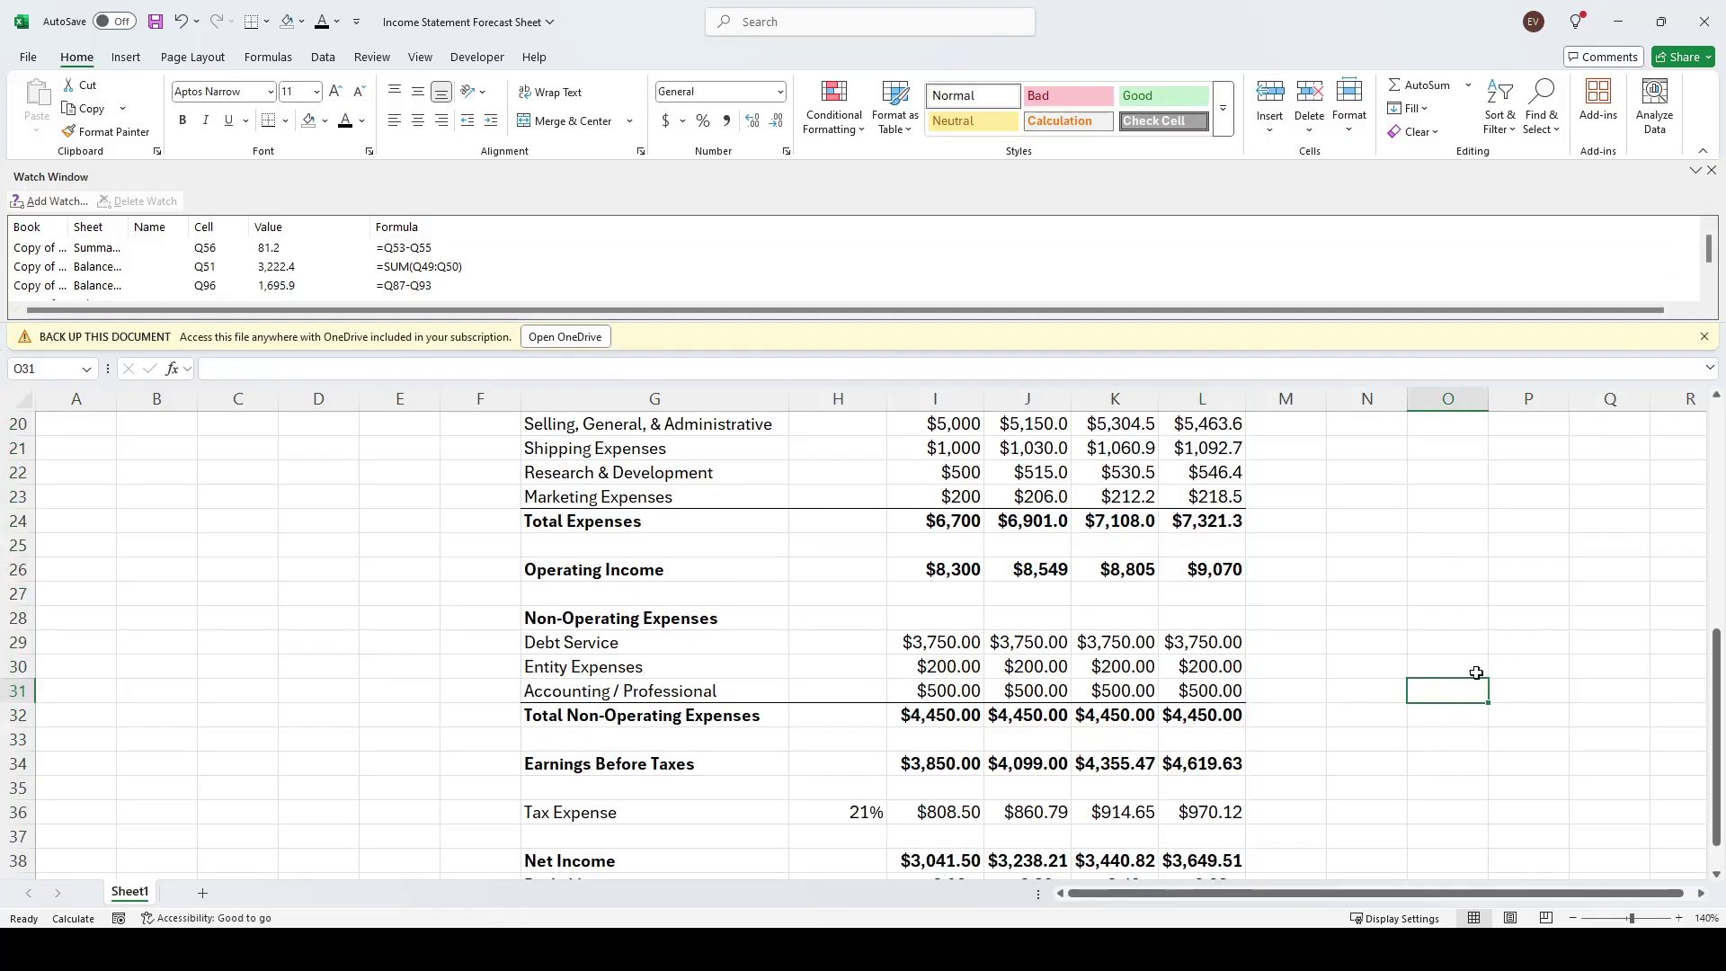
{"action": "left_click", "coordinate": [1572, 918]}
{"action": "left_click", "coordinate": [1572, 918]}
{"action": "scroll", "coordinate": [1222, 775], "scroll_direction": "up", "scroll_amount": 5}
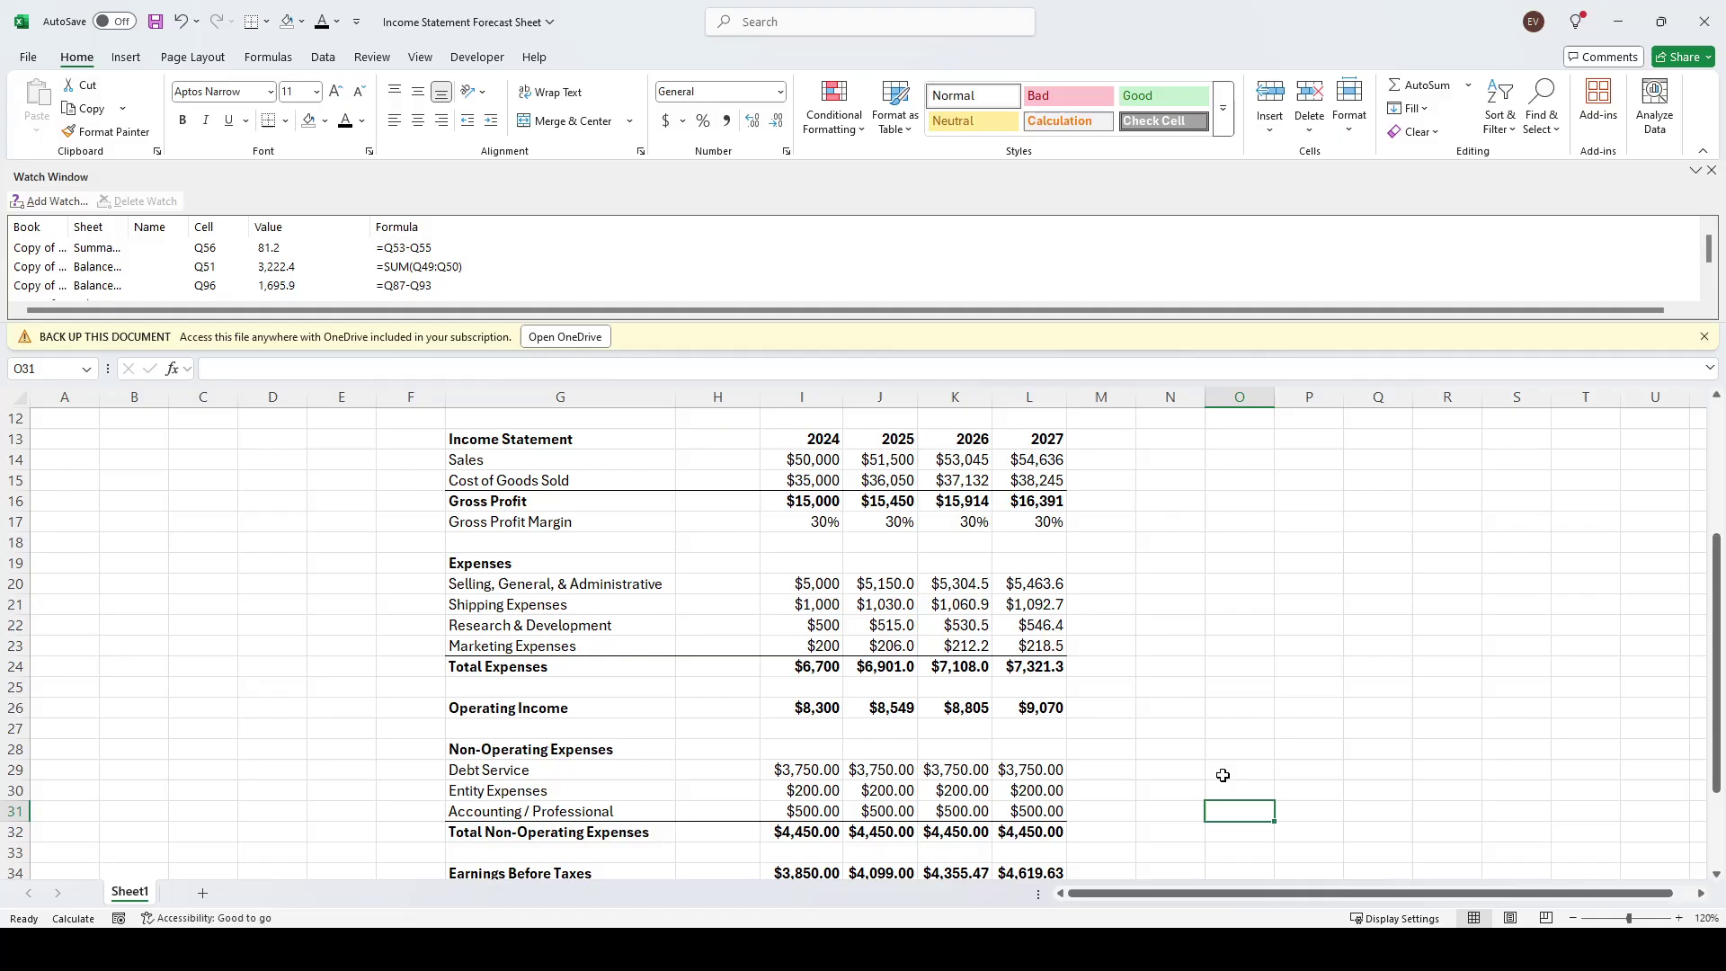
{"action": "left_click", "coordinate": [1572, 917]}
{"action": "scroll", "coordinate": [1175, 770], "scroll_direction": "up", "scroll_amount": 3}
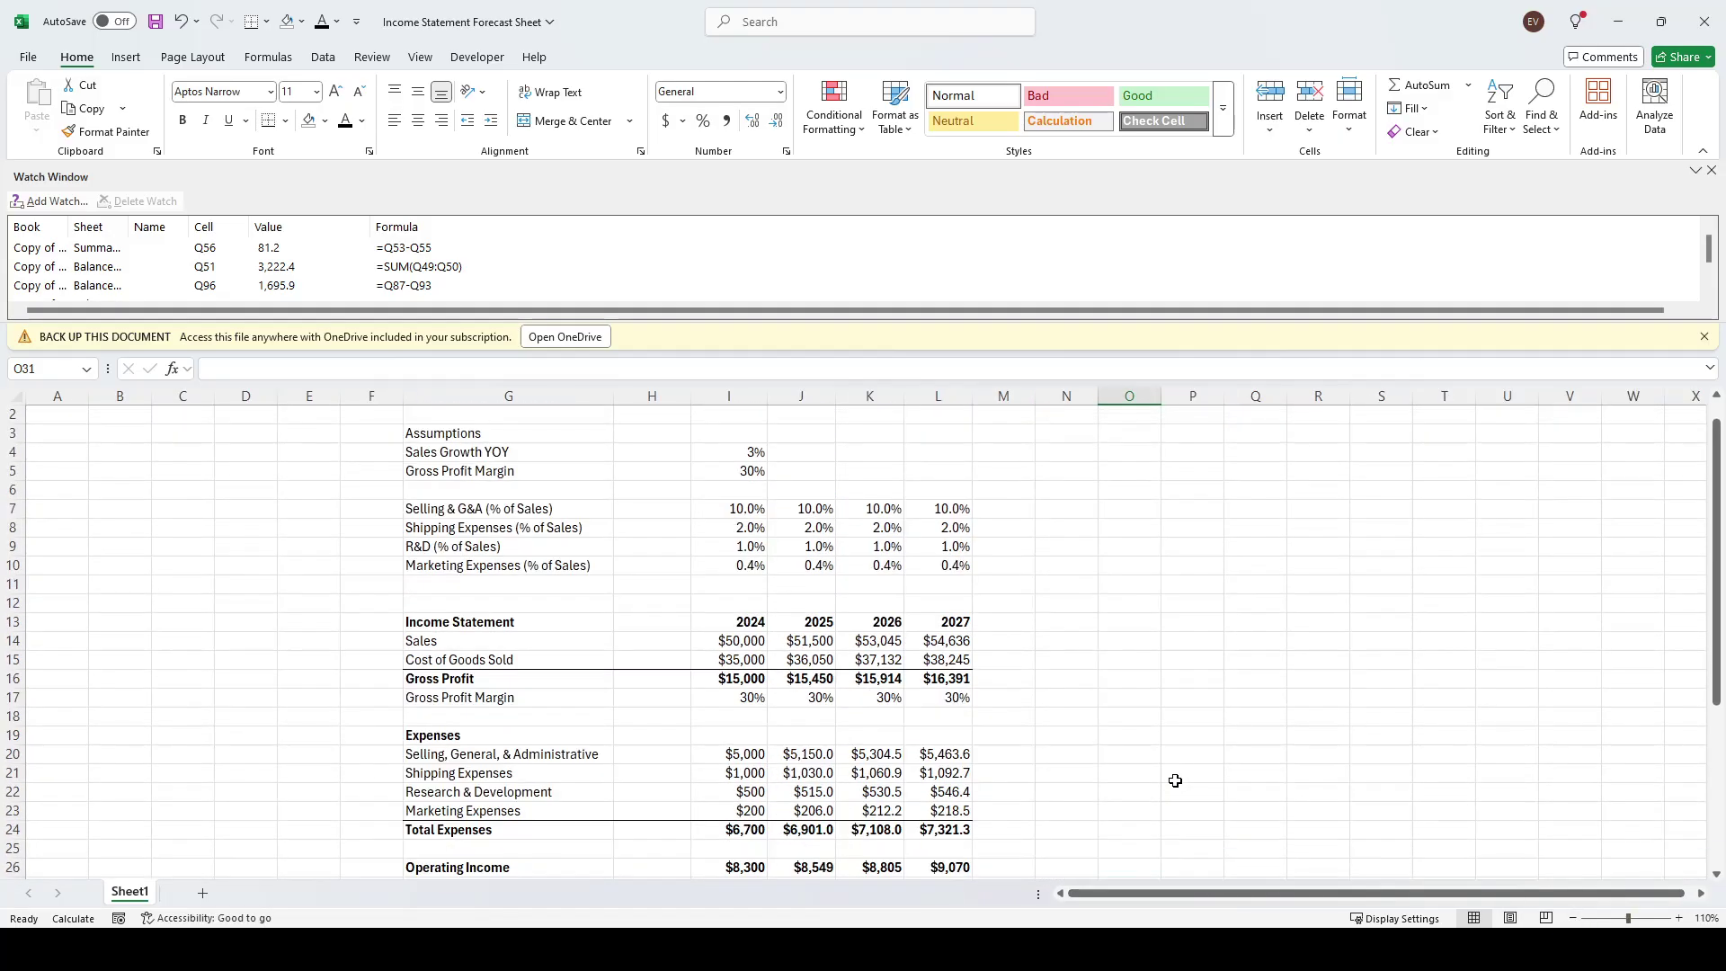
{"action": "left_click_drag", "start_coordinate": [432, 530], "coordinate": [964, 586]}
{"action": "key", "text": "ctrl+space"}
{"action": "left_click", "coordinate": [1276, 584]}
Insert a row above the Selling & G&A assumption and enter the heading "Key Performance Indicators" in G7
{"action": "left_click", "coordinate": [461, 532]}
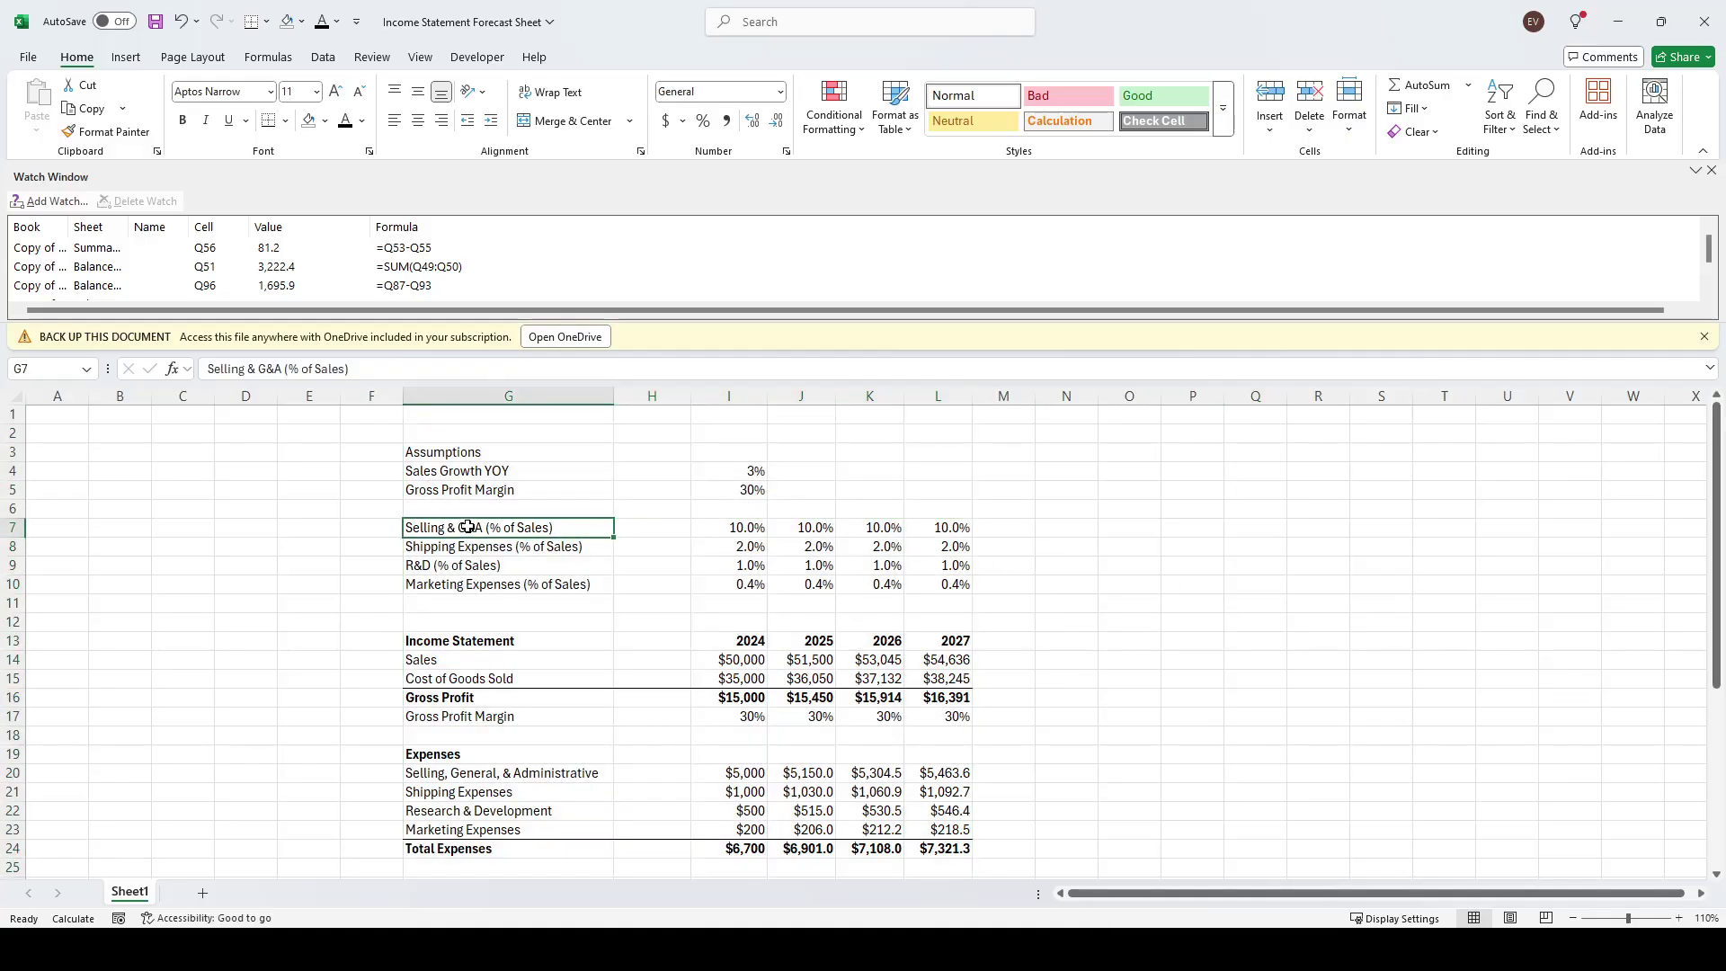
{"action": "key", "text": "shift+space"}
{"action": "key", "text": "ctrl+shift+plus"}
{"action": "left_click", "coordinate": [467, 526]}
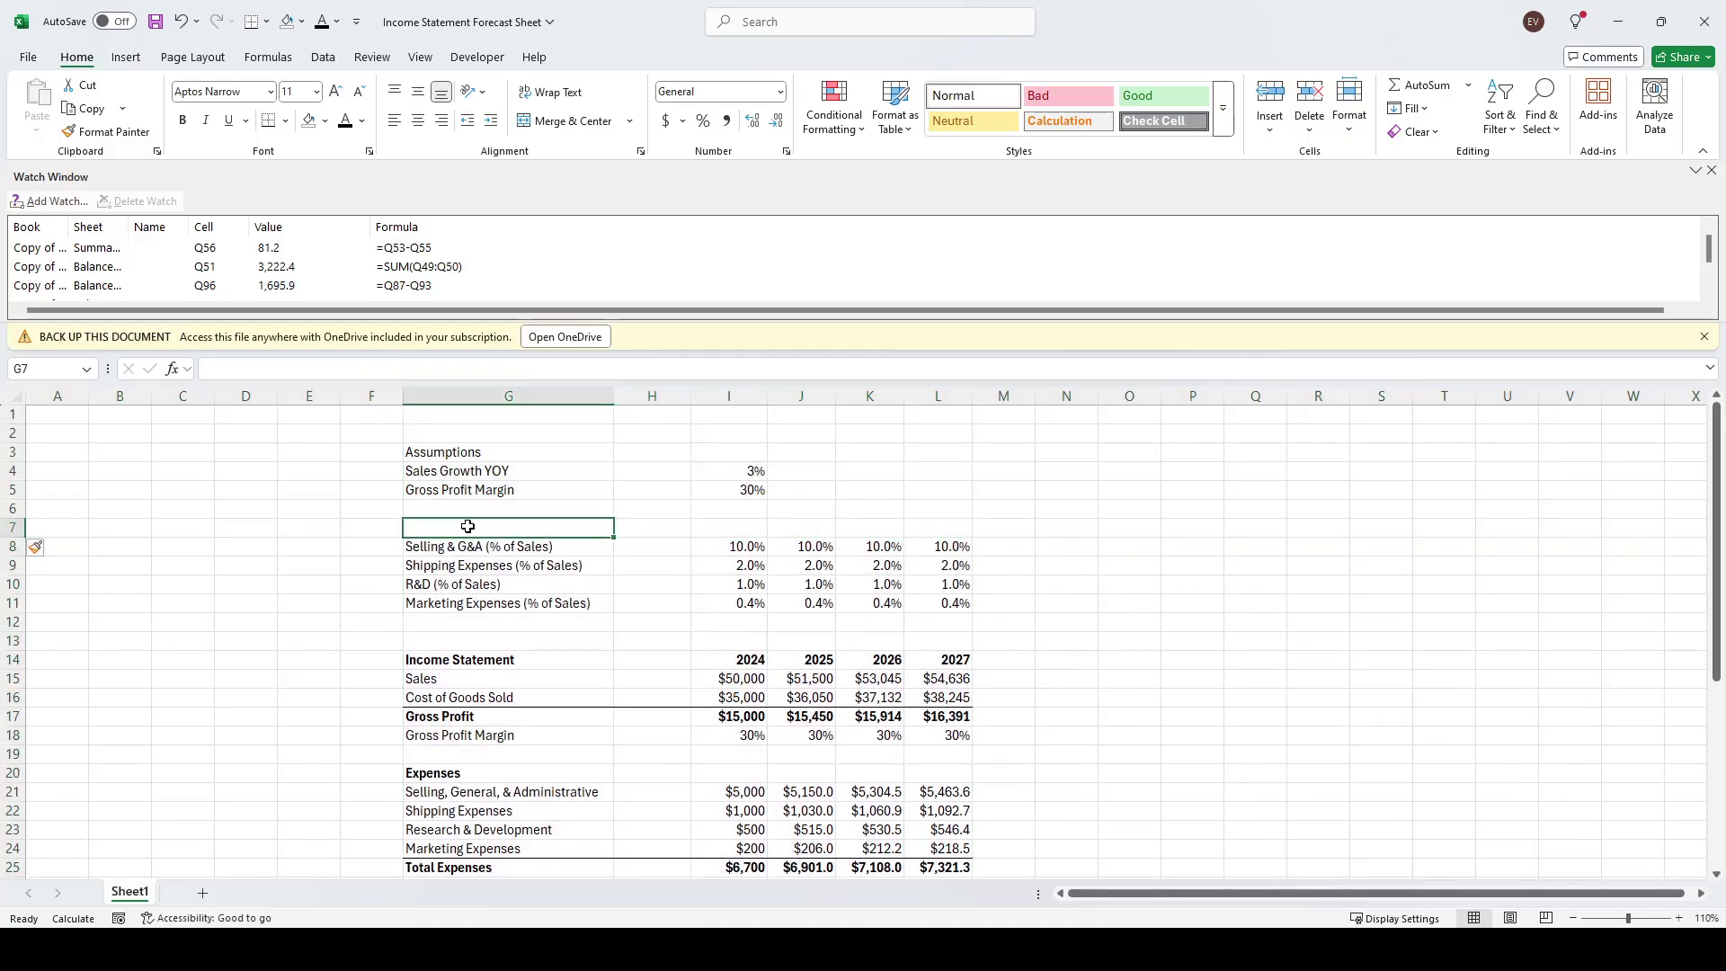
{"action": "type", "text": "Key"}
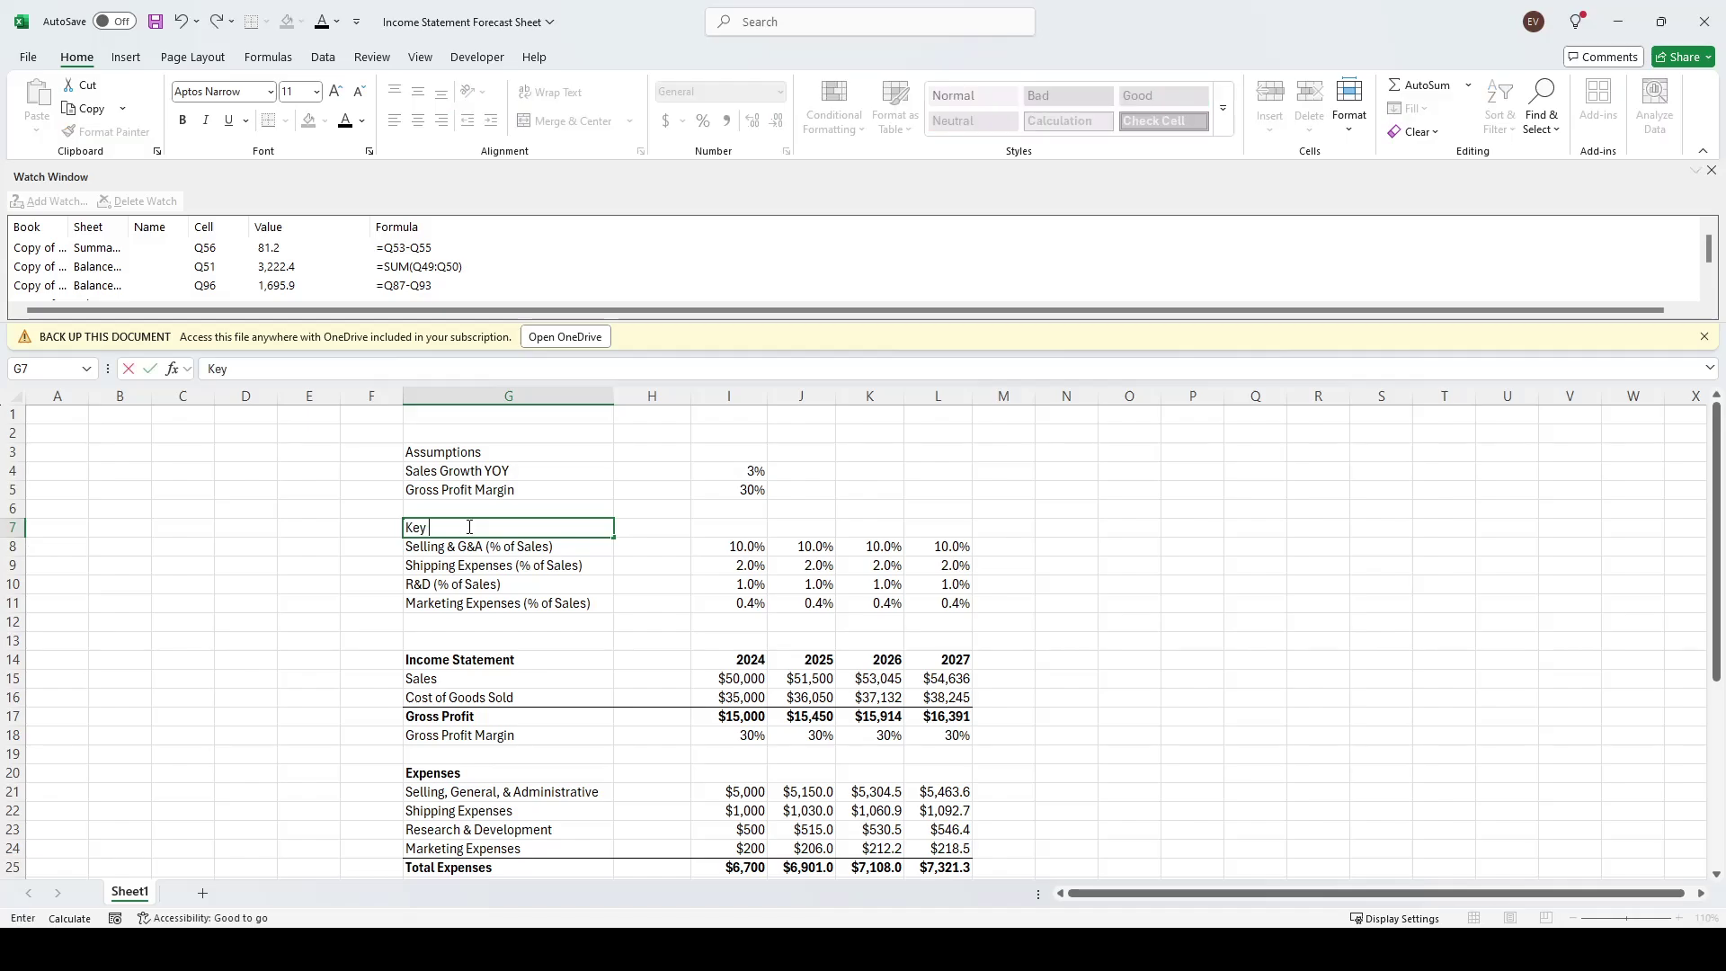
{"action": "type", "text": " Performance Indicators"}
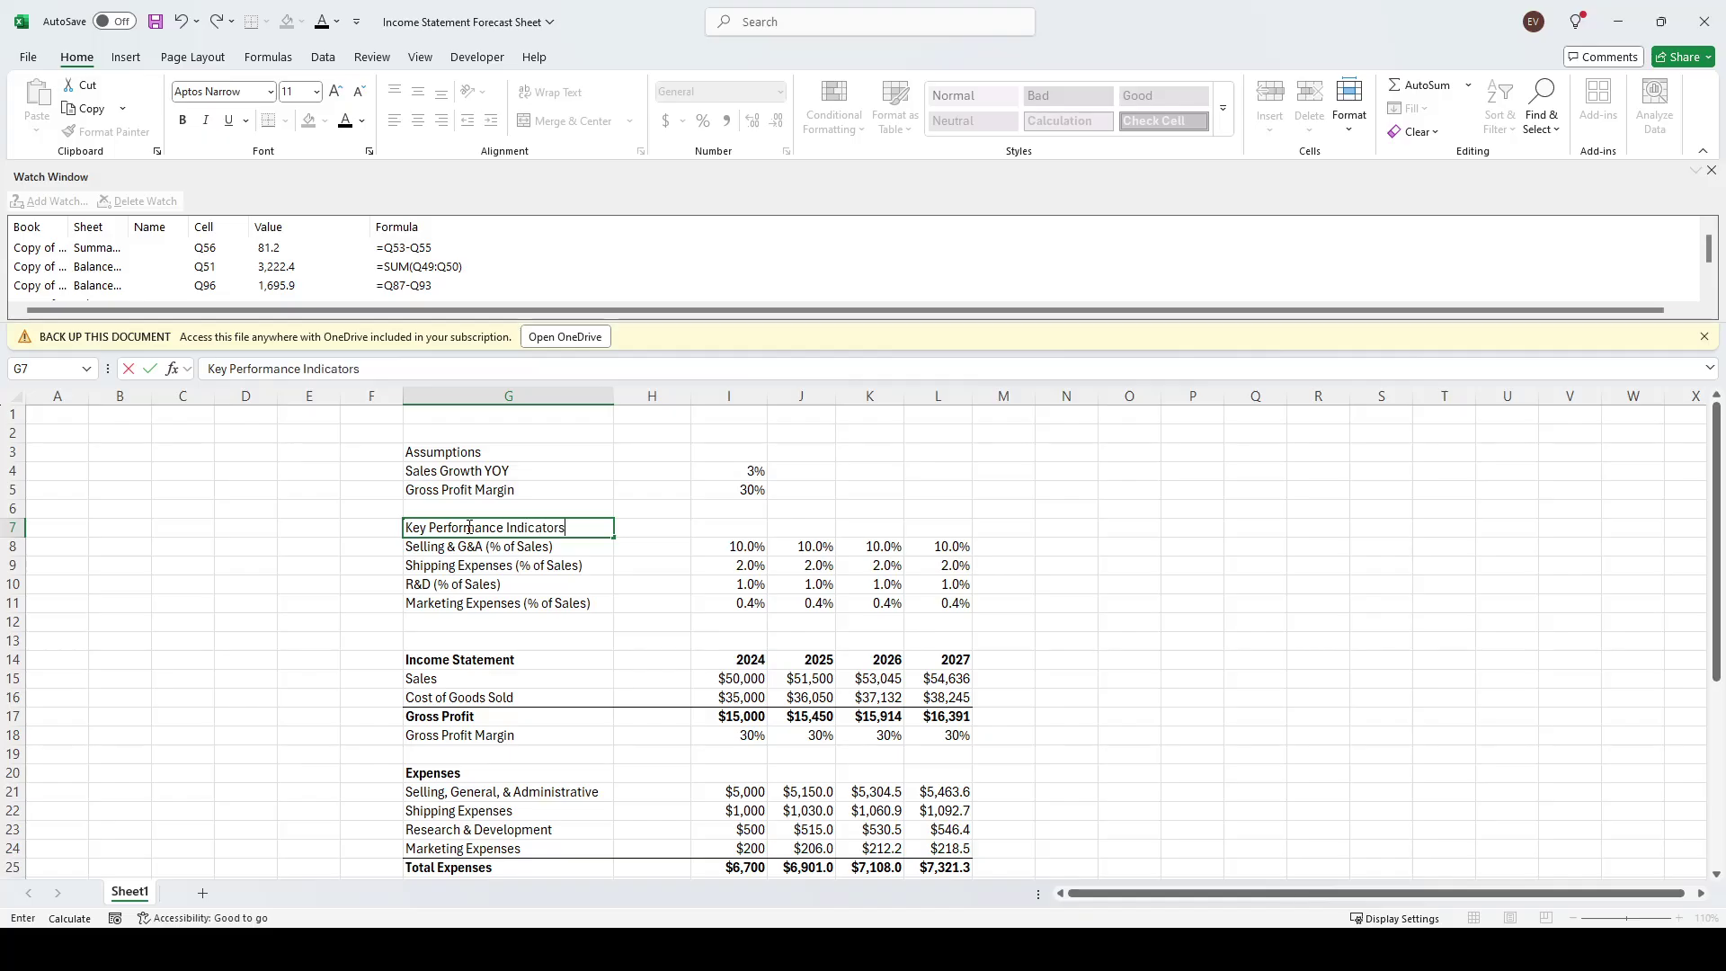
{"action": "key", "text": "Return"}
Replace the heading in G7 with "Assumptions"
{"action": "left_click", "coordinate": [469, 527]}
{"action": "type", "text": "Ass"}
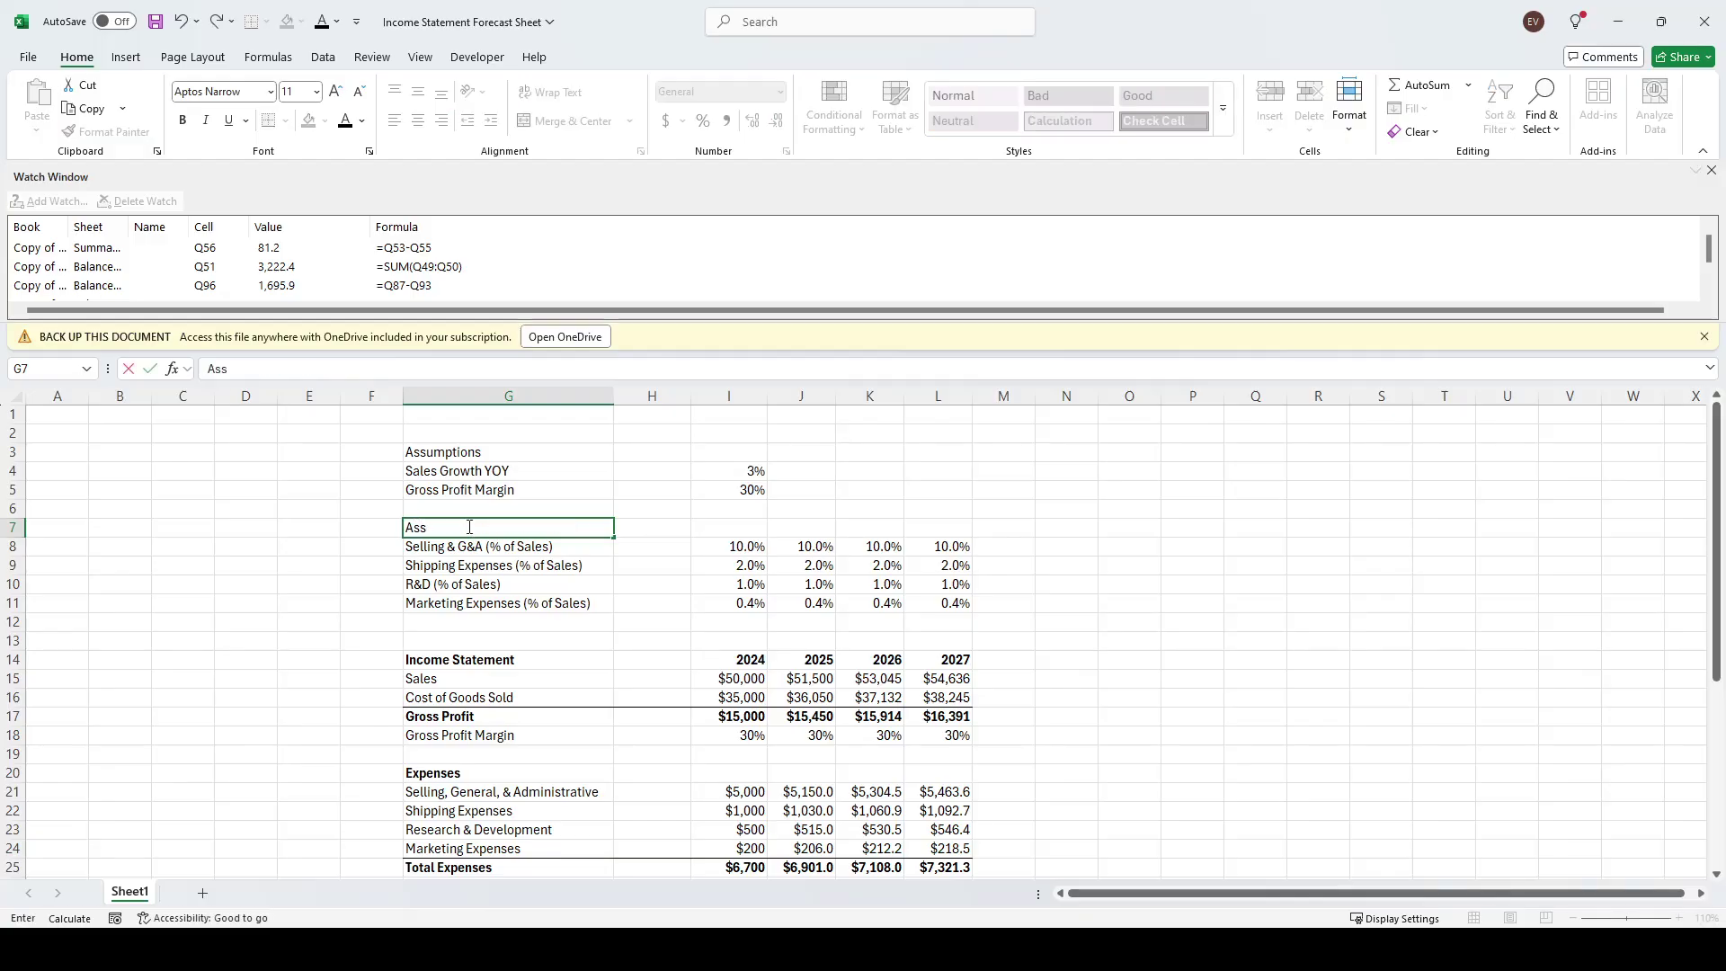
{"action": "type", "text": "umptions"}
{"action": "key", "text": "Return"}
{"action": "left_click", "coordinate": [469, 527]}
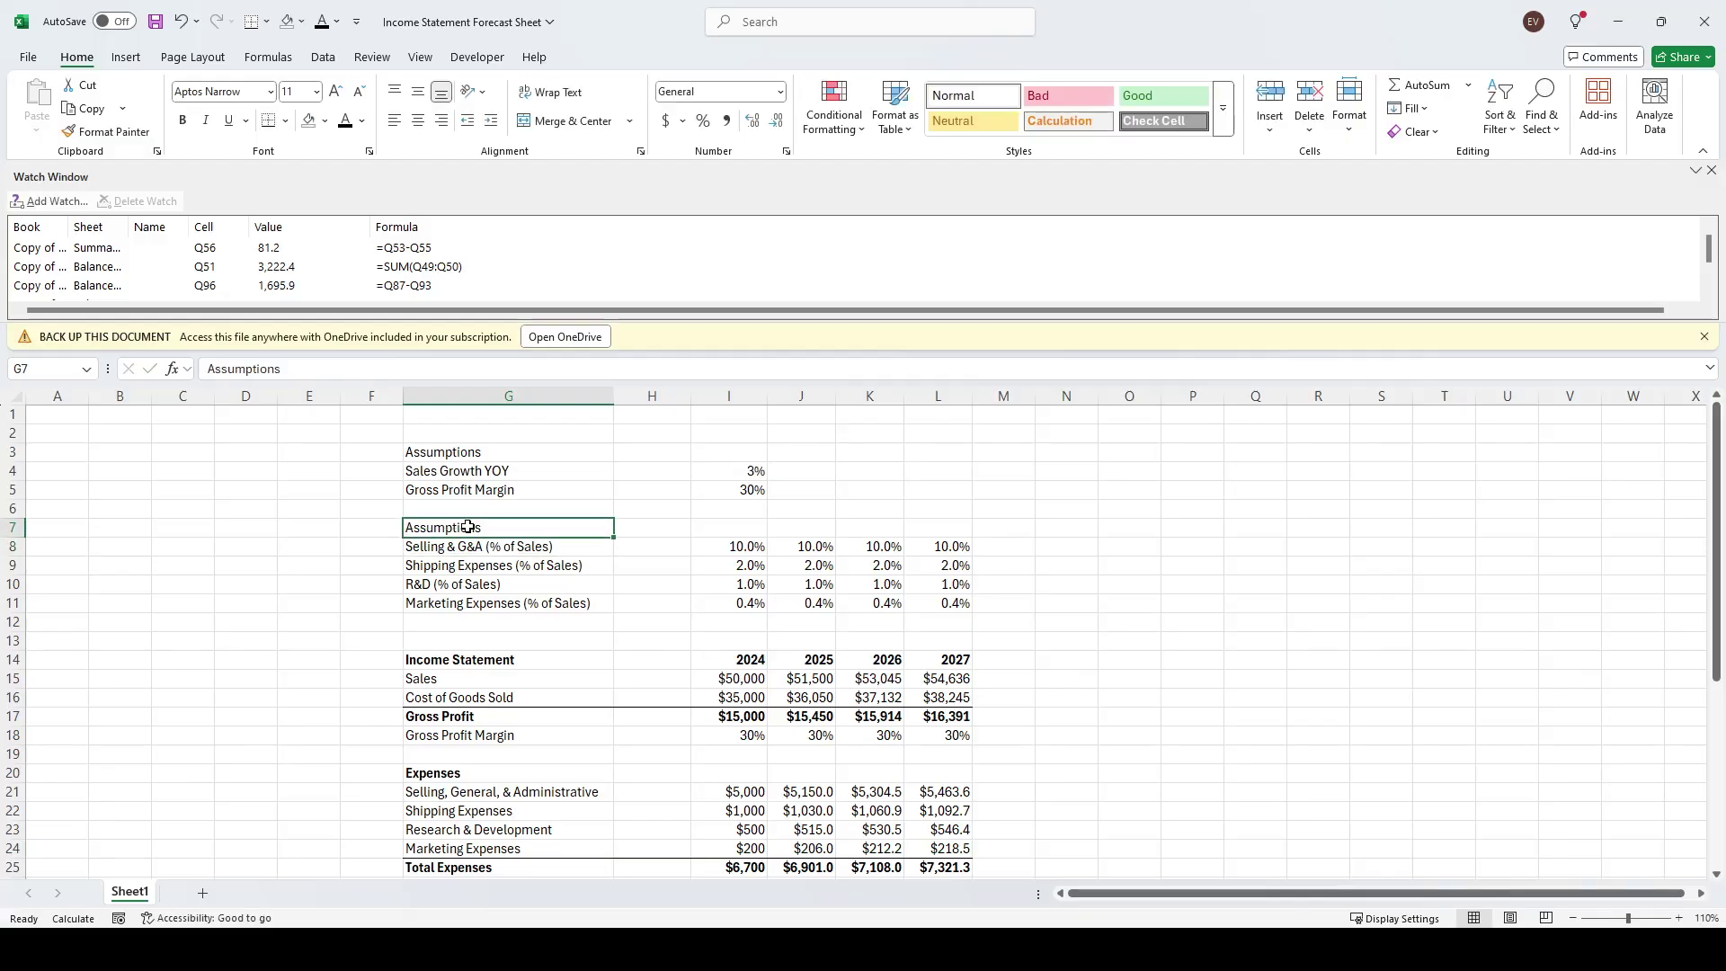
Clear the heading in G7 and delete the extra blank row 6
{"action": "key", "text": "Delete"}
{"action": "key", "text": "Up"}
{"action": "key", "text": "Up"}
{"action": "key", "text": "Up"}
{"action": "key", "text": "Down"}
{"action": "key", "text": "Down"}
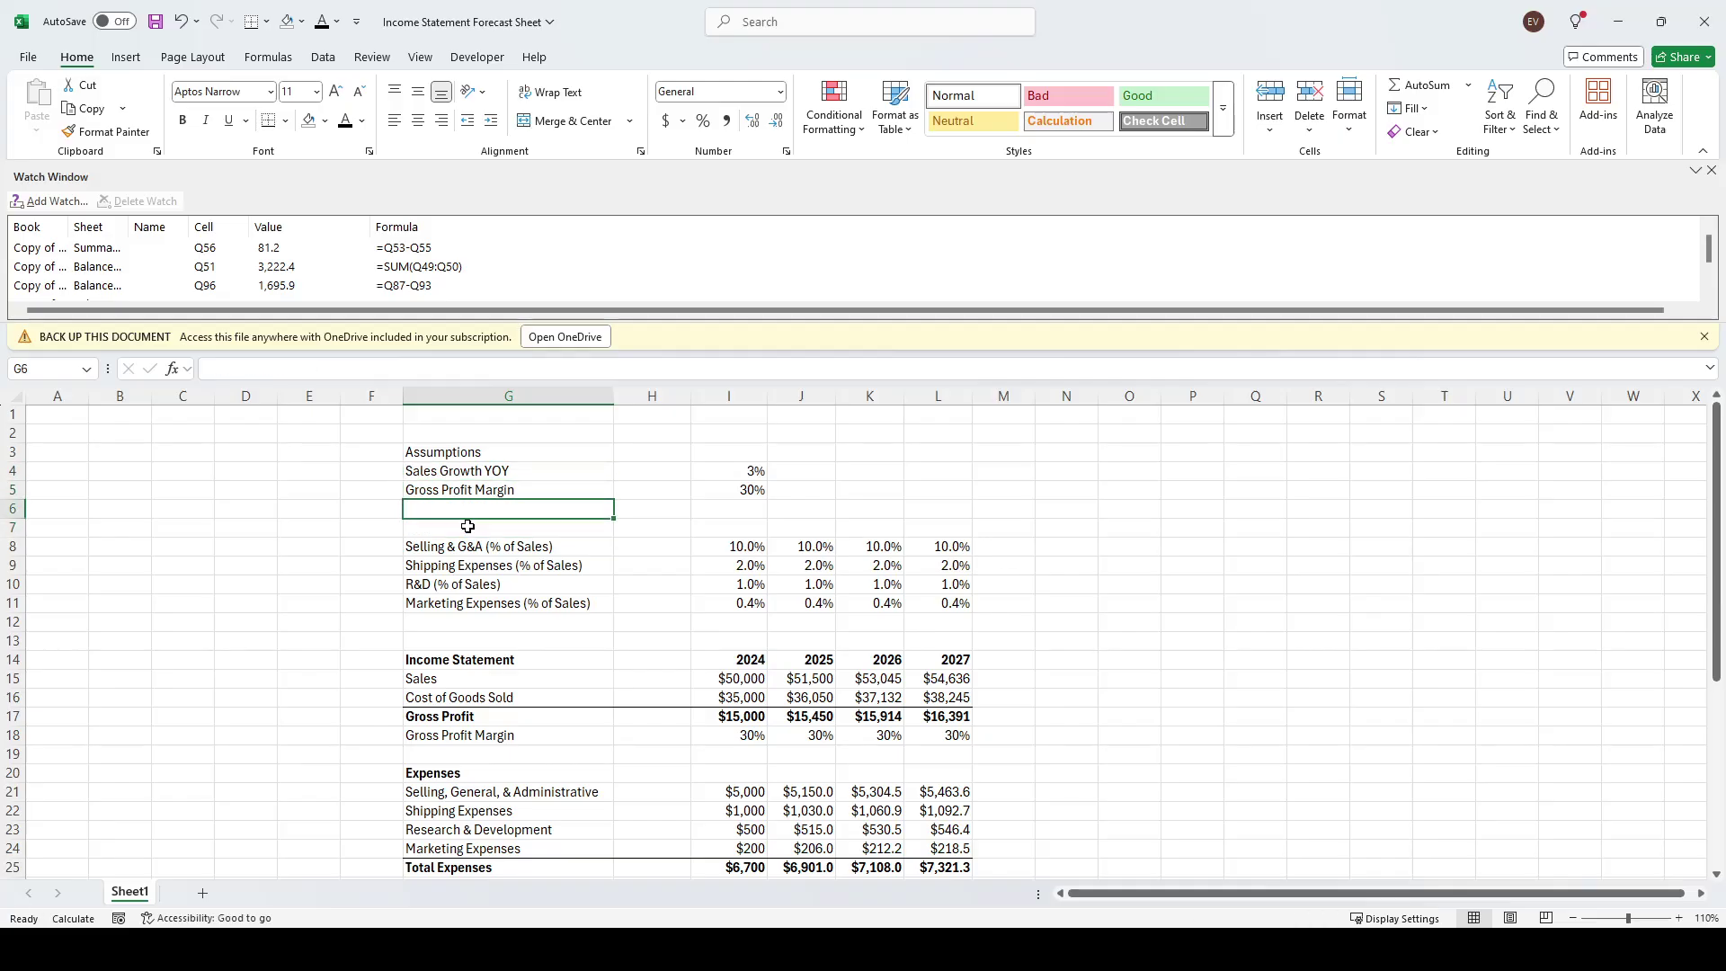
{"action": "key", "text": "shift+space"}
{"action": "key", "text": "ctrl+minus"}
Insert a blank row above the Selling & G&A (% of Sales) row
{"action": "left_click", "coordinate": [467, 526]}
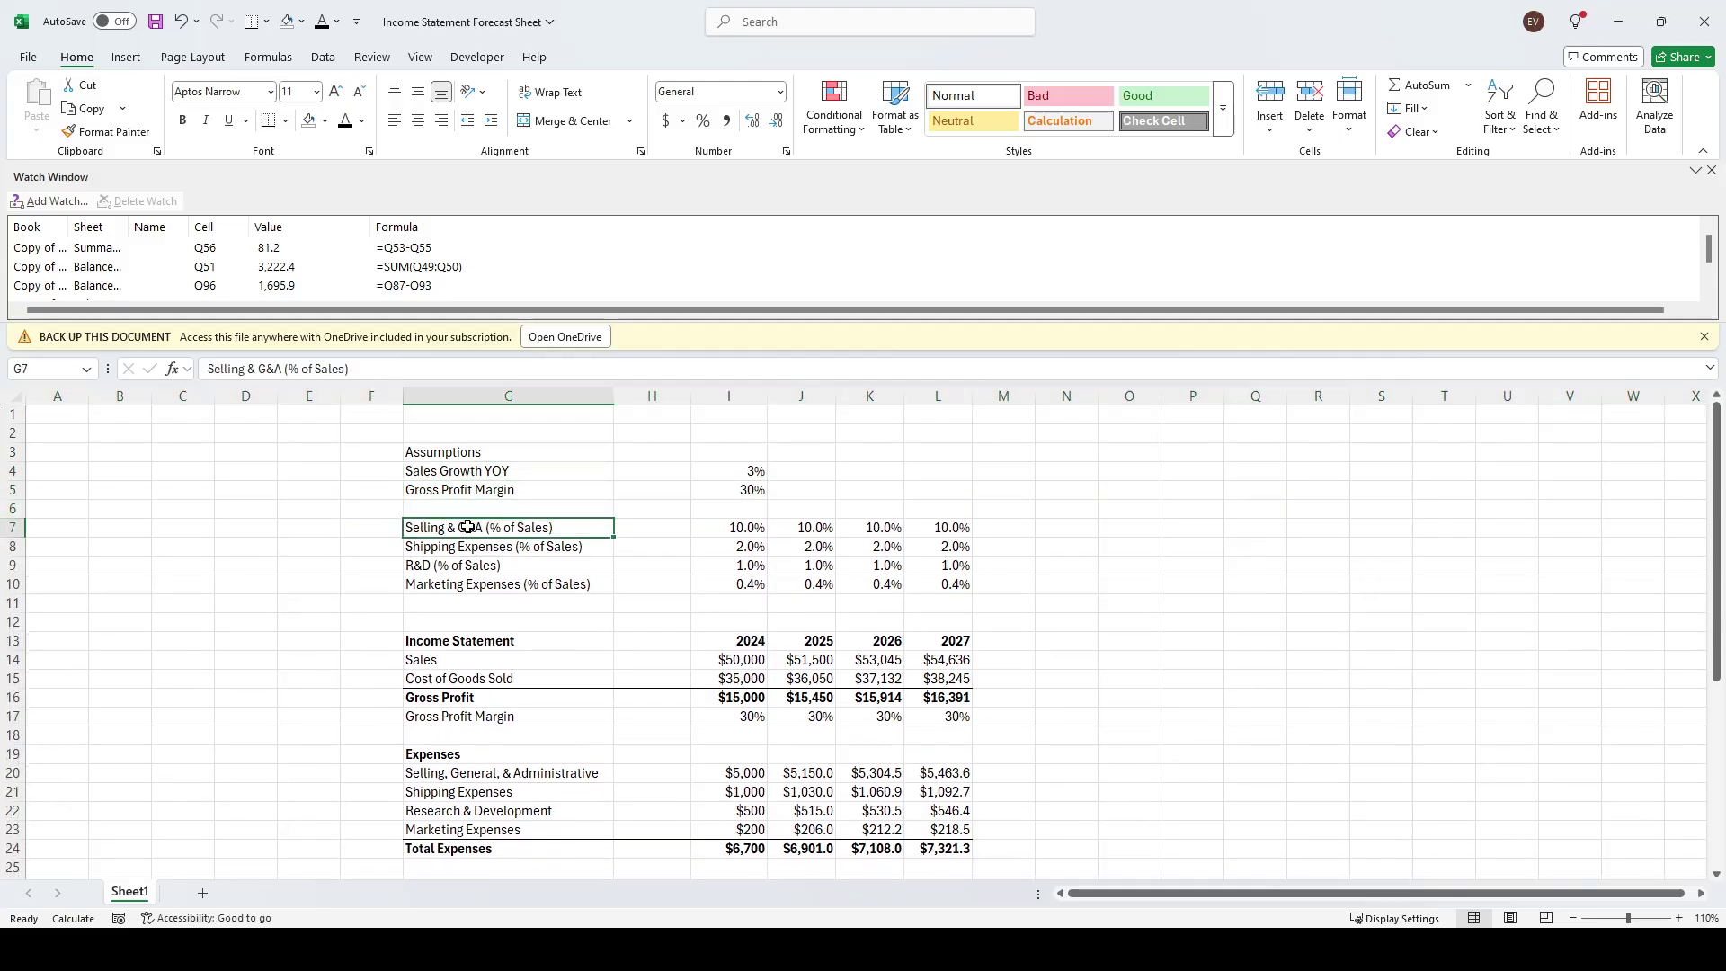
{"action": "key", "text": "shift+space"}
{"action": "key", "text": "ctrl+shift+plus"}
Enter the heading "Expense Assumptions" in G7 and make it bold and underlined
{"action": "left_click", "coordinate": [467, 525]}
{"action": "type", "text": "Expense"}
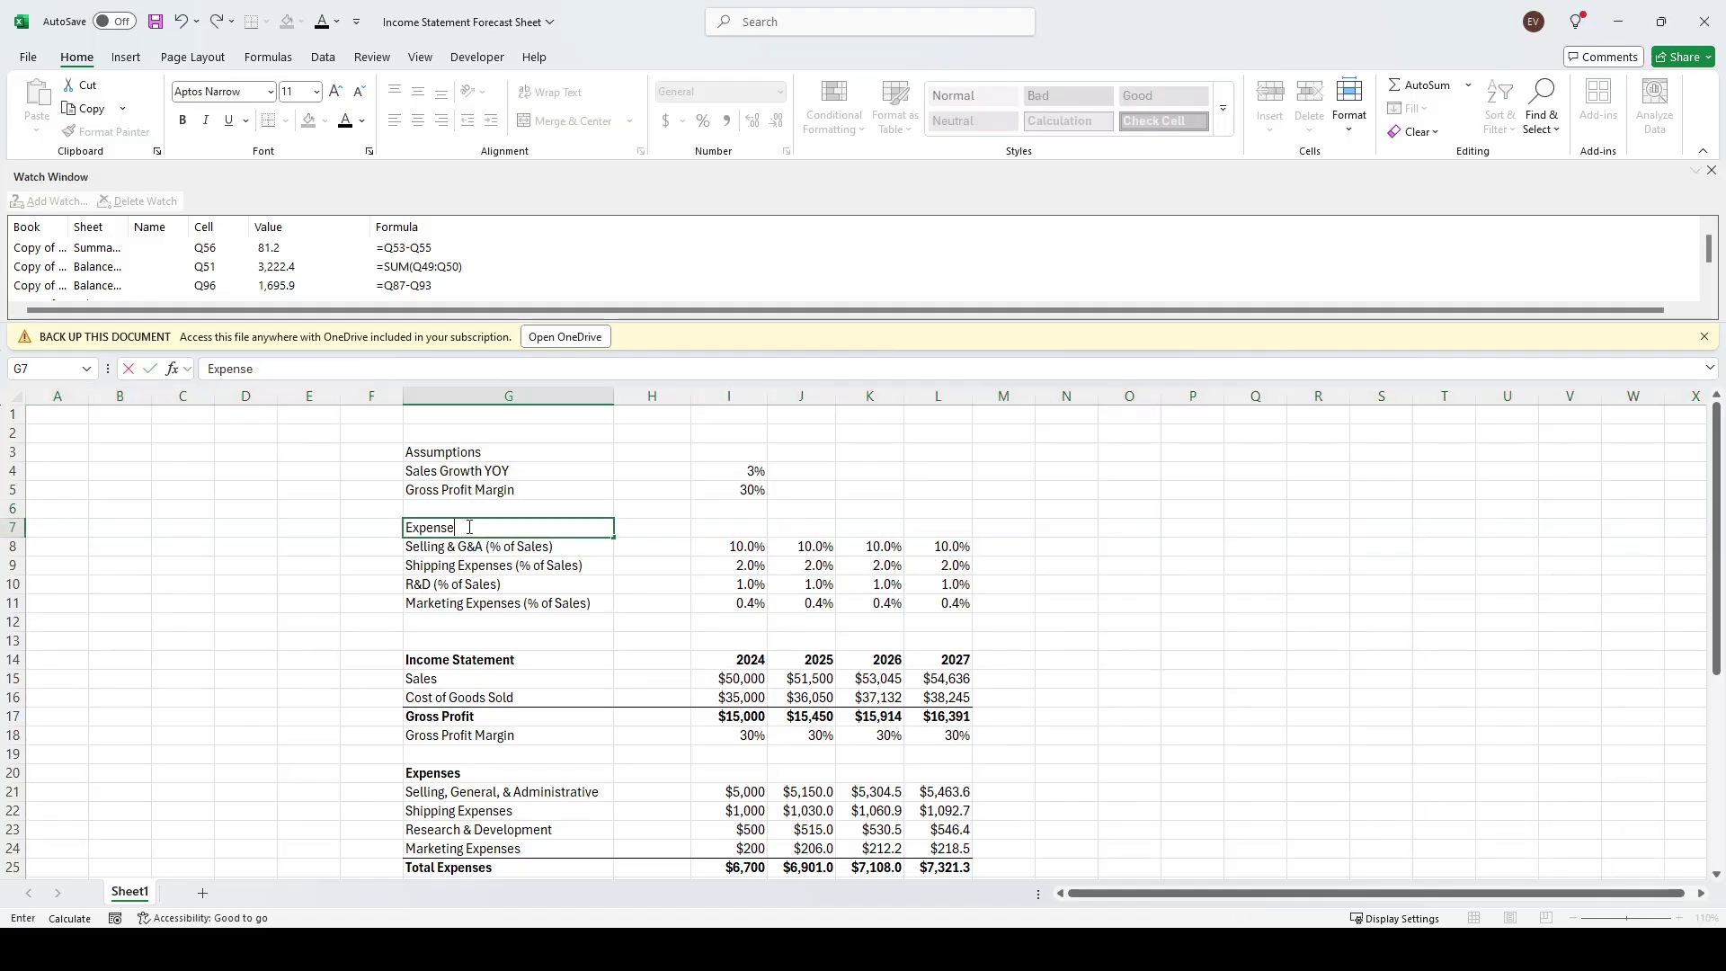
{"action": "type", "text": "sAssuj"}
{"action": "key", "text": "BackSpace"}
{"action": "type", "text": "mptions"}
{"action": "key", "text": "BackSpace"}
{"action": "key", "text": "BackSpace"}
{"action": "key", "text": "BackSpace"}
{"action": "type", "text": "ons"}
{"action": "key", "text": "ctrl+Return"}
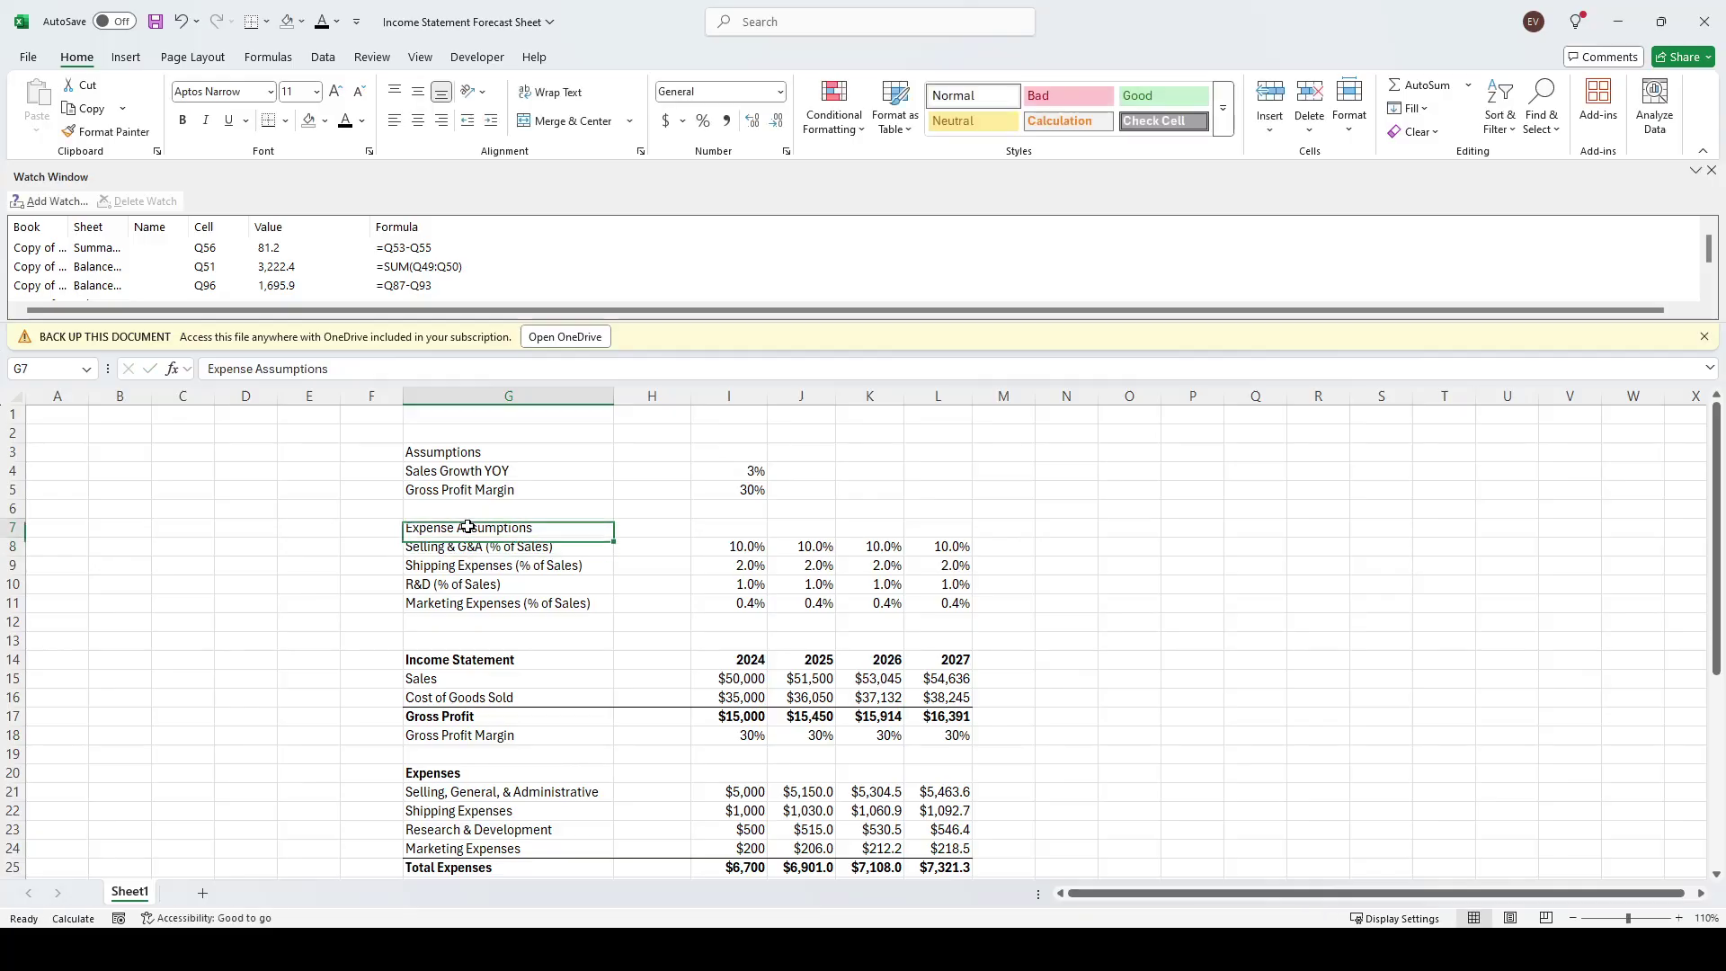
{"action": "key", "text": "ctrl+b"}
{"action": "key", "text": "ctrl+u"}
Replace the heading in G3 with "Income Assumptions" and make it bold and underlined
{"action": "key", "text": "Up"}
{"action": "key", "text": "Up"}
{"action": "key", "text": "Up"}
{"action": "key", "text": "Up"}
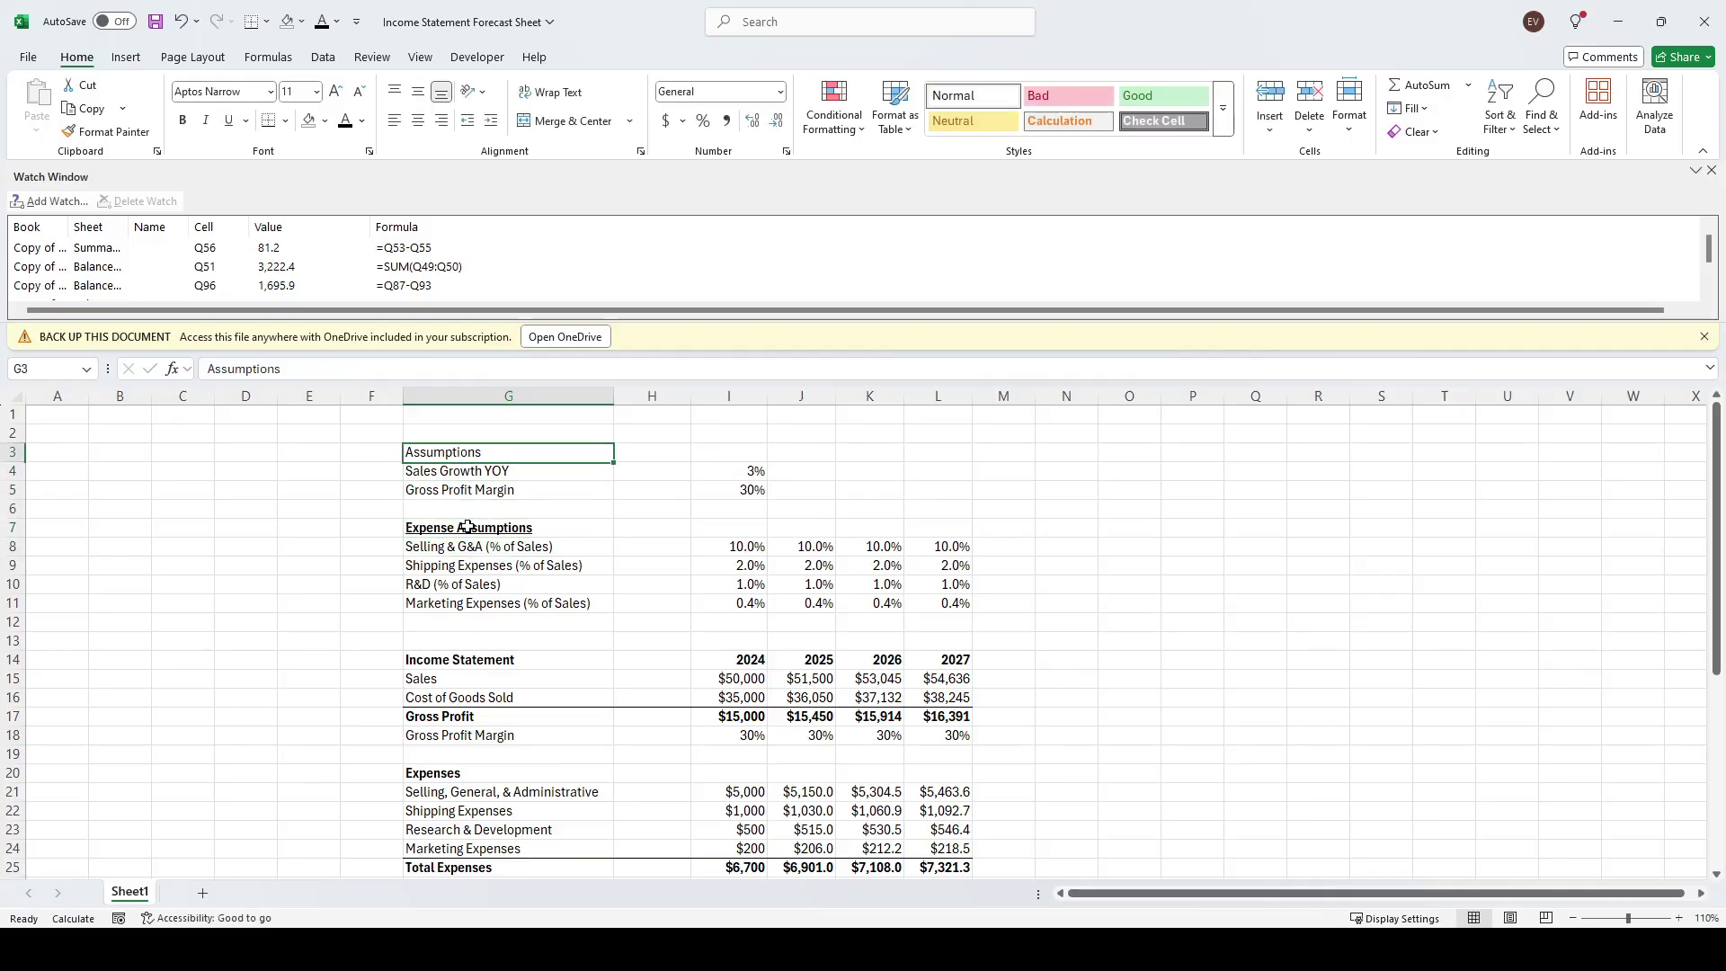
{"action": "type", "text": "Incom"}
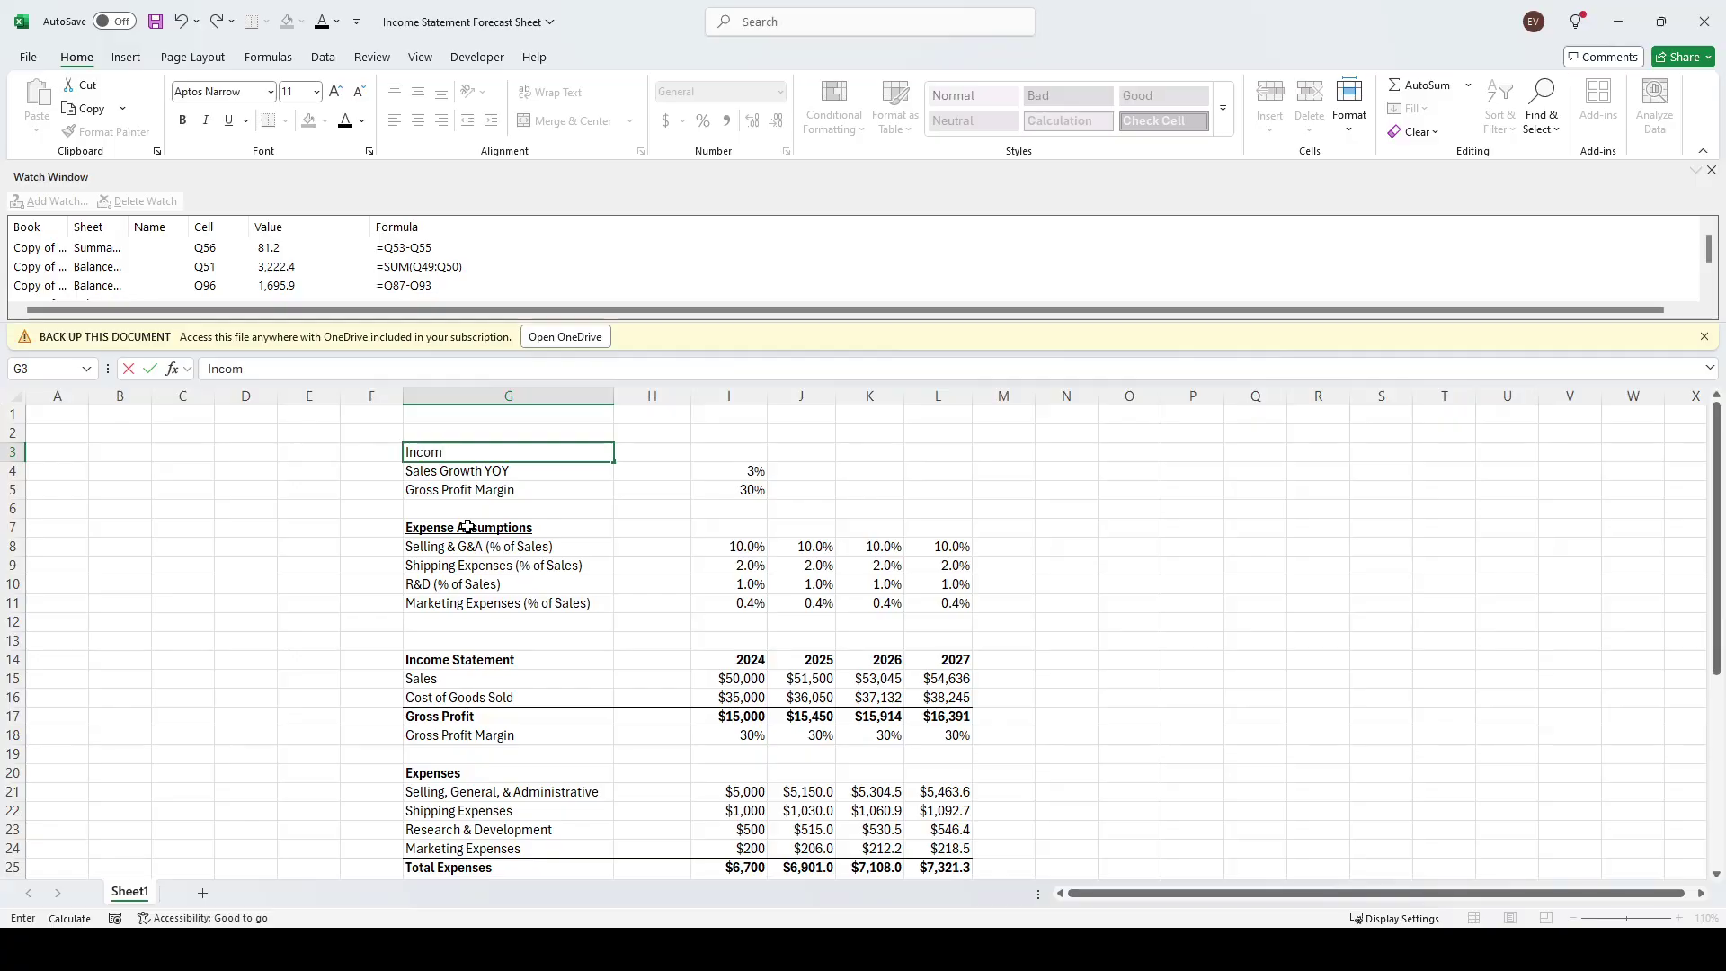
{"action": "type", "text": "e Assumptions"}
{"action": "key", "text": "ctrl+Return"}
{"action": "key", "text": "ctrl+b"}
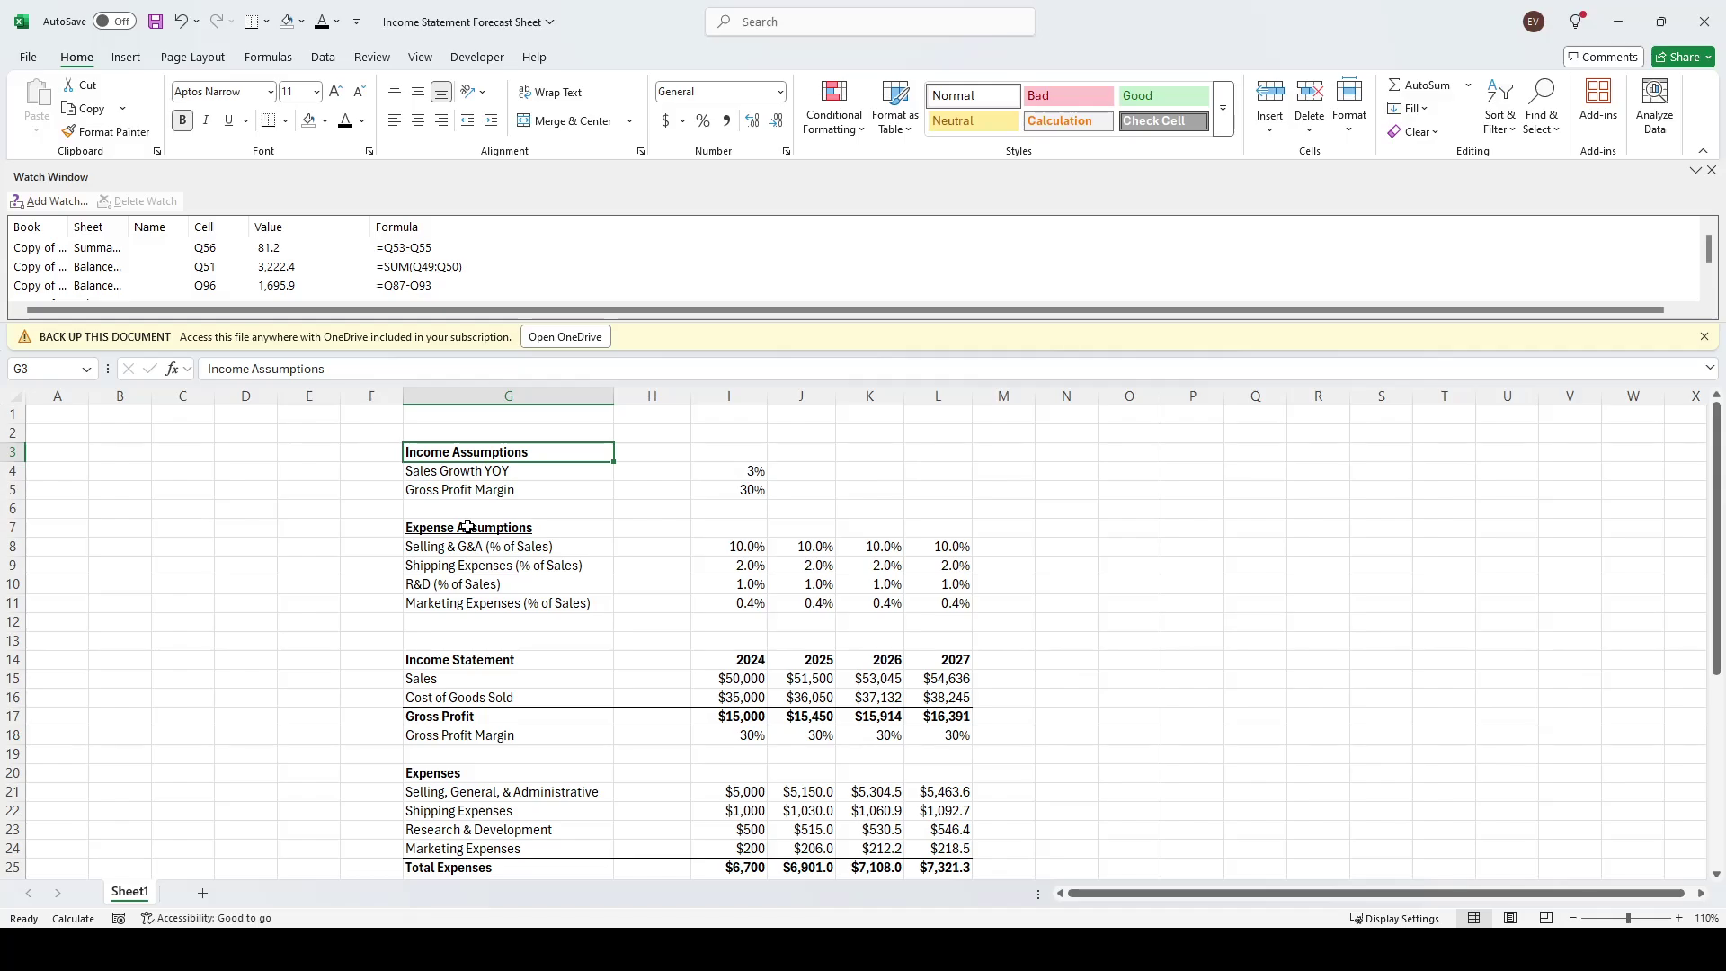
{"action": "key", "text": "ctrl+u"}
{"action": "left_click", "coordinate": [1235, 678]}
Review the whole forecast, from the income and expense assumptions through the income statement to the net income and profit margin rows
{"action": "scroll", "coordinate": [1208, 621], "scroll_direction": "down", "scroll_amount": 8}
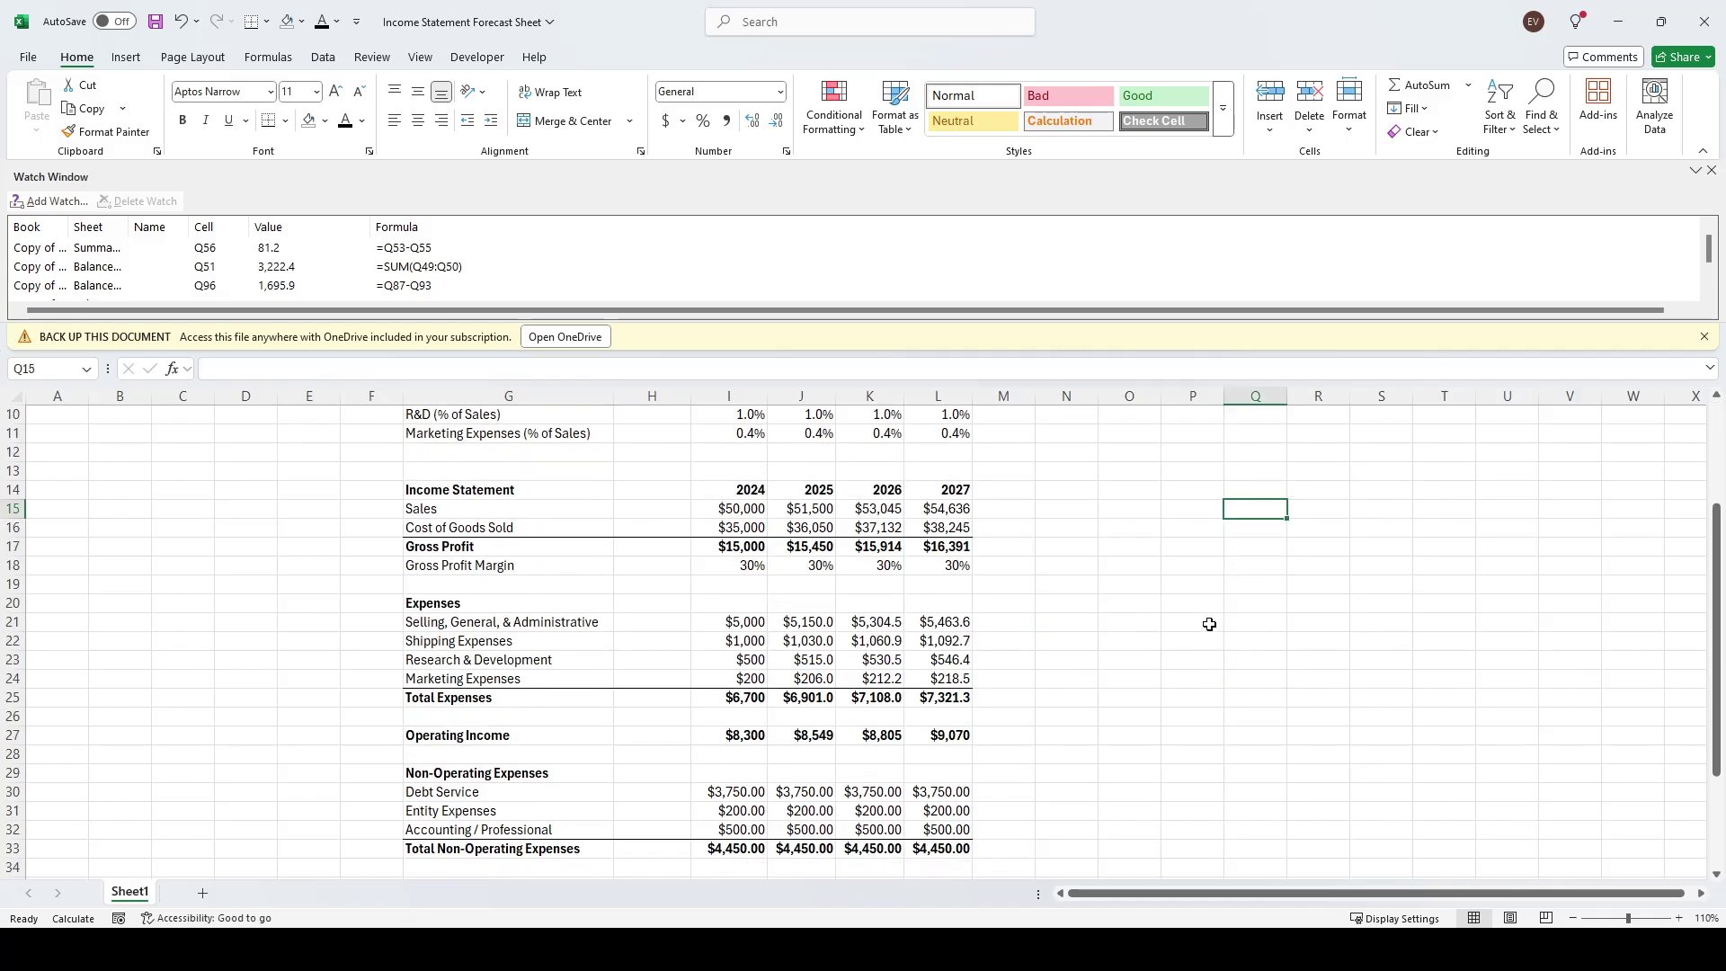
{"action": "scroll", "coordinate": [1208, 611], "scroll_direction": "up", "scroll_amount": 3}
{"action": "scroll", "coordinate": [1206, 608], "scroll_direction": "down", "scroll_amount": 3}
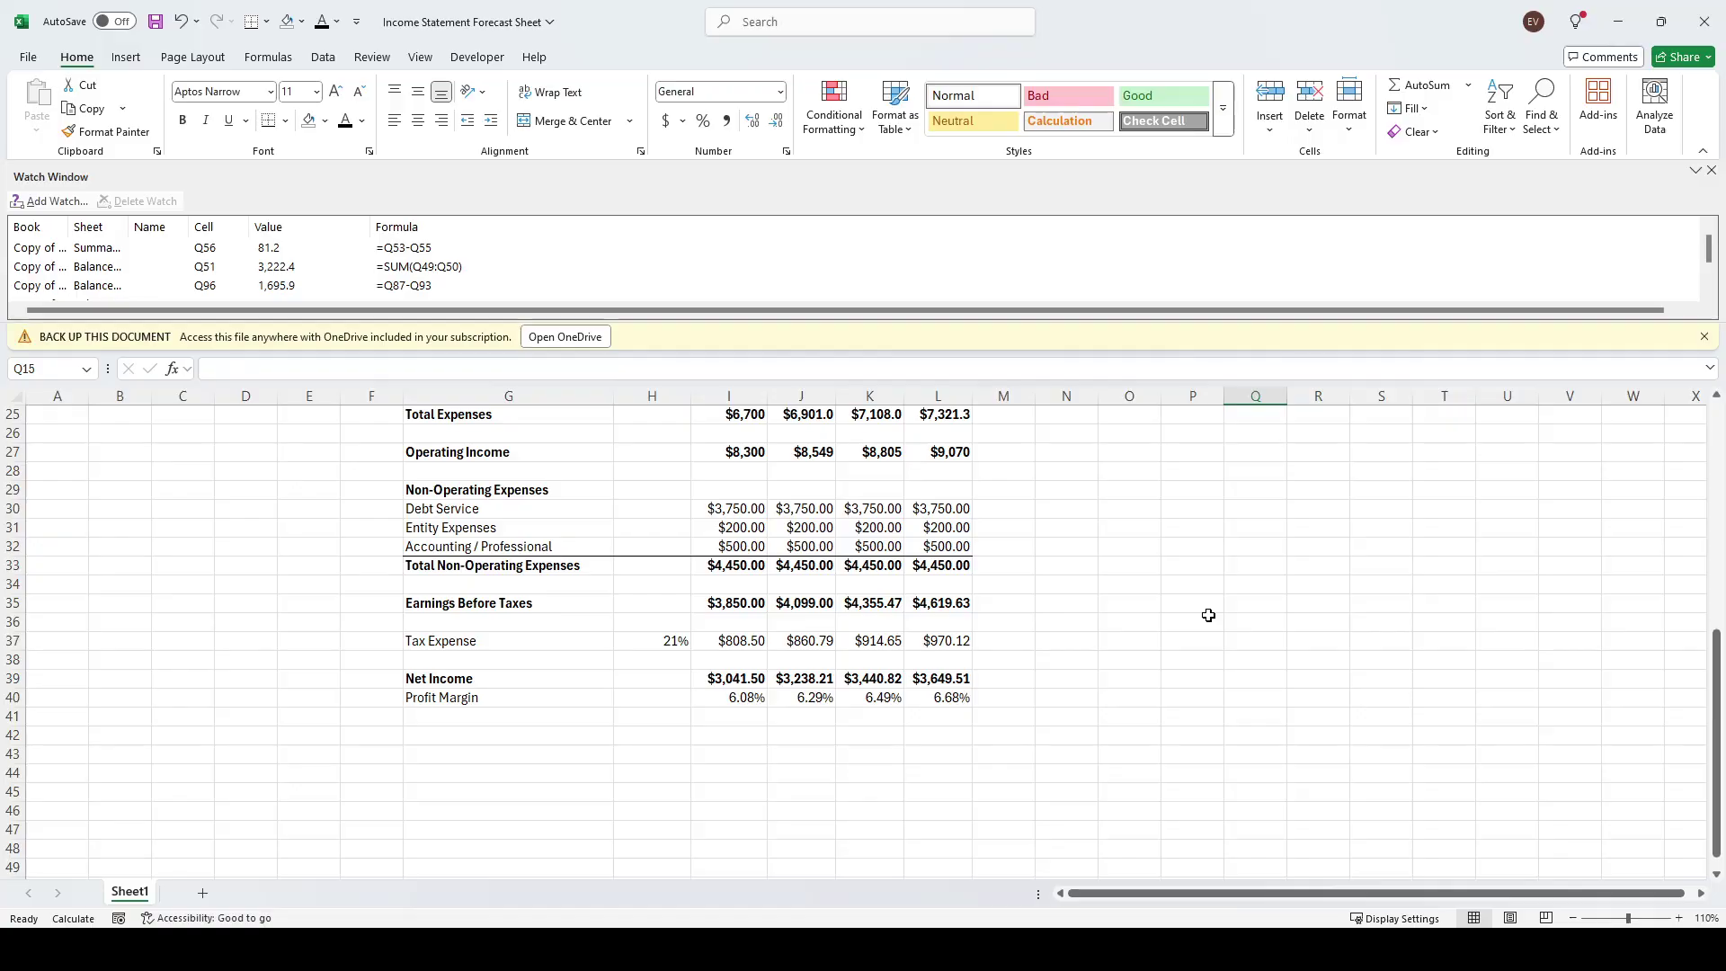
{"action": "scroll", "coordinate": [1205, 608], "scroll_direction": "up", "scroll_amount": 3}
{"action": "scroll", "coordinate": [1249, 656], "scroll_direction": "down", "scroll_amount": 3}
{"action": "scroll", "coordinate": [1195, 671], "scroll_direction": "up", "scroll_amount": 2}
{"action": "scroll", "coordinate": [1429, 764], "scroll_direction": "up", "scroll_amount": 2}
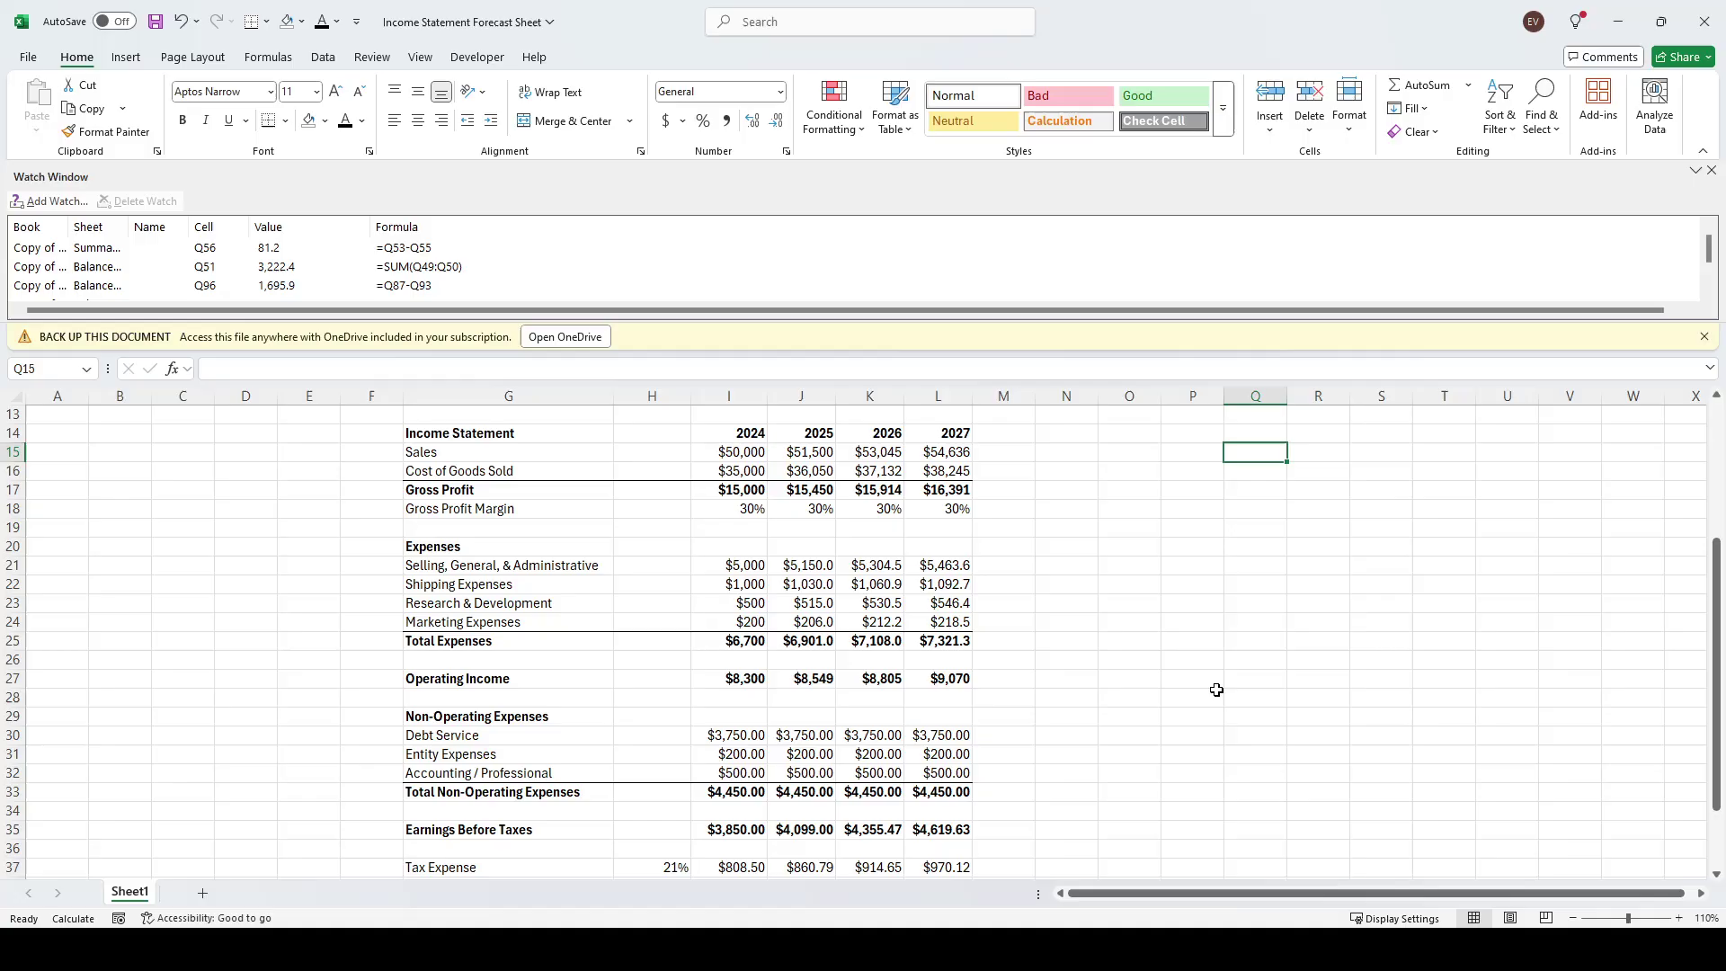
{"action": "scroll", "coordinate": [1195, 688], "scroll_direction": "down", "scroll_amount": 2}
{"action": "scroll", "coordinate": [1186, 688], "scroll_direction": "up", "scroll_amount": 3}
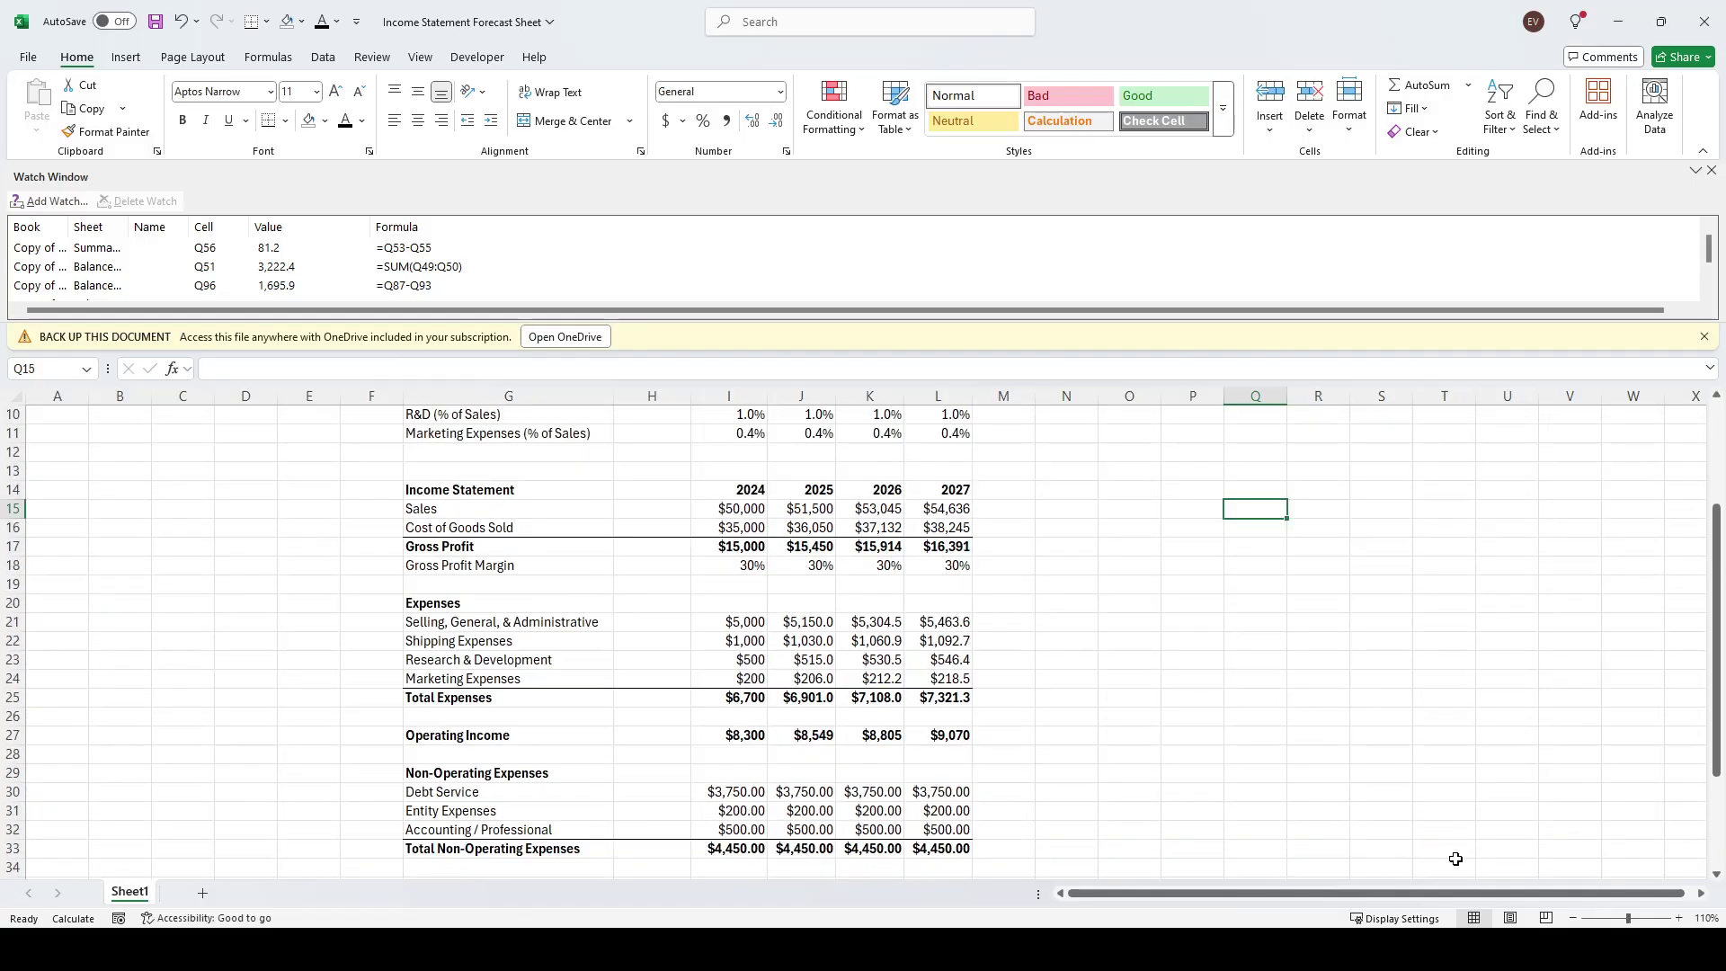
{"action": "left_click", "coordinate": [1572, 918]}
{"action": "scroll", "coordinate": [1040, 699], "scroll_direction": "up", "scroll_amount": 4}
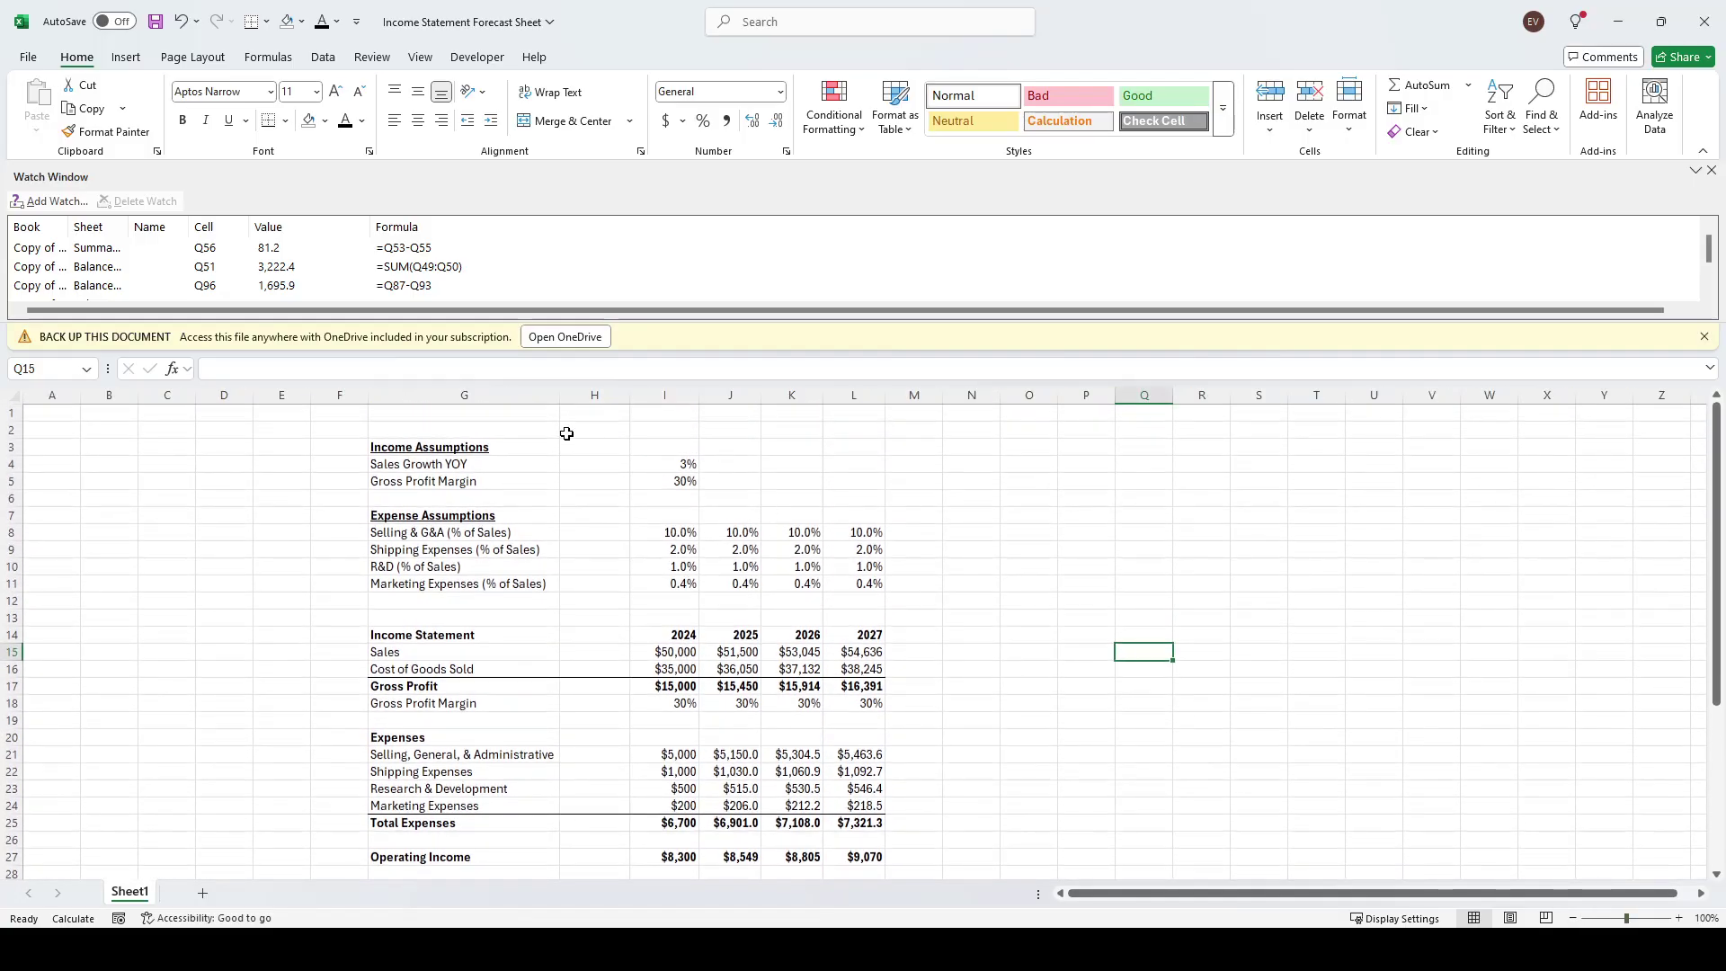
{"action": "left_click_drag", "start_coordinate": [396, 520], "coordinate": [926, 596]}
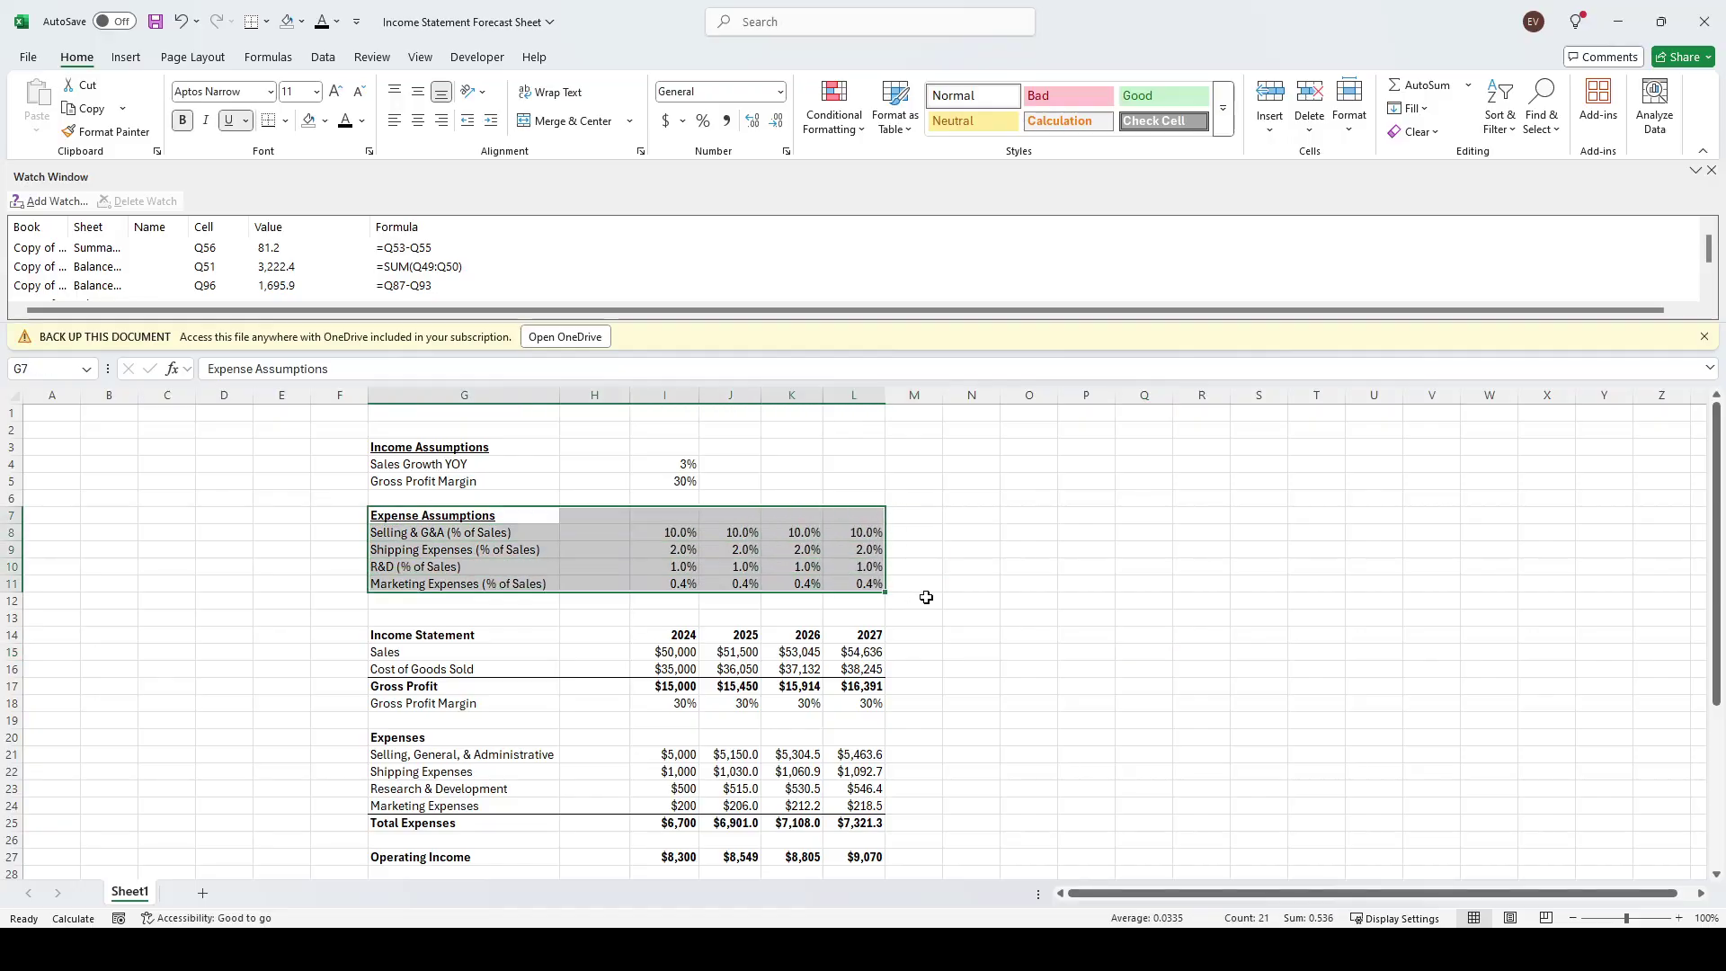
{"action": "left_click_drag", "start_coordinate": [1030, 566], "coordinate": [970, 549]}
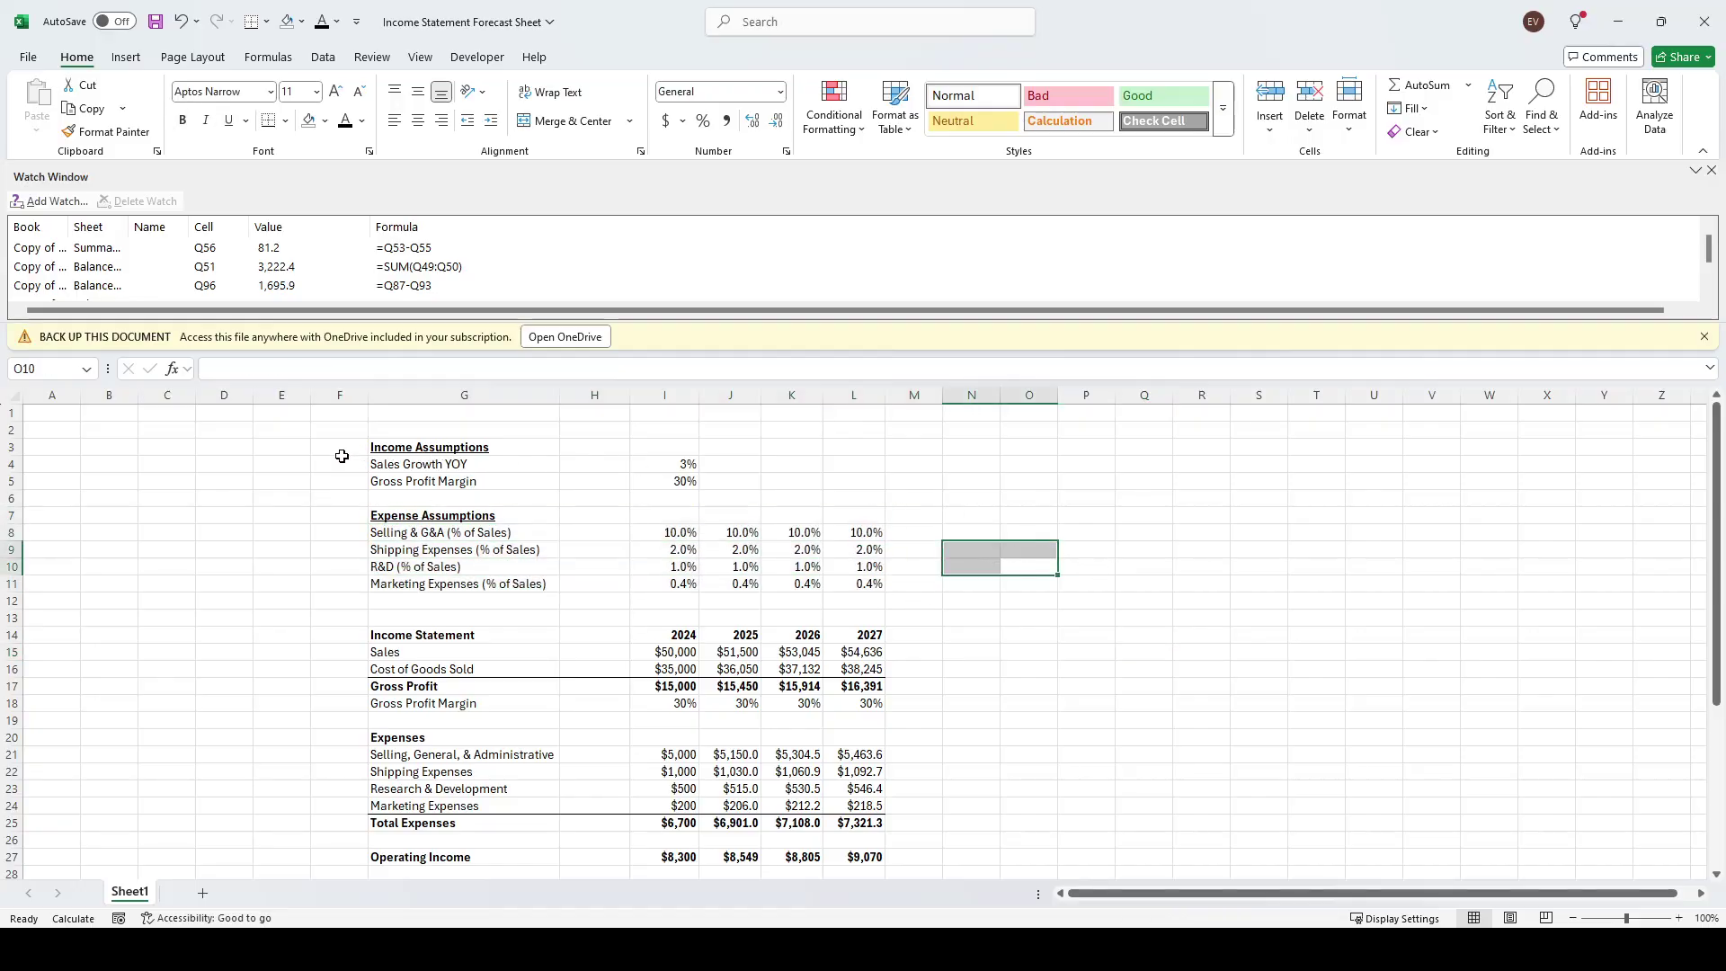
{"action": "scroll", "coordinate": [360, 476], "scroll_direction": "down", "scroll_amount": 5}
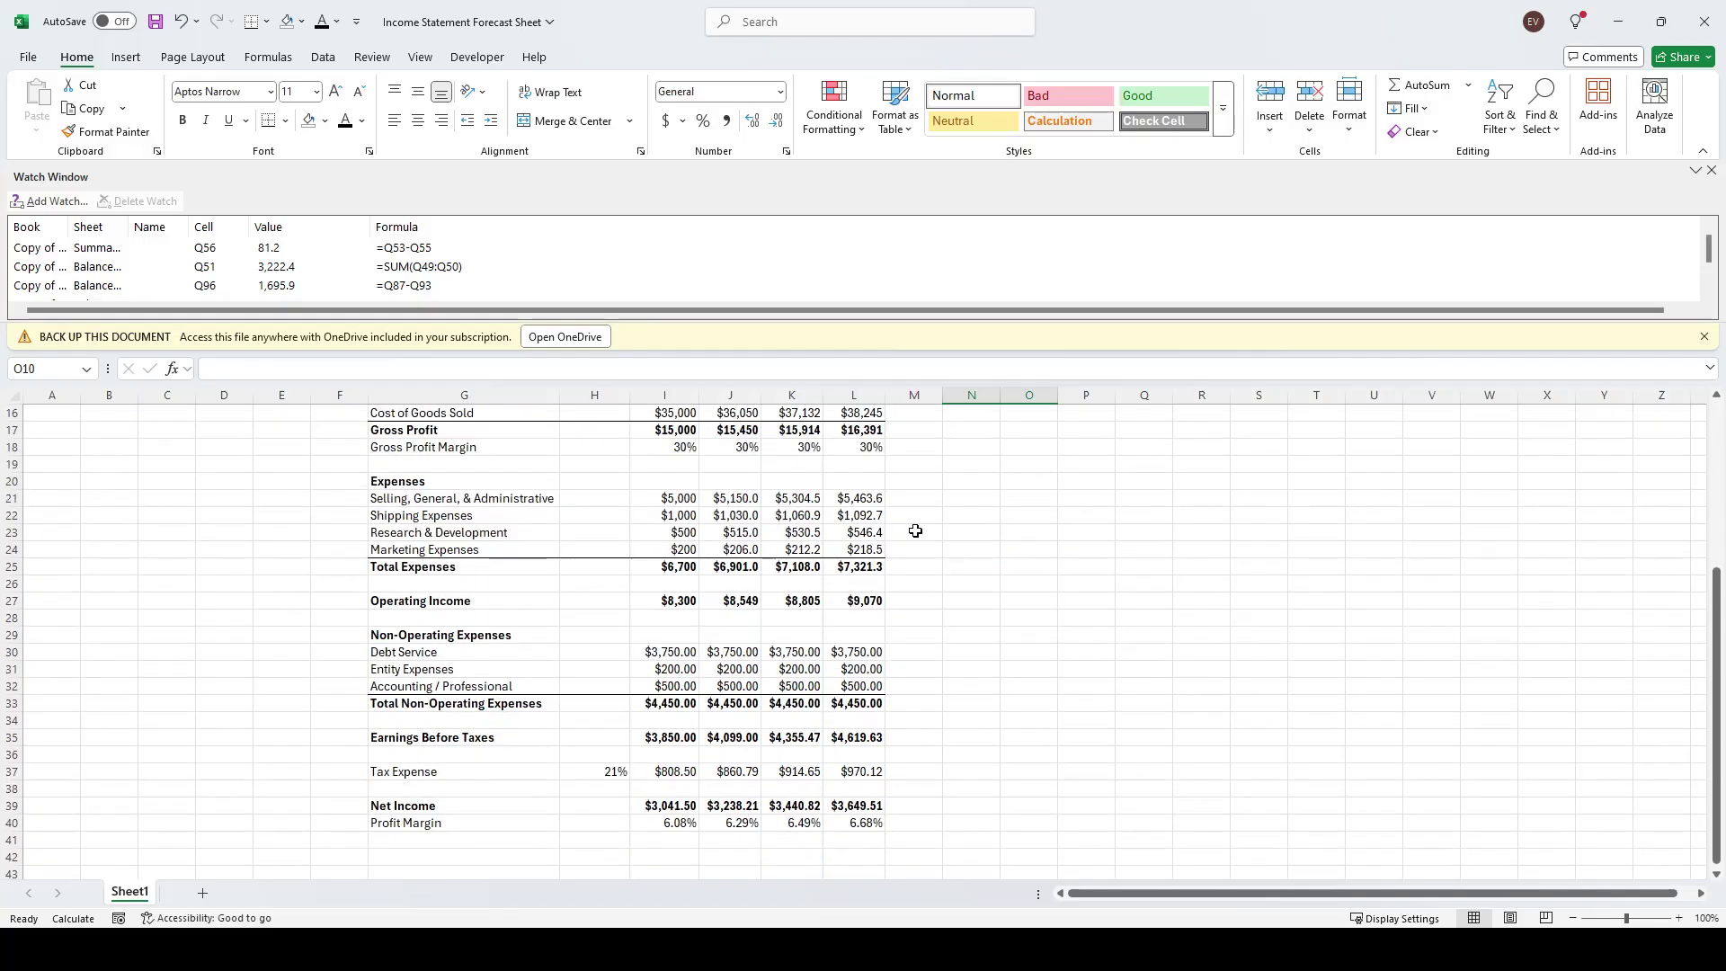